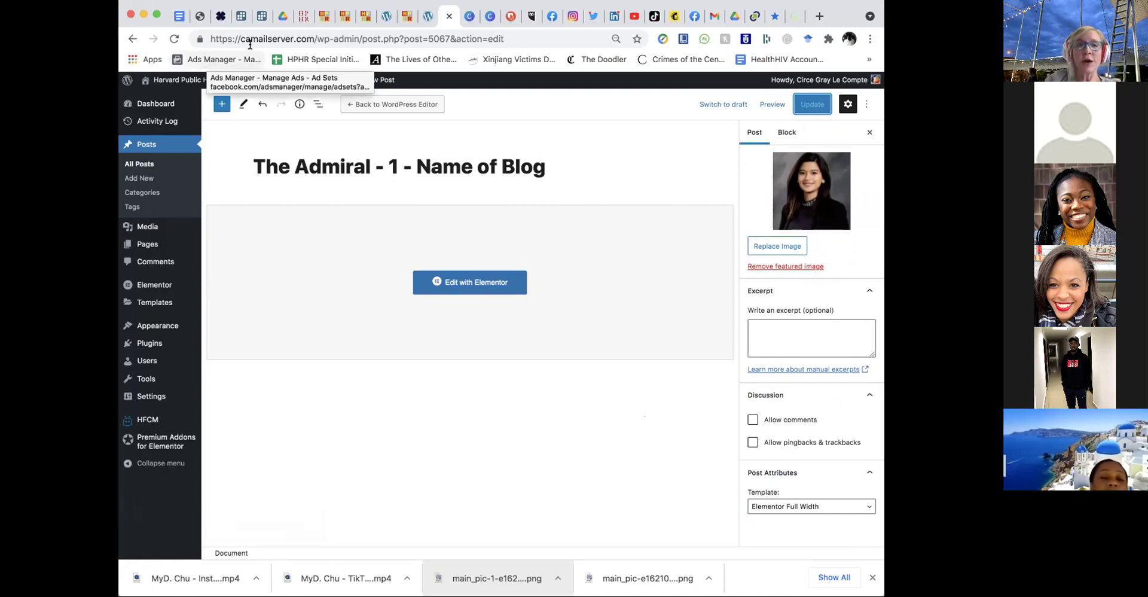
Leave the post editor and load the live HPHR homepage by trimming the admin path from the URL
mouse_move(215, 88)
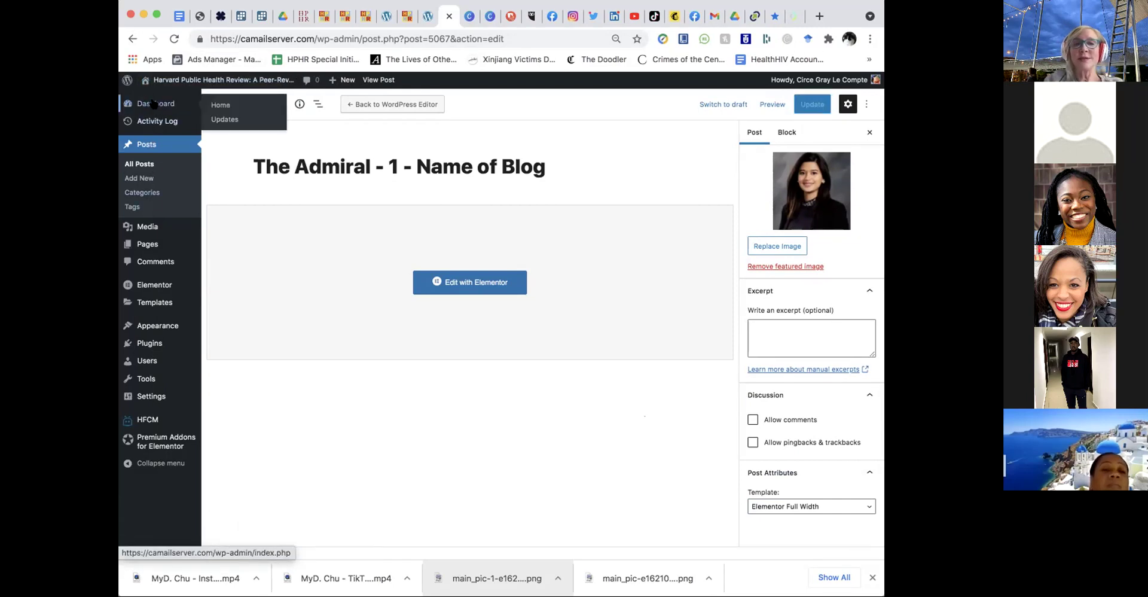
left_click(153, 105)
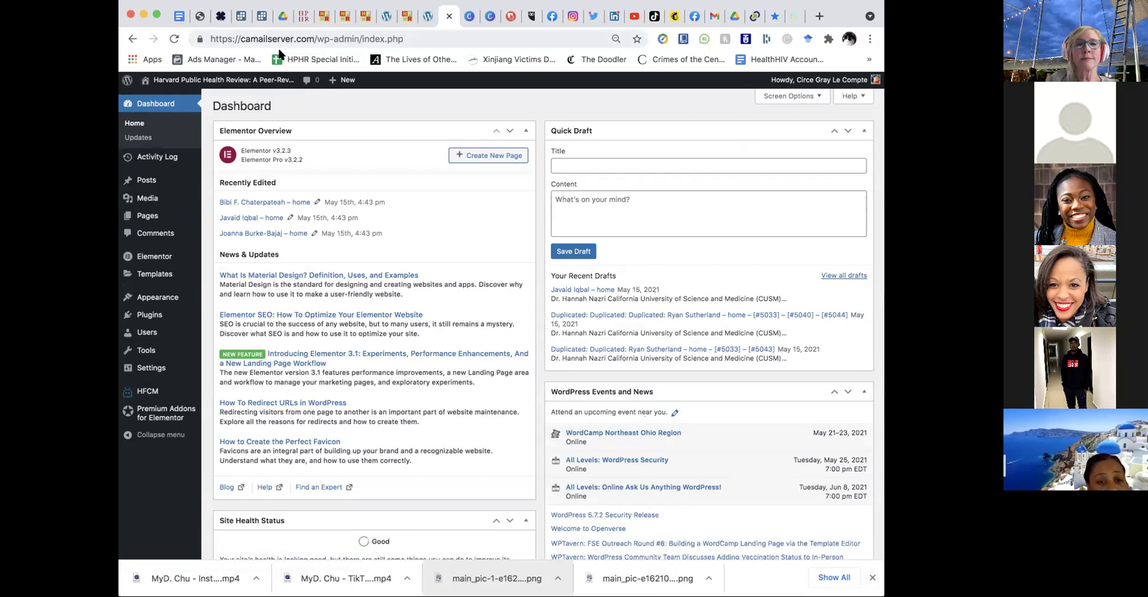
left_click(322, 42)
left_click(320, 40)
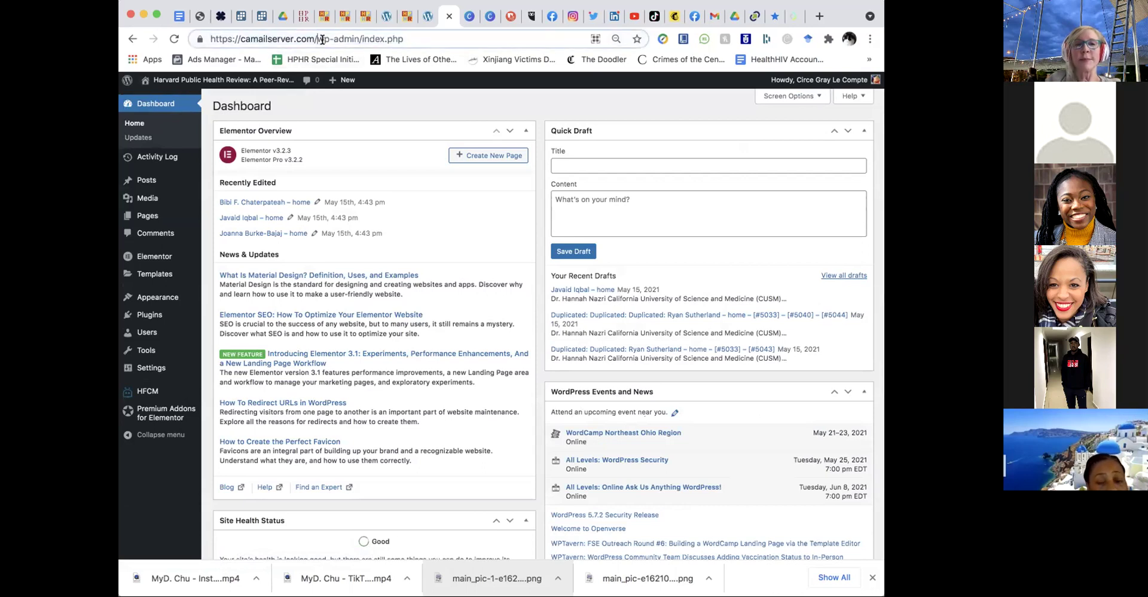
key("shift+End")
key("BackSpace")
key("Return")
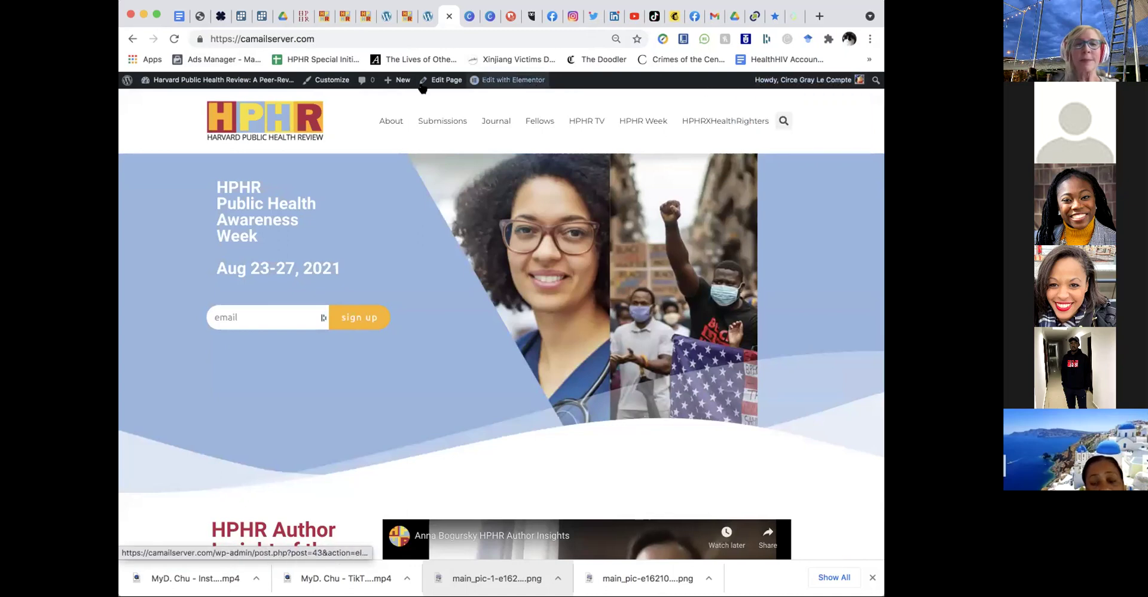
Go back to the admin Dashboard from the site-name menu
mouse_move(221, 80)
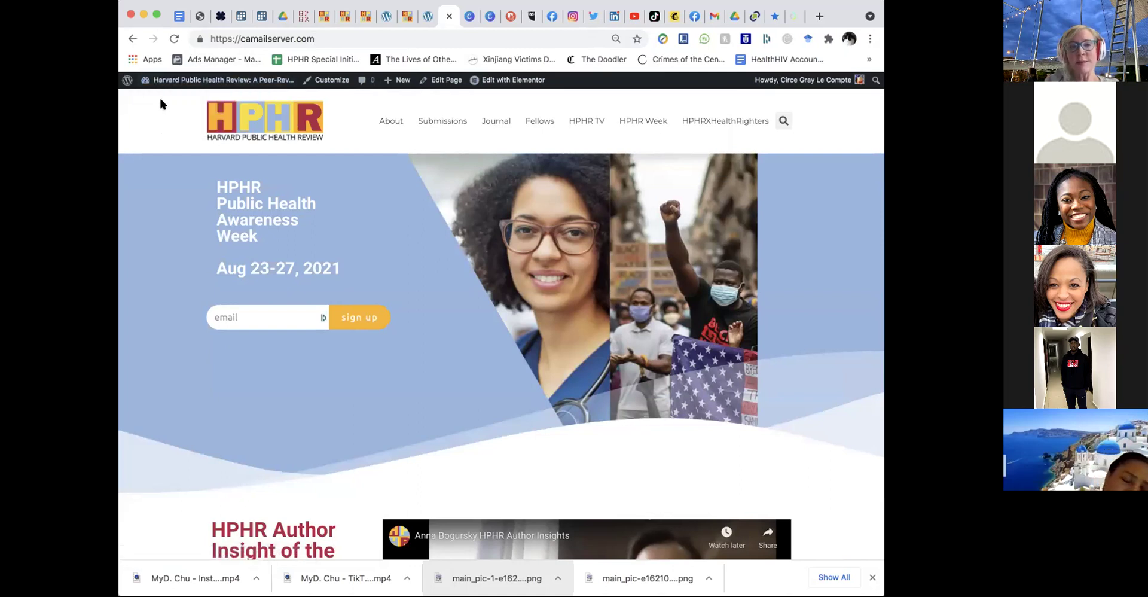
mouse_move(172, 80)
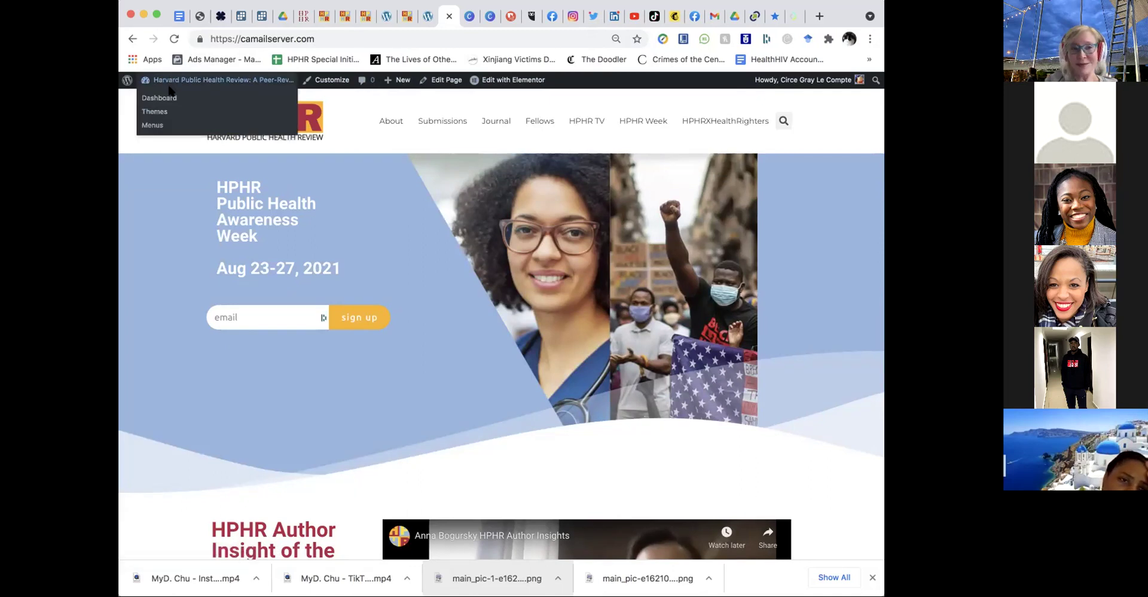
left_click(171, 98)
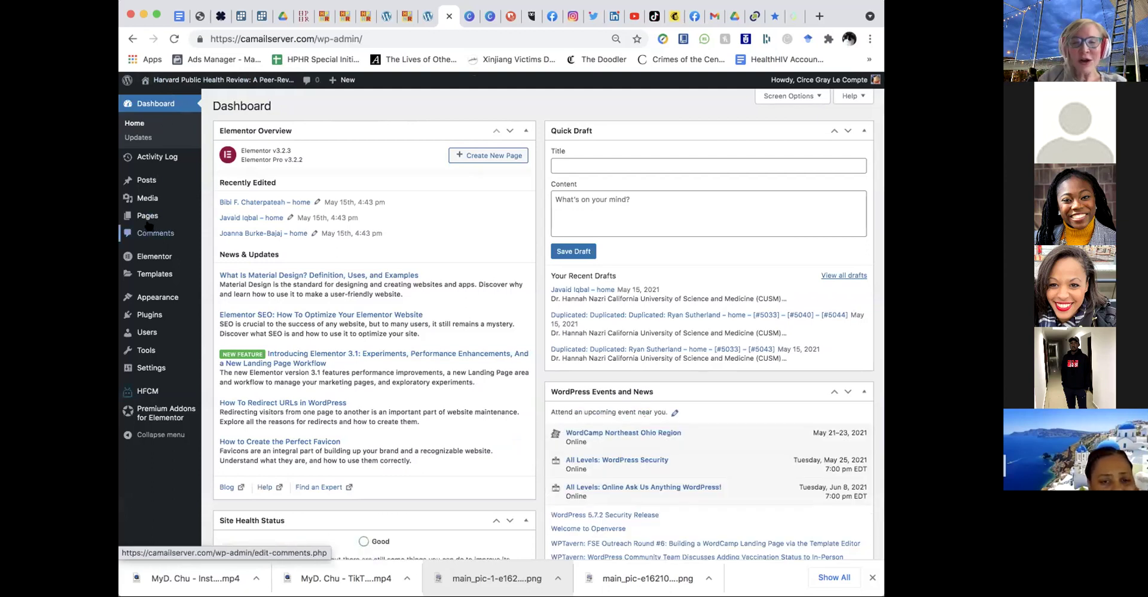
mouse_move(145, 215)
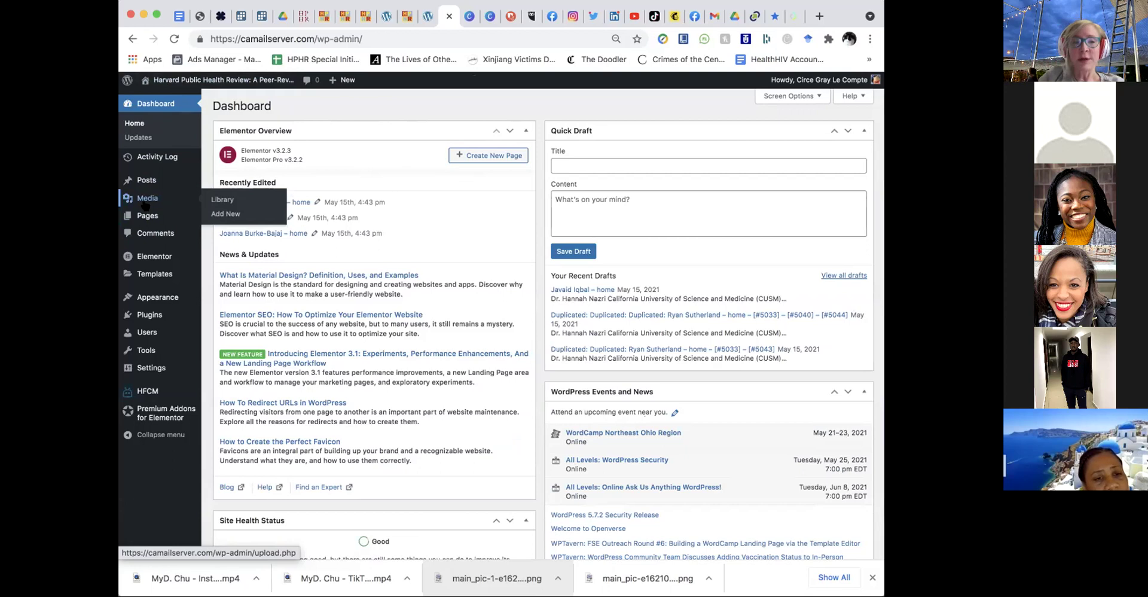
Show All Posts from the Posts menu and start Quick Edit on The Admiral – 1 post
mouse_move(144, 188)
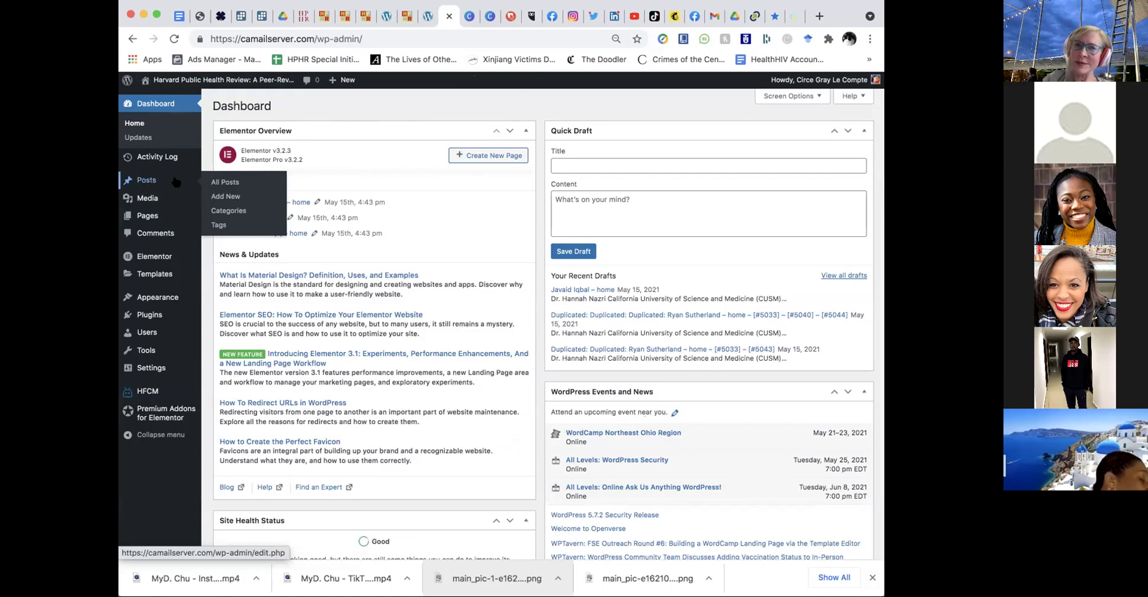
left_click(218, 186)
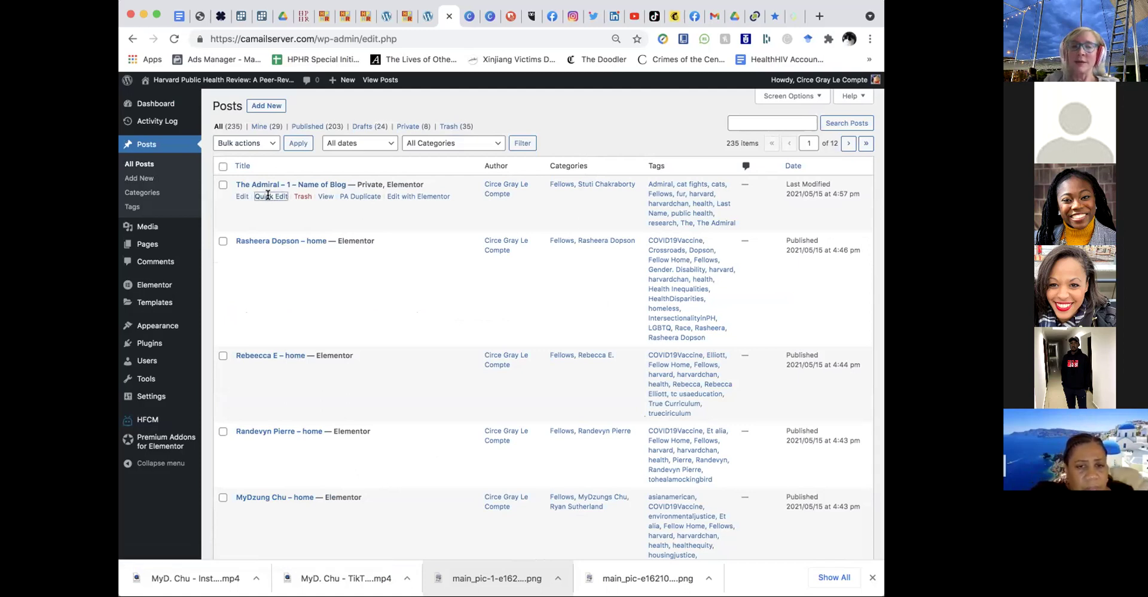
left_click(267, 196)
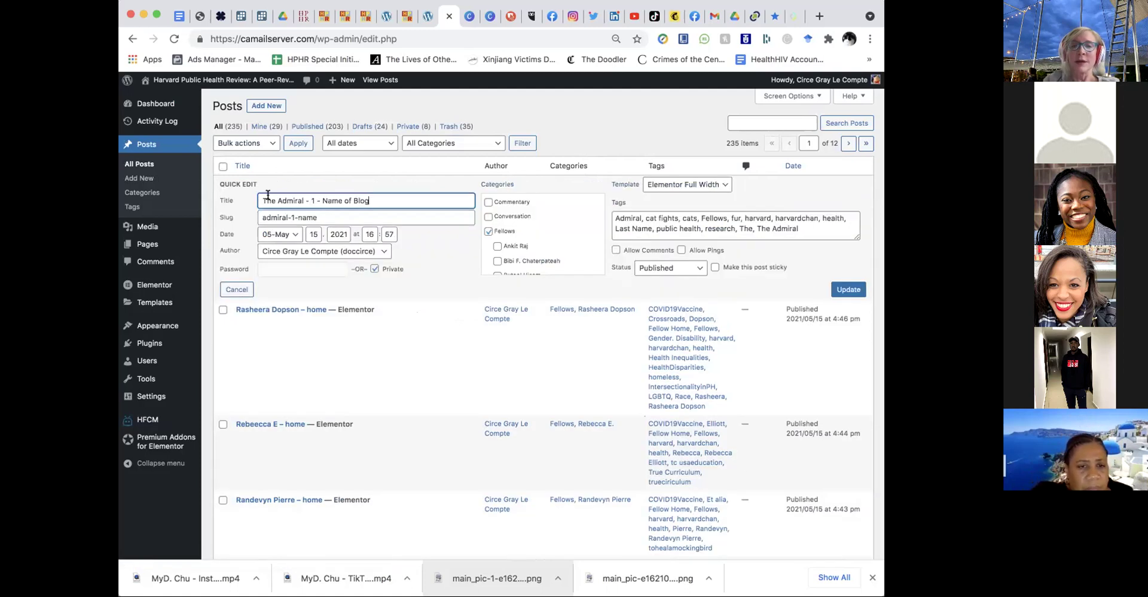
Append ', Admiral' to The Admiral – 1 post's tags and update the post
left_click(820, 229)
type(", ")
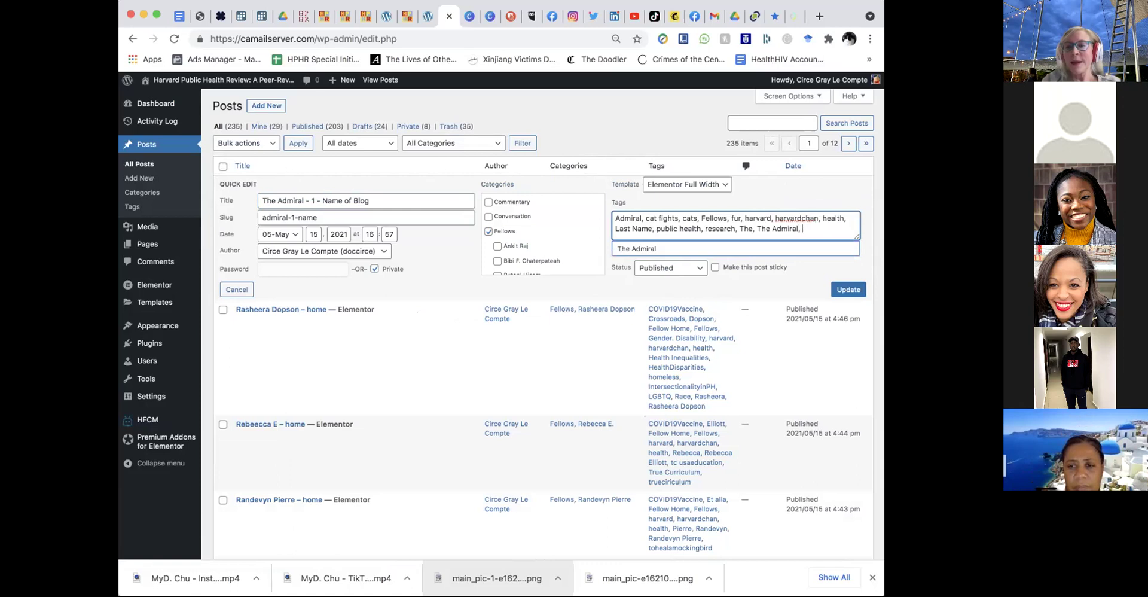
type("Admiral")
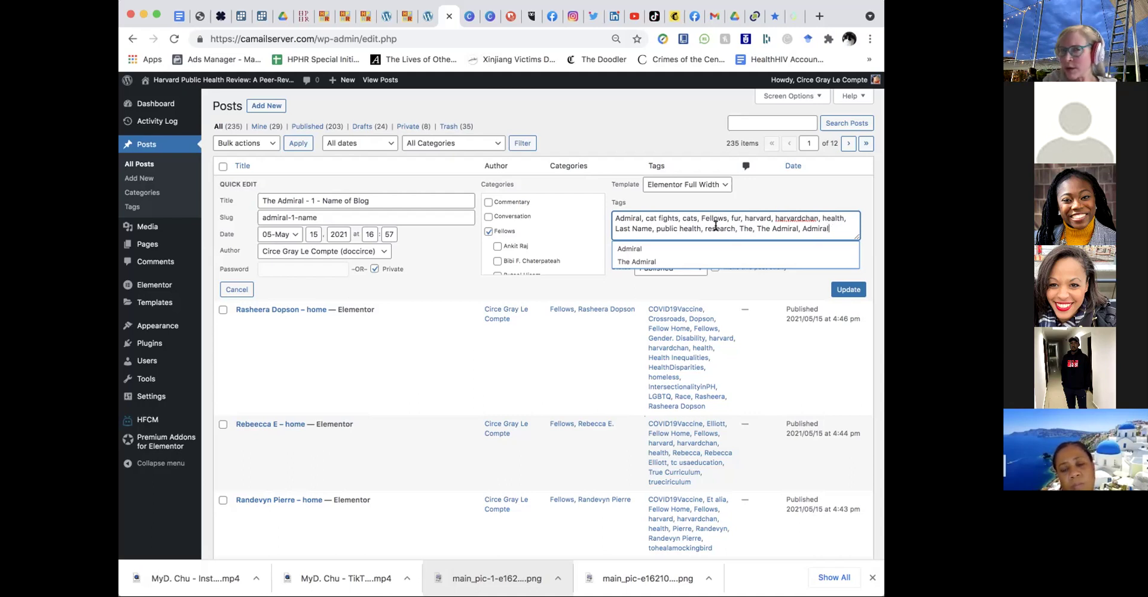
left_click(748, 270)
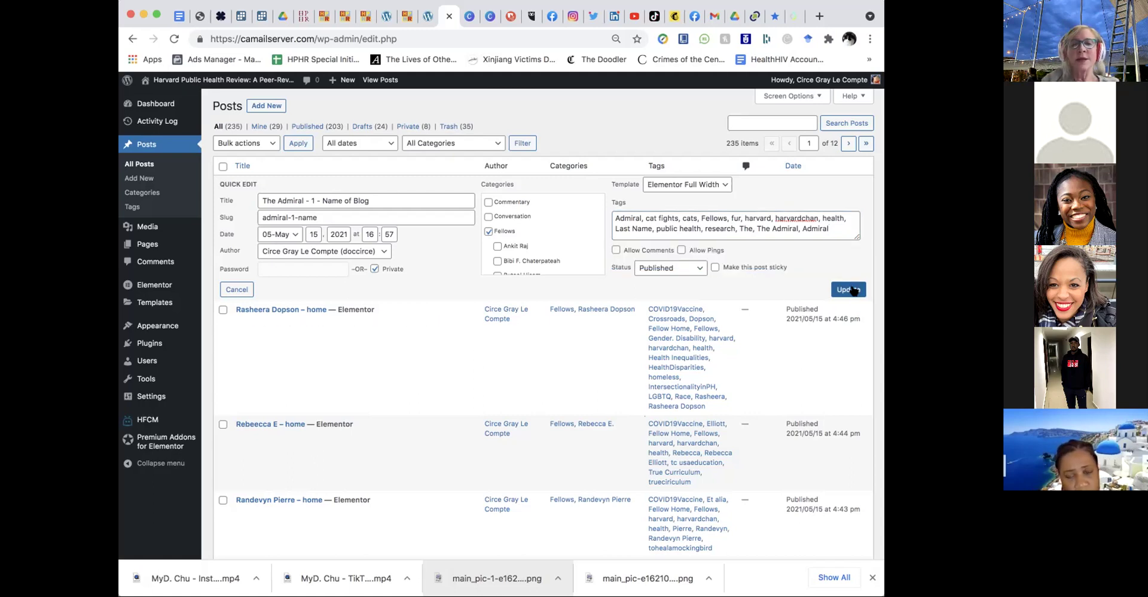
scroll(526, 238, "down", 5)
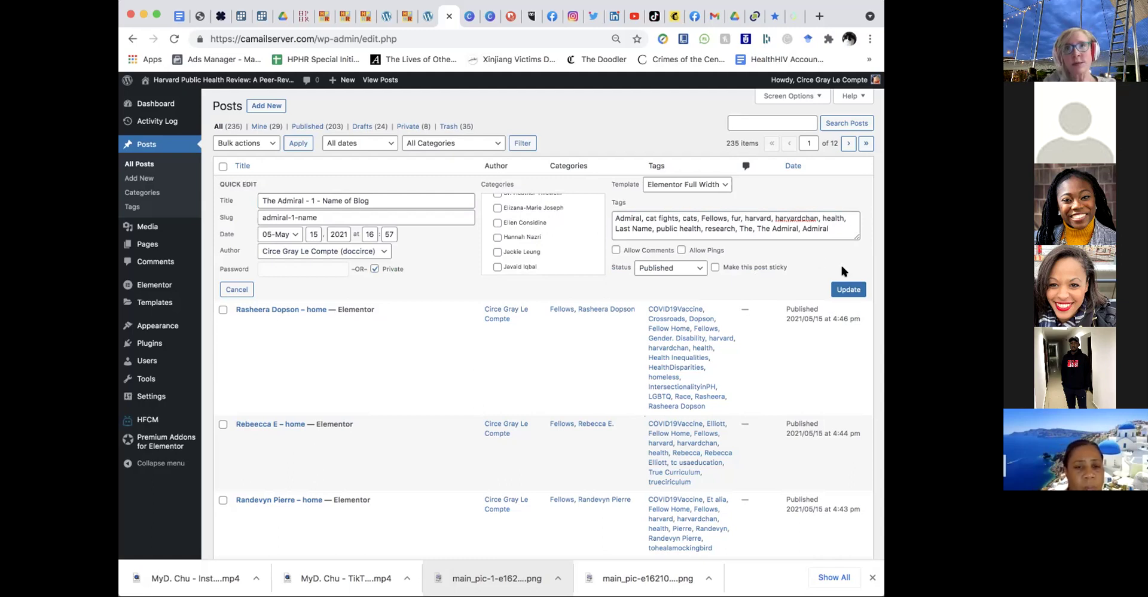
left_click(849, 290)
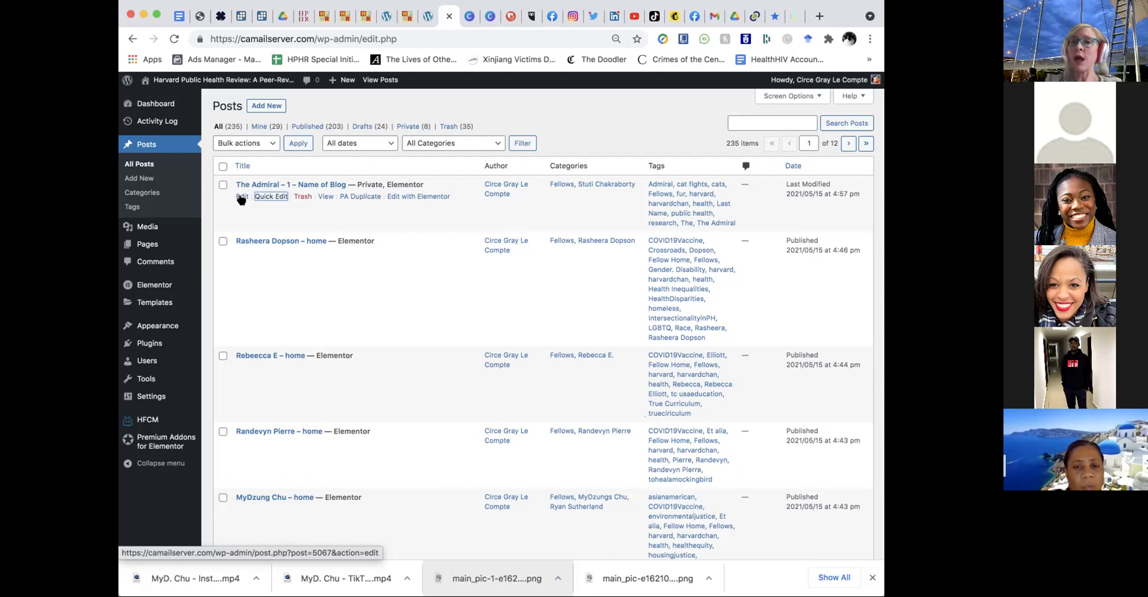
Create draft copy #5067 of The Admiral – 1 – Name of Blog with PA Duplicate
right_click(405, 199)
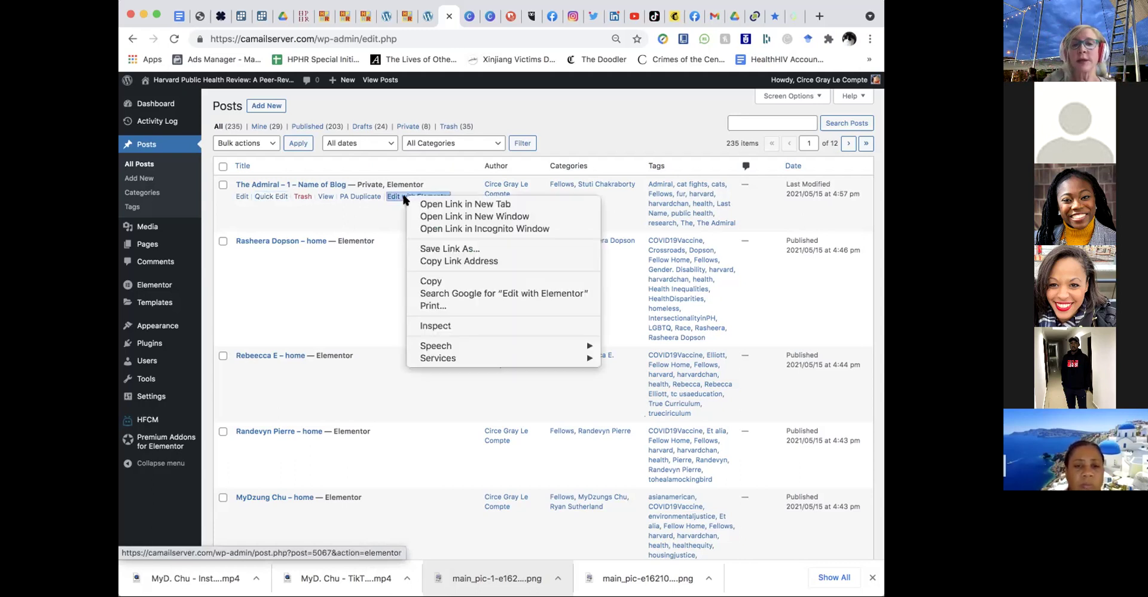
key("Escape")
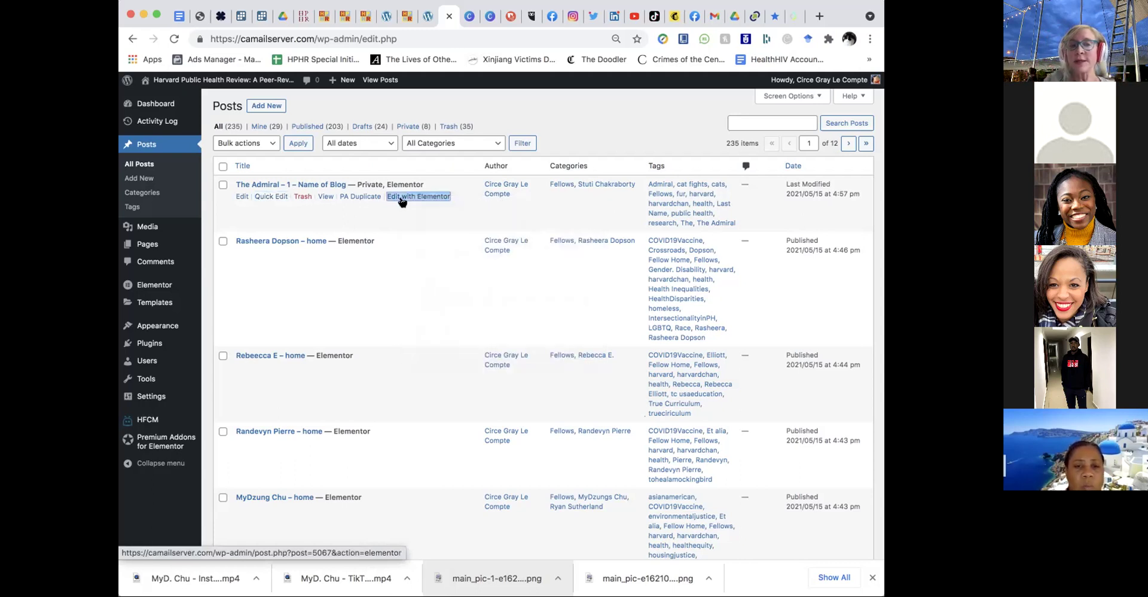
left_click(362, 197)
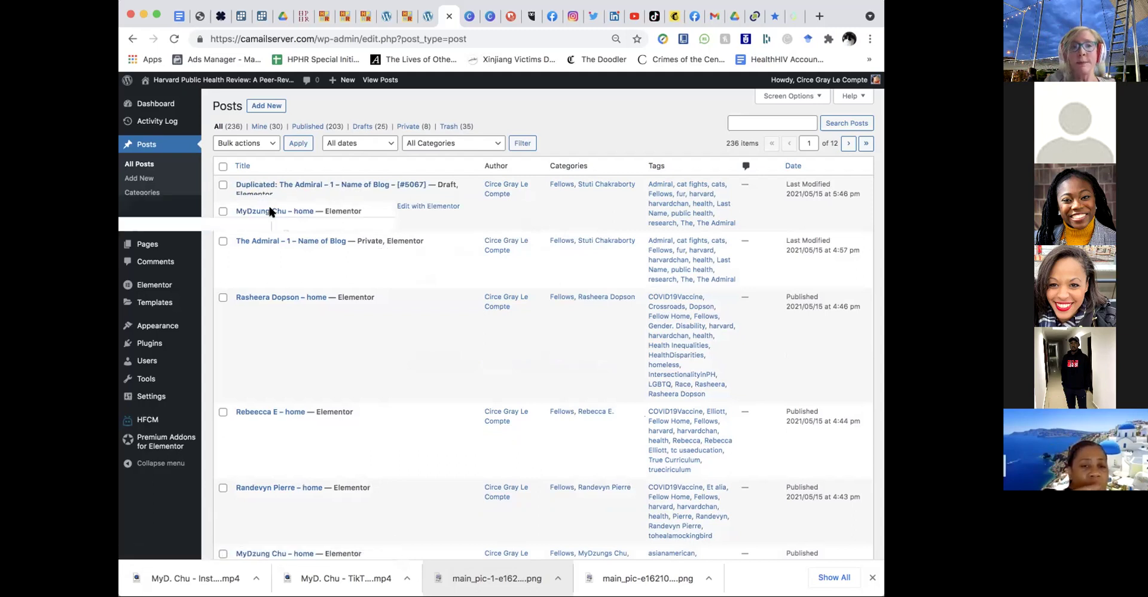
Rename the duplicate to 'The Admiral – 2 – Name of Blog!', dropping the 'Duplicated:' prefix and ID
left_click(268, 206)
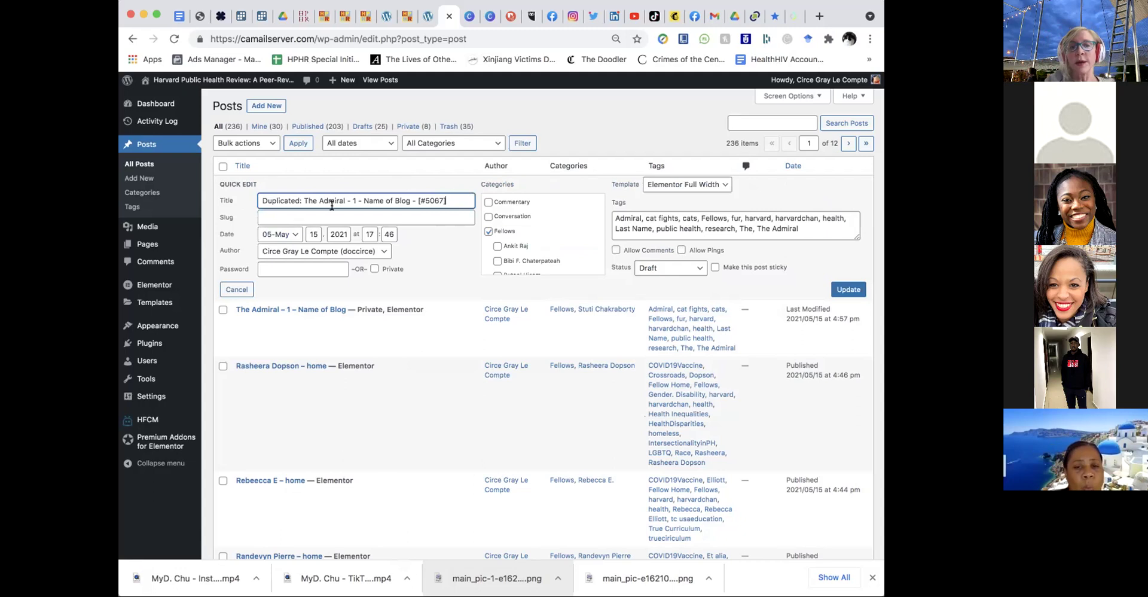
key("shift+Home")
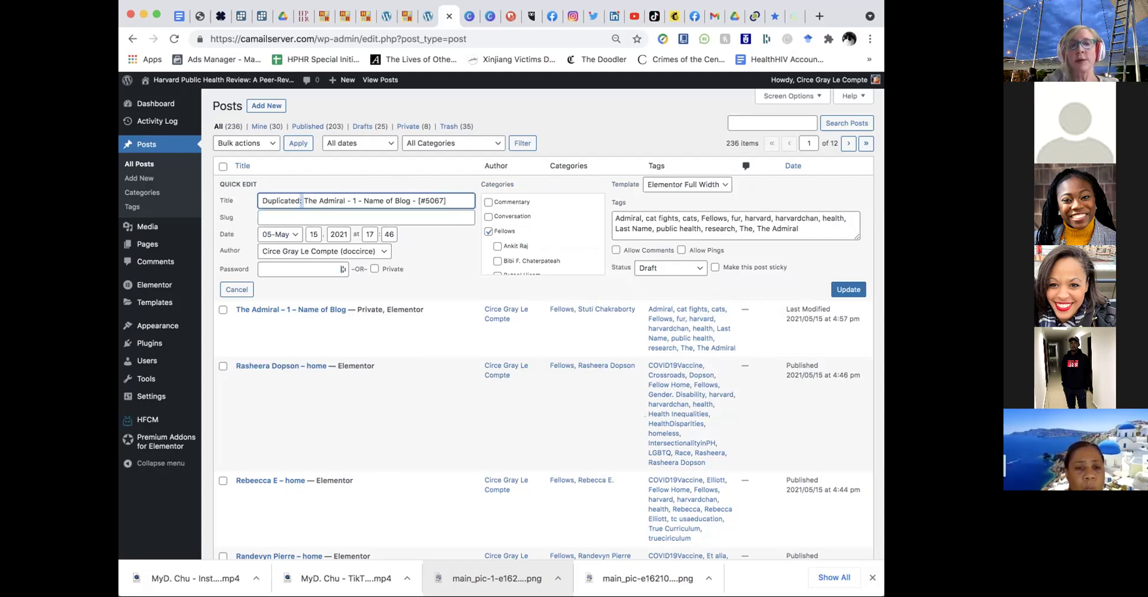
key("BackSpace")
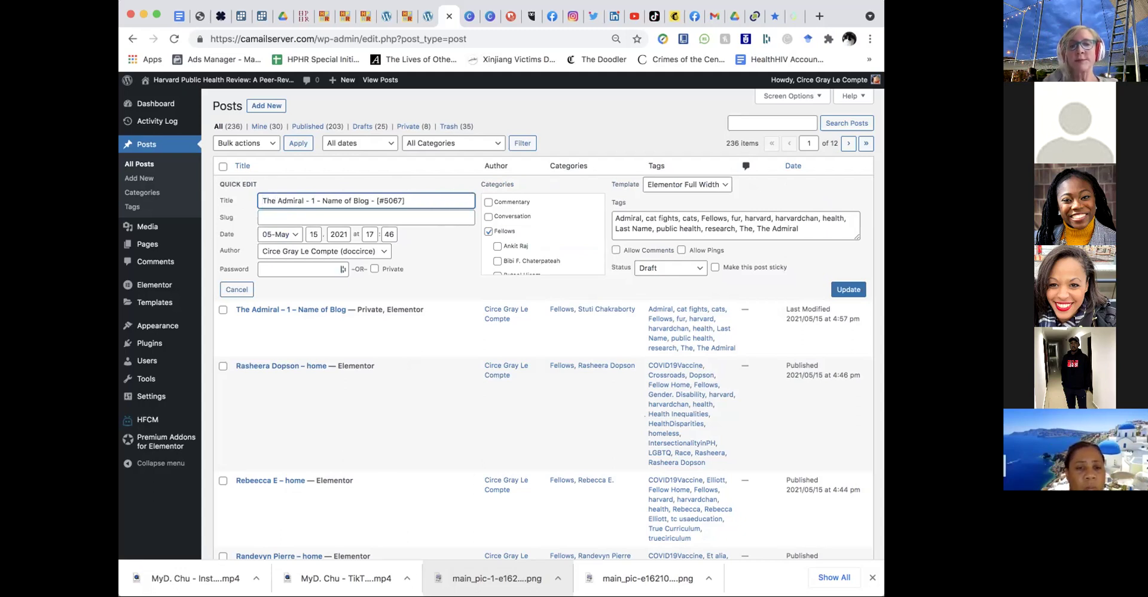
double_click(312, 201)
type("2")
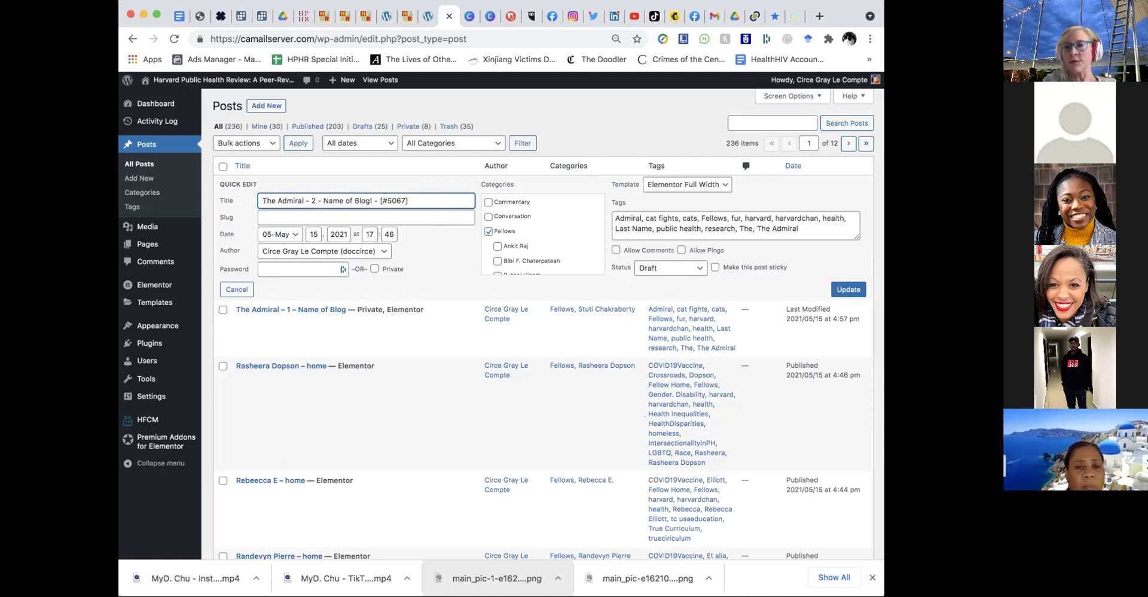
type("!")
type("!")
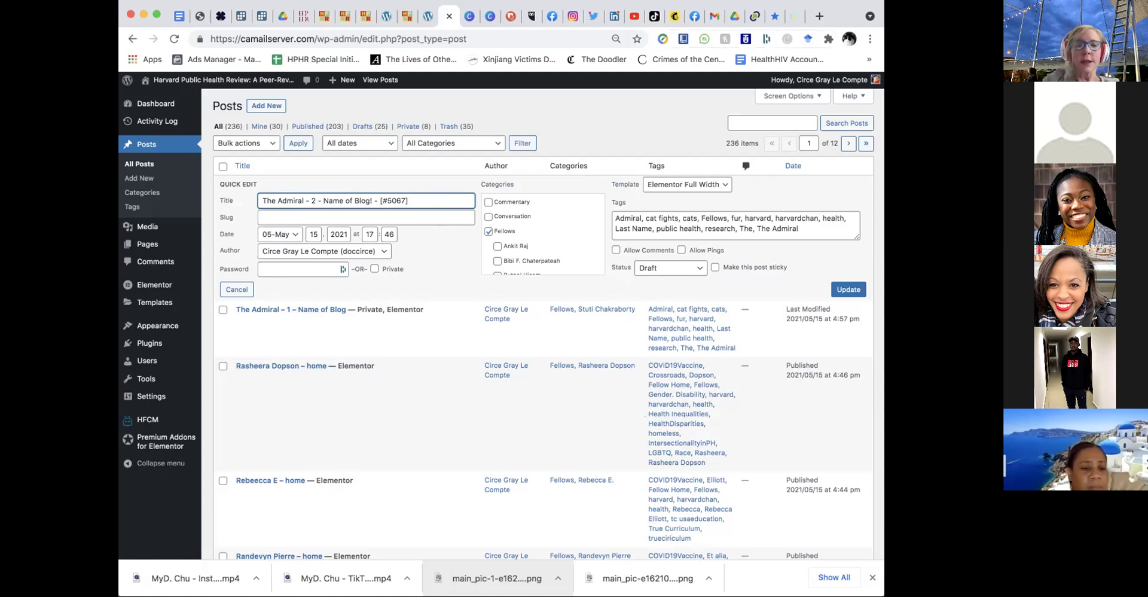
left_click_drag(410, 200, 376, 201)
key("BackSpace")
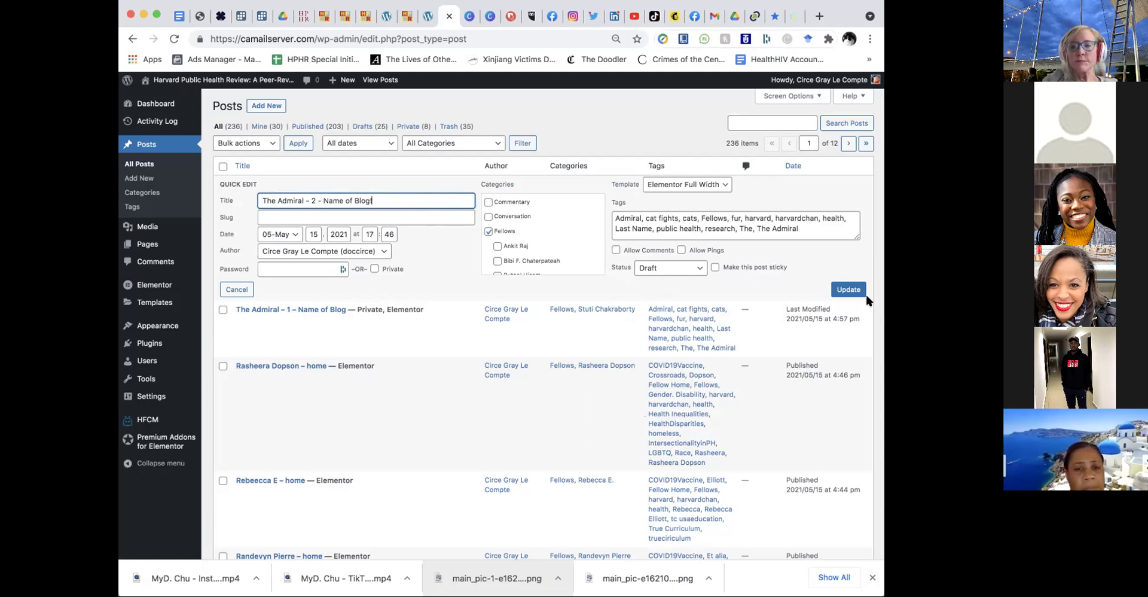
left_click(849, 291)
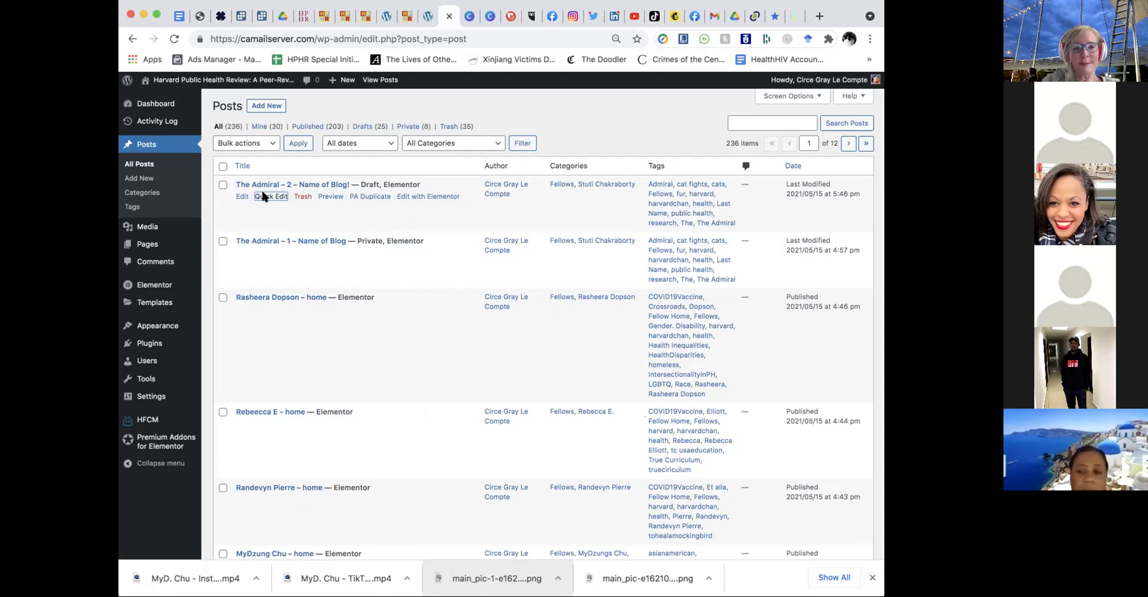
Open the renamed draft in Elementor and delete the SoundCloud and black video sections
left_click(424, 197)
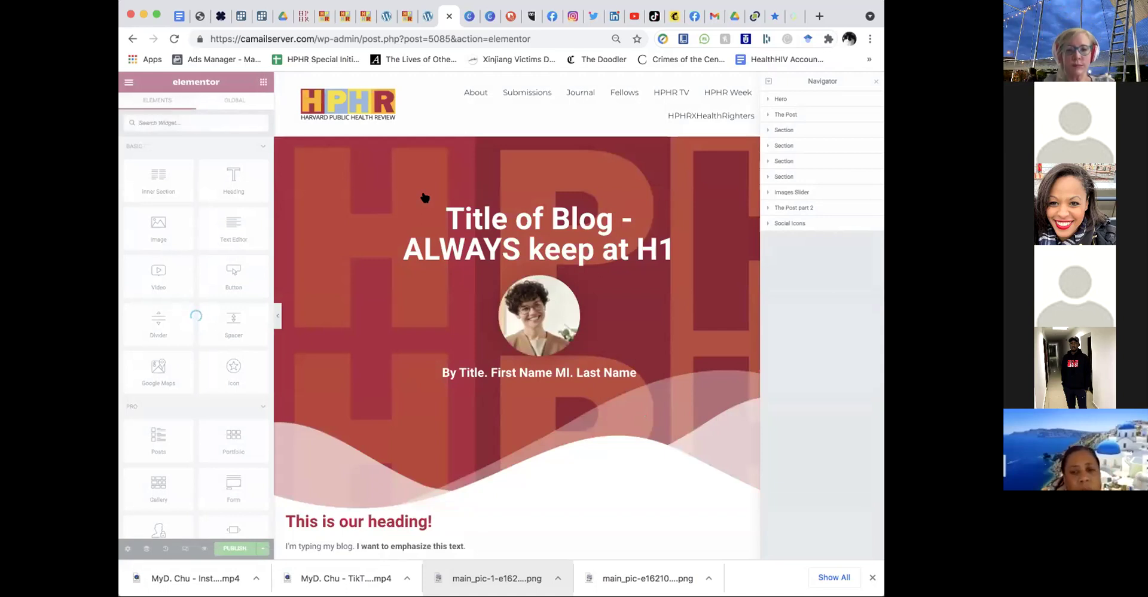
scroll(435, 296, "down", 10)
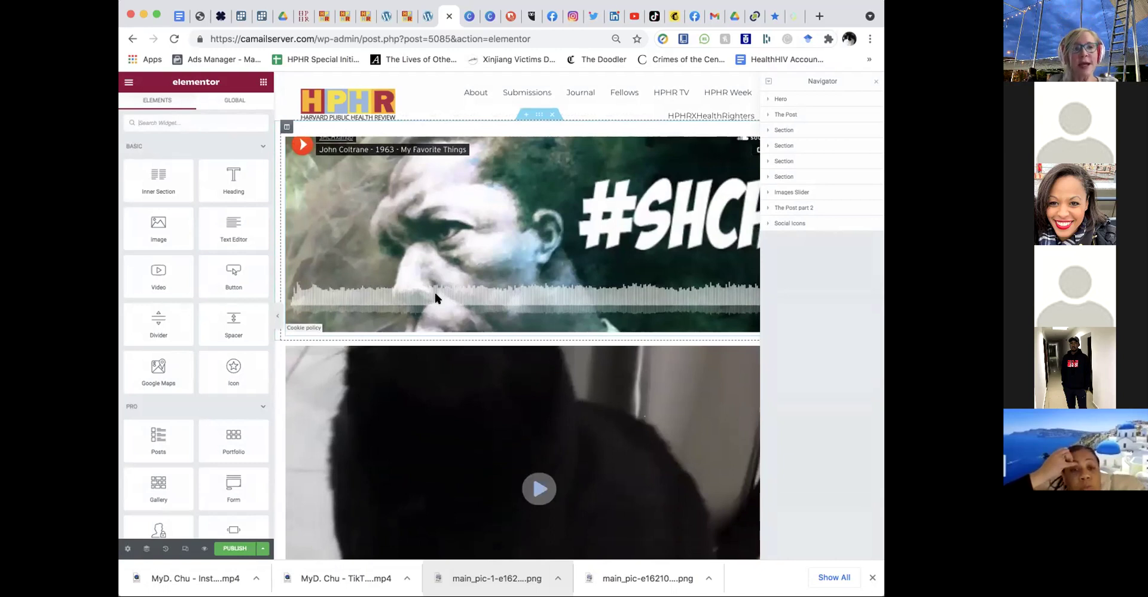
scroll(435, 293, "up", 2)
scroll(435, 289, "up", 1)
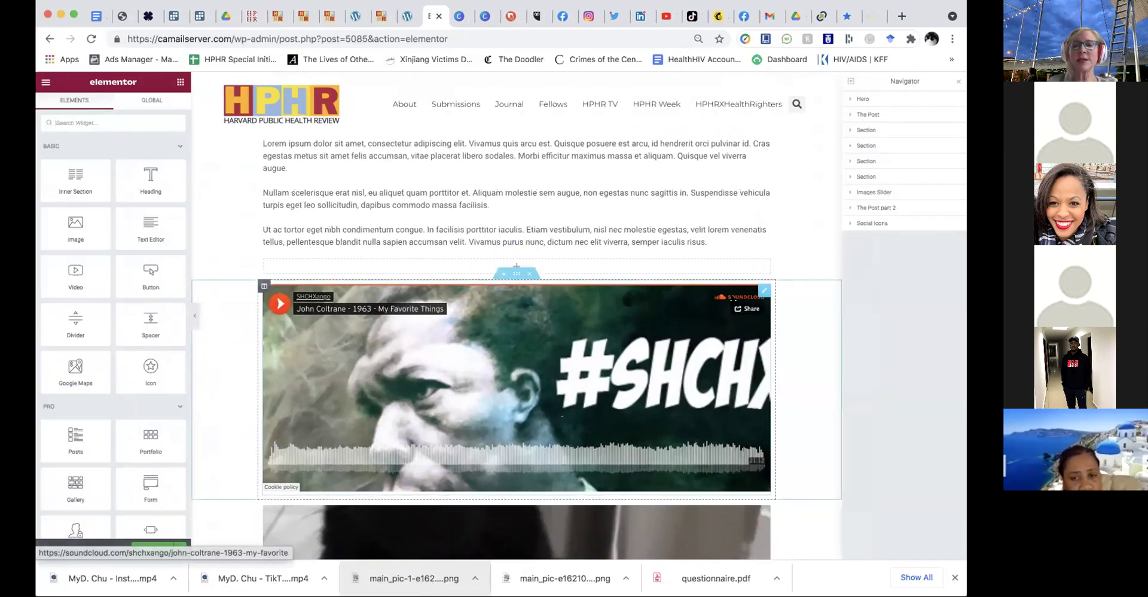
left_click(530, 274)
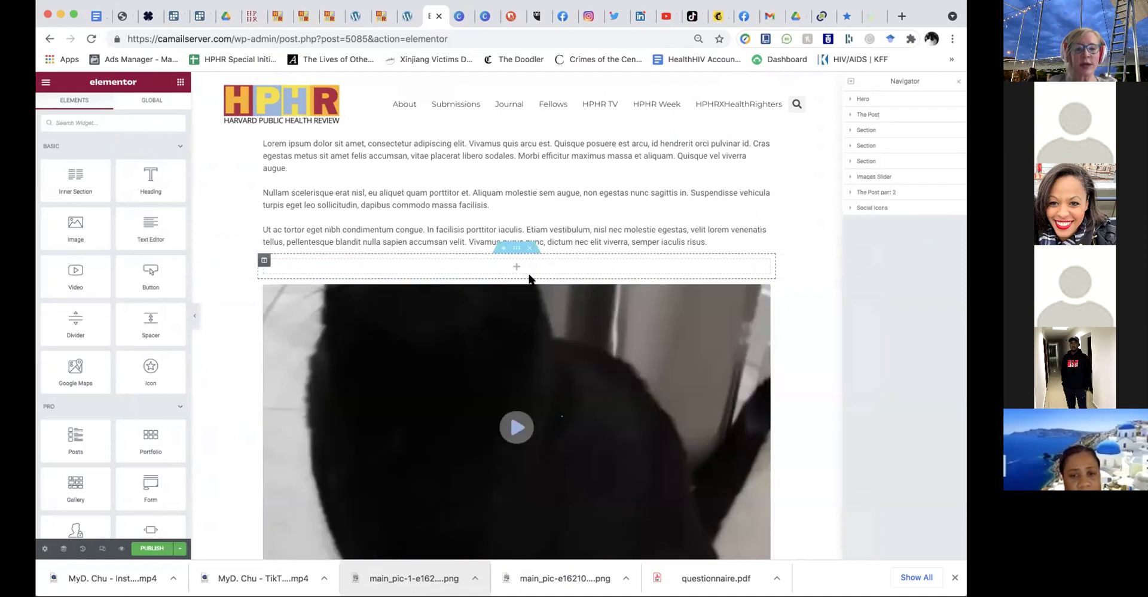
scroll(538, 359, "down", 3)
scroll(547, 353, "up", 1)
scroll(547, 353, "up", 2)
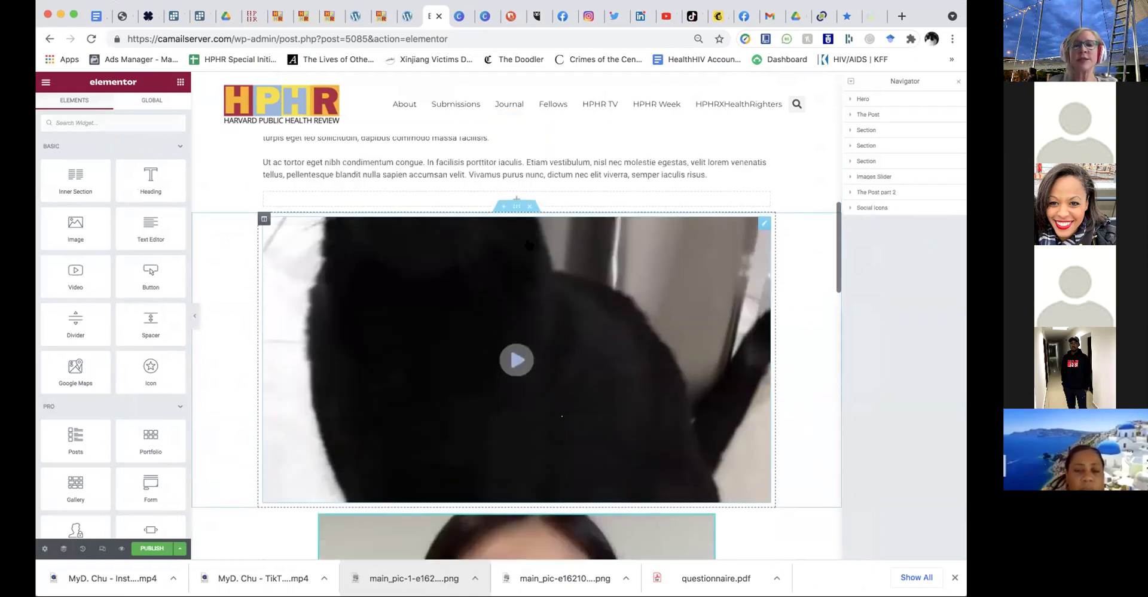
left_click(529, 206)
Filter the Elementor widget list by searching for 'video'
scroll(528, 388, "down", 4)
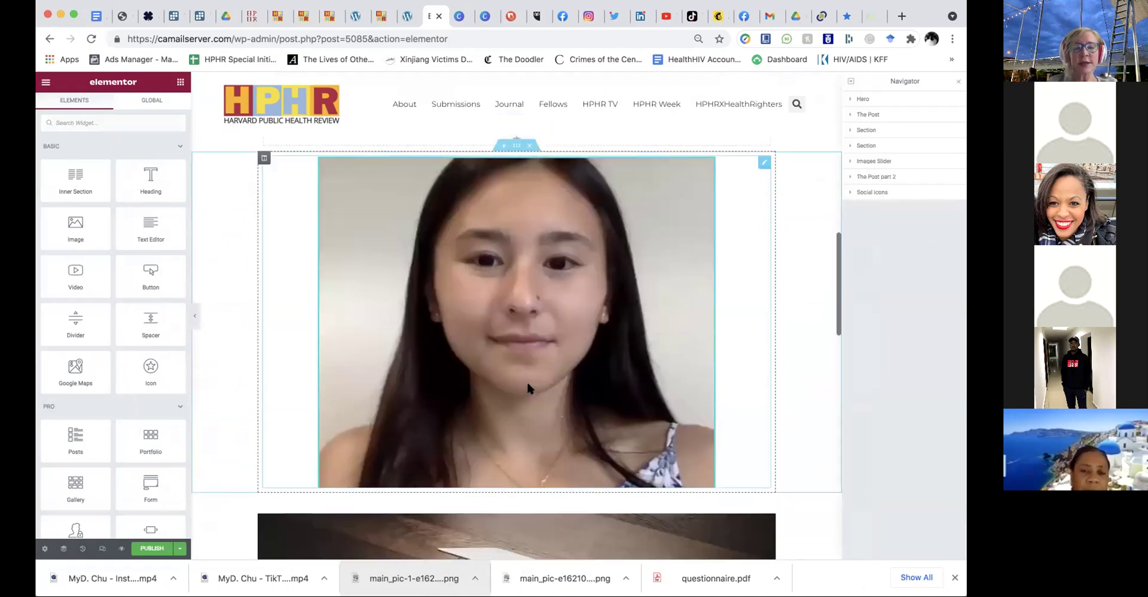
scroll(529, 293, "down", 2)
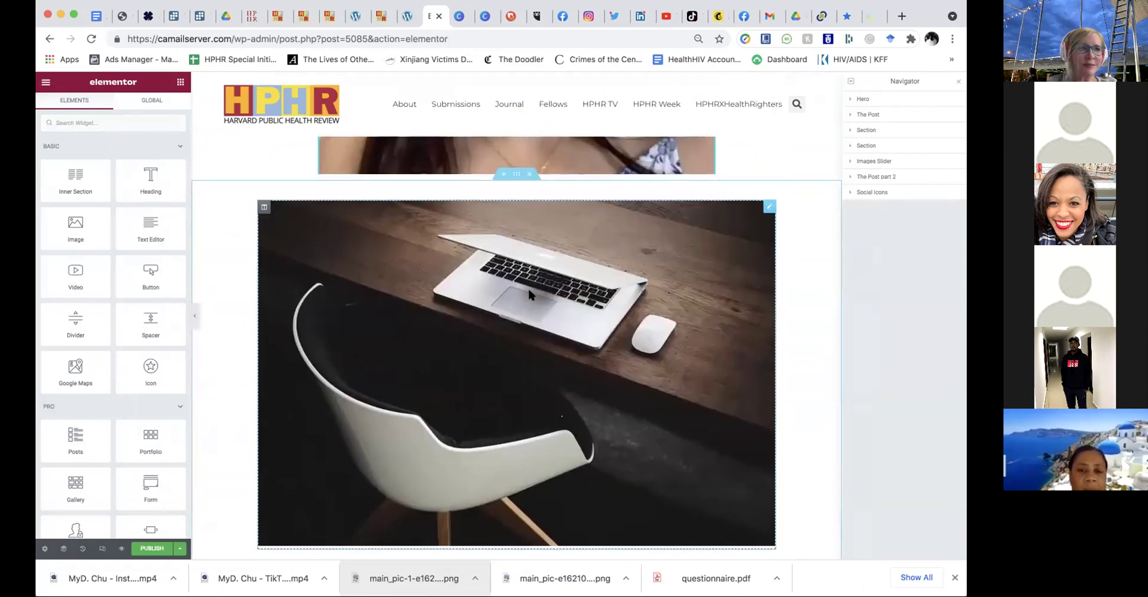
scroll(529, 293, "up", 11)
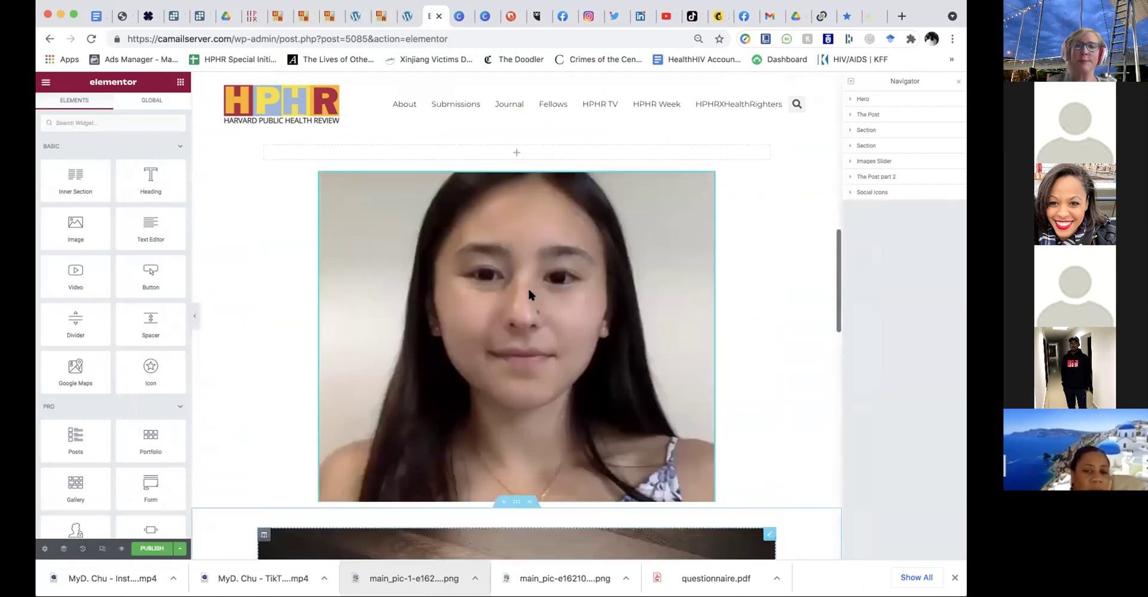
scroll(529, 291, "down", 2)
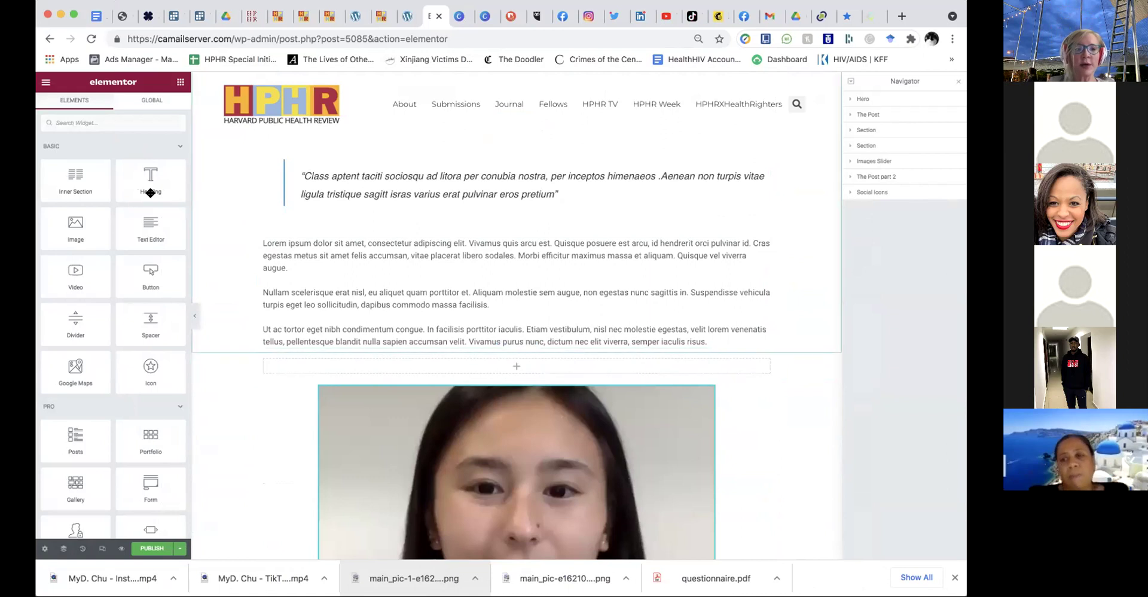
left_click(102, 116)
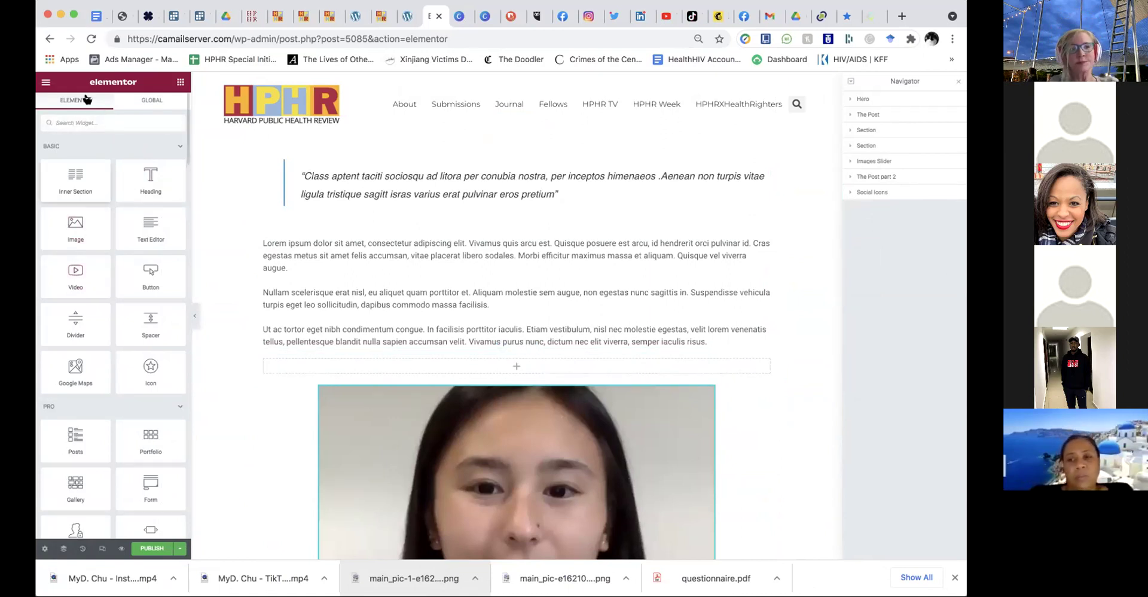
type("video")
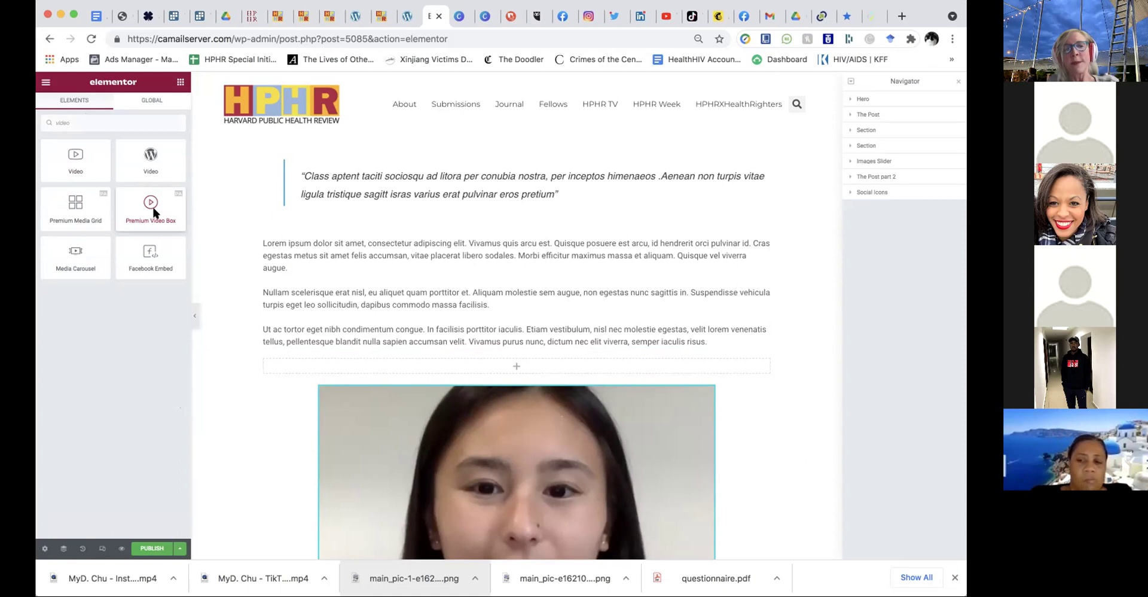
Drop a Premium Video Box widget onto the page beneath the blog text paragraphs
left_click_drag(153, 206, 495, 361)
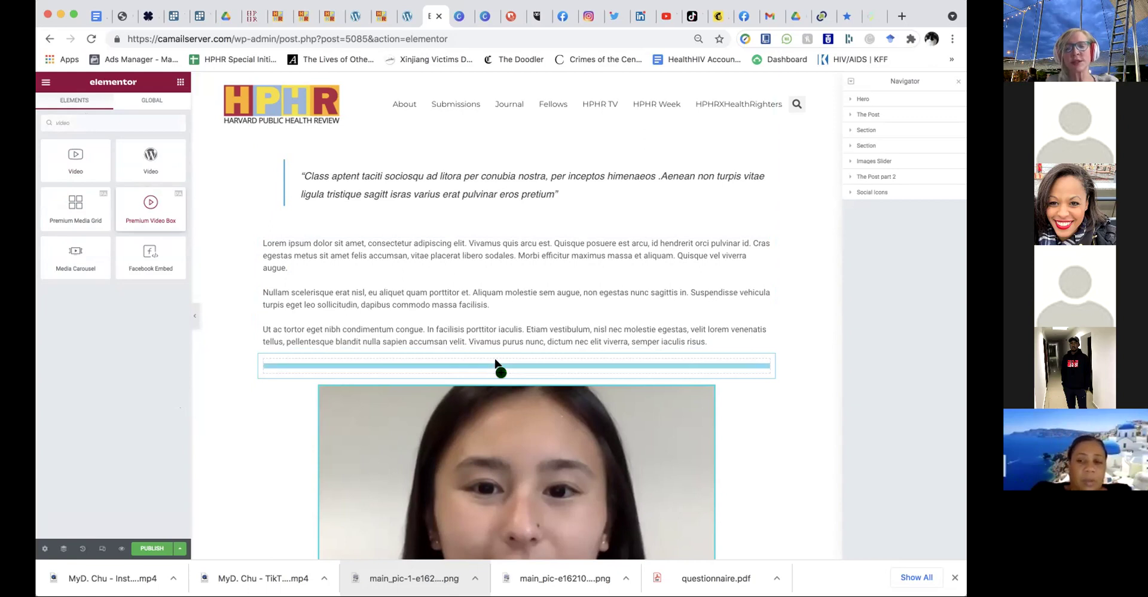
left_click_drag(494, 363, 494, 362)
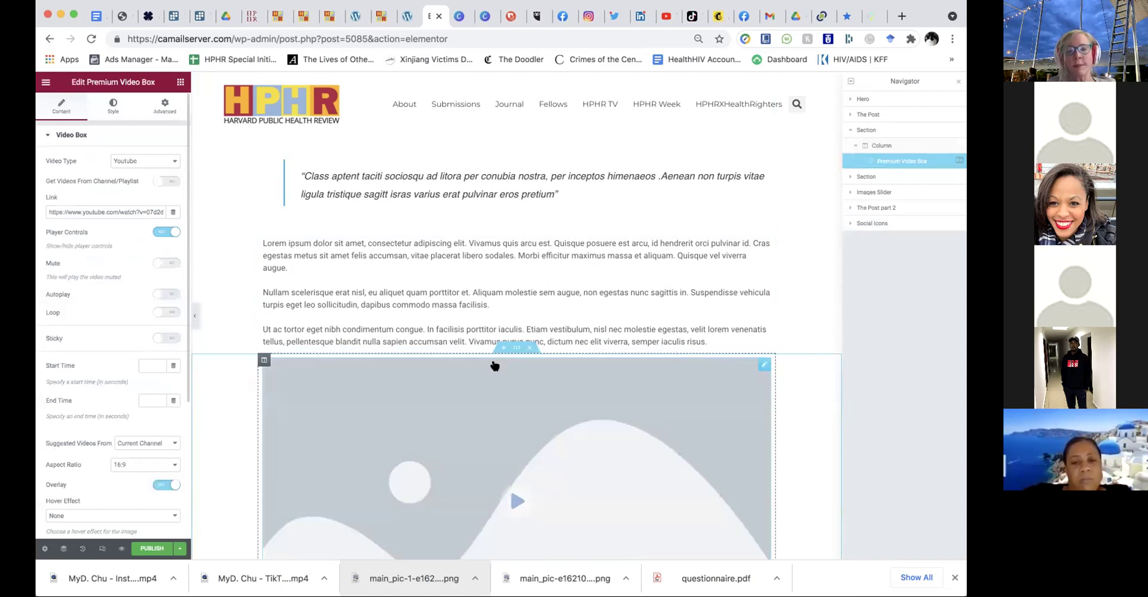
scroll(423, 448, "down", 3)
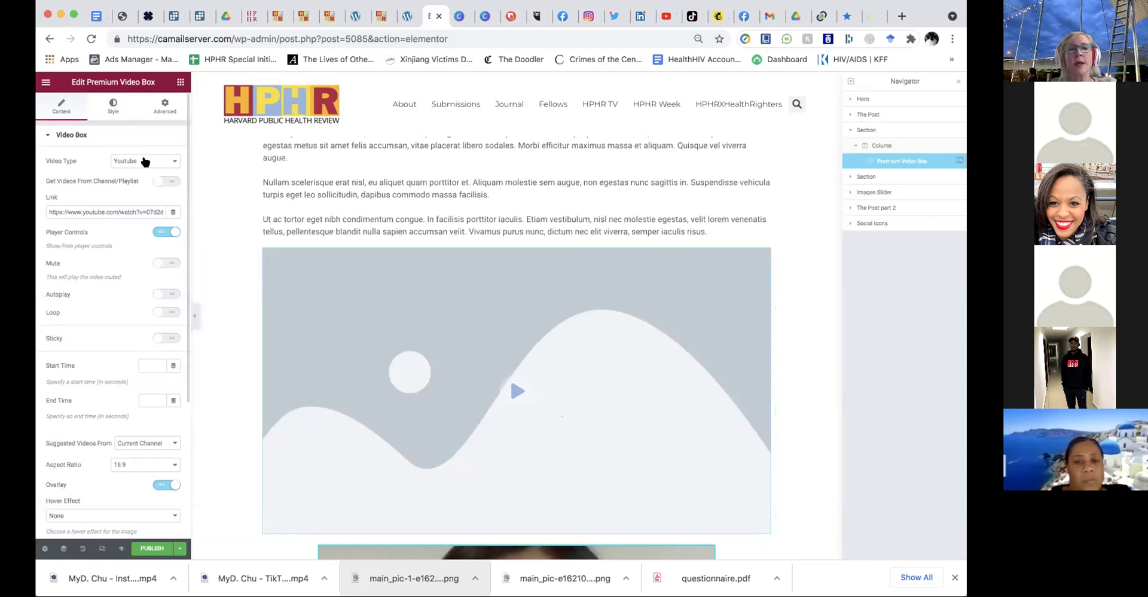
Load the 'Pip | A Short Animated Film' YouTube video in the box, pause it, and check its link
left_click(422, 321)
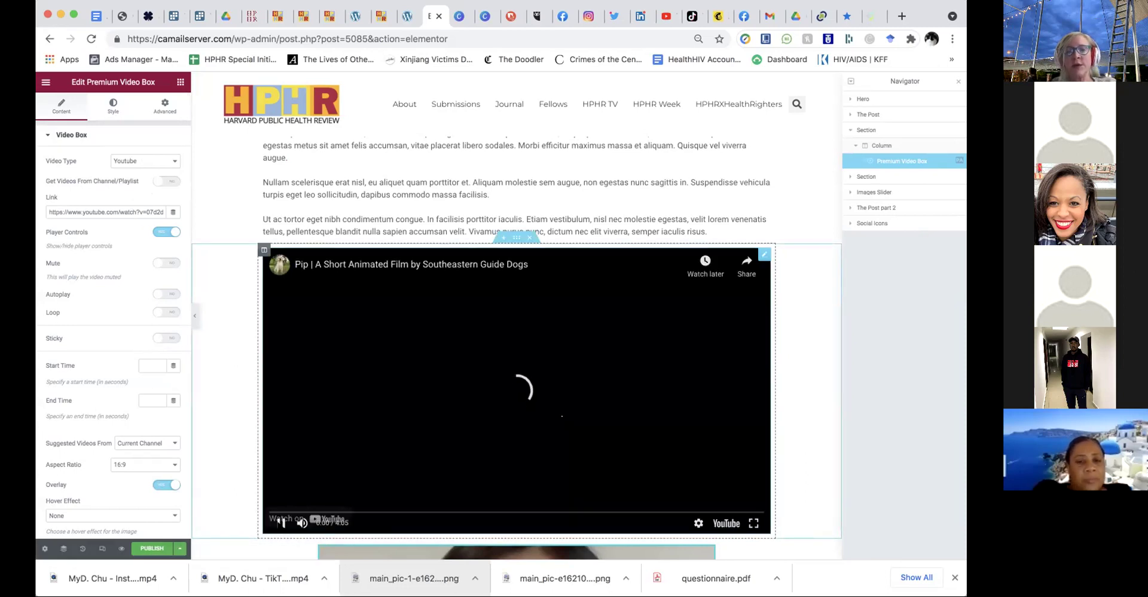
left_click(280, 523)
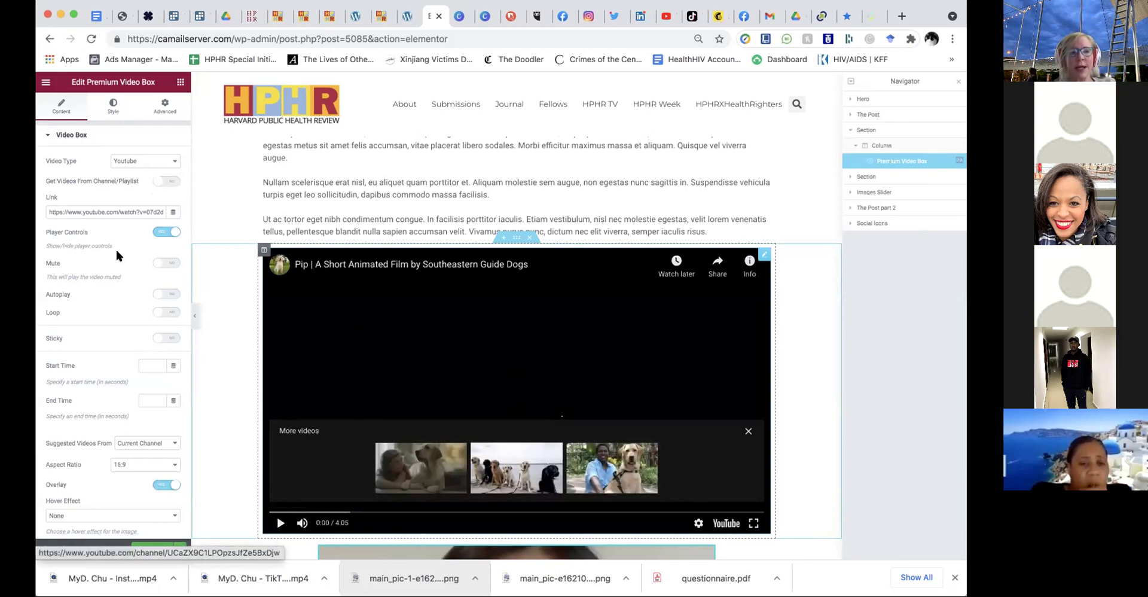
scroll(101, 314, "down", 1)
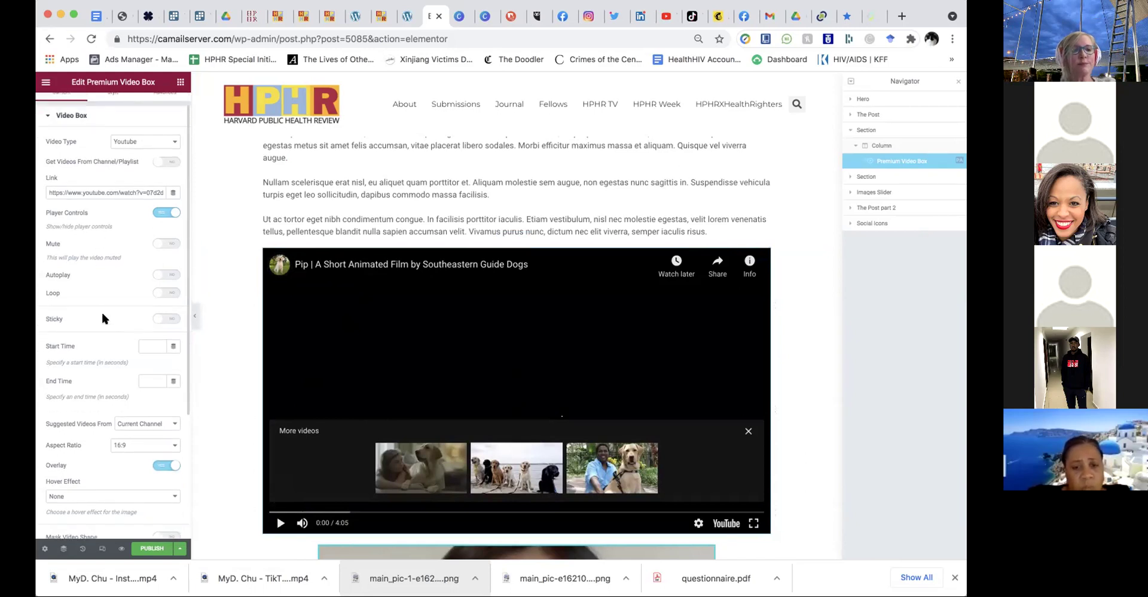
scroll(102, 275, "down", 3)
scroll(108, 189, "up", 4)
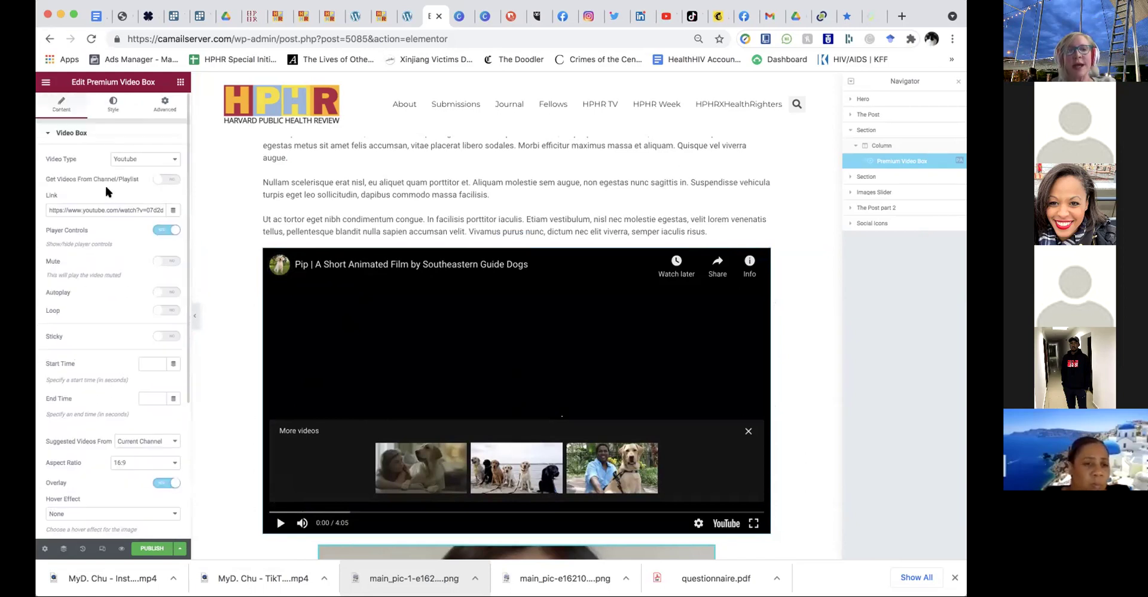
left_click(99, 212)
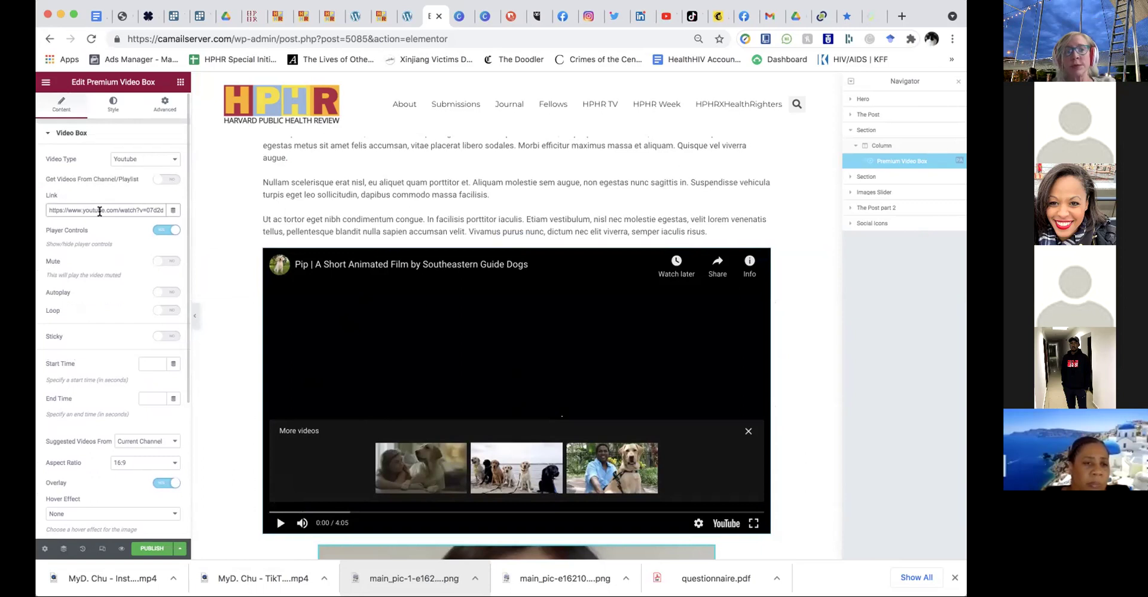
scroll(118, 307, "down", 4)
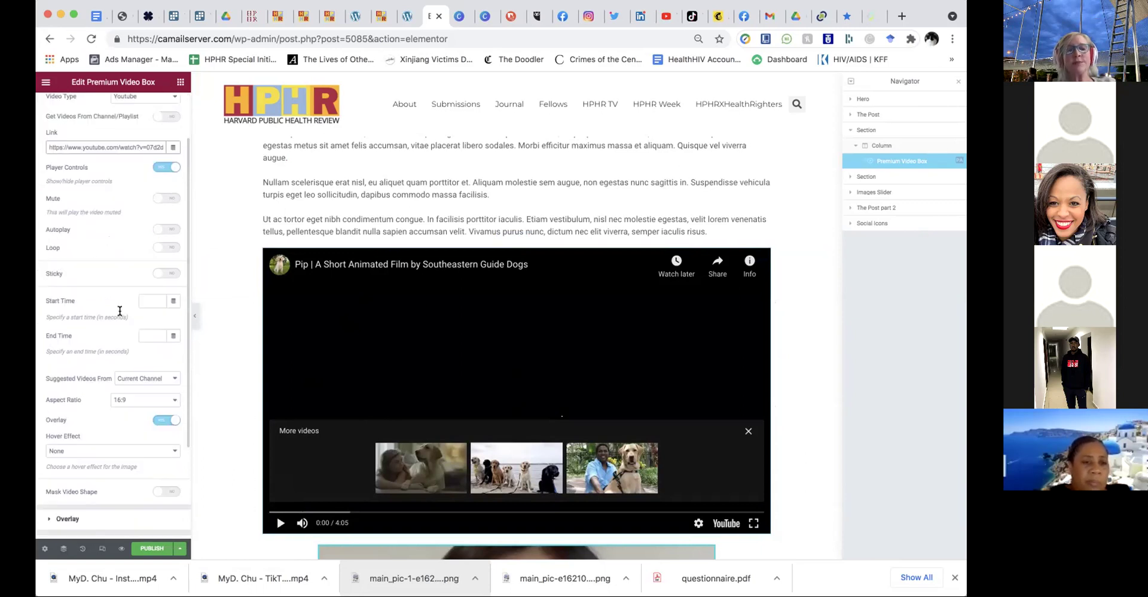
scroll(119, 316, "down", 5)
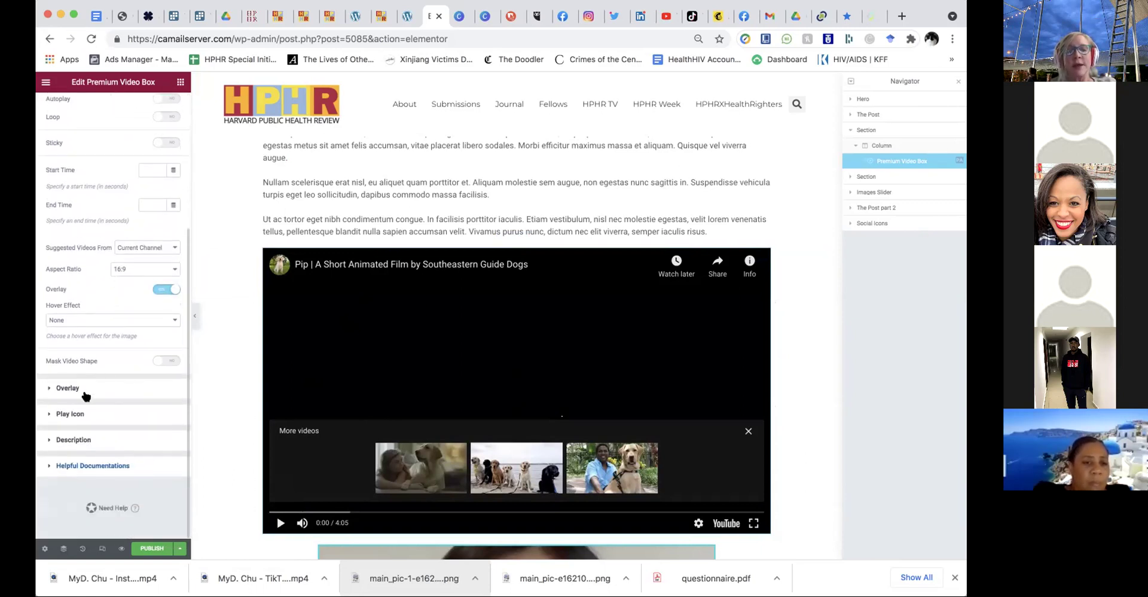
left_click(84, 390)
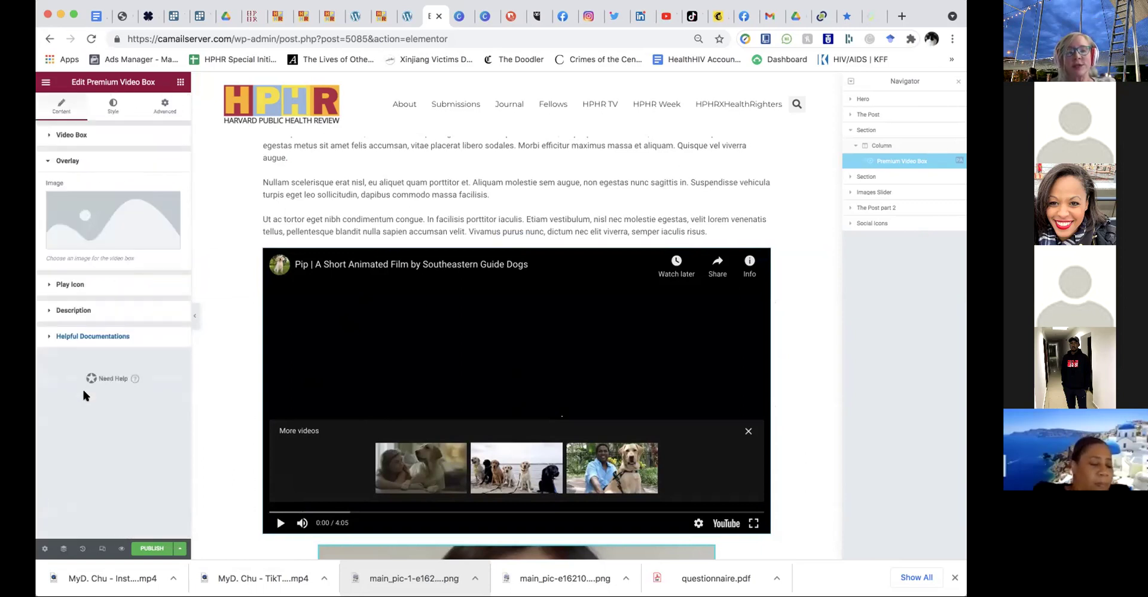
Set the video box overlay to the smiling woman in glasses image from the Media Library
left_click(77, 227)
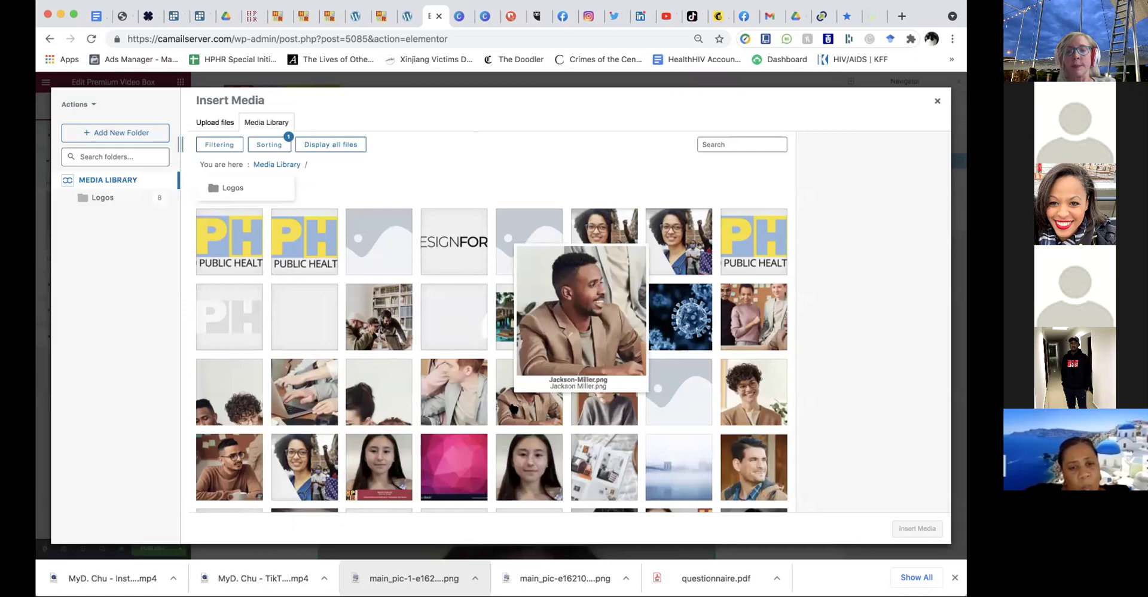
left_click(649, 231)
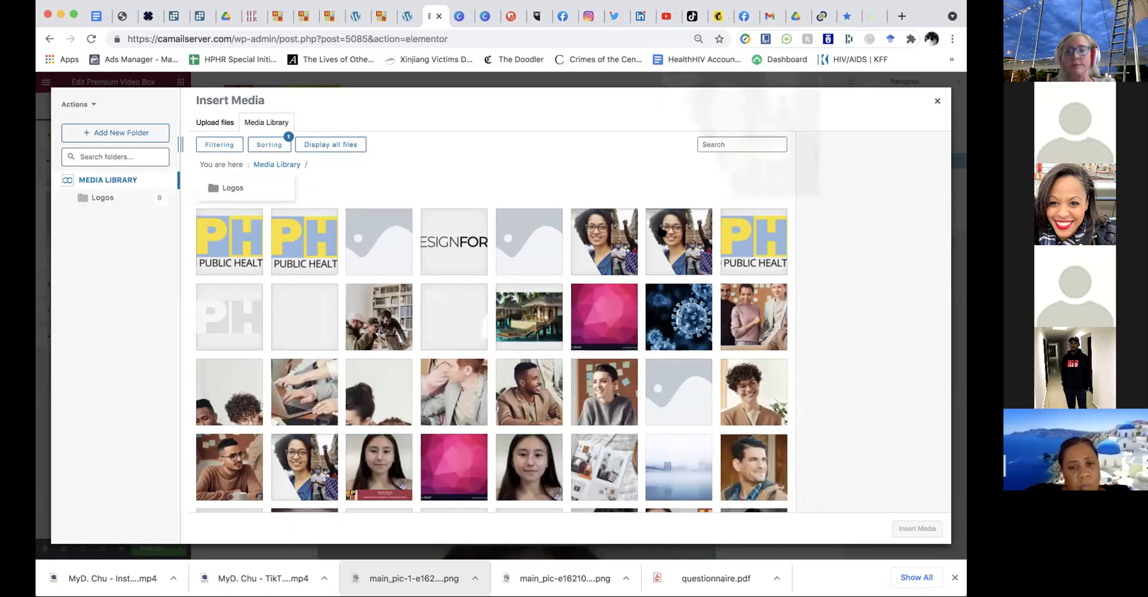
left_click(917, 529)
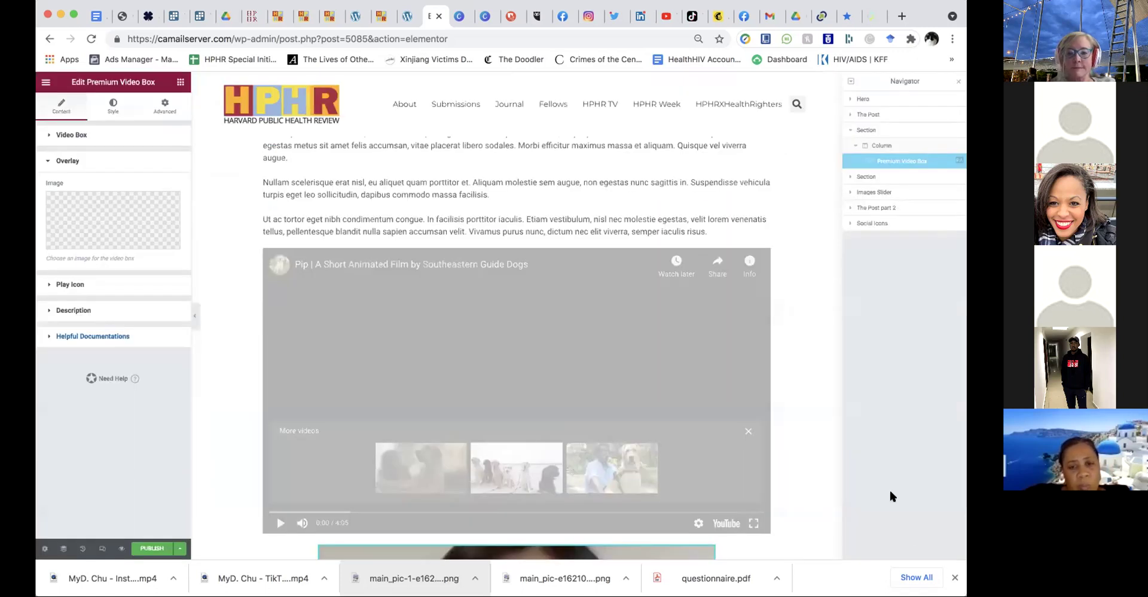
scroll(202, 392, "down", 2)
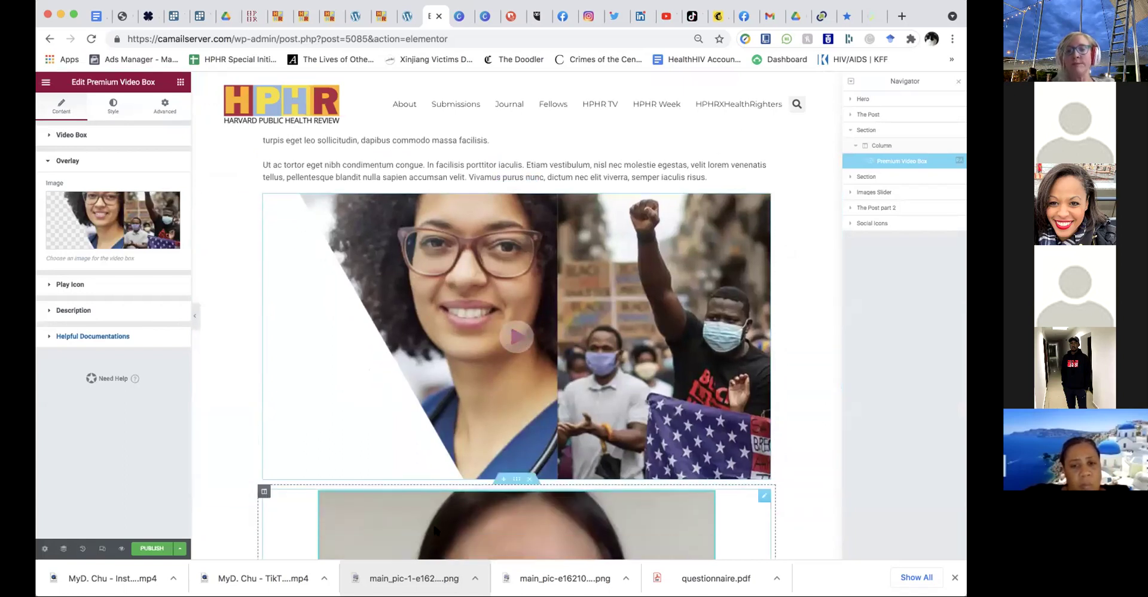
scroll(435, 529, "down", 4)
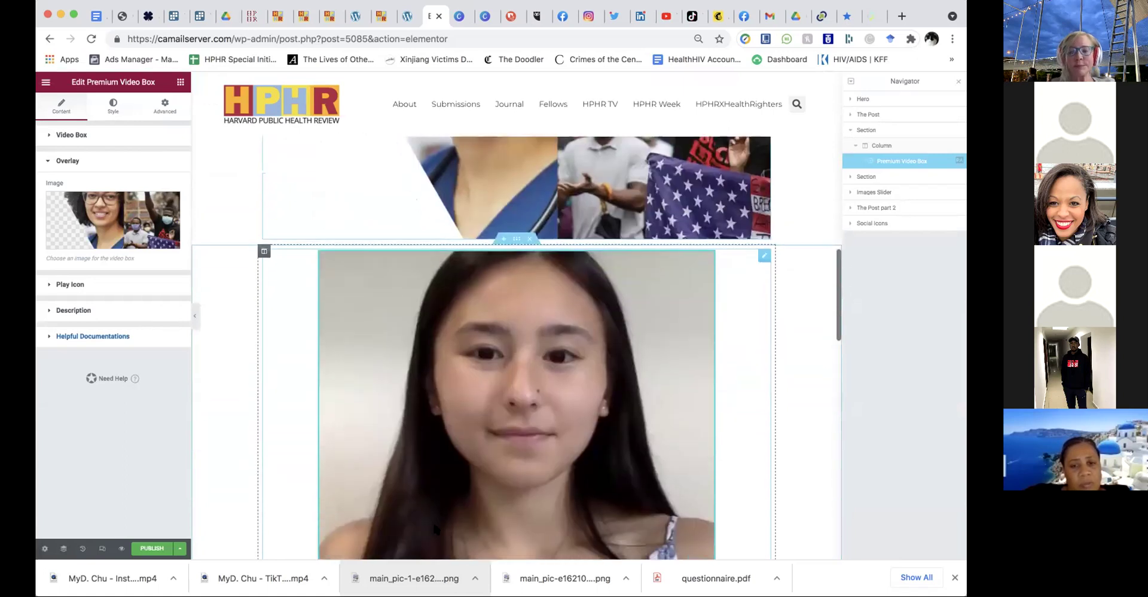
scroll(252, 326, "up", 5)
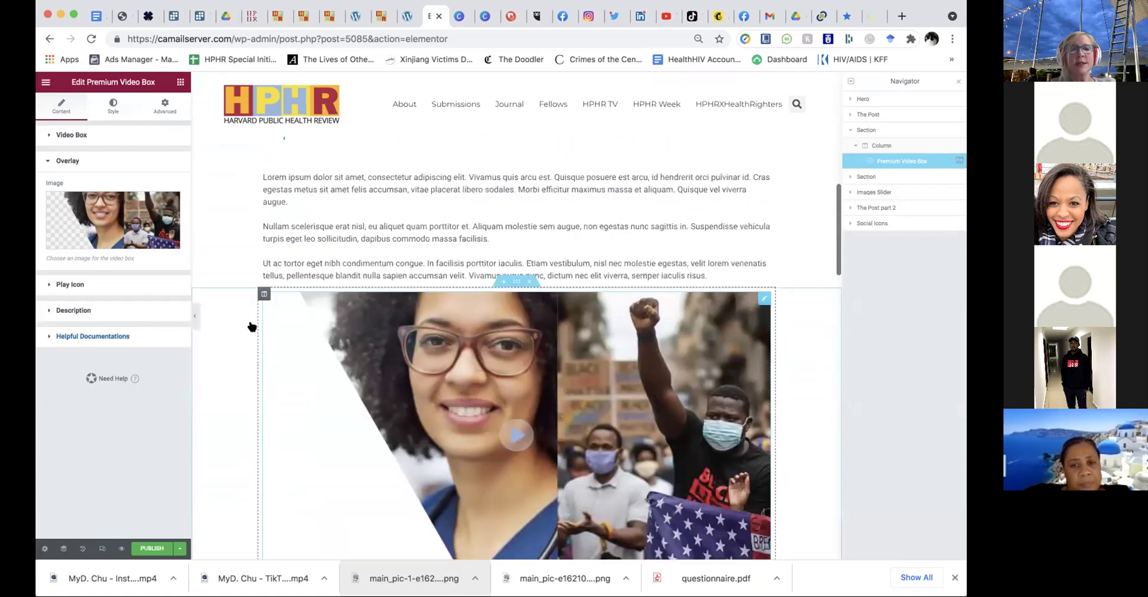
left_click(178, 83)
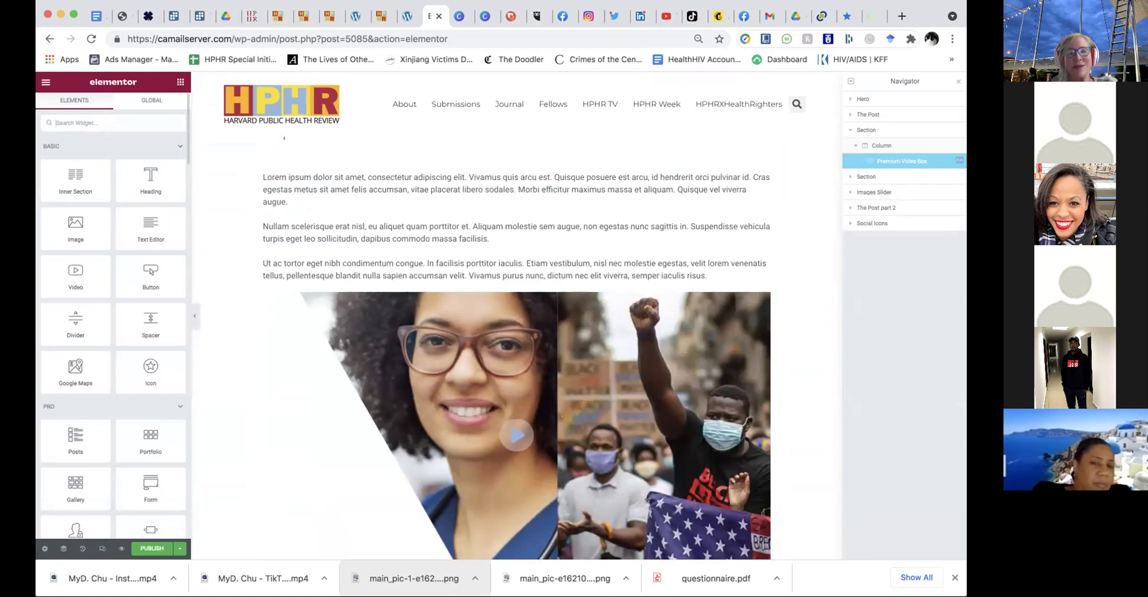
Place a SoundCloud player for Coltrane's 'My Favorite Things' below the text, hiding Play Counts and Buy Button
type("sound")
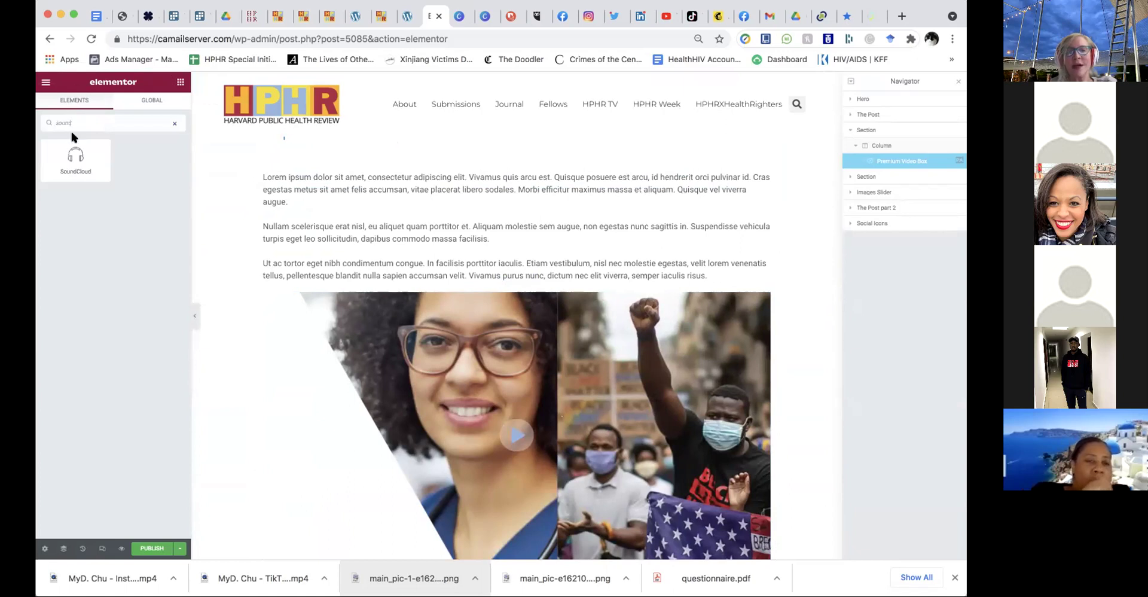
left_click_drag(75, 158, 393, 282)
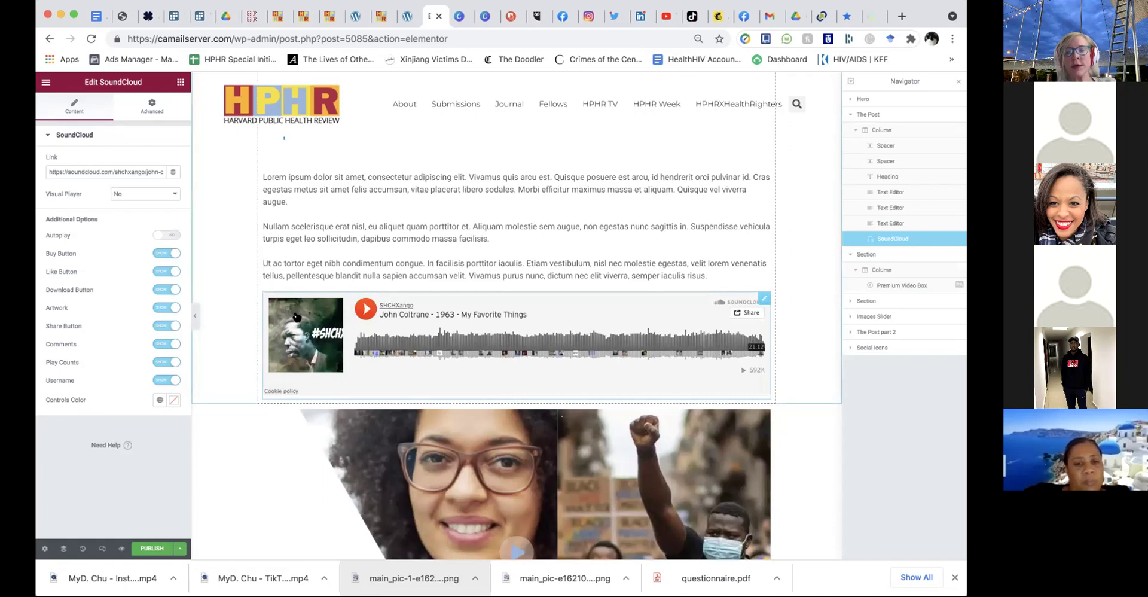
left_click(156, 363)
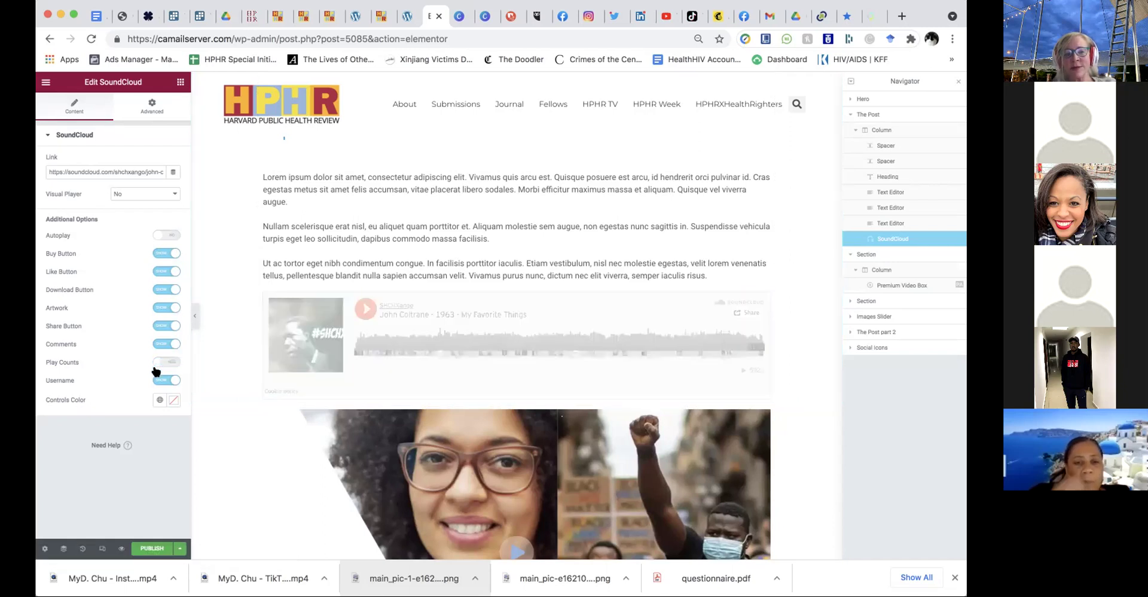
left_click(162, 380)
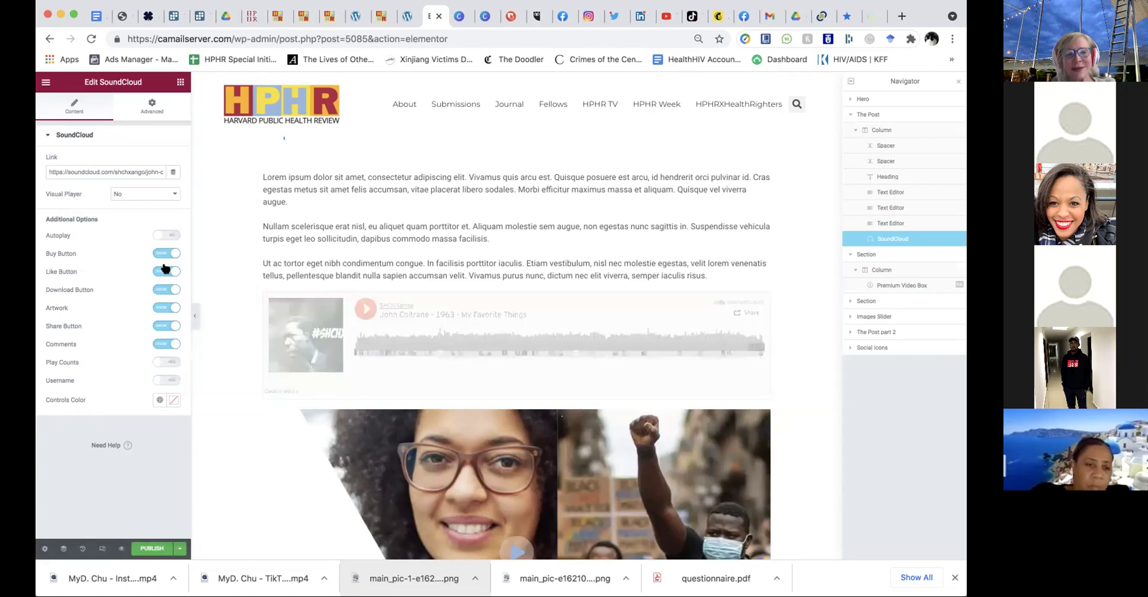
left_click(162, 380)
left_click(155, 256)
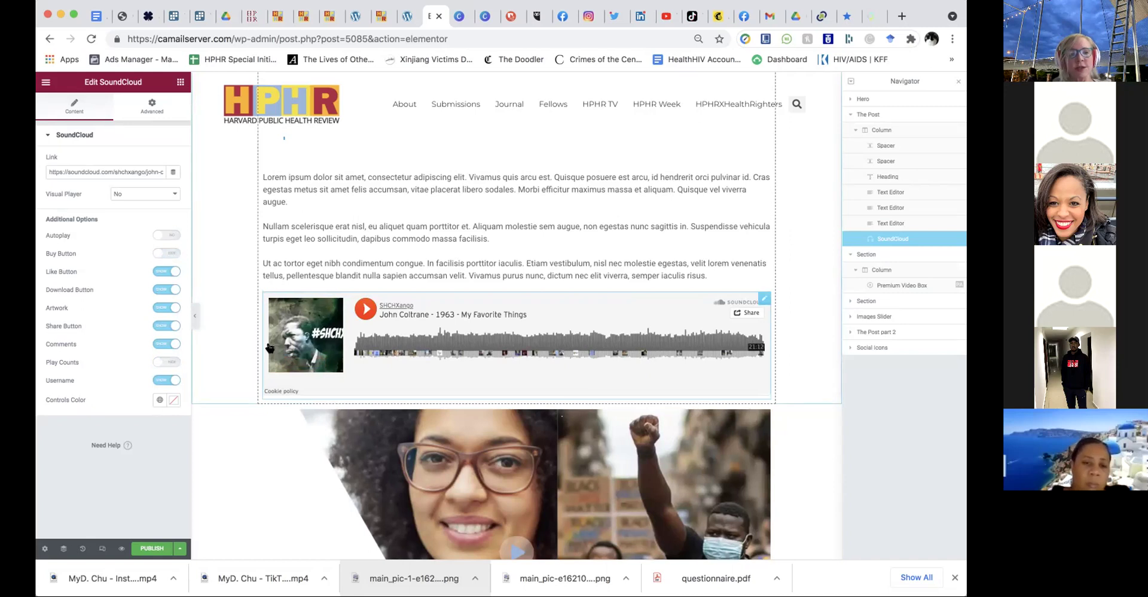
left_click(133, 192)
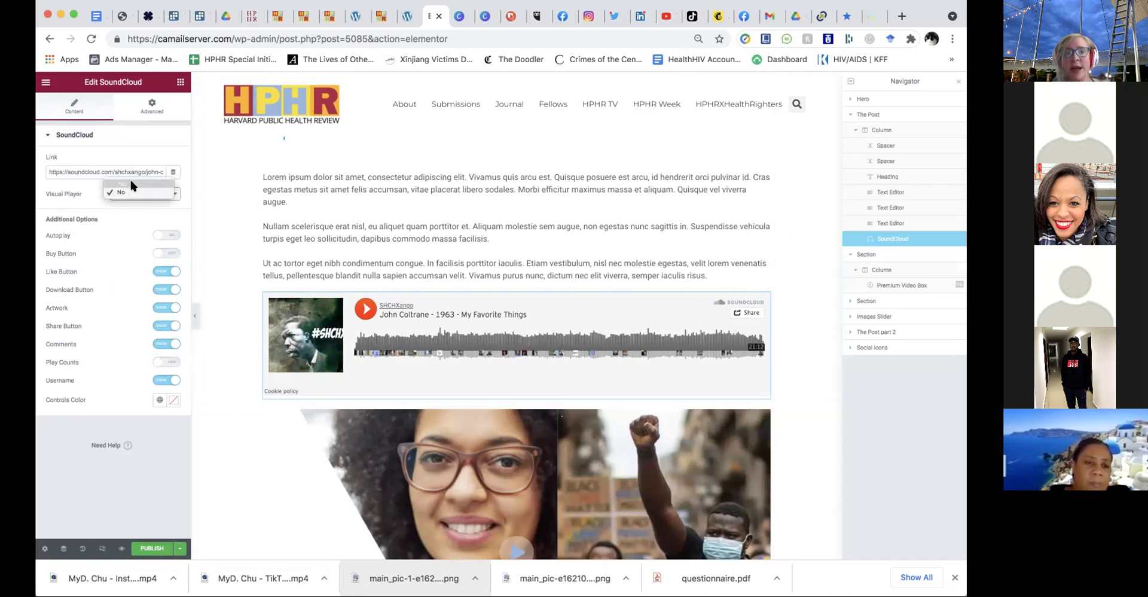
left_click(132, 184)
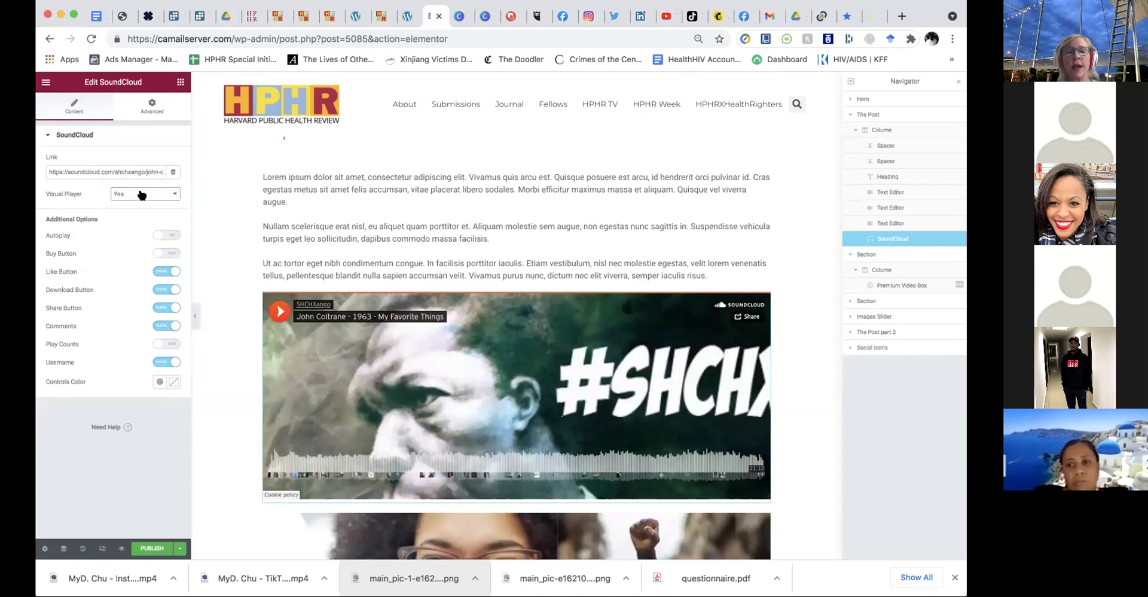
scroll(316, 383, "down", 5)
scroll(317, 387, "down", 12)
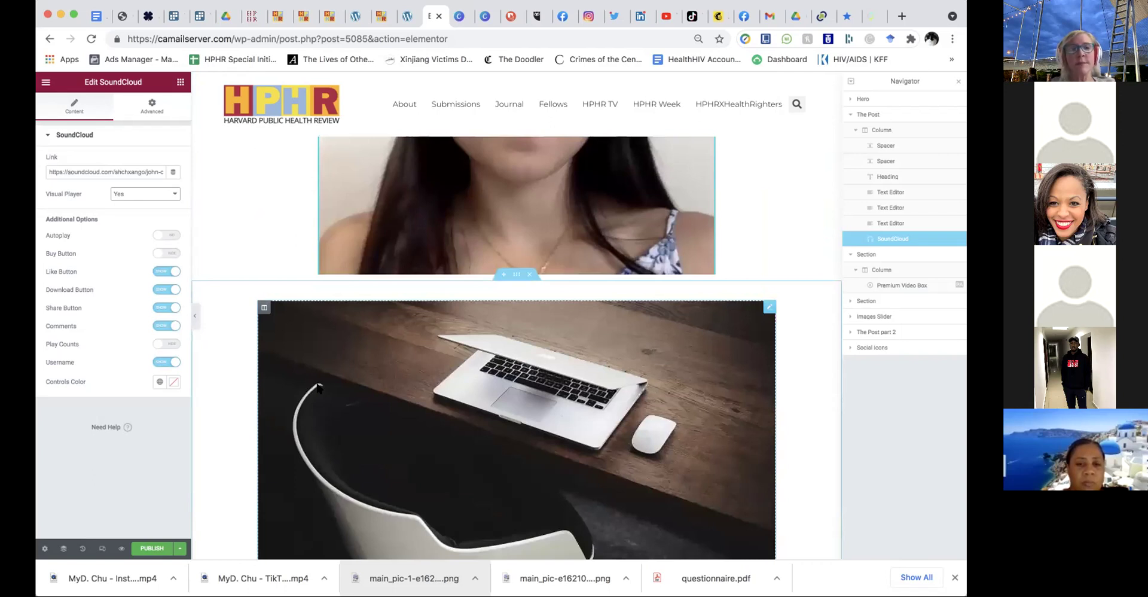
scroll(317, 388, "up", 15)
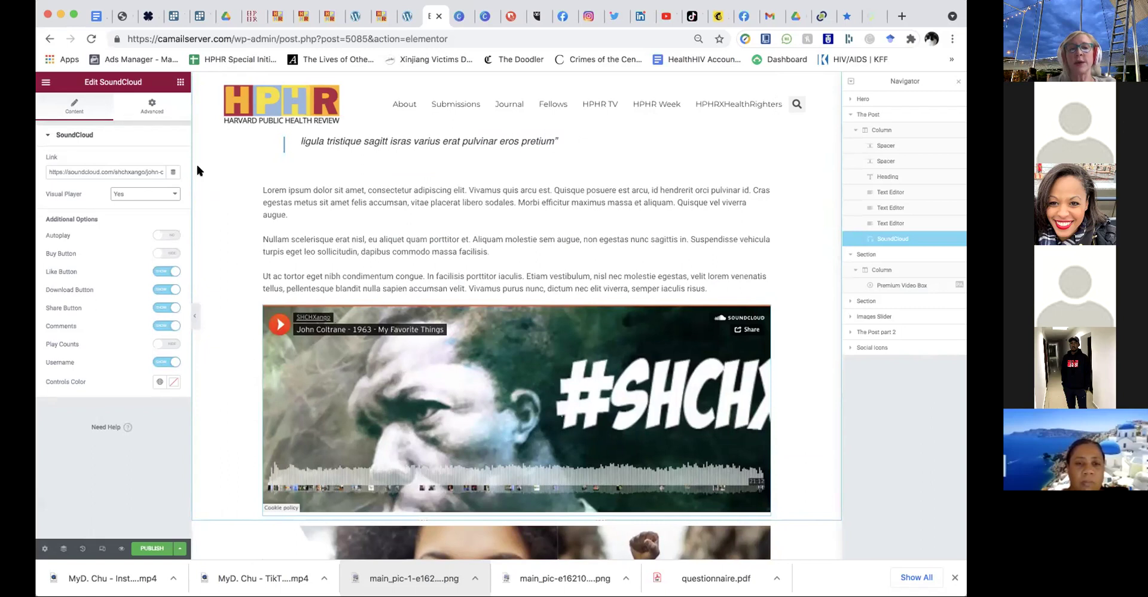
Return from the SoundCloud settings to the Elementor widget library and browse the widget list
left_click(178, 83)
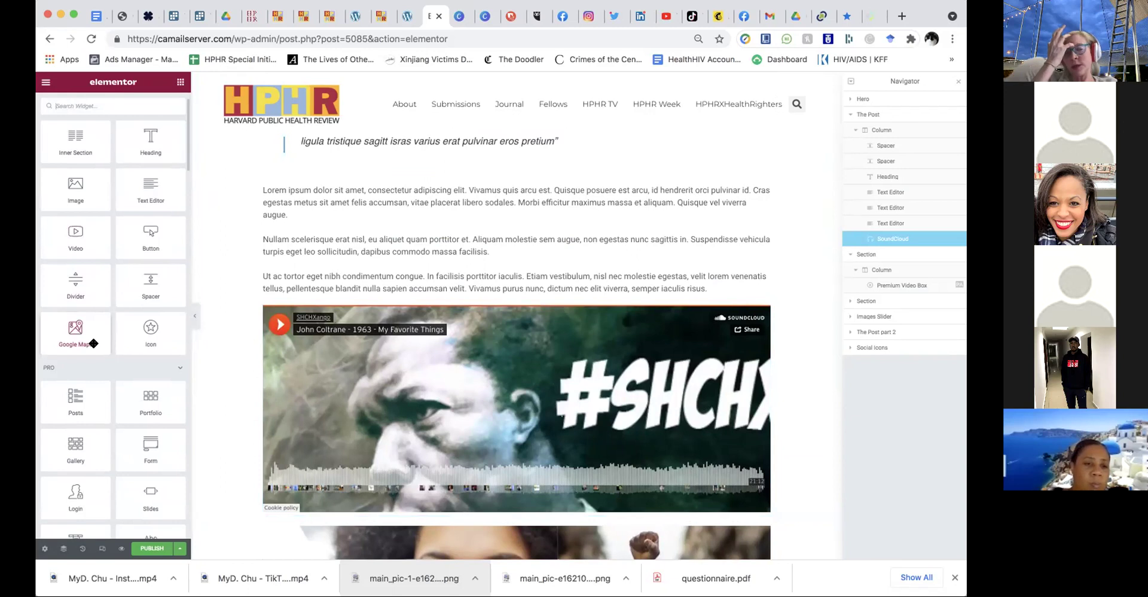
scroll(373, 398, "down", 1)
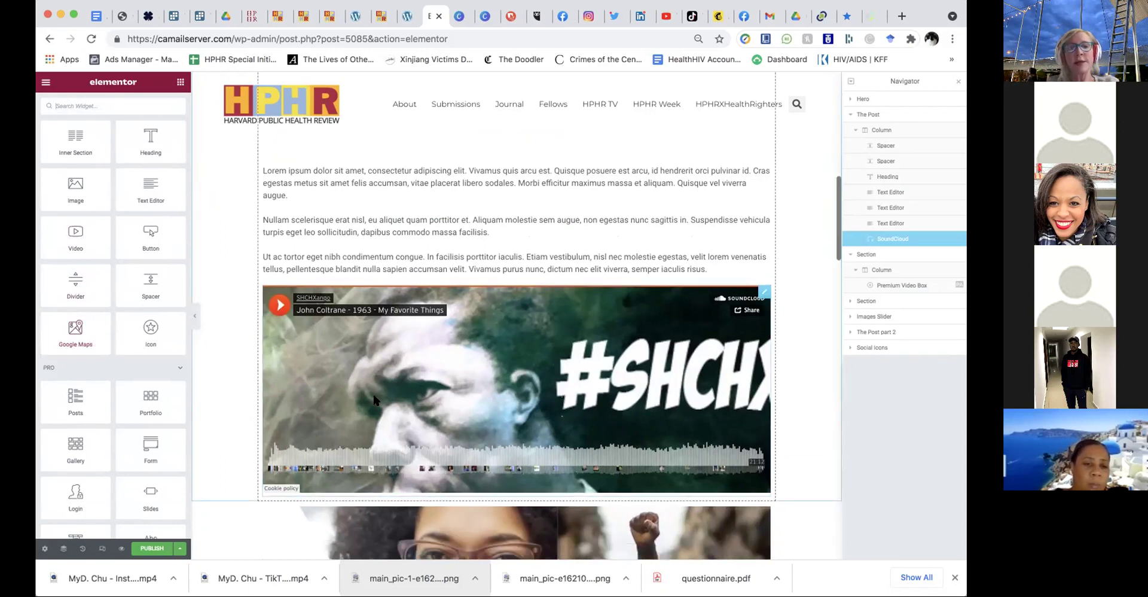
scroll(112, 398, "down", 3)
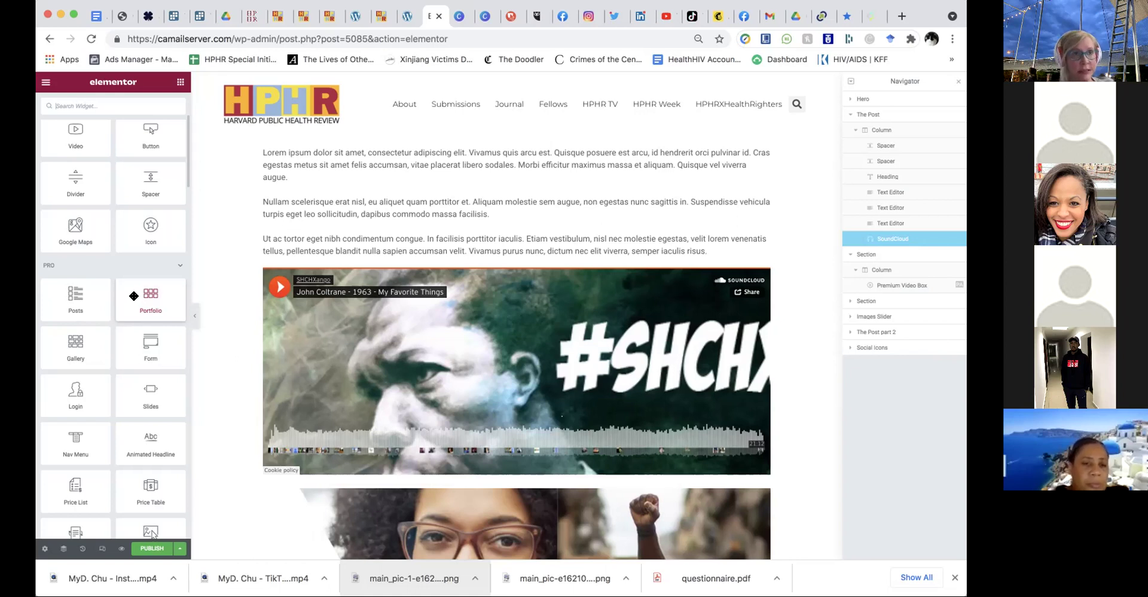
scroll(133, 296, "down", 3)
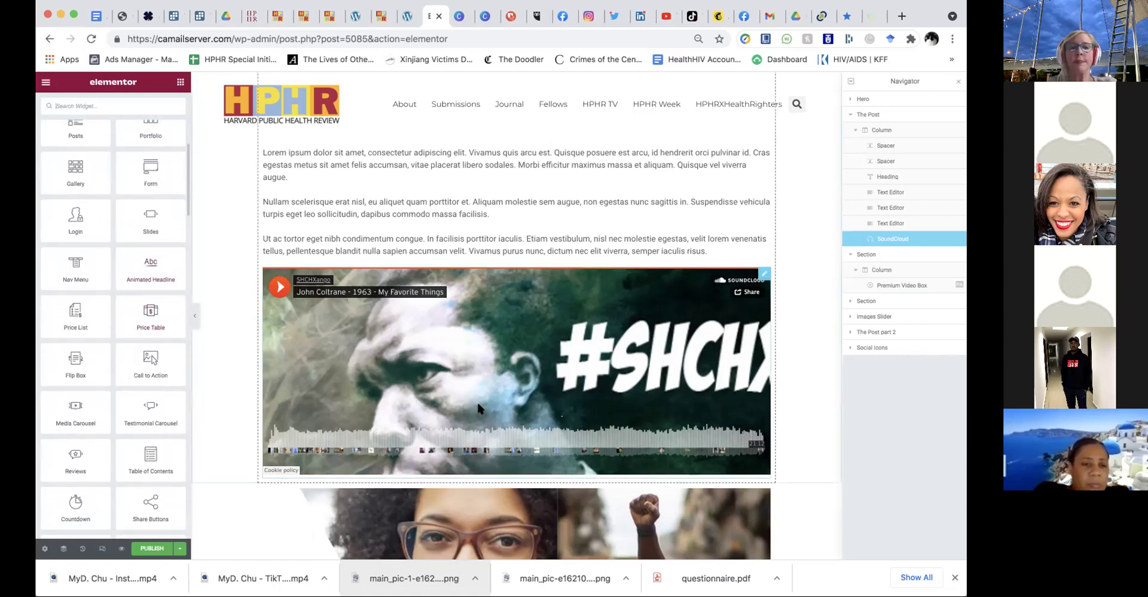
scroll(461, 379, "up", 1)
scroll(131, 251, "up", 5)
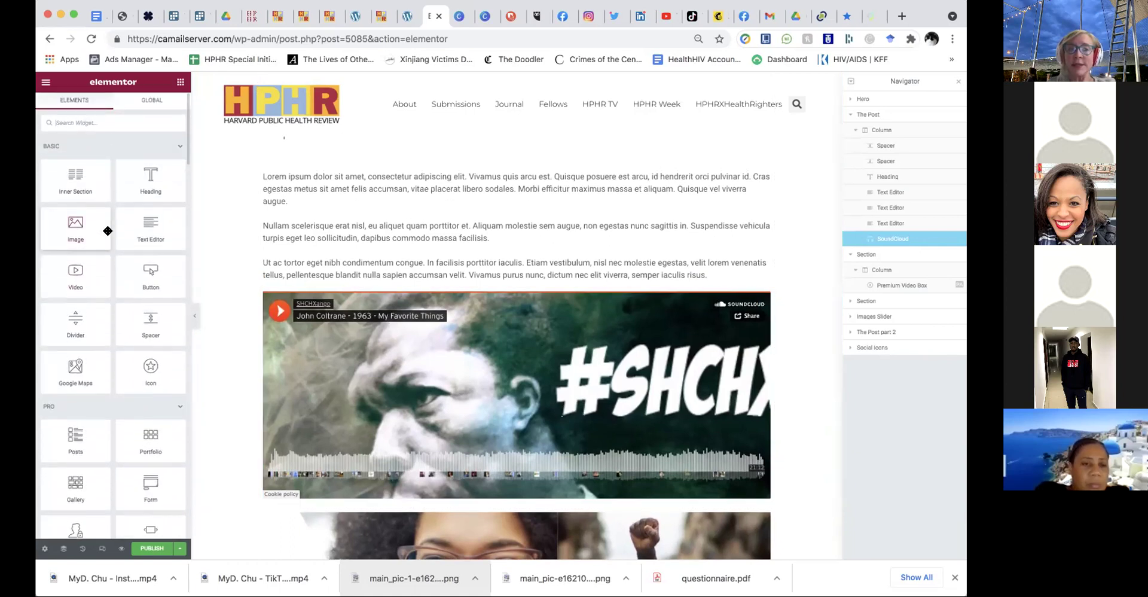
Search the widgets for 'butt' and place a Premium Button just above the SoundCloud player
left_click(74, 120)
type("bu")
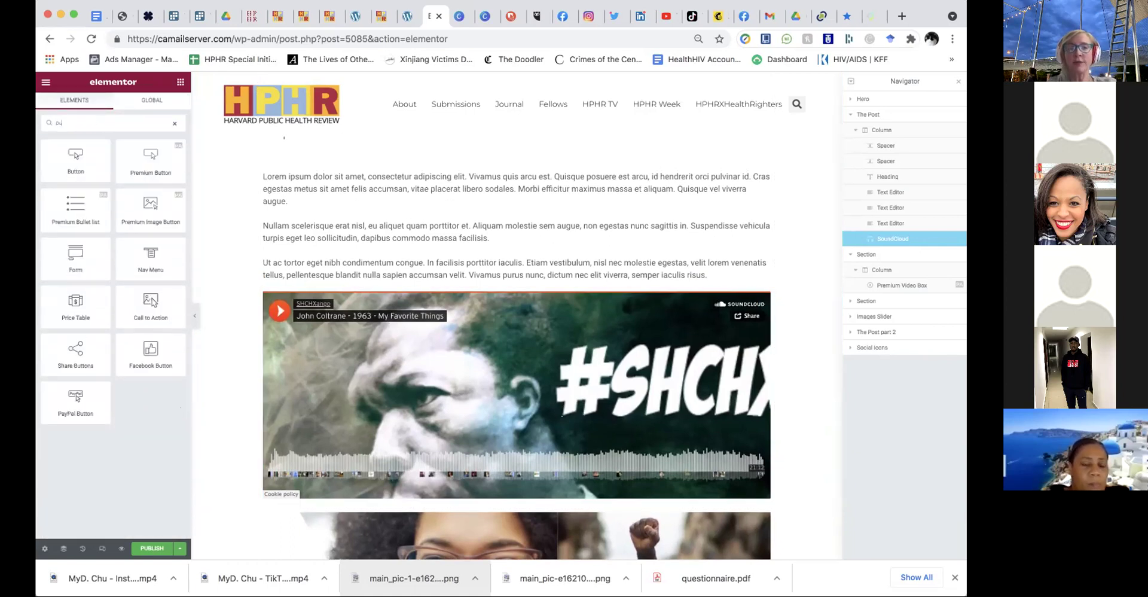
type("tton")
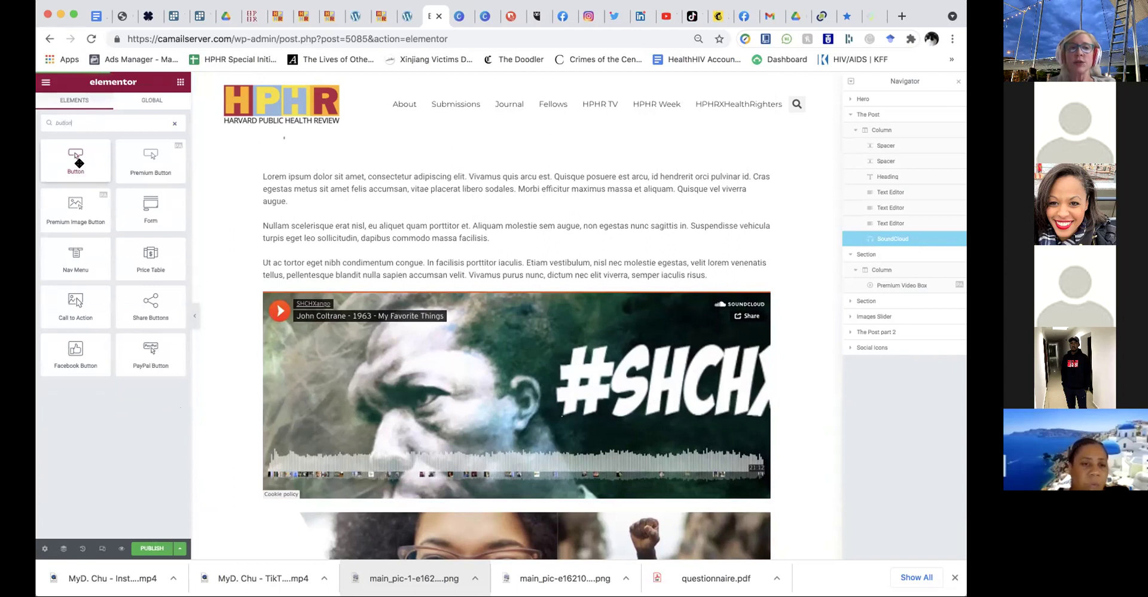
left_click_drag(129, 157, 135, 159)
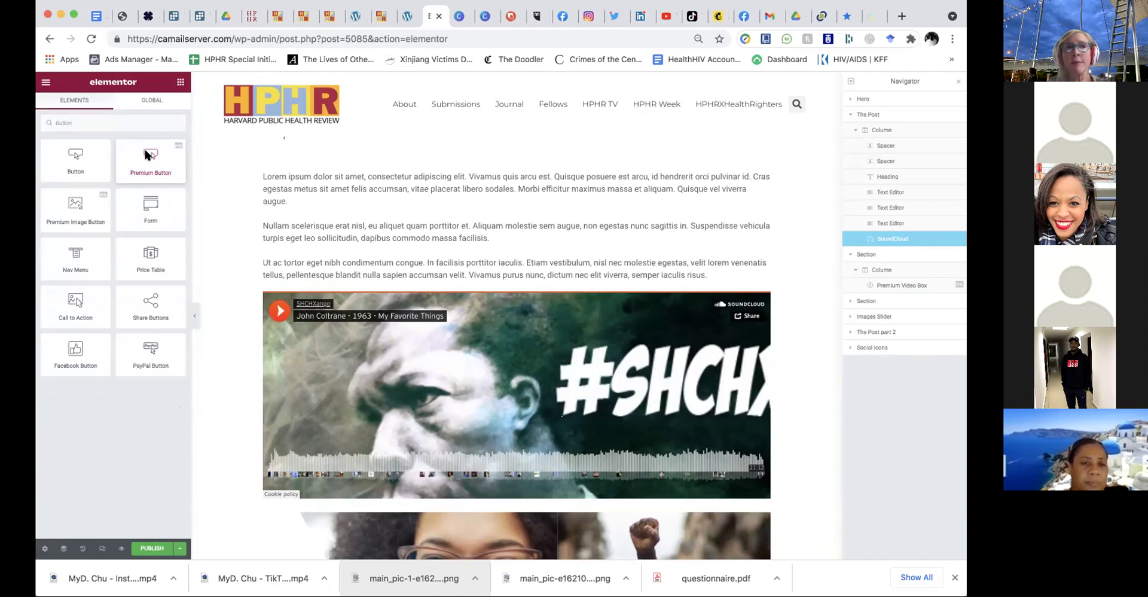
left_click_drag(152, 156, 441, 277)
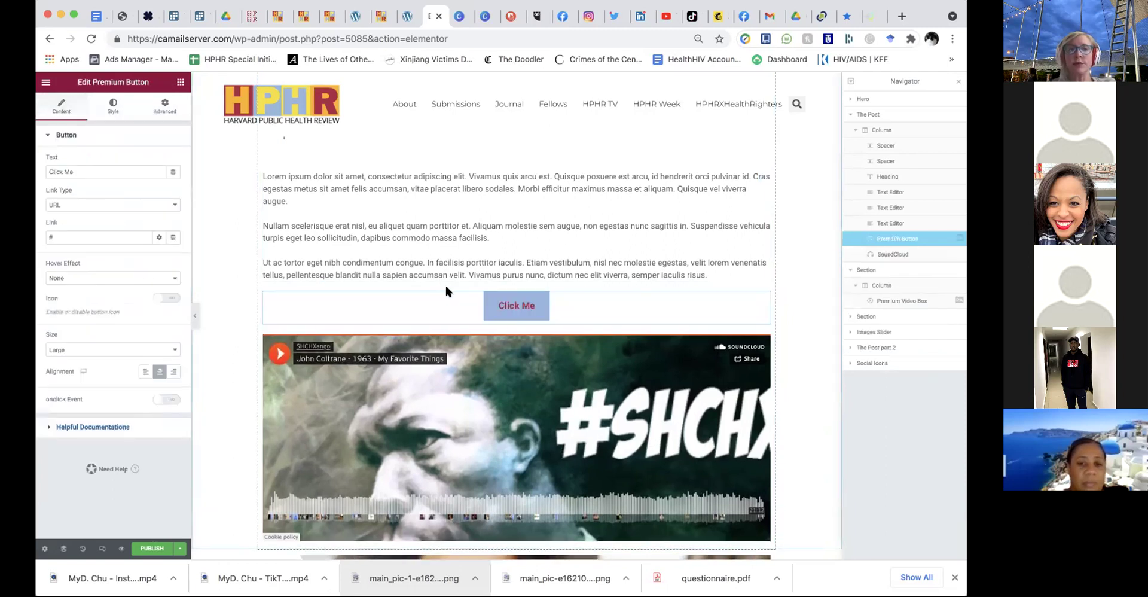
Change the Premium Button's label from Click Me to Register
left_click(82, 172)
key("BackSpace")
key("BackSpace")
key("BackSpace")
key("BackSpace")
key("BackSpace")
key("BackSpace")
key("BackSpace")
key("BackSpace")
type("REGI")
key("BackSpace")
key("BackSpace")
key("BackSpace")
type("egit")
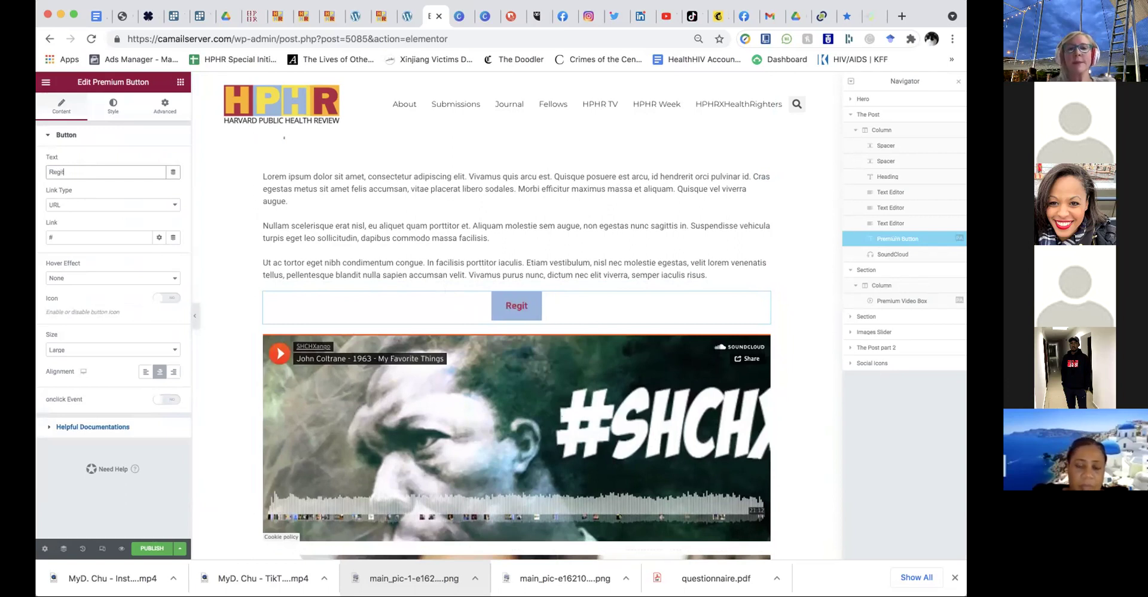
key("BackSpace")
type("ster")
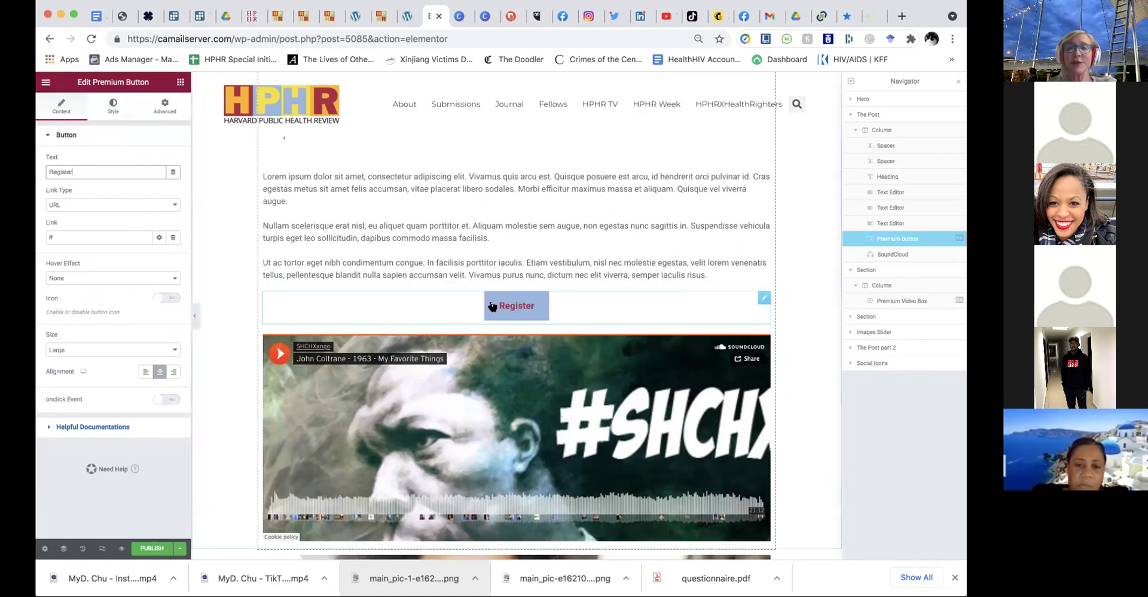
left_click(106, 104)
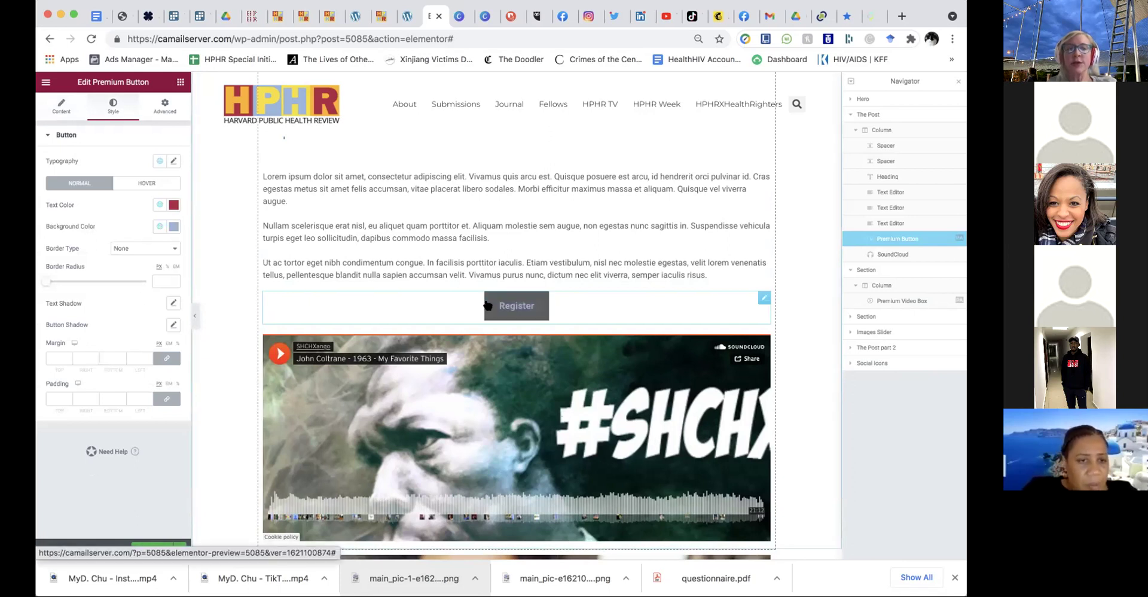
Change the Register button's text colour from #B1273F to #FFFFFF
left_click(171, 207)
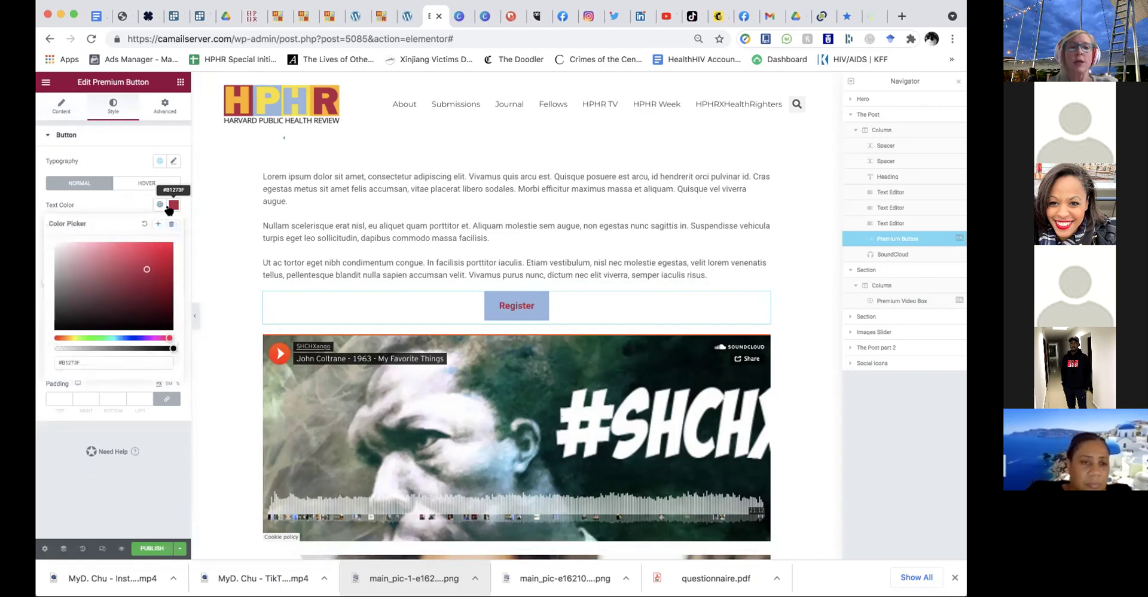
left_click_drag(83, 363, 46, 359)
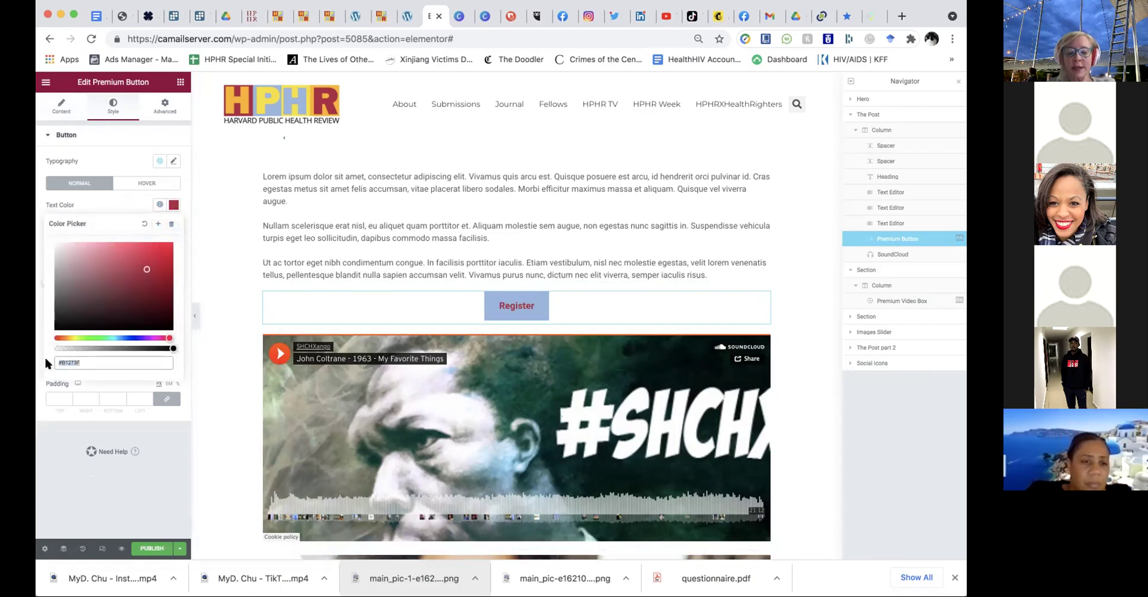
type("#")
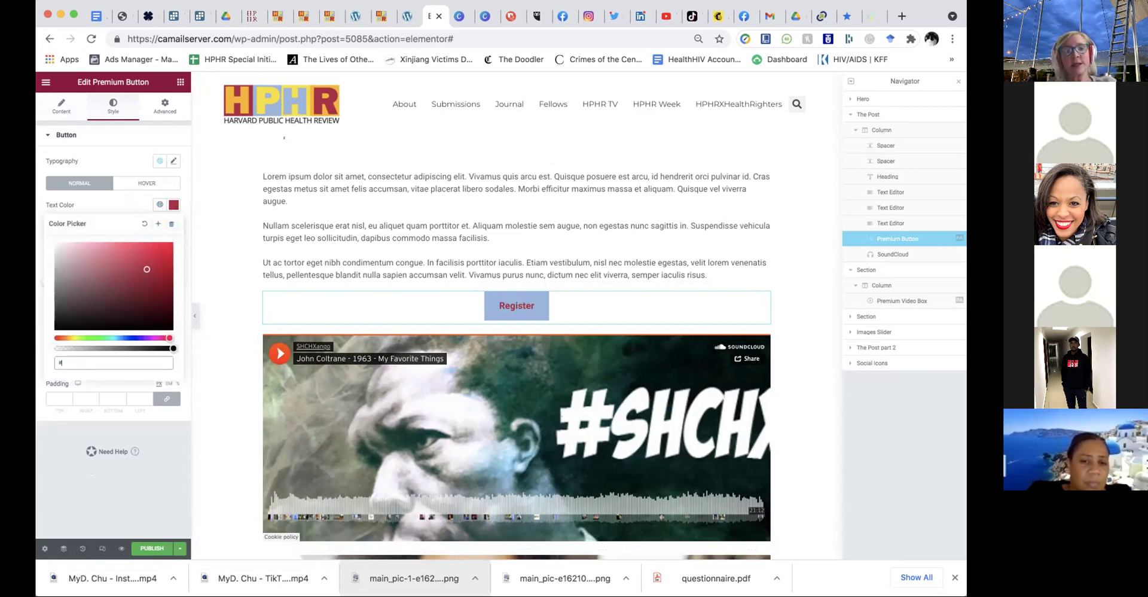
type("FFFFFF")
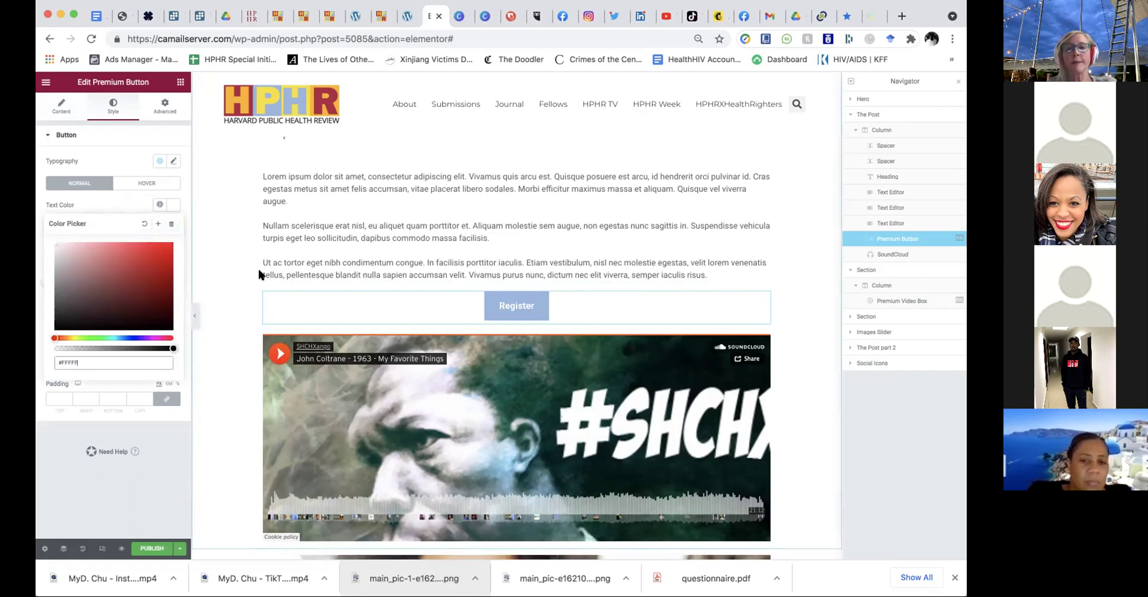
scroll(379, 286, "up", 5)
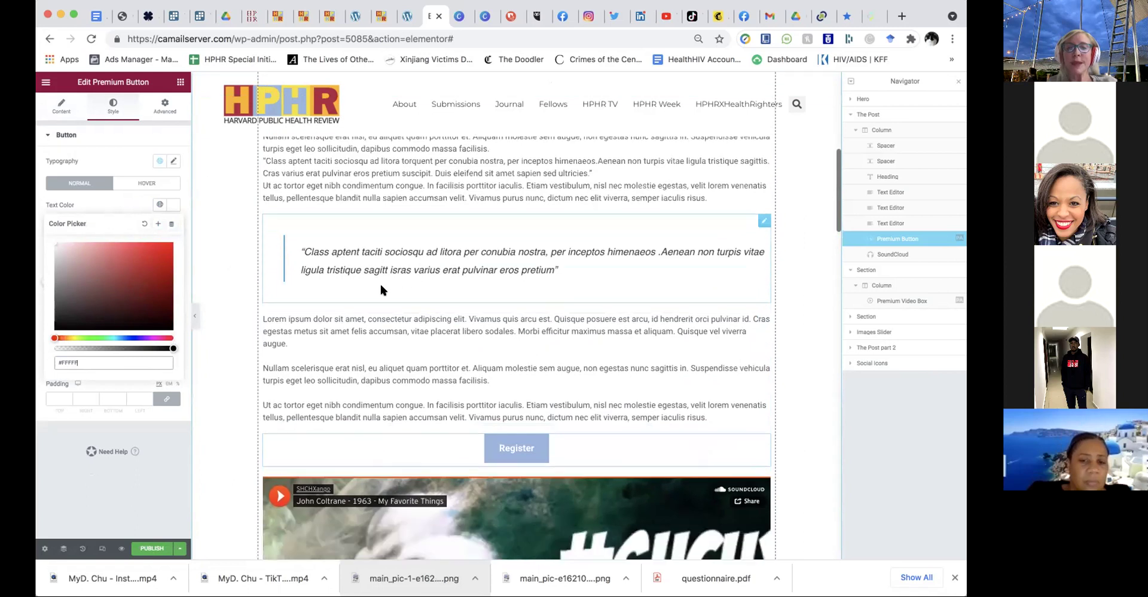
scroll(381, 290, "down", 2)
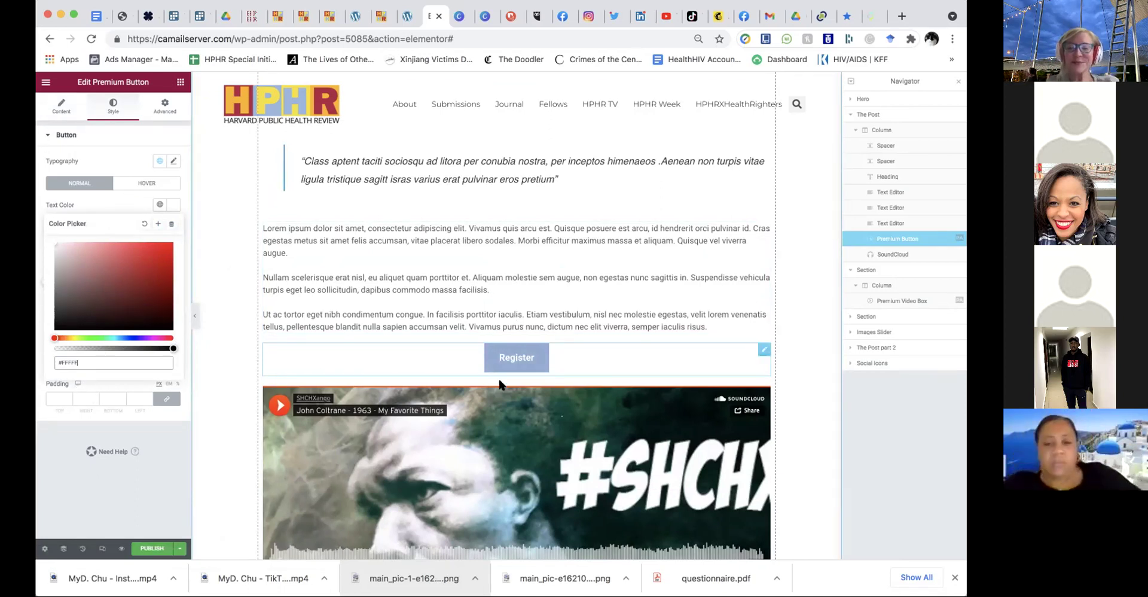
scroll(521, 320, "down", 7)
scroll(502, 386, "down", 5)
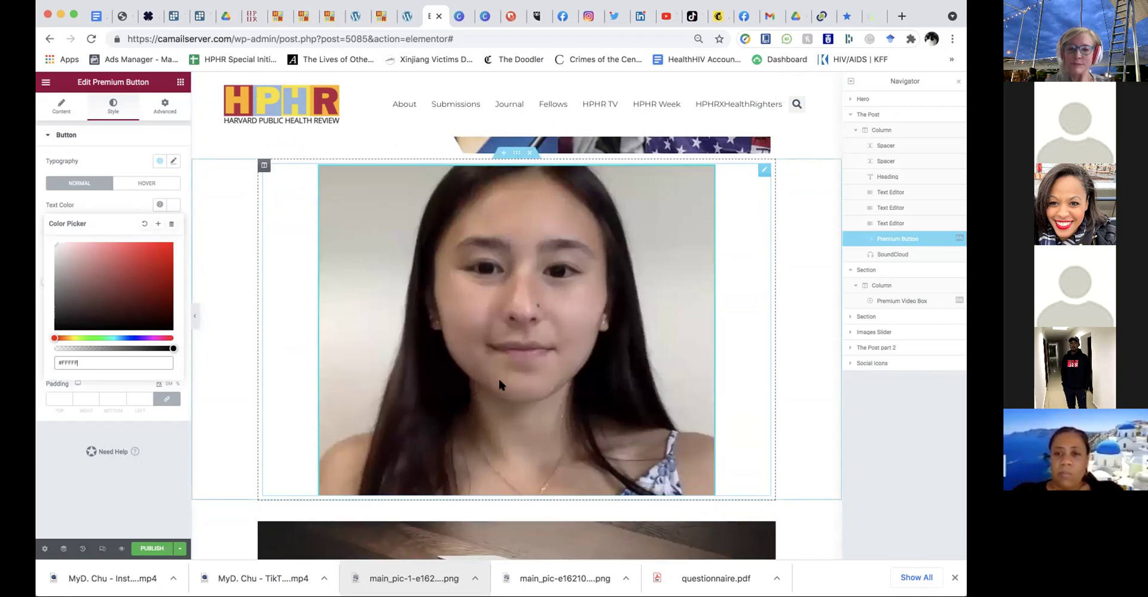
scroll(499, 379, "up", 10)
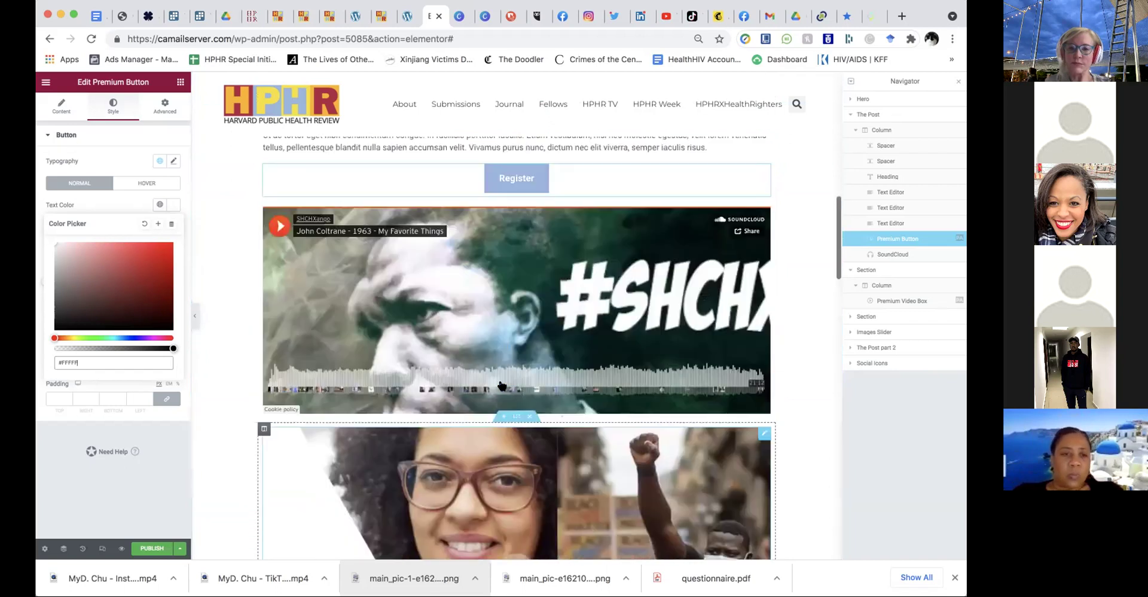
scroll(500, 381, "down", 1)
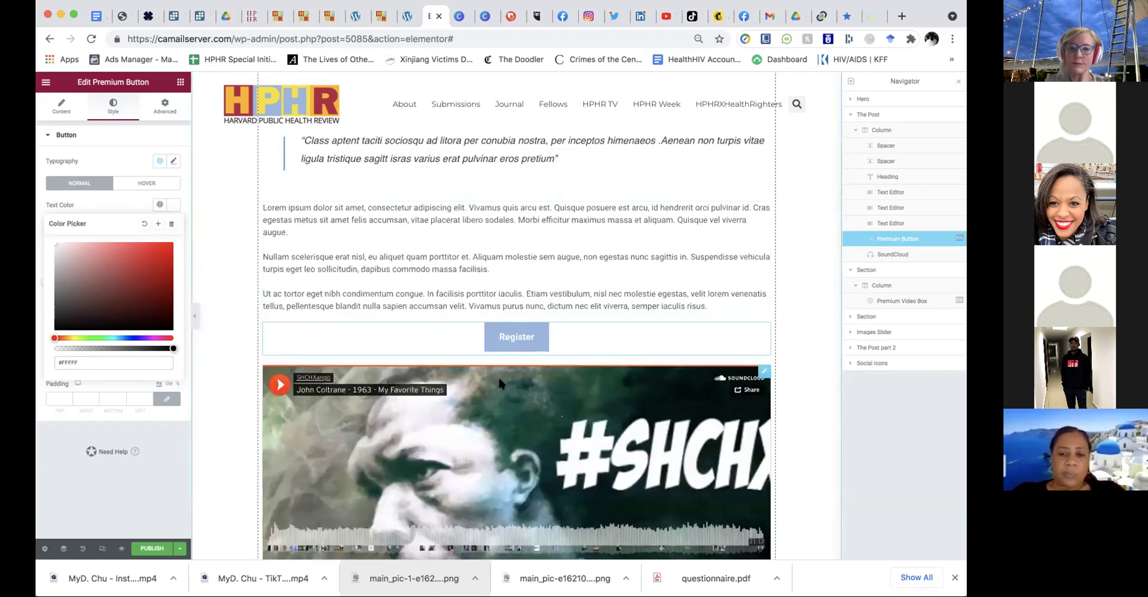
Close the colour picker, return to the widget library and play the SoundCloud track
left_click(174, 84)
left_click(175, 83)
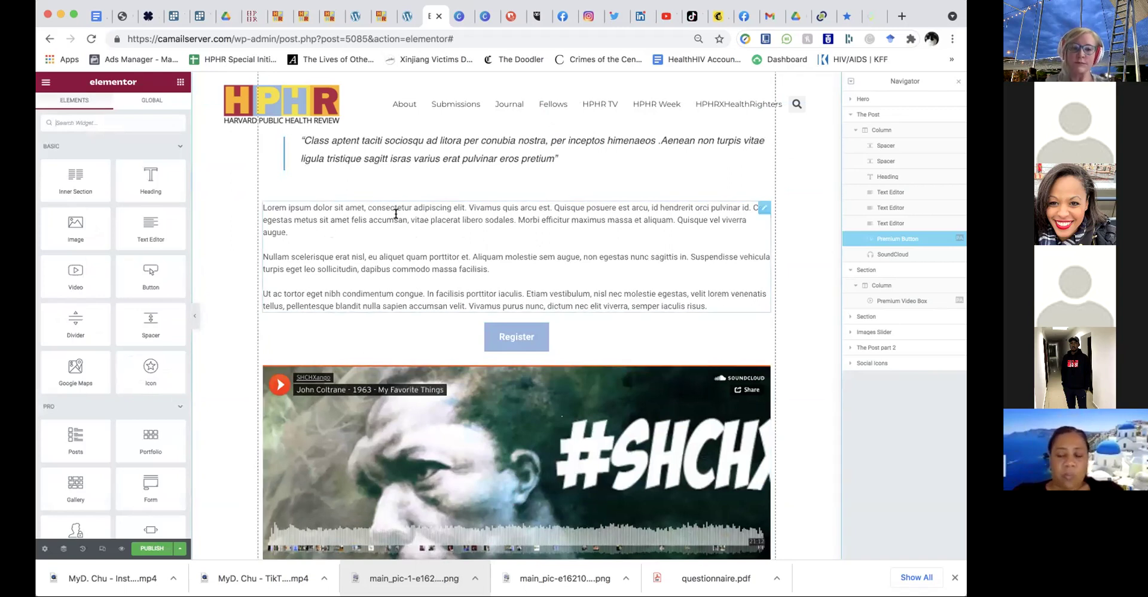
left_click(437, 400)
Pause the track and set the SoundCloud widget's Visual Player option to No
scroll(438, 402, "down", 2)
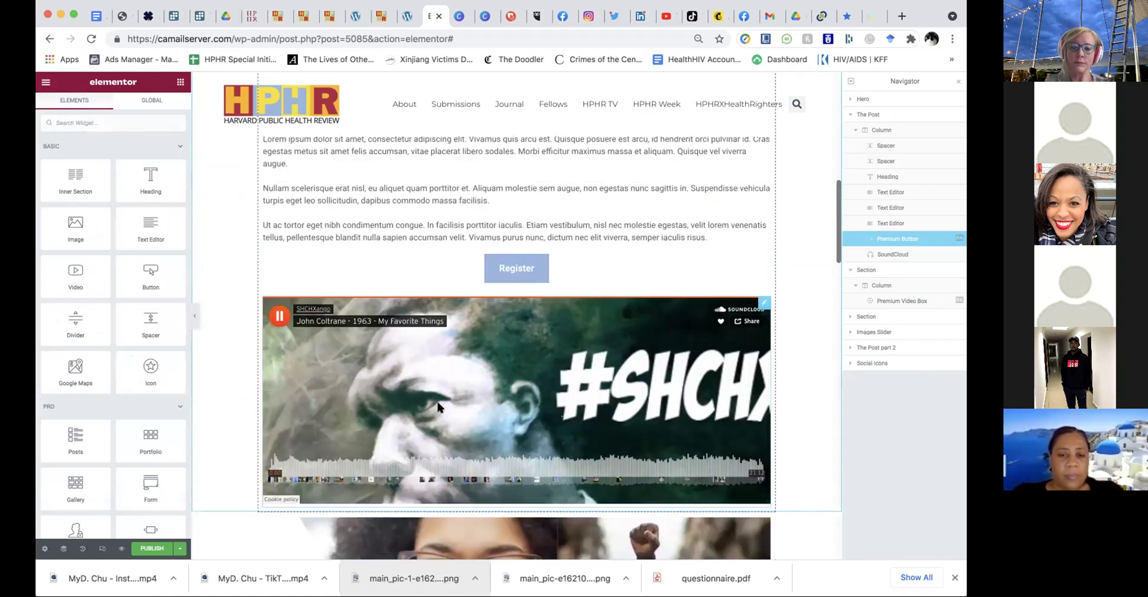
left_click(278, 306)
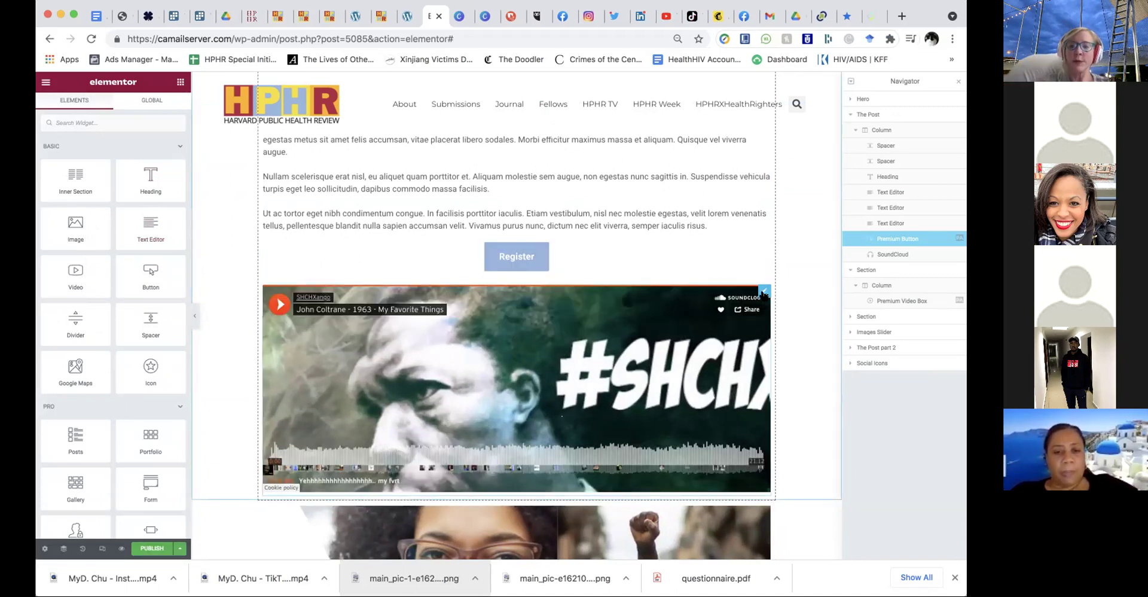
left_click(765, 292)
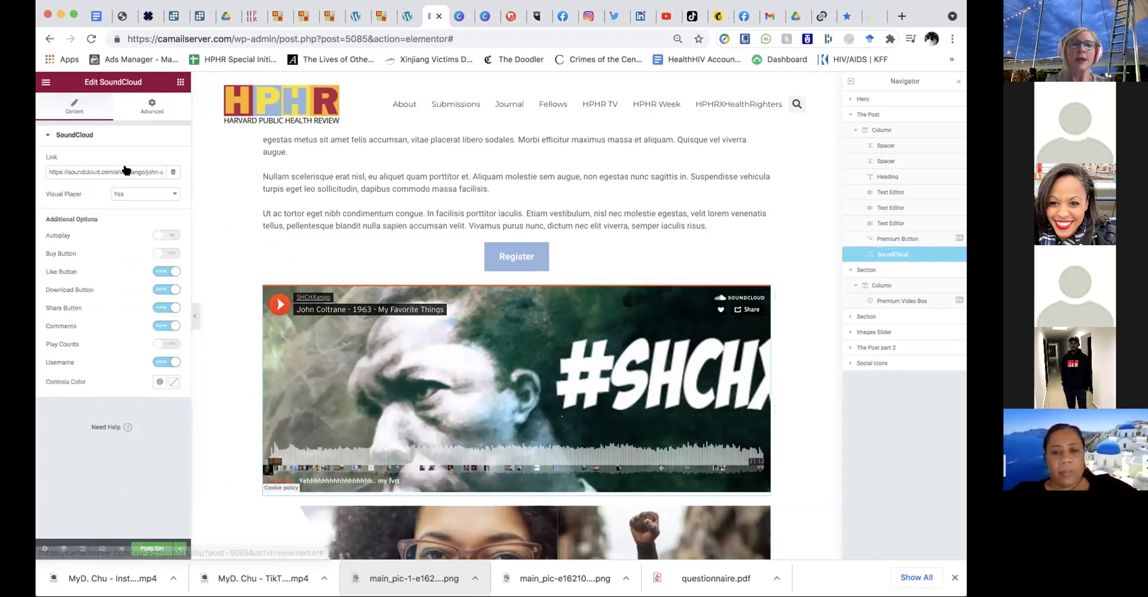
left_click(152, 103)
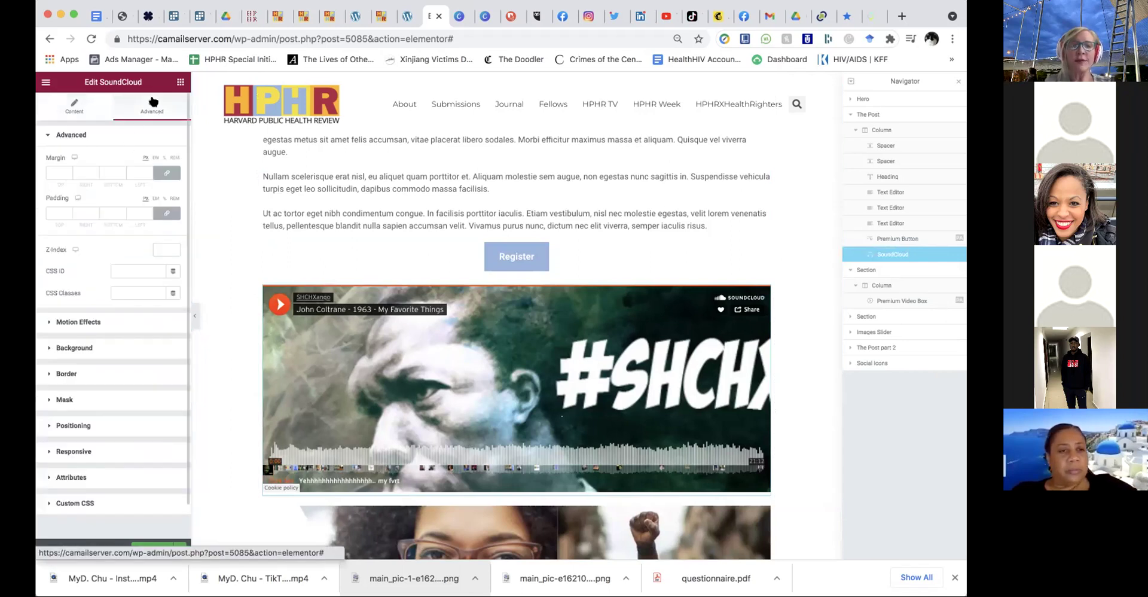
left_click(74, 107)
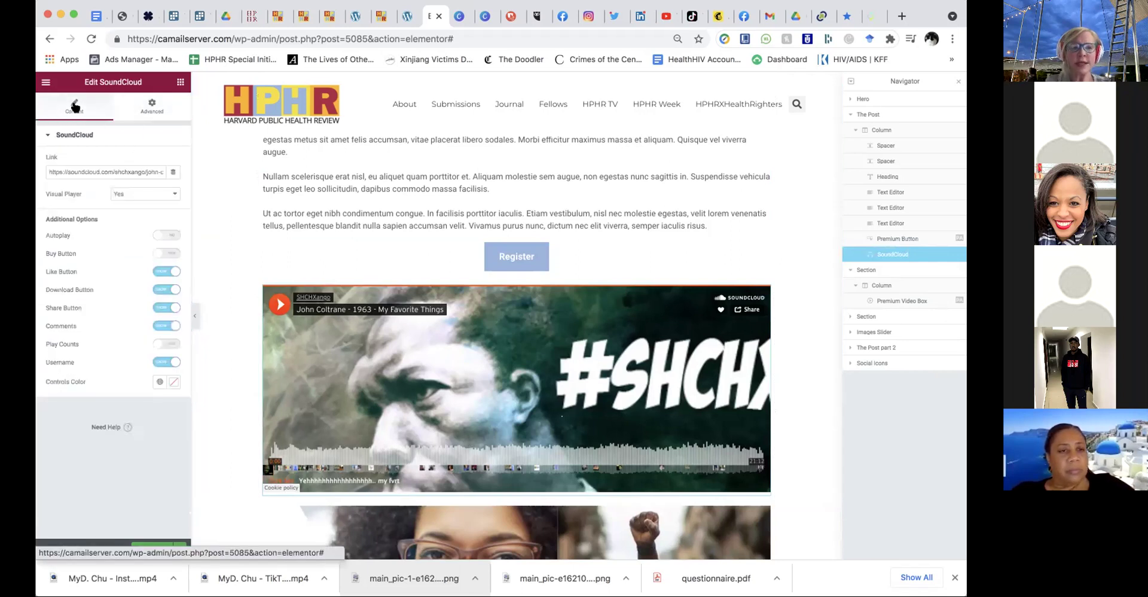
left_click(143, 195)
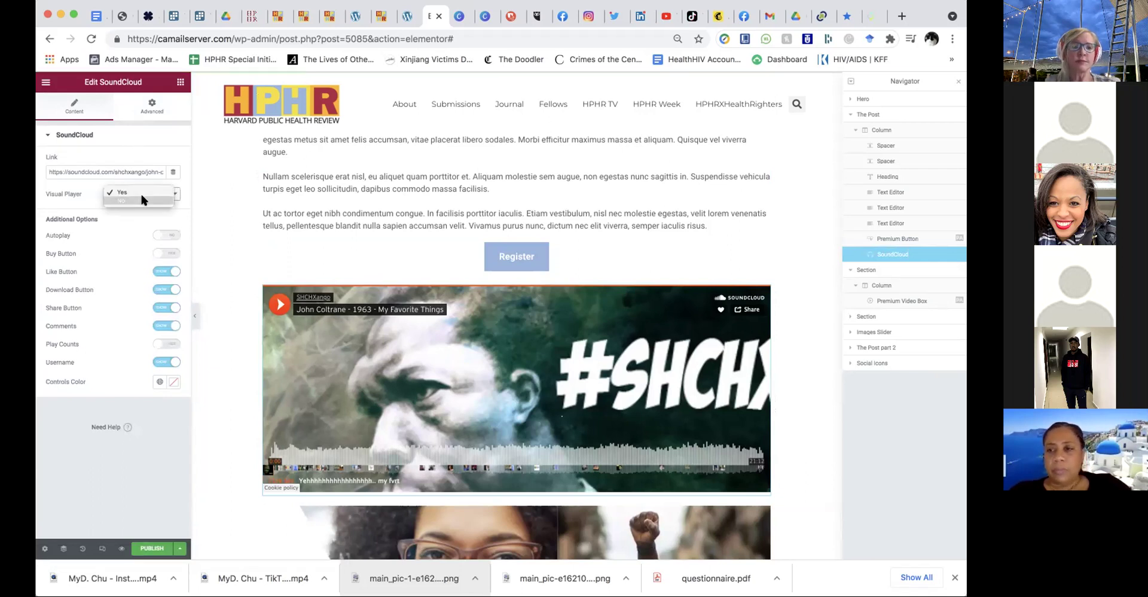
left_click(142, 201)
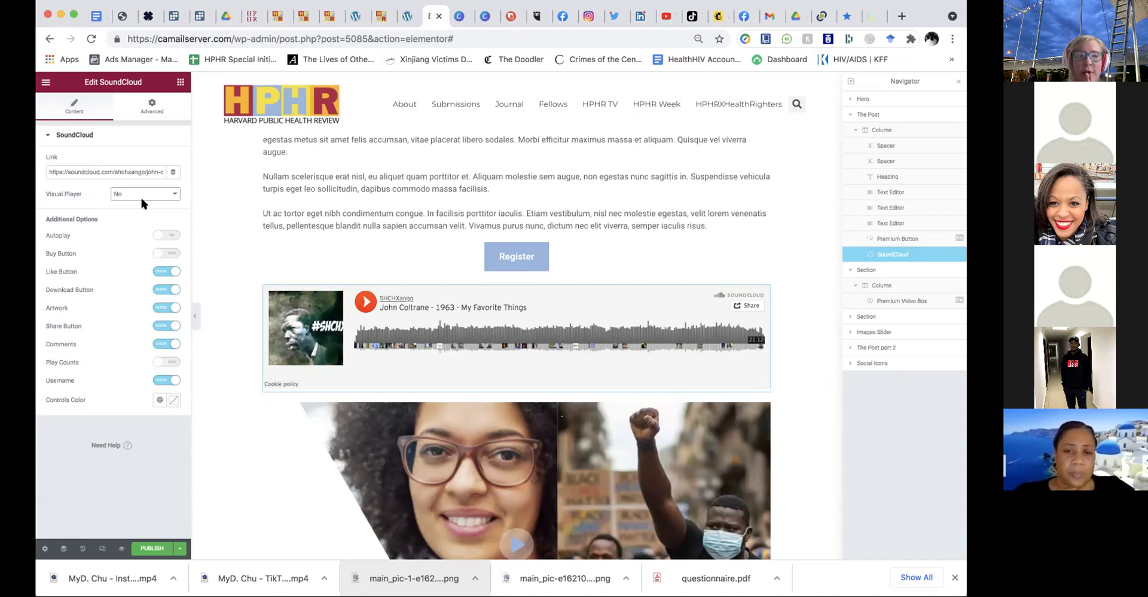
Switch to the browser tab showing the live HPHR Fellows page
left_click(277, 16)
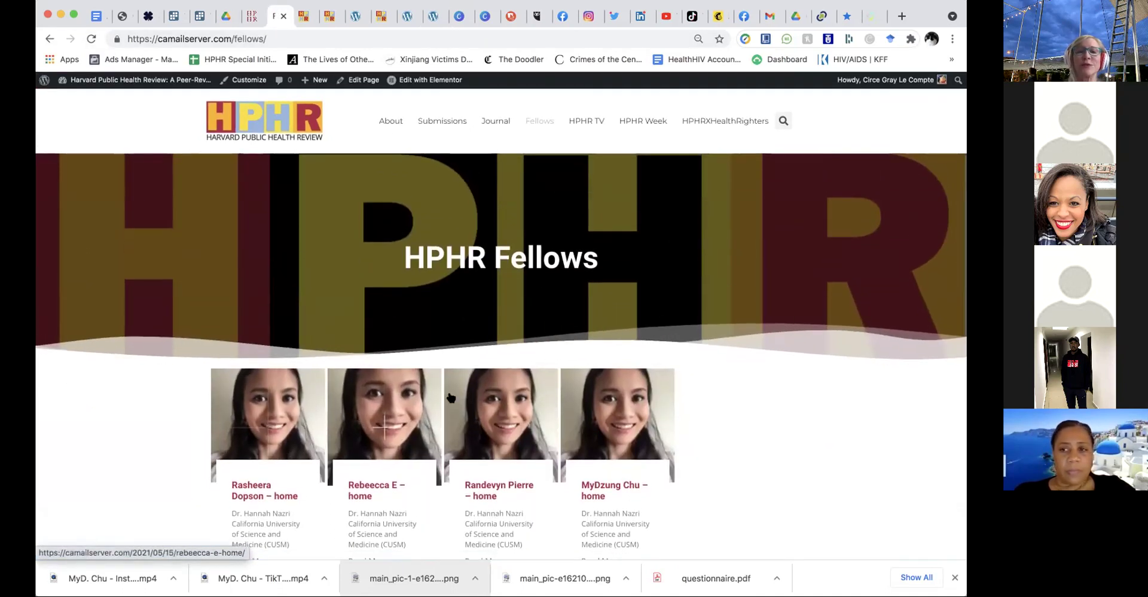
Open the live Fellows page in Elementor using Edit with Elementor
scroll(625, 411, "down", 3)
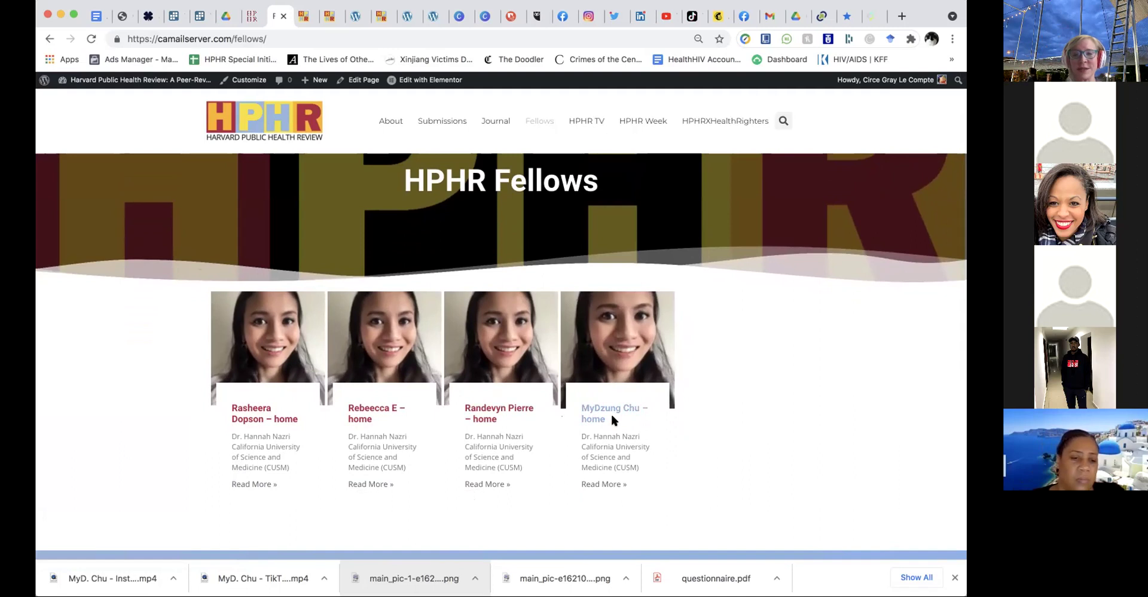
scroll(500, 332, "up", 3)
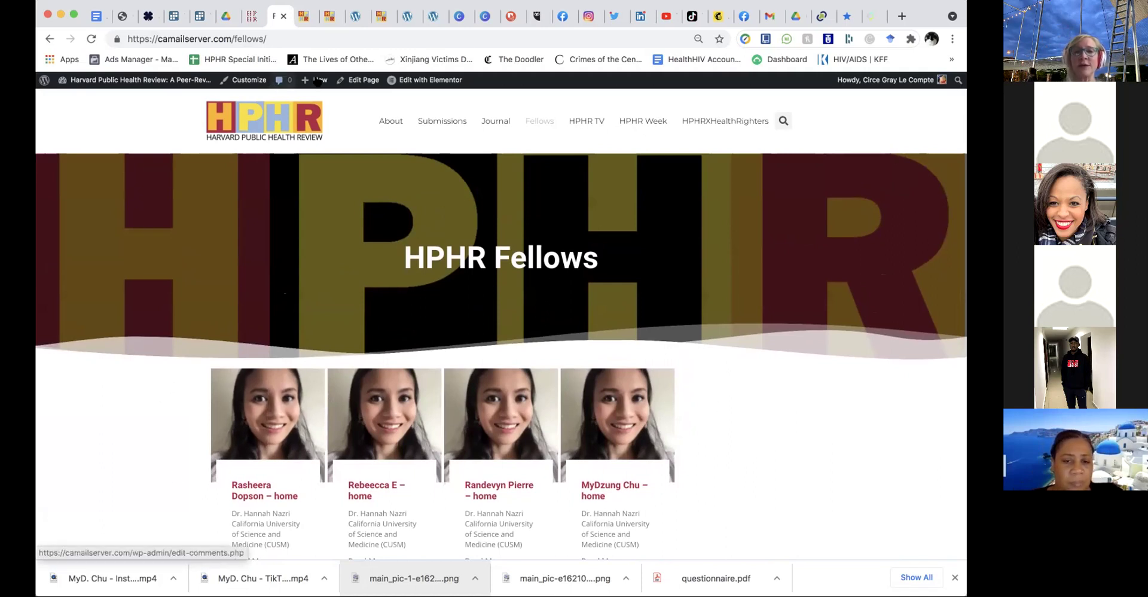
left_click(413, 82)
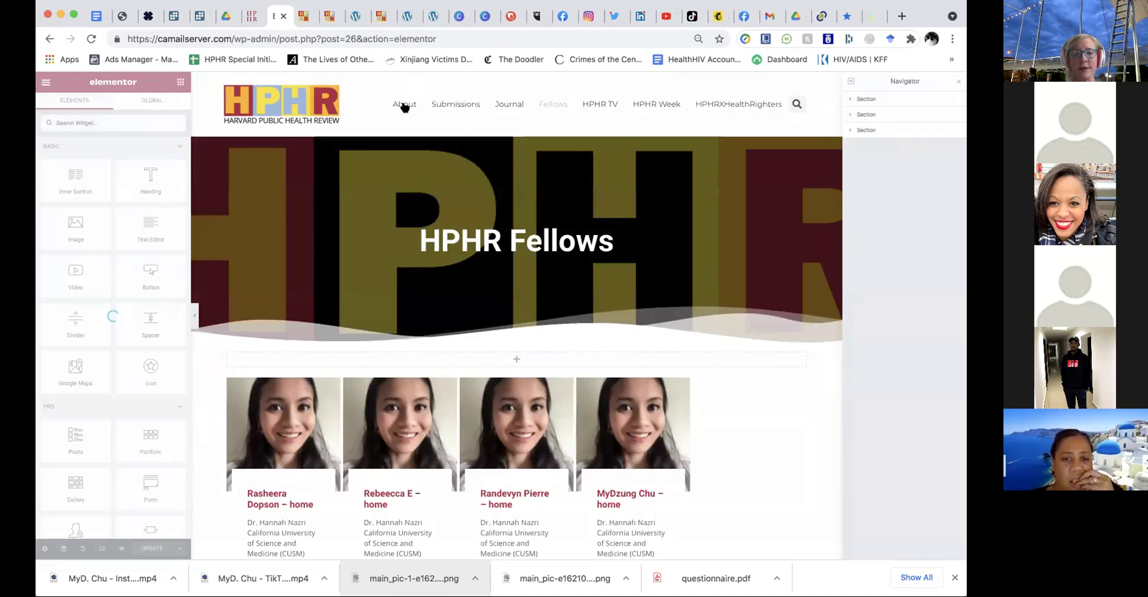
scroll(383, 203, "down", 2)
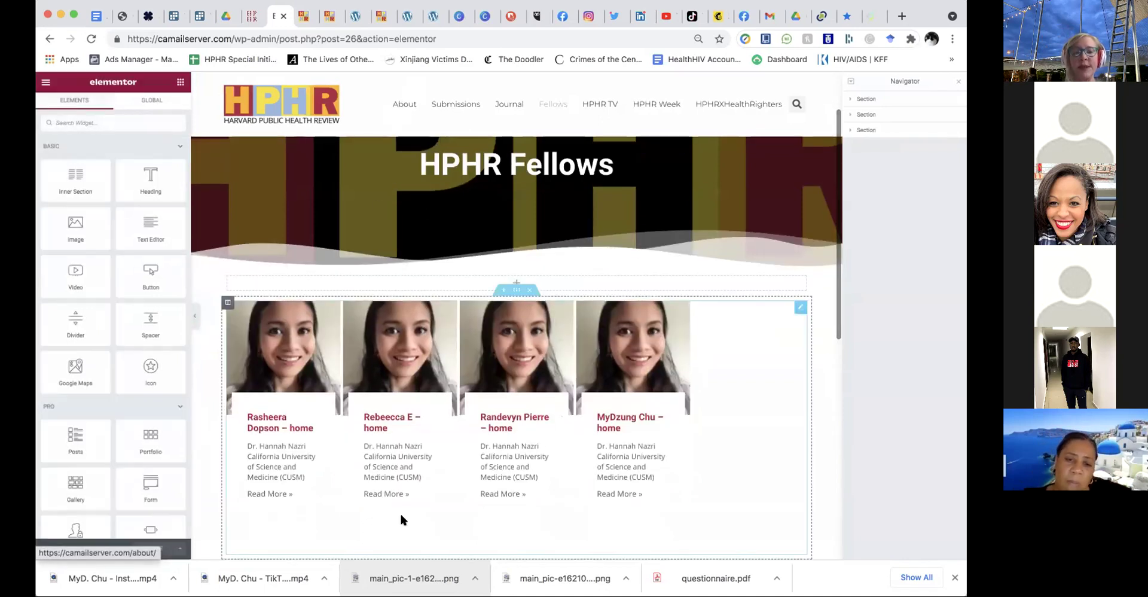
Open the Premium Blog widget settings for the Fellows cards grid
scroll(402, 519, "down", 2)
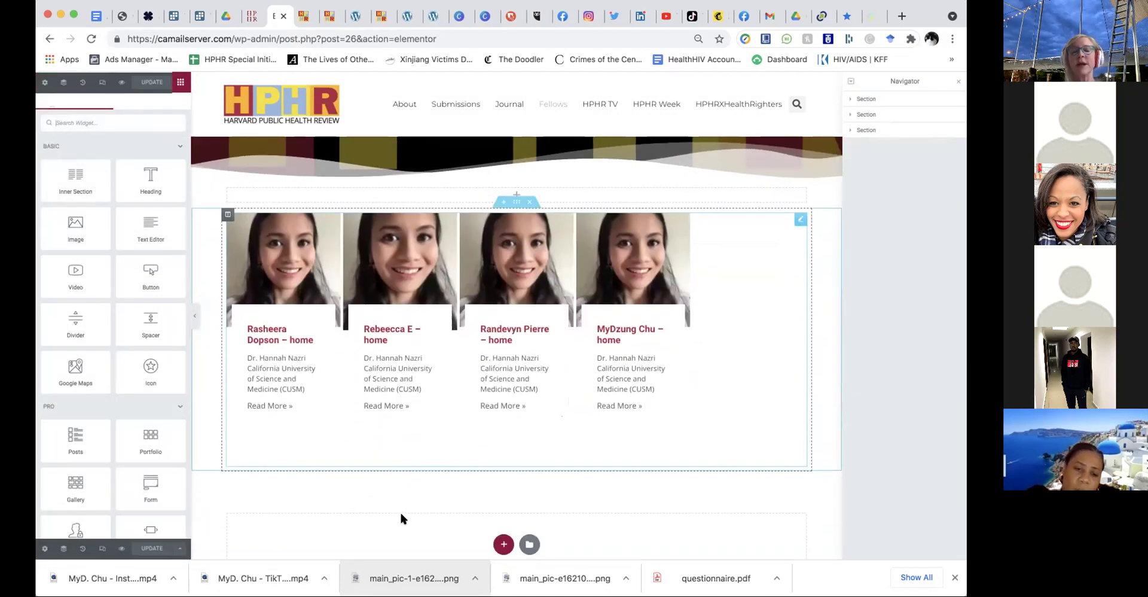
left_click(412, 451)
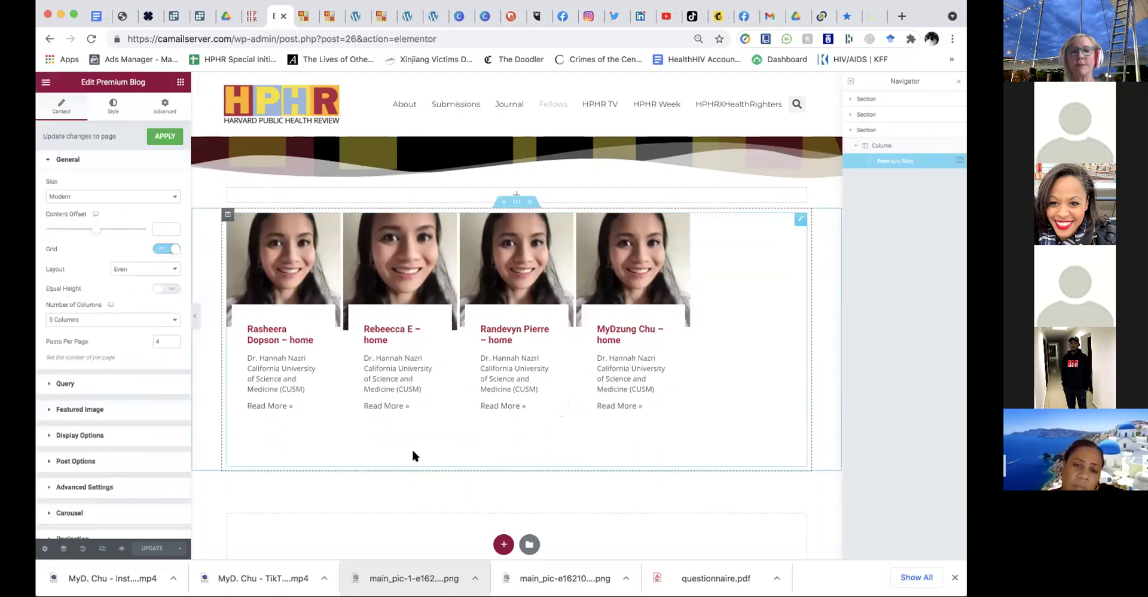
scroll(412, 455, "up", 1)
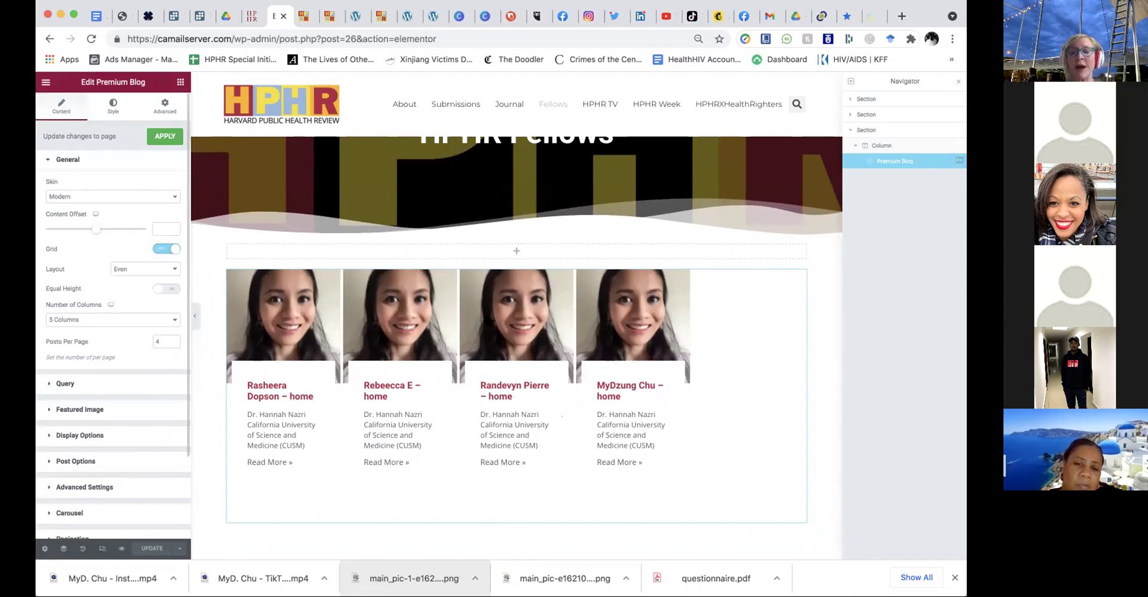
Change the Fellows grid's Posts Per Page from 4 to 30
left_click_drag(163, 339, 152, 339)
type("3")
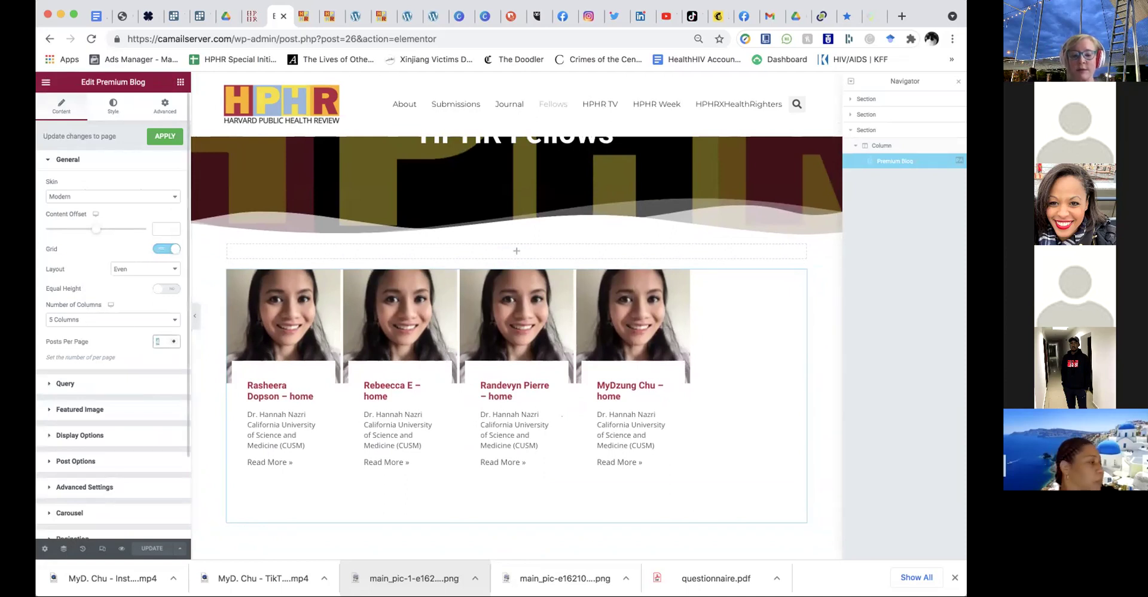
type("0")
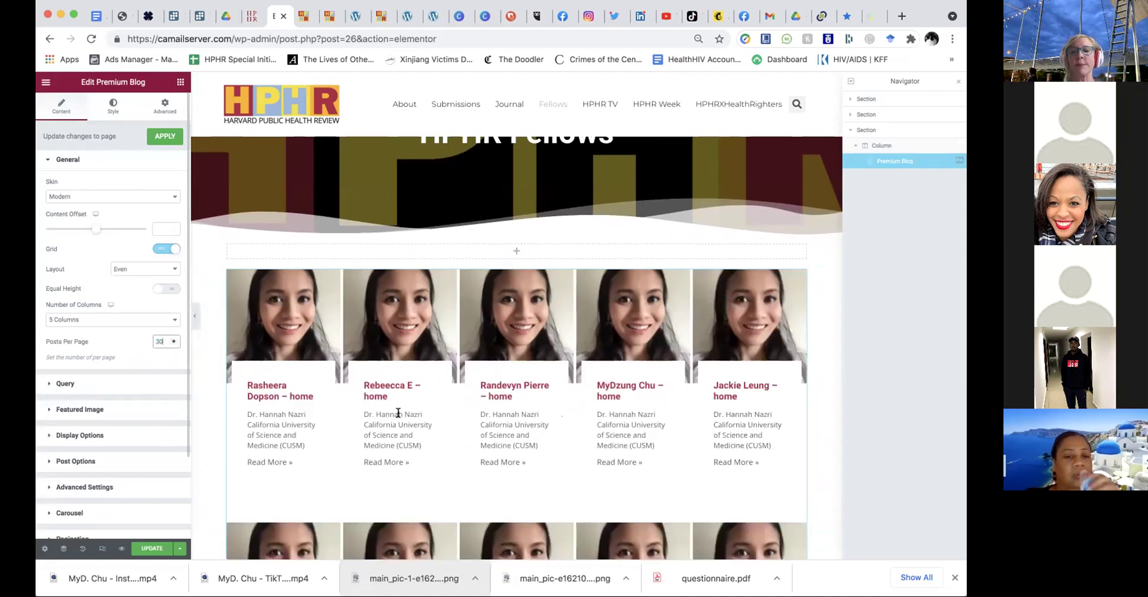
scroll(398, 413, "down", 4)
scroll(396, 408, "down", 1)
scroll(397, 411, "down", 2)
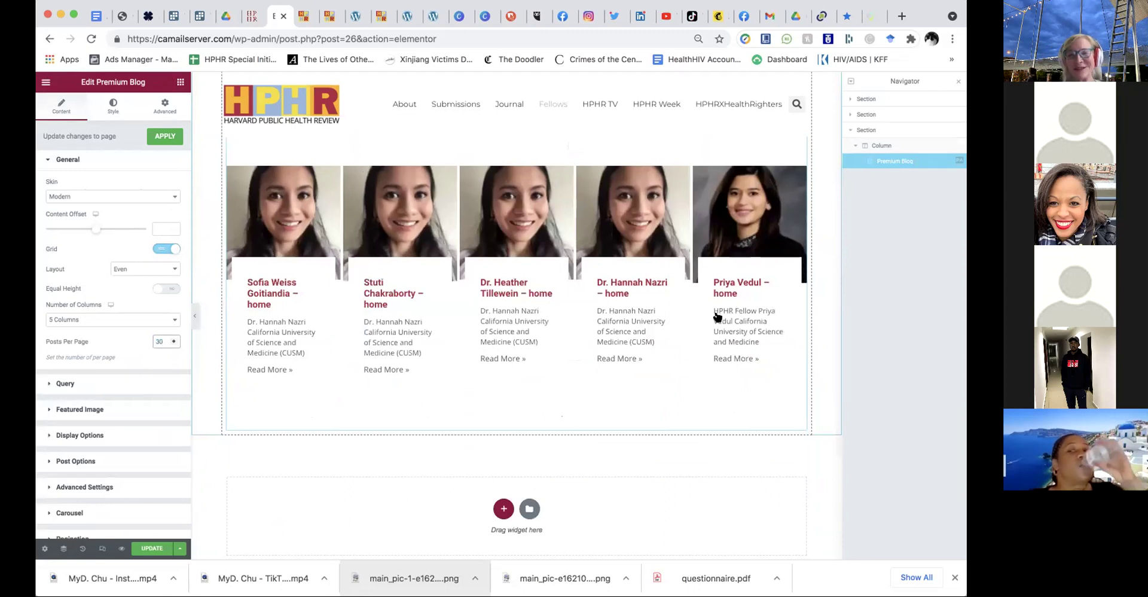
scroll(718, 315, "up", 5)
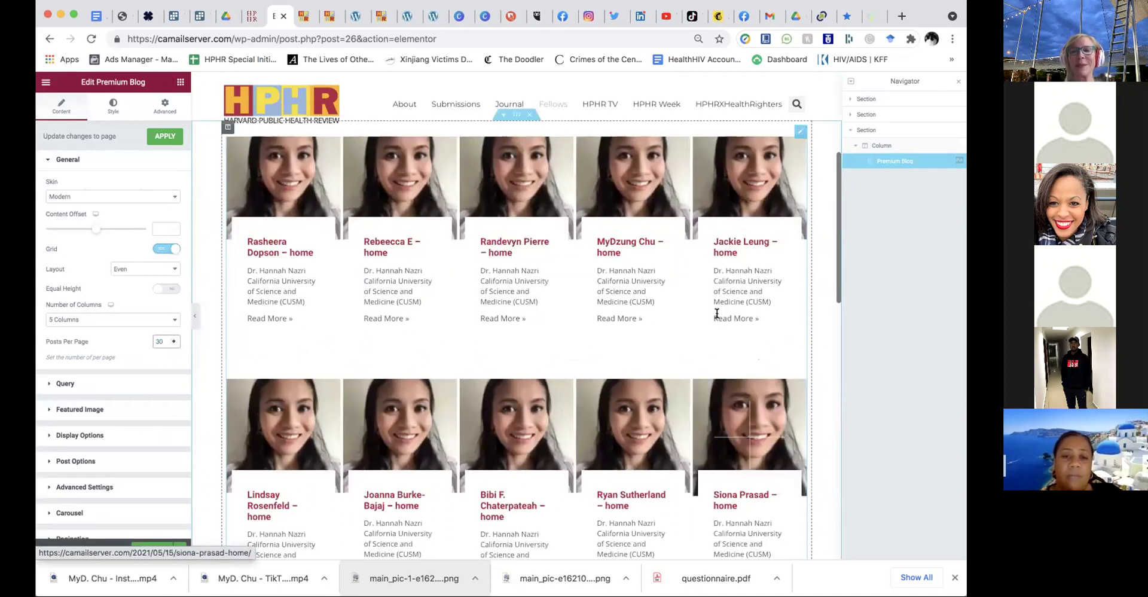
scroll(717, 313, "up", 2)
scroll(689, 415, "down", 3)
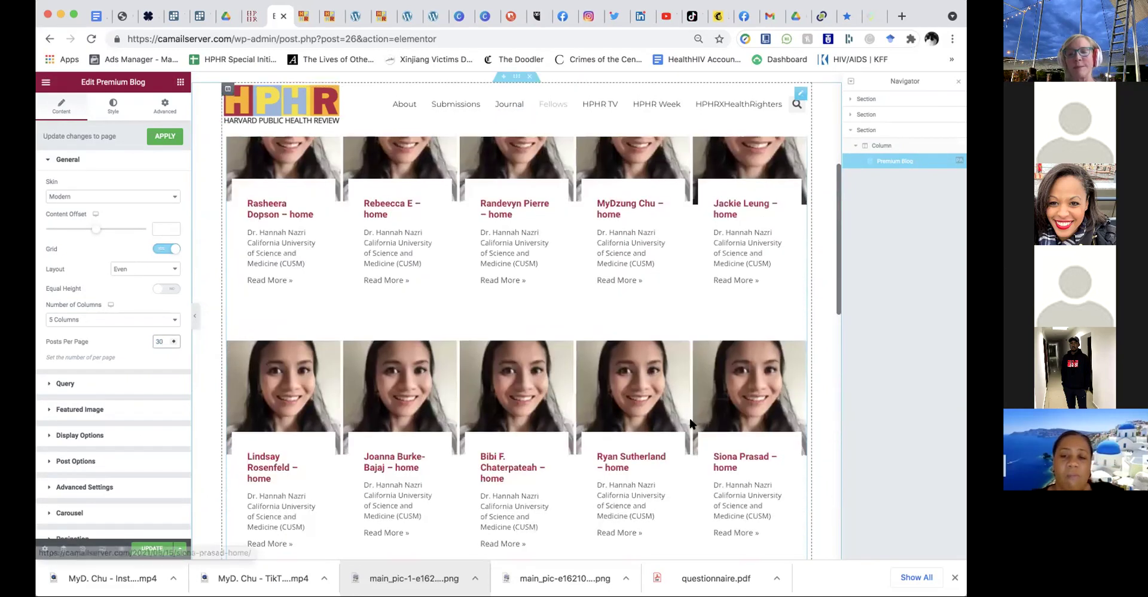
scroll(691, 423, "down", 3)
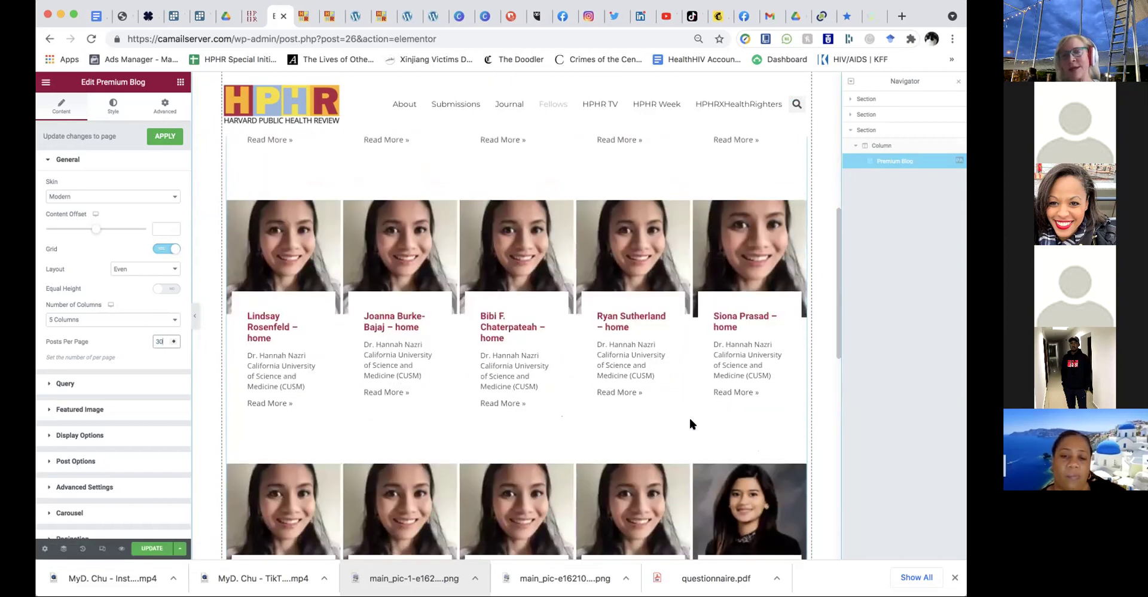
Scroll through the expanded Fellows grid to check it, then bring up the open fellow profile page
scroll(690, 420, "down", 1)
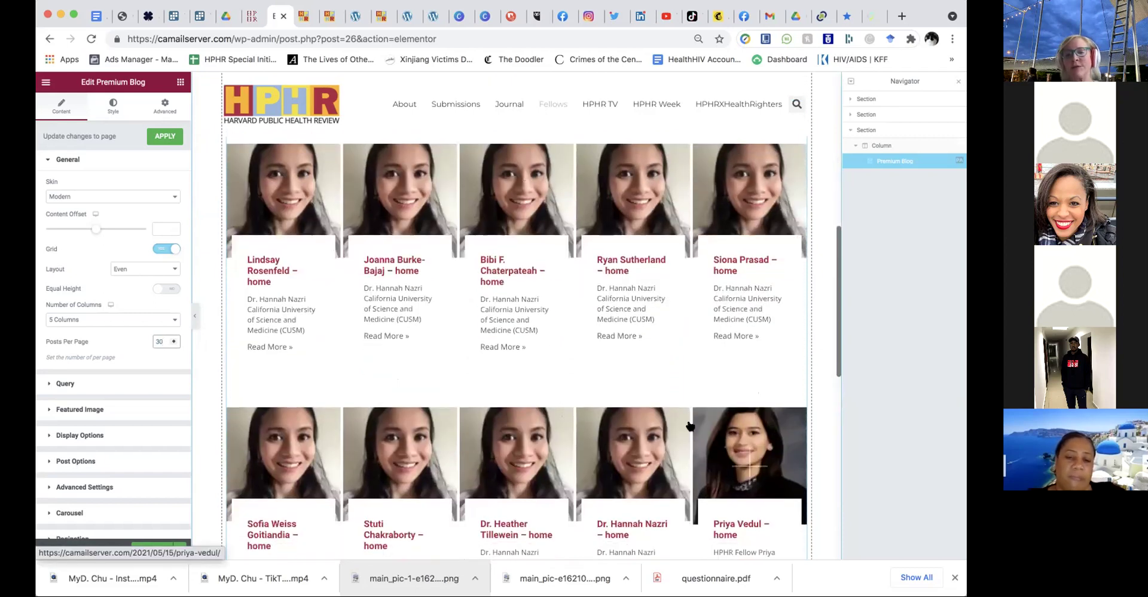
scroll(690, 424, "down", 1)
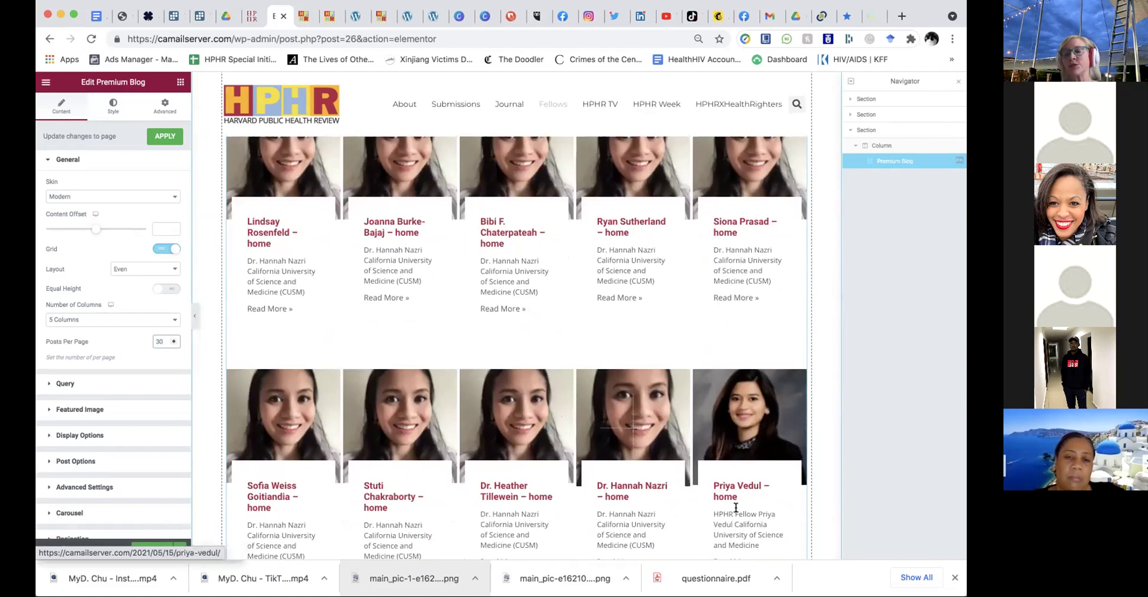
scroll(722, 505, "down", 1)
scroll(755, 427, "up", 1)
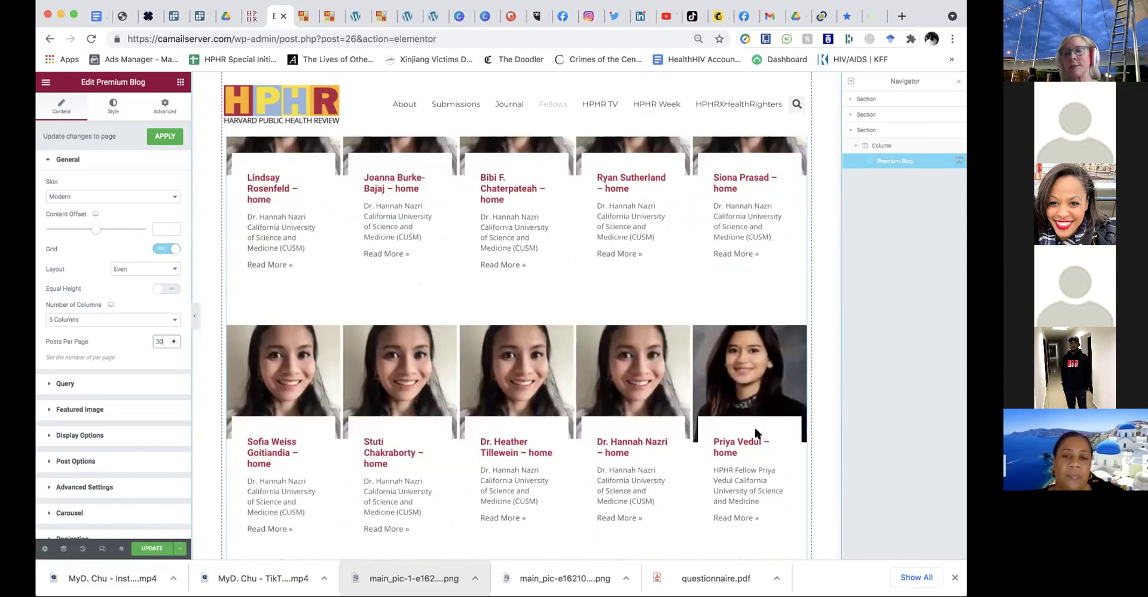
scroll(755, 433, "up", 2)
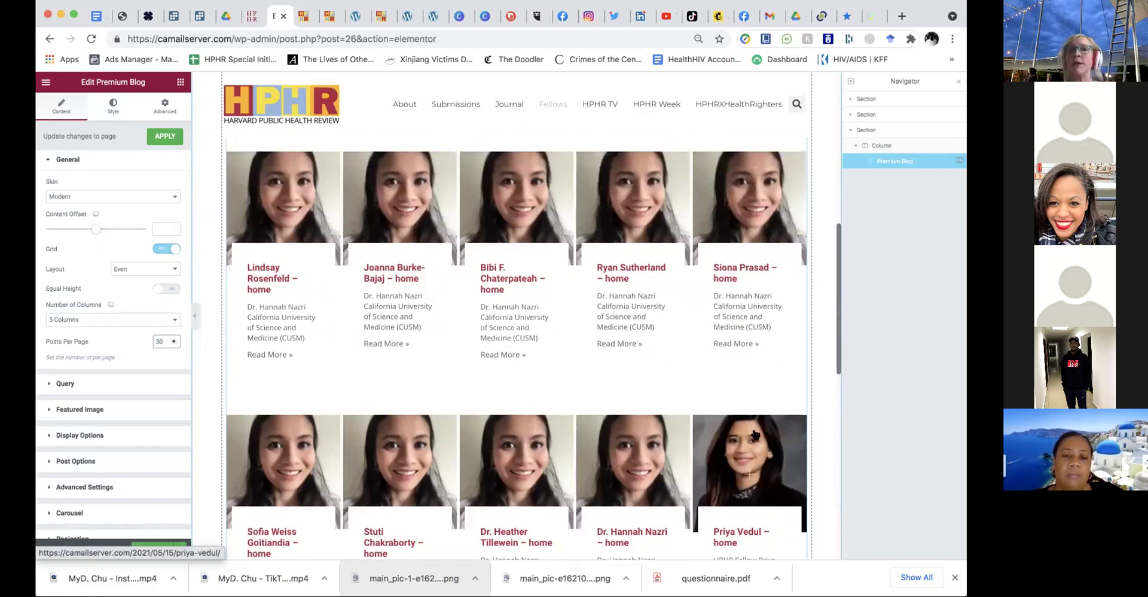
scroll(756, 430, "up", 3)
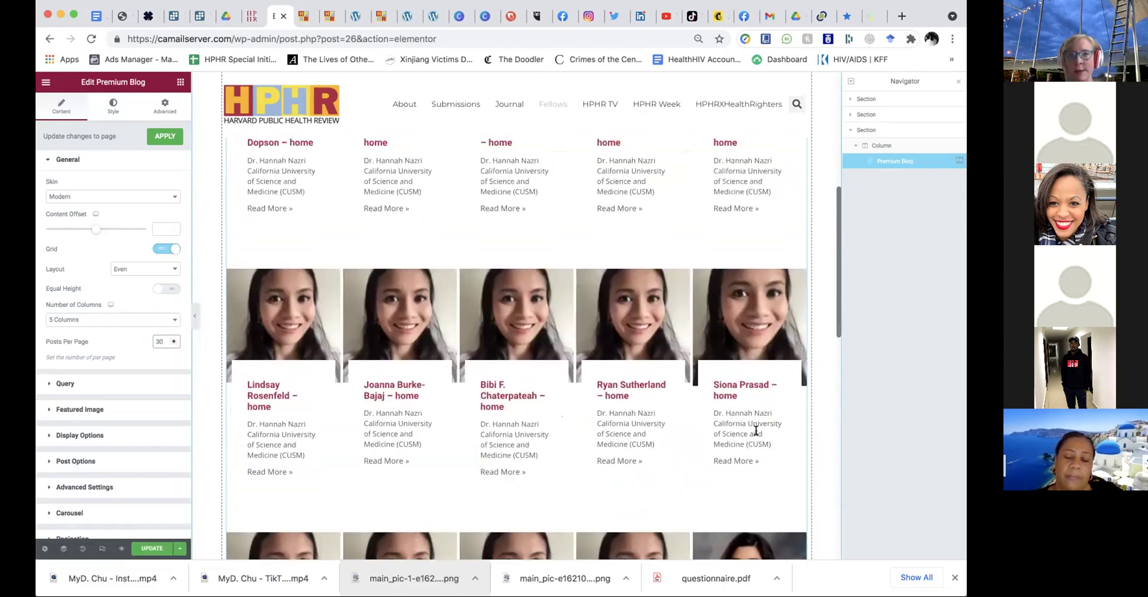
scroll(754, 425, "up", 2)
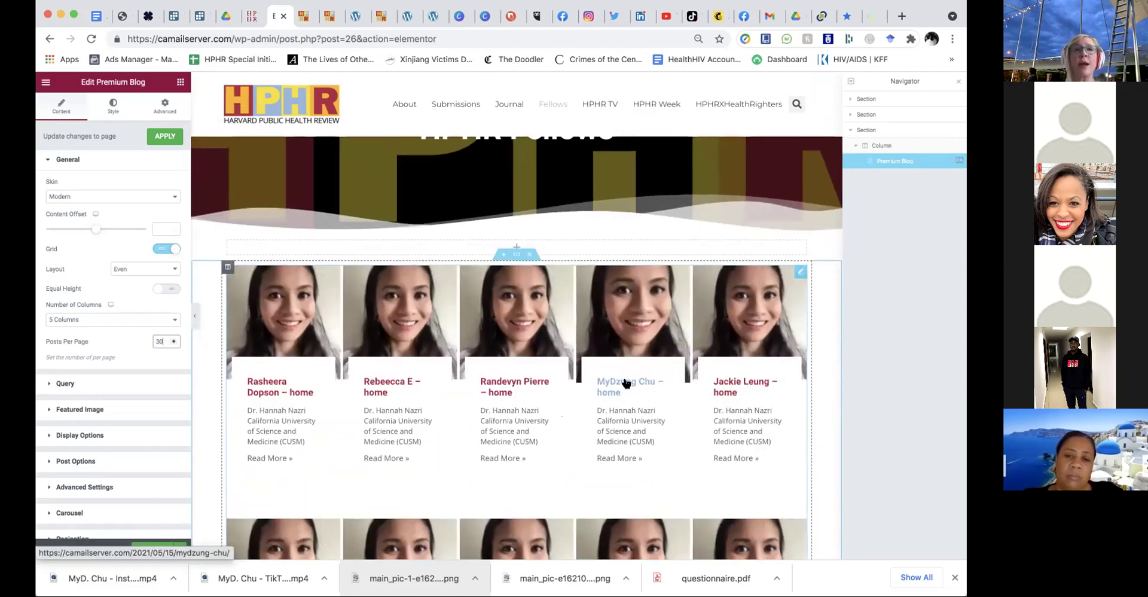
scroll(625, 383, "down", 3)
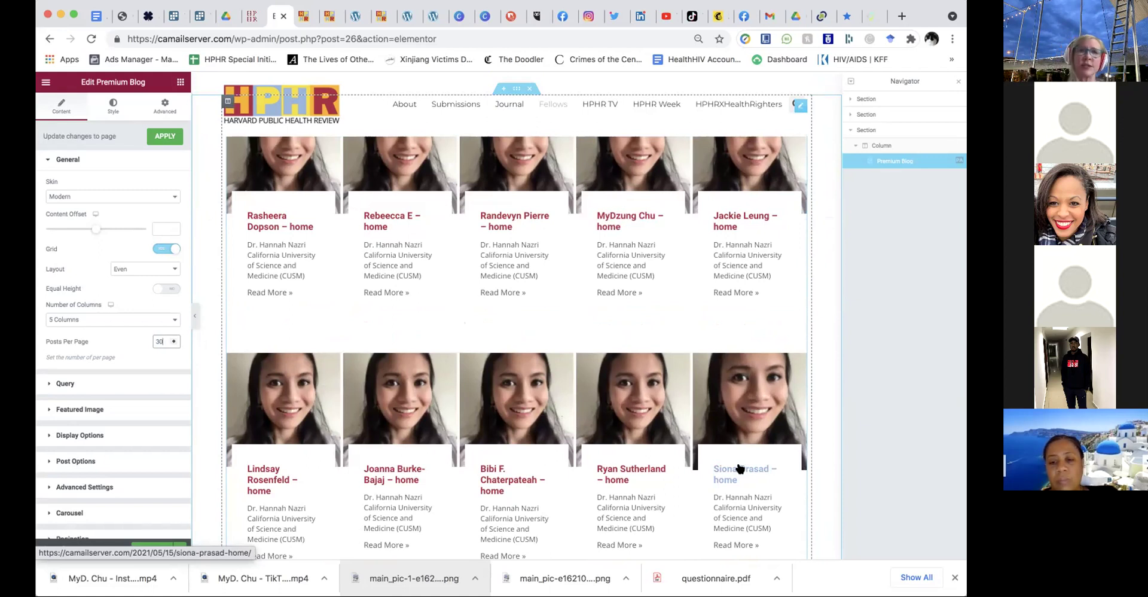
scroll(472, 357, "up", 2)
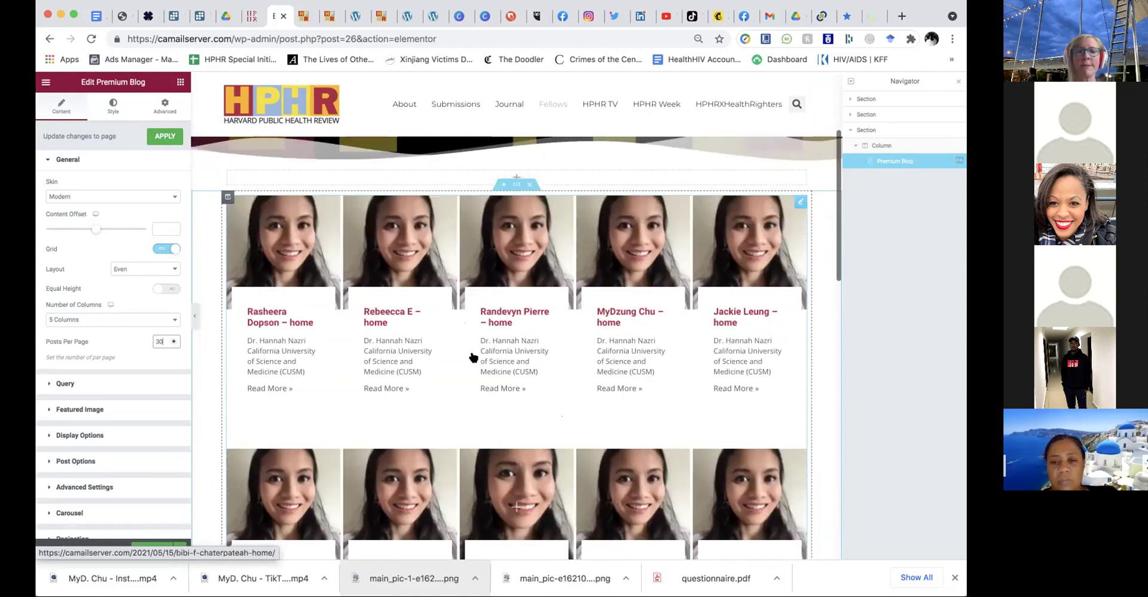
scroll(473, 357, "up", 4)
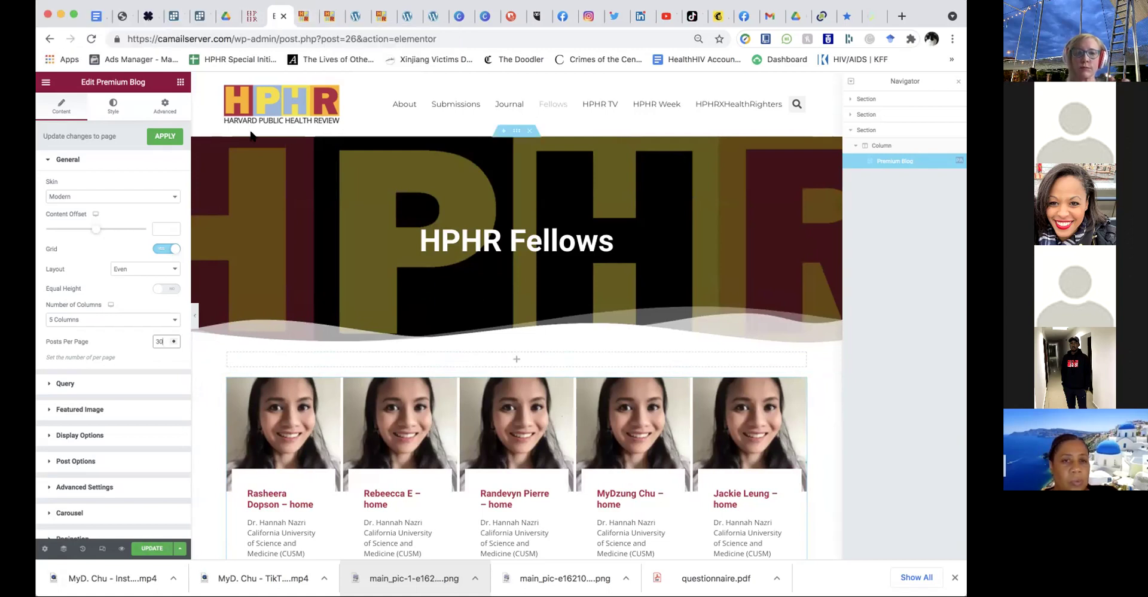
left_click(300, 18)
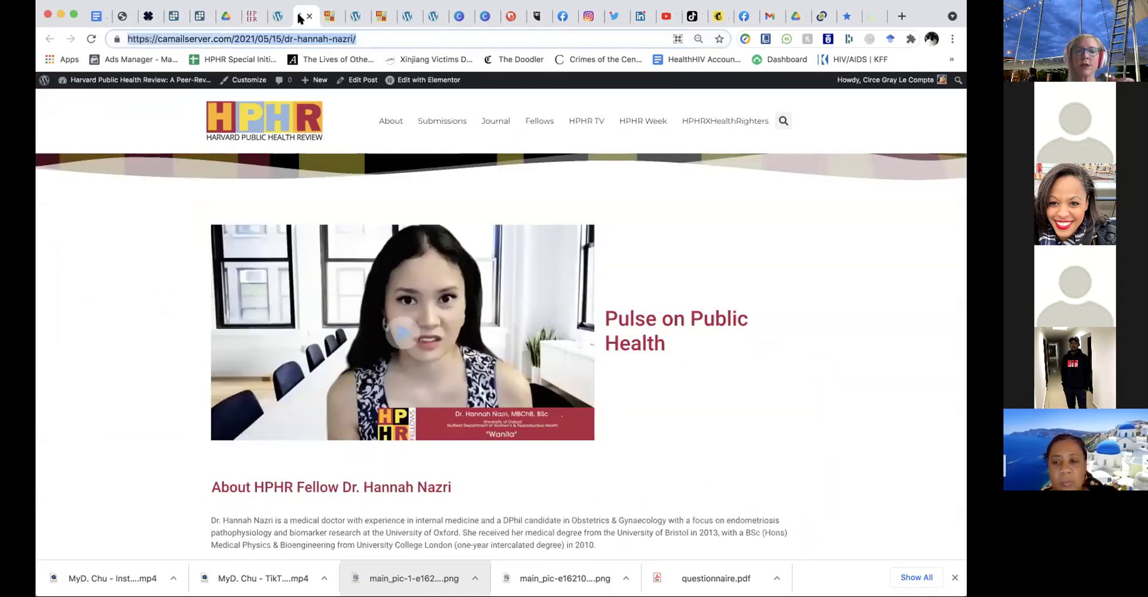
scroll(317, 244, "down", 2)
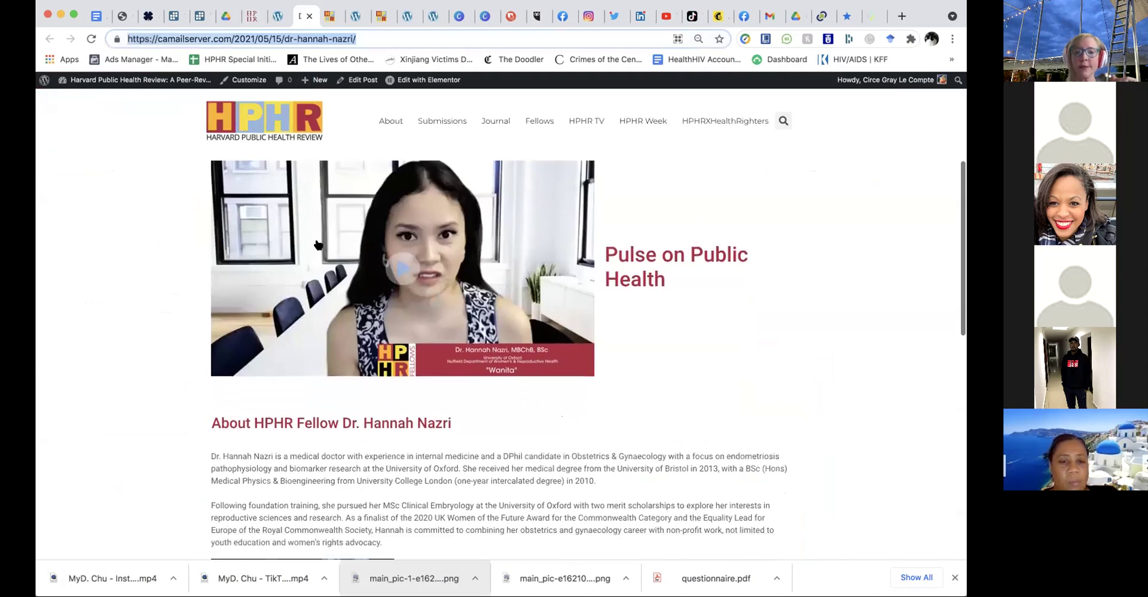
scroll(318, 244, "down", 7)
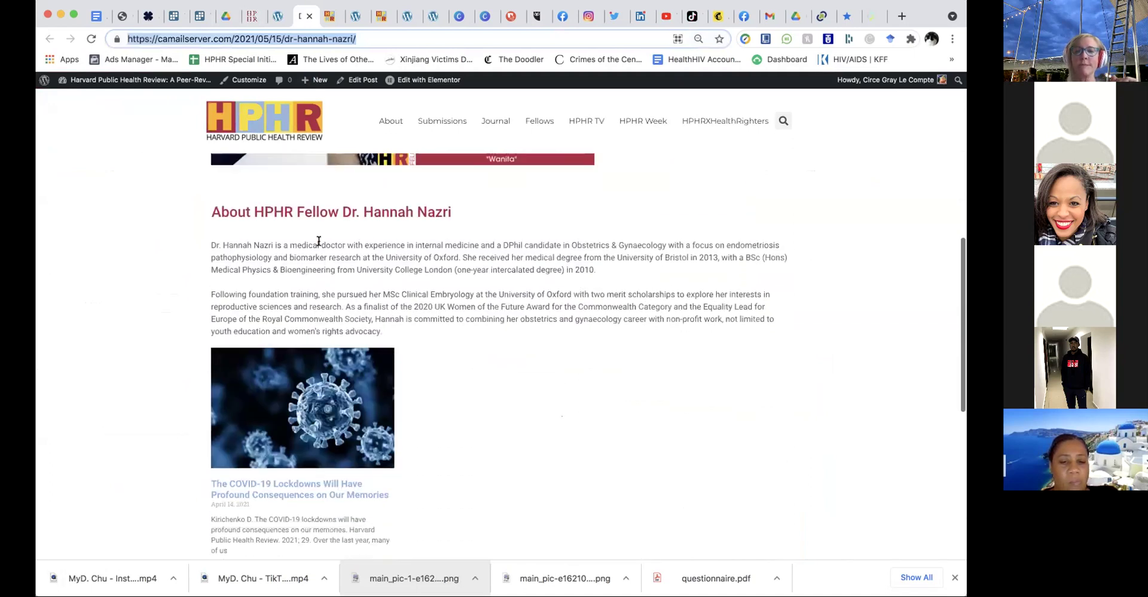
scroll(319, 241, "down", 1)
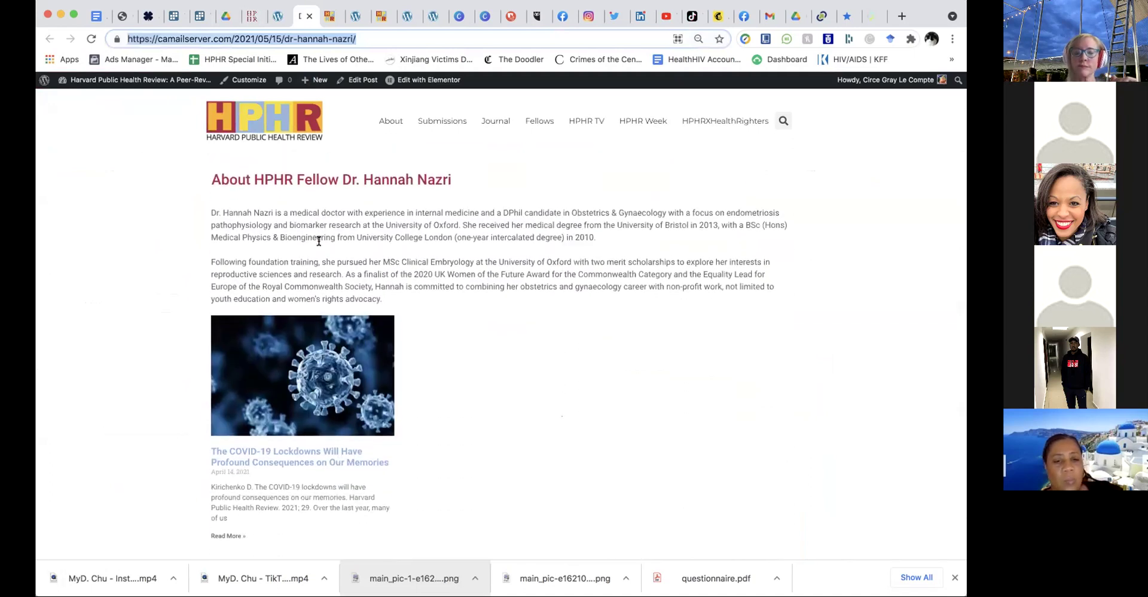
scroll(319, 240, "up", 11)
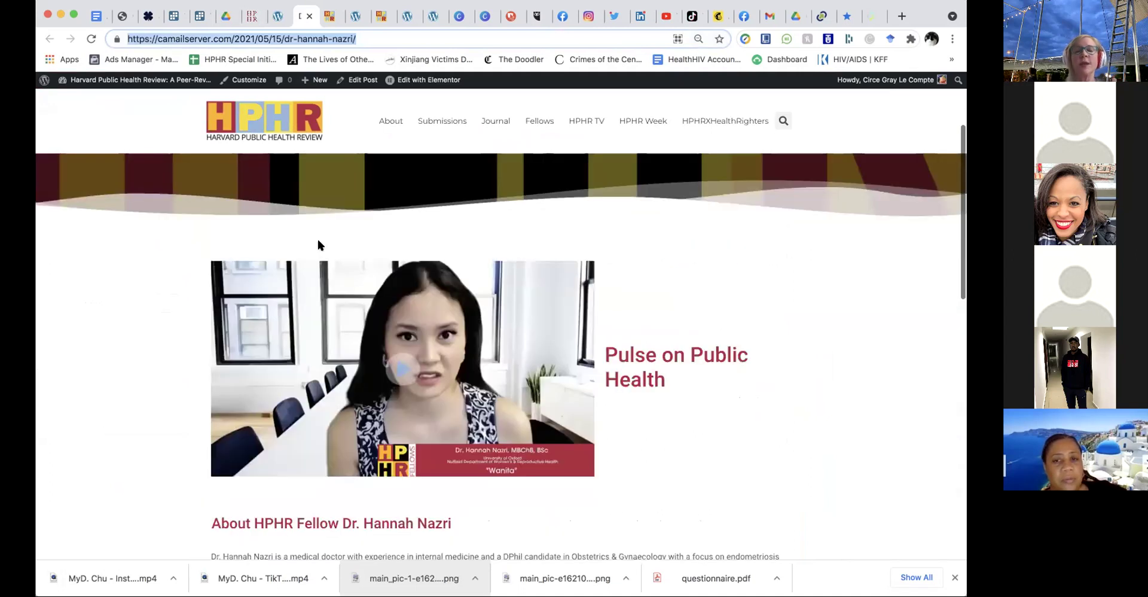
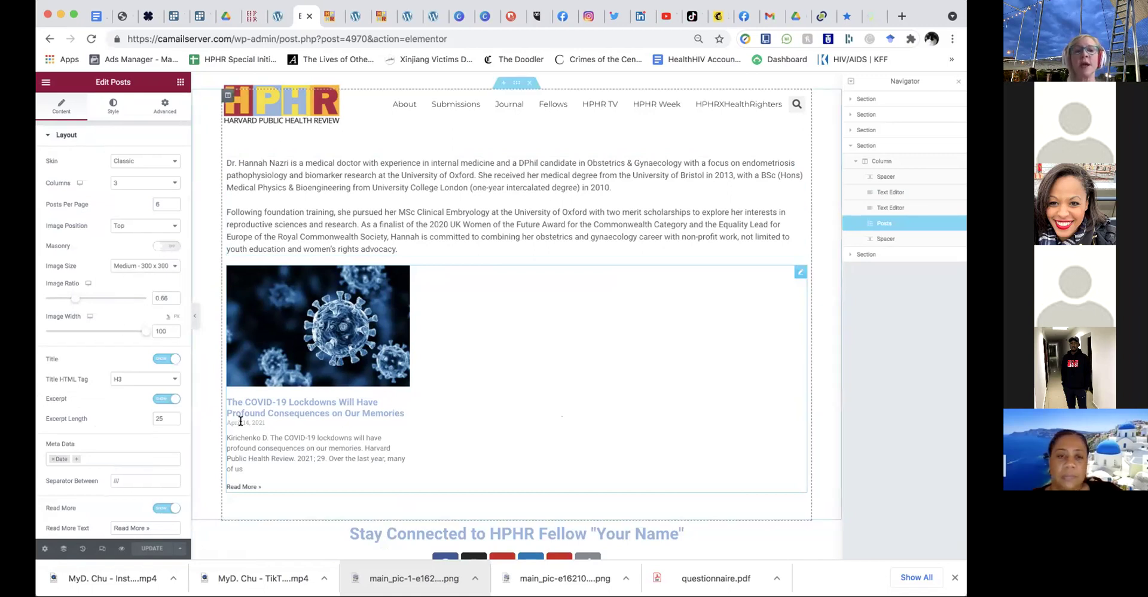
Scroll the Edit Posts panel and expand the Posts widget's Query section
scroll(240, 418, "down", 2)
scroll(240, 421, "down", 1)
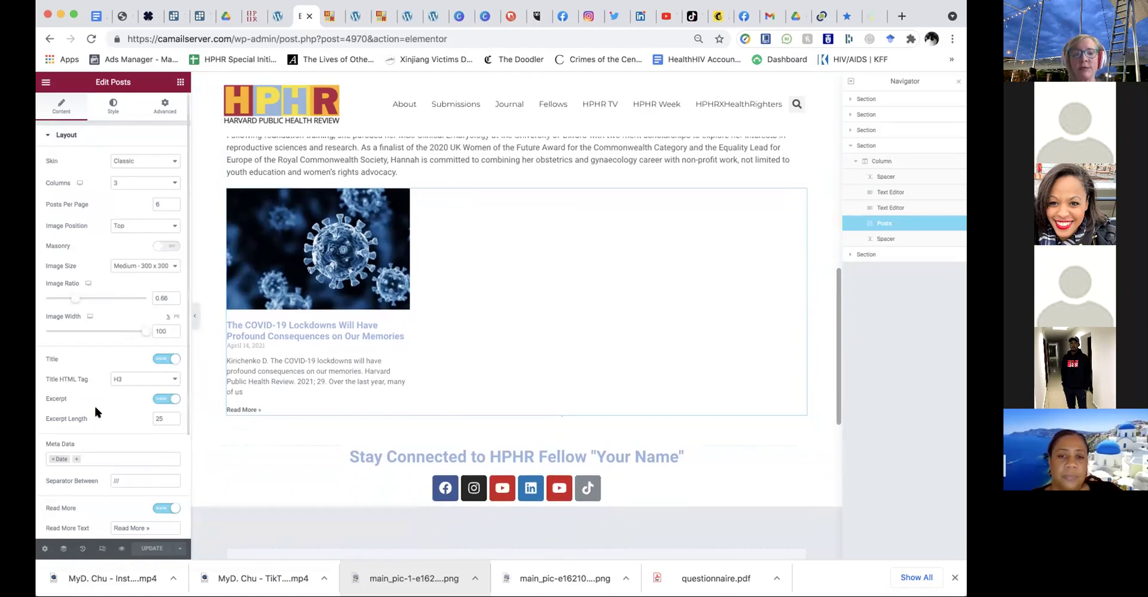
scroll(96, 411, "down", 1)
scroll(95, 407, "down", 1)
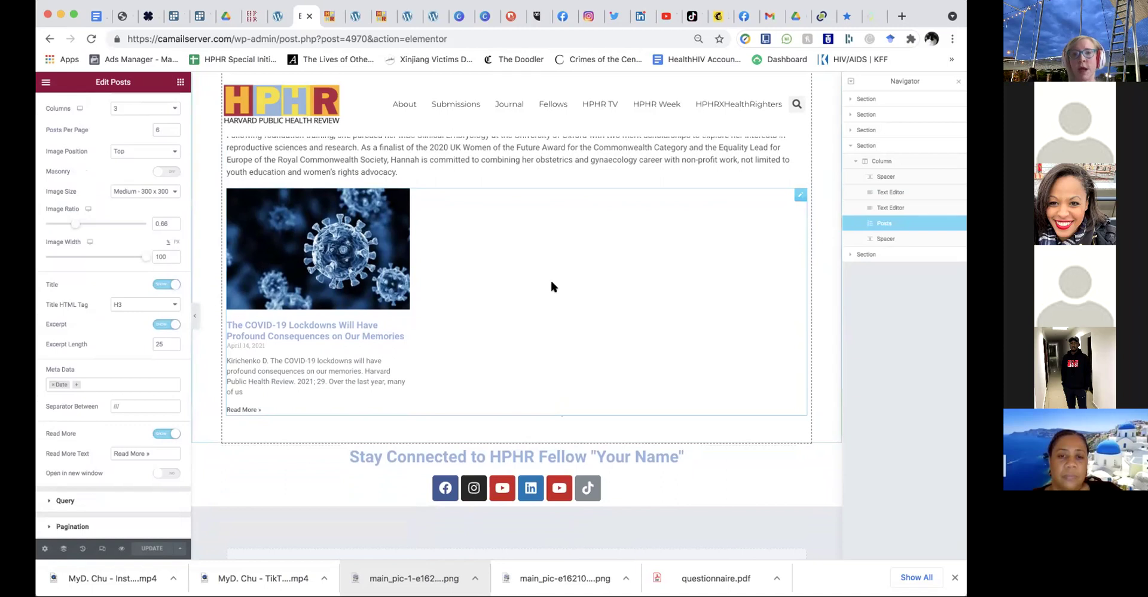
scroll(494, 318, "down", 2)
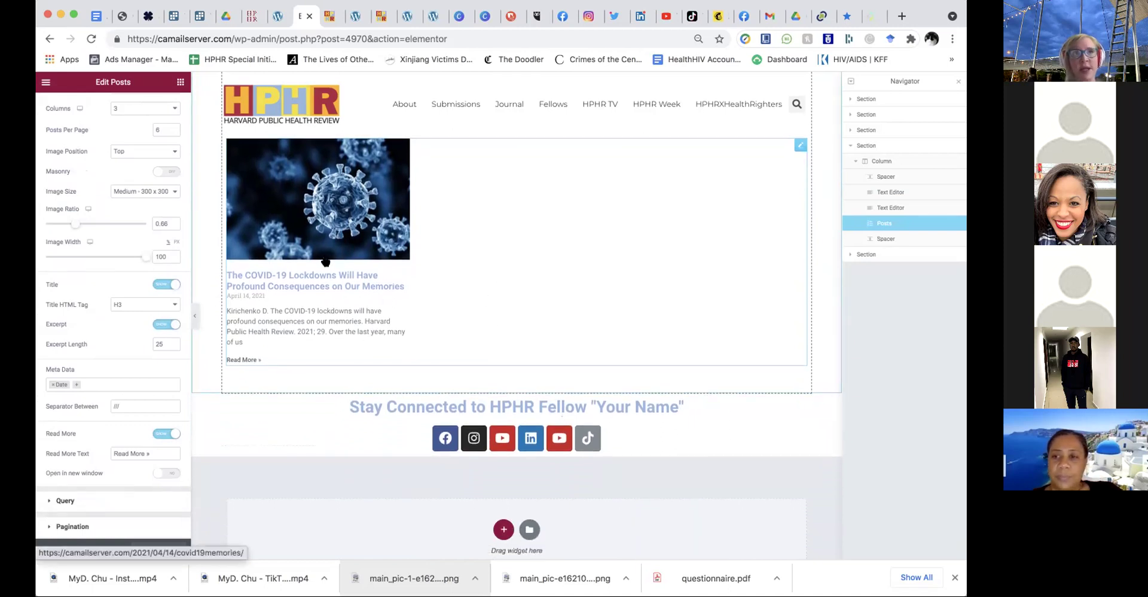
scroll(330, 293, "up", 2)
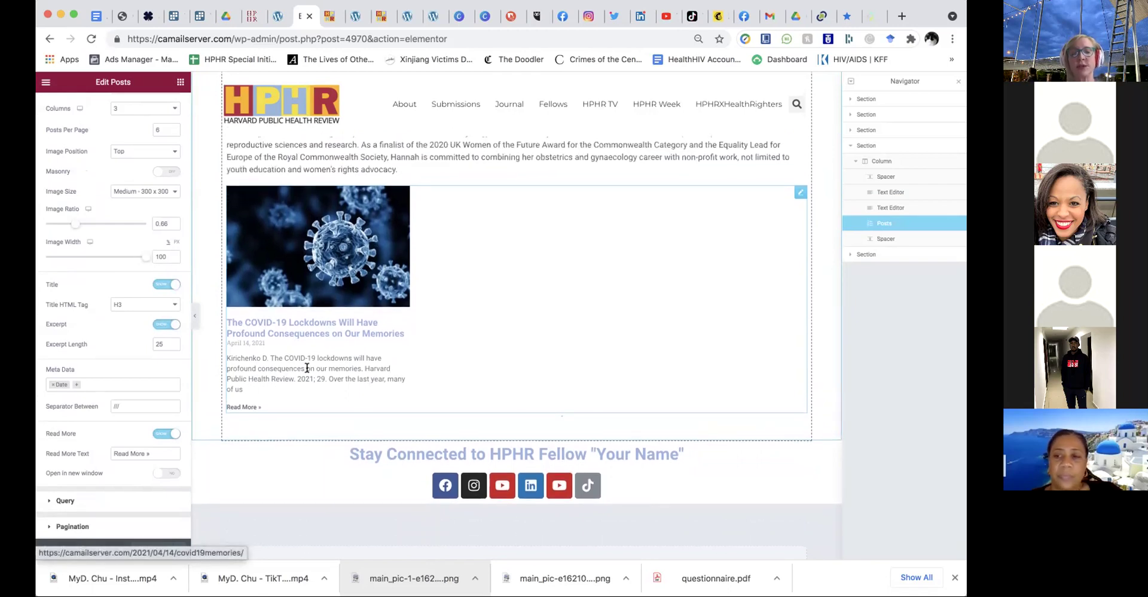
scroll(116, 370, "down", 3)
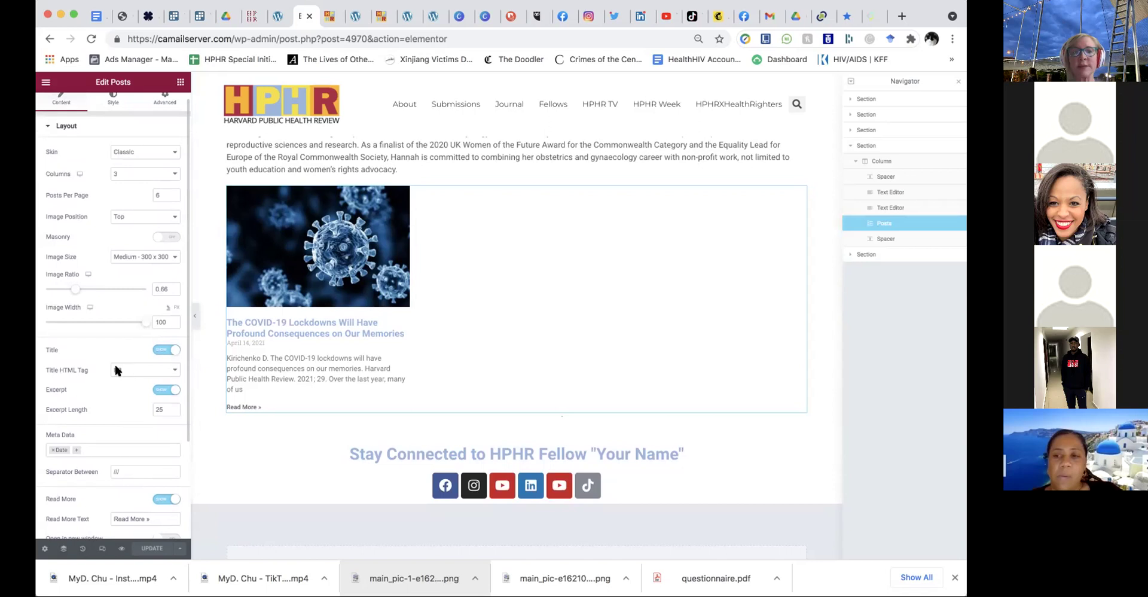
scroll(113, 362, "up", 1)
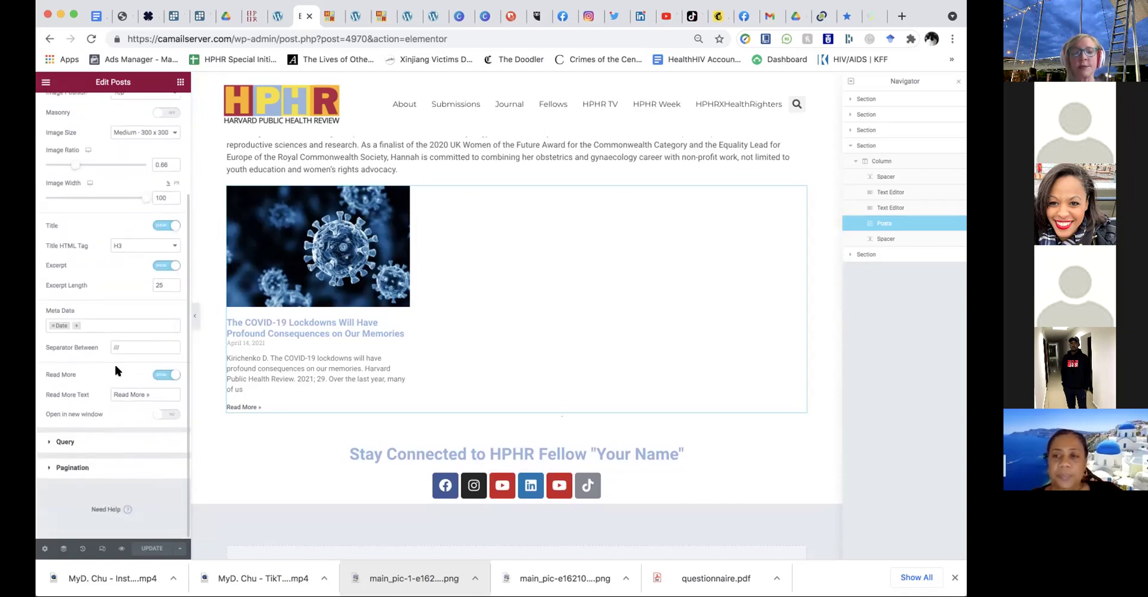
left_click(47, 444)
Check the Term field's name-tag filter, then scroll the preview back to the top
scroll(168, 394, "down", 1)
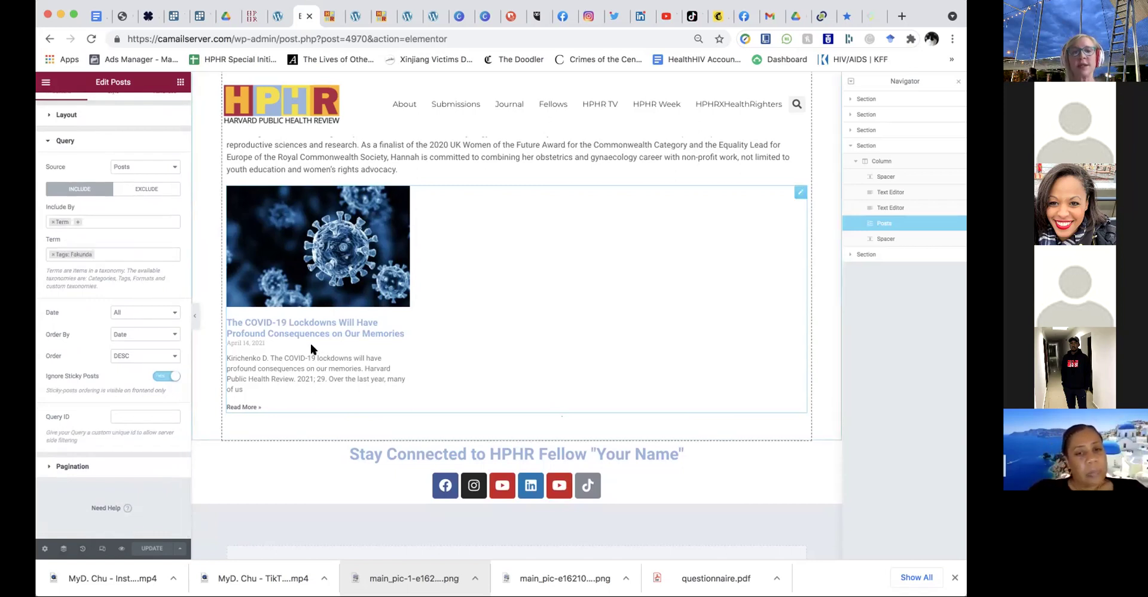
scroll(311, 343, "up", 3)
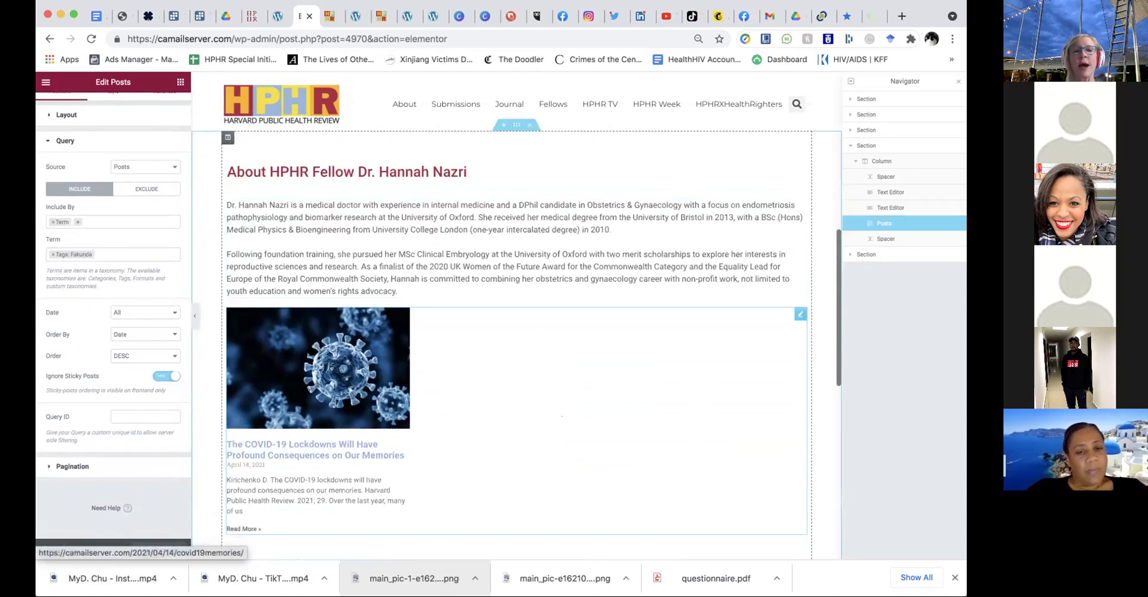
scroll(311, 347, "up", 1)
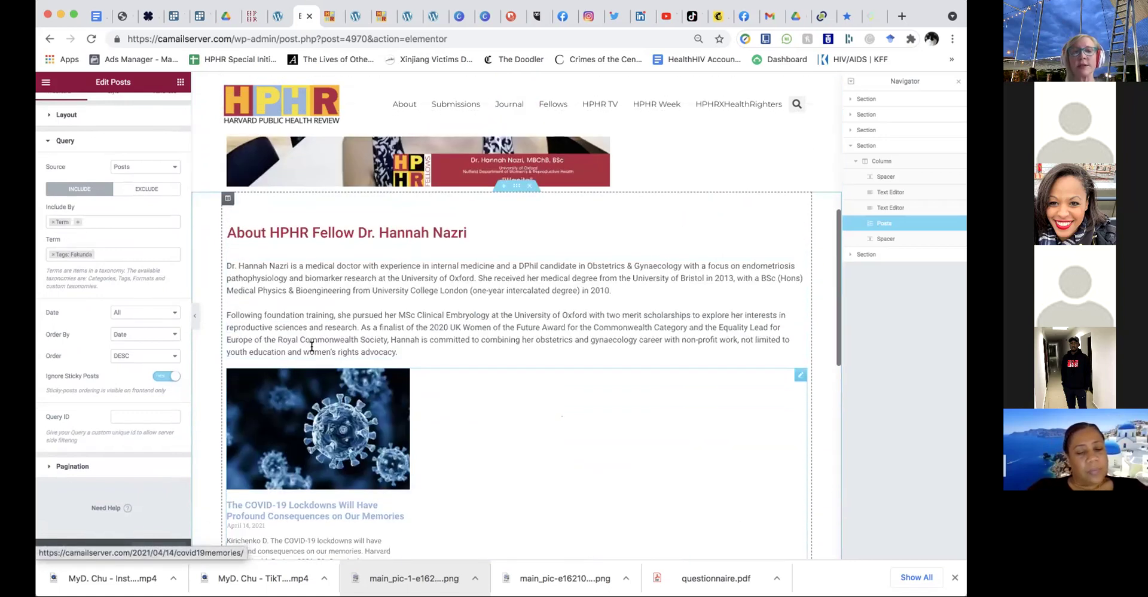
left_click(93, 254)
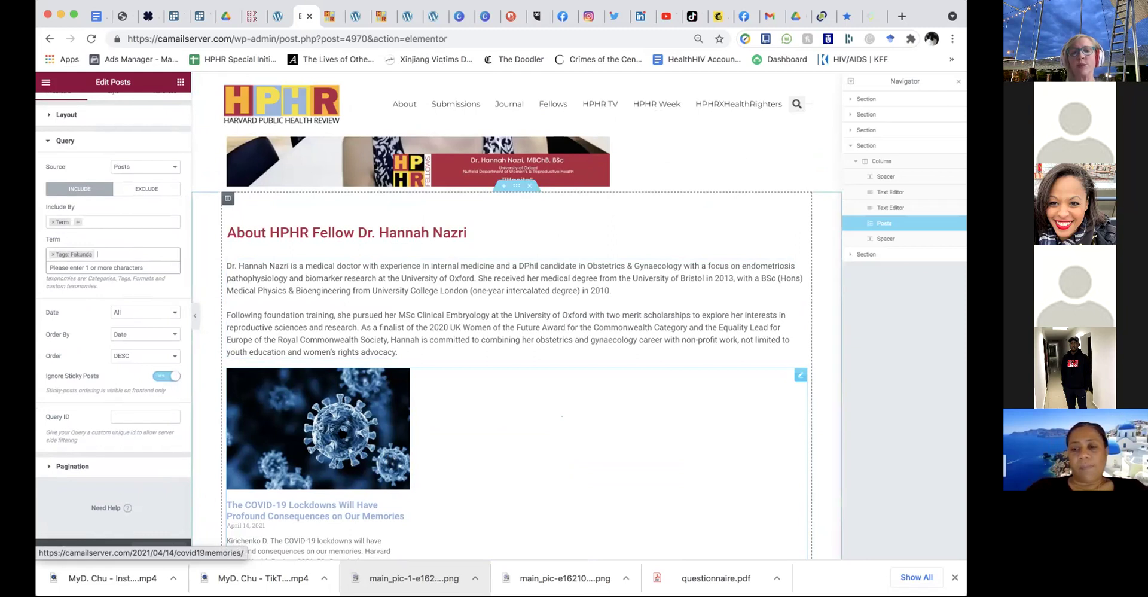
scroll(339, 424, "down", 2)
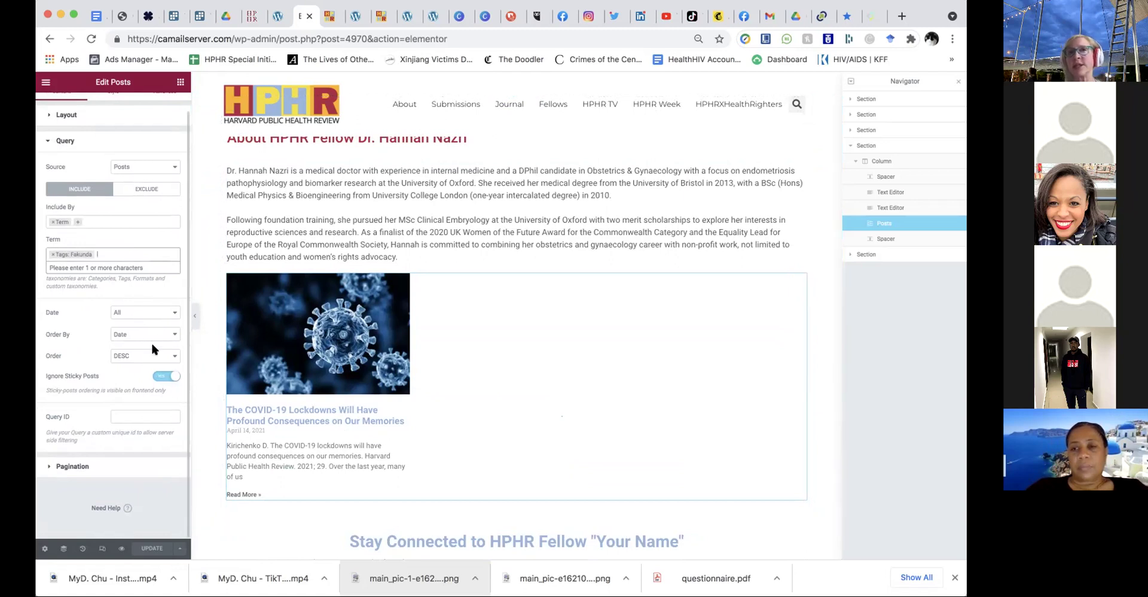
scroll(151, 341, "up", 1)
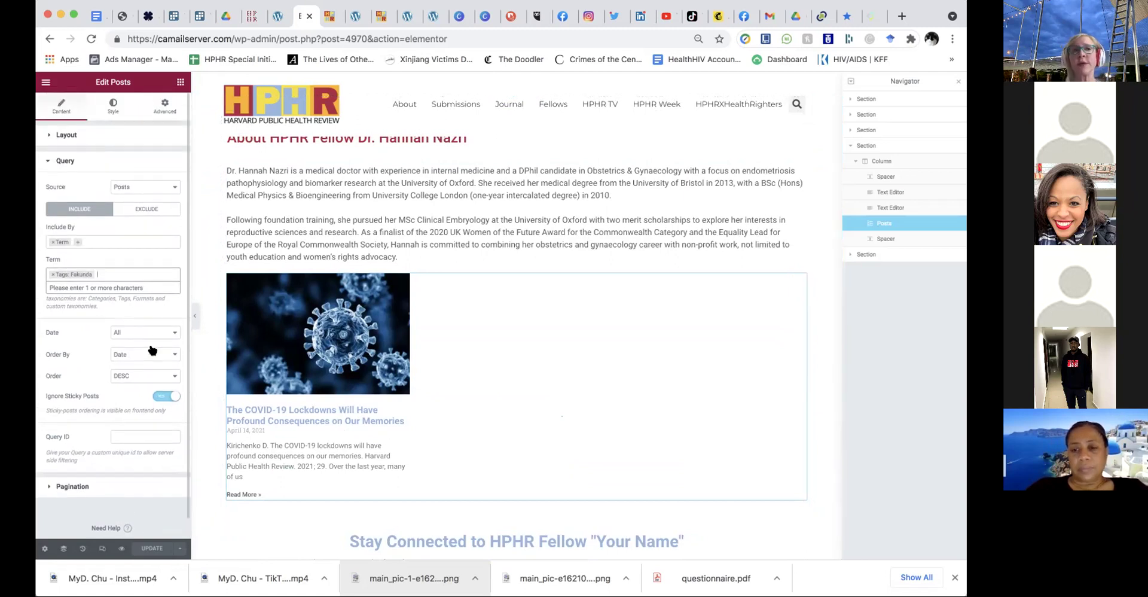
scroll(404, 350, "up", 1)
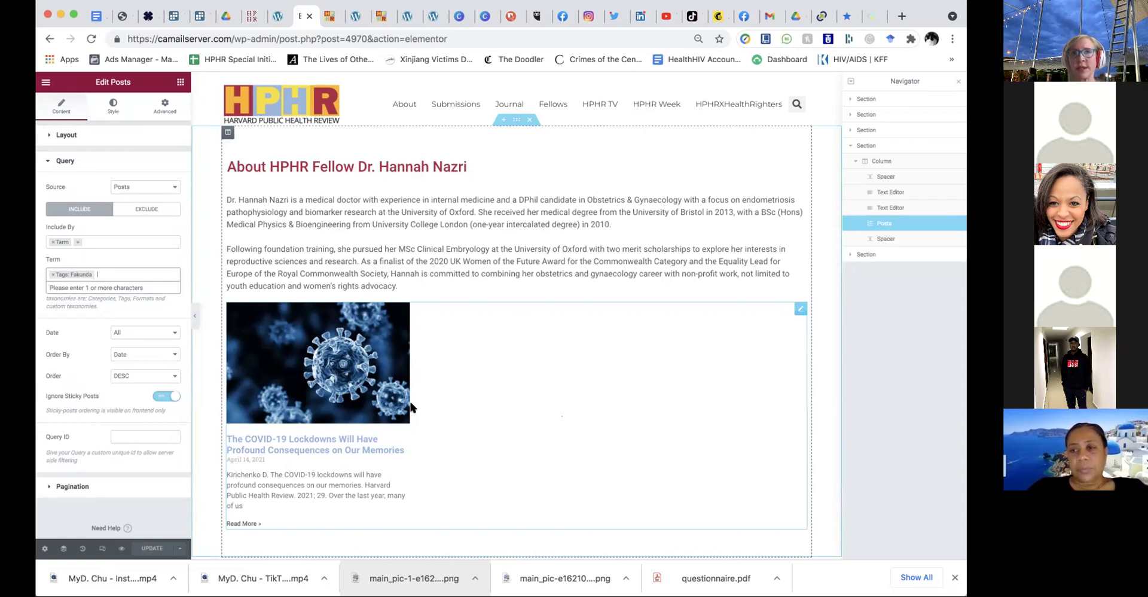
scroll(411, 406, "up", 10)
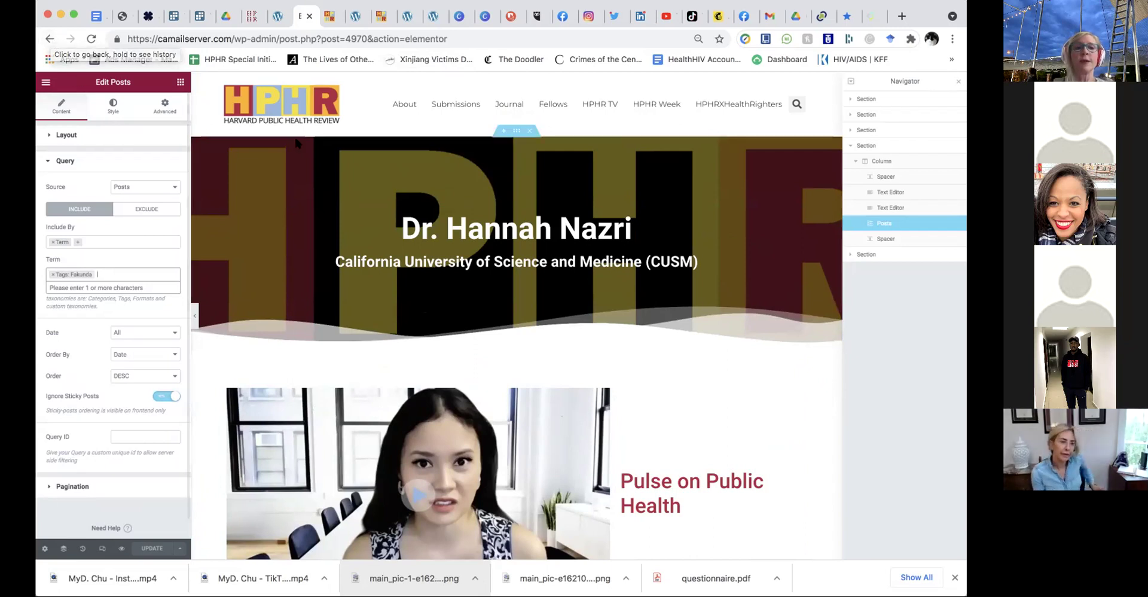
Go from the live post to the admin Dashboard and list all 236 posts
left_click(328, 22)
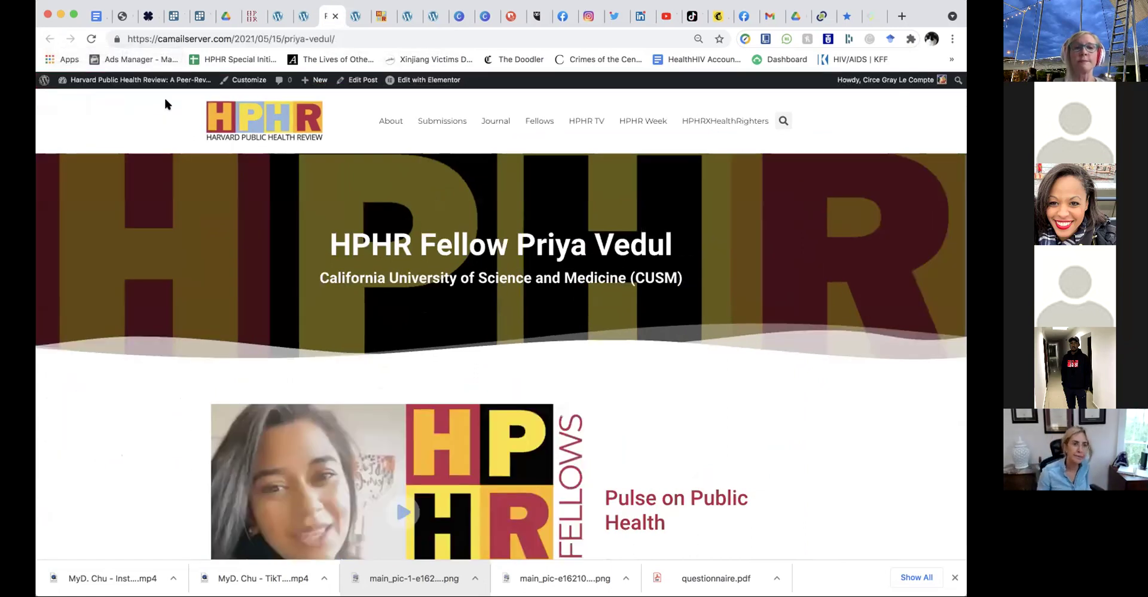
left_click(81, 98)
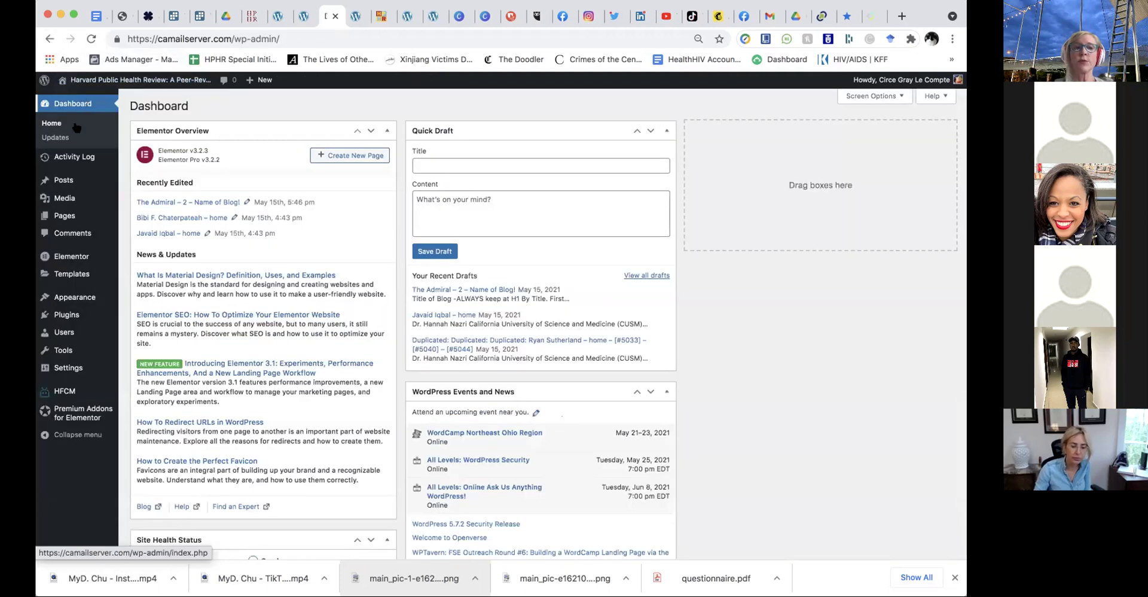
left_click(67, 183)
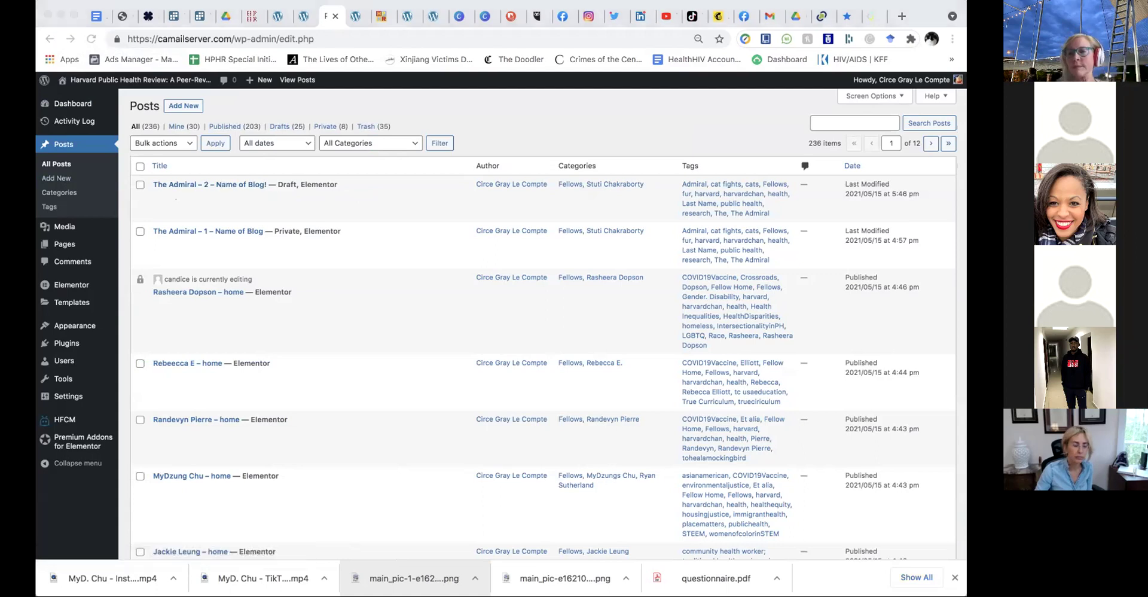
left_click(434, 351)
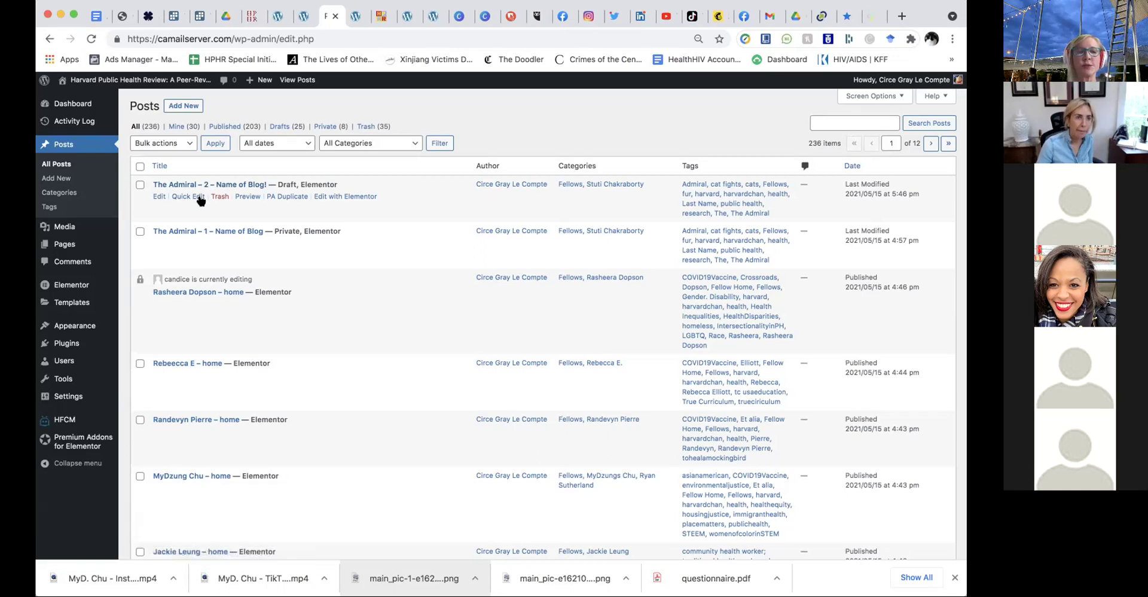
Quick-edit 'The Admiral – 2 – Name of Blog!', trying June but keeping May
left_click(197, 196)
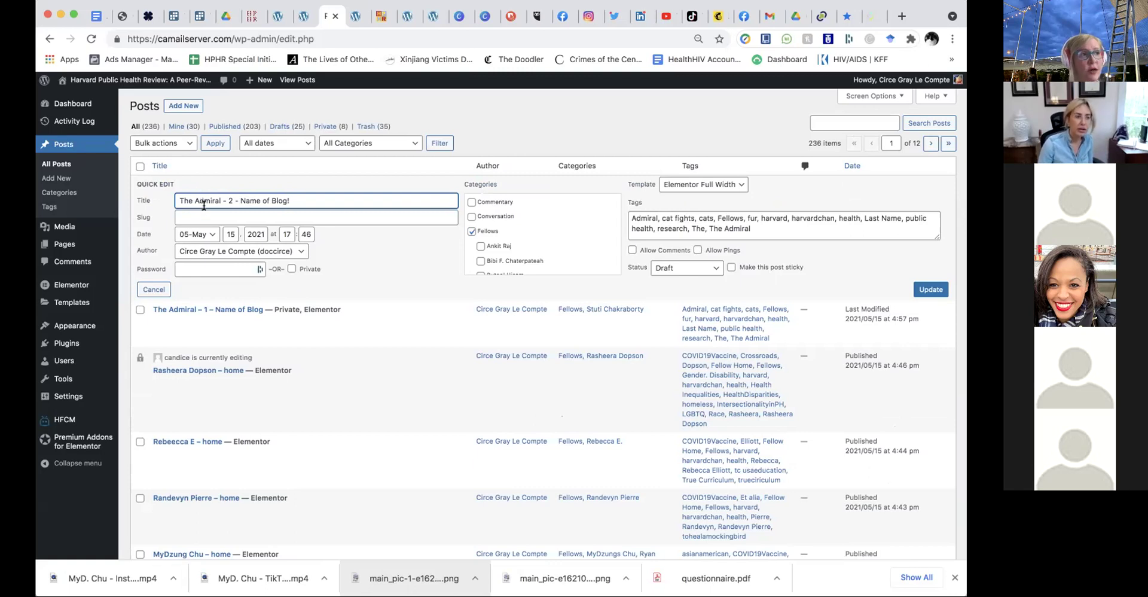
left_click(206, 239)
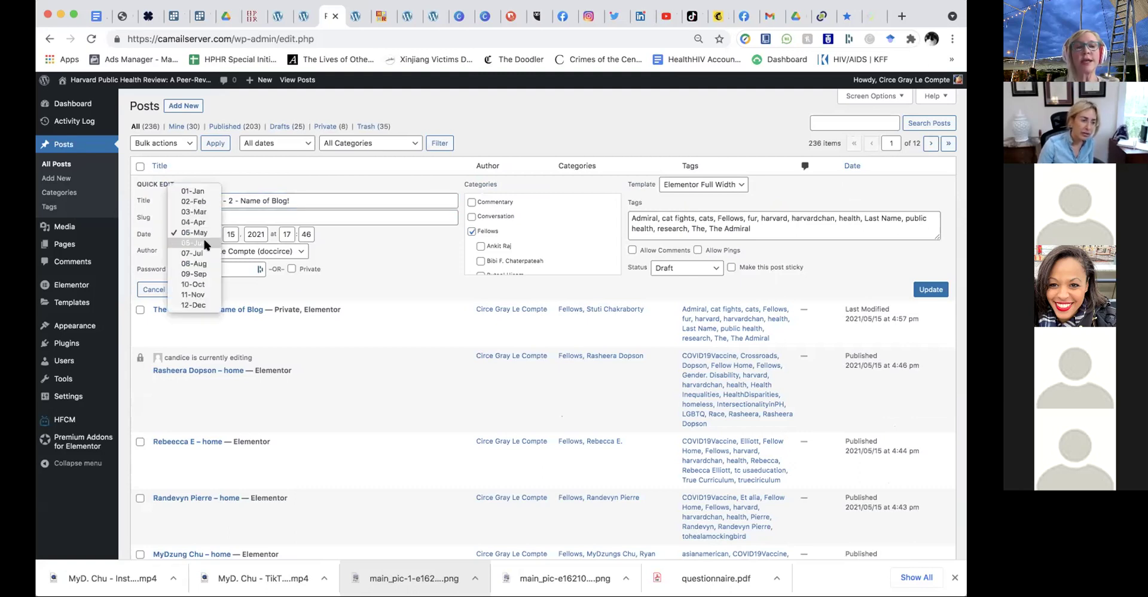
left_click(206, 242)
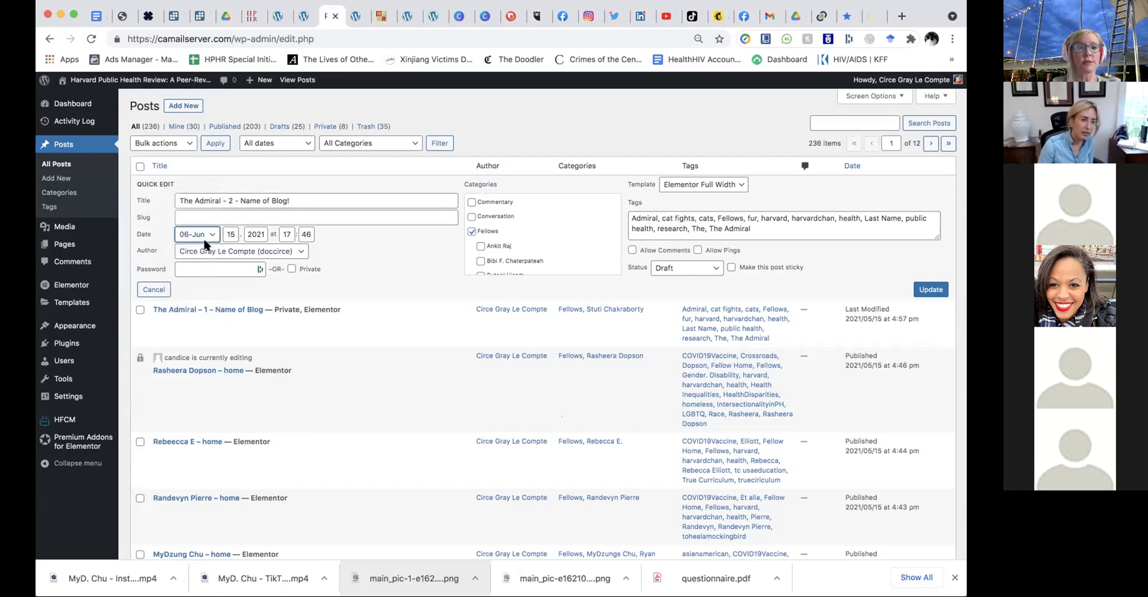
left_click(228, 235)
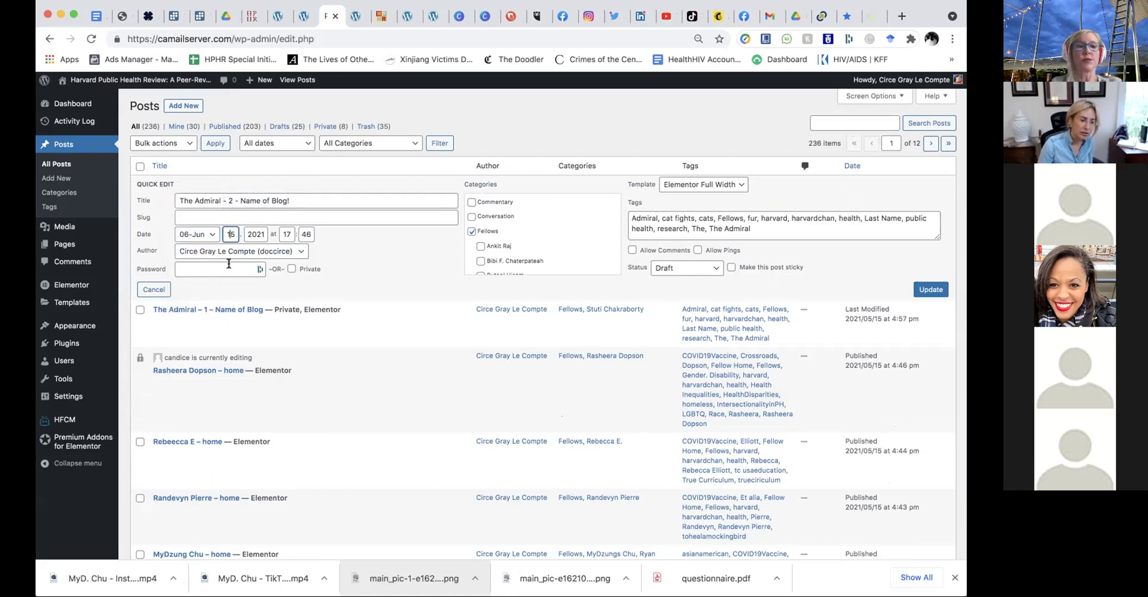
left_click(200, 238)
left_click(200, 227)
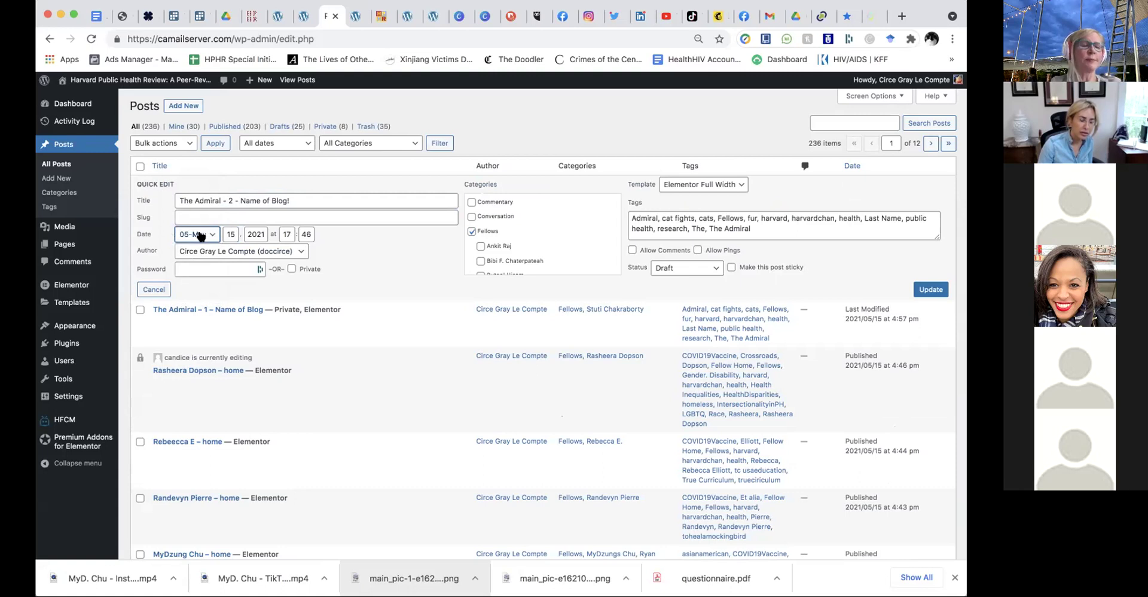
left_click(232, 231)
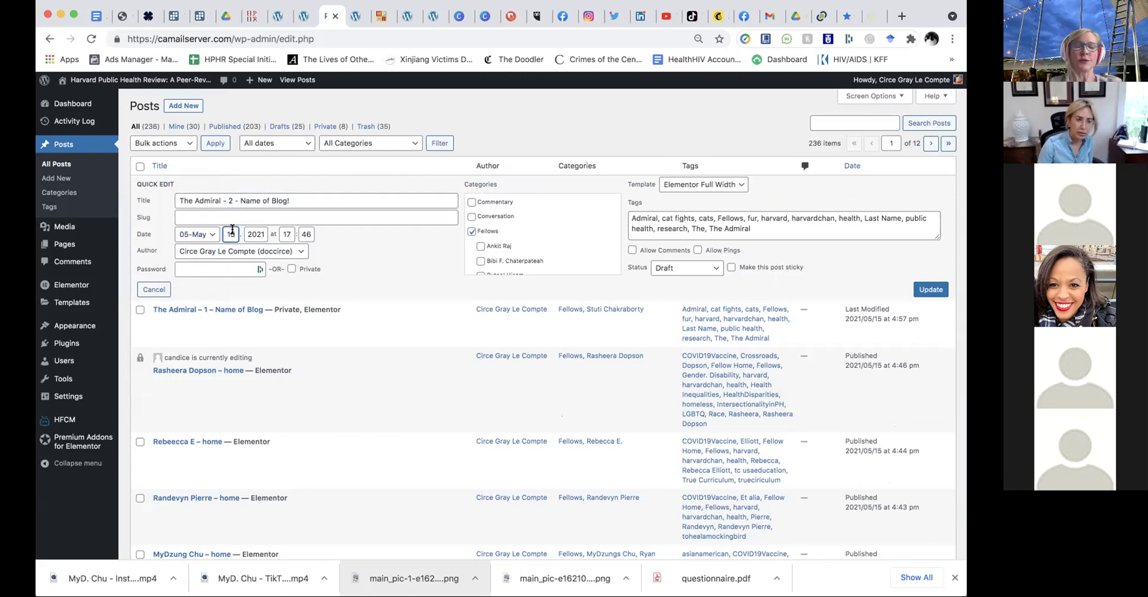
Check the author, save the quick edit, and view the site's public front page
left_click(341, 245)
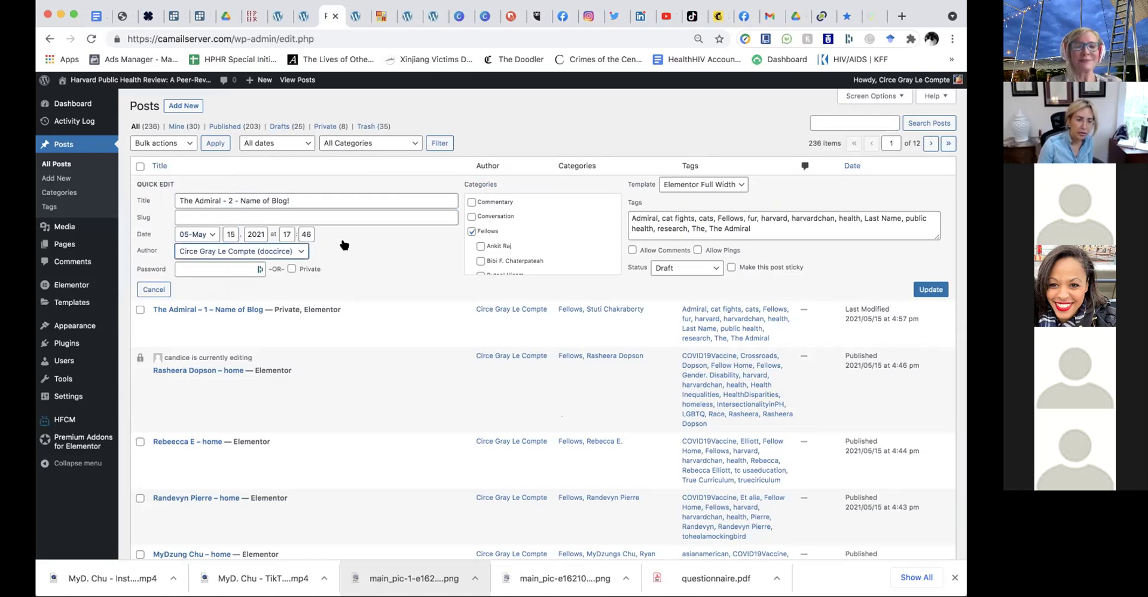
left_click(938, 289)
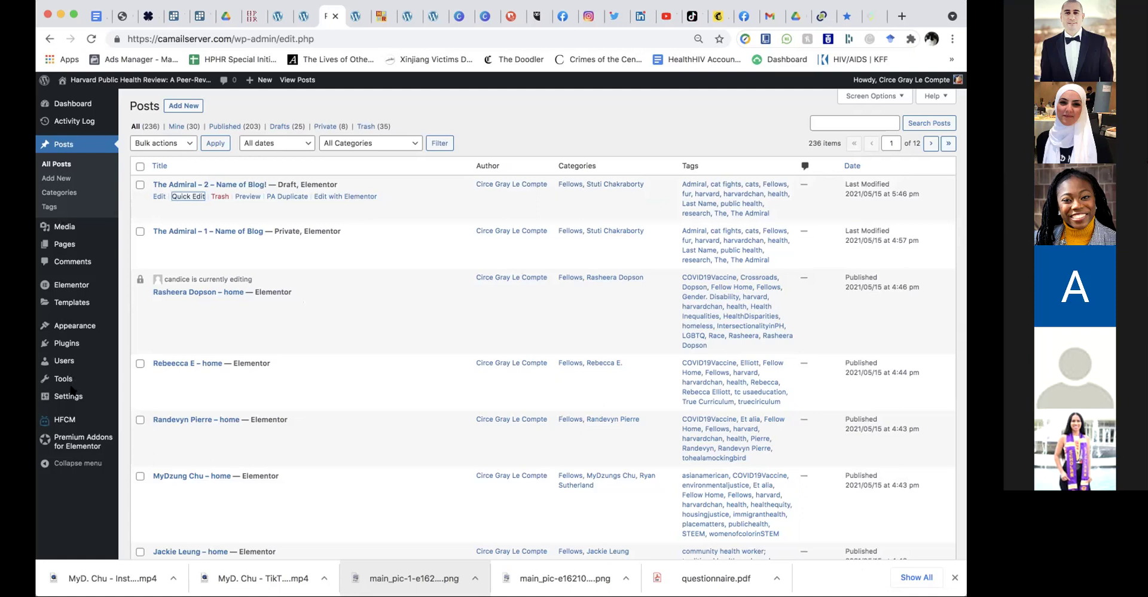
left_click(93, 82)
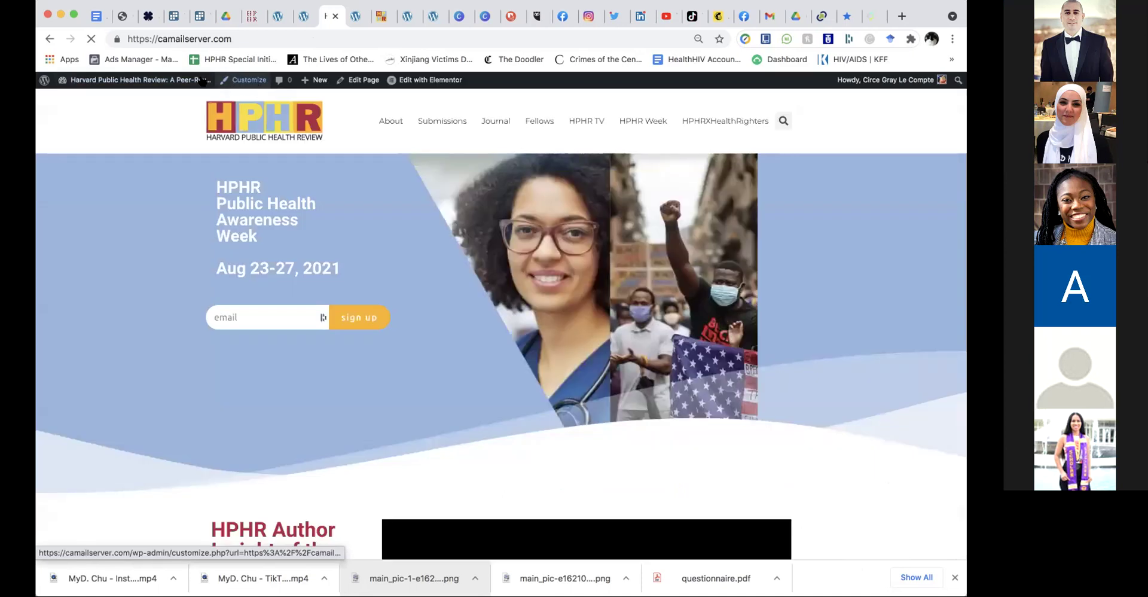
Go from the Dashboard to Users and open a zero-post administrator's Edit User page
left_click(124, 96)
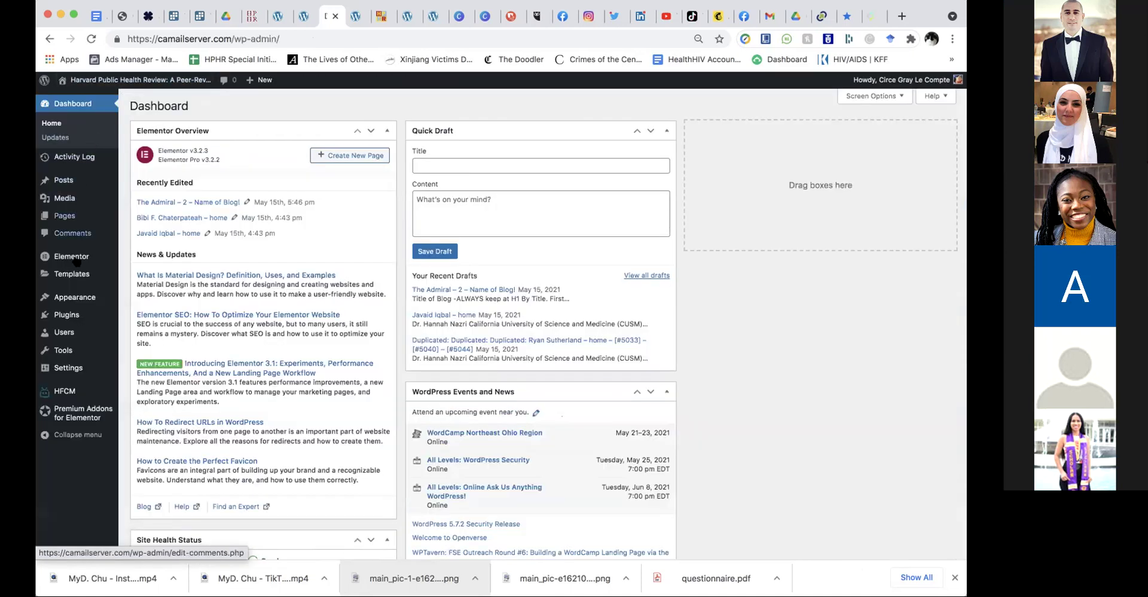
left_click(67, 332)
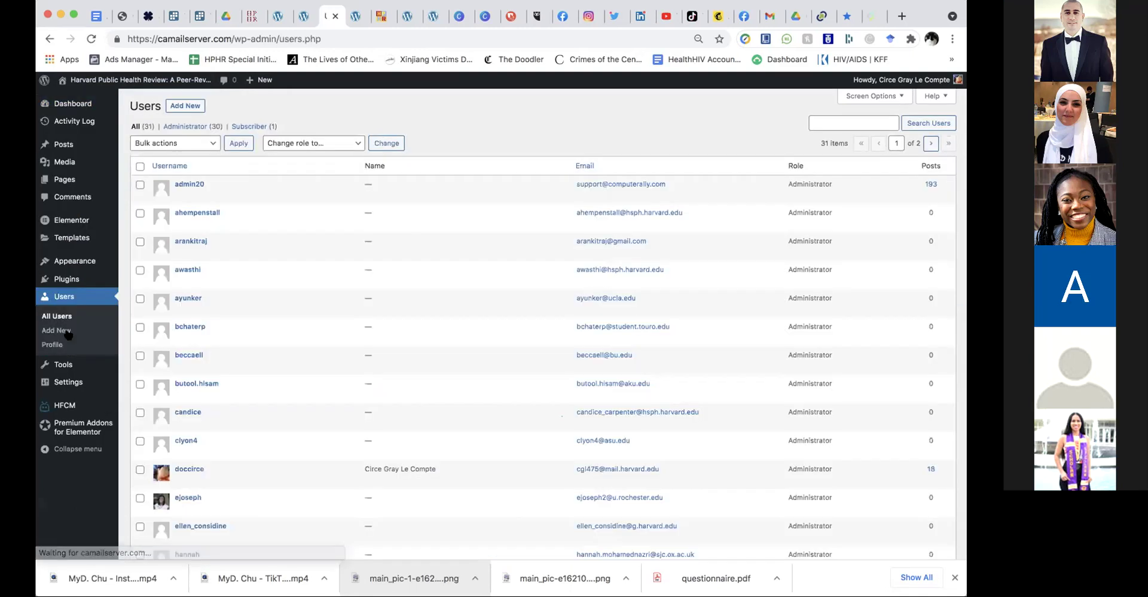
scroll(251, 397, "down", 2)
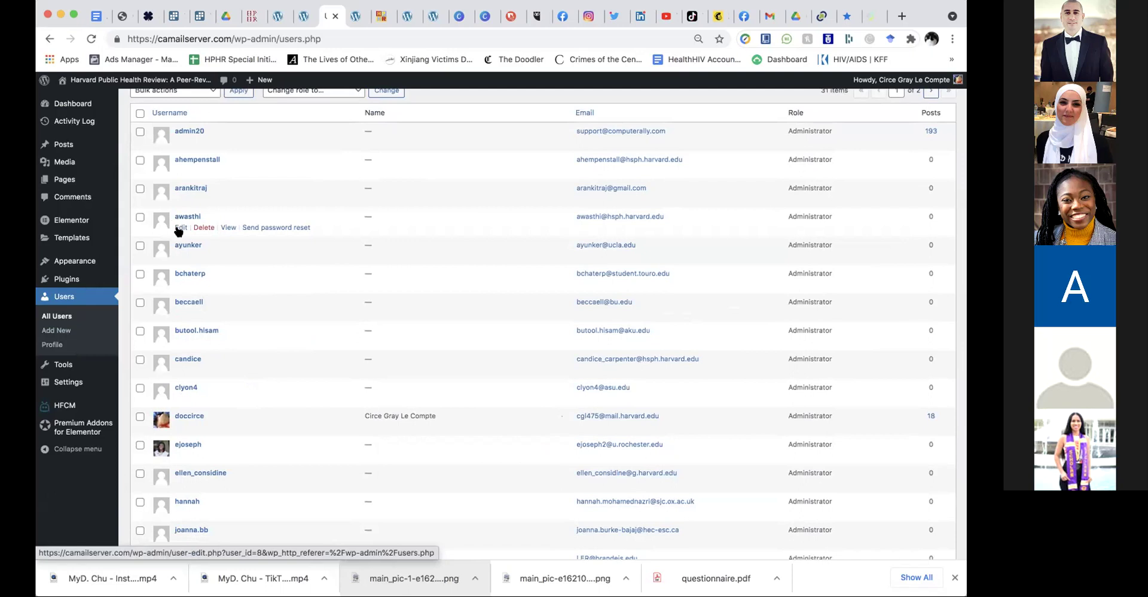
scroll(180, 299, "down", 2)
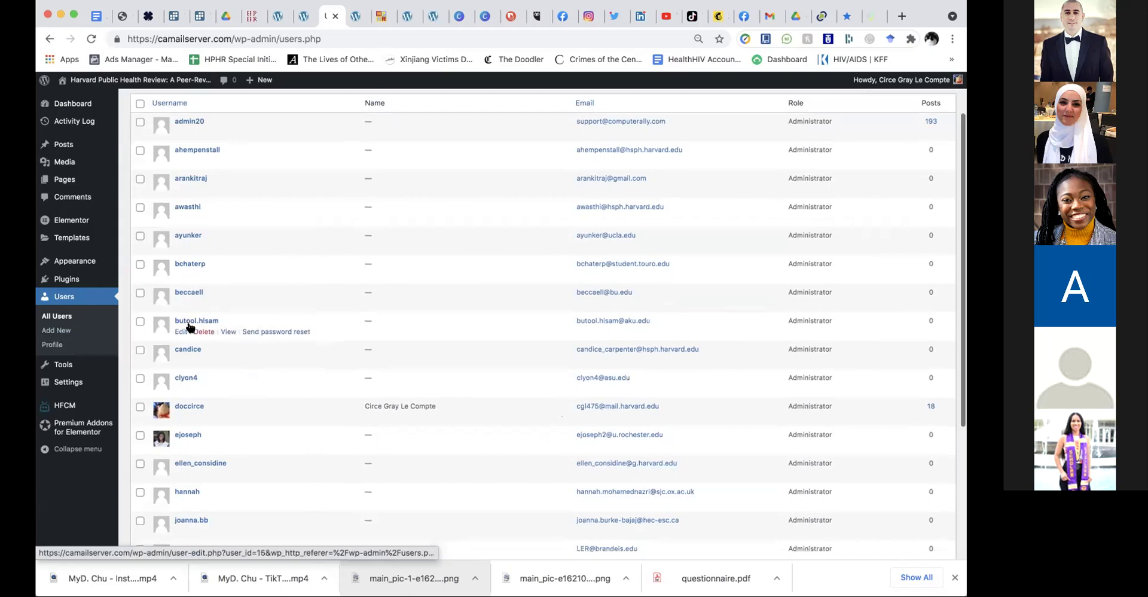
left_click(180, 306)
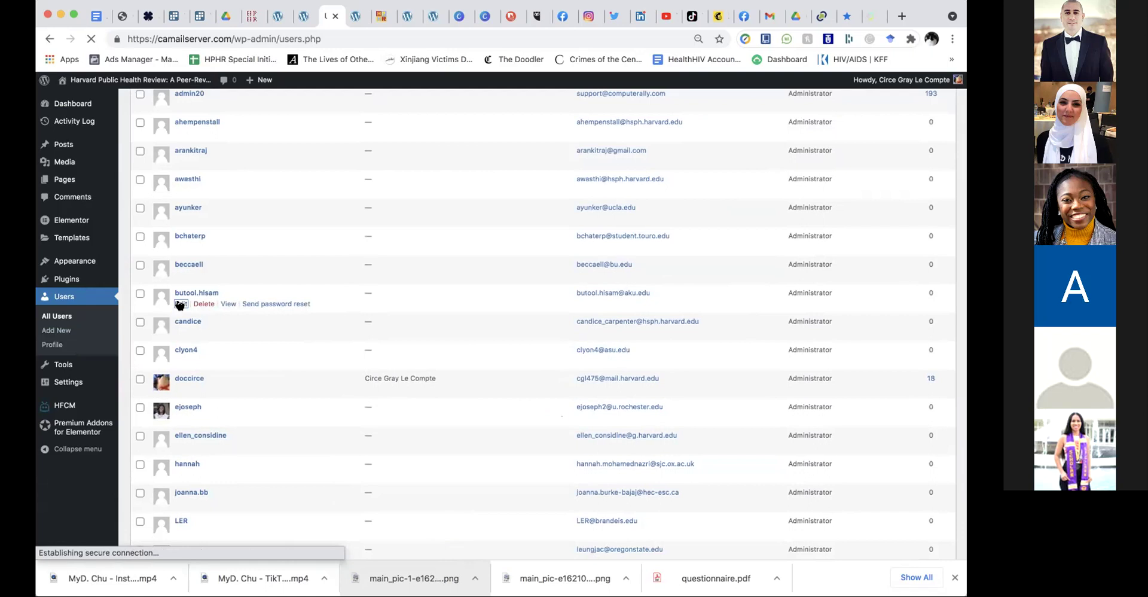
scroll(179, 306, "down", 6)
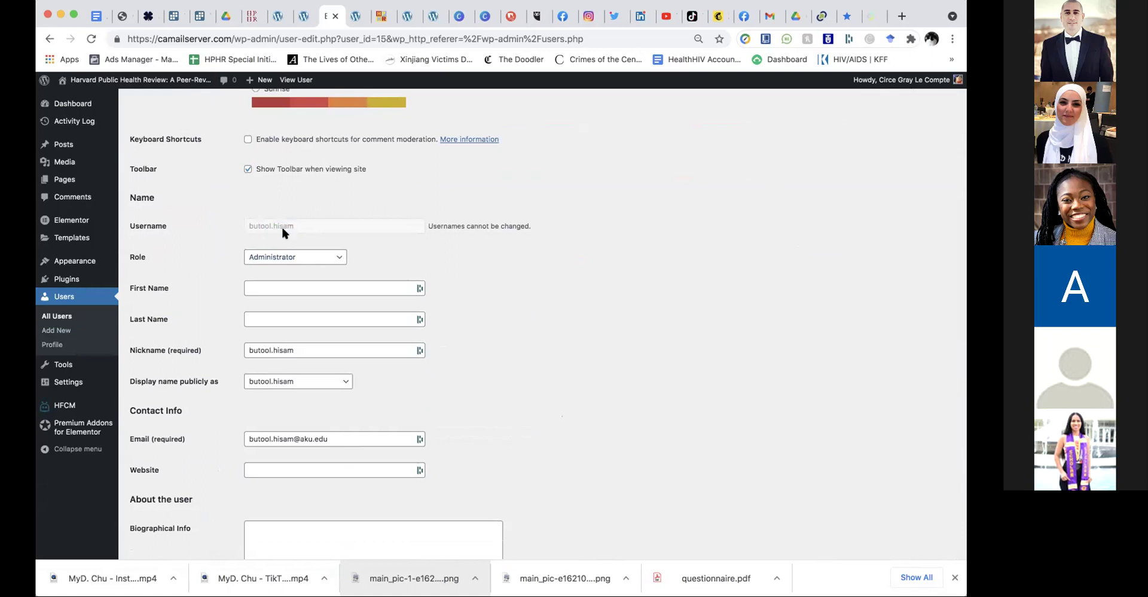
scroll(227, 288, "down", 5)
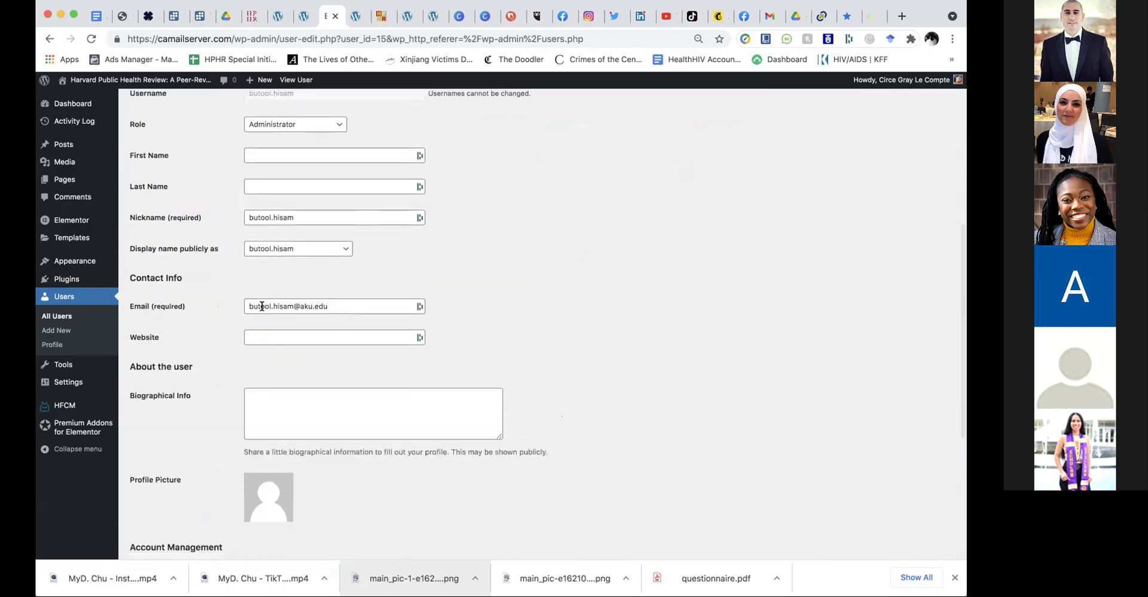
left_click_drag(253, 306, 341, 300)
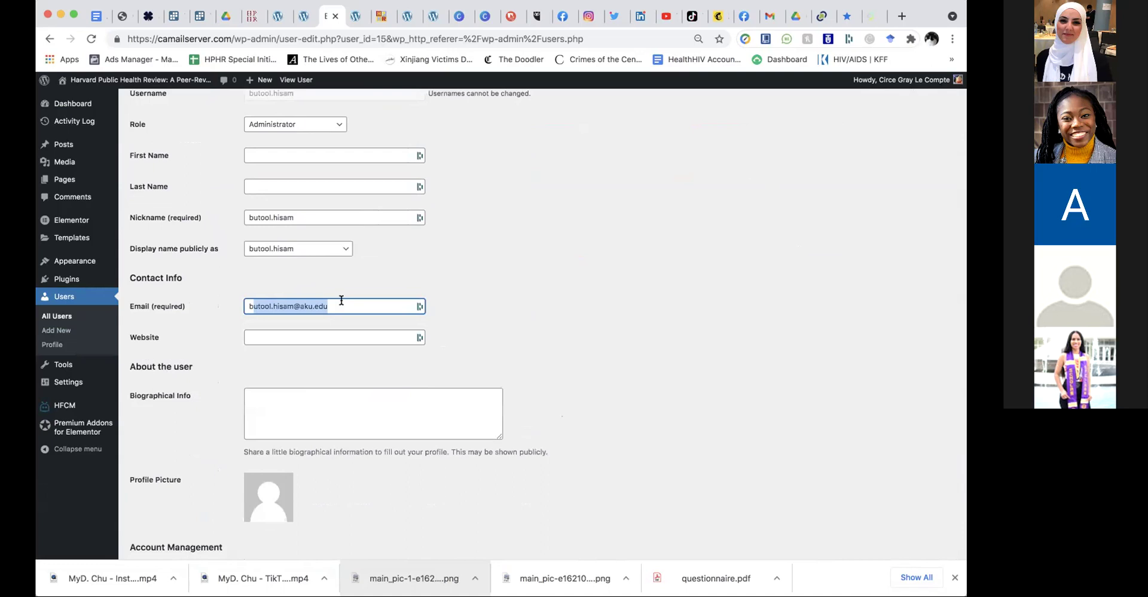
left_click(469, 291)
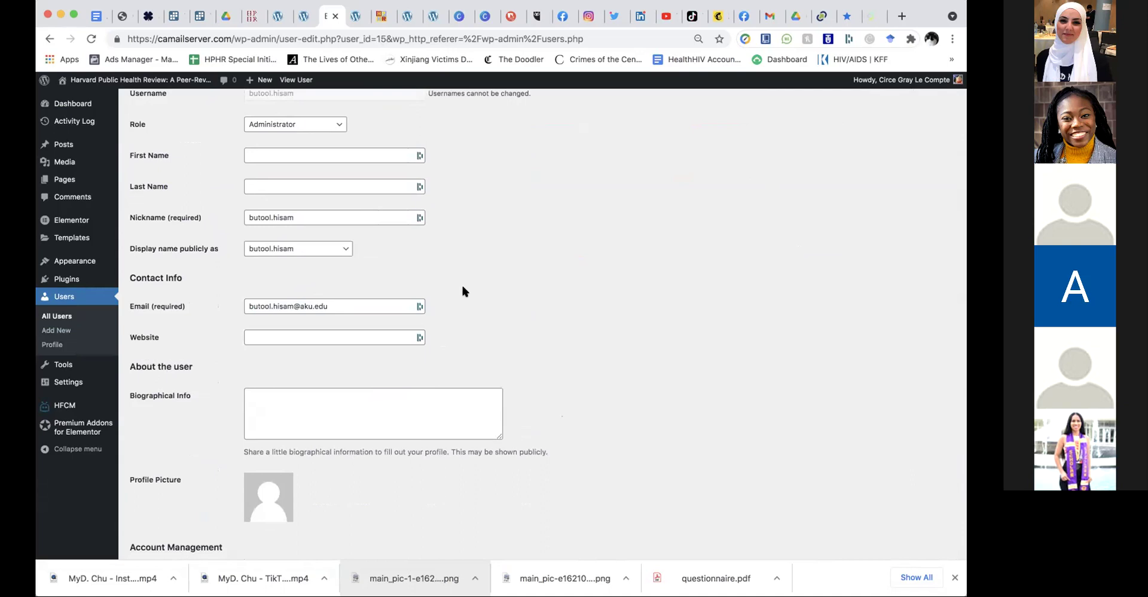
scroll(461, 282, "down", 5)
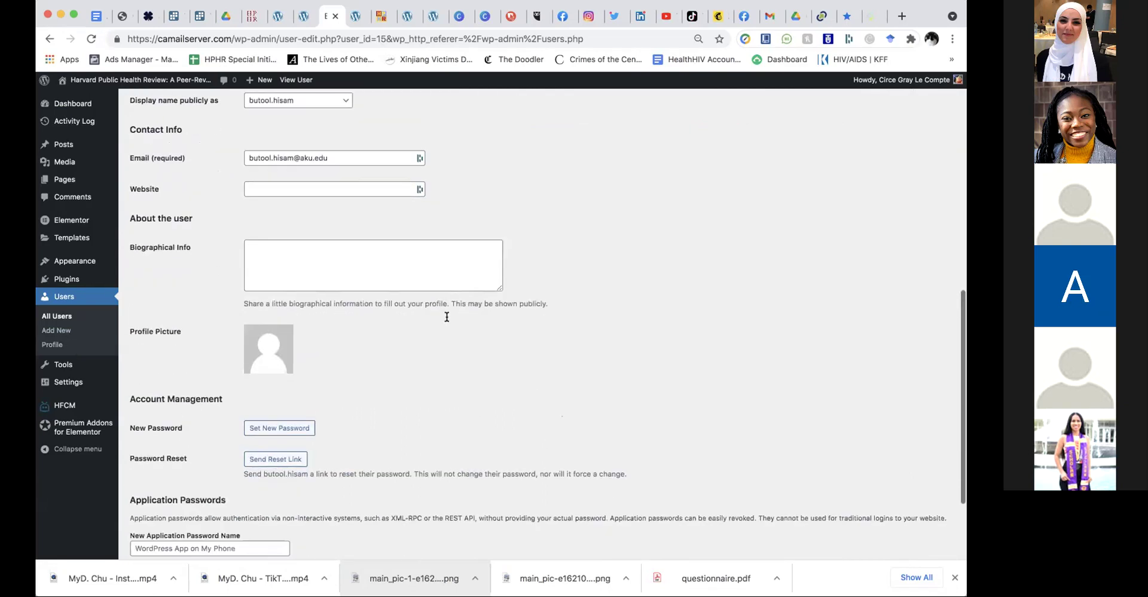
scroll(447, 317, "down", 1)
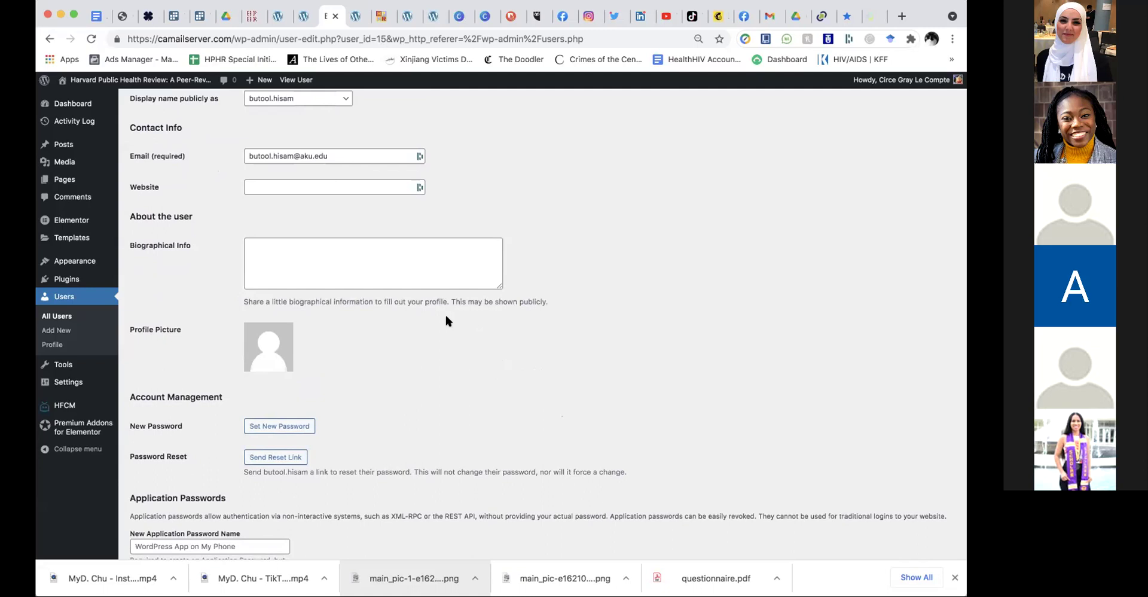
scroll(366, 362, "down", 3)
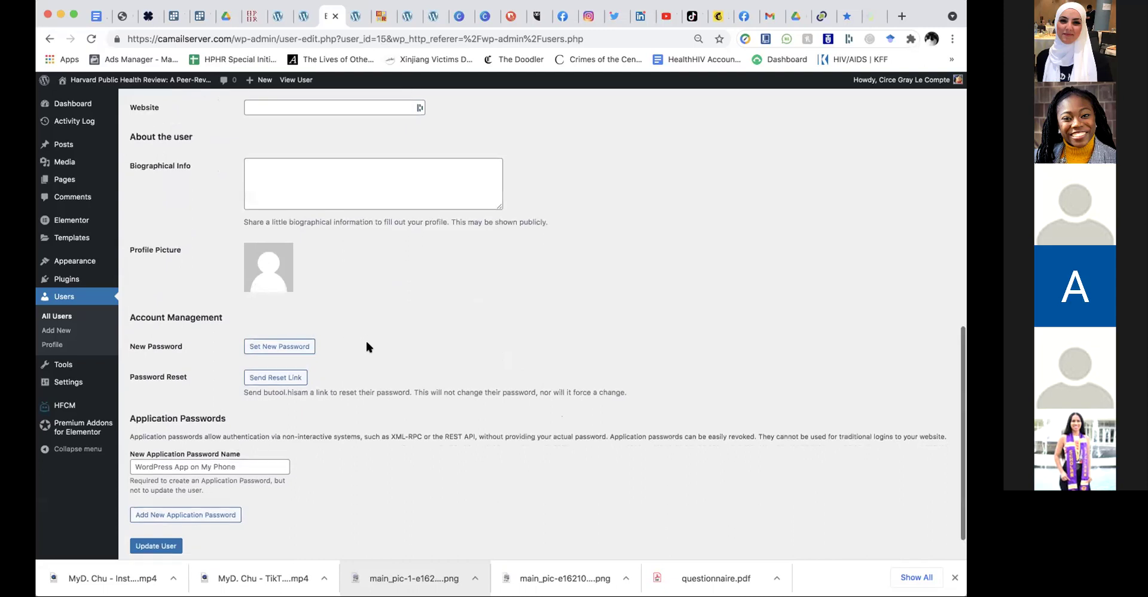
scroll(366, 346, "down", 2)
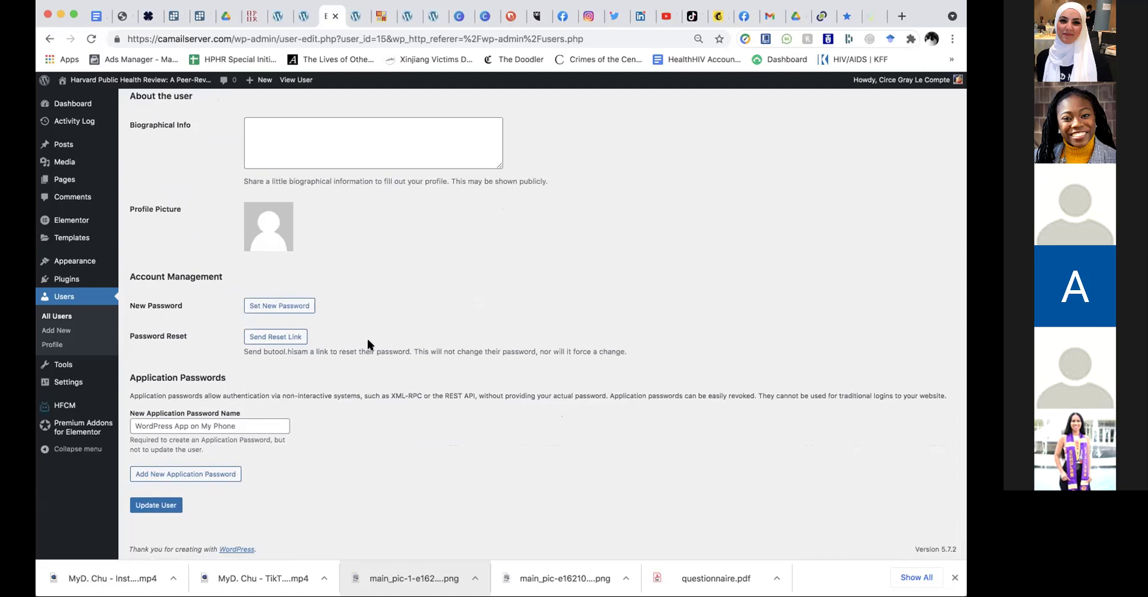
scroll(368, 338, "up", 15)
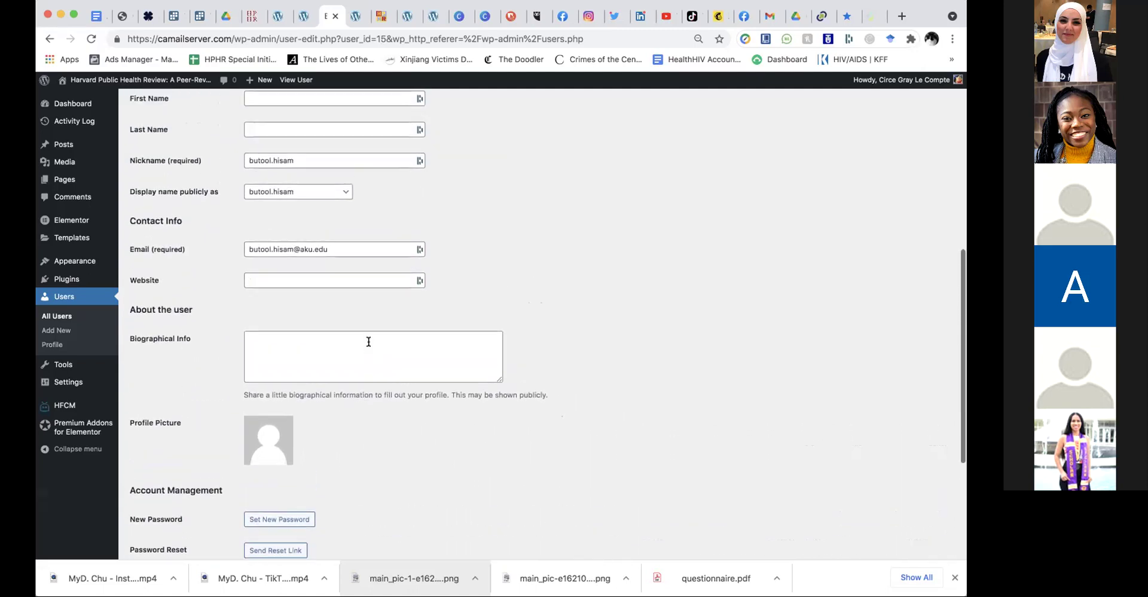
scroll(368, 338, "up", 6)
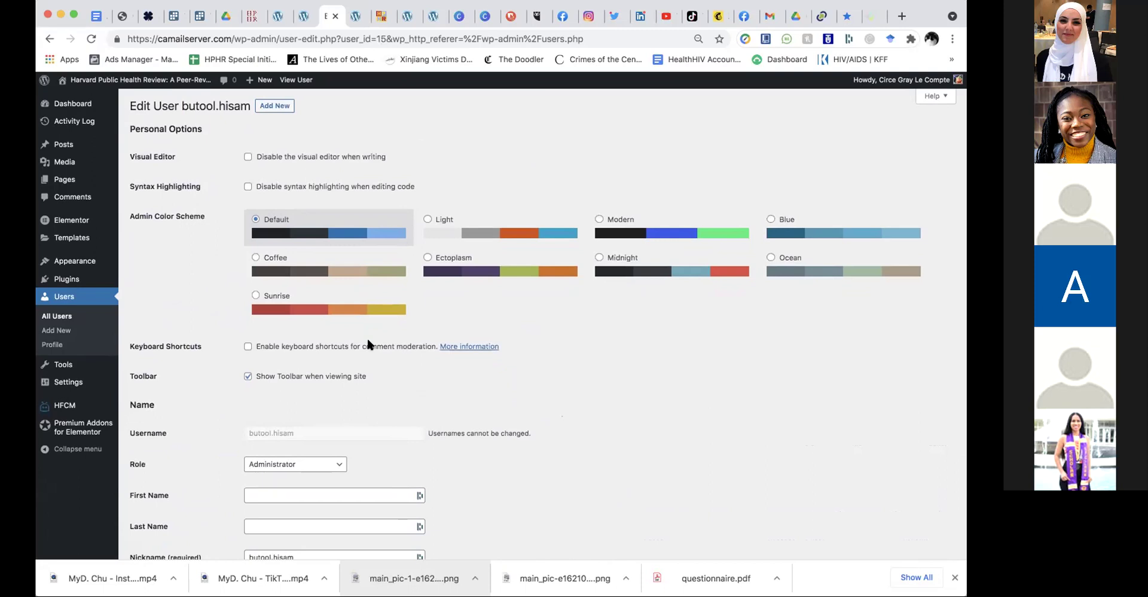
left_click(563, 544)
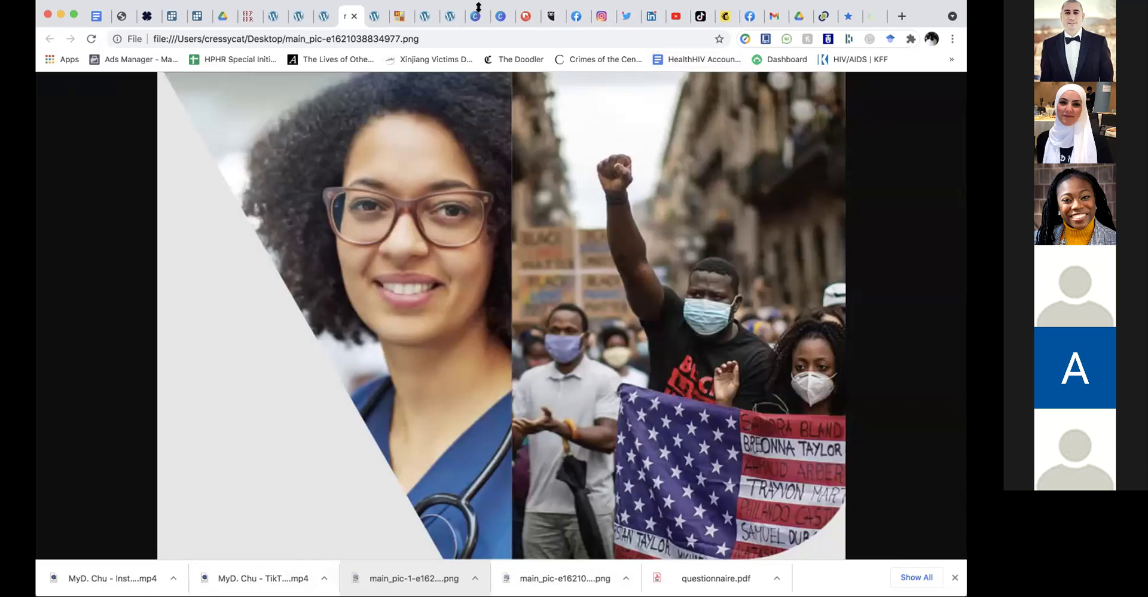
Return to the Edit User profile, scroll to its name fields, then go back to Users
left_click_drag(479, 6, 466, 24)
left_click(307, 37)
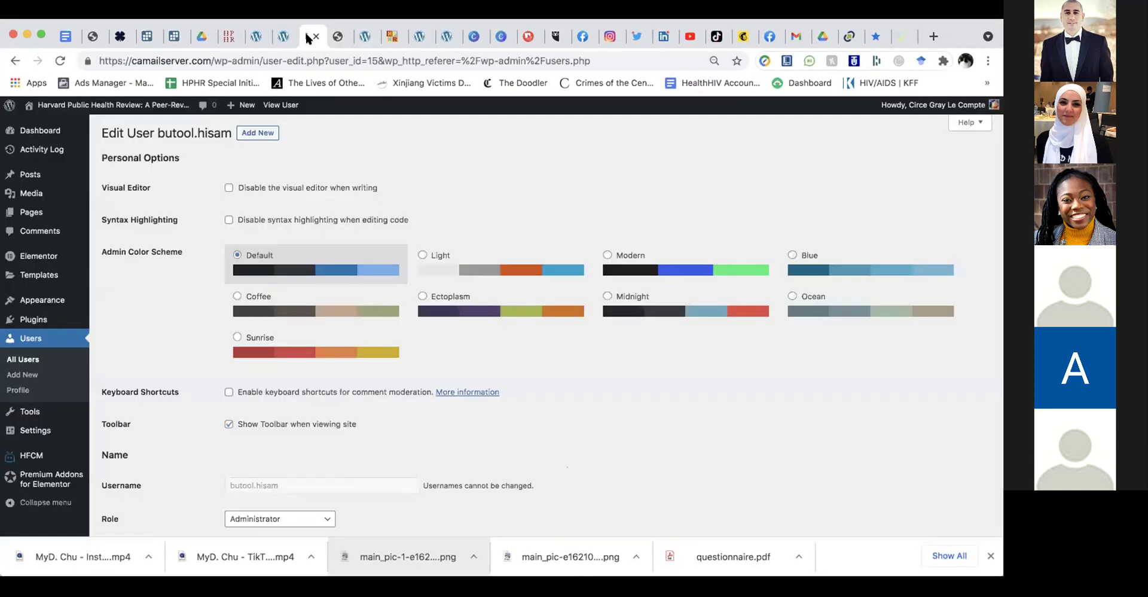
scroll(134, 334, "down", 5)
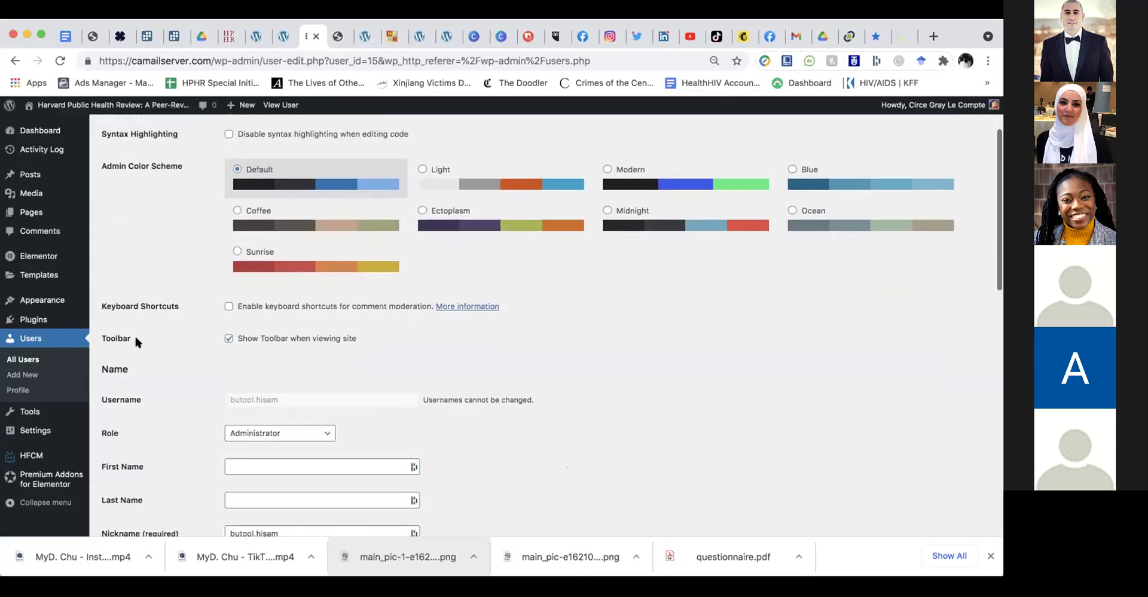
scroll(135, 342, "down", 2)
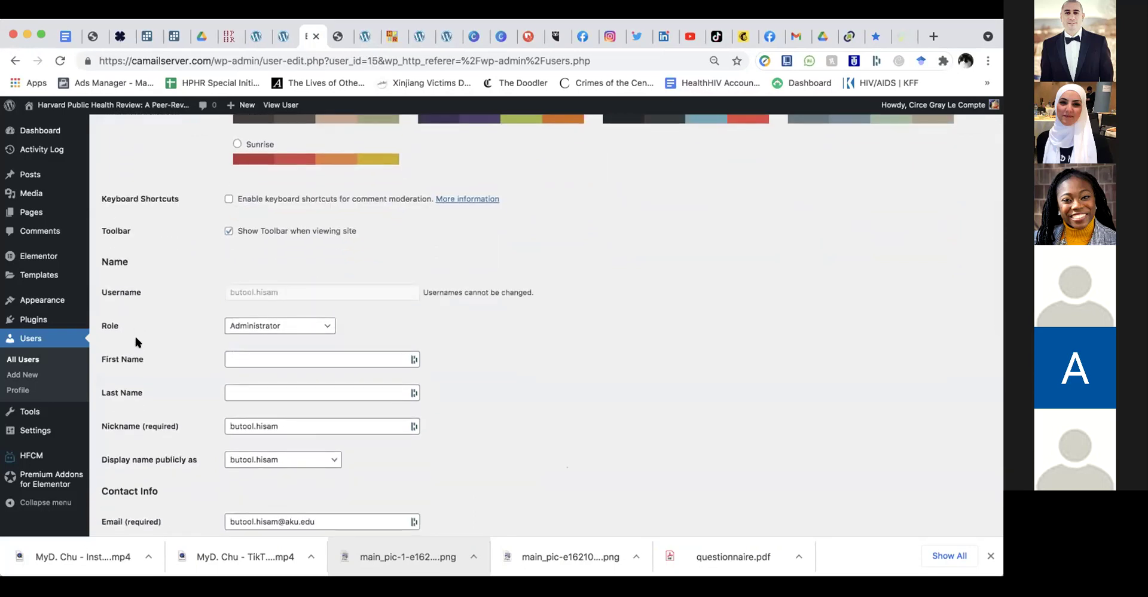
left_click(33, 361)
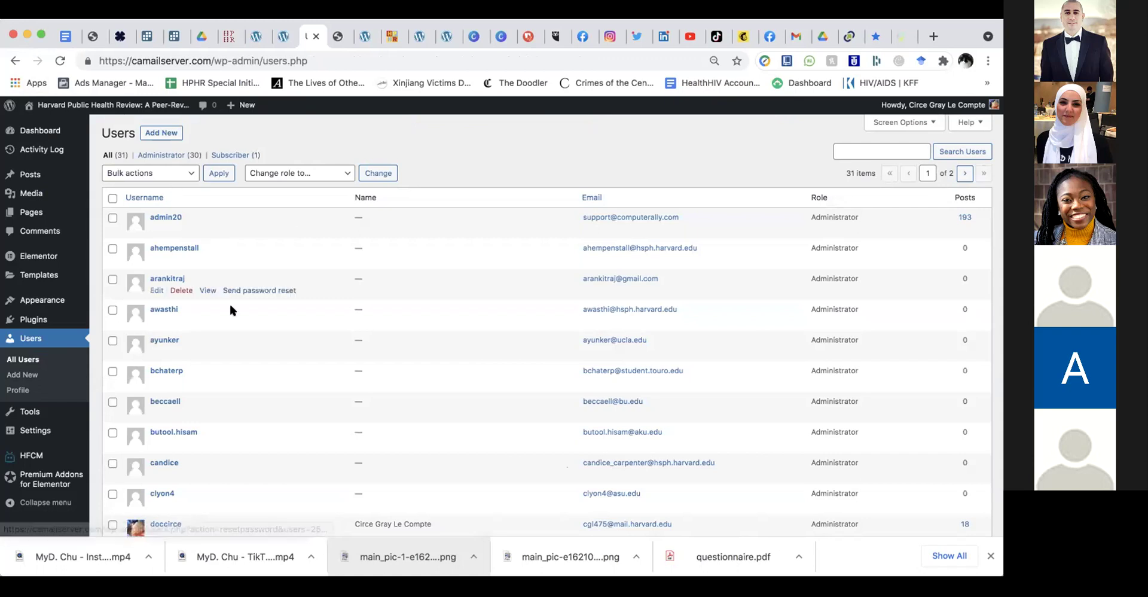
Scroll the profile, open another administrator's profile, then return to All Users
scroll(230, 306, "down", 2)
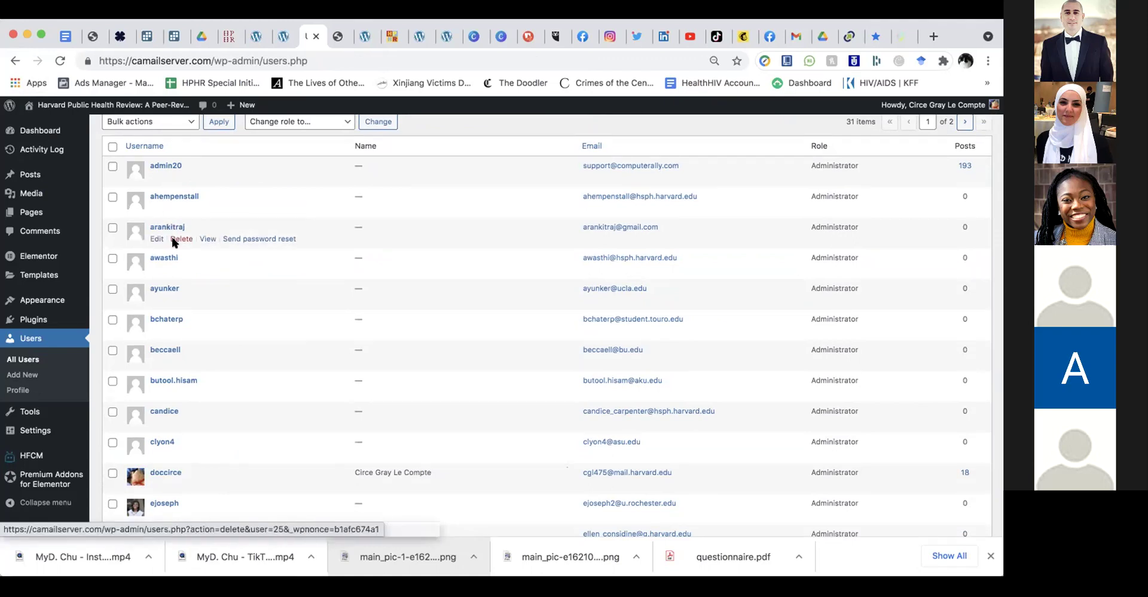
scroll(187, 291, "down", 1)
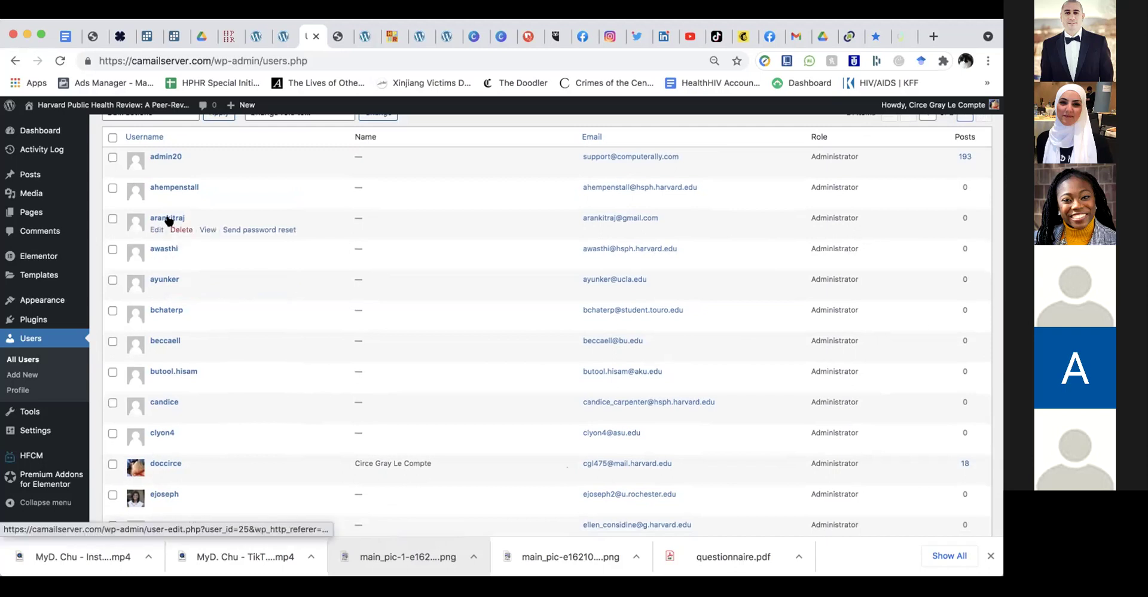
left_click(155, 229)
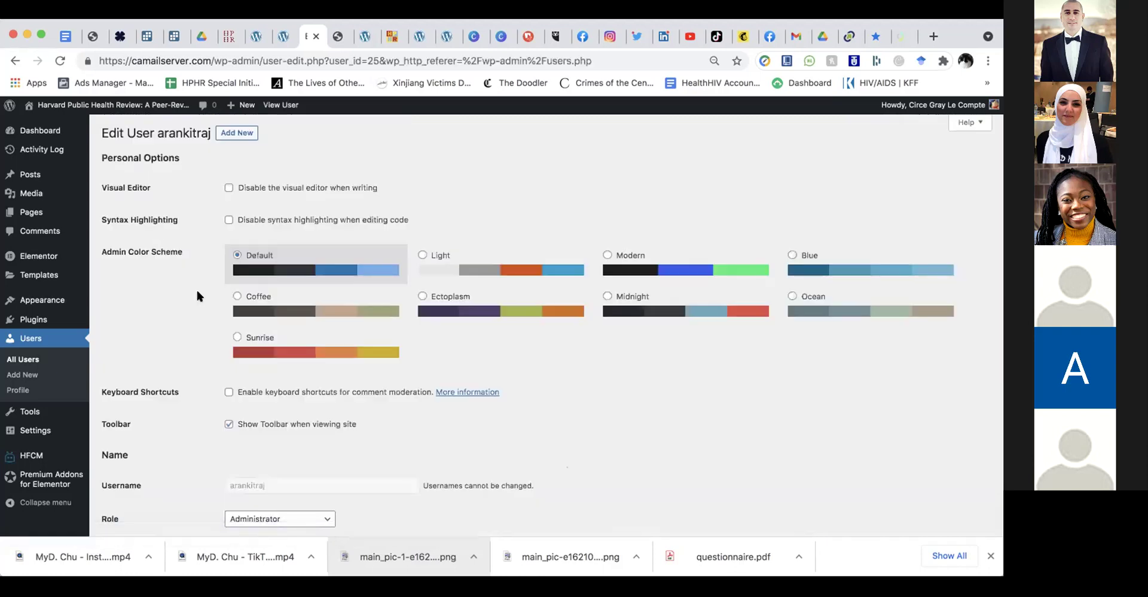
scroll(197, 293, "down", 5)
scroll(197, 296, "down", 1)
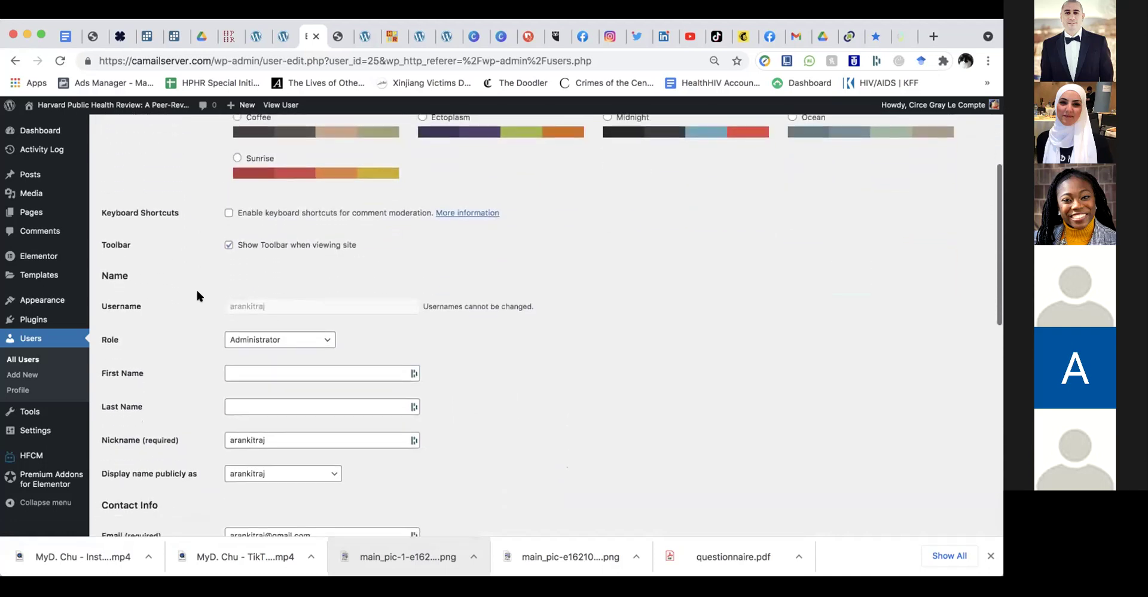
left_click(15, 60)
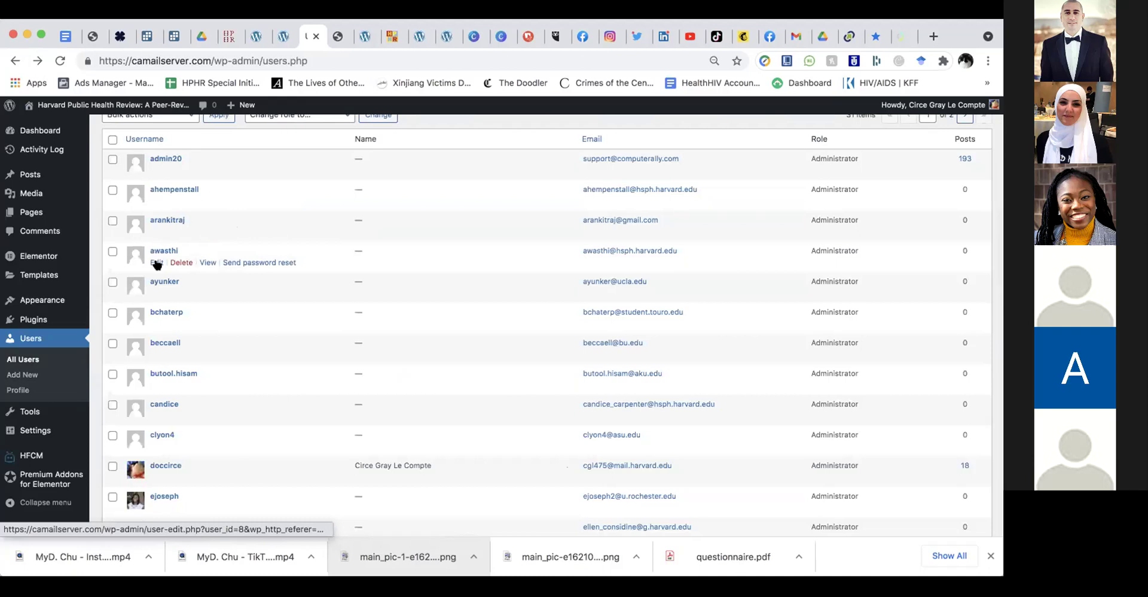
left_click(156, 263)
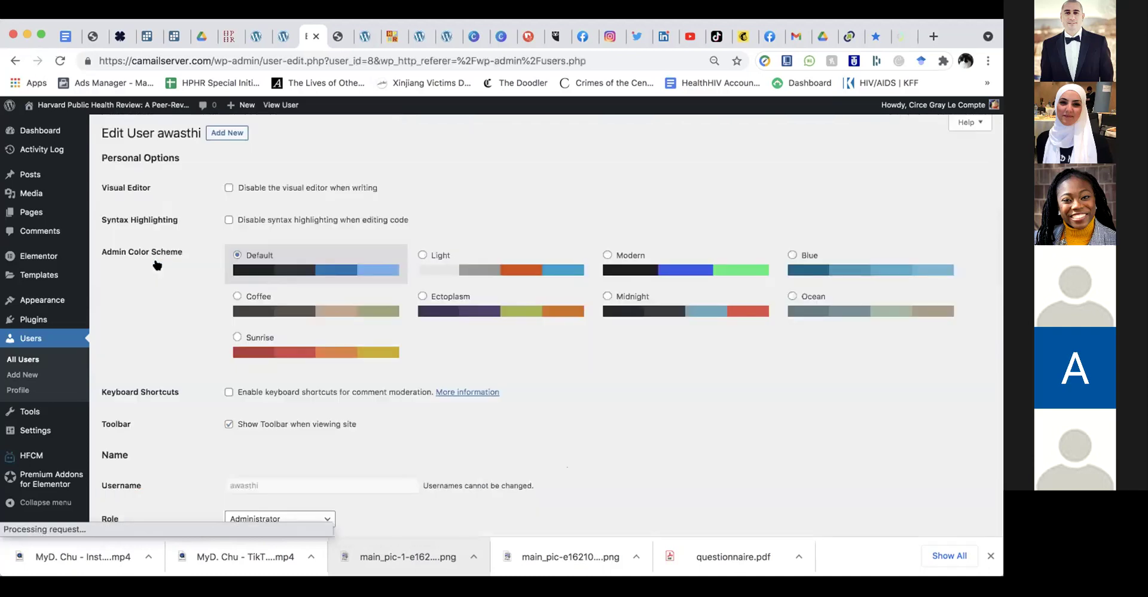
scroll(185, 321, "down", 1)
scroll(185, 318, "down", 5)
left_click_drag(282, 424, 219, 415)
scroll(178, 389, "down", 2)
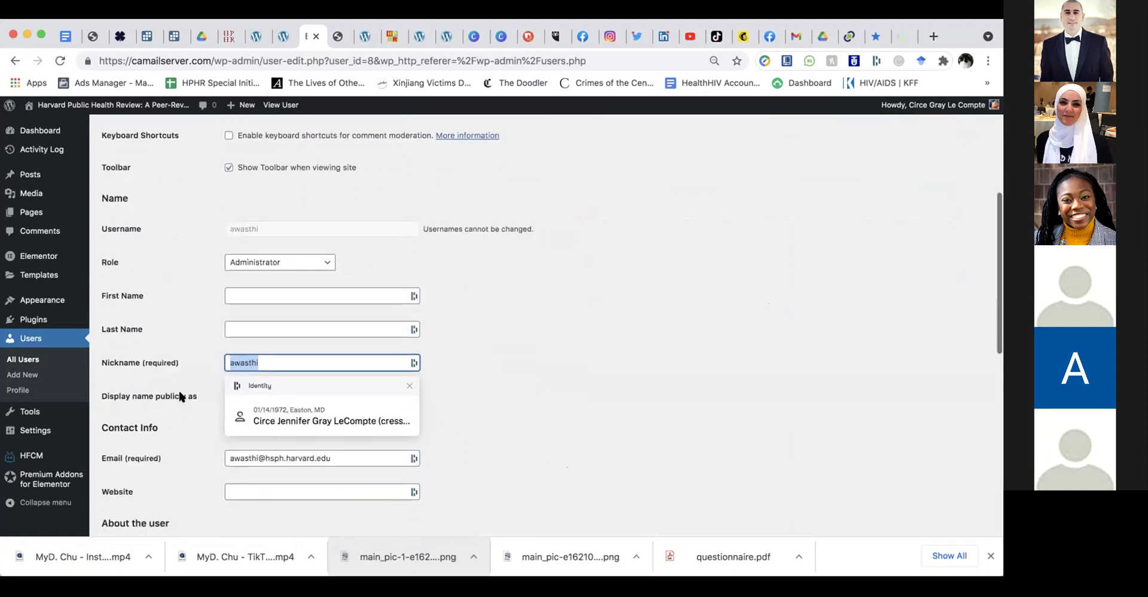
left_click(15, 60)
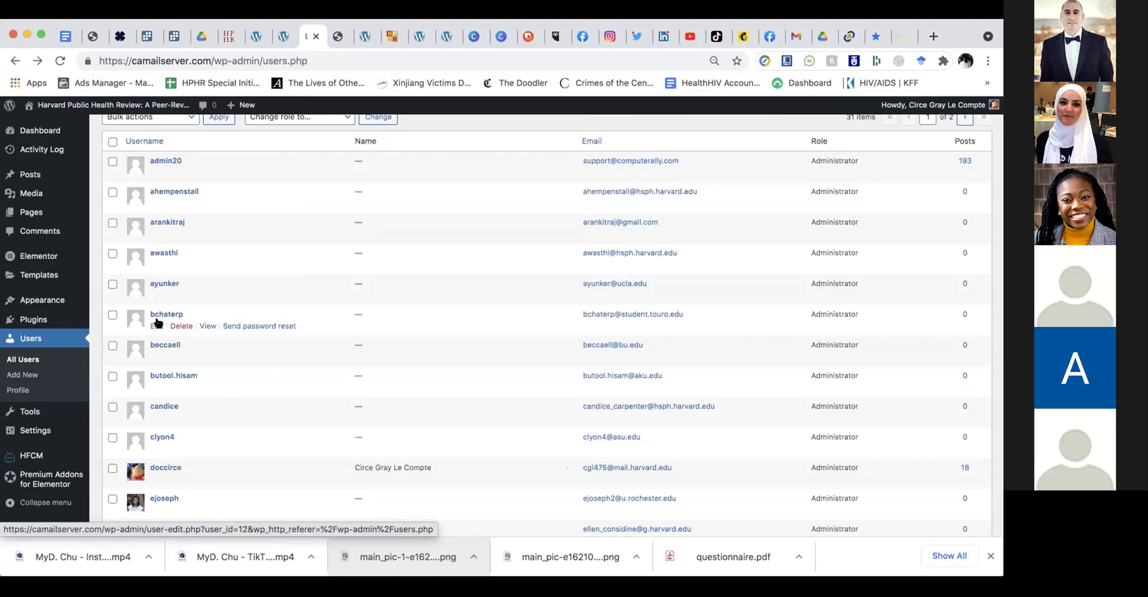
left_click(158, 325)
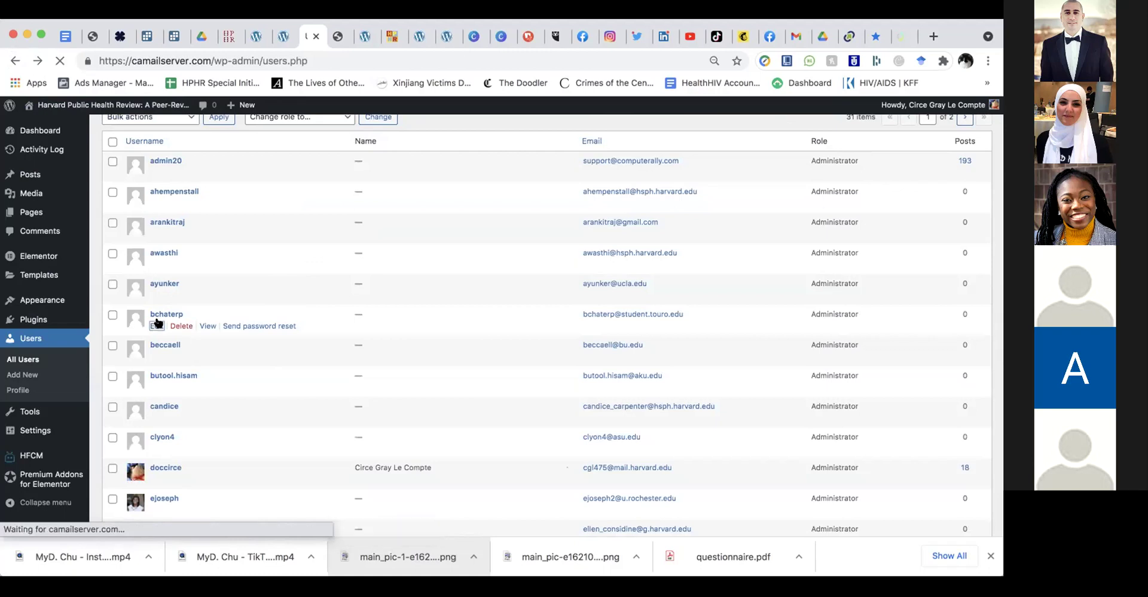
scroll(203, 387, "down", 3)
scroll(203, 387, "down", 3)
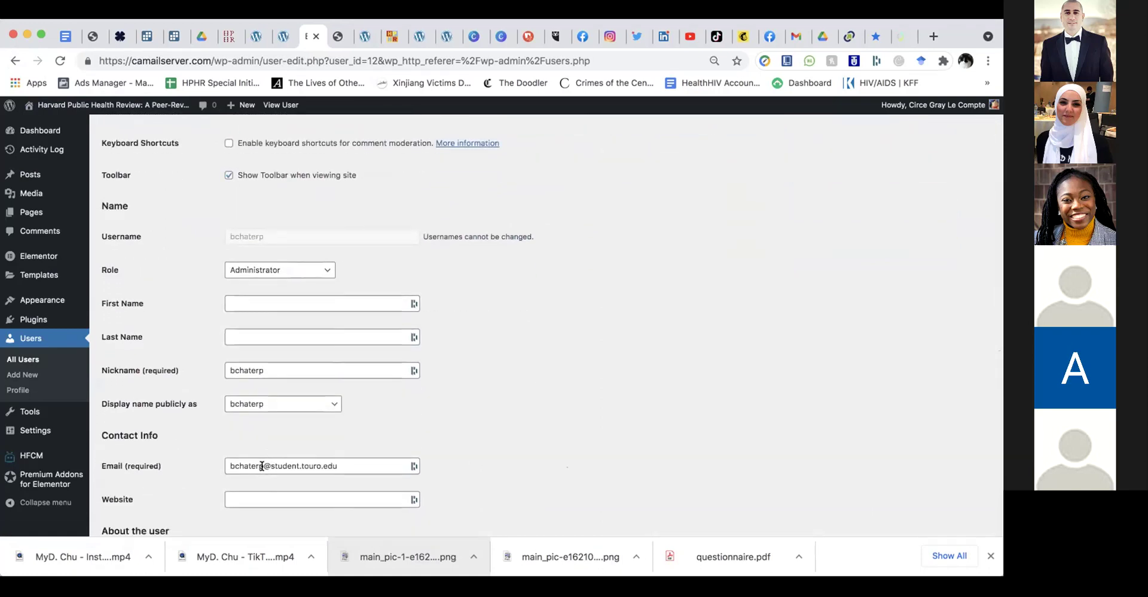
left_click(15, 60)
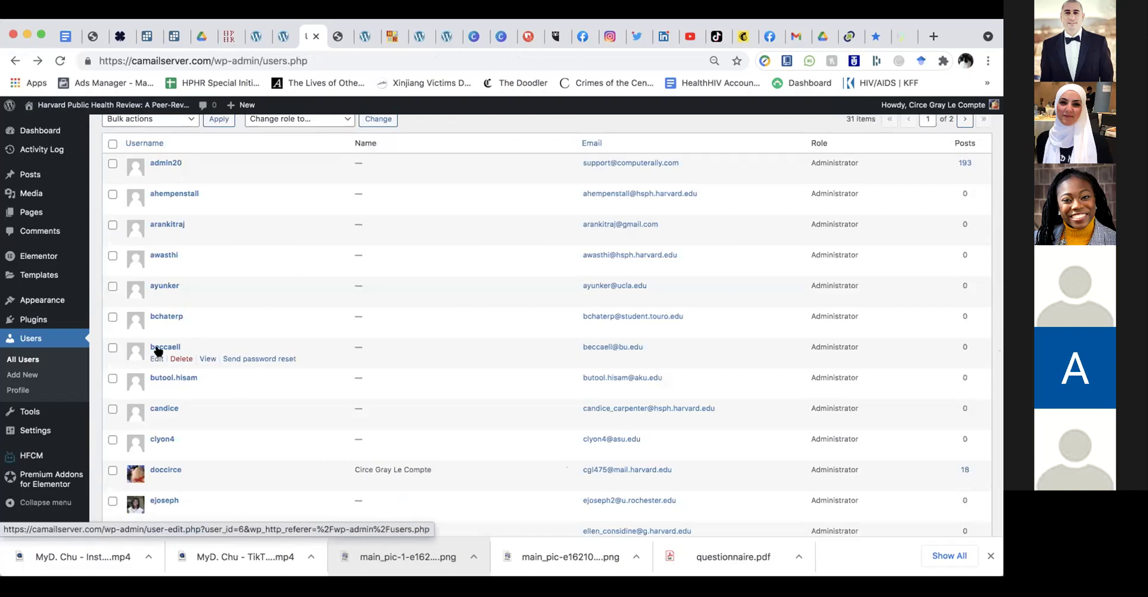
scroll(158, 351, "down", 2)
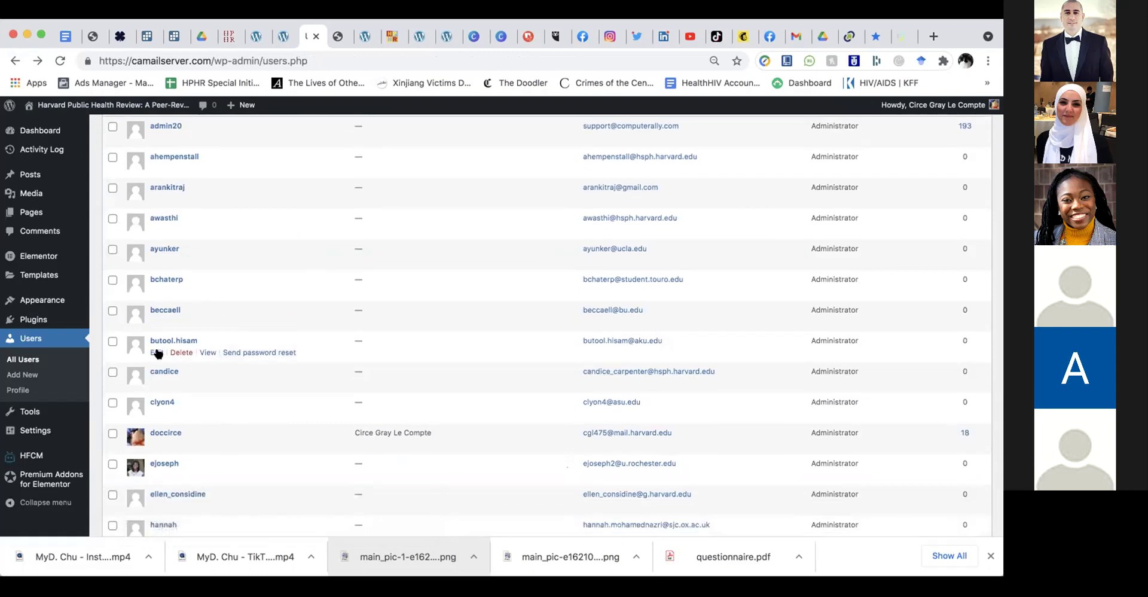
scroll(161, 402, "down", 2)
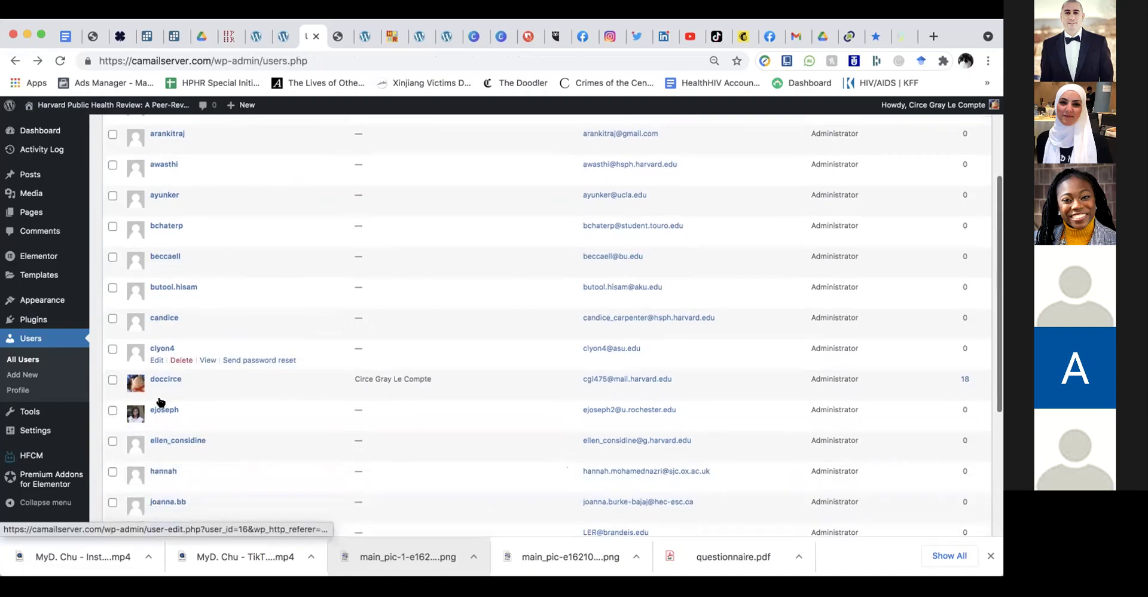
scroll(160, 402, "down", 1)
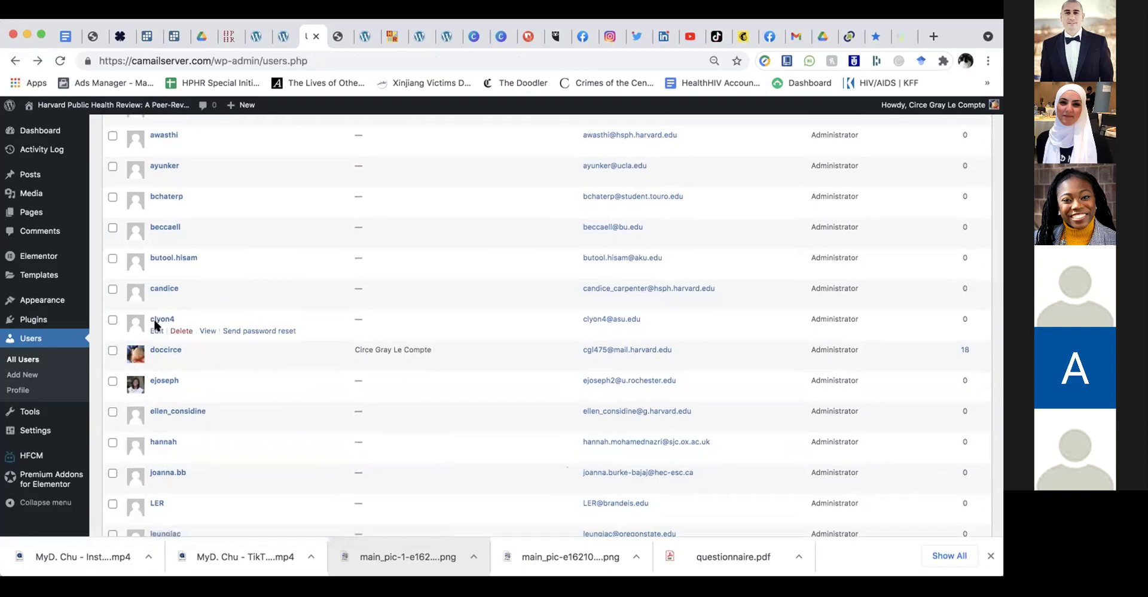
scroll(156, 323, "down", 2)
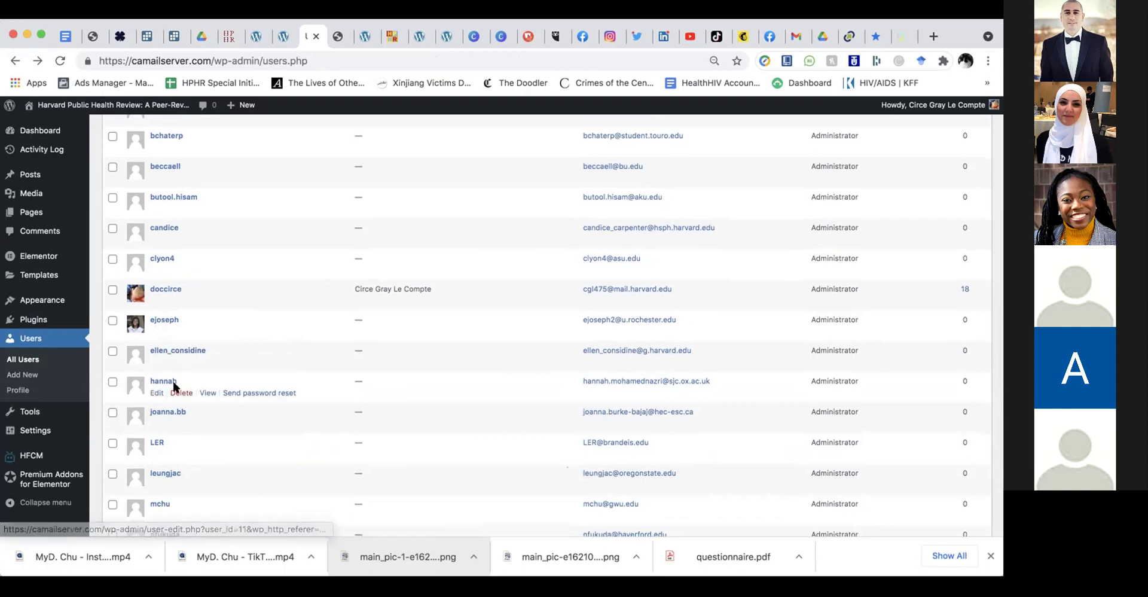
scroll(179, 410, "down", 2)
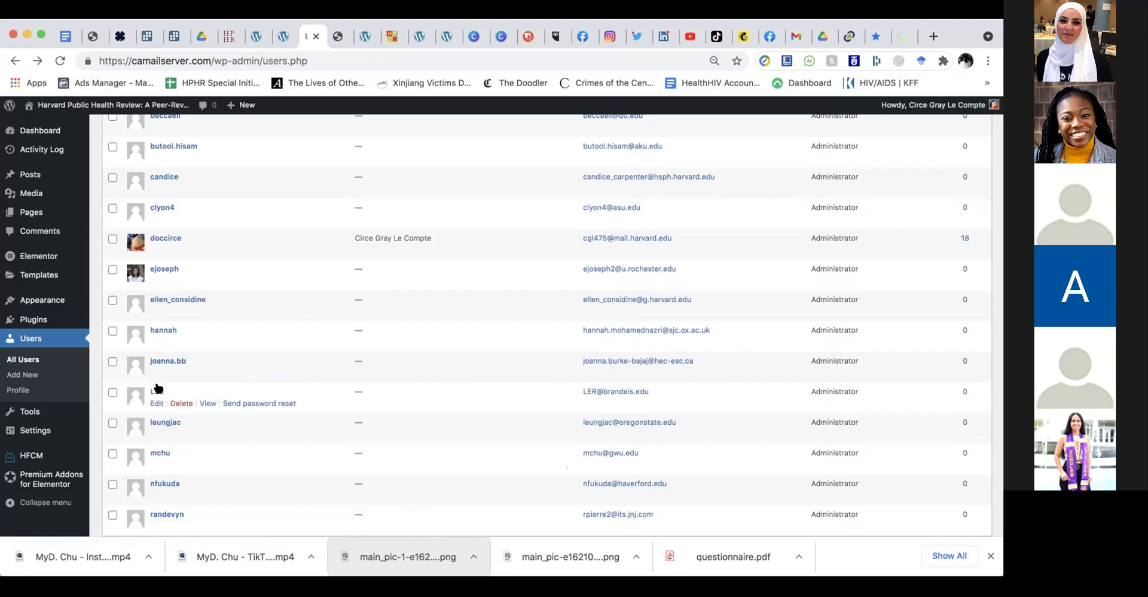
scroll(156, 389, "down", 2)
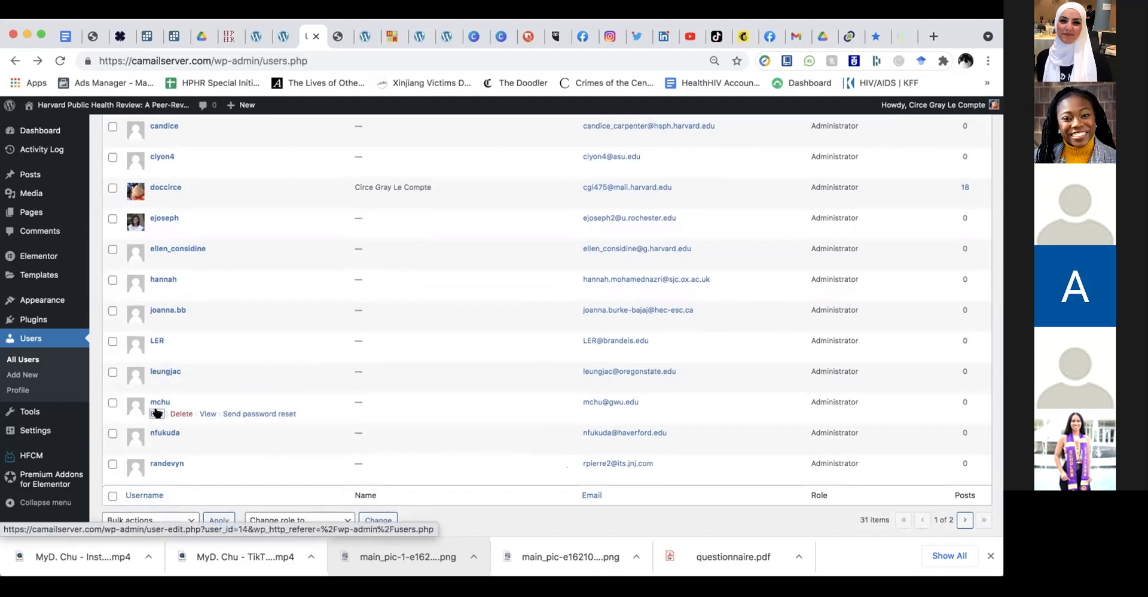
left_click(156, 414)
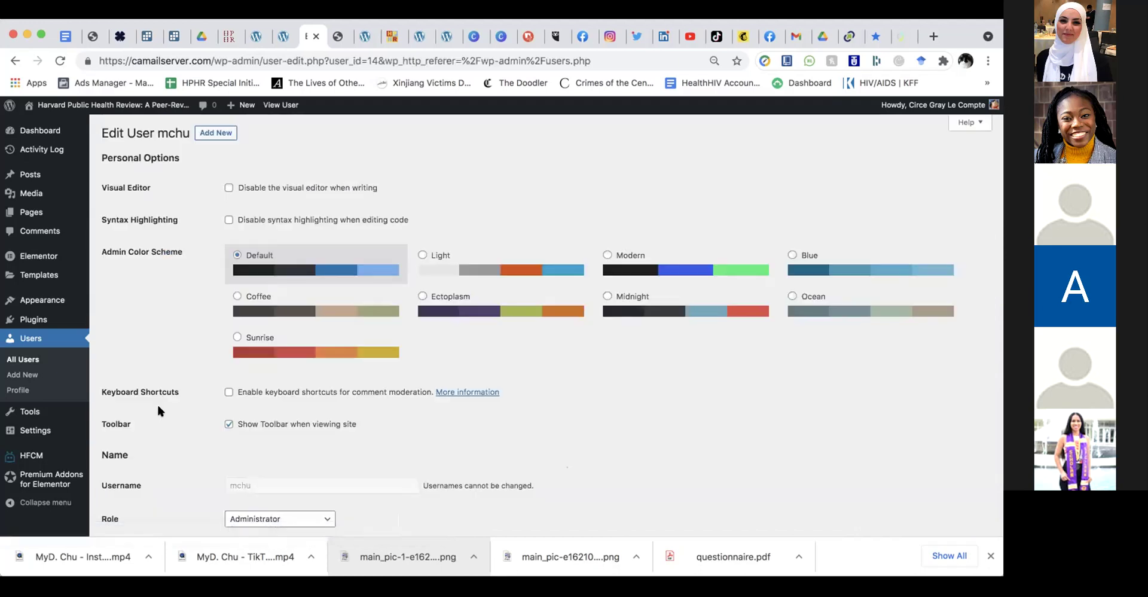
scroll(164, 392, "down", 3)
left_click(15, 60)
scroll(205, 422, "down", 1)
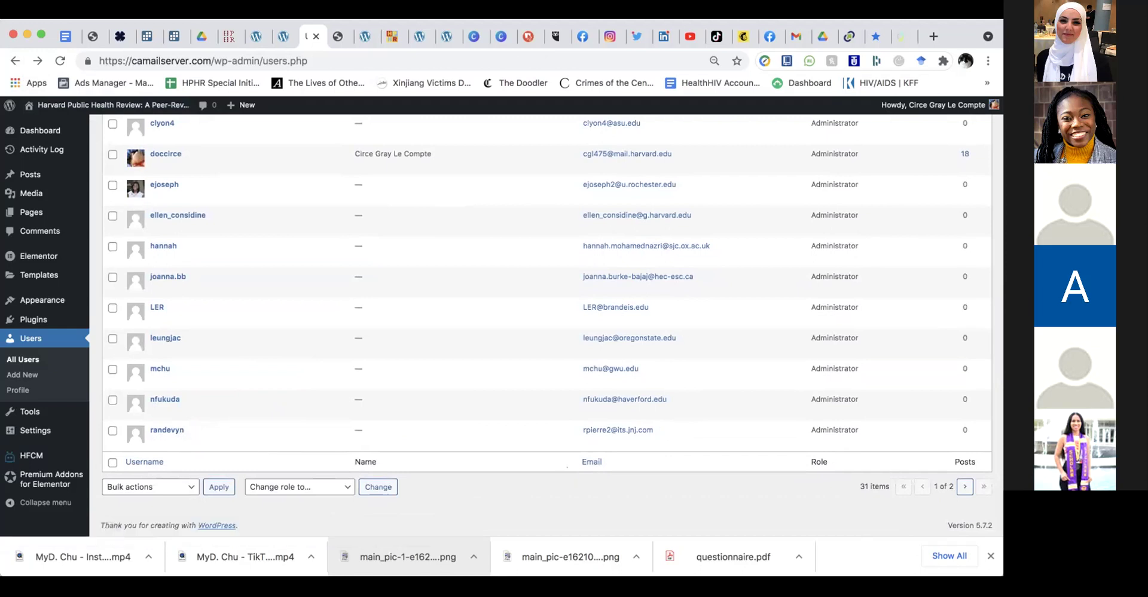
Look through page 2 of the Users list, then go back to page one
left_click(964, 485)
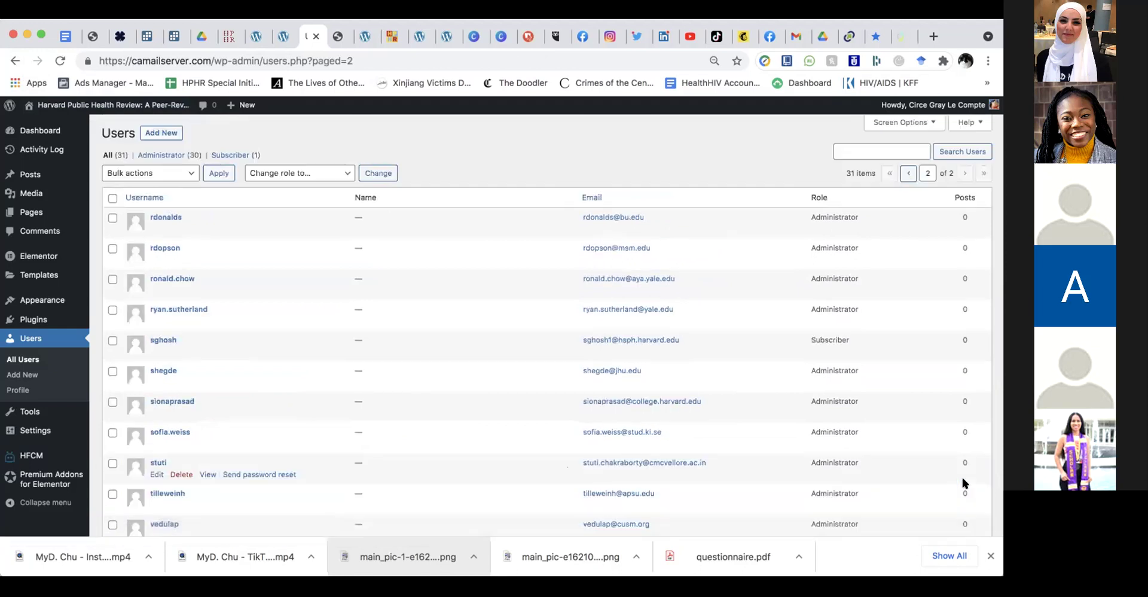
scroll(244, 321, "down", 3)
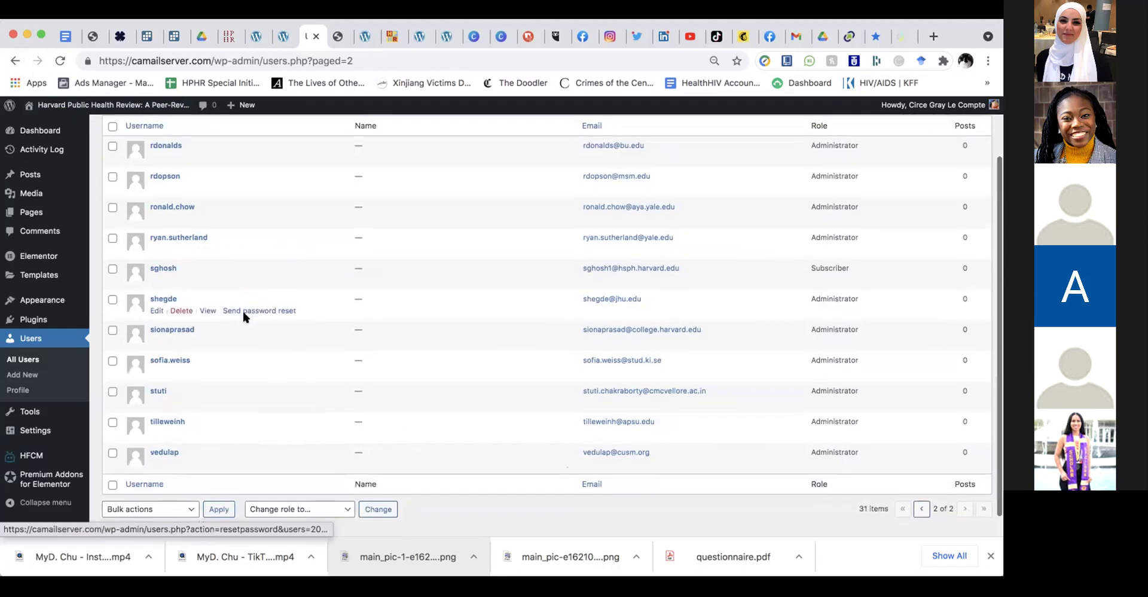
scroll(243, 310, "up", 3)
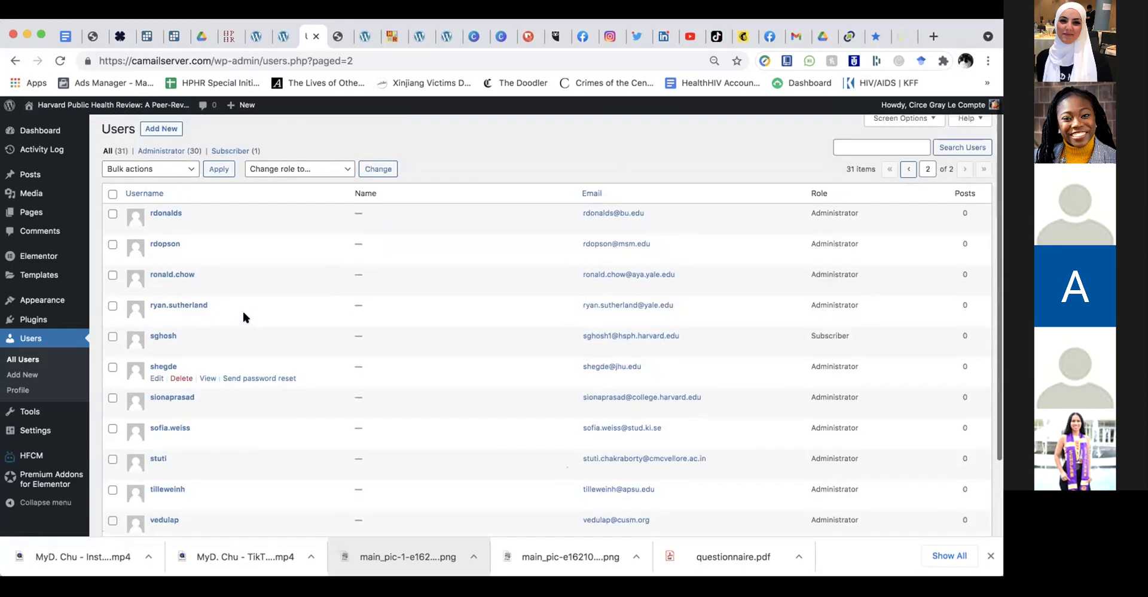
scroll(243, 313, "down", 1)
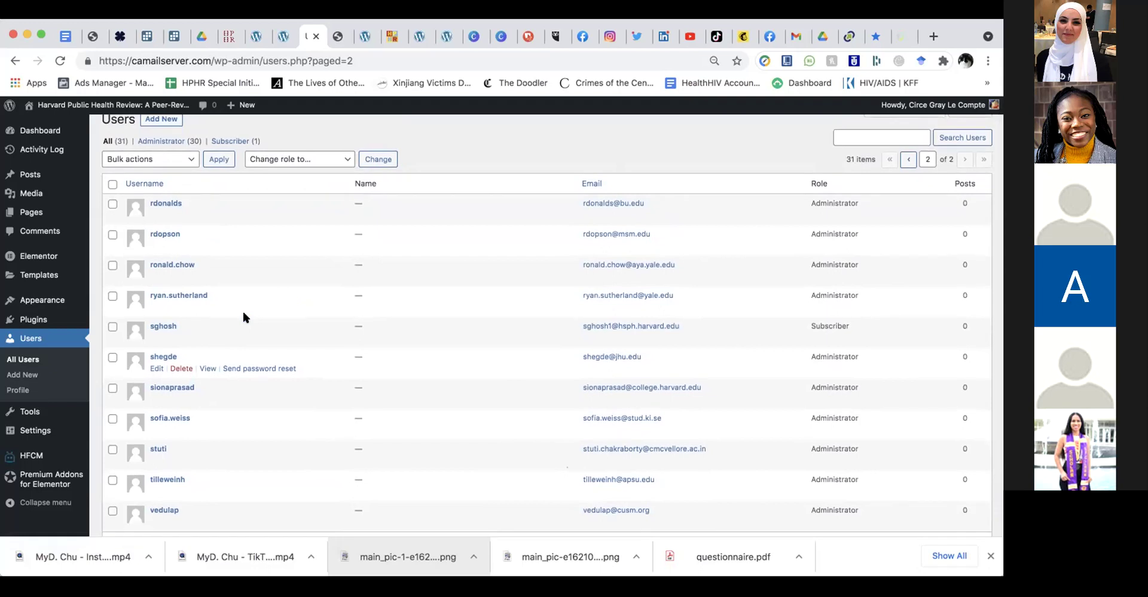
scroll(243, 314, "down", 1)
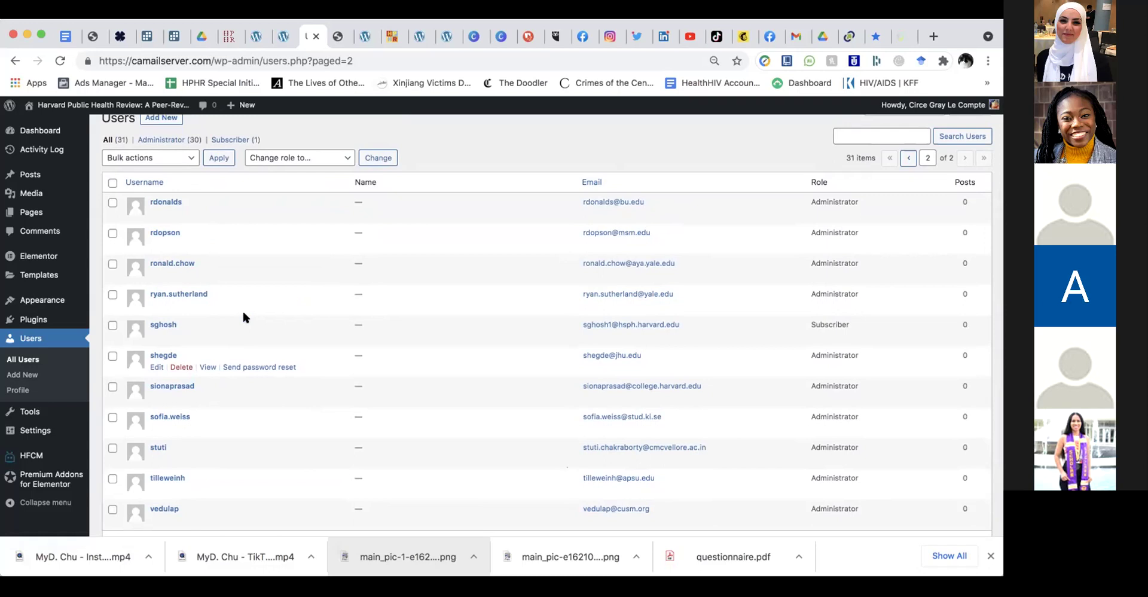
scroll(243, 313, "down", 2)
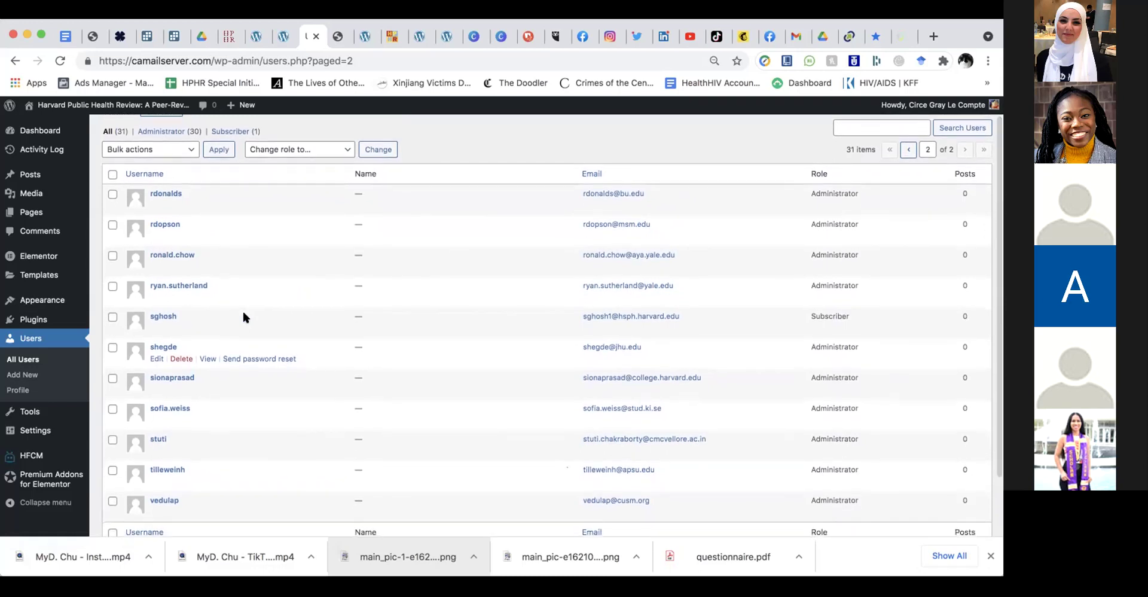
scroll(244, 313, "down", 1)
left_click(9, 59)
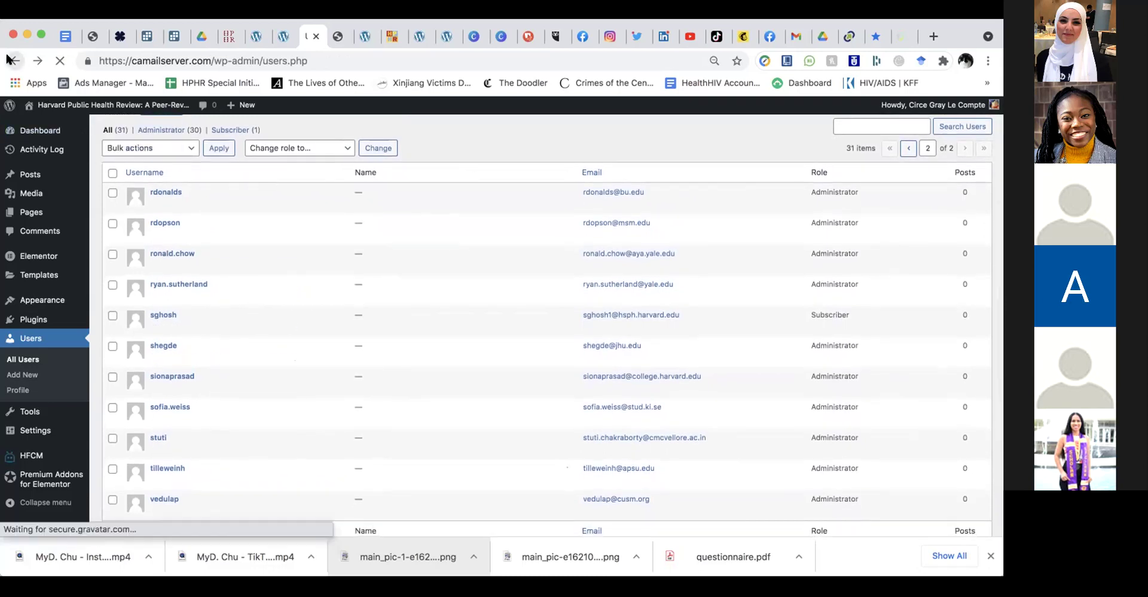
scroll(251, 344, "up", 1)
scroll(258, 351, "up", 1)
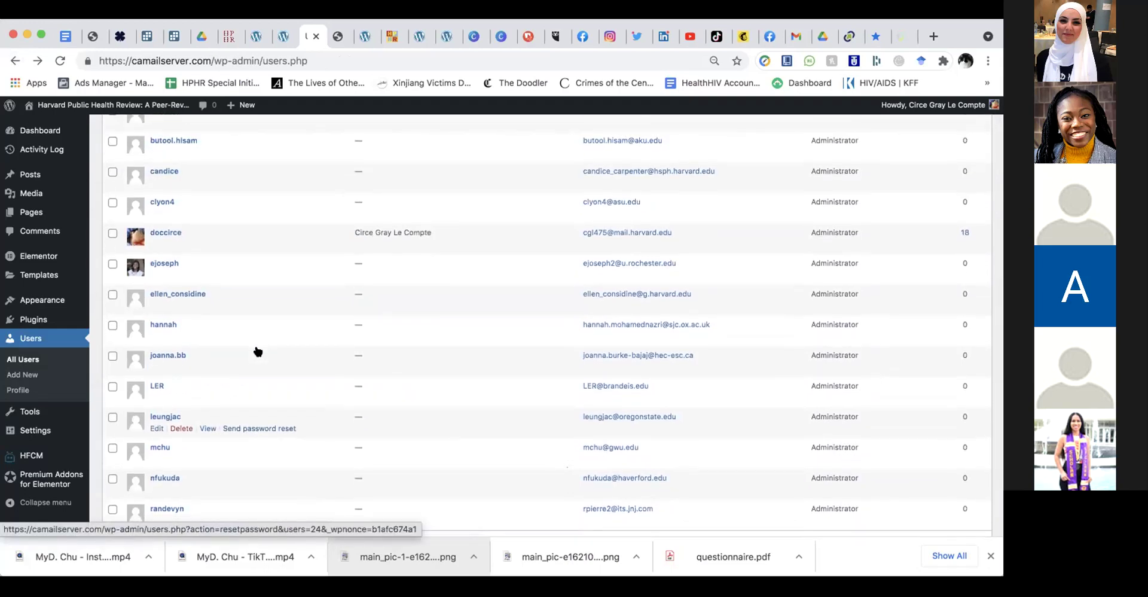
scroll(257, 352, "down", 1)
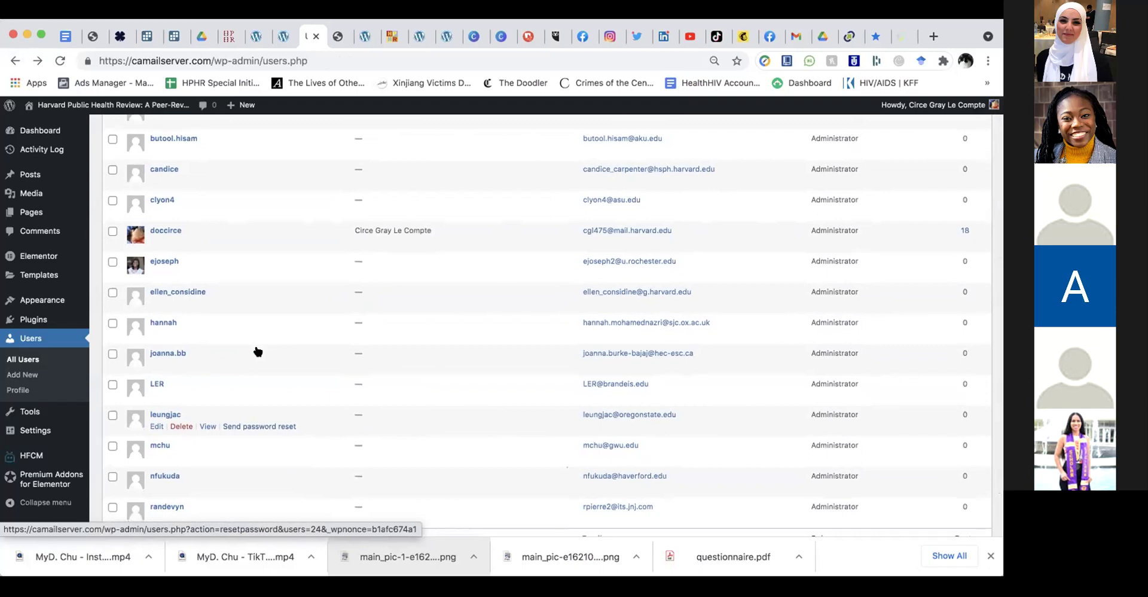
scroll(258, 351, "down", 1)
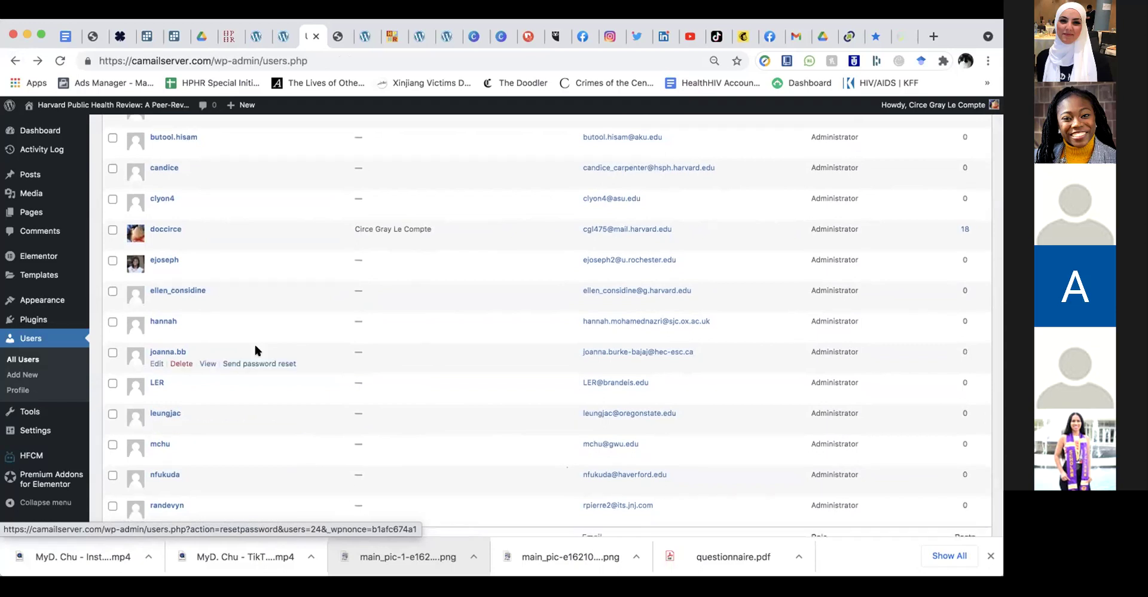
scroll(257, 351, "up", 5)
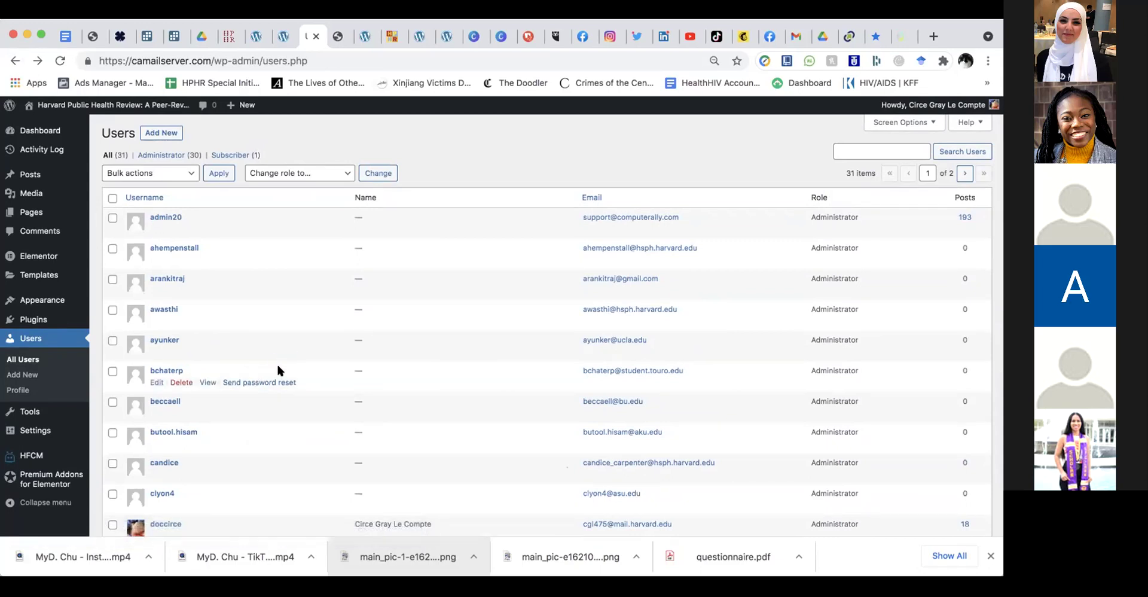
scroll(277, 366, "down", 3)
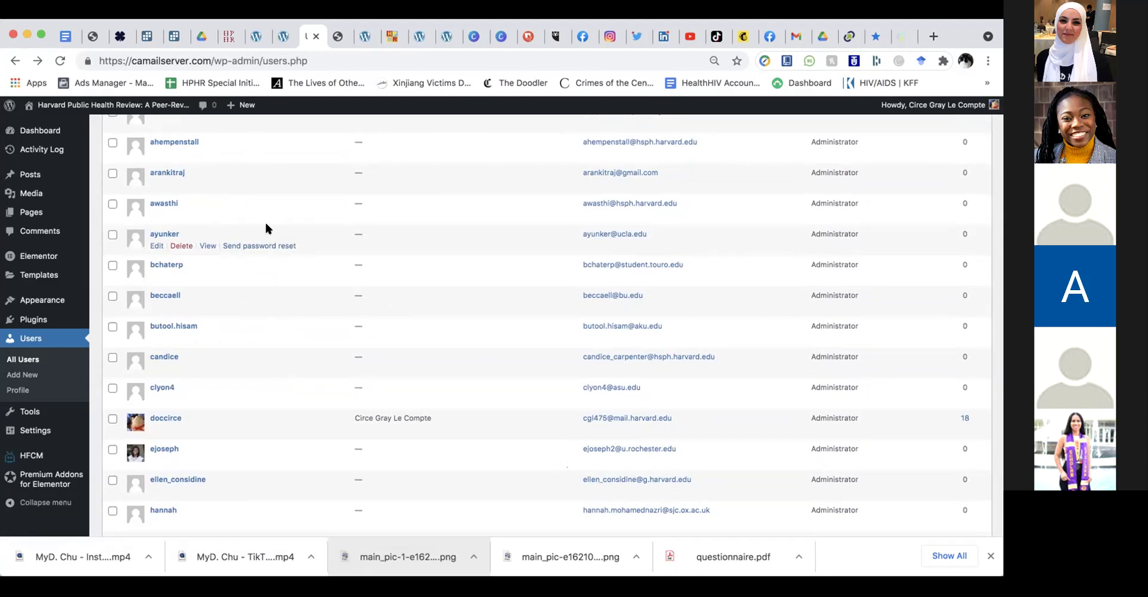
mouse_move(45, 478)
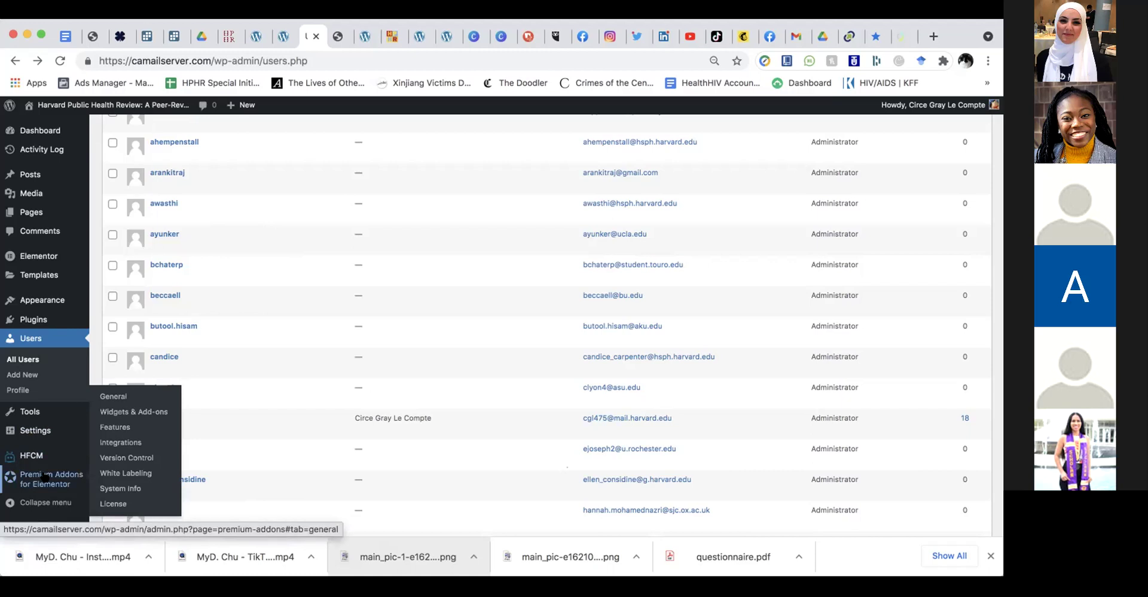
Revisit the previous user profile and Dashboard Home, then open the 237-post Posts list
left_click(17, 60)
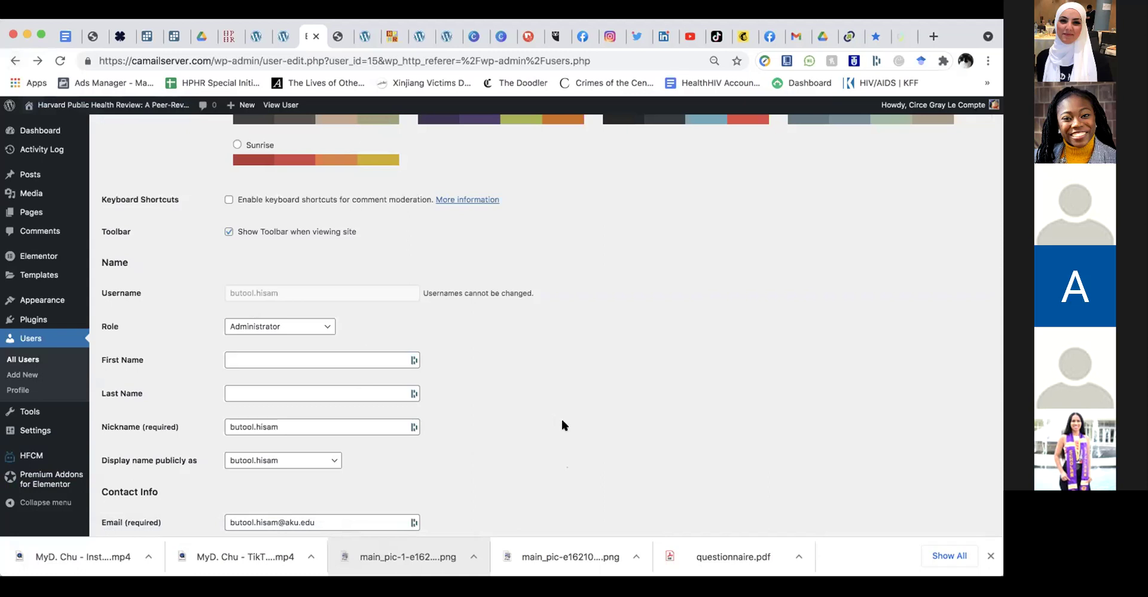
scroll(562, 425, "down", 2)
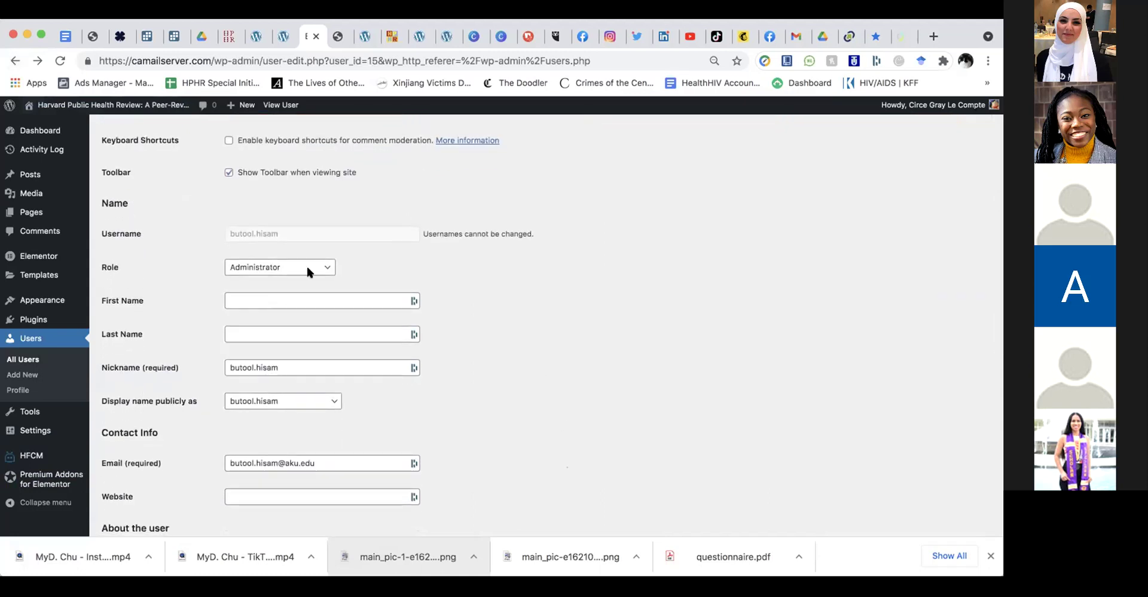
left_click(51, 132)
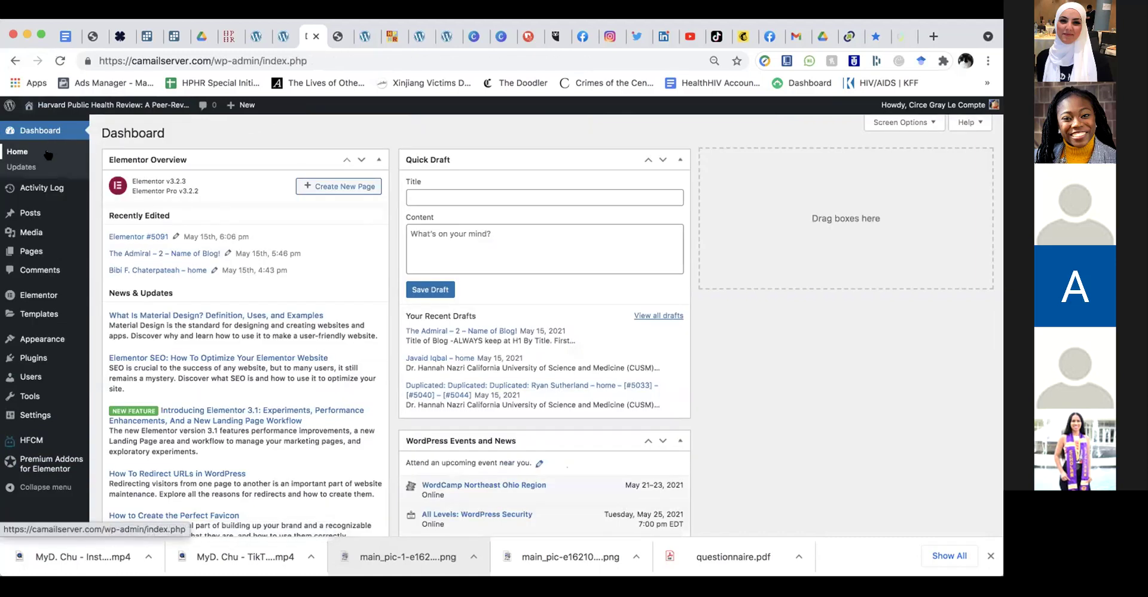
left_click(48, 155)
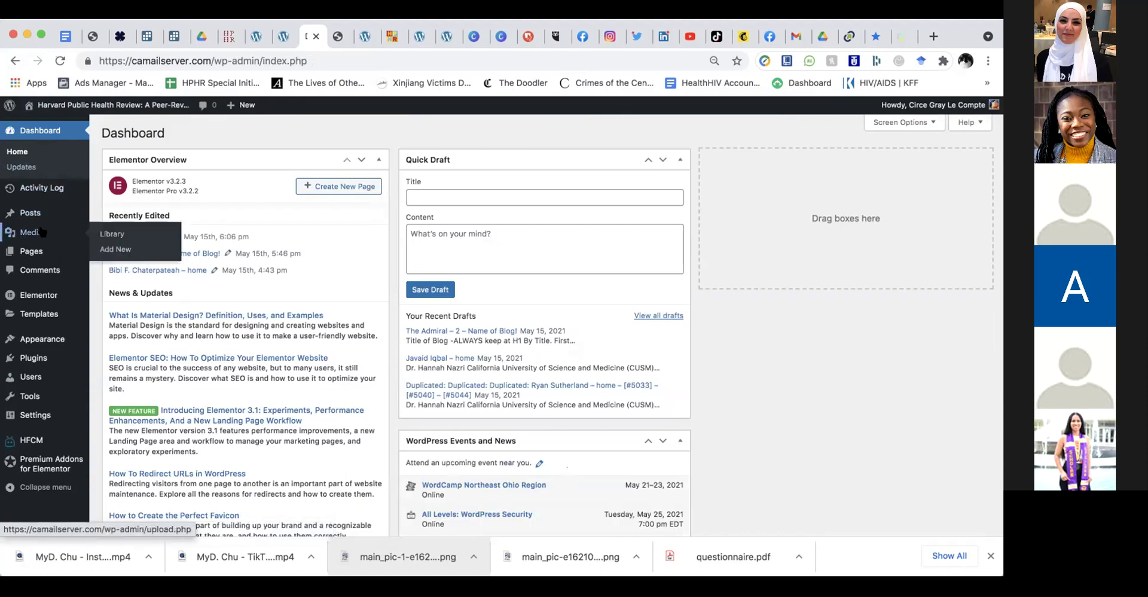
mouse_move(37, 216)
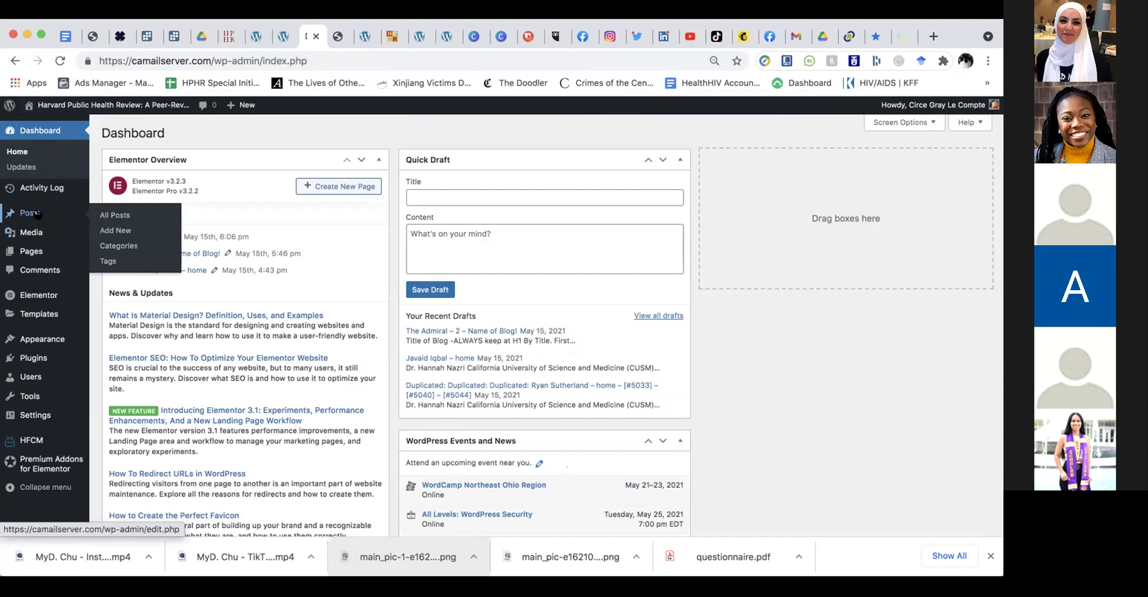
left_click(37, 214)
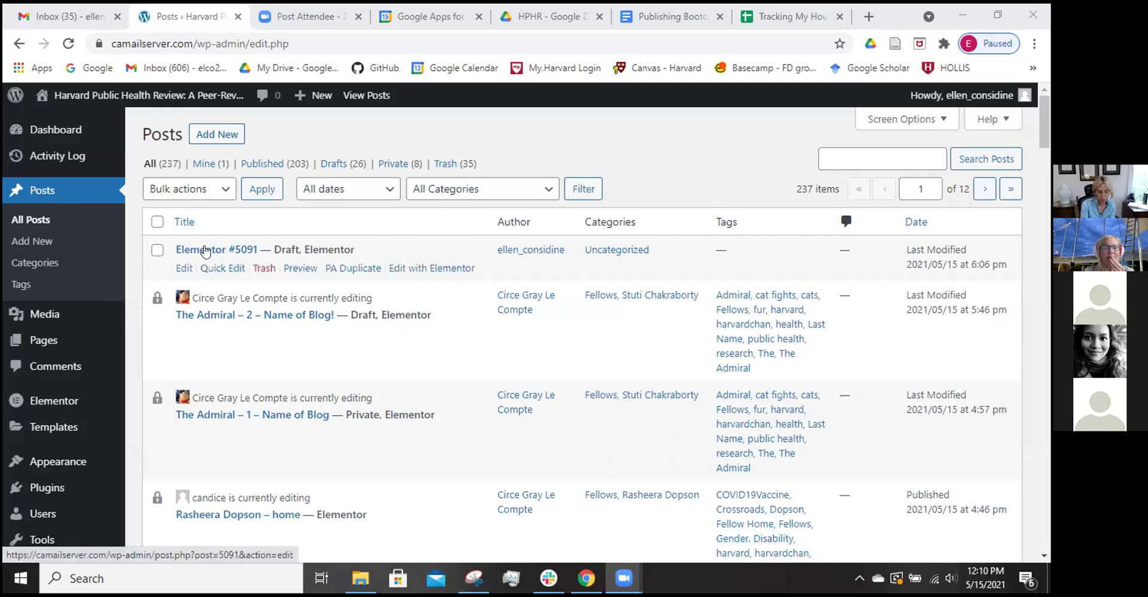
left_click(405, 271)
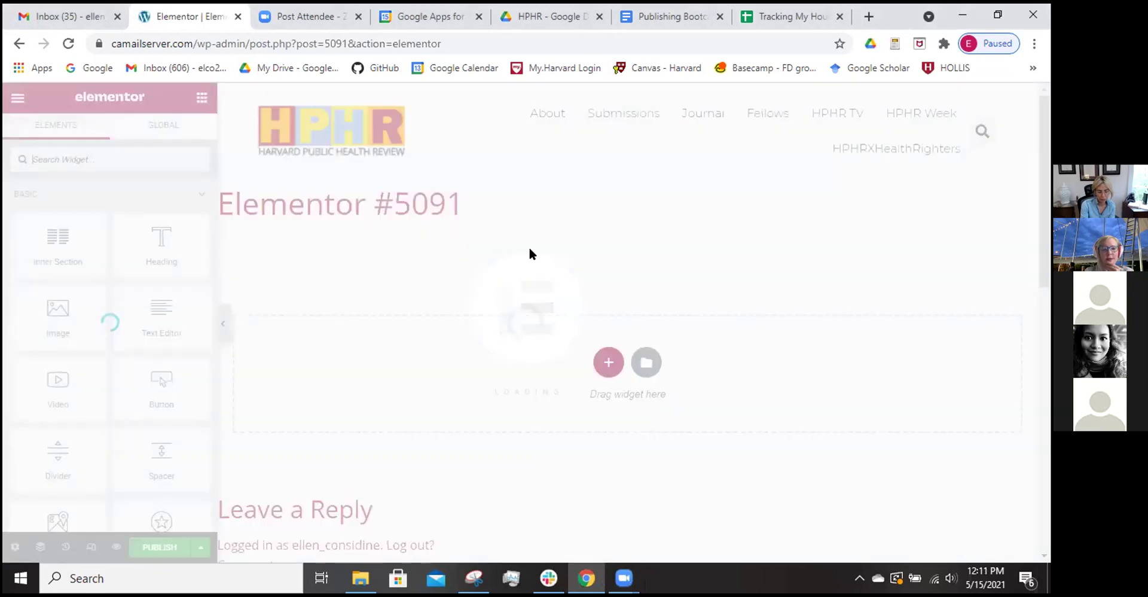
mouse_move(1044, 202)
left_mouse_down()
mouse_move(1048, 364)
mouse_move(1041, 184)
left_mouse_up()
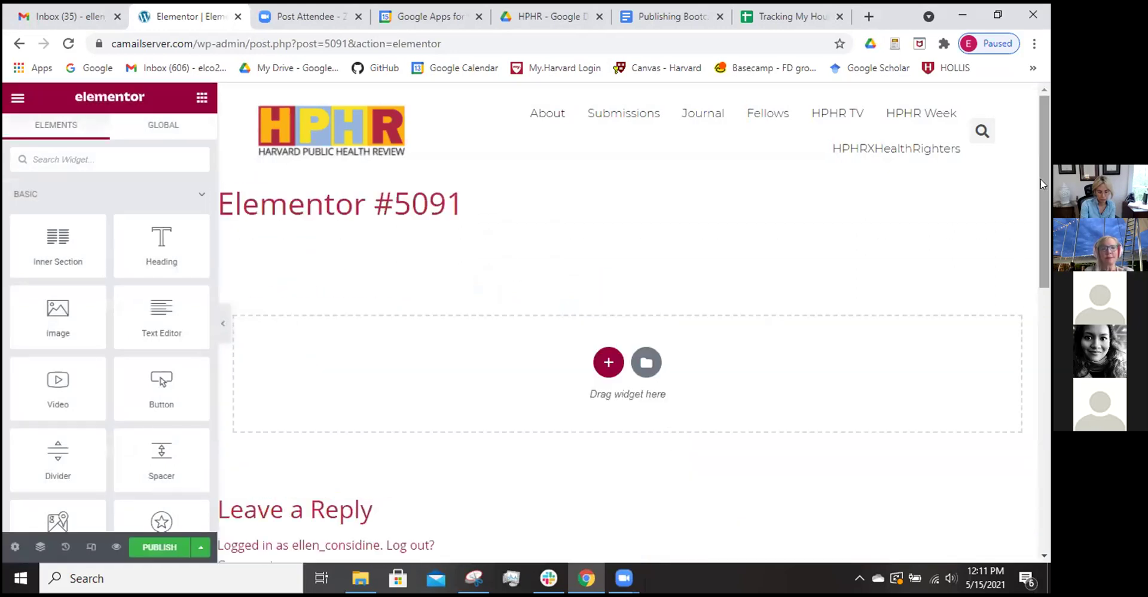
left_click(19, 43)
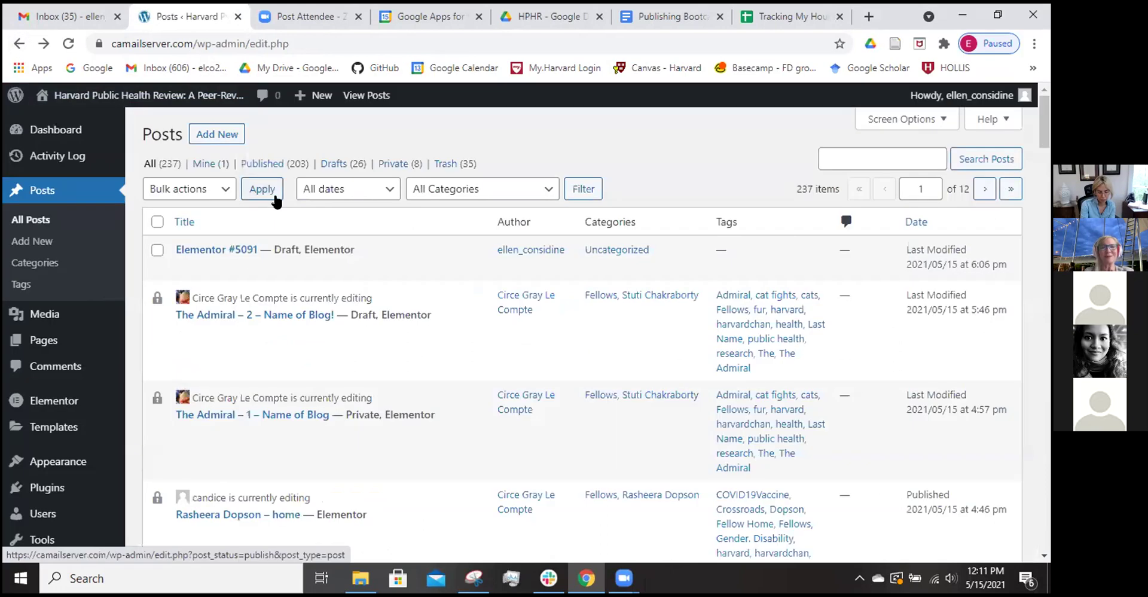
Trash the empty Elementor #5091 draft and open the Saved Templates page
left_click(258, 269)
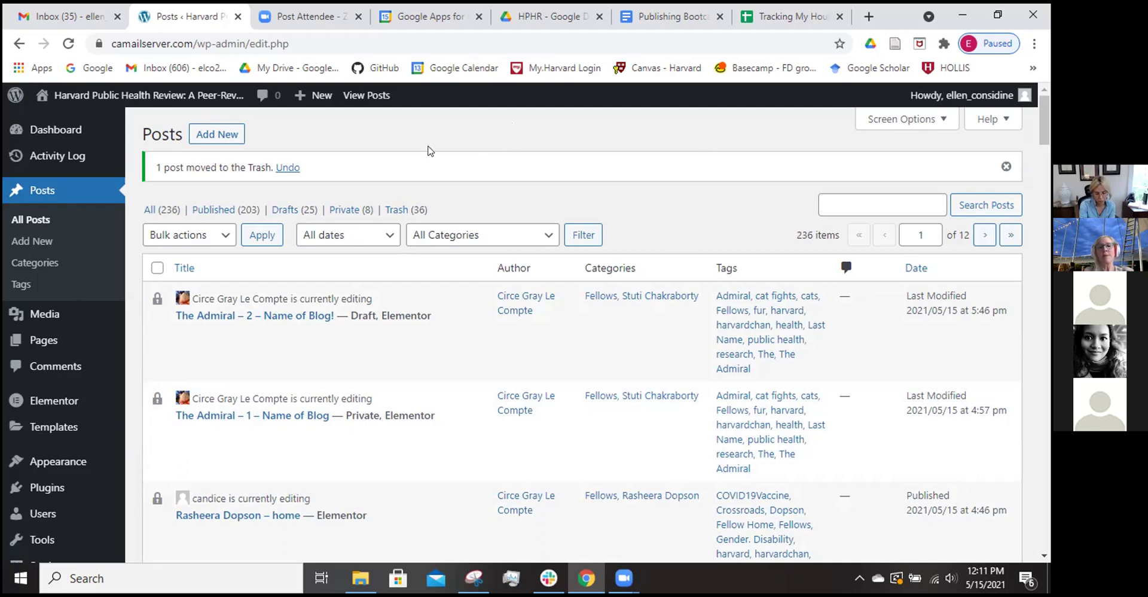
left_click(61, 429)
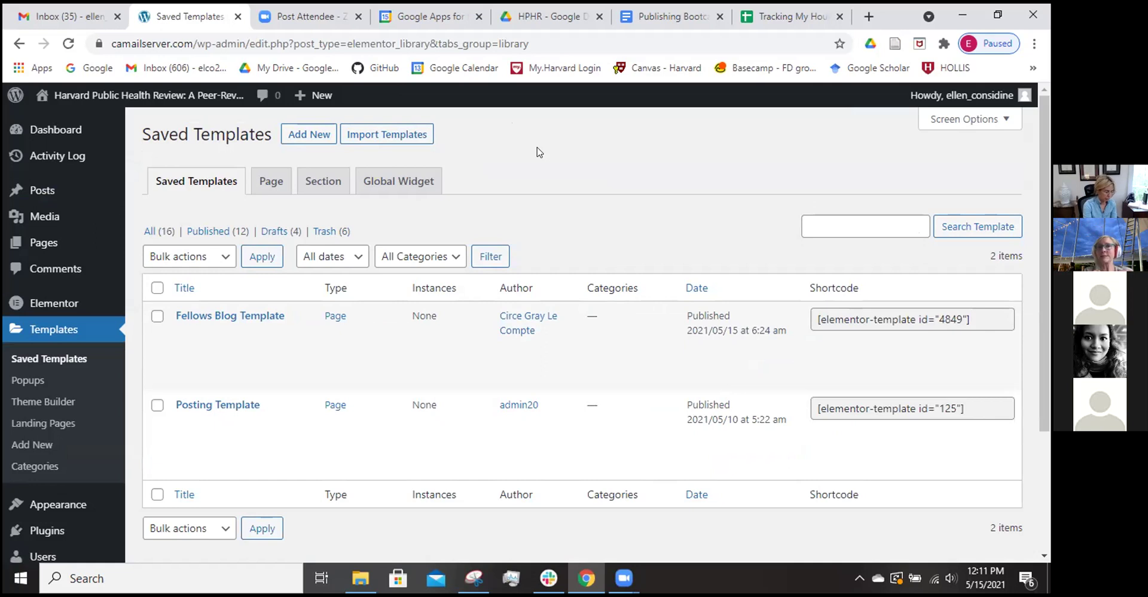
Return from Saved Templates to All Posts, now back to 236 posts
mouse_move(222, 317)
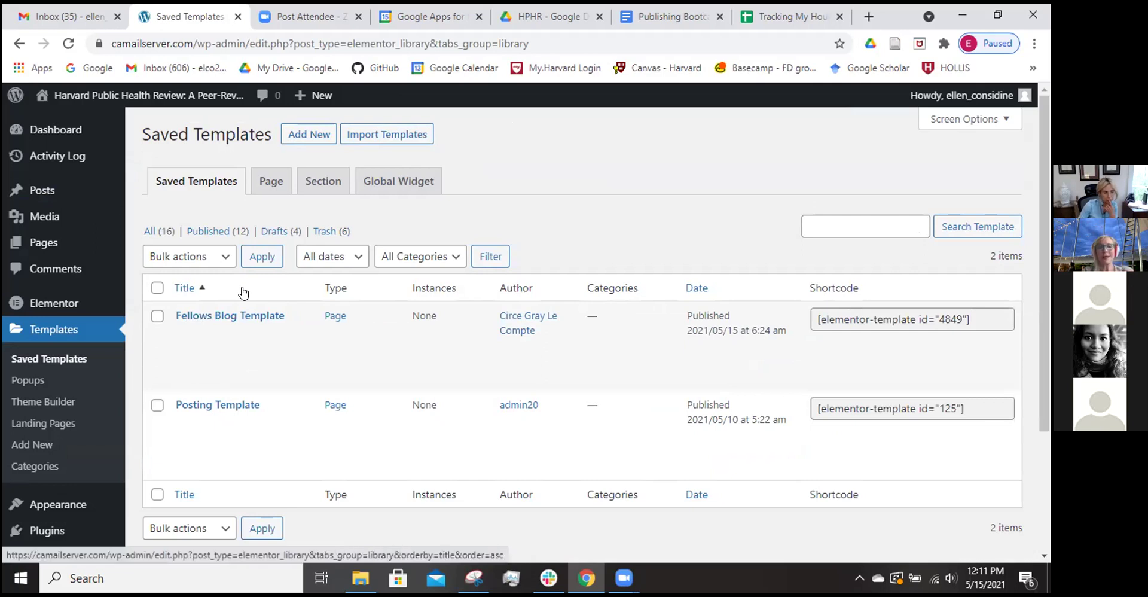
left_click(48, 191)
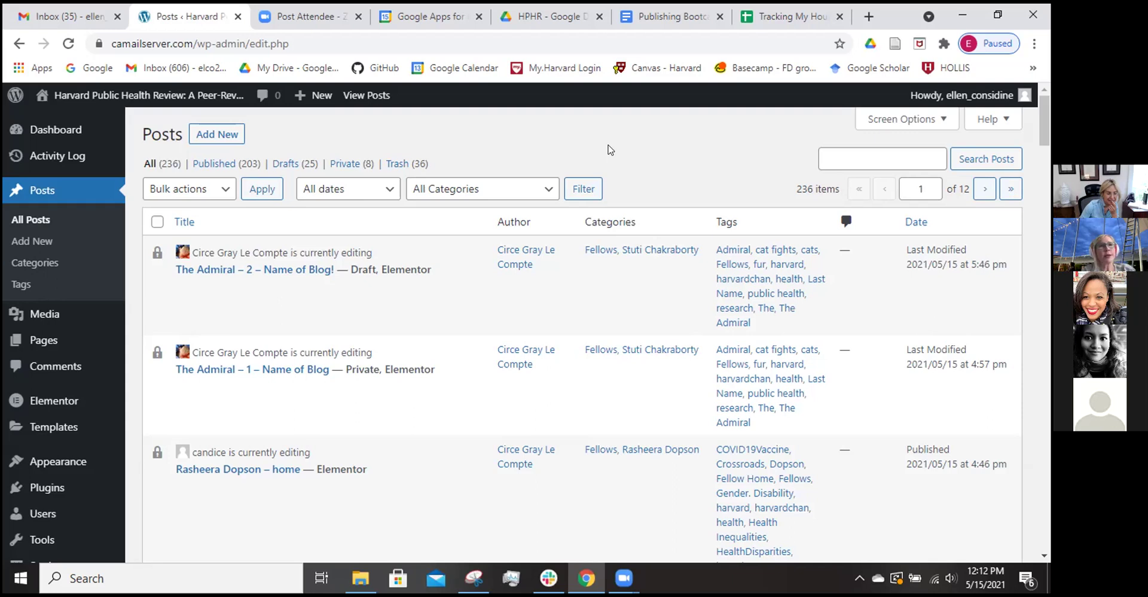
mouse_move(293, 380)
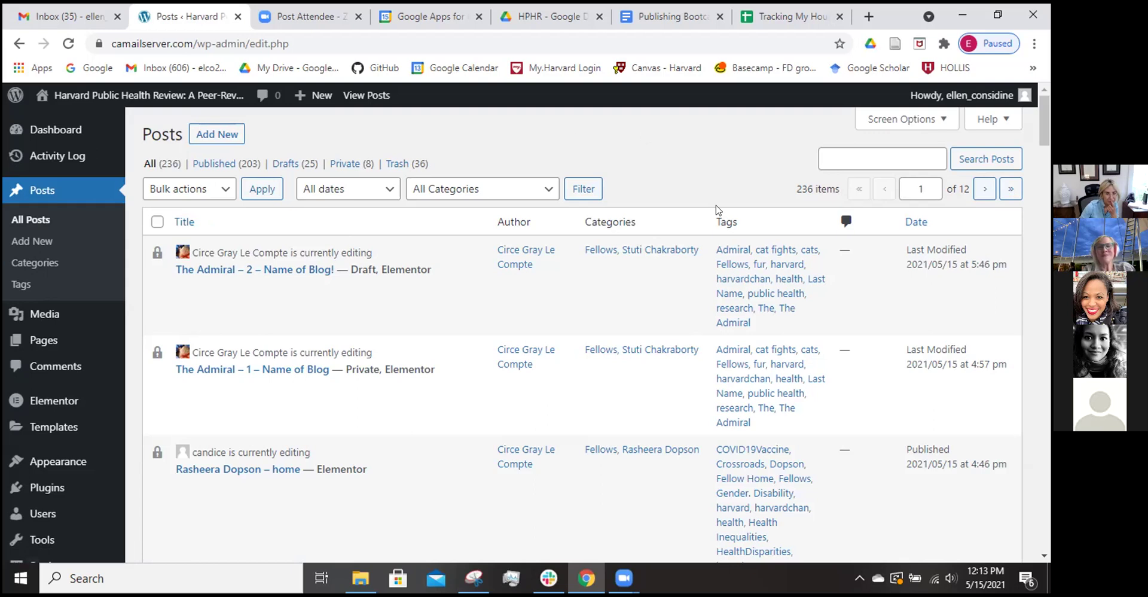
mouse_move(412, 281)
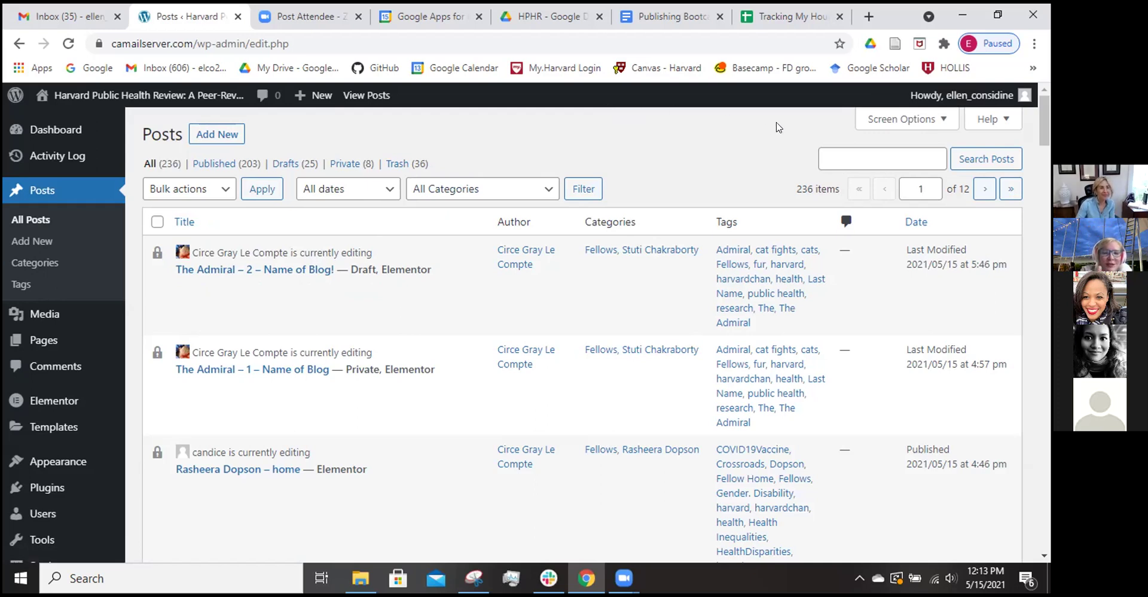
mouse_move(503, 491)
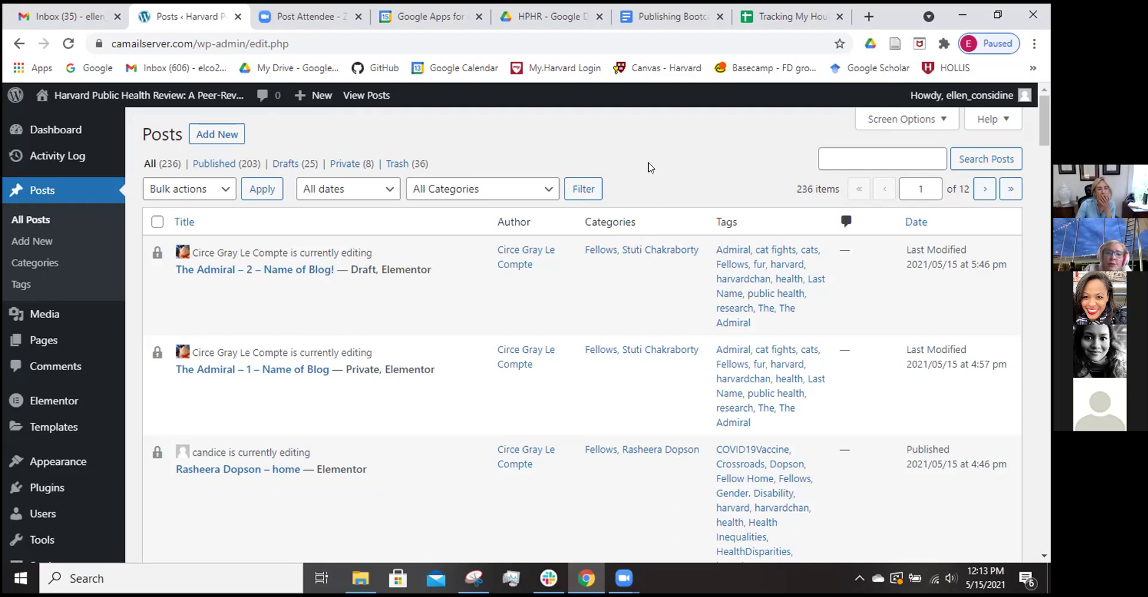
mouse_move(1040, 116)
left_mouse_down()
mouse_move(1042, 359)
mouse_move(1046, 114)
left_mouse_up()
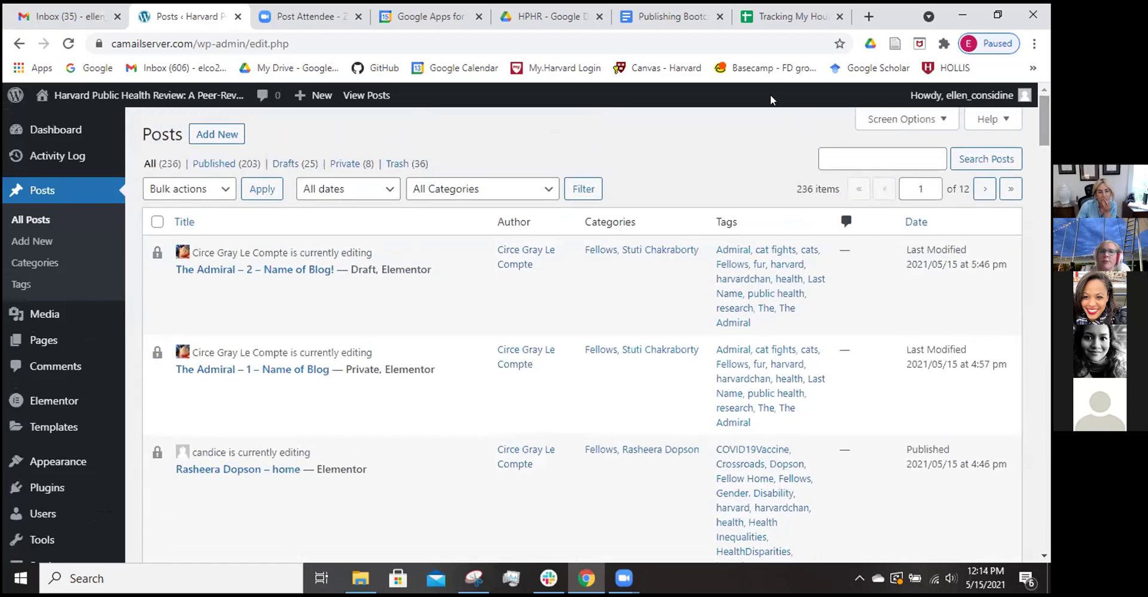
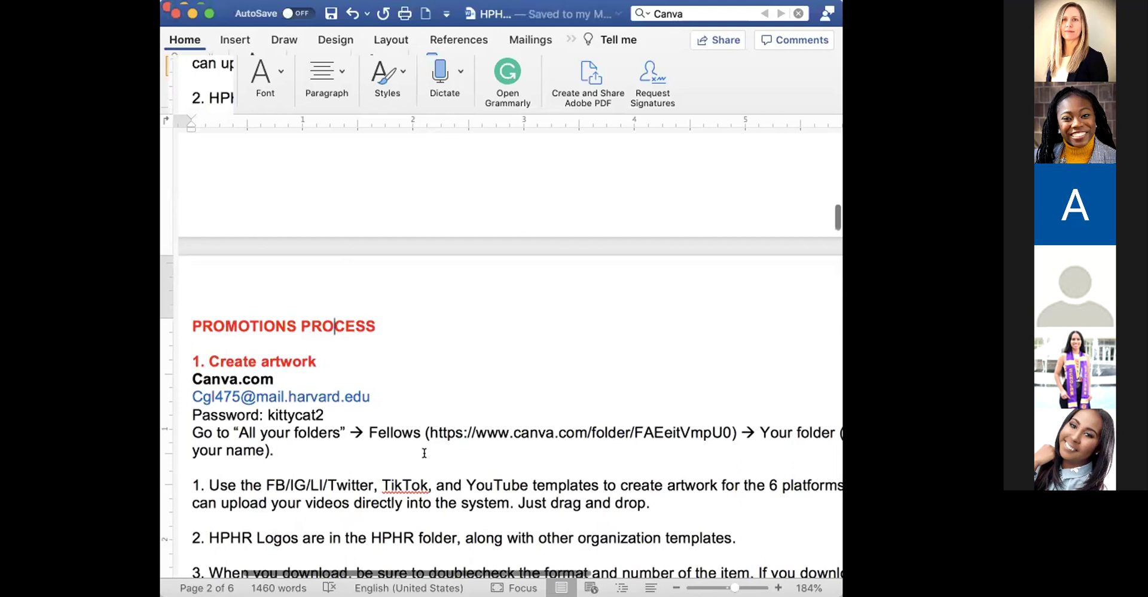
Briefly highlight the Canva login lines, then scroll down to the brand colour hex codes
scroll(424, 453, "down", 2)
scroll(425, 453, "down", 6)
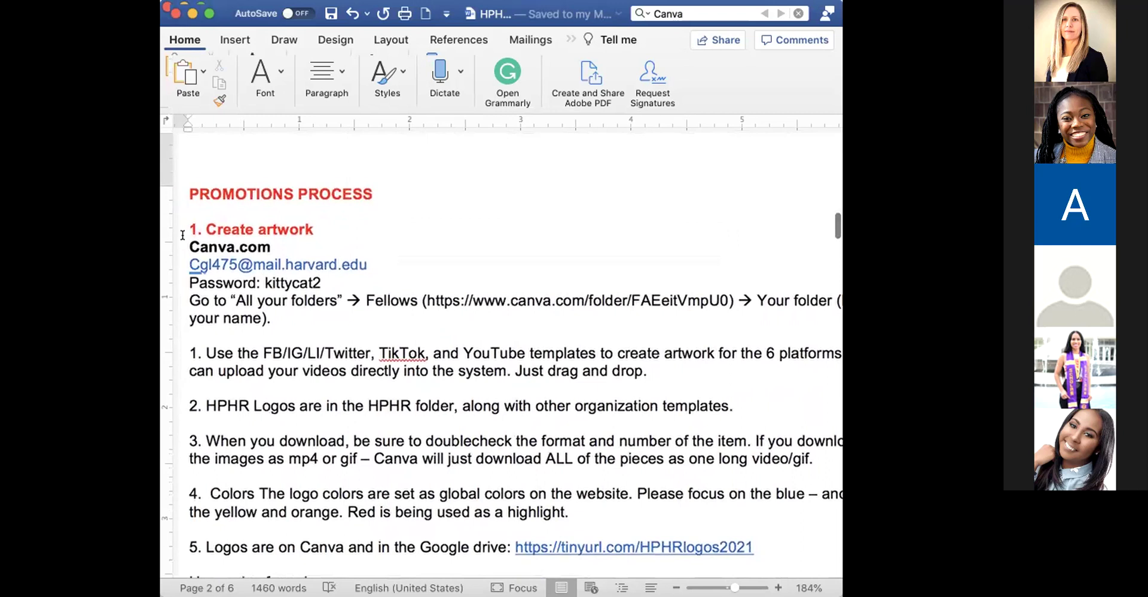
left_click_drag(190, 246, 285, 304)
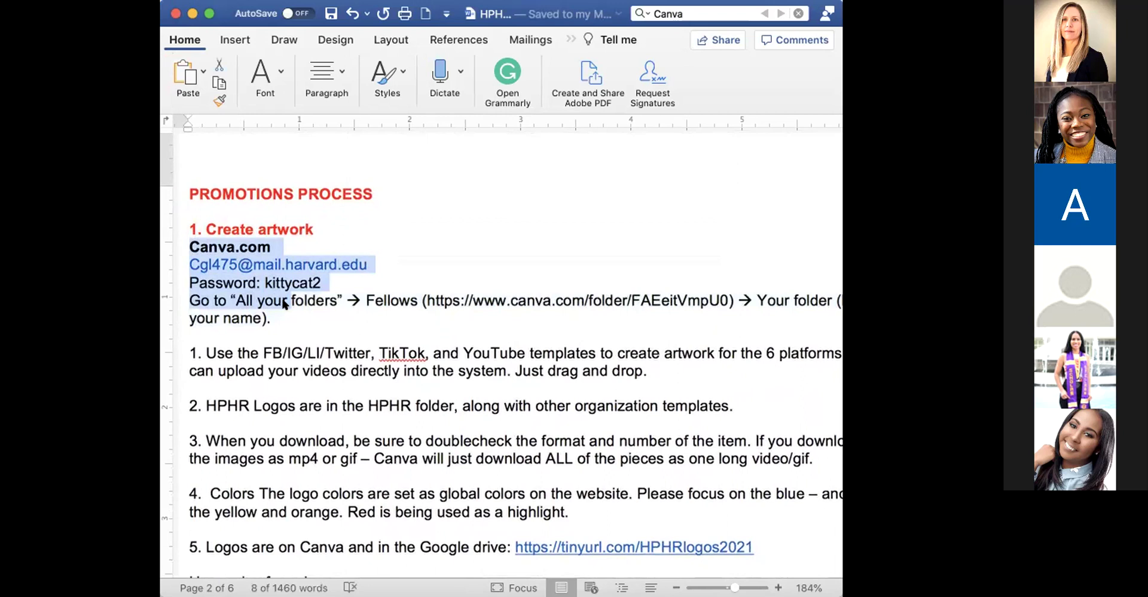
scroll(297, 332, "down", 2)
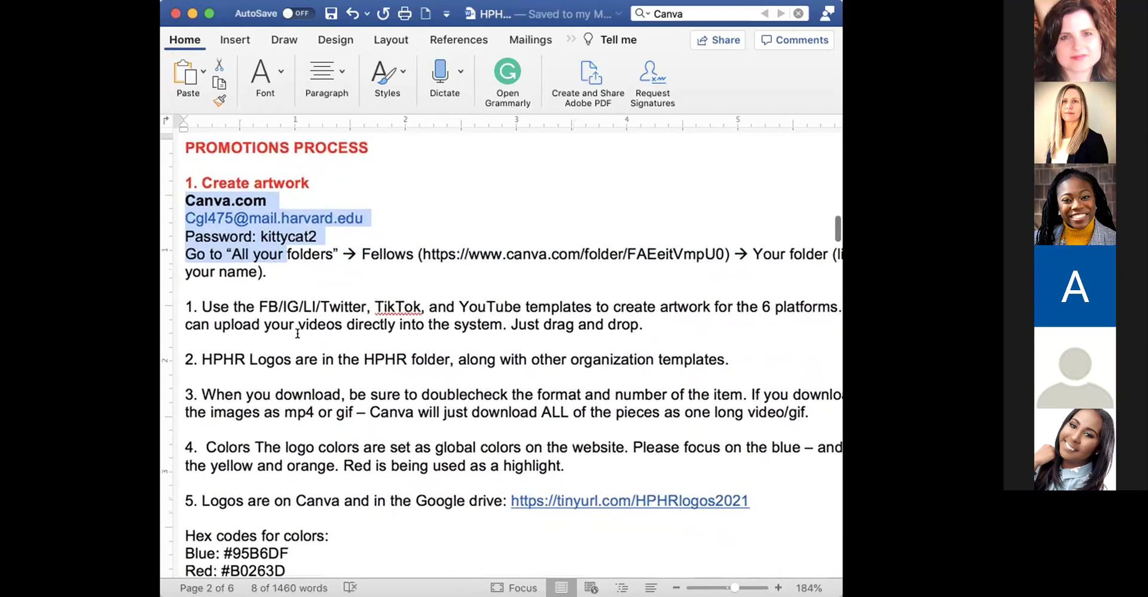
scroll(297, 333, "down", 2)
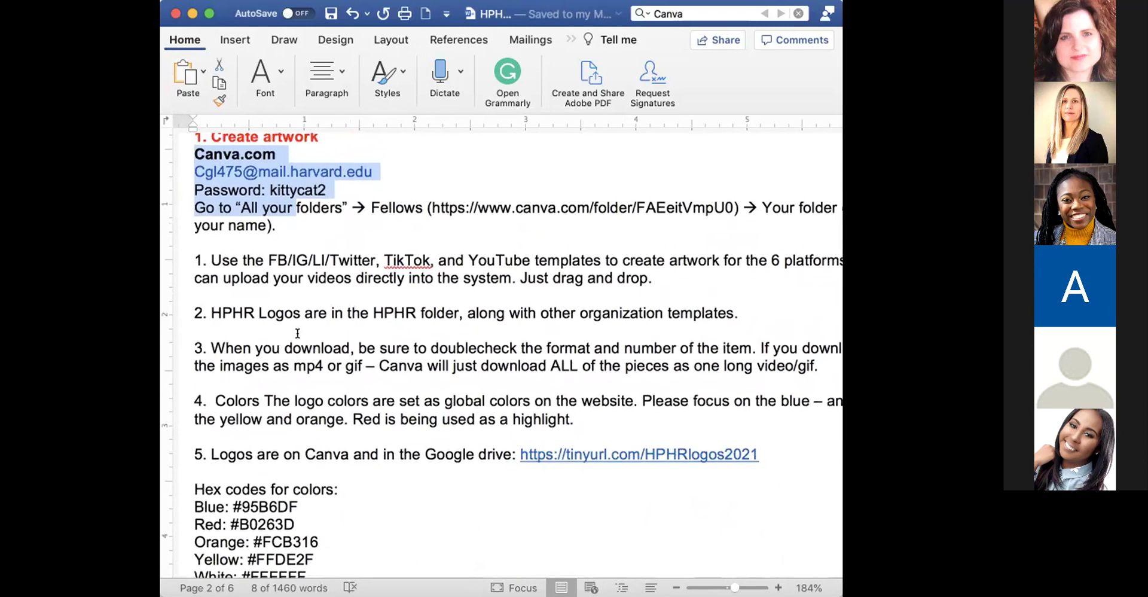
left_click(297, 333)
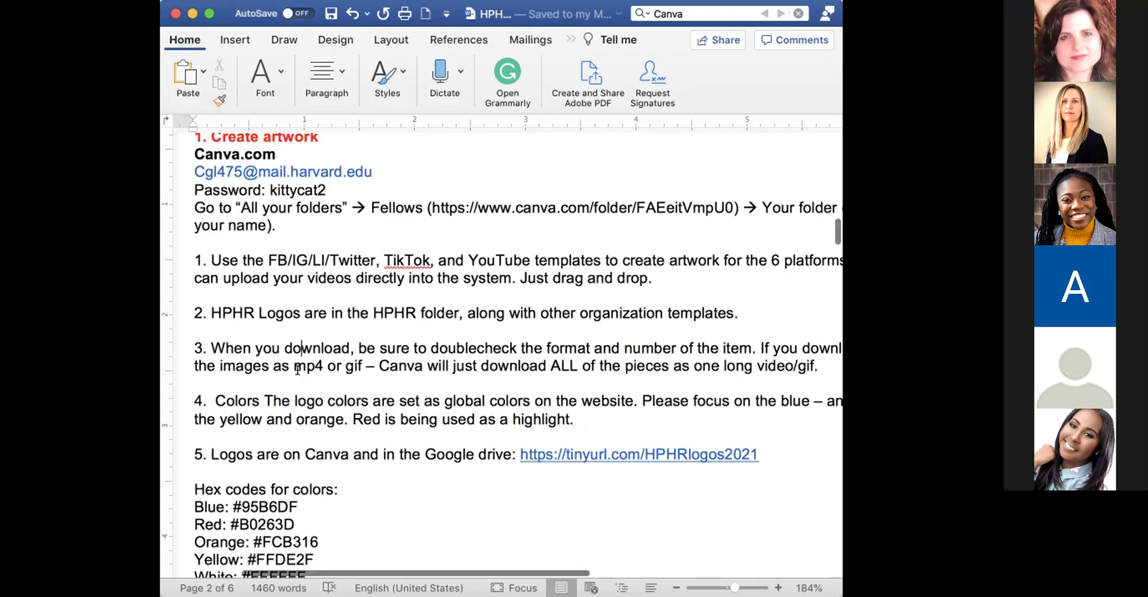
scroll(298, 369, "down", 5)
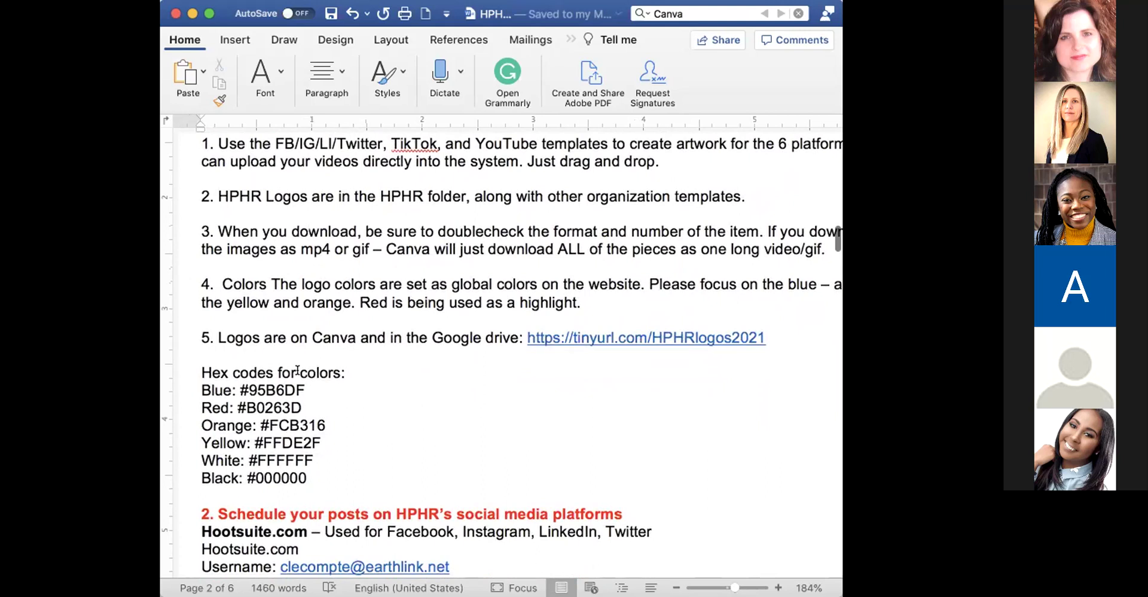
Scroll the Word guide down to the Hootsuite, YouTube and TikTok login instructions
scroll(297, 369, "down", 1)
scroll(297, 369, "down", 3)
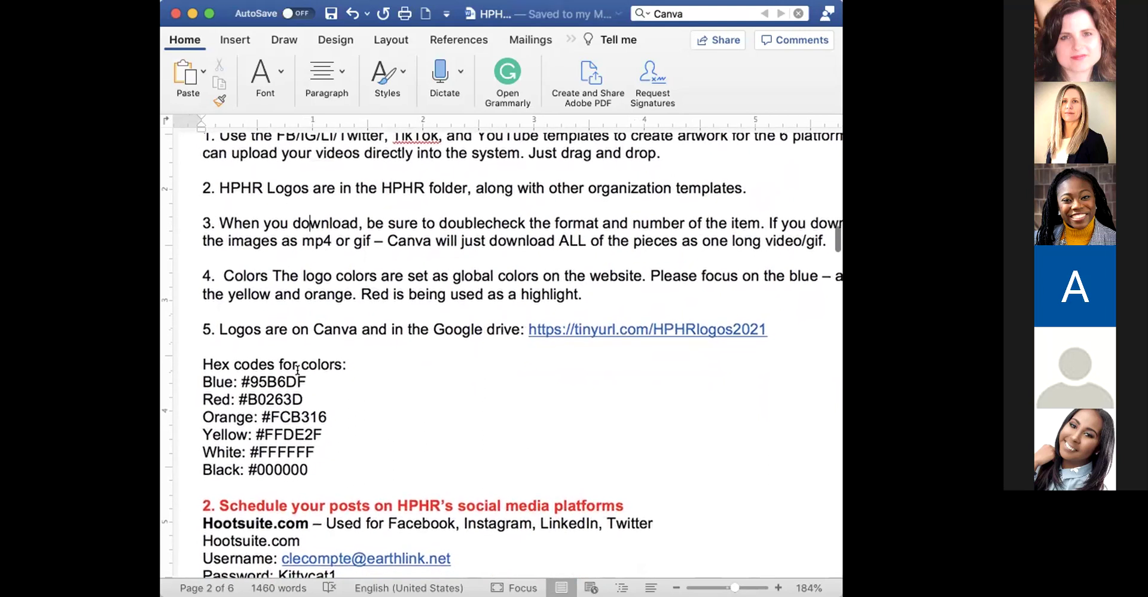
scroll(297, 369, "down", 1)
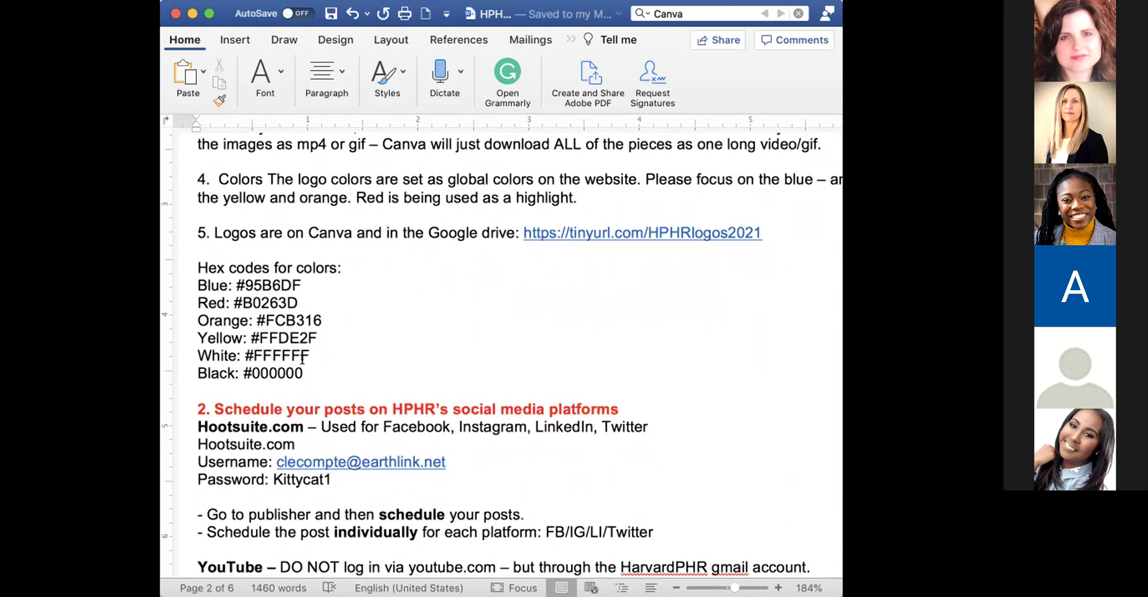
scroll(308, 359, "down", 5)
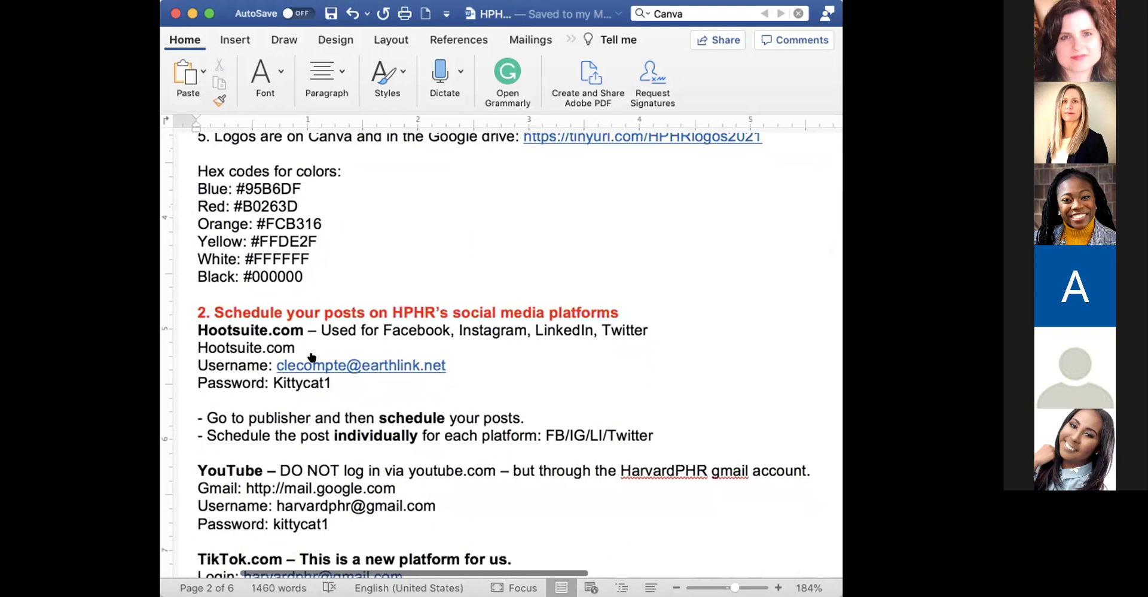
Scroll down to TikTok and MailChimp, back up to the hex codes, then down again
scroll(312, 358, "down", 1)
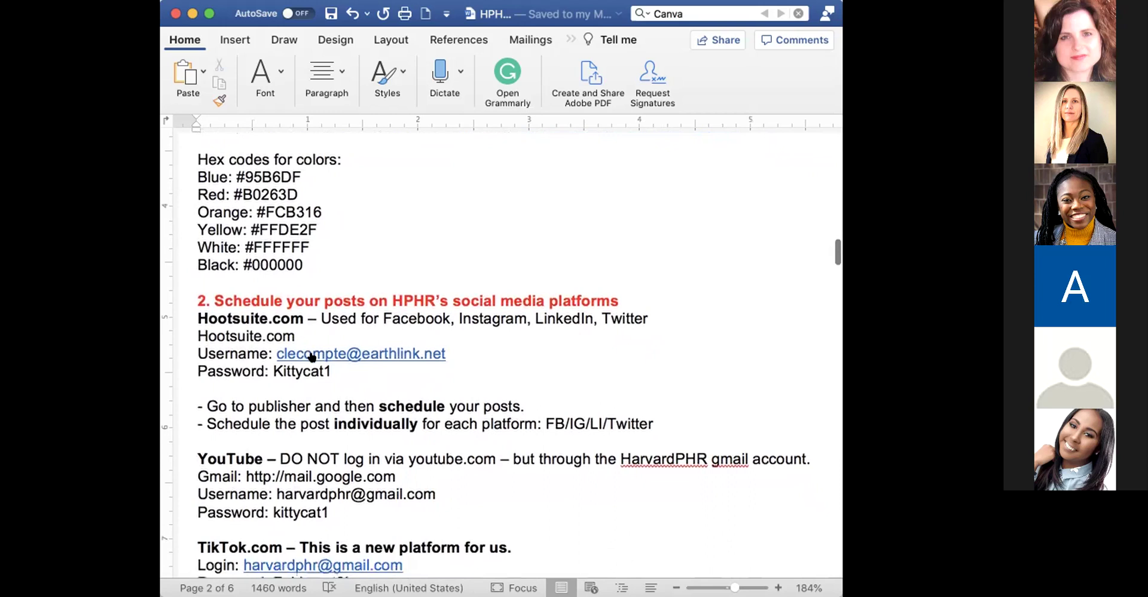
scroll(312, 358, "down", 7)
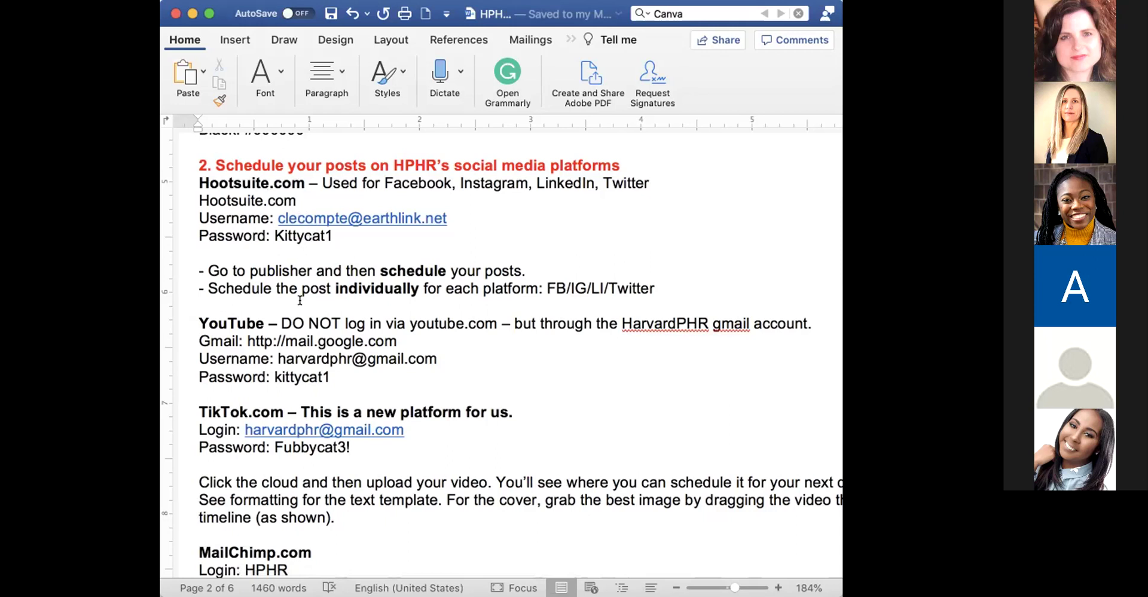
scroll(300, 300, "down", 5)
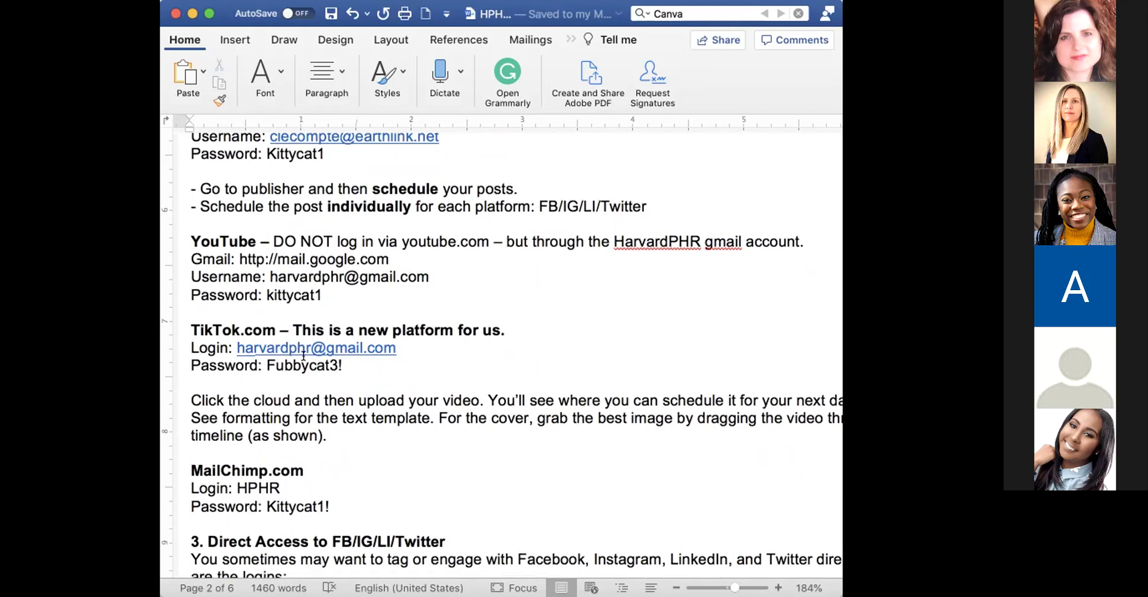
scroll(304, 356, "up", 5)
scroll(303, 356, "up", 2)
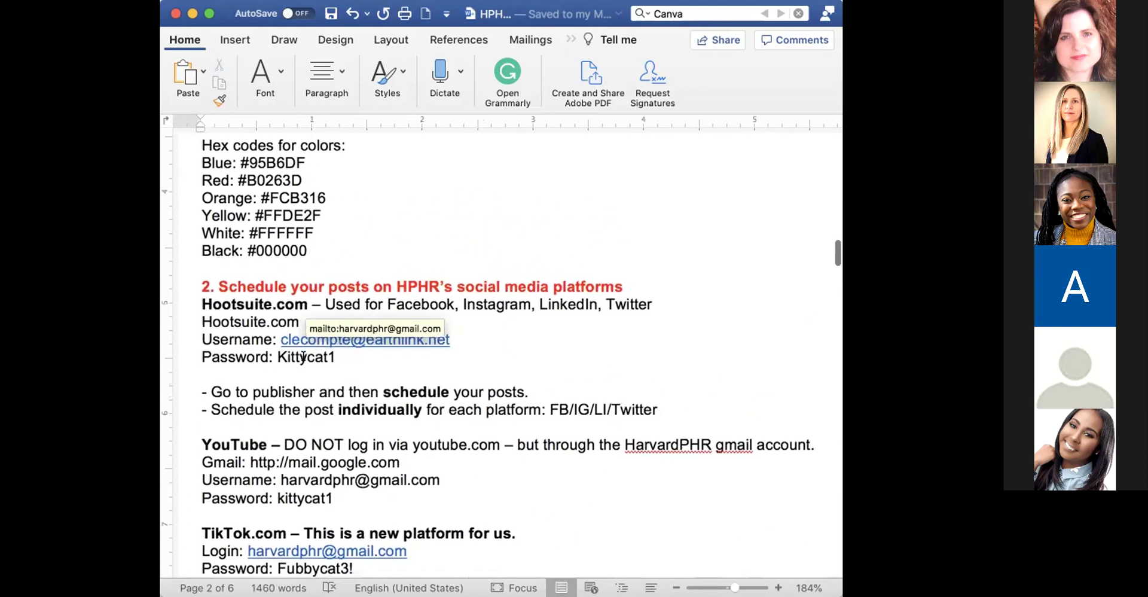
scroll(303, 356, "down", 1)
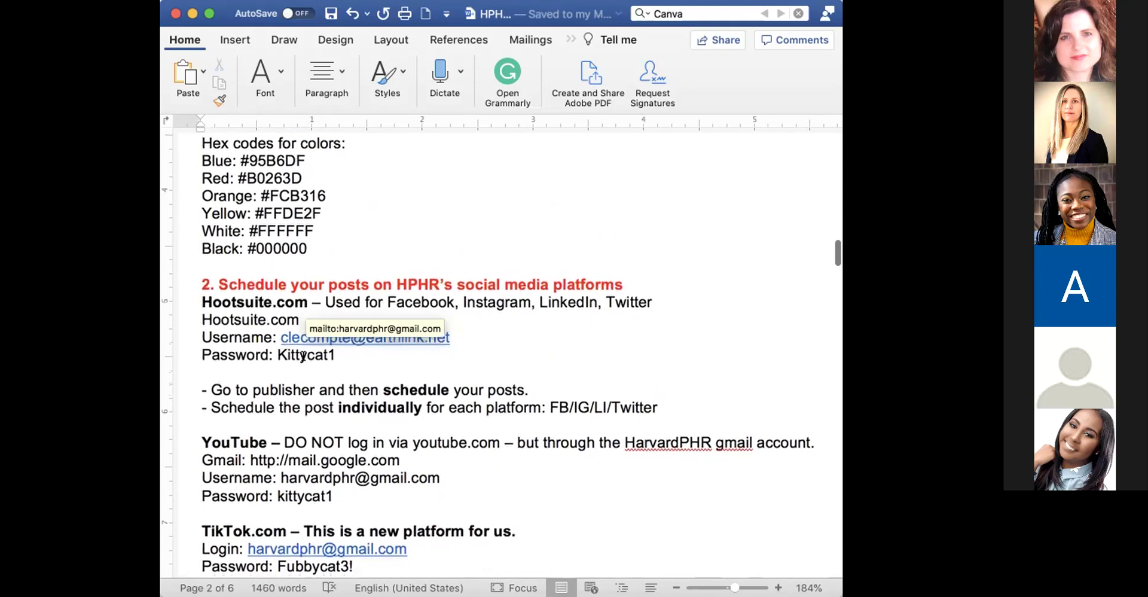
scroll(303, 356, "up", 1)
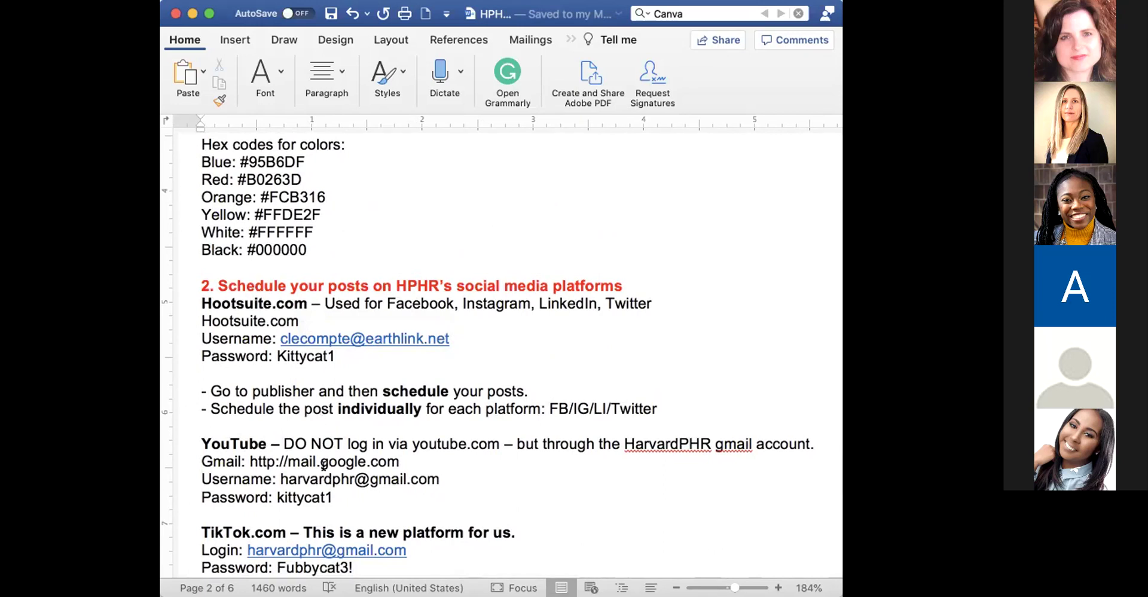
scroll(324, 465, "down", 5)
scroll(324, 466, "down", 1)
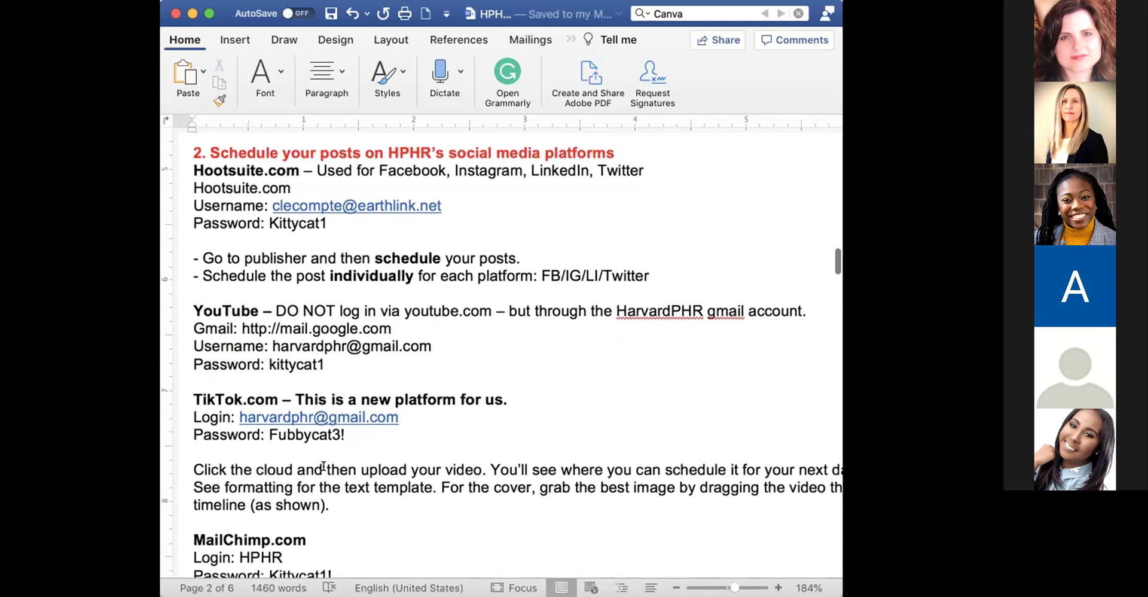
scroll(323, 466, "down", 2)
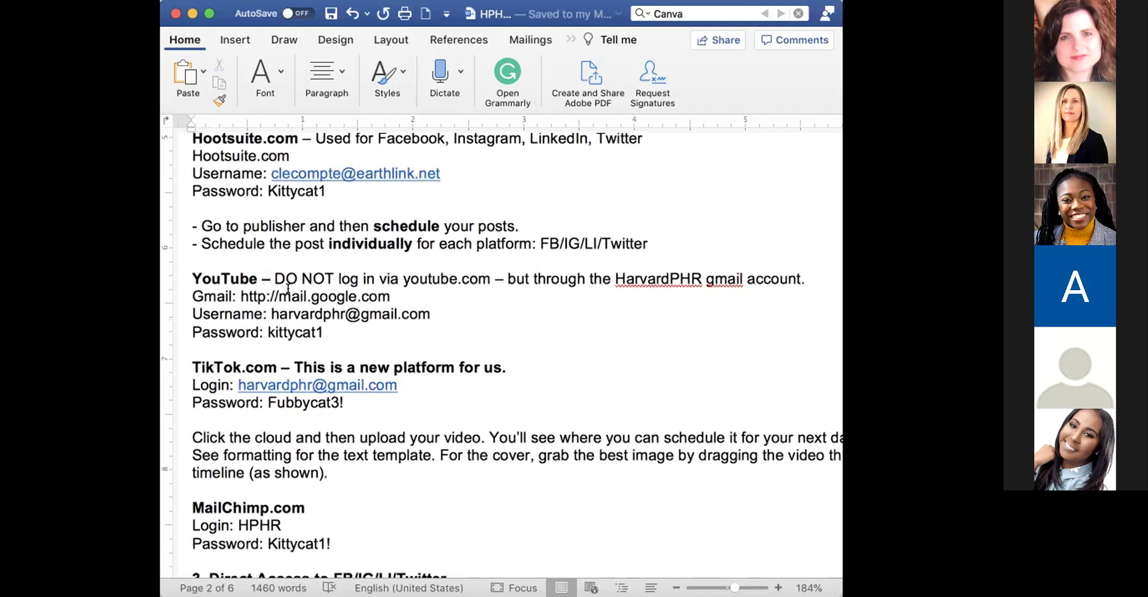
Briefly highlight the TikTok account username, then scroll to section 3, Direct Access to FB/IG/LI/Twitter
left_click_drag(613, 274, 701, 272)
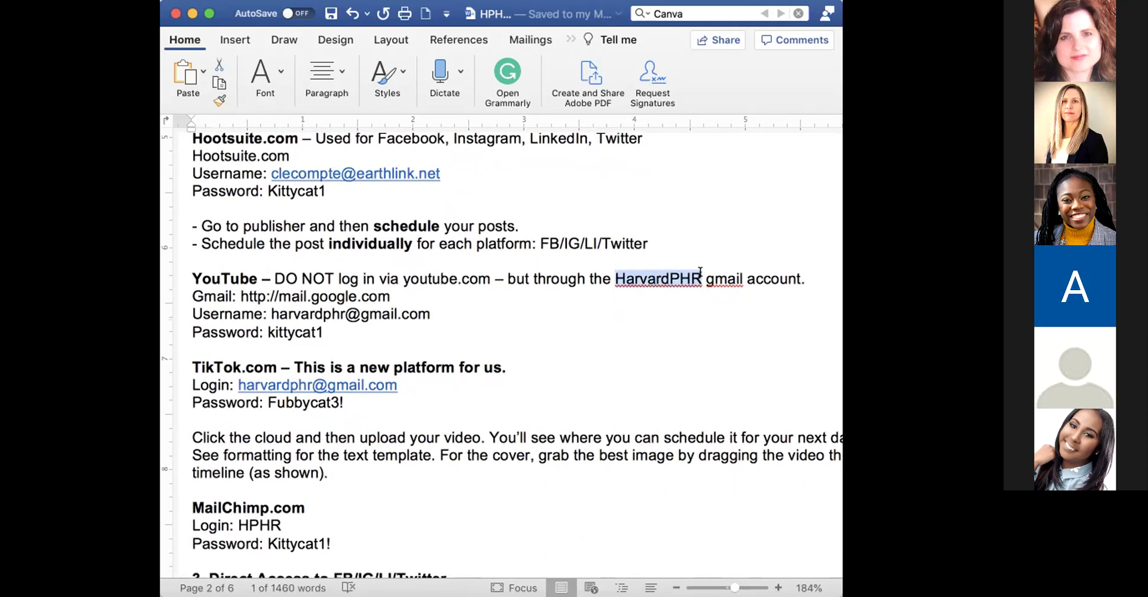
scroll(316, 341, "down", 2)
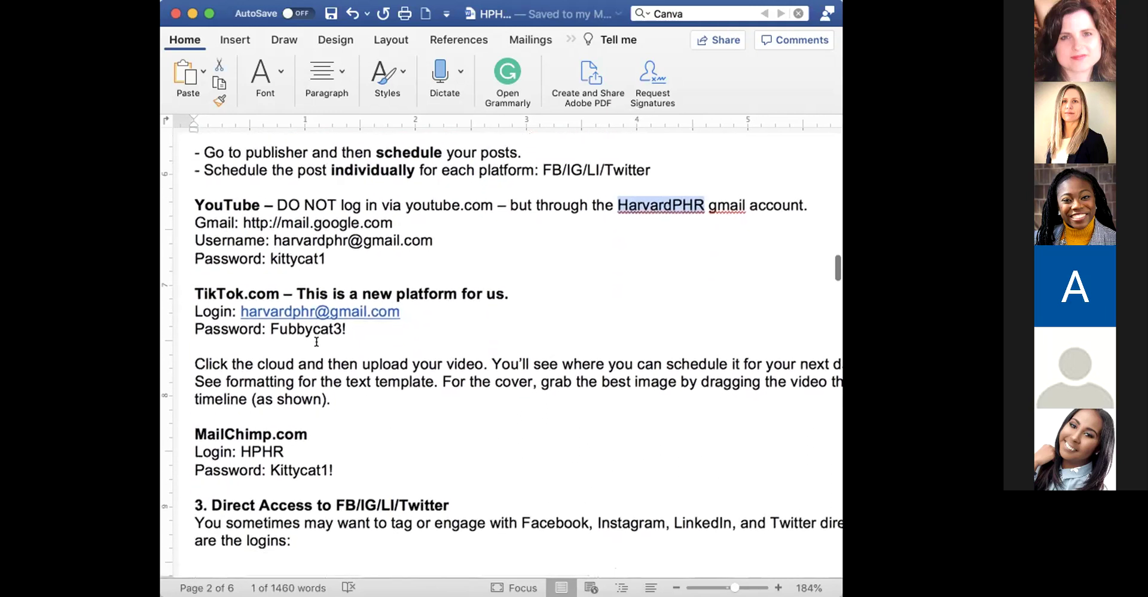
scroll(316, 341, "down", 1)
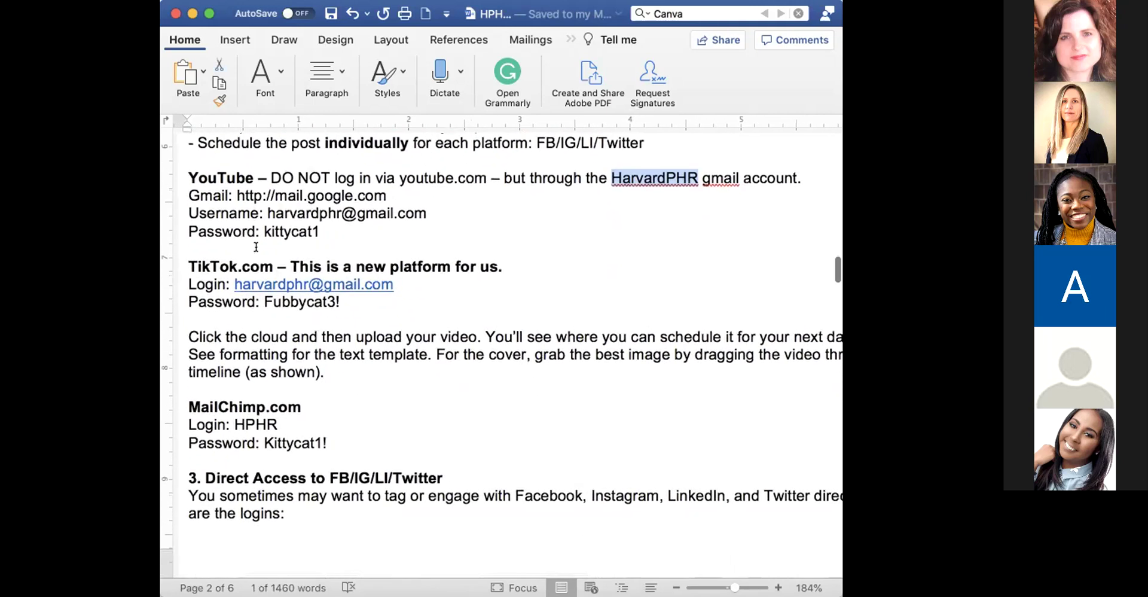
left_click(277, 311)
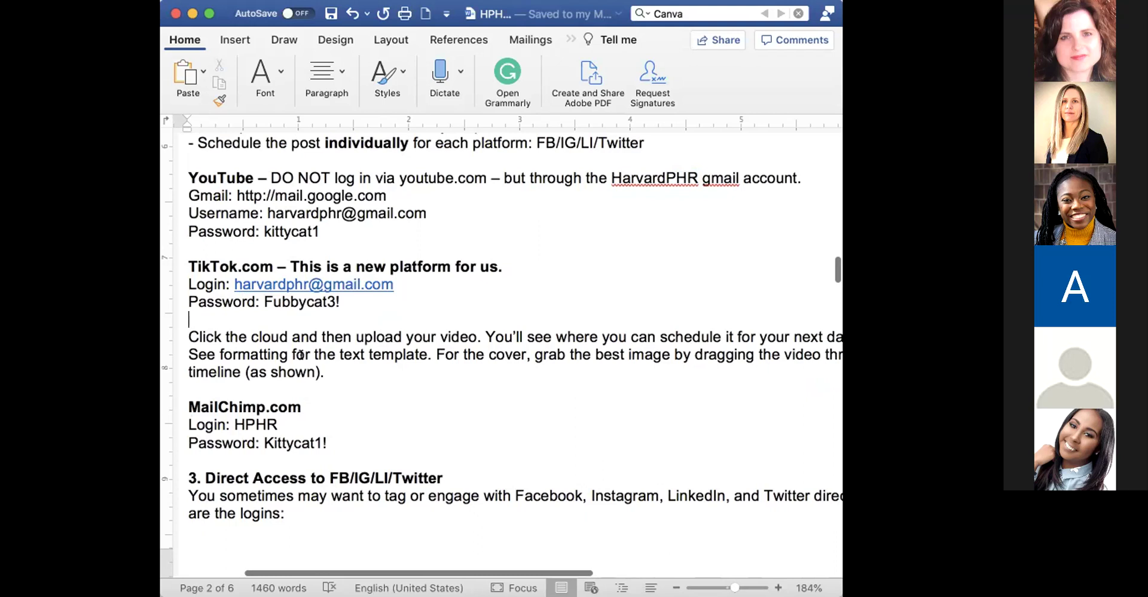
scroll(301, 355, "down", 5)
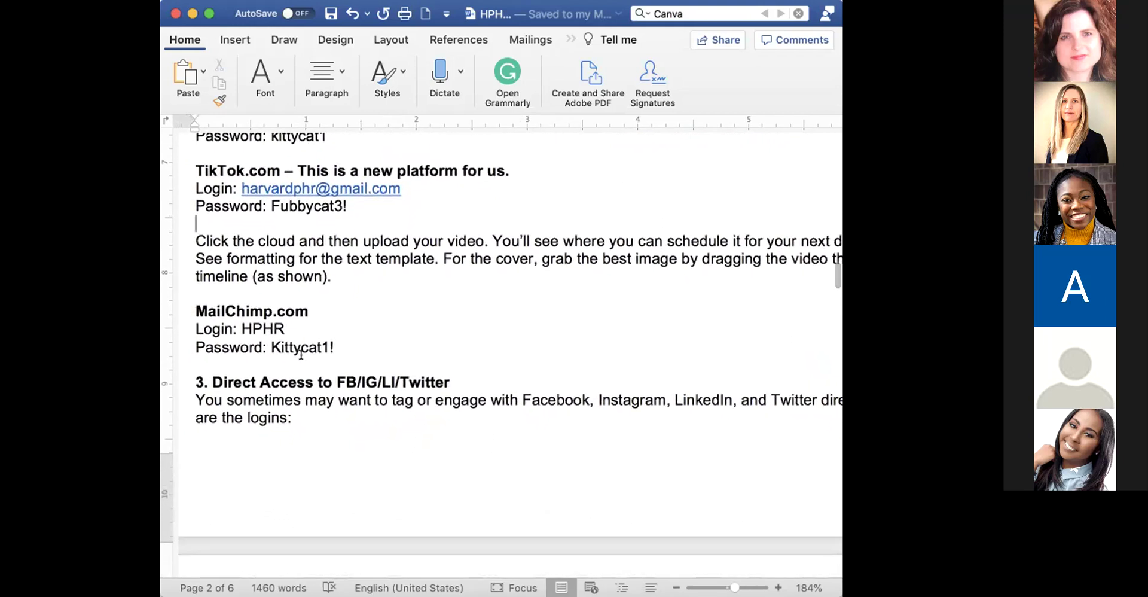
scroll(301, 355, "down", 1)
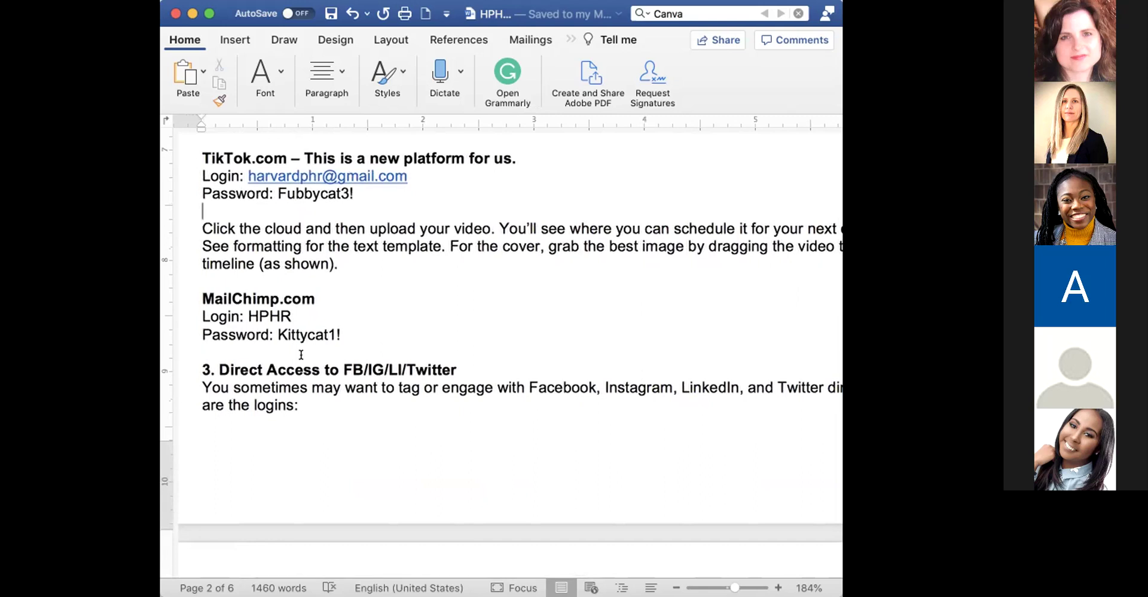
scroll(300, 355, "up", 1)
scroll(301, 355, "left", 1)
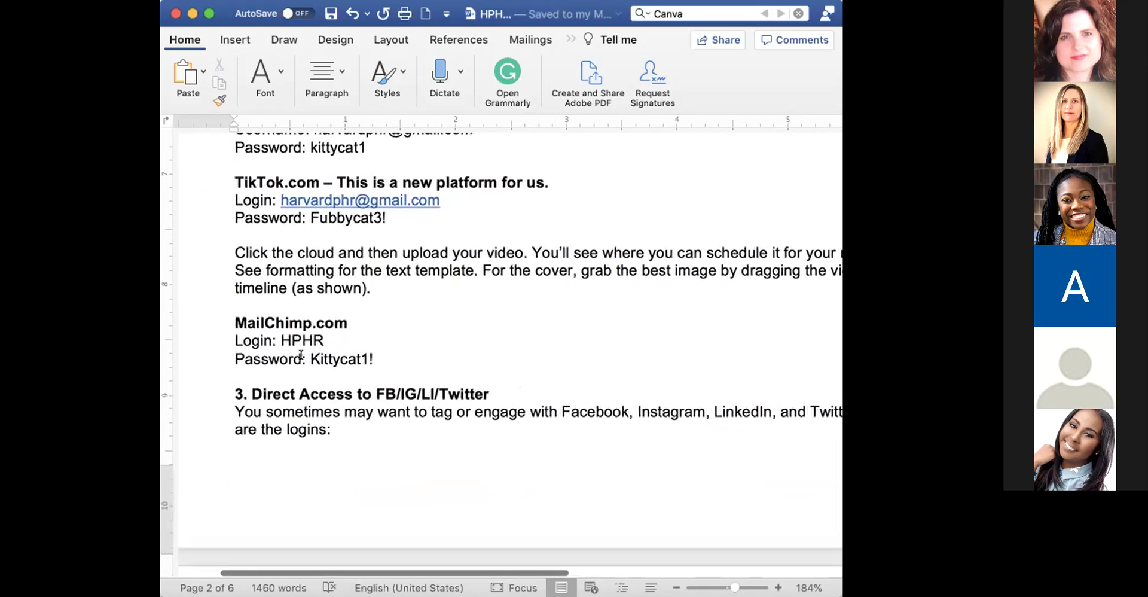
scroll(300, 355, "down", 1)
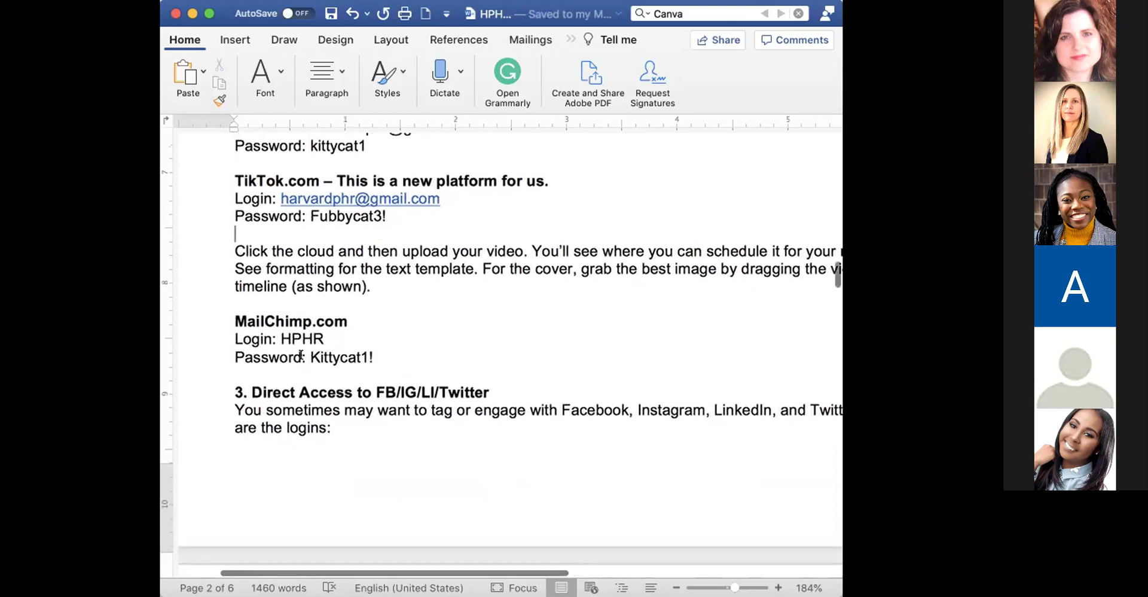
scroll(301, 355, "down", 5)
scroll(300, 356, "right", 1)
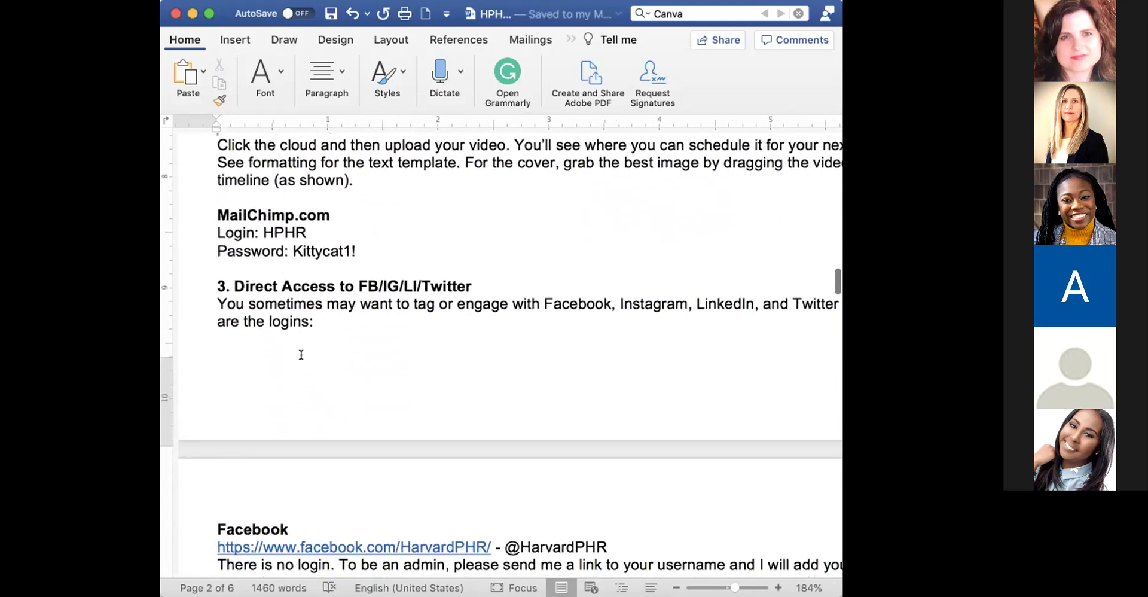
Highlight the MailChimp login block, then scroll to the Facebook, Instagram and LinkedIn links
left_click_drag(216, 211, 366, 242)
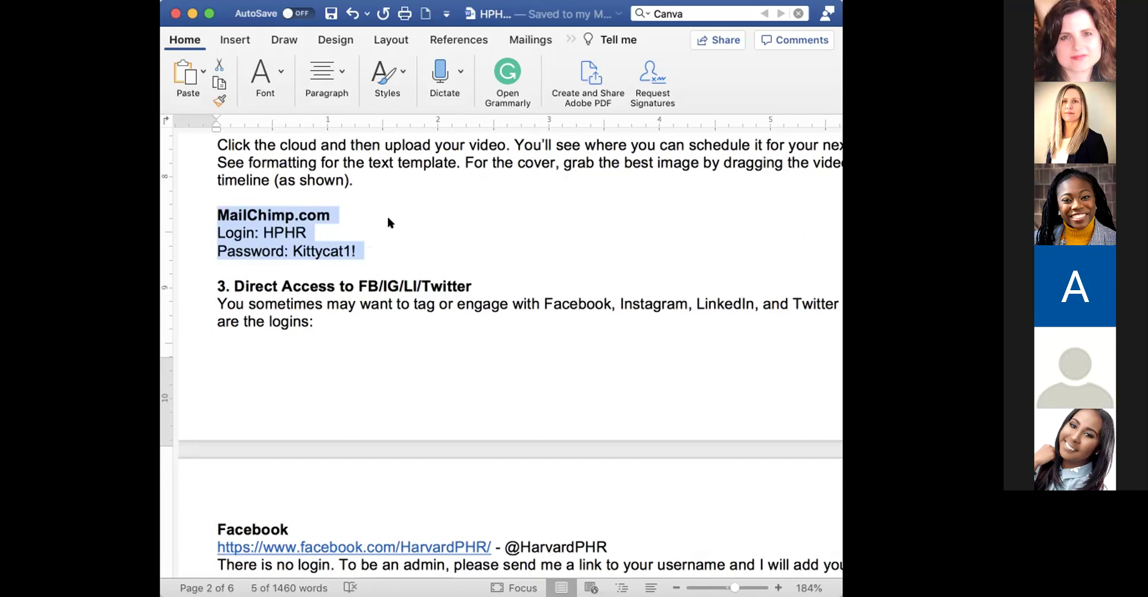
scroll(388, 218, "down", 5)
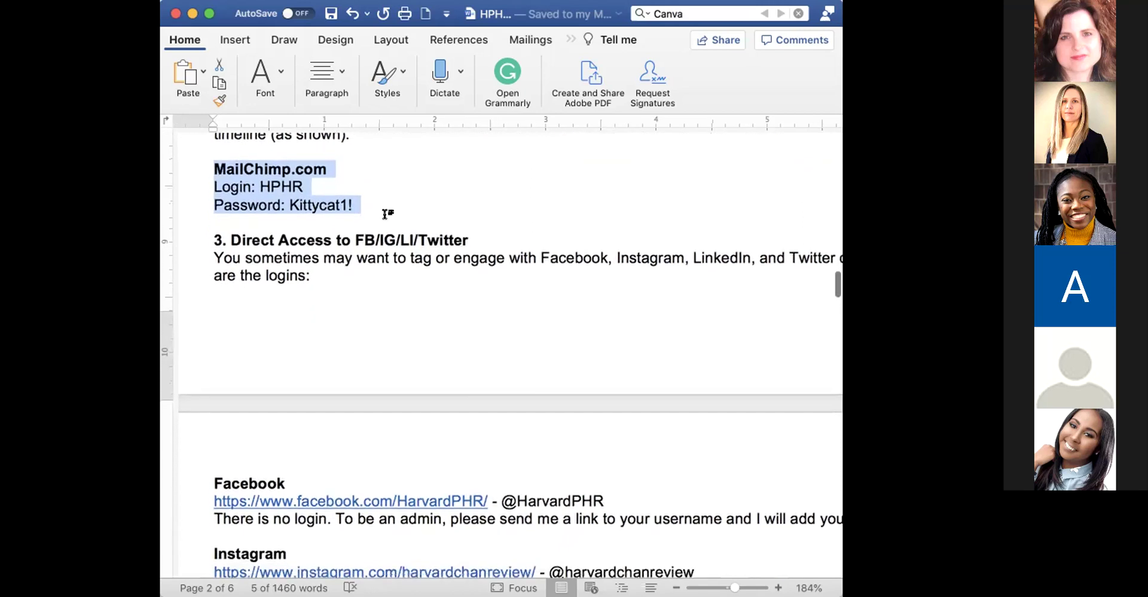
scroll(388, 218, "down", 5)
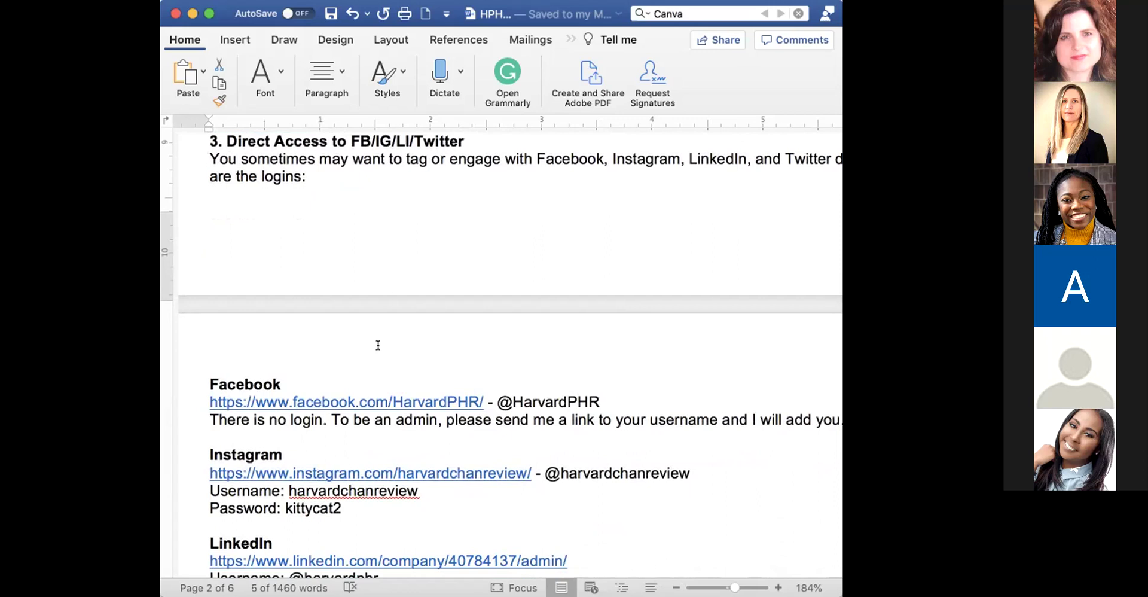
scroll(377, 343, "down", 5)
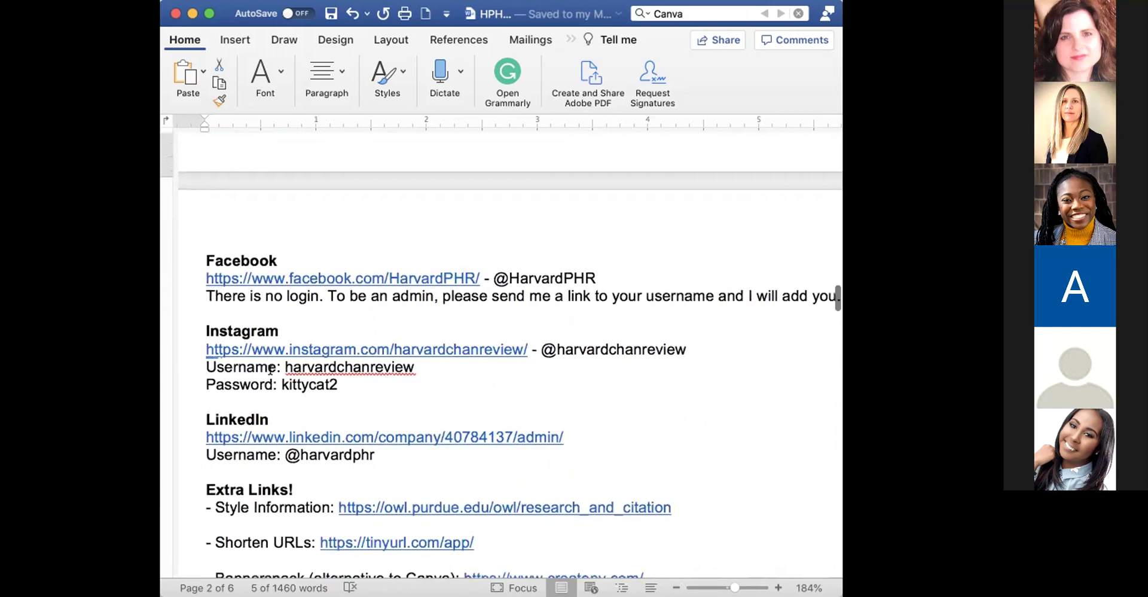
scroll(282, 426, "down", 3)
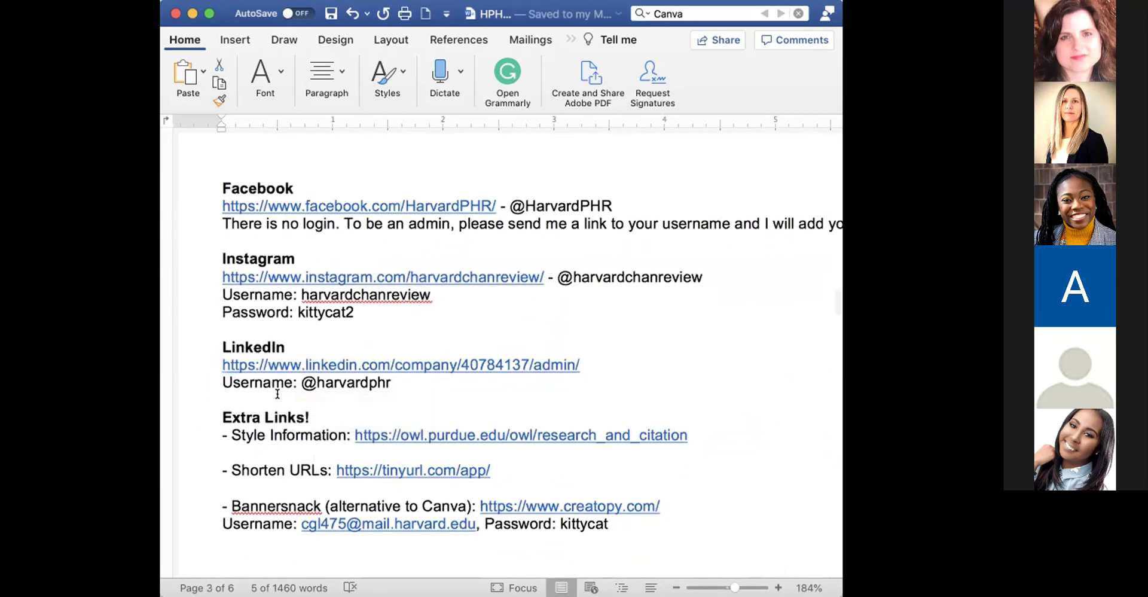
scroll(277, 392, "up", 3)
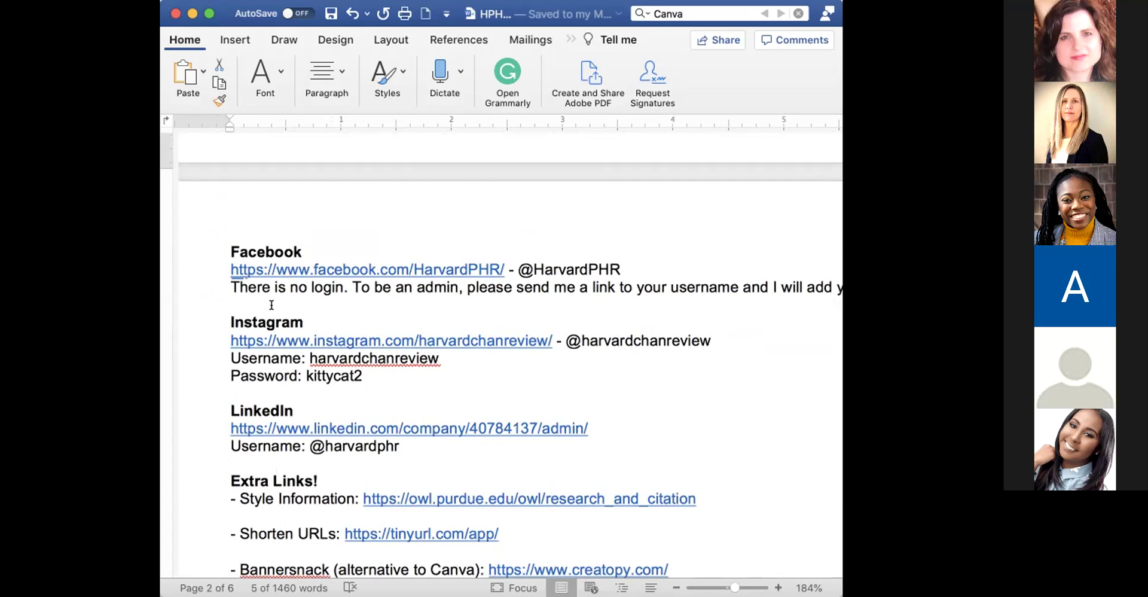
scroll(273, 304, "down", 3)
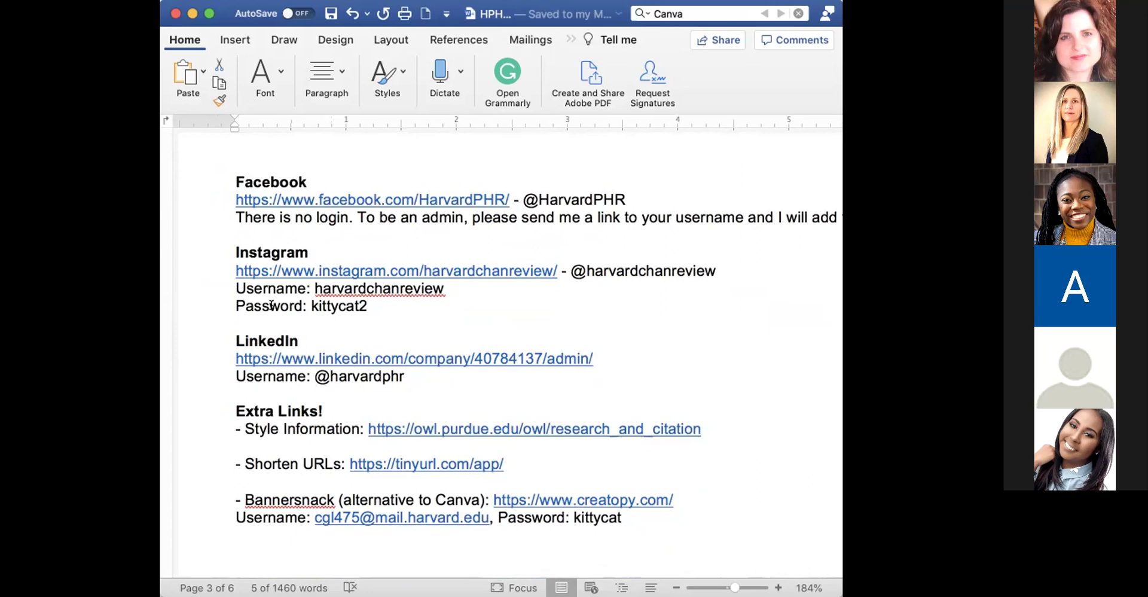
scroll(275, 335, "down", 3)
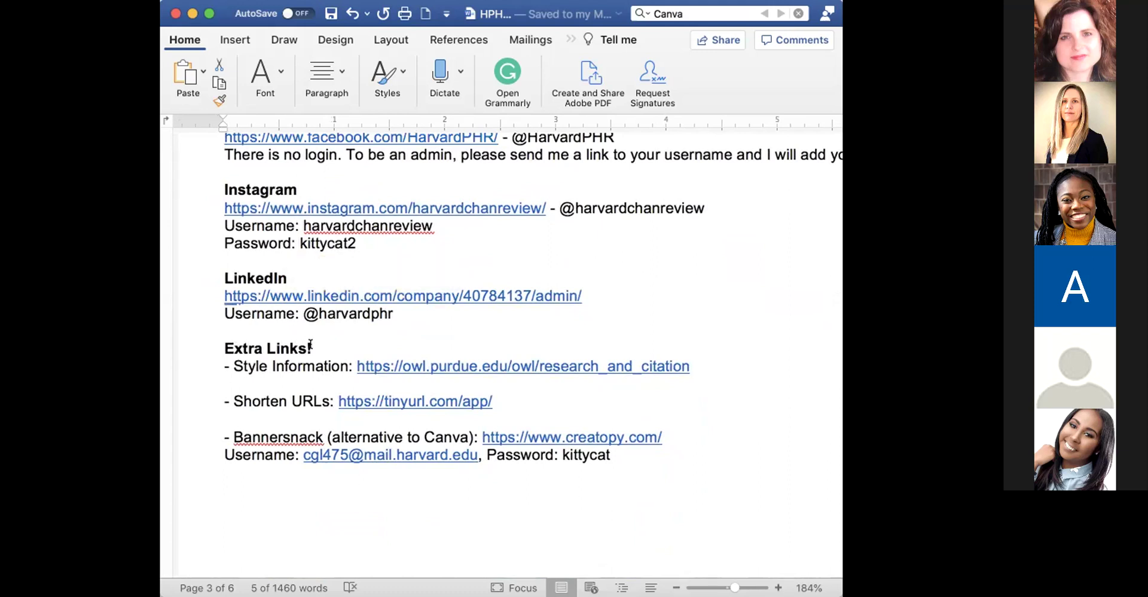
scroll(309, 345, "up", 10)
scroll(309, 345, "down", 1)
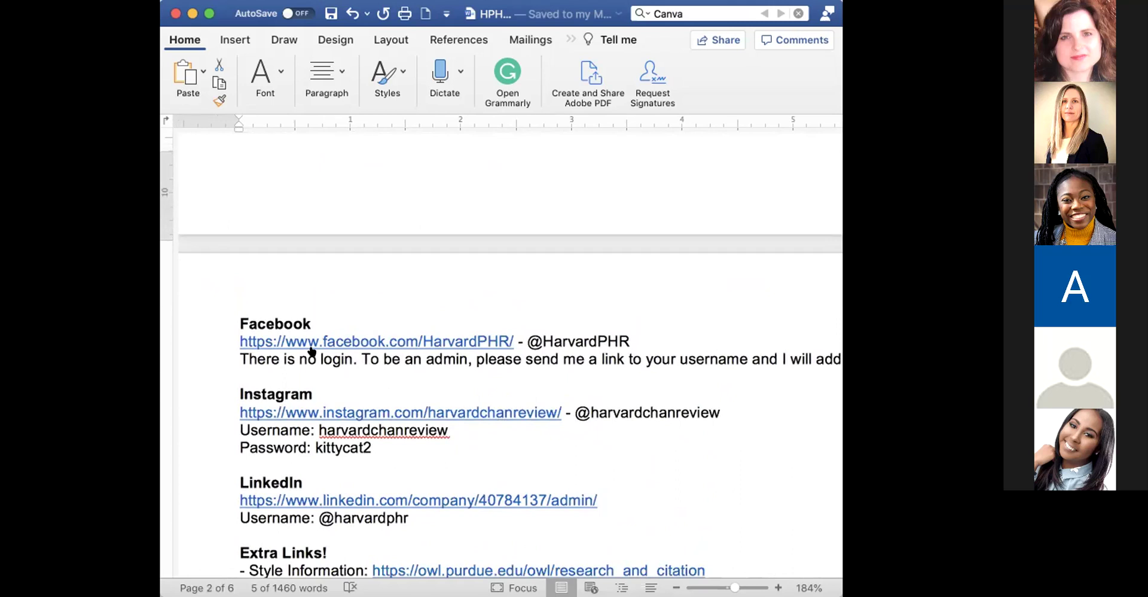
scroll(311, 351, "up", 20)
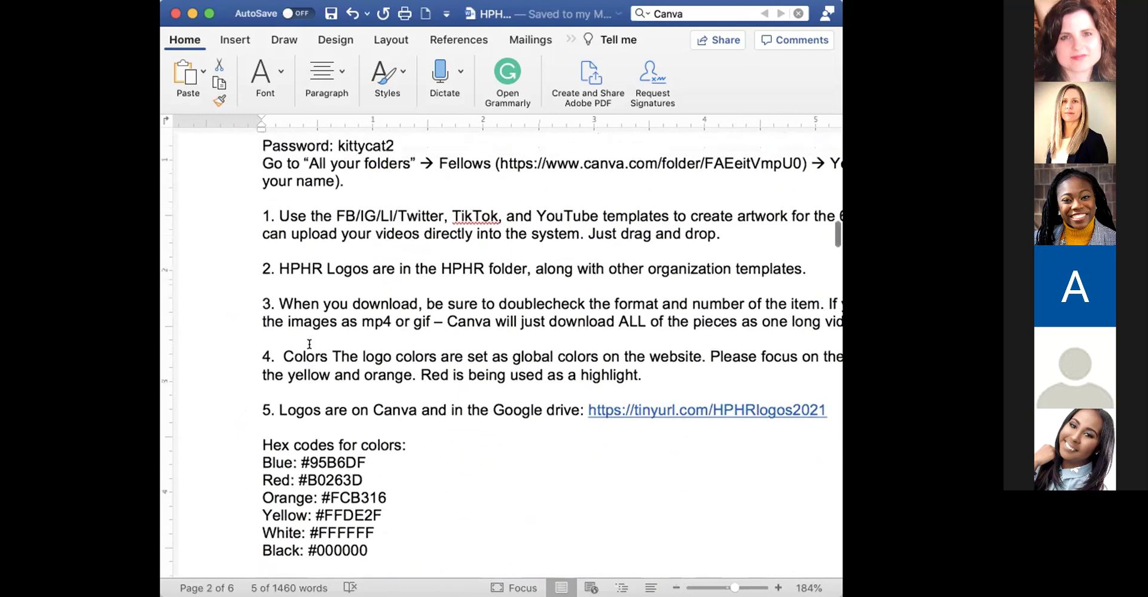
Scroll up the Word guide to the Extra Links! section
scroll(309, 344, "up", 10)
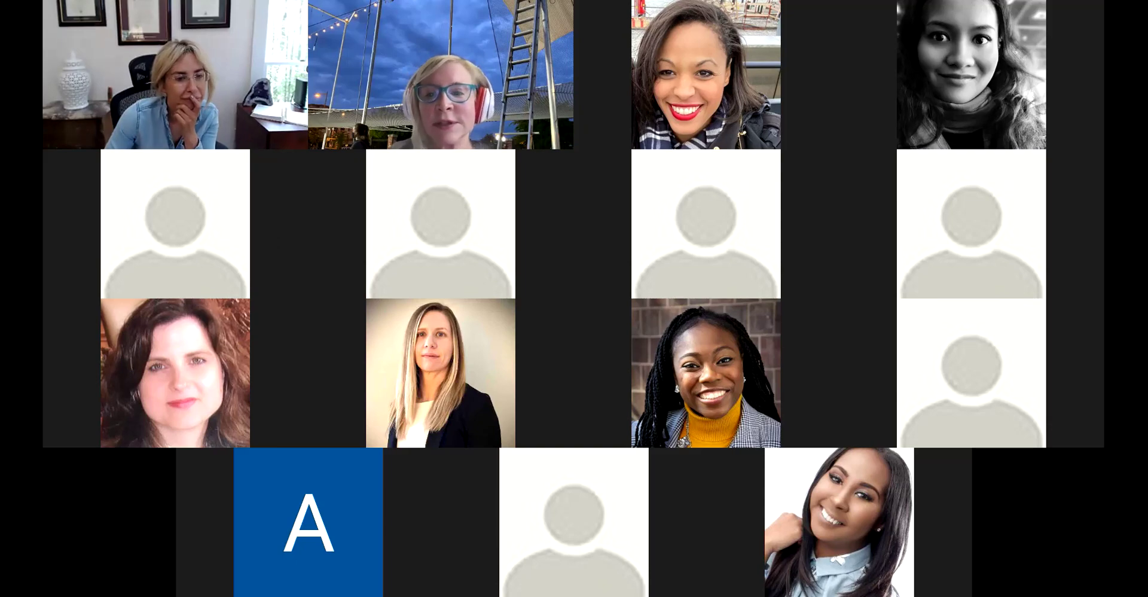
Scroll through the shared Canva folder Fellows FB, IG, LI, Twitter Templates
scroll(510, 374, "down", 1)
scroll(510, 374, "down", 1)
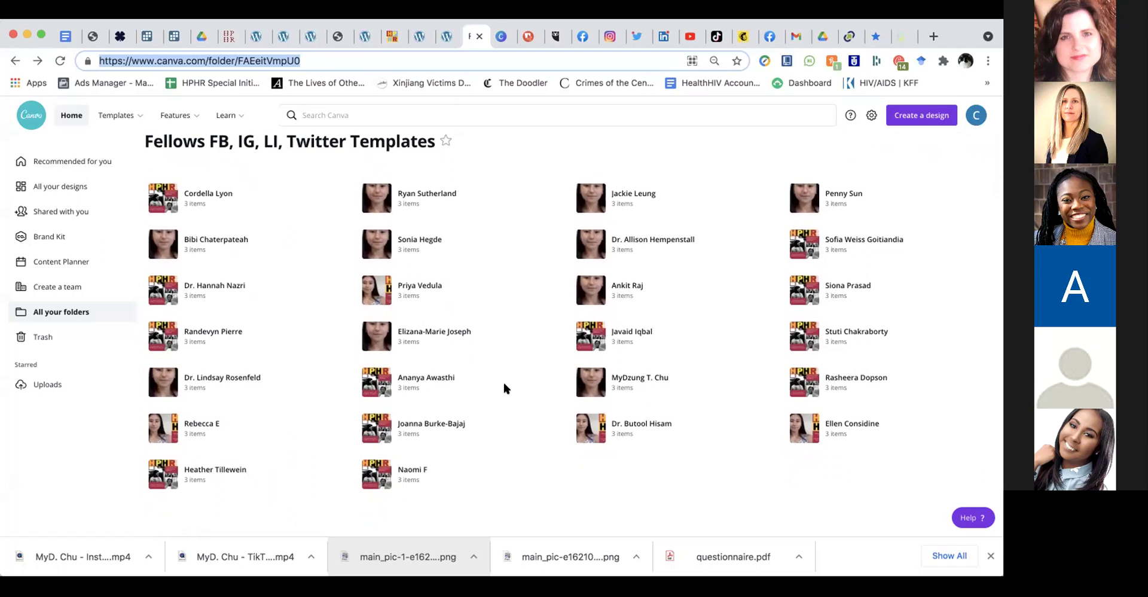
Go from the Canva home page through All your designs to the All your folders list
scroll(503, 380, "up", 2)
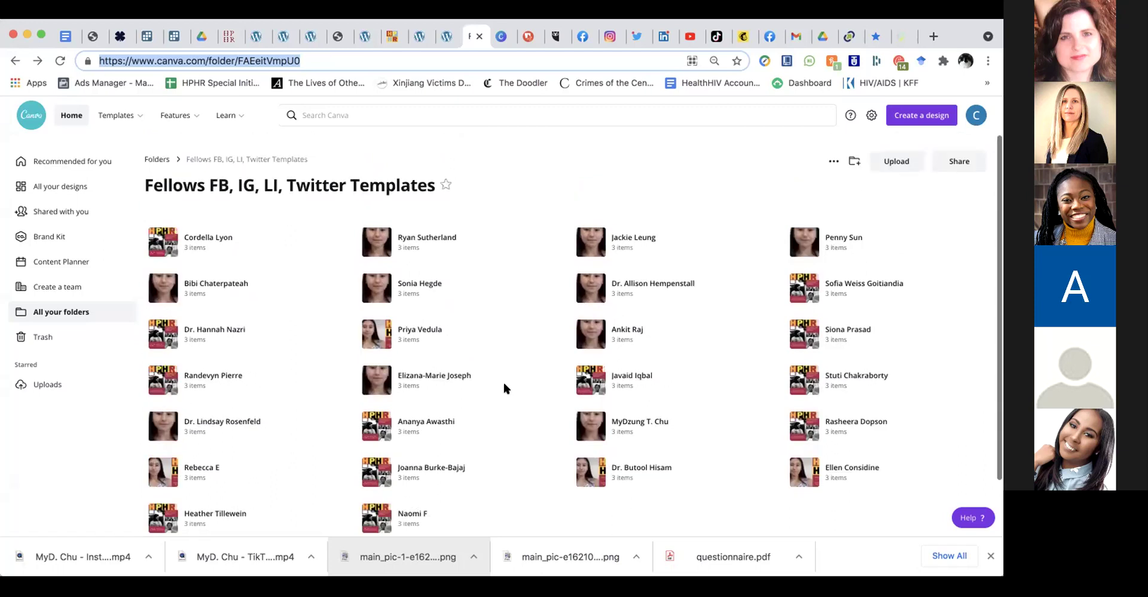
left_click(24, 110)
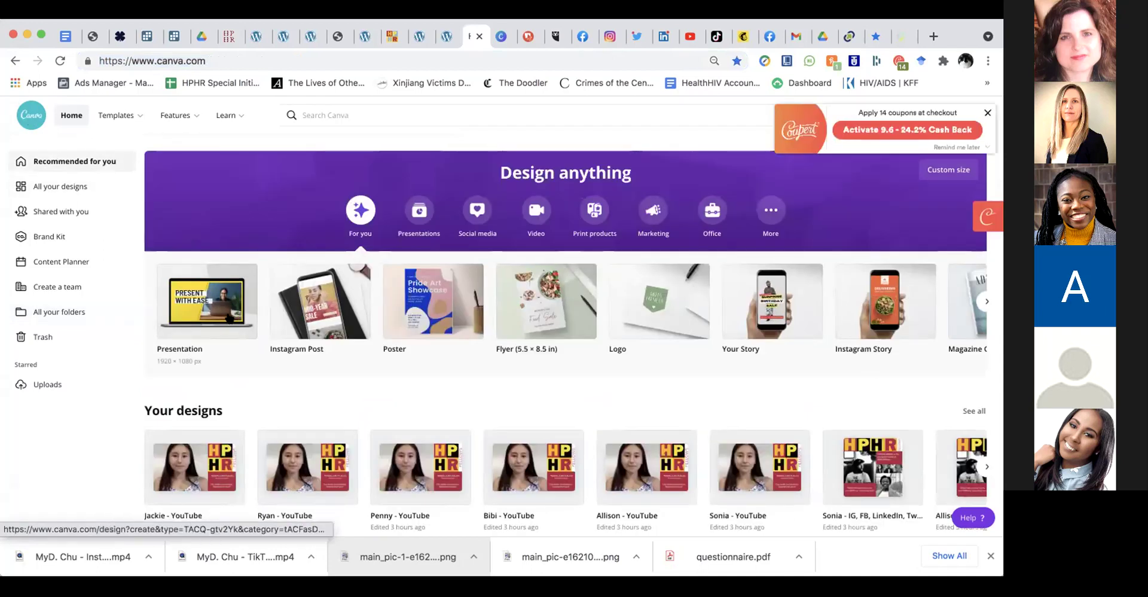
scroll(230, 319, "down", 3)
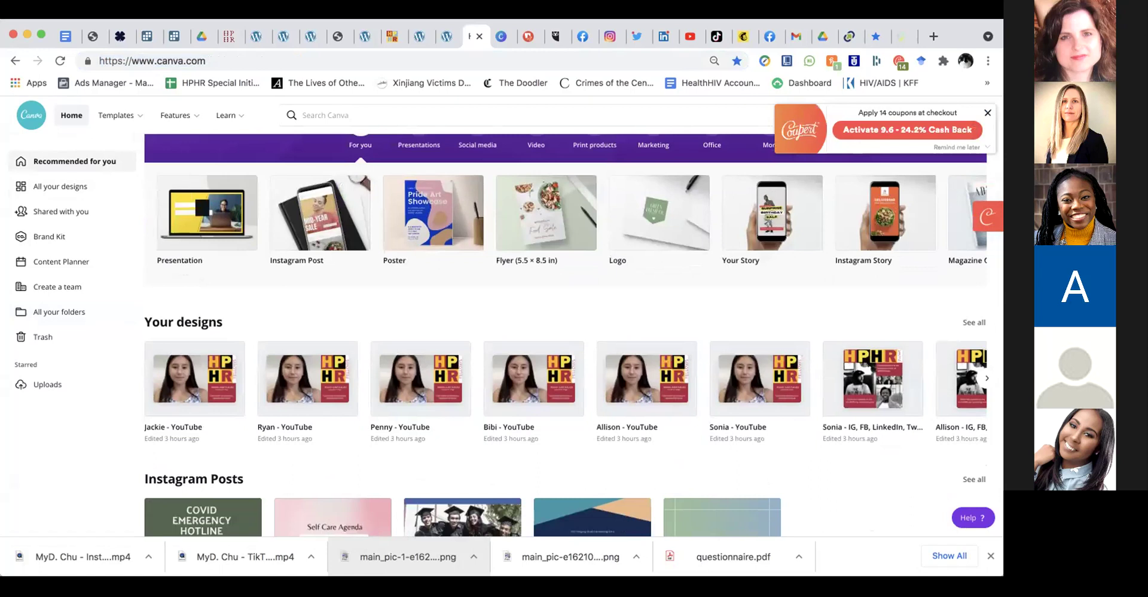
scroll(438, 409, "down", 5)
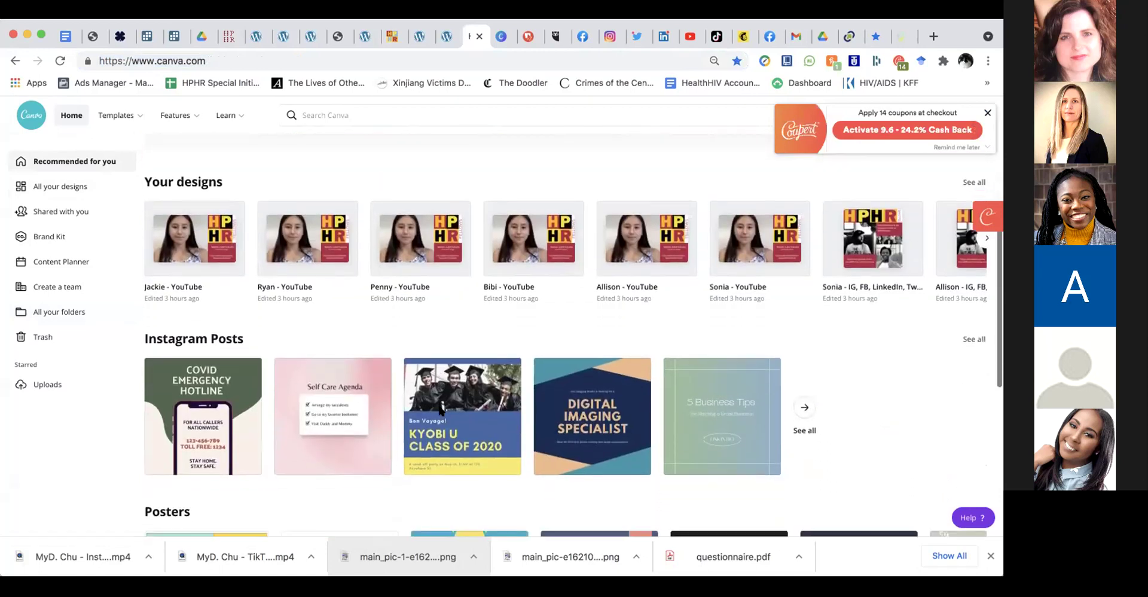
scroll(440, 410, "up", 3)
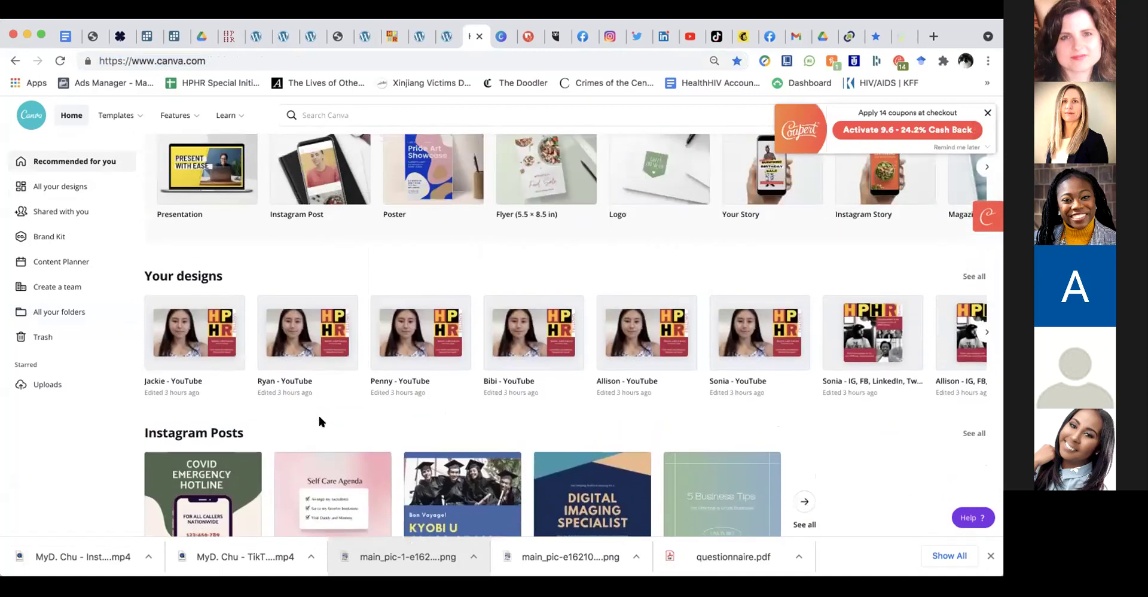
scroll(321, 422, "up", 3)
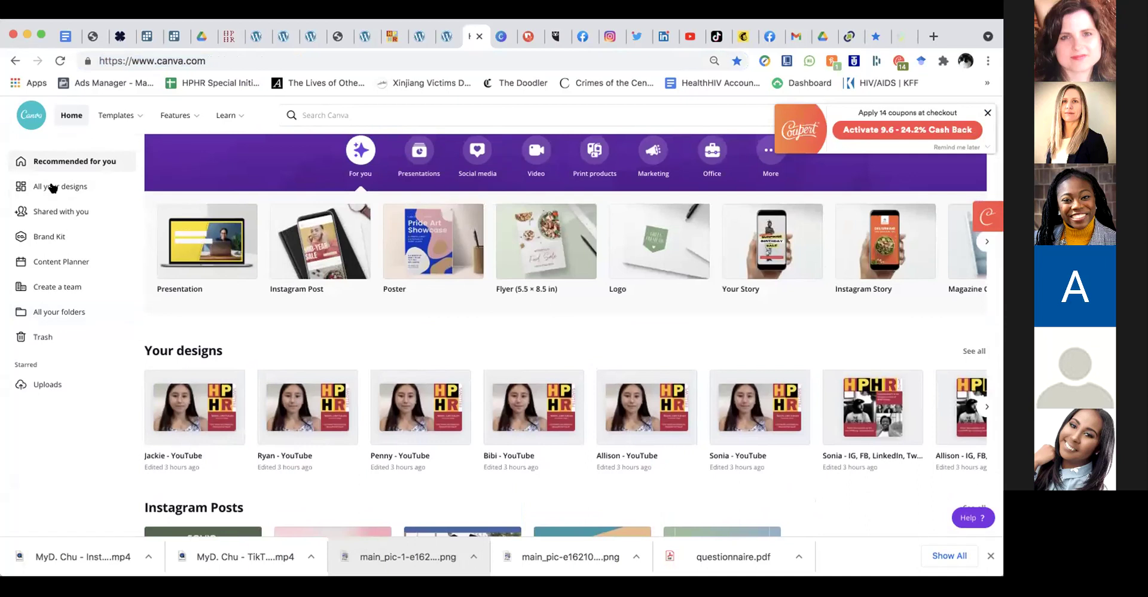
left_click(53, 187)
scroll(335, 422, "down", 2)
scroll(335, 421, "down", 15)
scroll(335, 422, "up", 12)
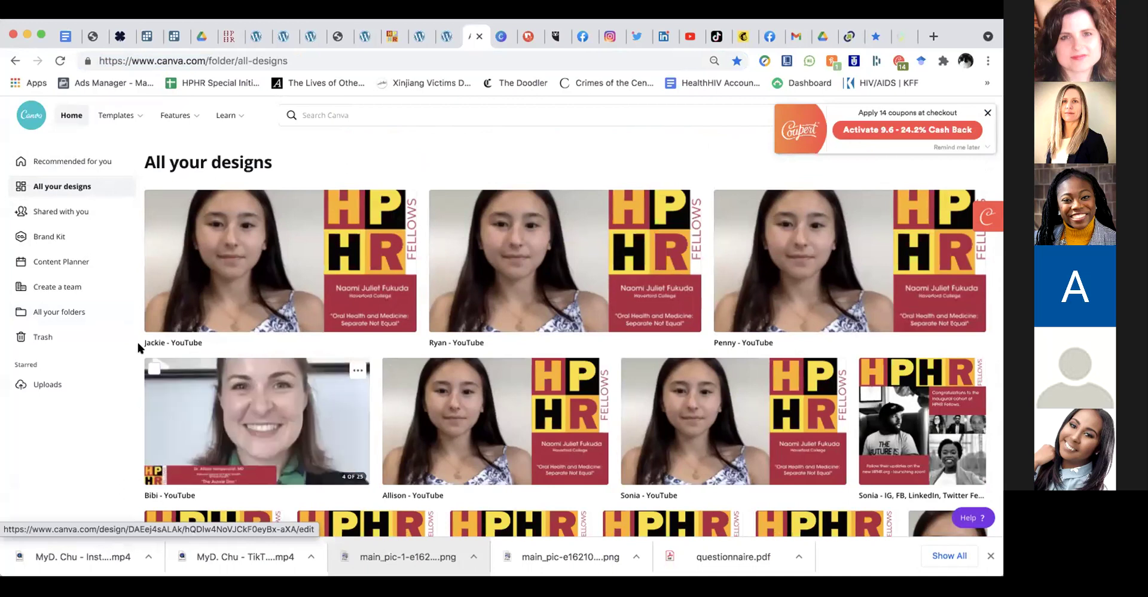
left_click(73, 313)
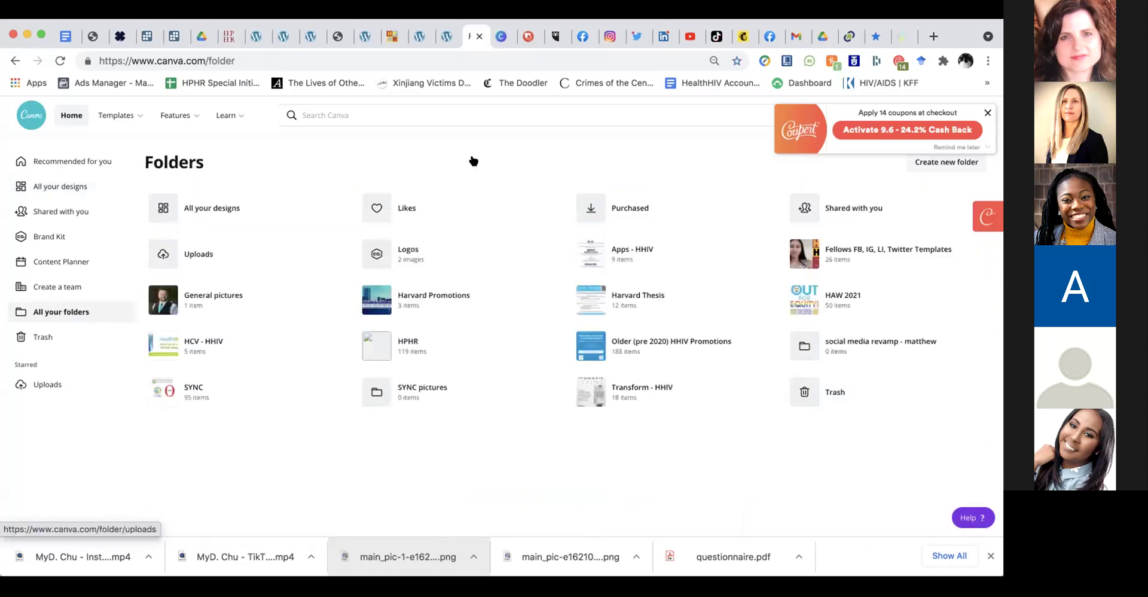
Open Fellows FB, IG, LI, Twitter Templates, then the first fellow's social media design in the editor
left_click(818, 254)
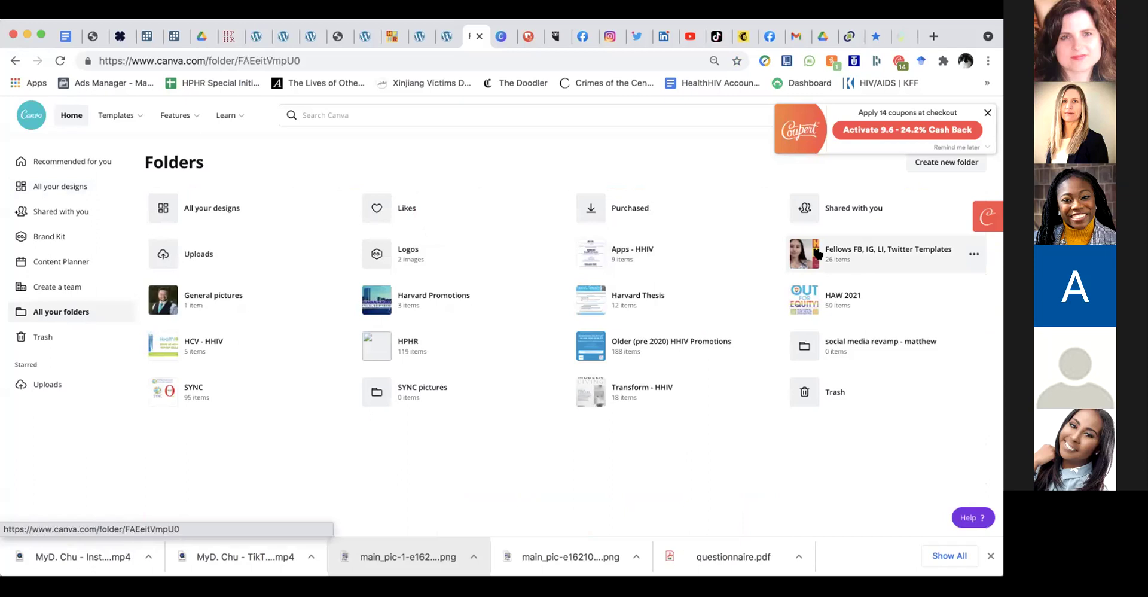
scroll(713, 367, "down", 2)
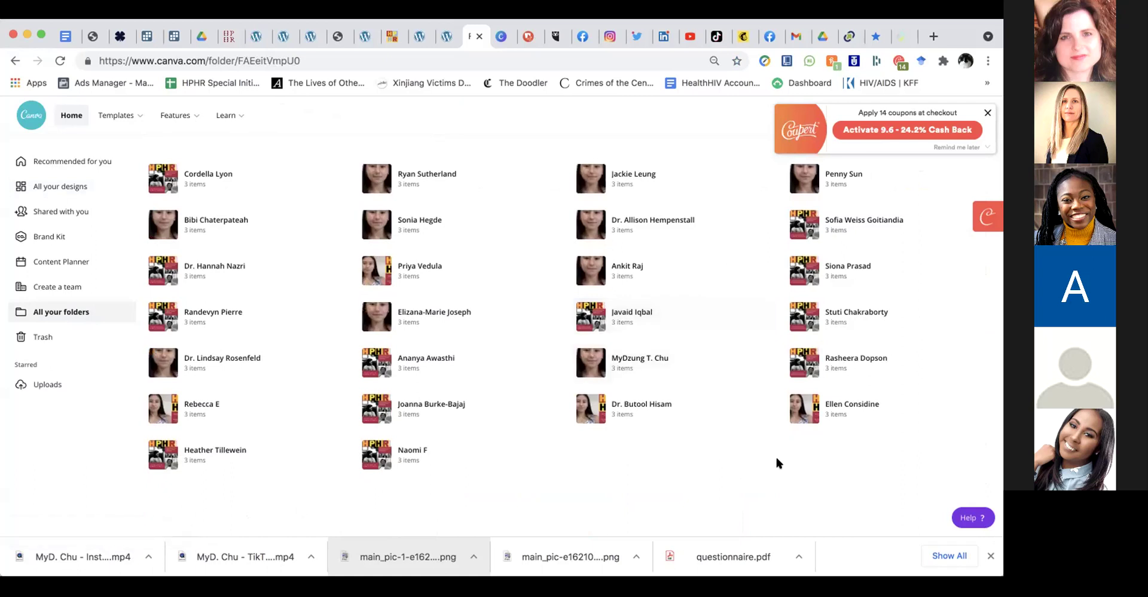
left_click(199, 182)
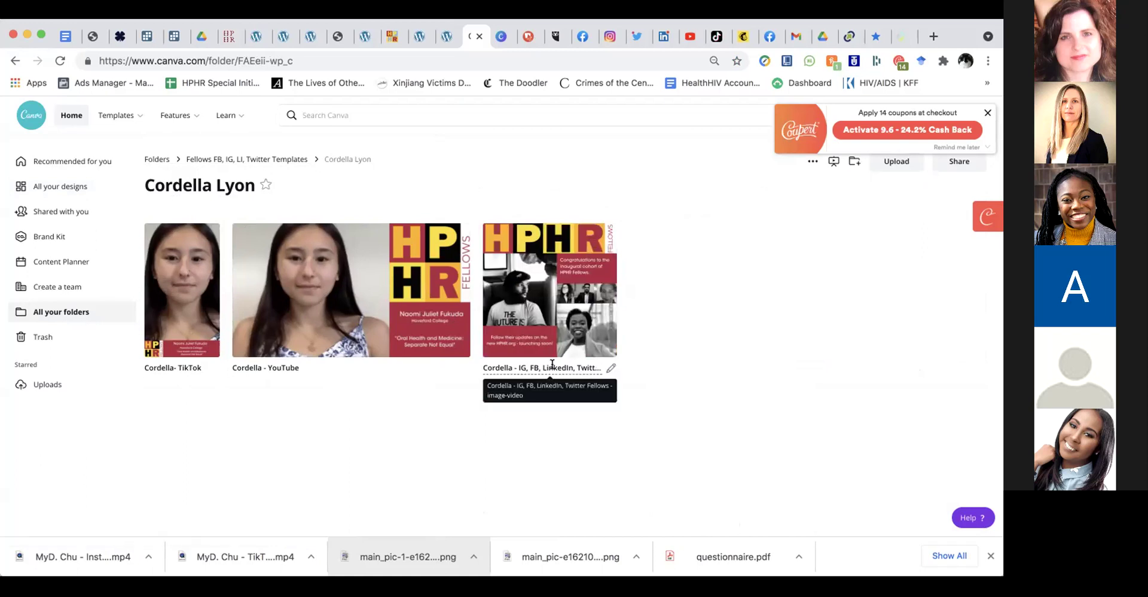
left_click(518, 366)
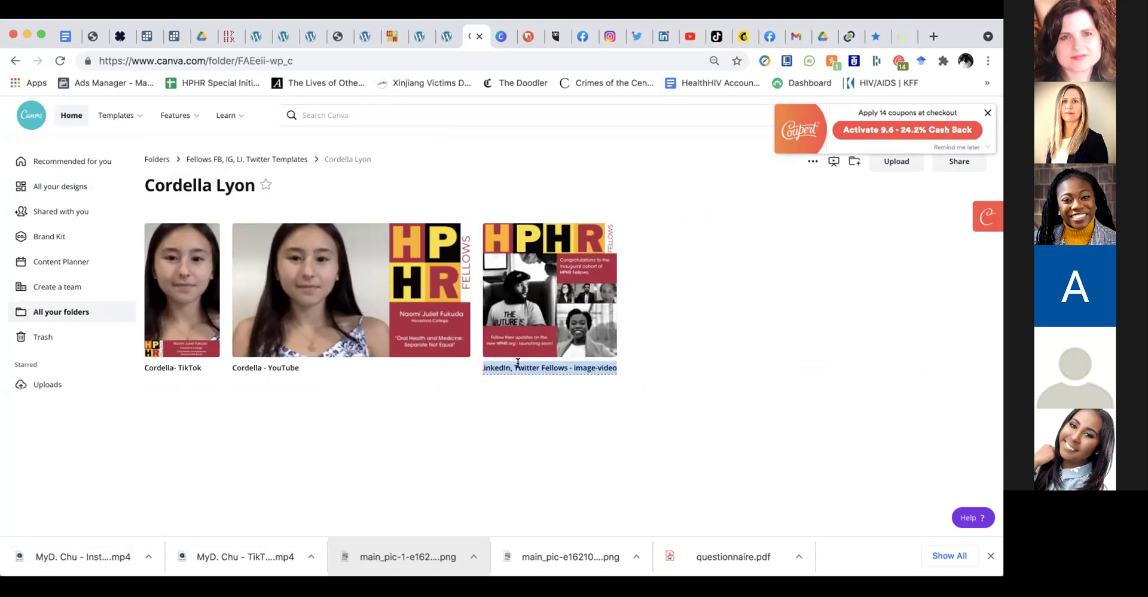
left_click(518, 311)
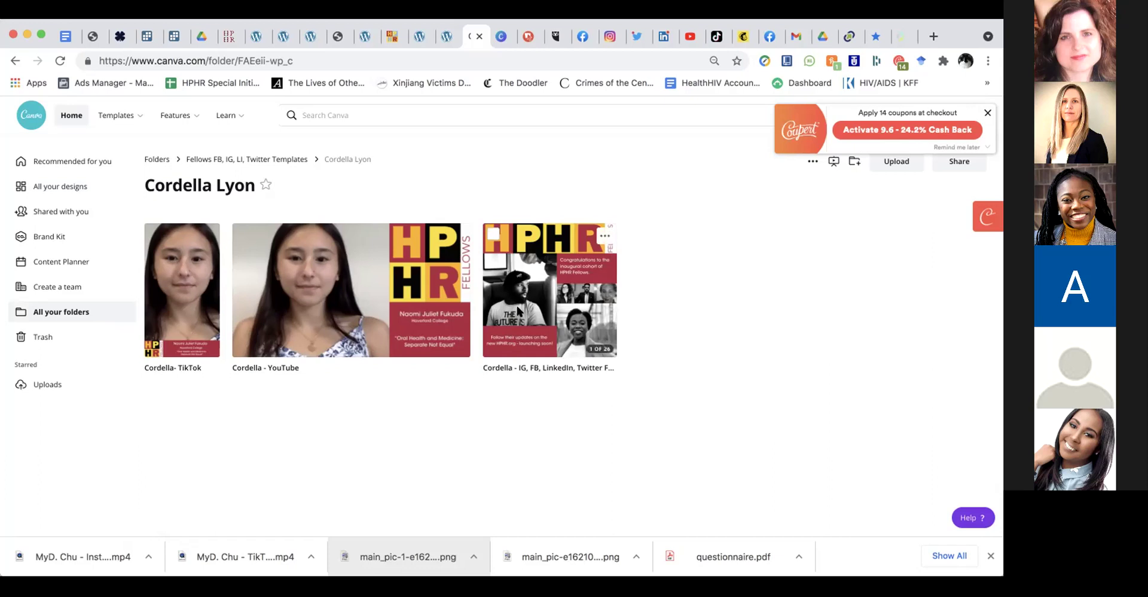
left_click(518, 311)
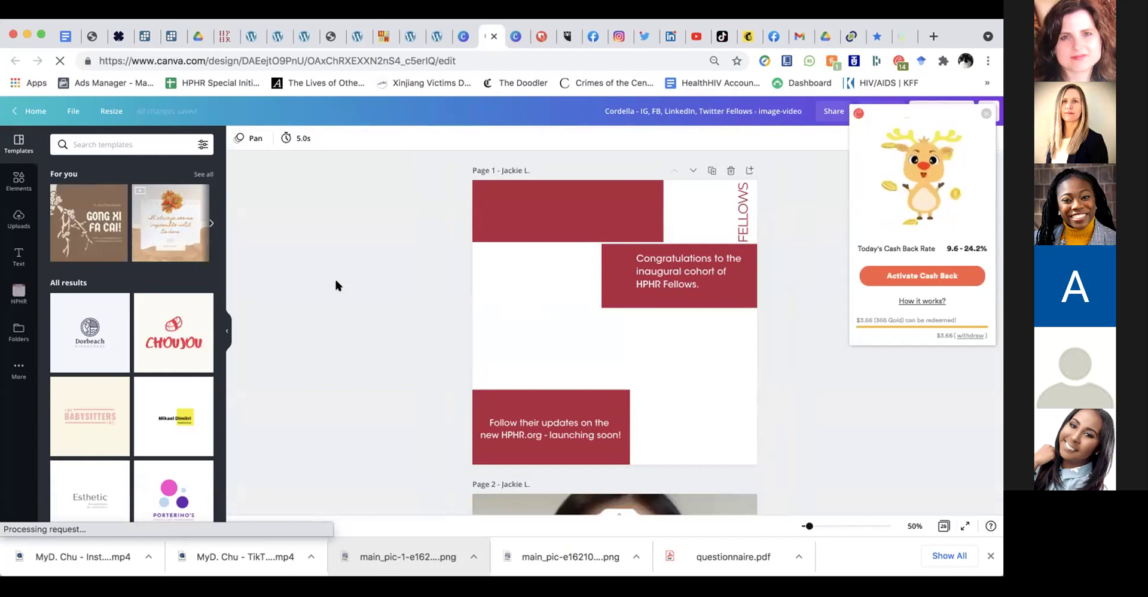
Dismiss the cash-back popup and duplicate page 1 of the design
left_click(983, 113)
scroll(811, 368, "down", 1)
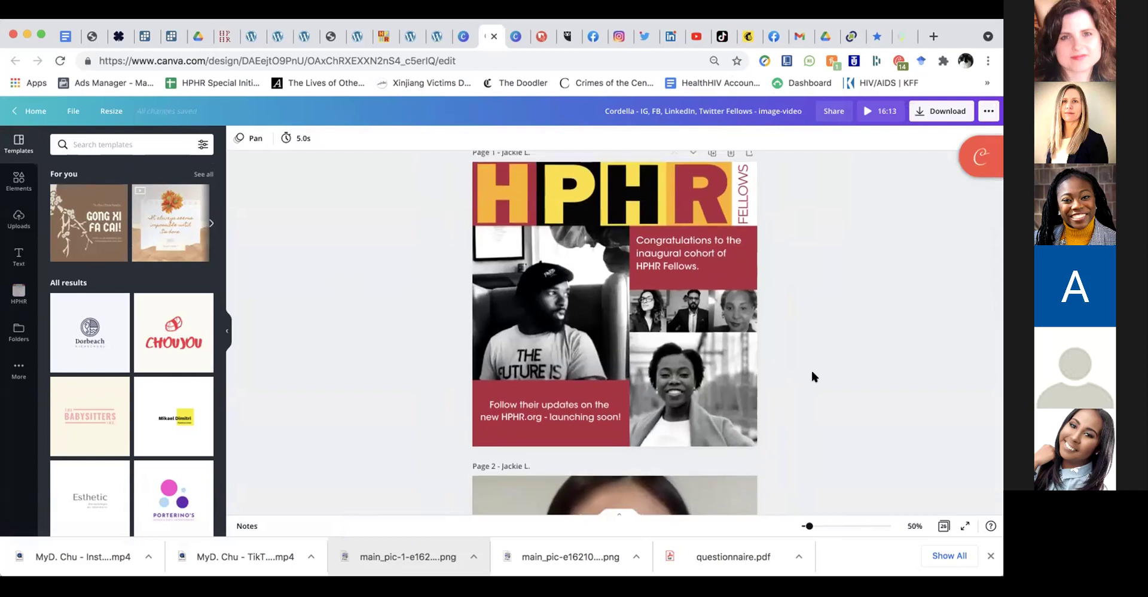
scroll(812, 372, "up", 1)
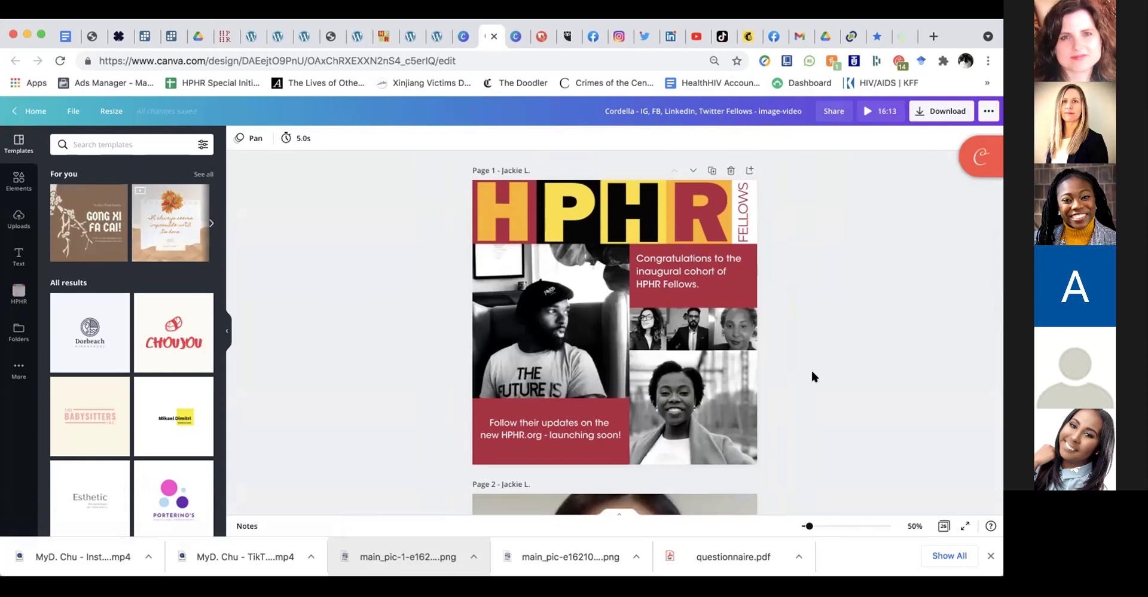
scroll(812, 372, "down", 10)
scroll(812, 372, "up", 10)
left_click(711, 171)
Delete the red congratulations box and the man's photo from page 1
scroll(708, 383, "up", 4)
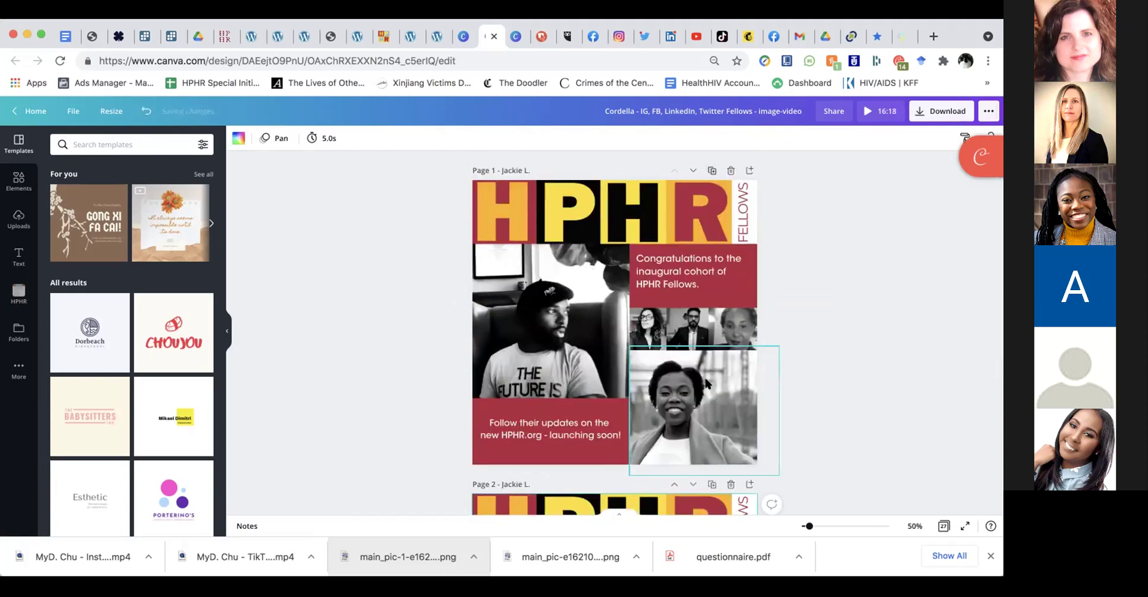
left_click(708, 281)
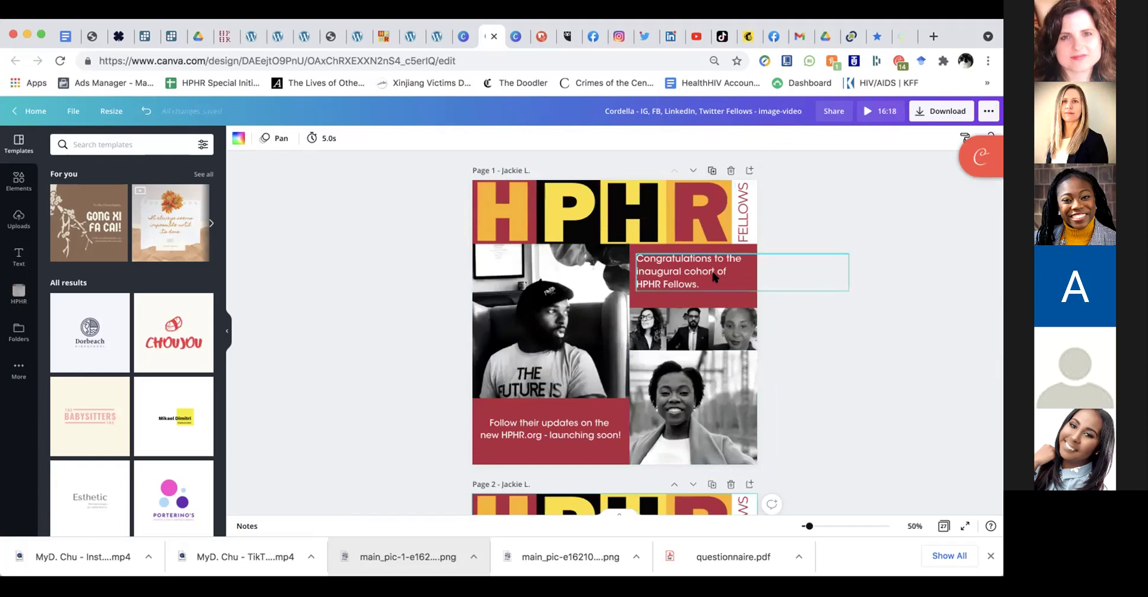
left_click(714, 297)
key("Delete")
left_click(544, 377)
key("Delete")
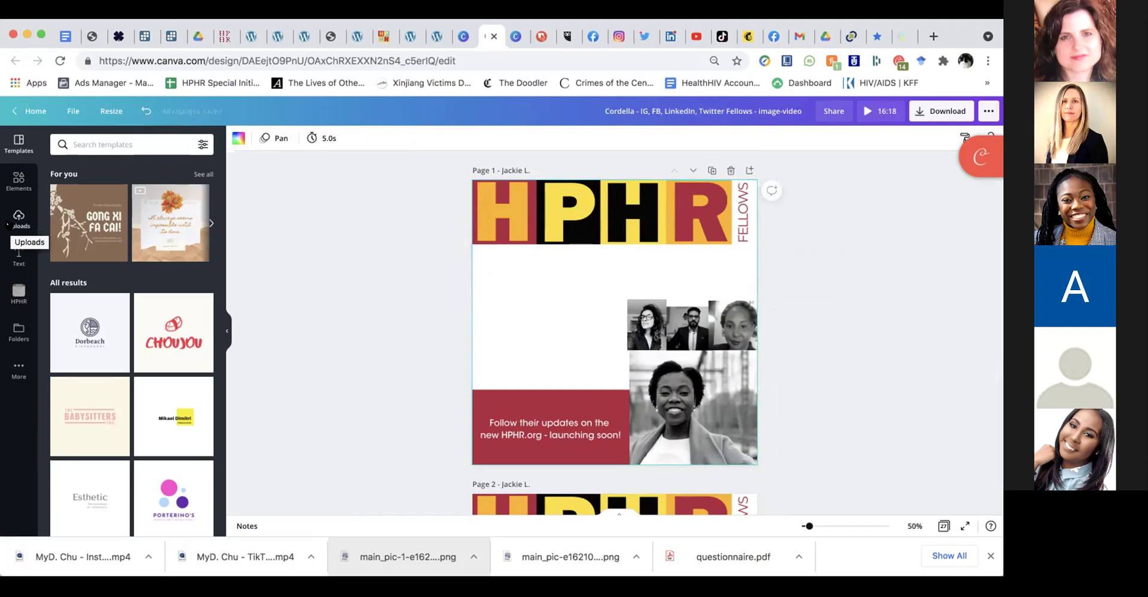
Place the uploaded HPHR logo onto page 1 and position it near the small photo frame
left_click(8, 225)
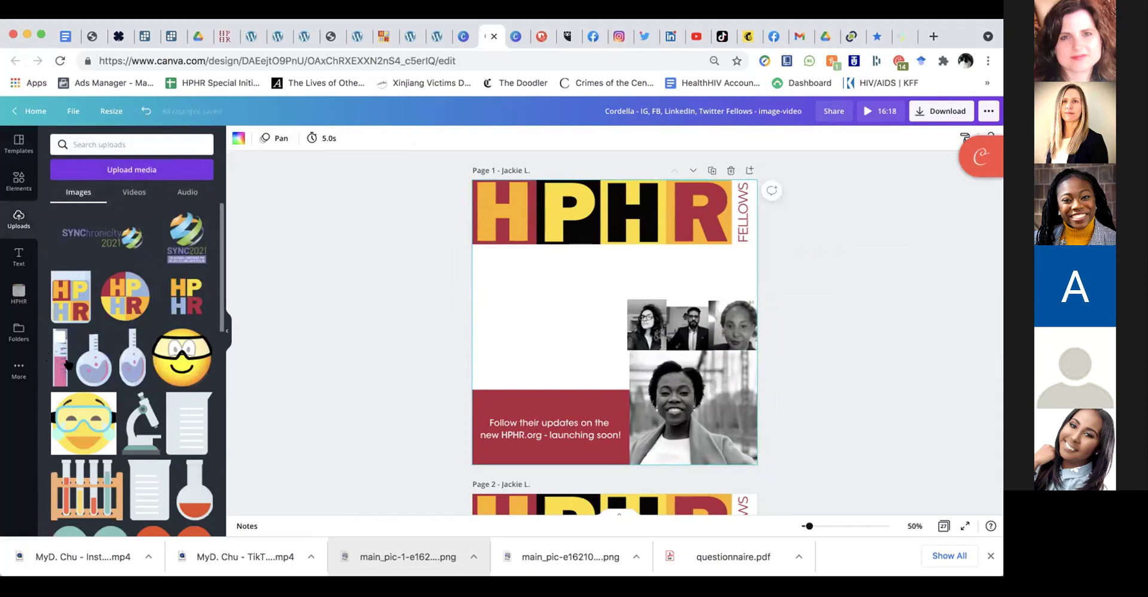
left_click(93, 170)
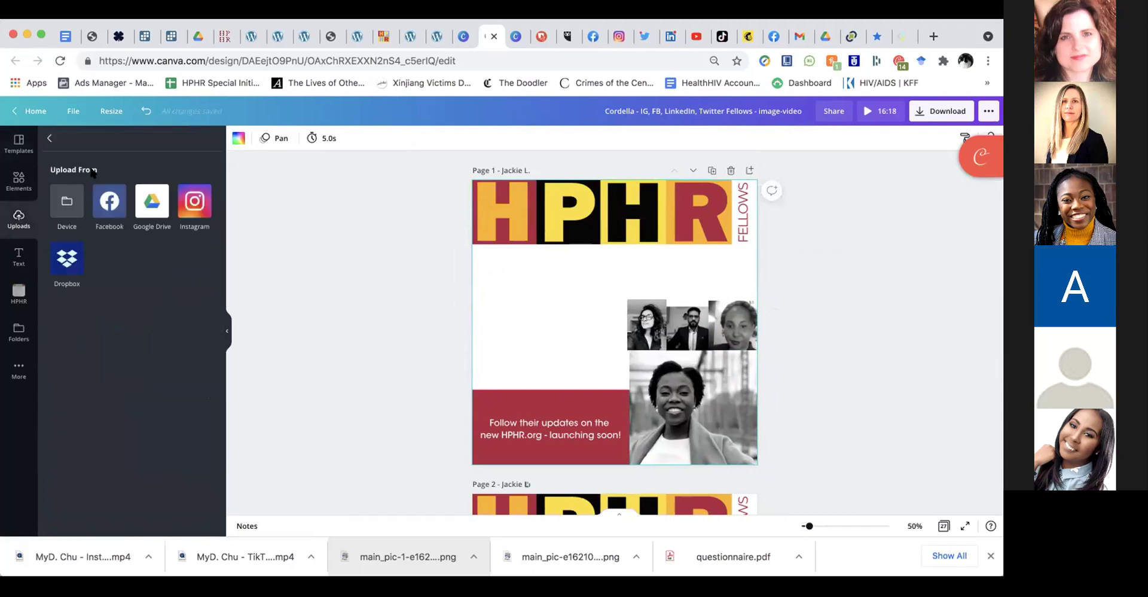
left_click(46, 136)
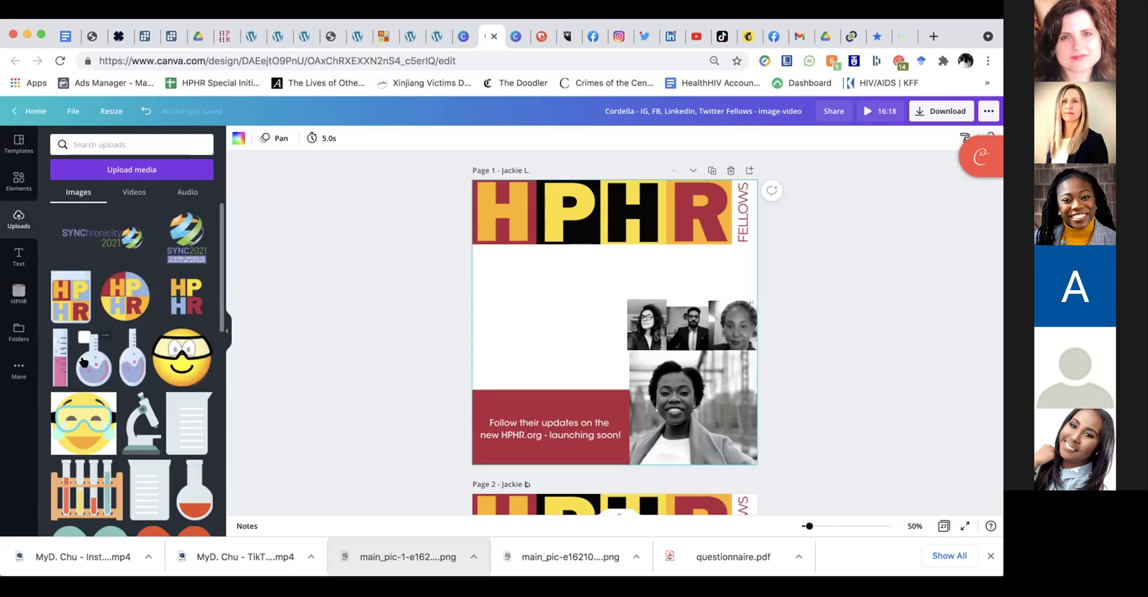
left_click_drag(67, 291, 503, 303)
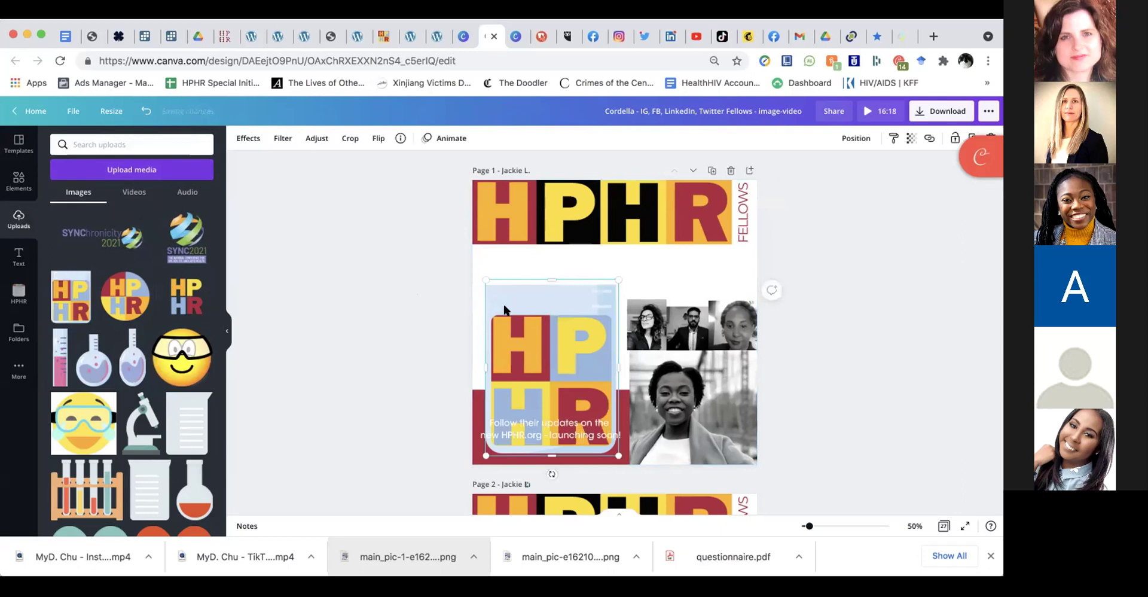
mouse_move(503, 302)
left_mouse_down()
mouse_move(498, 200)
mouse_move(504, 289)
mouse_move(520, 304)
left_mouse_up()
left_click_drag(71, 297, 676, 226)
left_click_drag(676, 274, 484, 272)
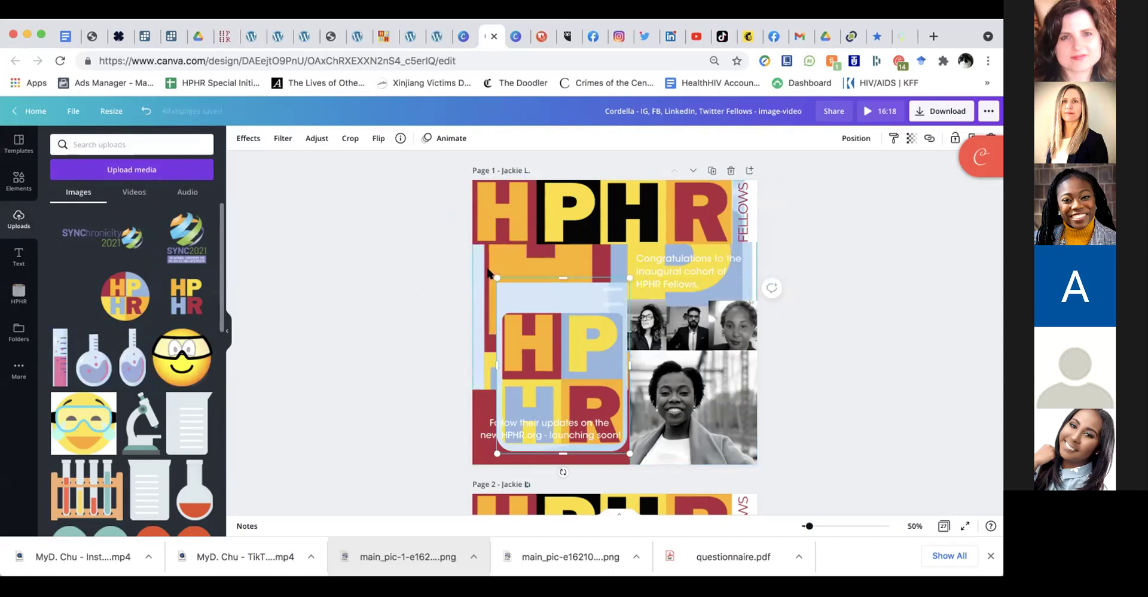
left_click_drag(492, 267, 545, 289)
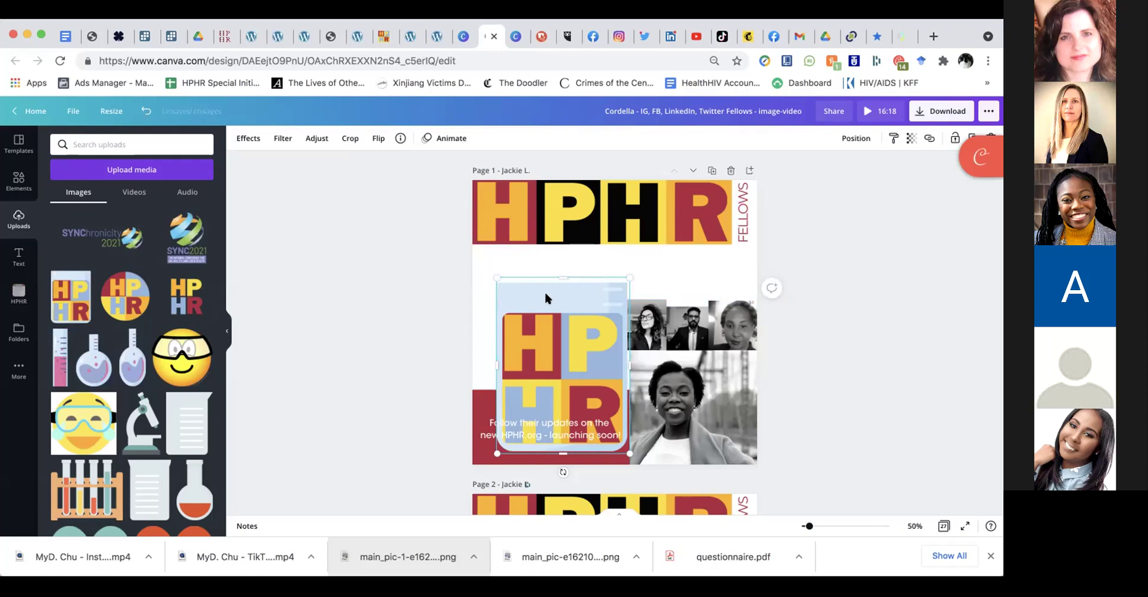
Lock the black-and-white portrait and move the single-face clip above the two-person photo
left_click(723, 383)
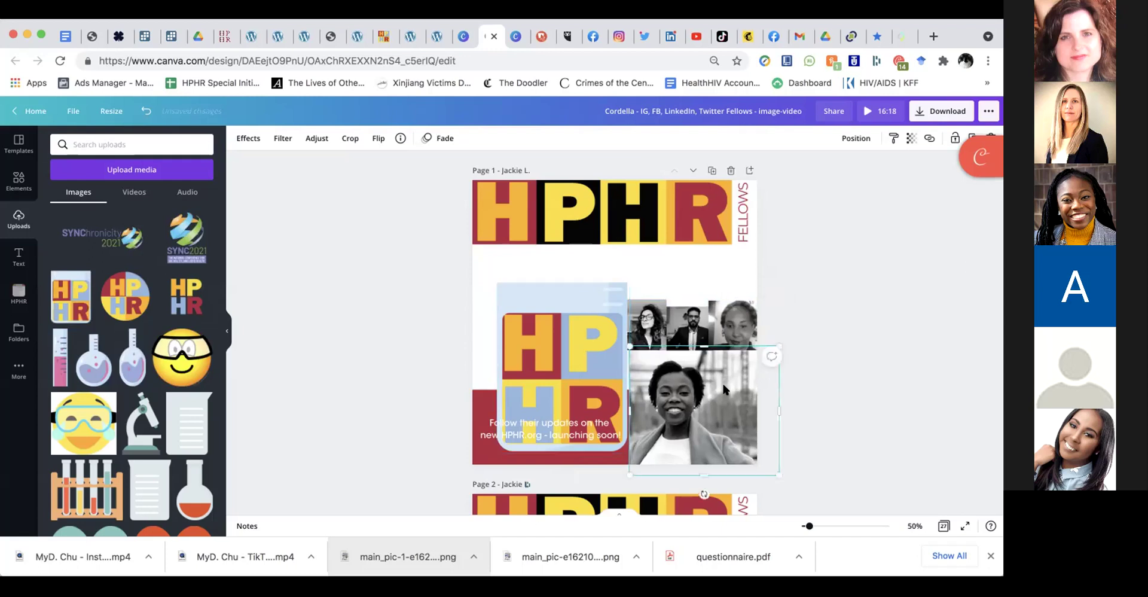
left_click(953, 136)
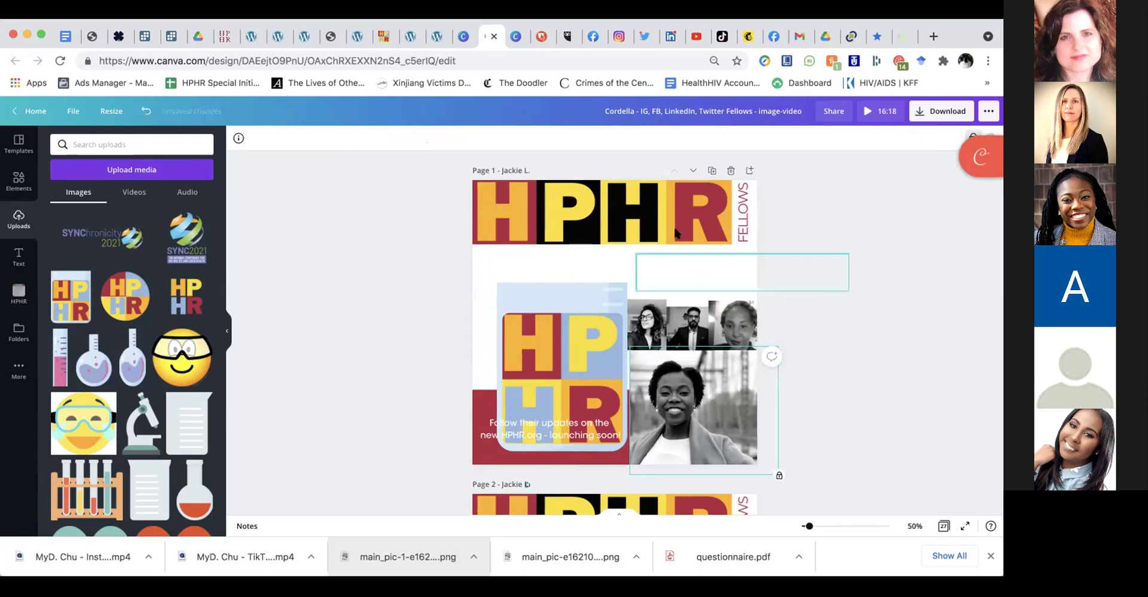
left_click(776, 365)
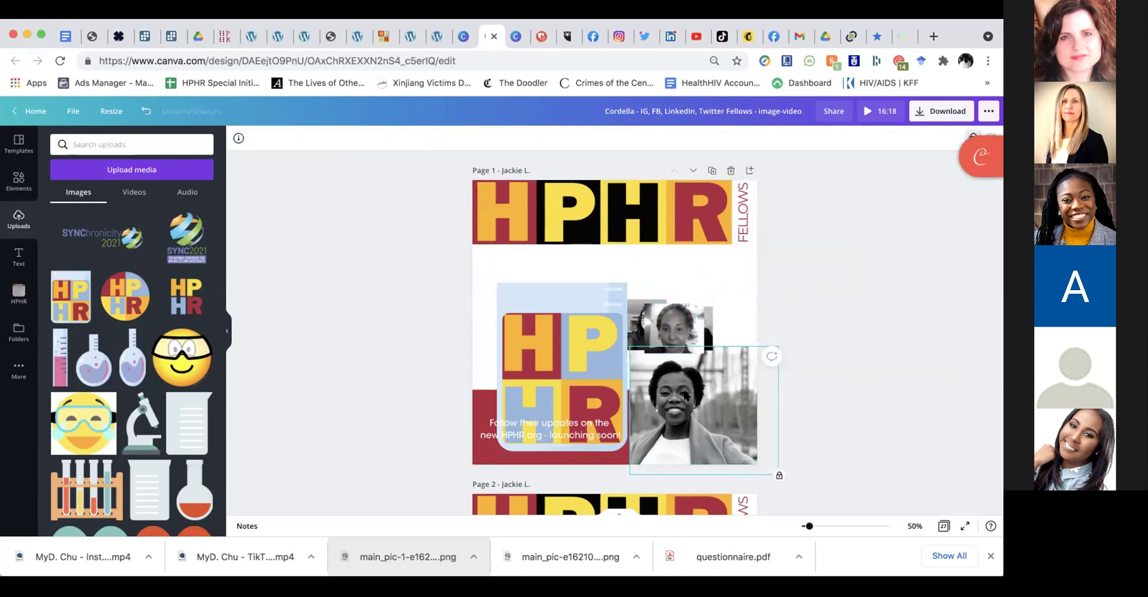
left_click(547, 375)
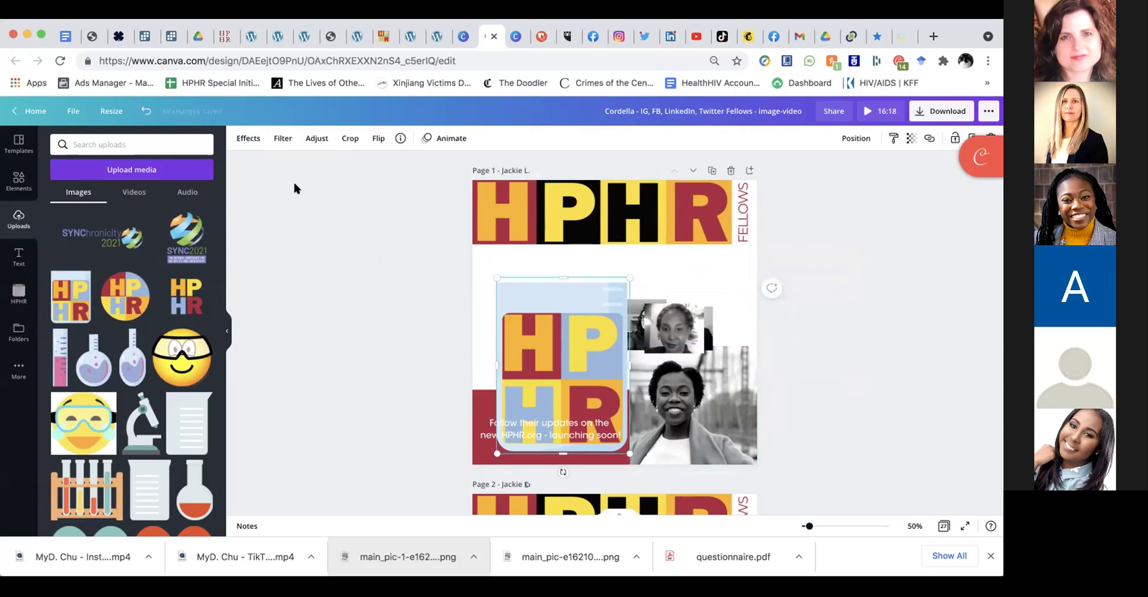
left_click(243, 138)
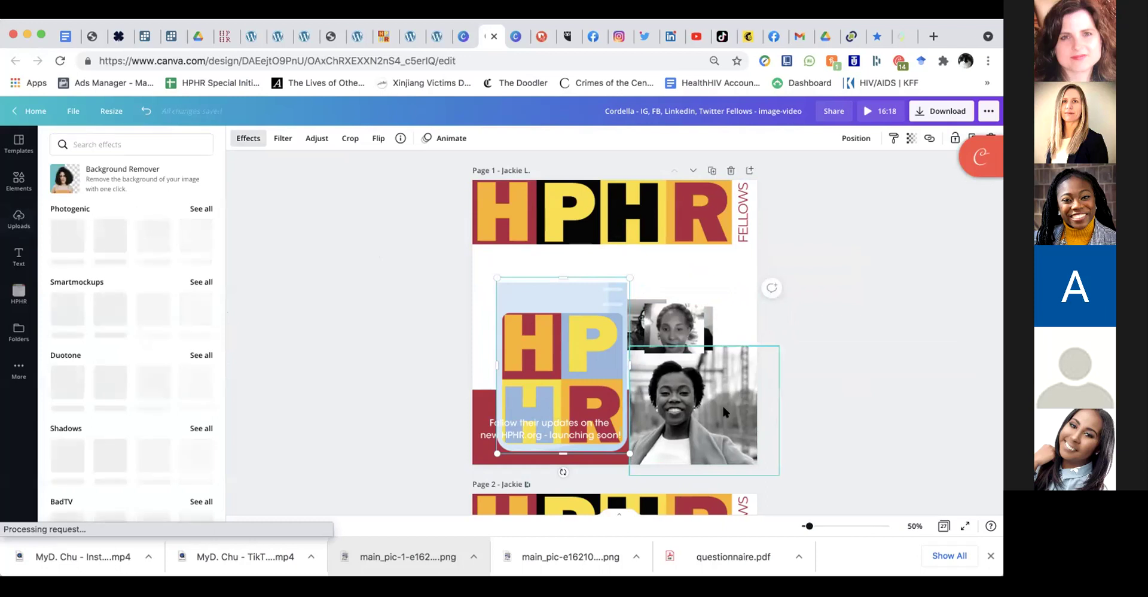
left_click(673, 325)
left_click_drag(673, 326, 674, 286)
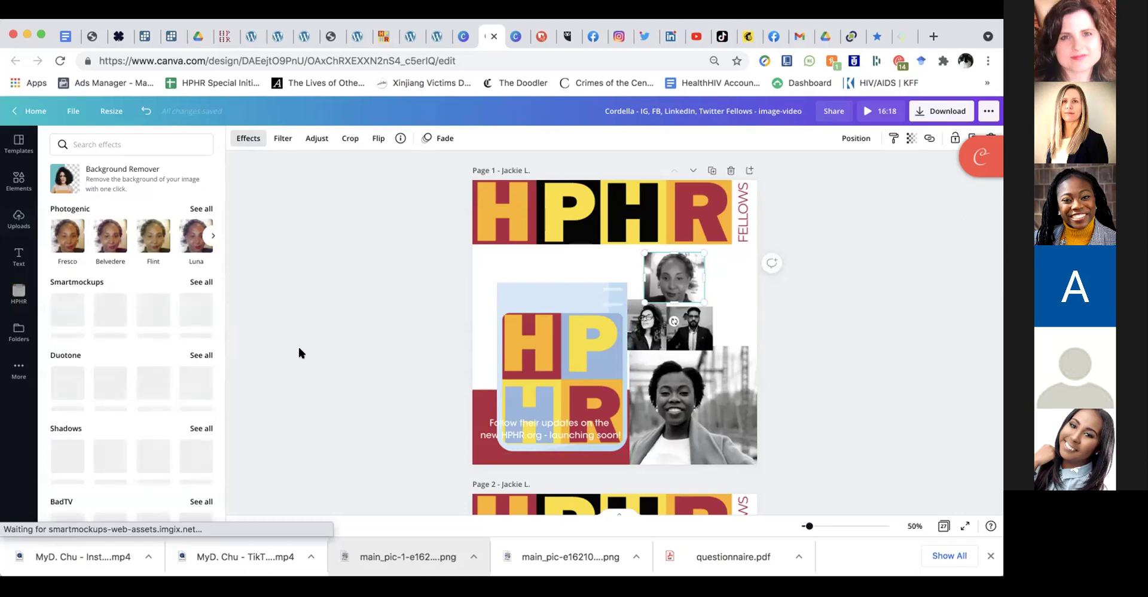
scroll(404, 392, "down", 3)
scroll(405, 392, "down", 8)
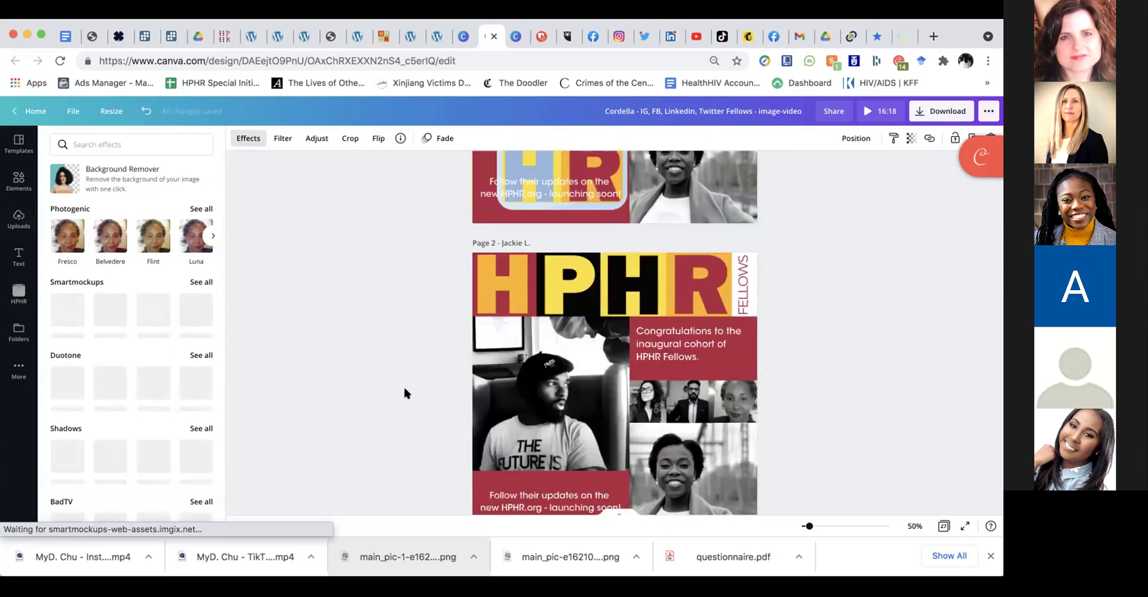
scroll(405, 393, "down", 10)
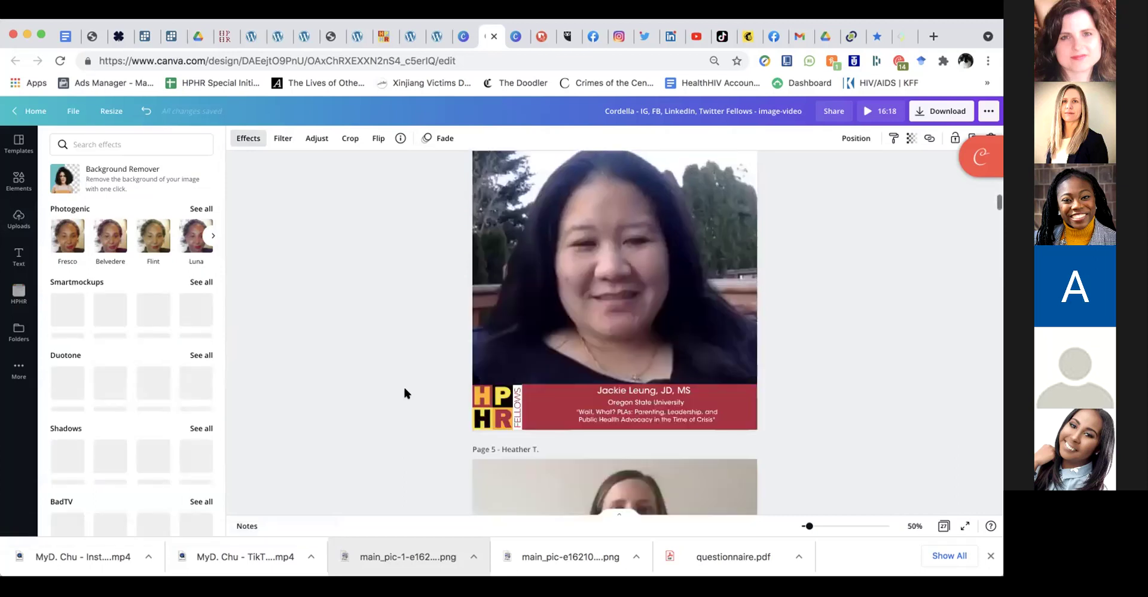
scroll(405, 393, "down", 5)
left_click(612, 375)
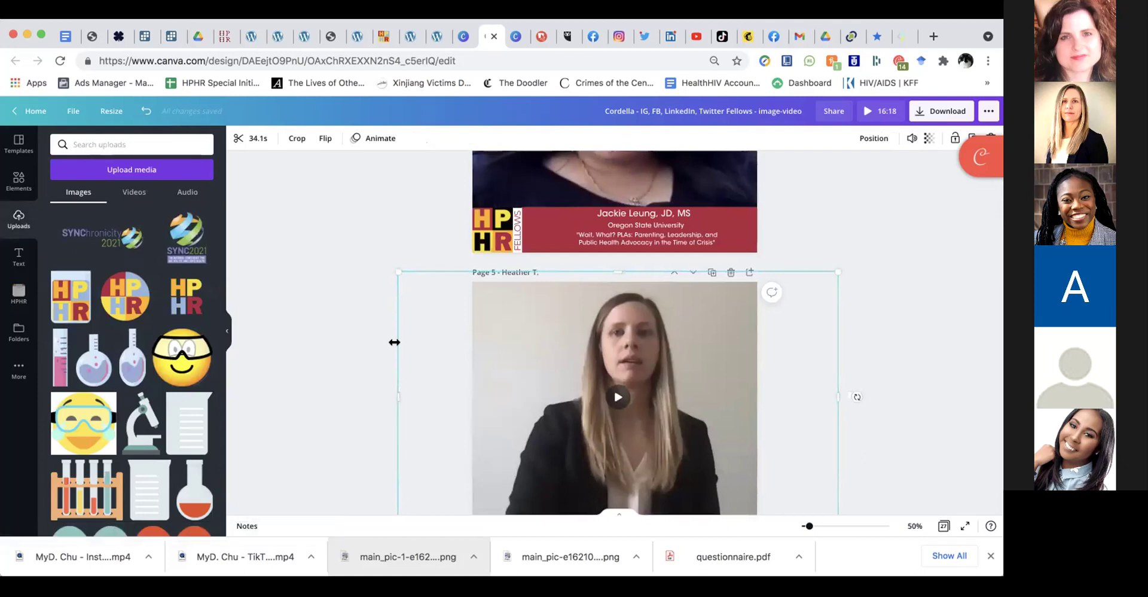
scroll(323, 362, "down", 3)
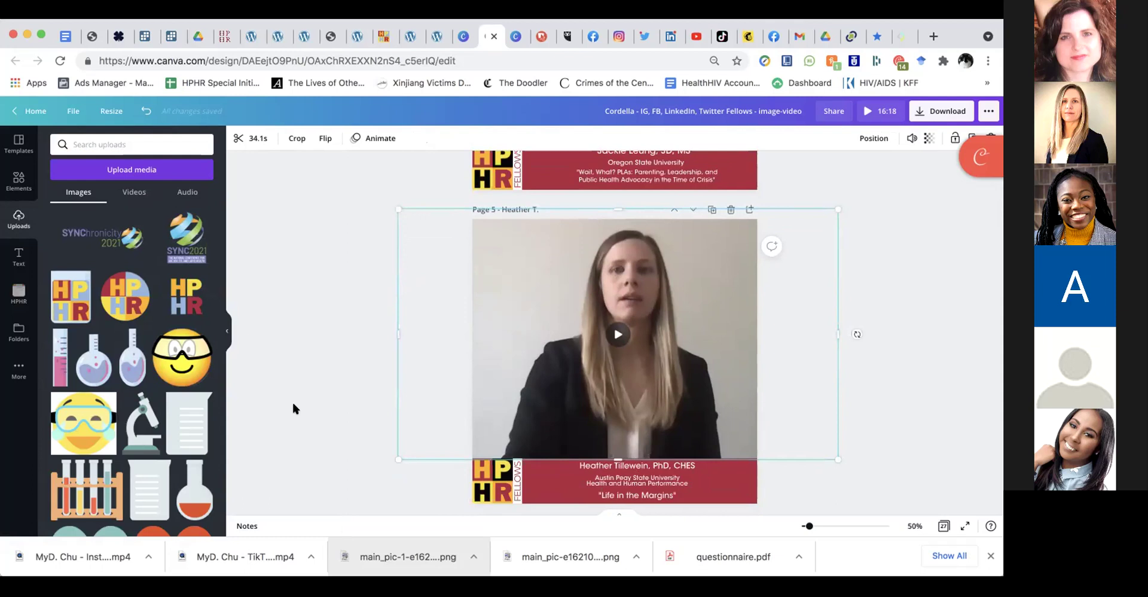
scroll(292, 400, "down", 2)
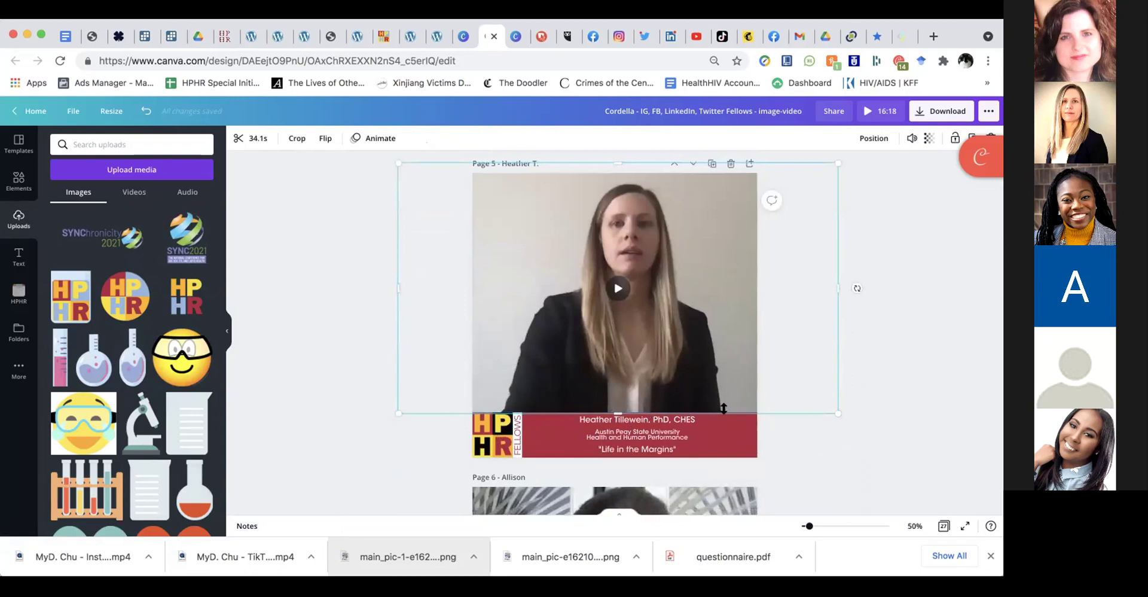
scroll(548, 300, "up", 2)
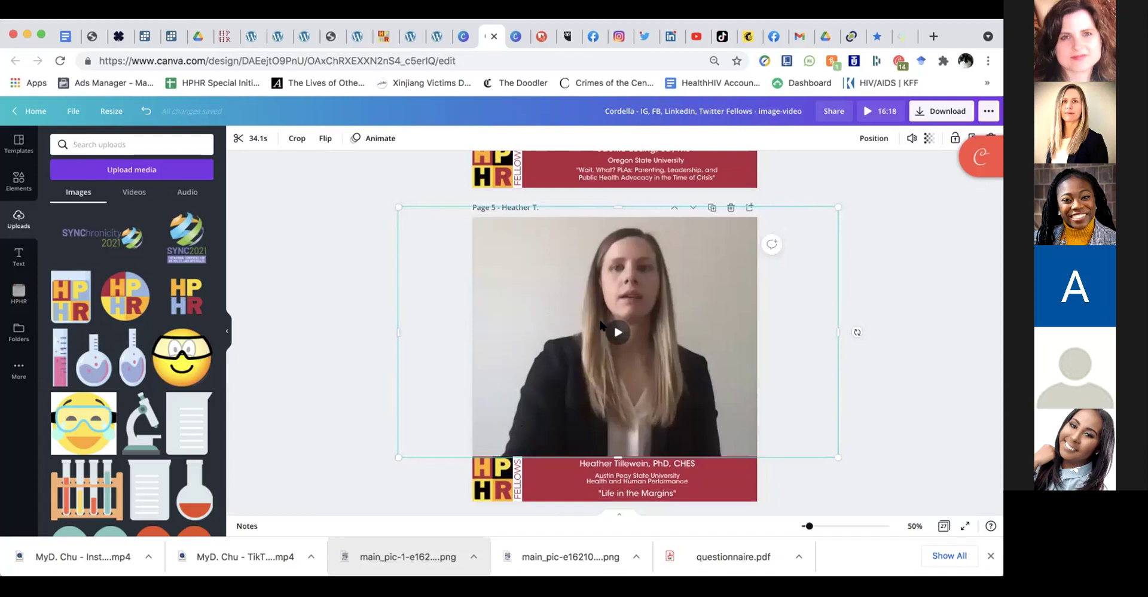
key("Delete")
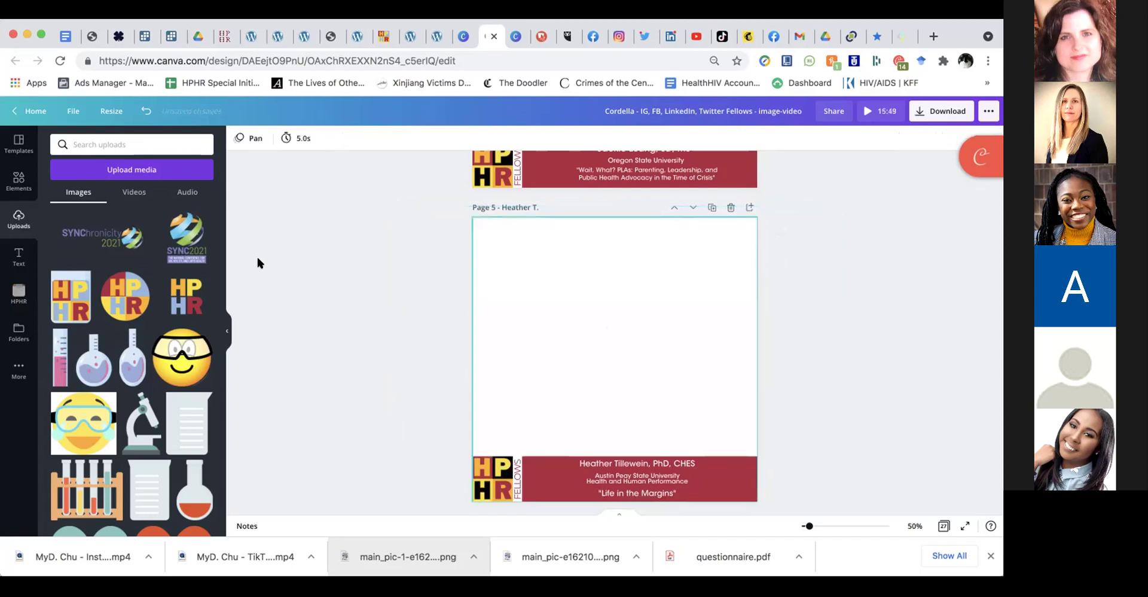
Place the 2:59 uploaded video on page 5 and enlarge it across the page
left_click(134, 191)
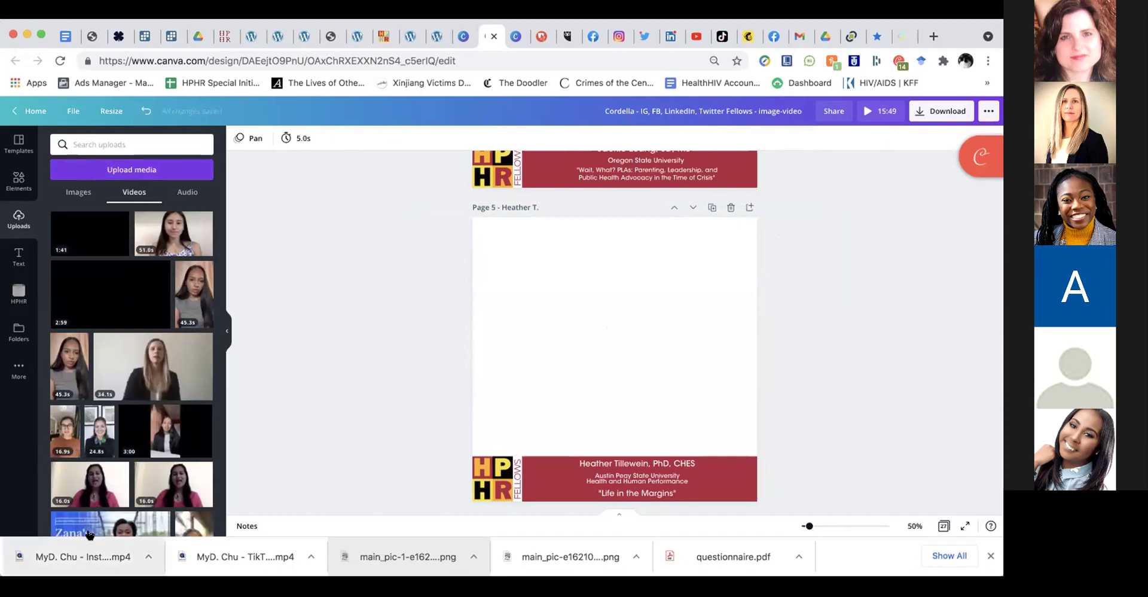
left_click_drag(72, 276, 546, 257)
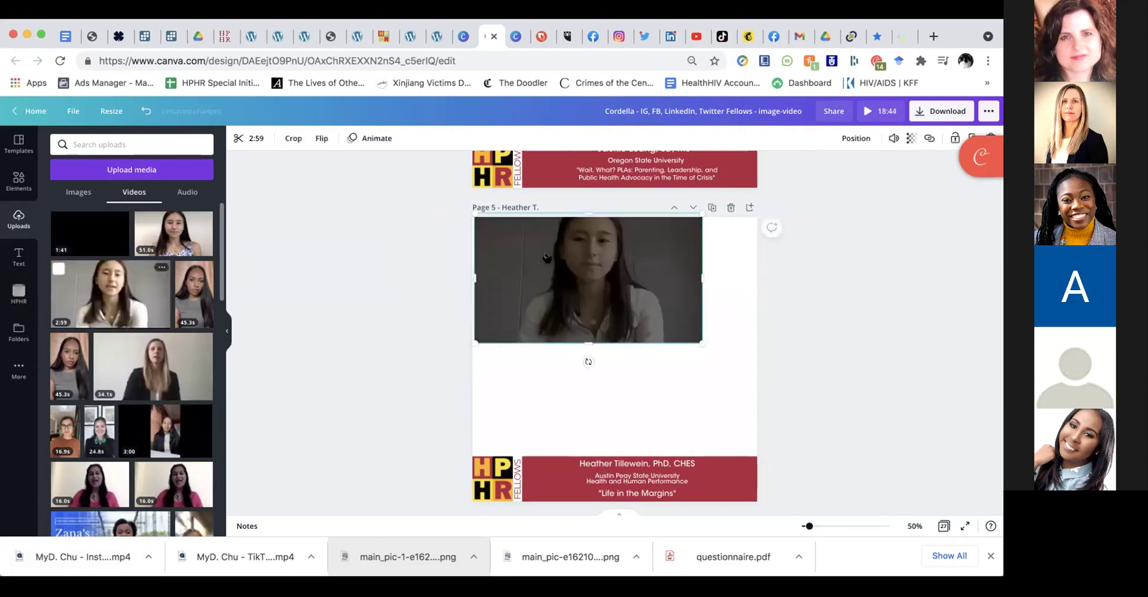
left_click(600, 289)
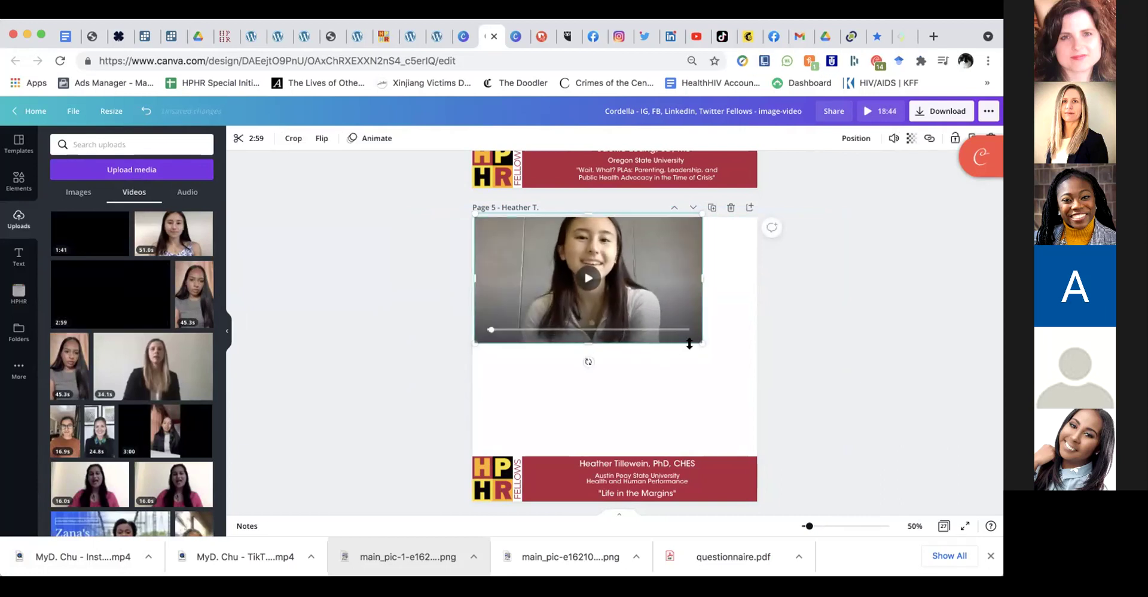
left_click_drag(703, 344, 785, 456)
left_click_drag(464, 408, 387, 453)
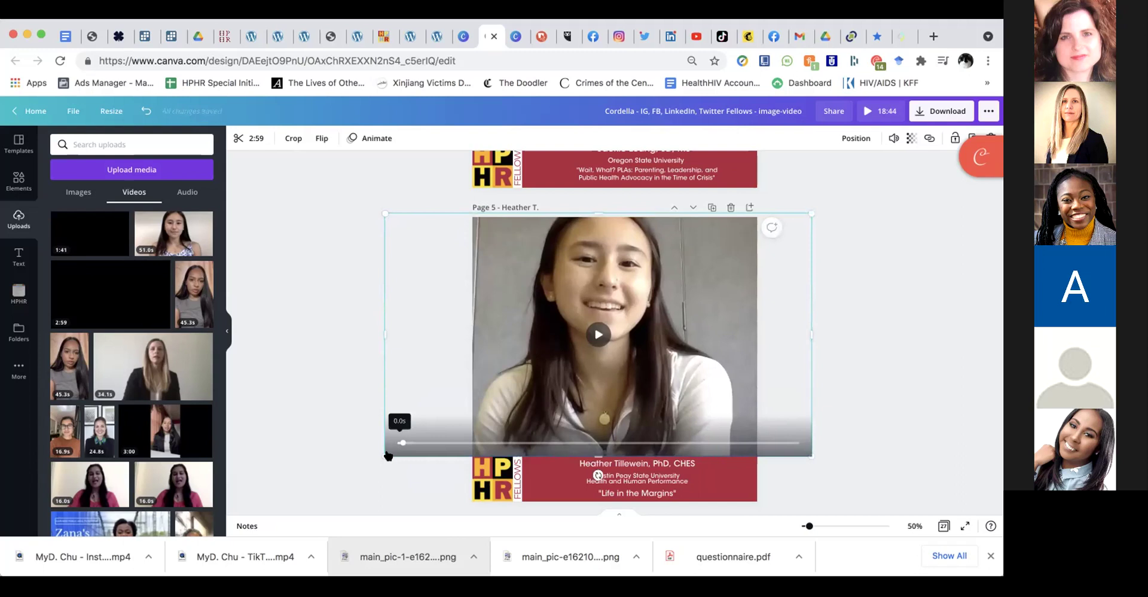
left_click(336, 441)
scroll(338, 448, "down", 2)
left_click(609, 309)
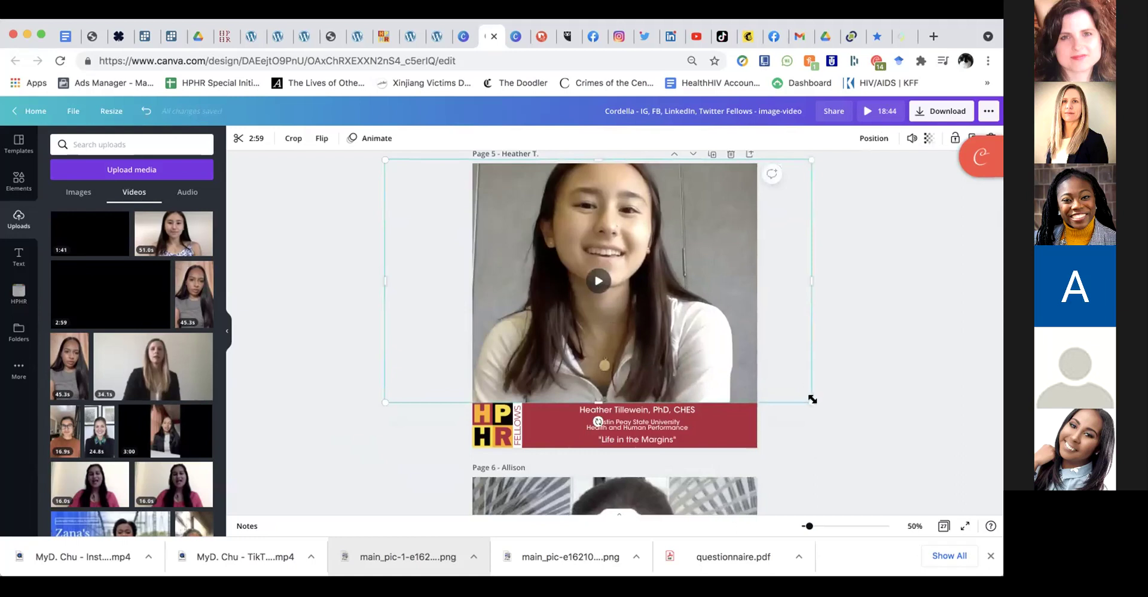
scroll(705, 354, "down", 15)
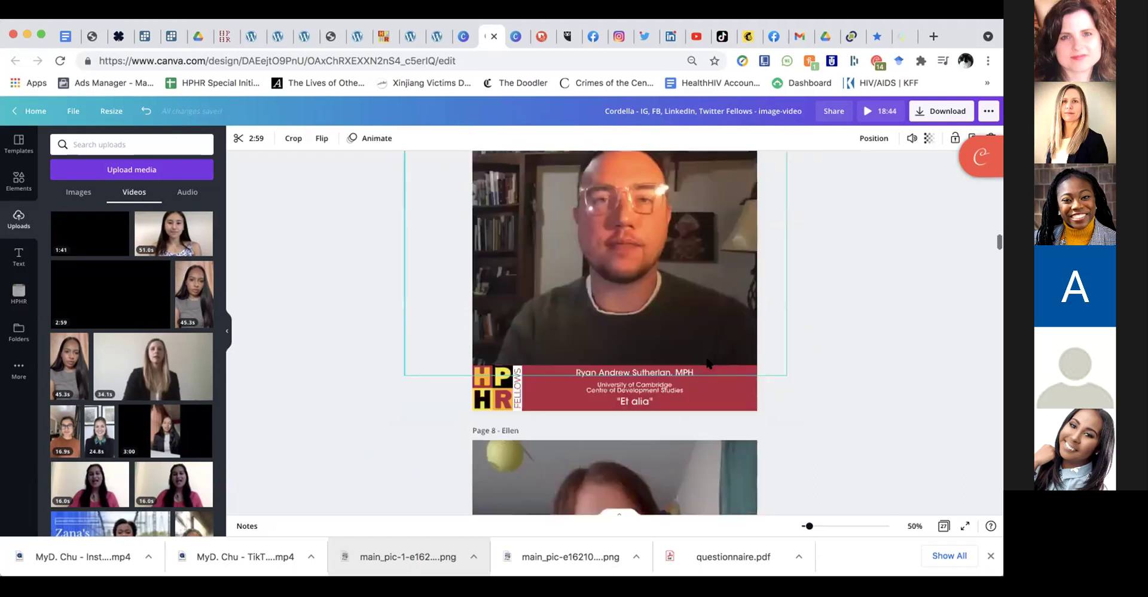
scroll(707, 362, "down", 15)
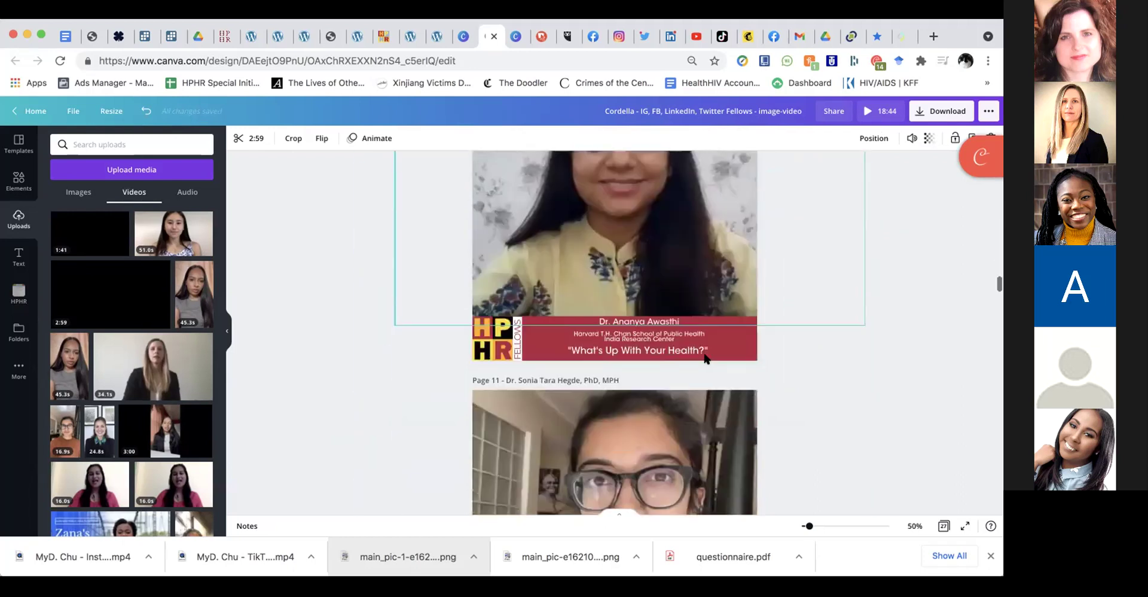
scroll(705, 357, "down", 5)
scroll(718, 341, "up", 1)
left_click(710, 290)
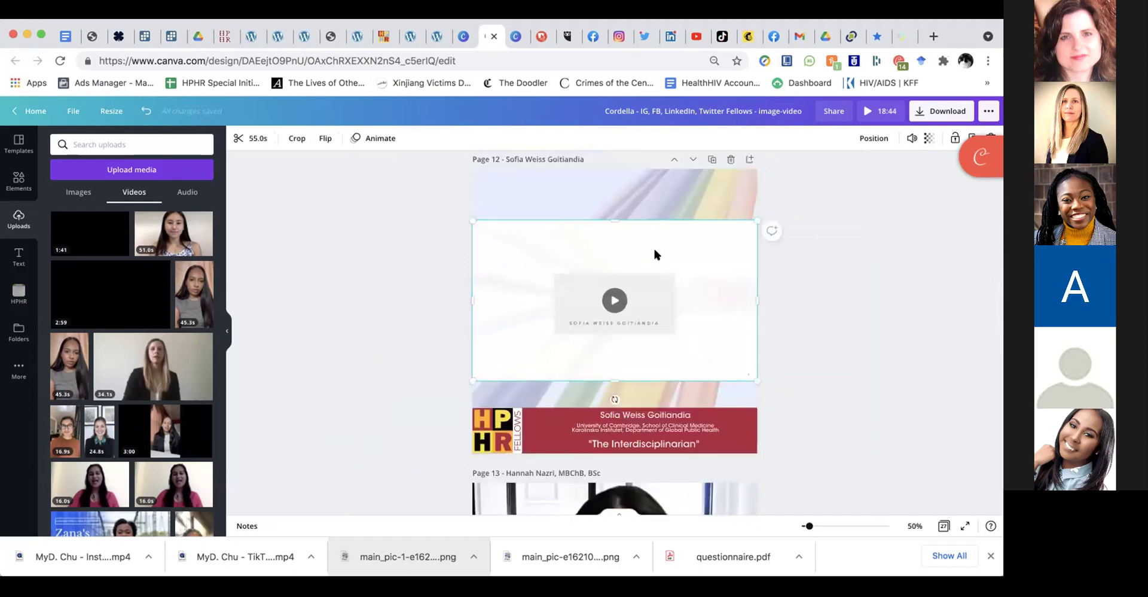
left_click_drag(459, 212, 384, 141)
left_click_drag(756, 381, 773, 341)
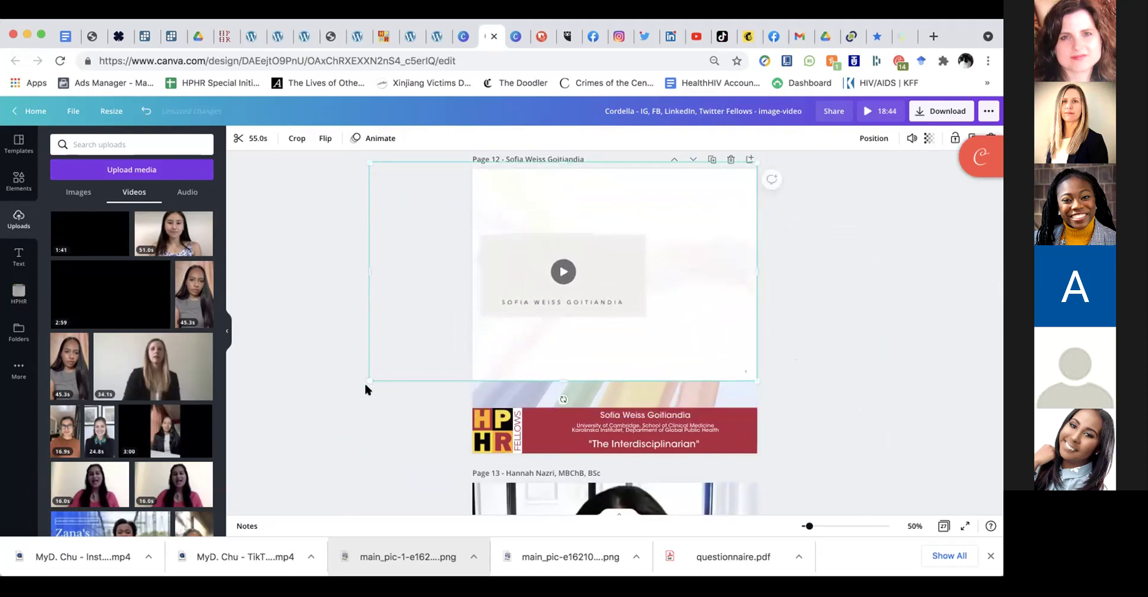
left_click_drag(381, 373, 480, 343)
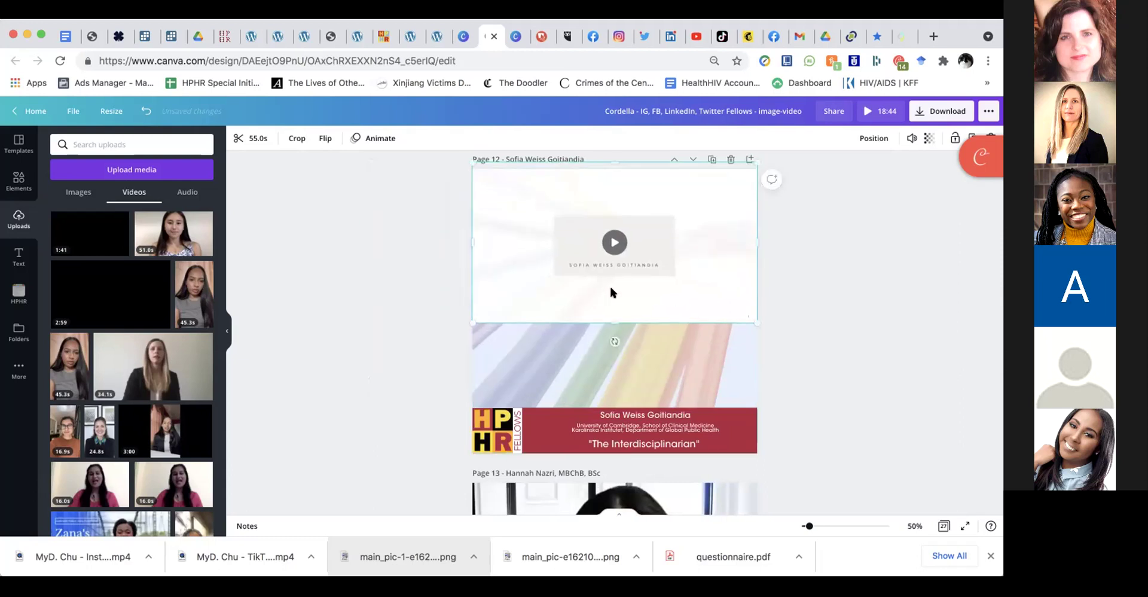
left_click_drag(612, 315, 613, 331)
scroll(667, 261, "up", 1)
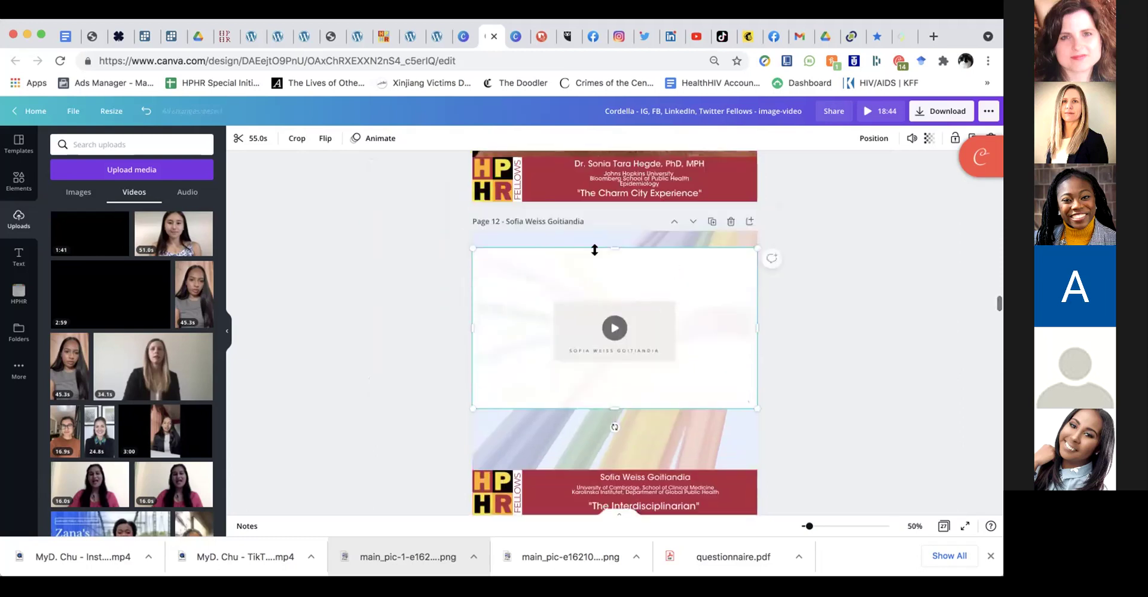
left_click_drag(643, 276, 644, 287)
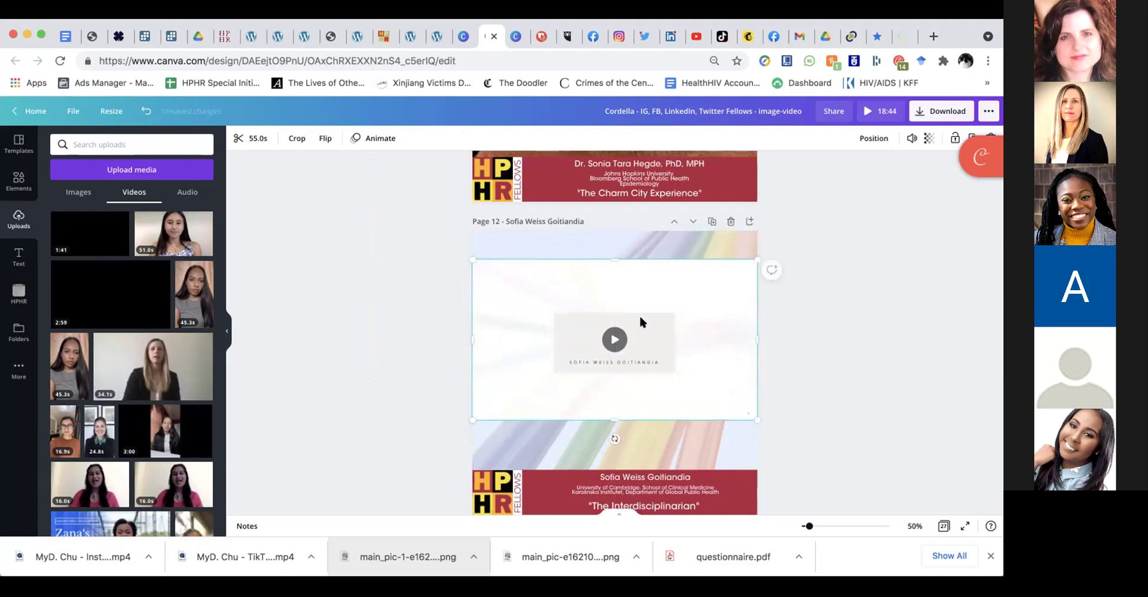
left_click_drag(654, 288, 656, 299)
scroll(675, 351, "down", 7)
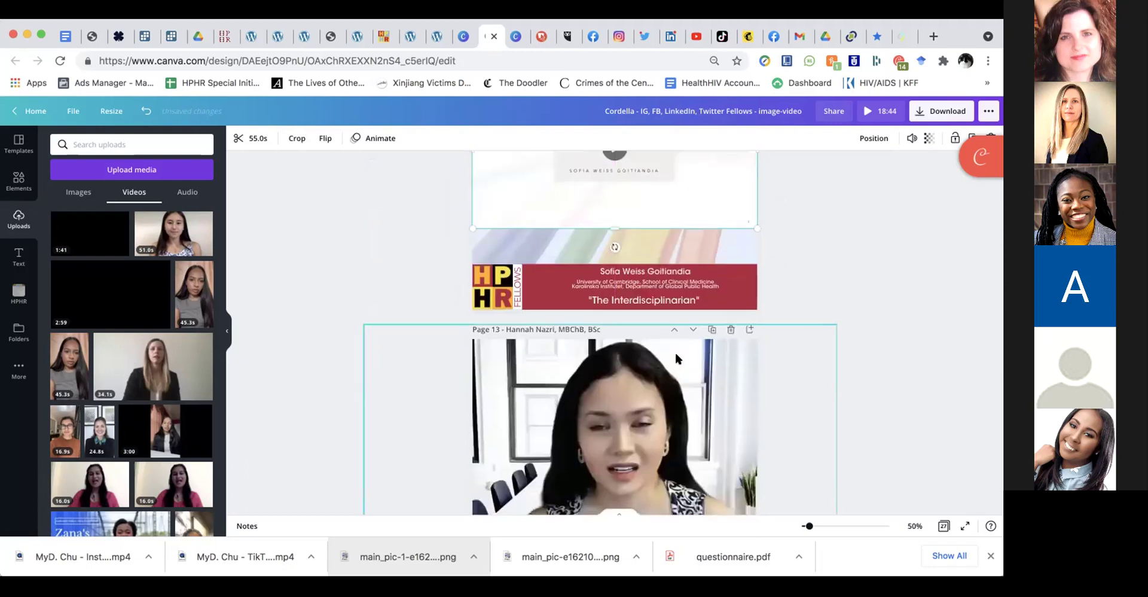
scroll(675, 350, "down", 5)
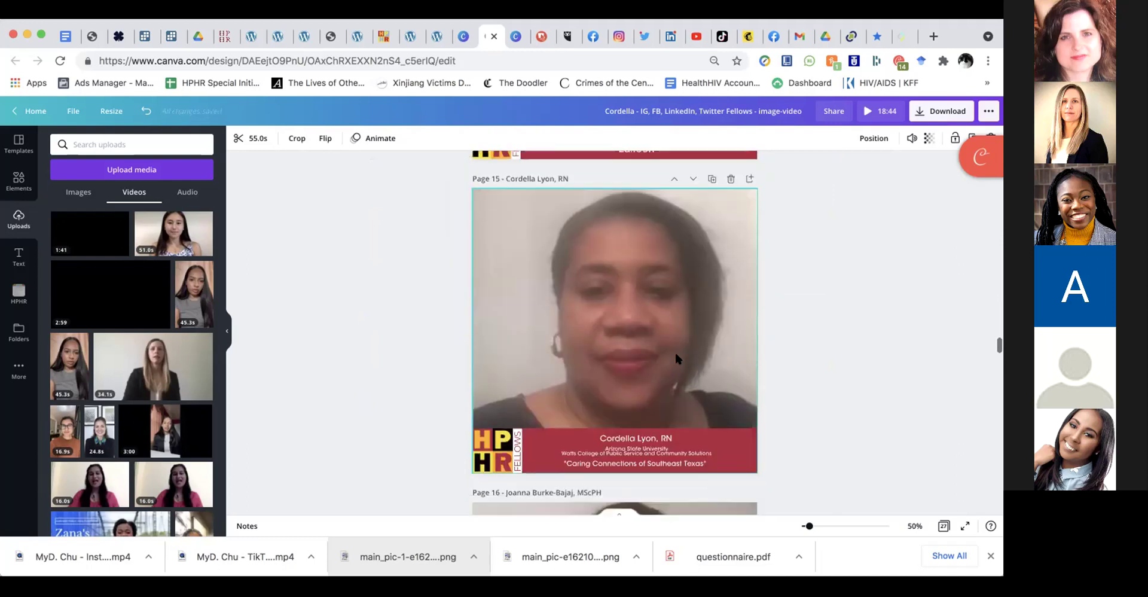
scroll(675, 357, "up", 1)
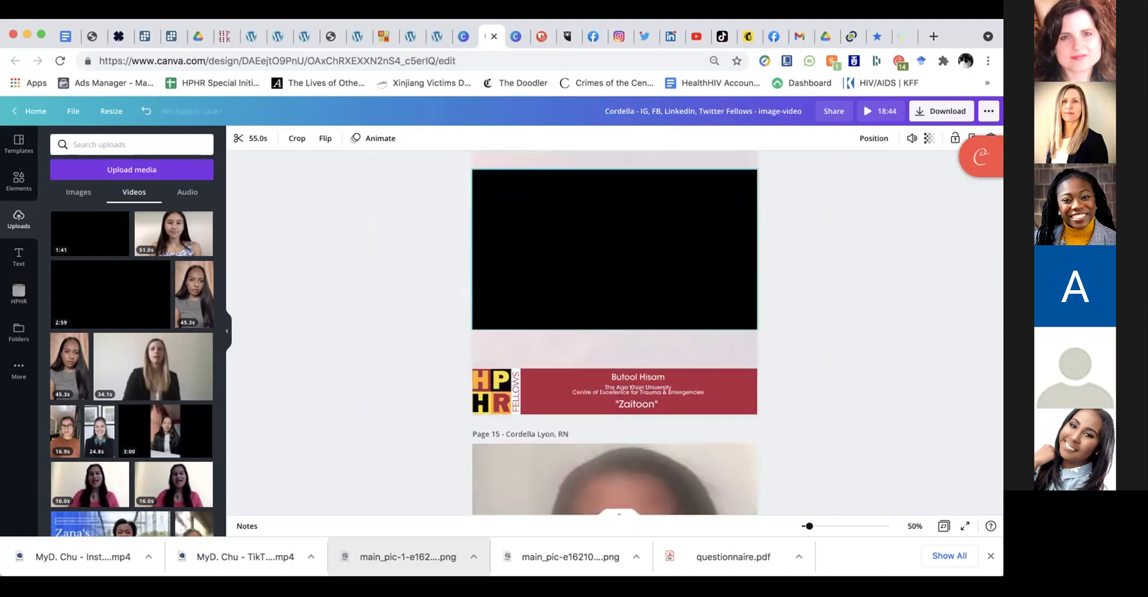
scroll(624, 357, "down", 14)
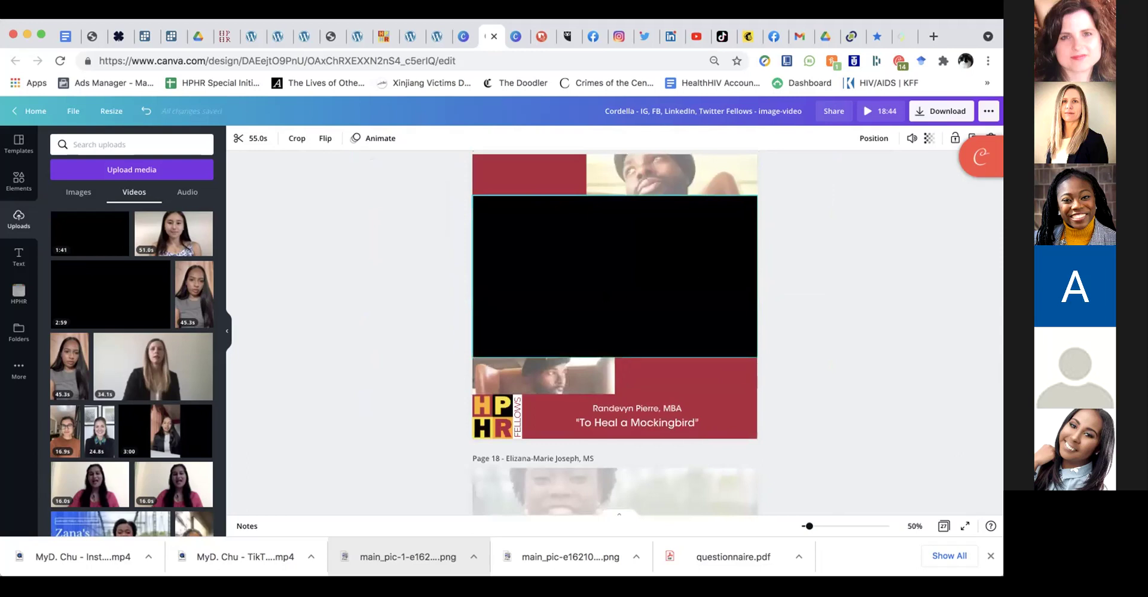
scroll(650, 200, "up", 5)
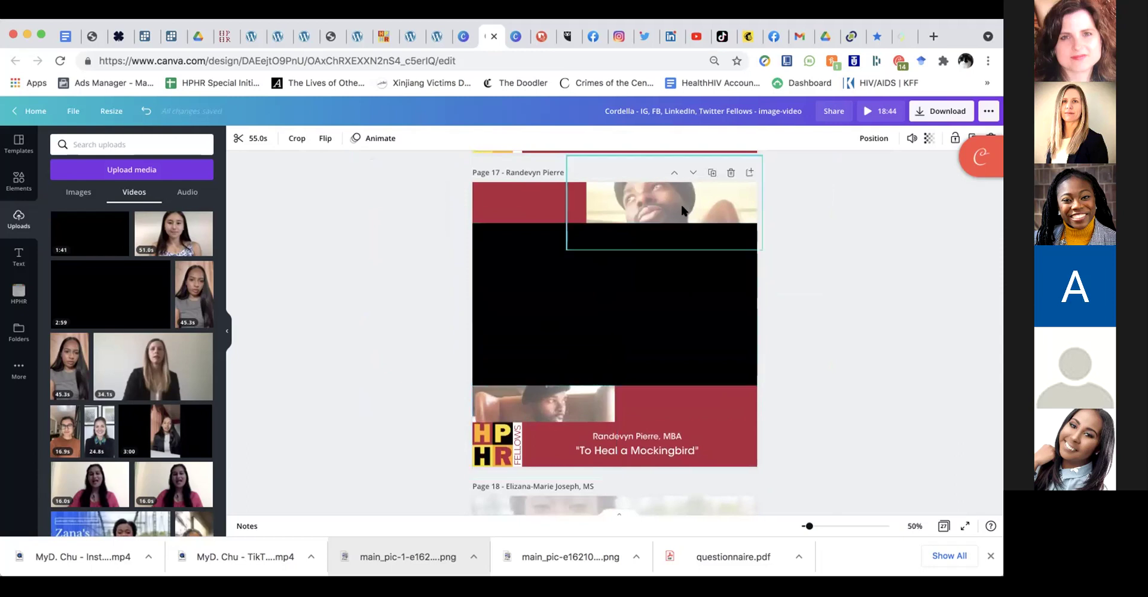
scroll(842, 237, "up", 5)
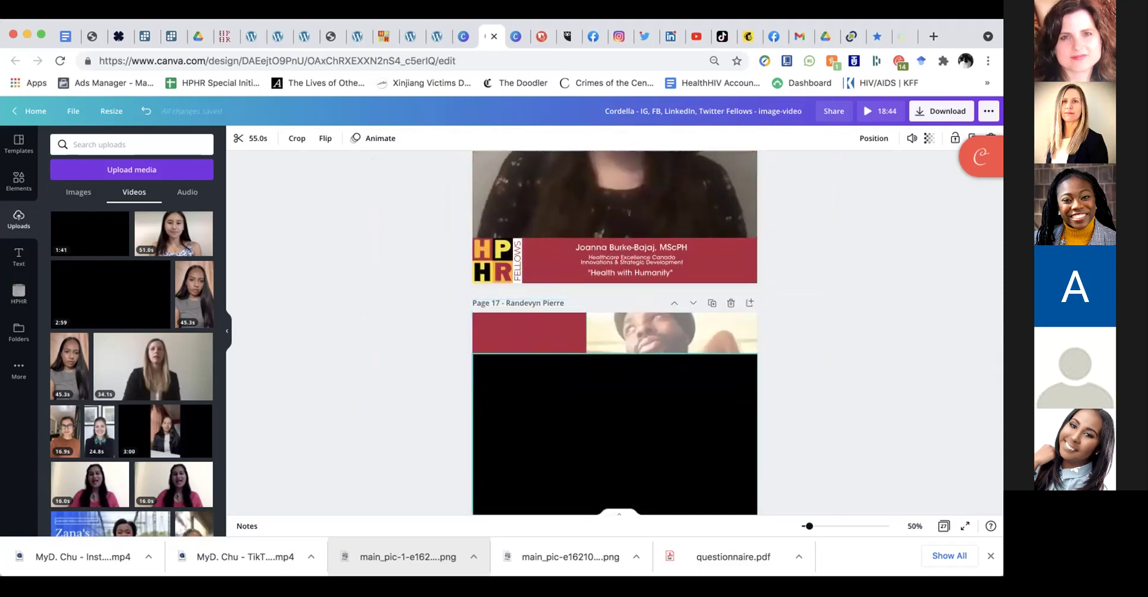
scroll(572, 441, "down", 4)
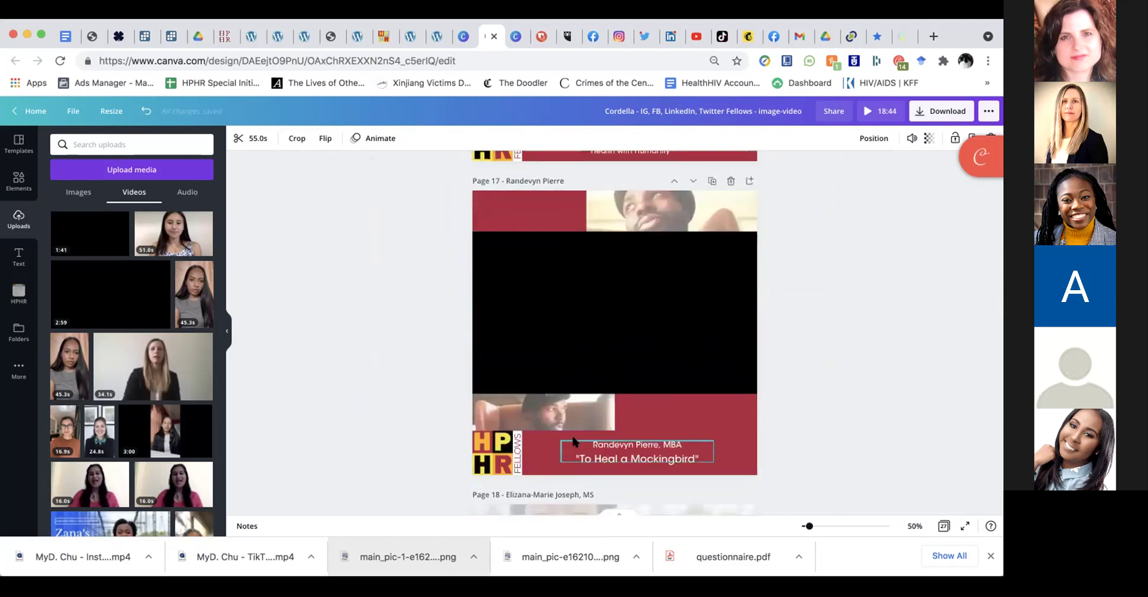
scroll(357, 352, "up", 2)
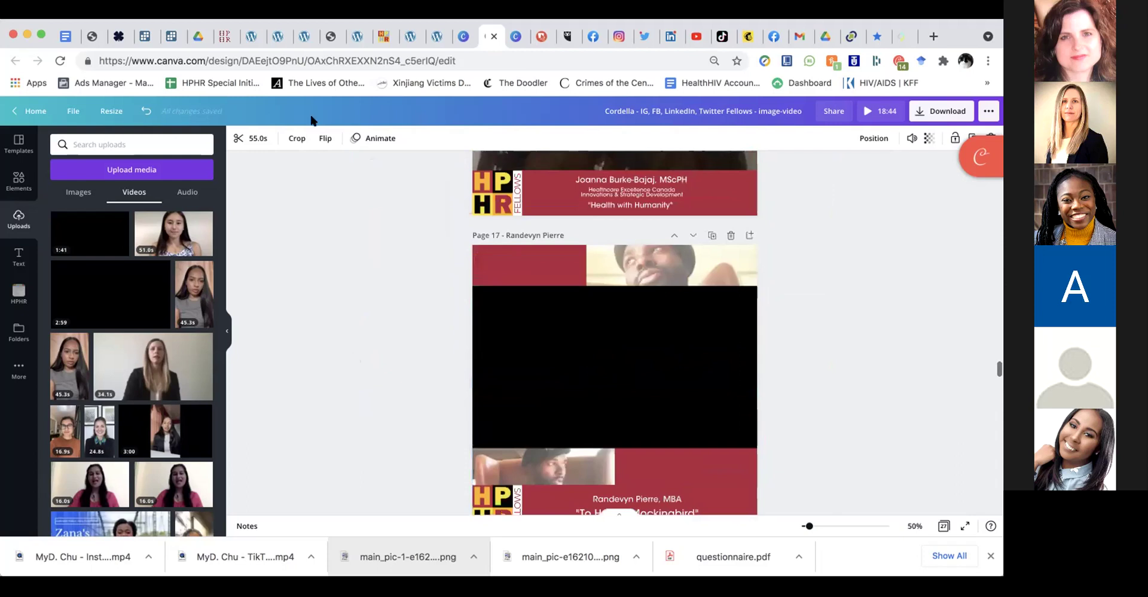
Open the YouTube fellows video design from the folder and go to its page 5
left_click(461, 37)
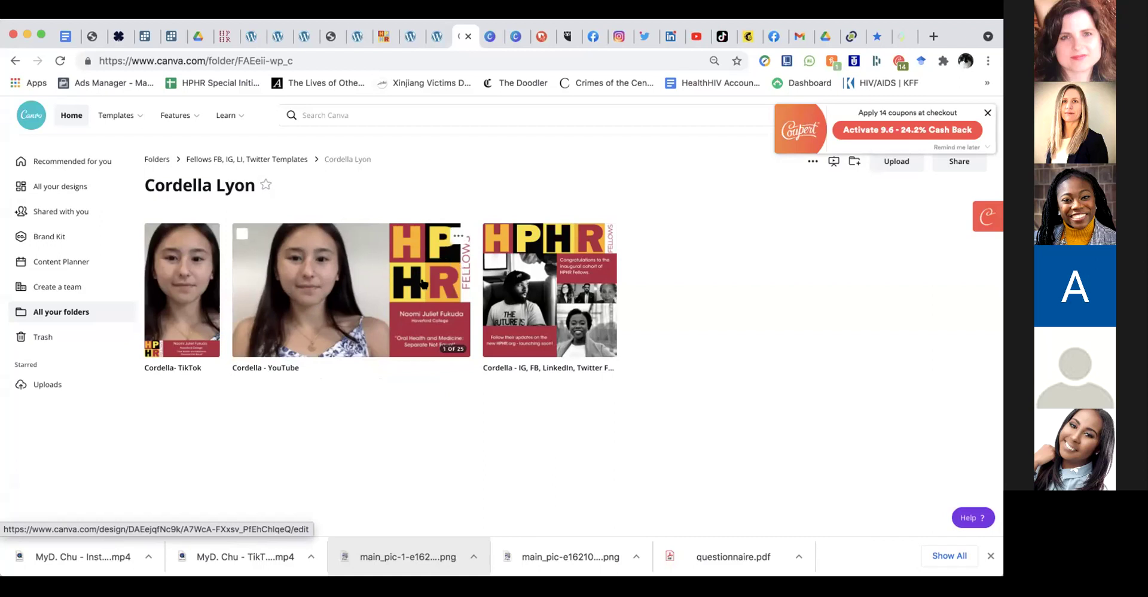
left_click(435, 323)
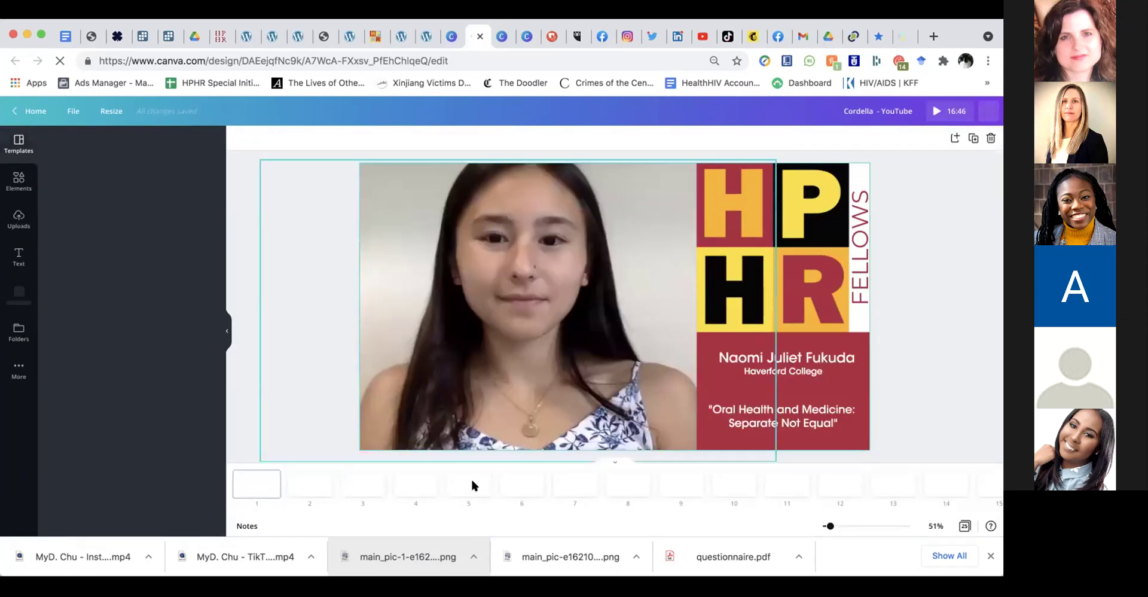
left_click(472, 482)
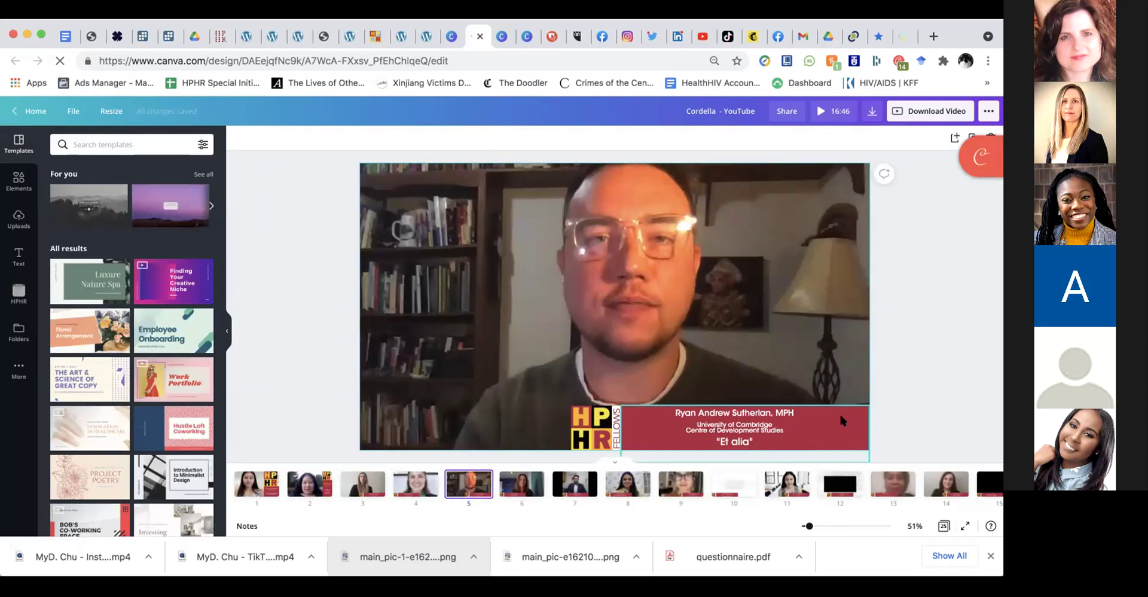
Move the HPHR logo to the video's top-left and delete the red banner, its texts and teal strip
left_click(591, 427)
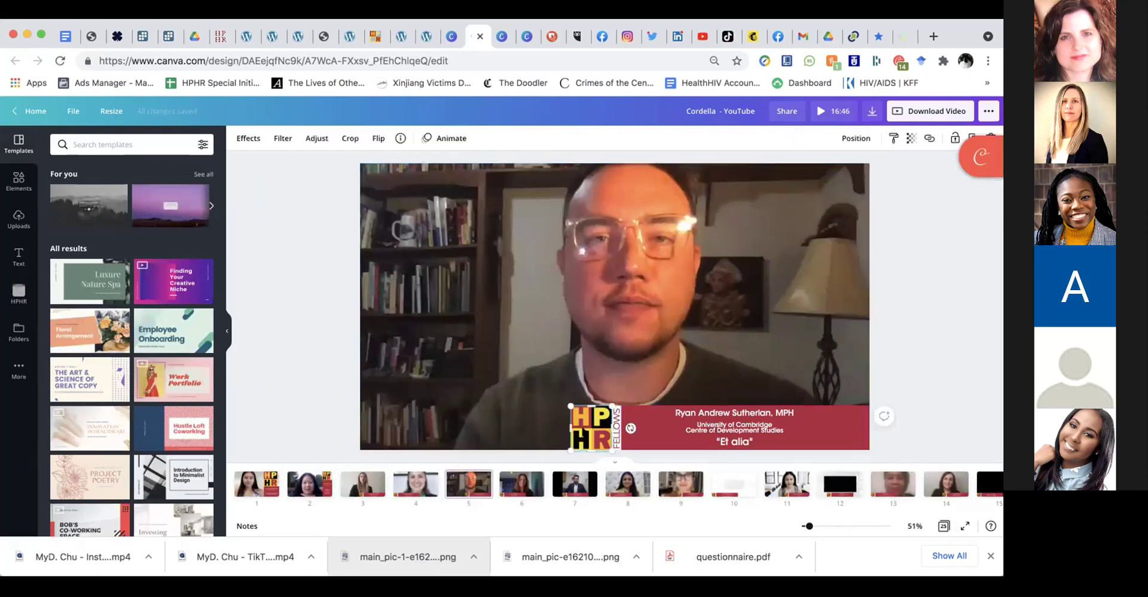
left_click_drag(581, 427, 387, 195)
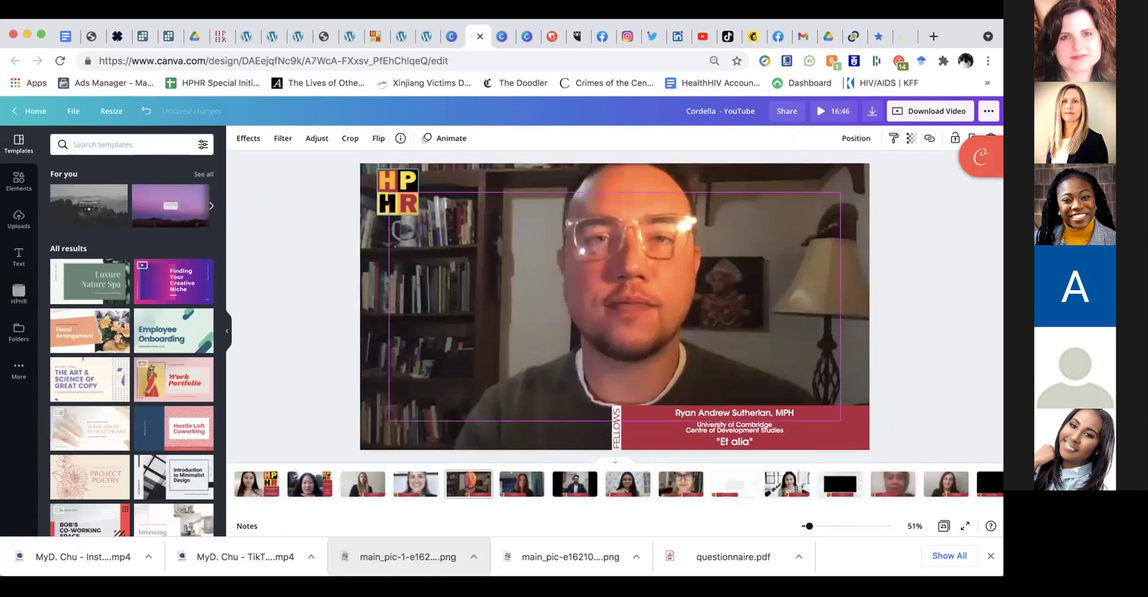
left_click(674, 430)
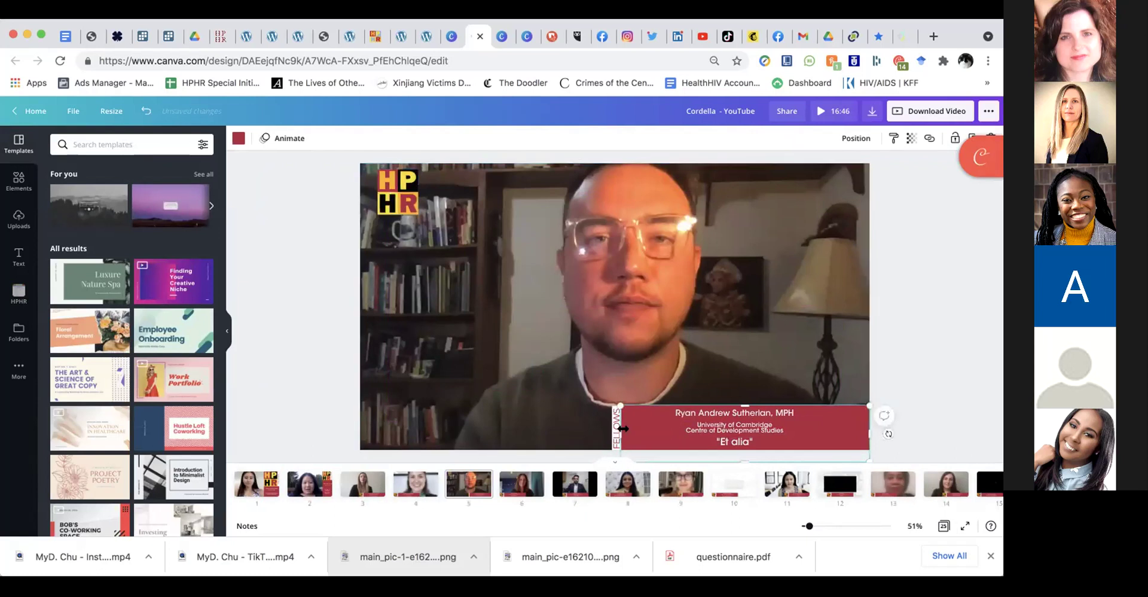
key("Delete")
left_click(712, 434)
key("Delete")
left_click(716, 413)
key("Delete")
left_click(733, 442)
key("Delete")
left_click(616, 435)
key("Delete")
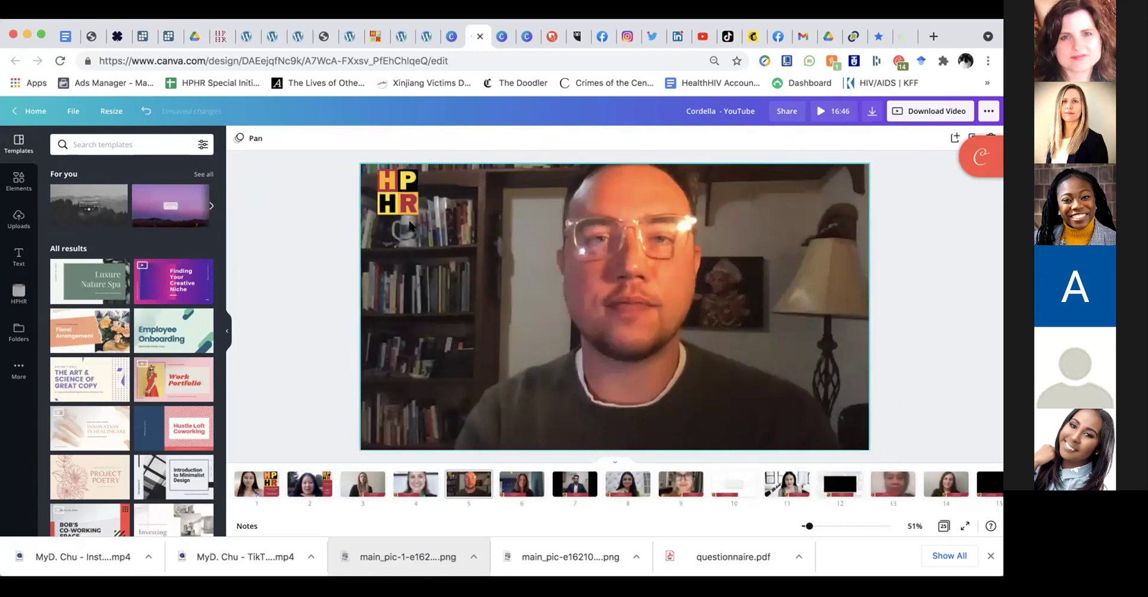
Play and pause the page 5 video to preview it
left_click(599, 324)
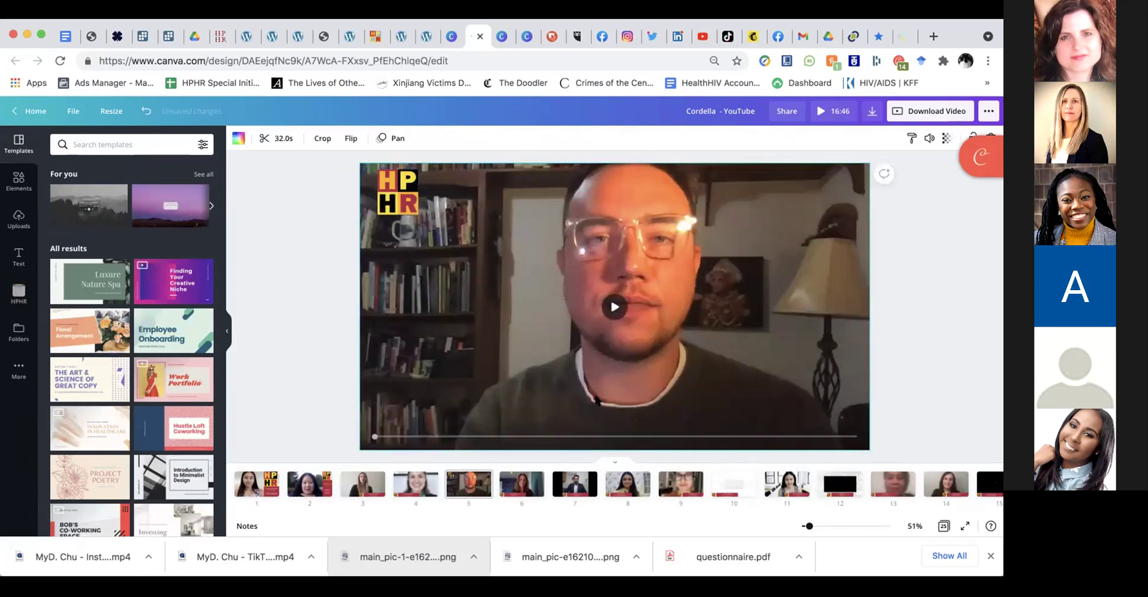
left_click(611, 307)
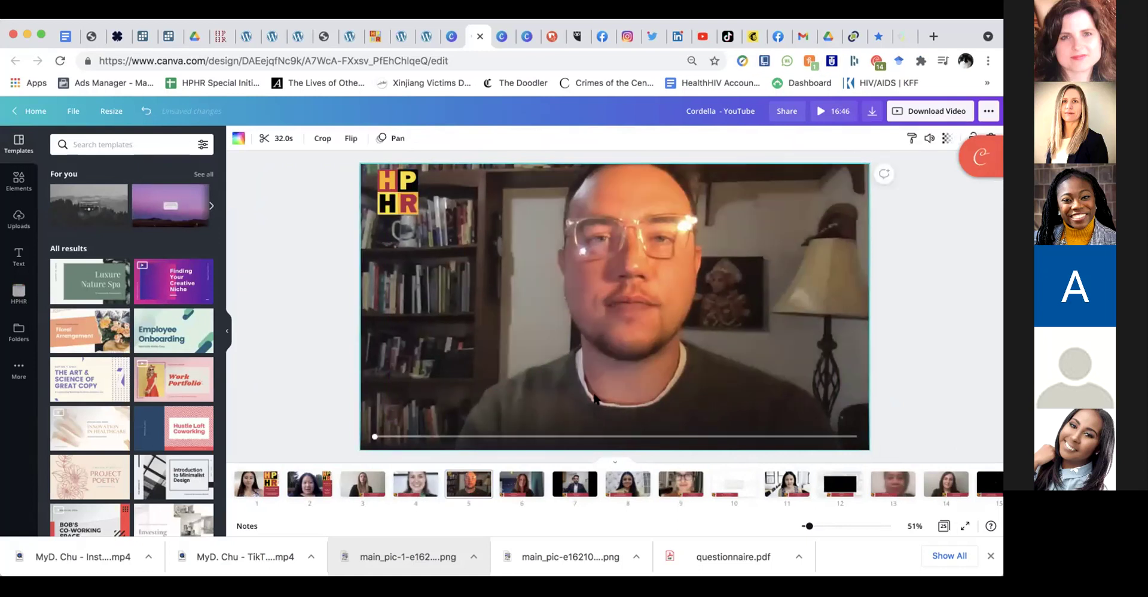
left_click(611, 307)
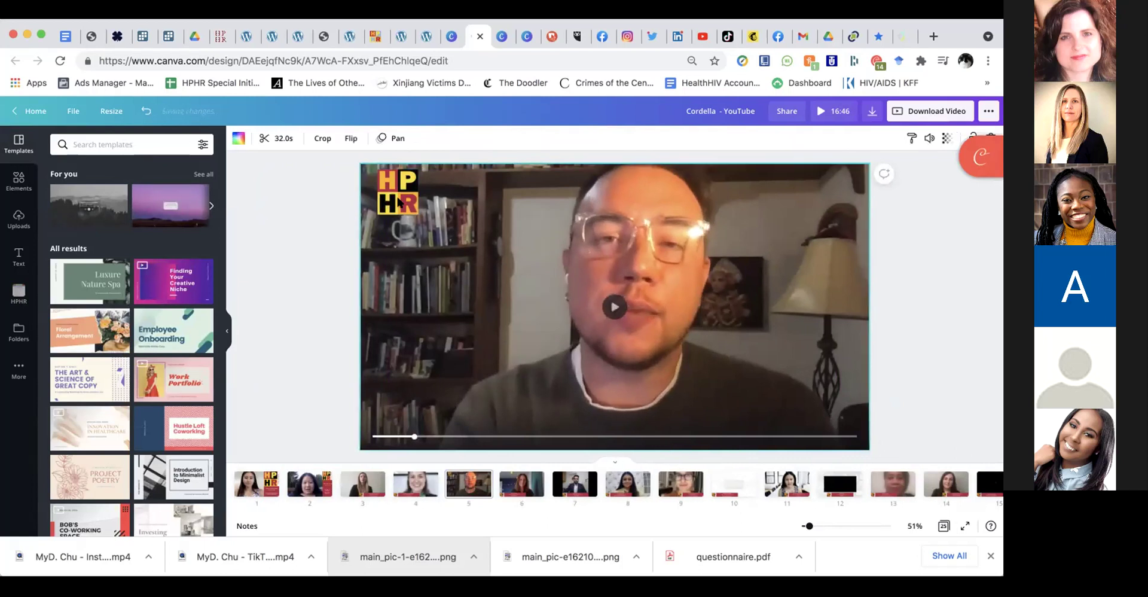
left_click(329, 282)
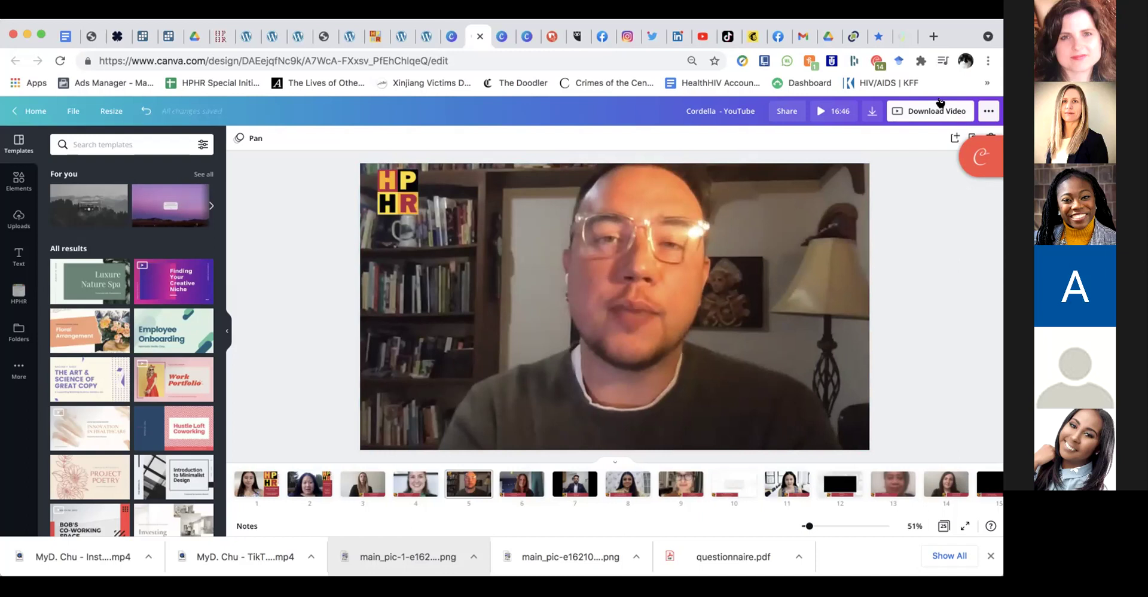
Set the MP4 download to export only Page 5, then return to the design folder tab
left_click(871, 115)
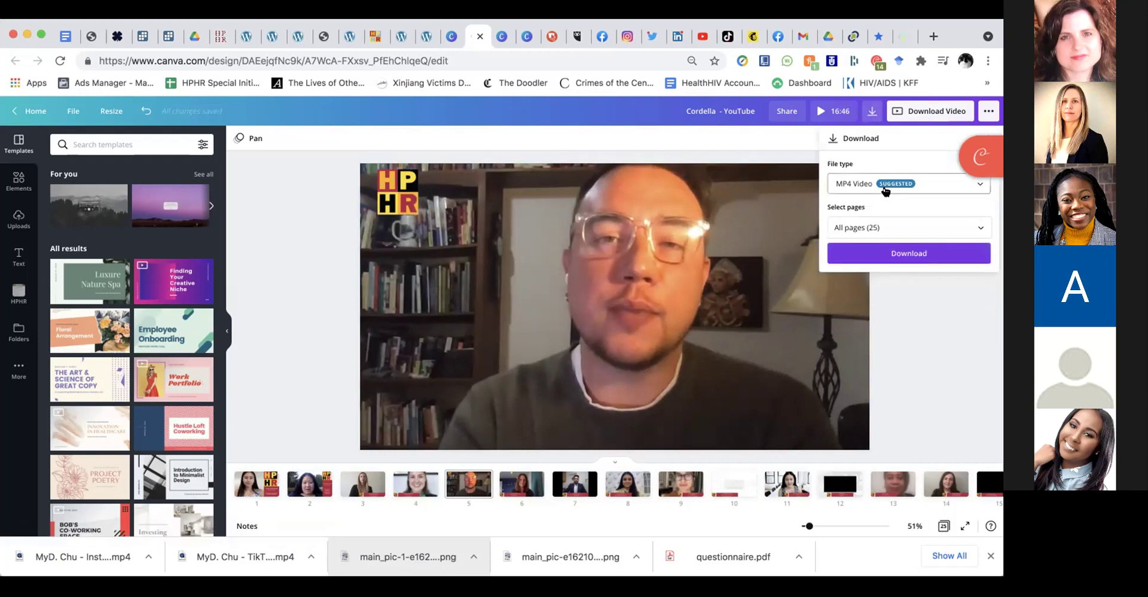
left_click(979, 227)
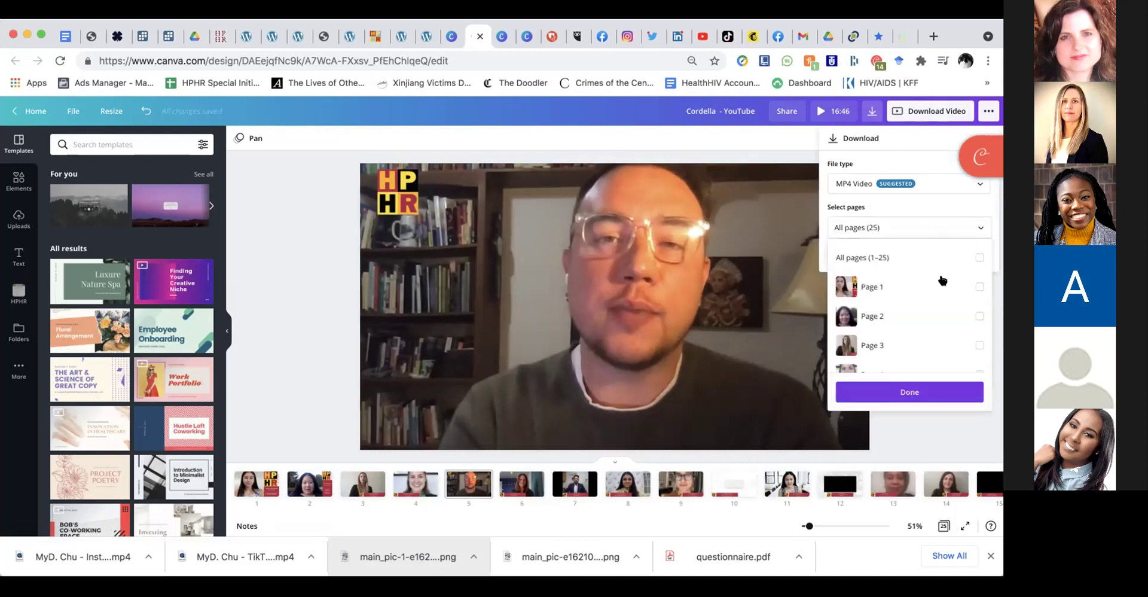
scroll(921, 315, "down", 2)
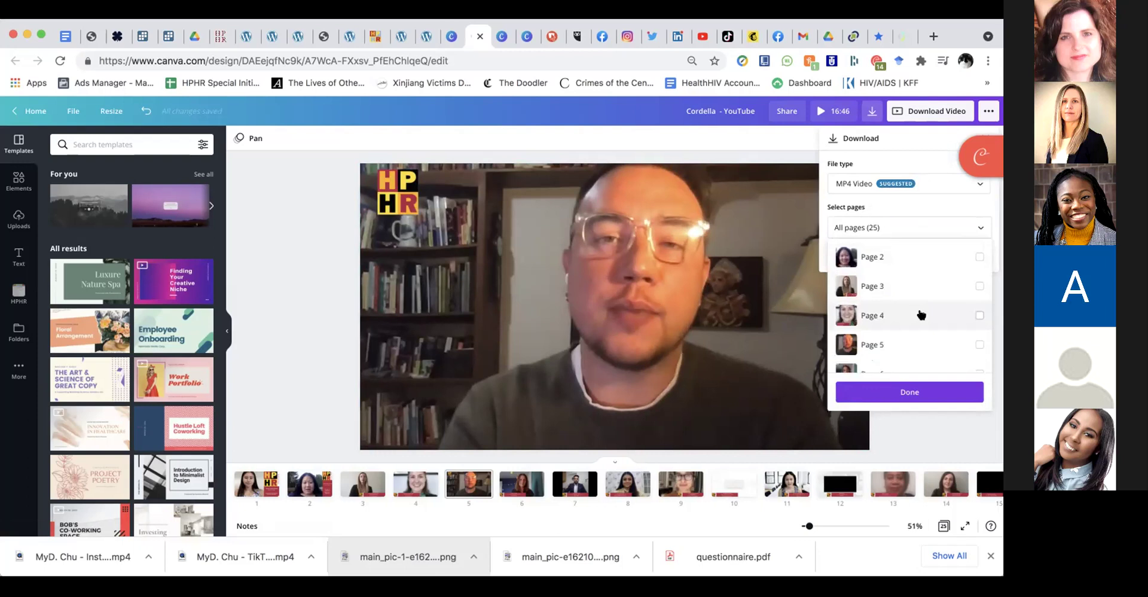
scroll(921, 314, "down", 1)
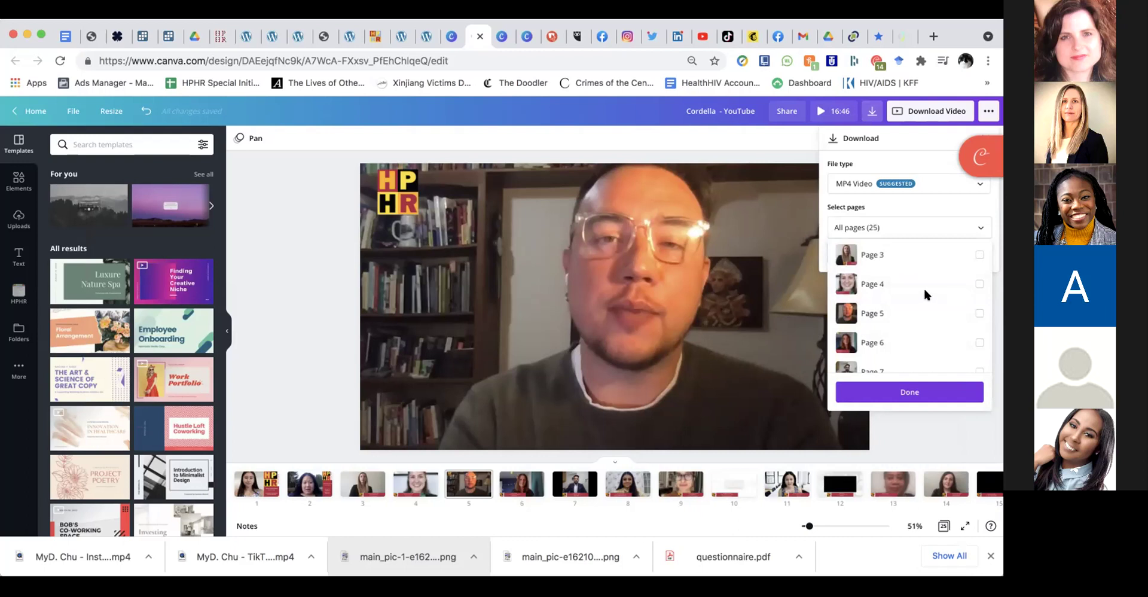
scroll(891, 328, "down", 1)
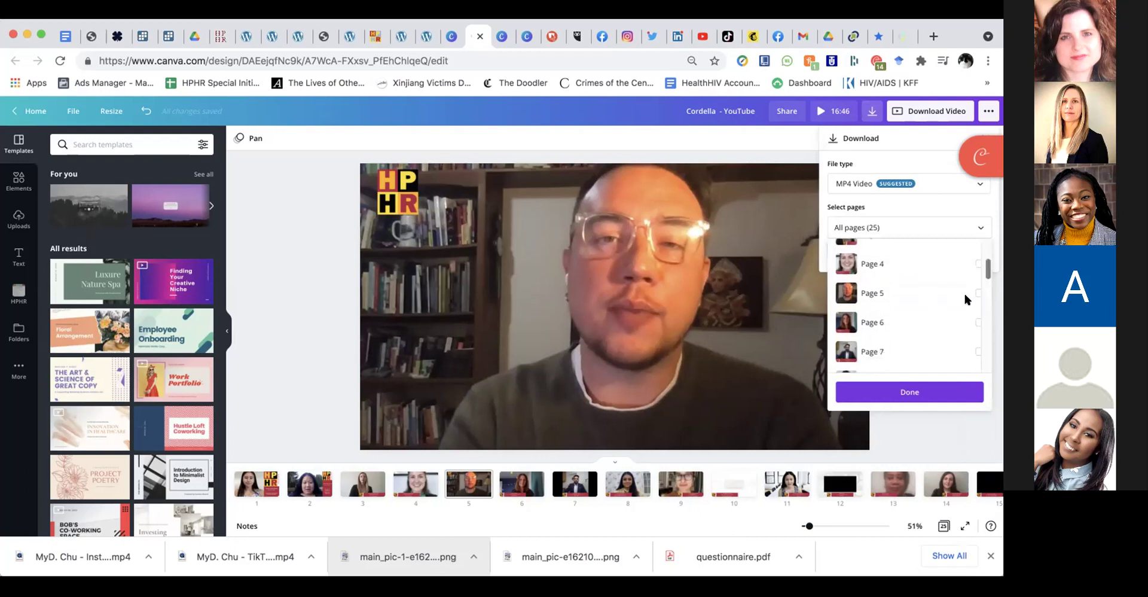
left_click(977, 293)
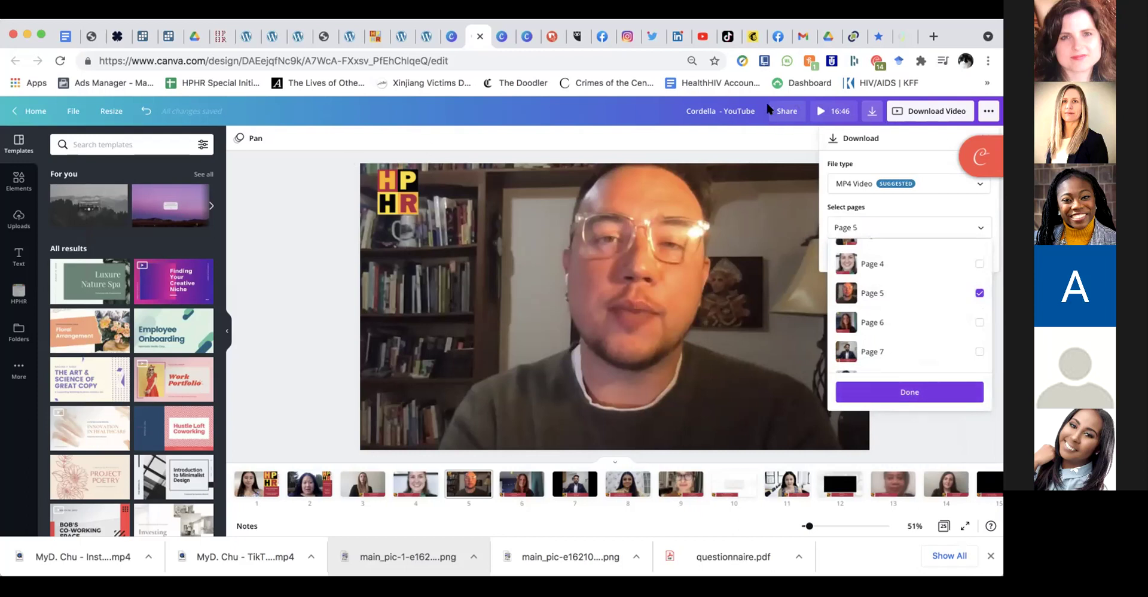
left_click(453, 37)
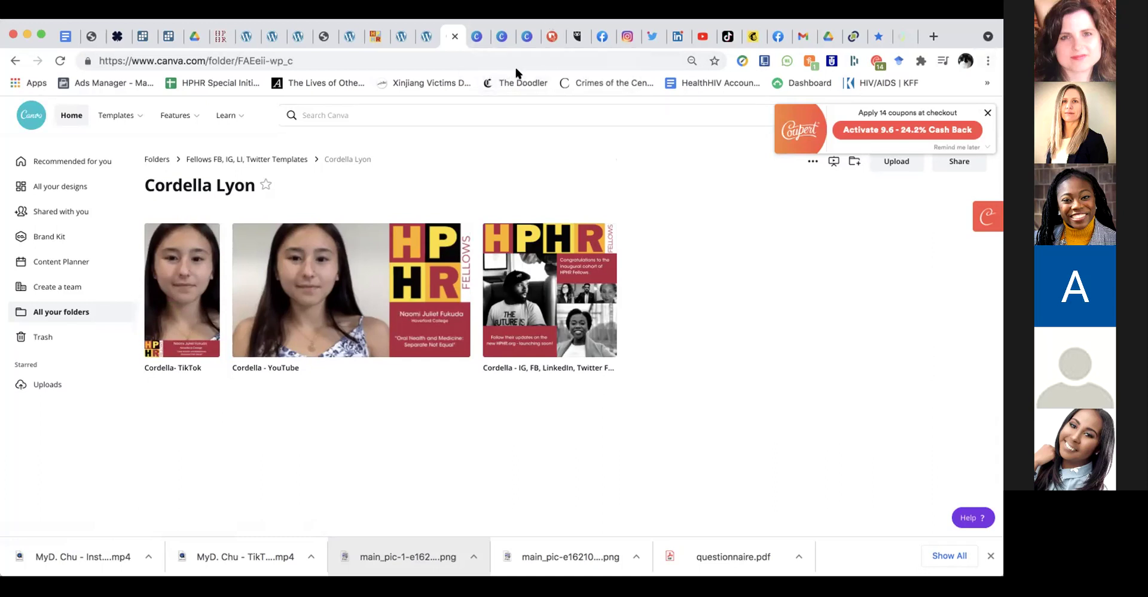
Switch through the browser tabs to Hootsuite and dismiss the Snoozing inactivity notice
left_click(477, 37)
left_click(502, 37)
left_click(526, 37)
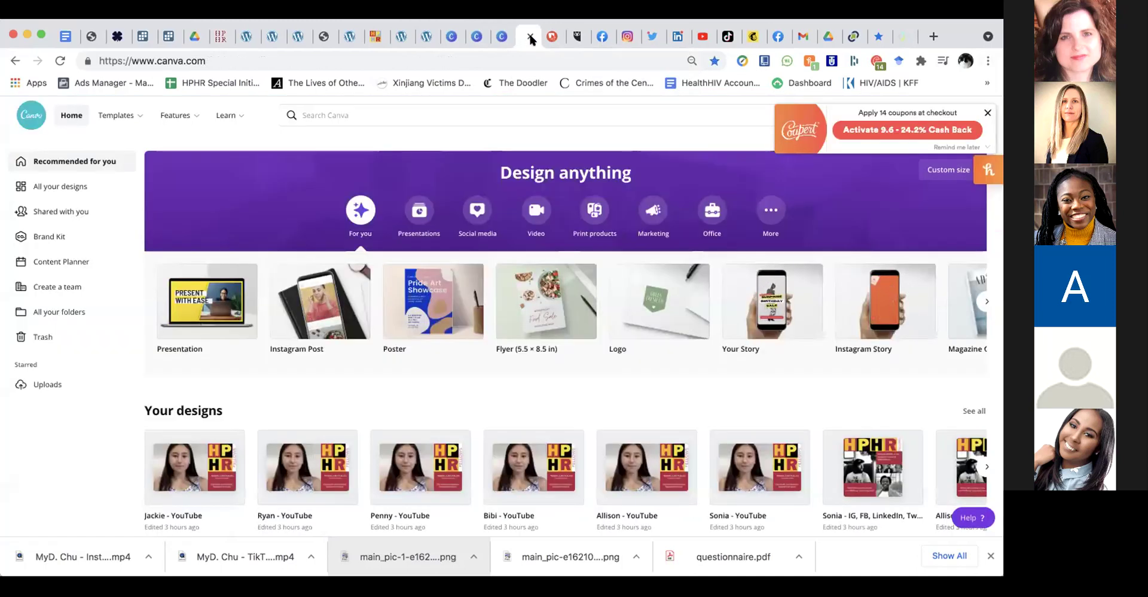
left_click(533, 25)
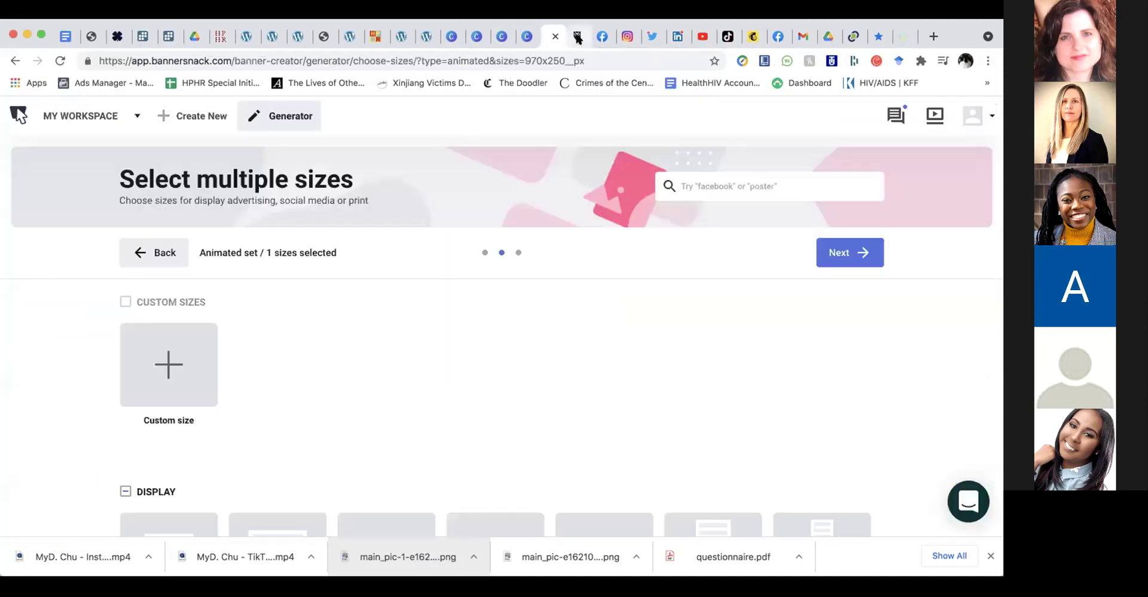
left_click(578, 37)
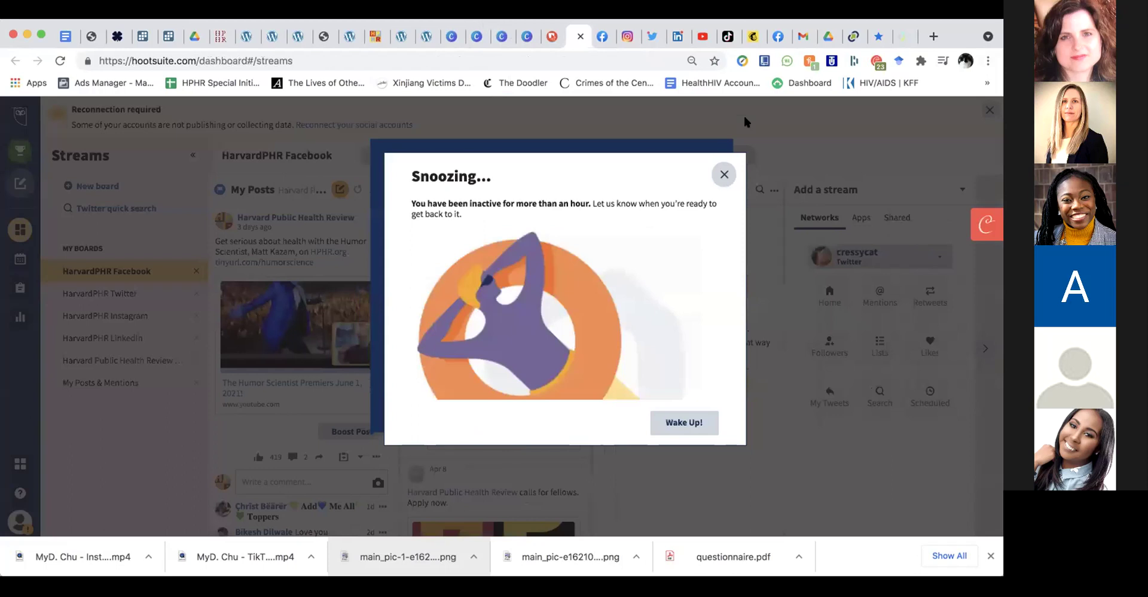
left_click(723, 174)
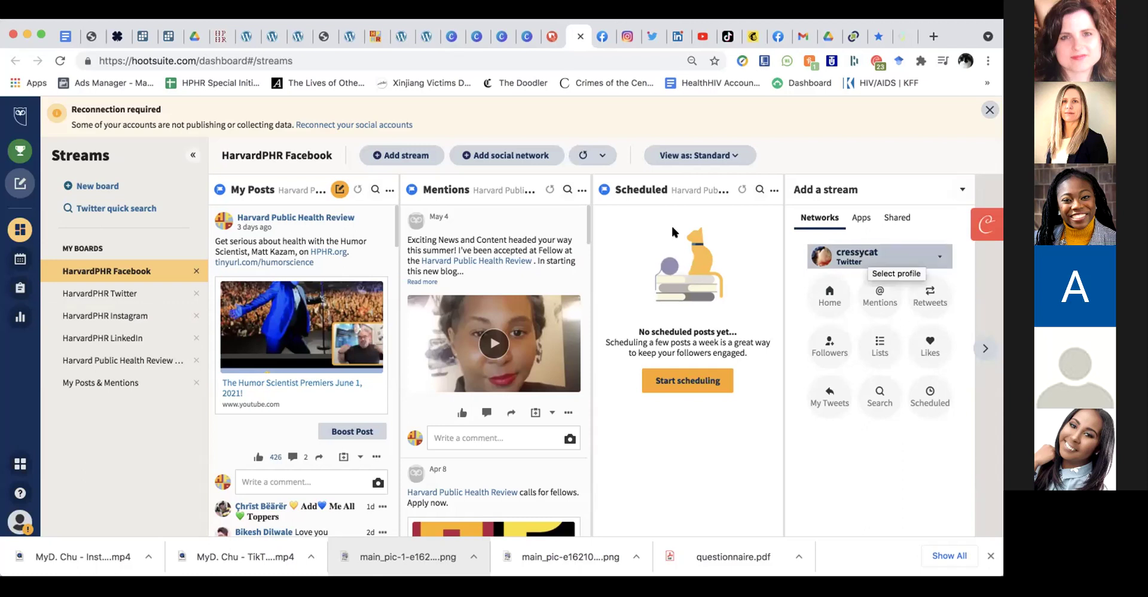
mouse_move(17, 185)
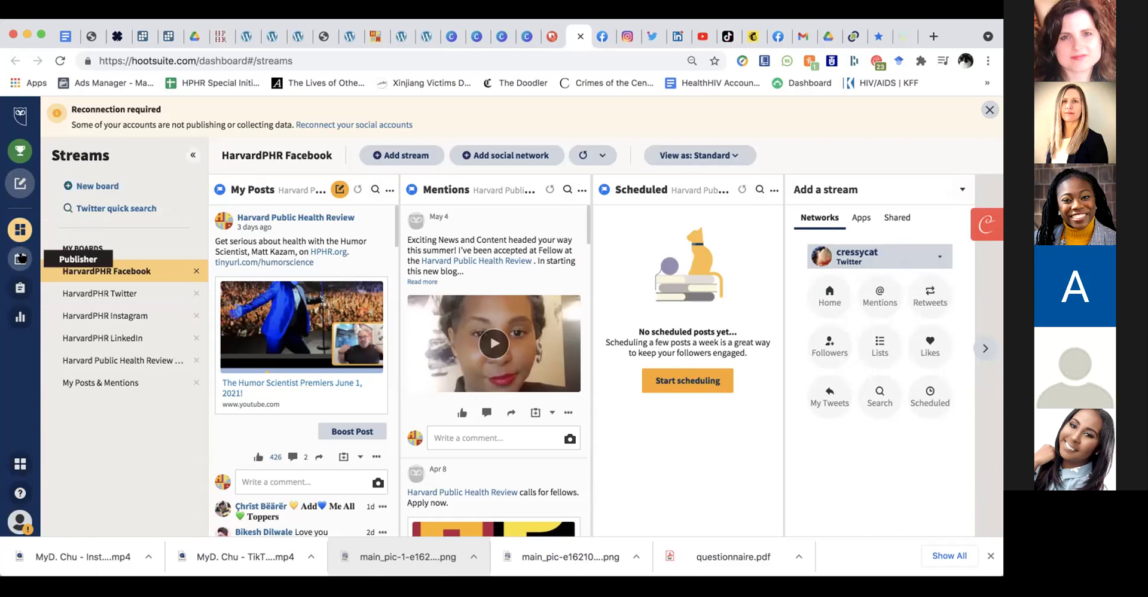
Open the Publisher planner for May 9–15, 2021 and scroll to Monday's 12:00PM posts
left_click(20, 258)
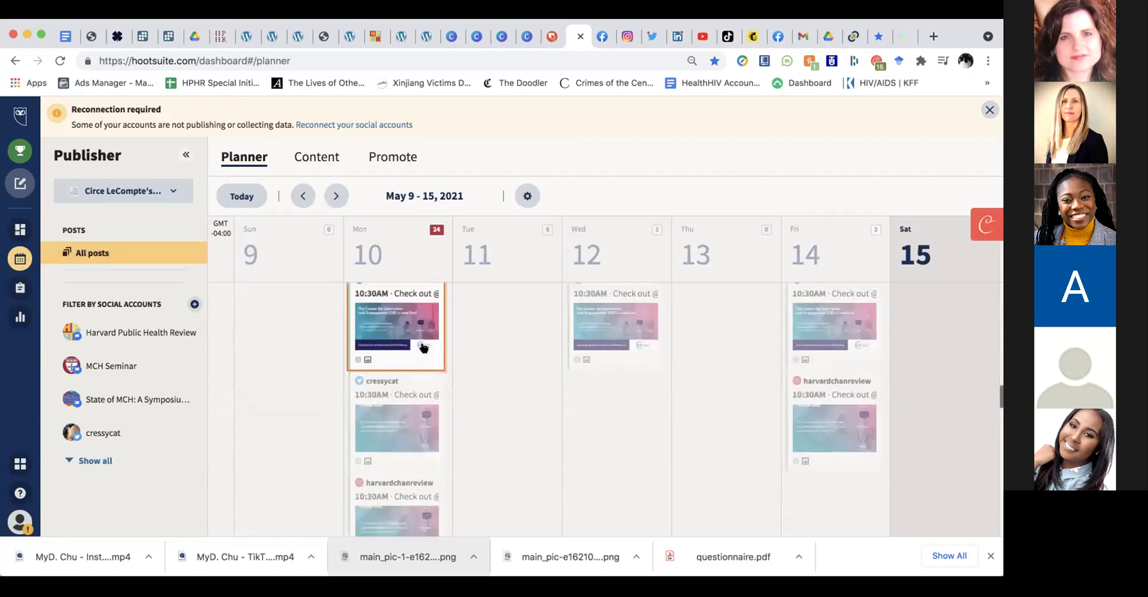
scroll(422, 344, "down", 2)
scroll(422, 346, "down", 5)
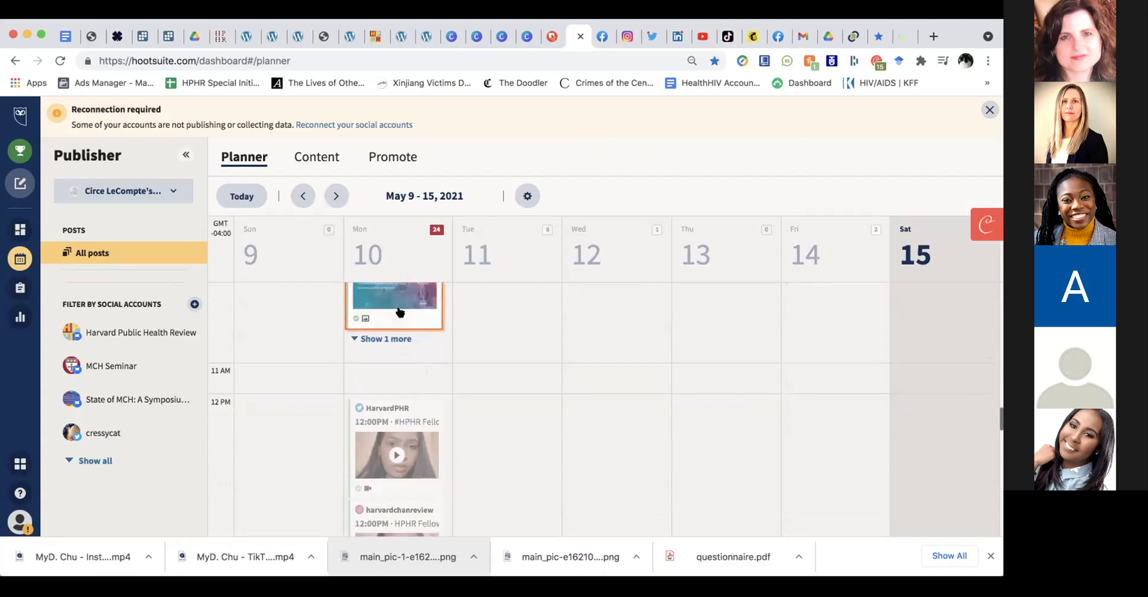
scroll(417, 383, "down", 2)
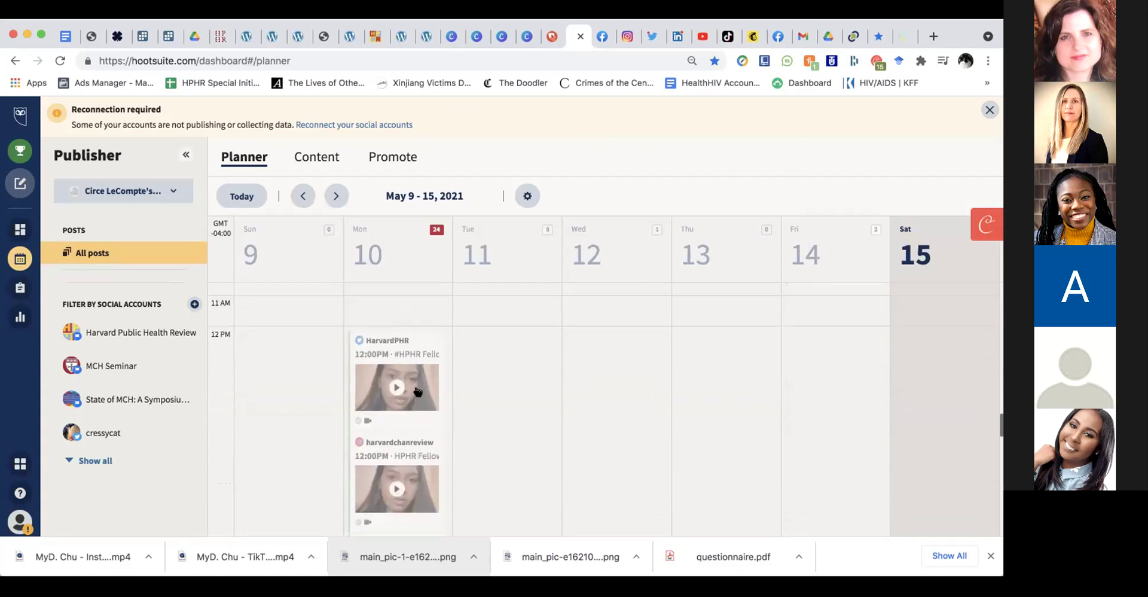
scroll(415, 356, "down", 1)
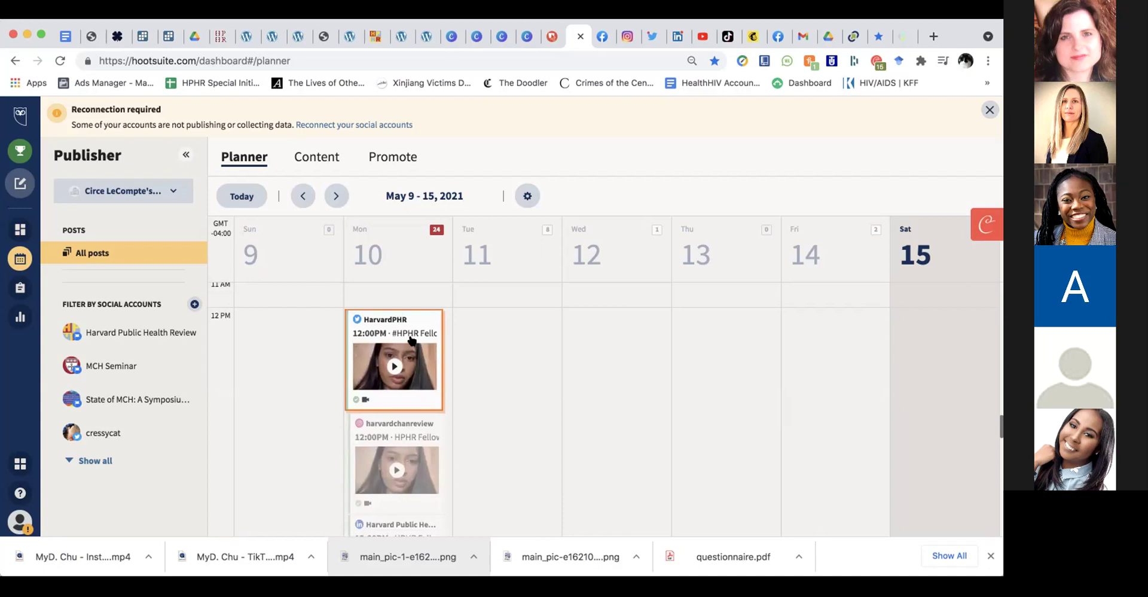
Duplicate the HarvardPHR #HPHR Fellow video post and add the Instagram, LinkedIn and Facebook accounts
left_click(412, 339)
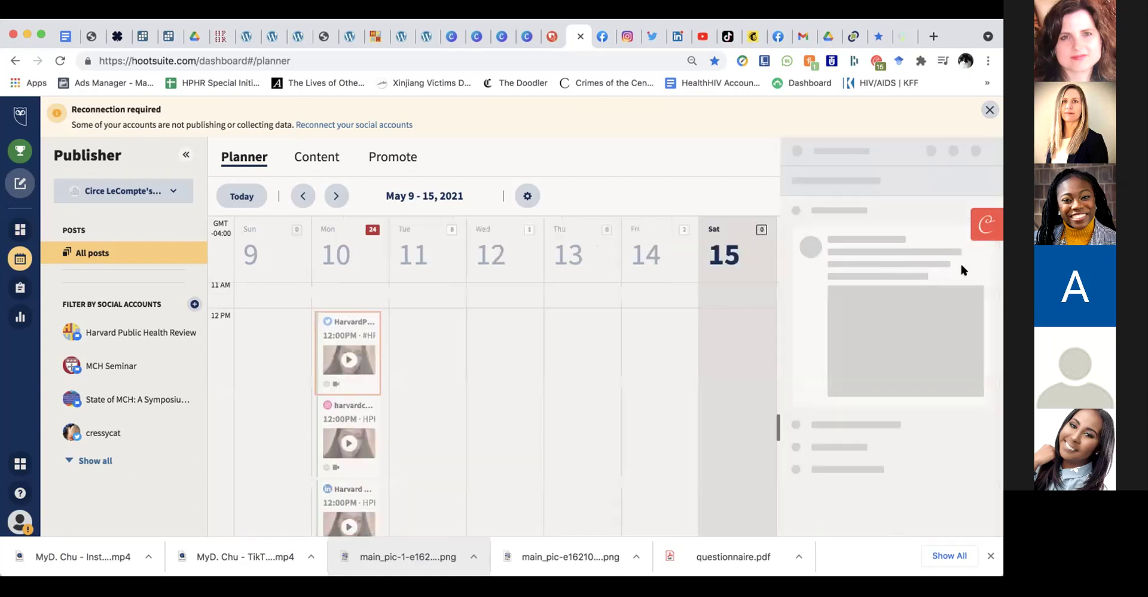
left_click(825, 214)
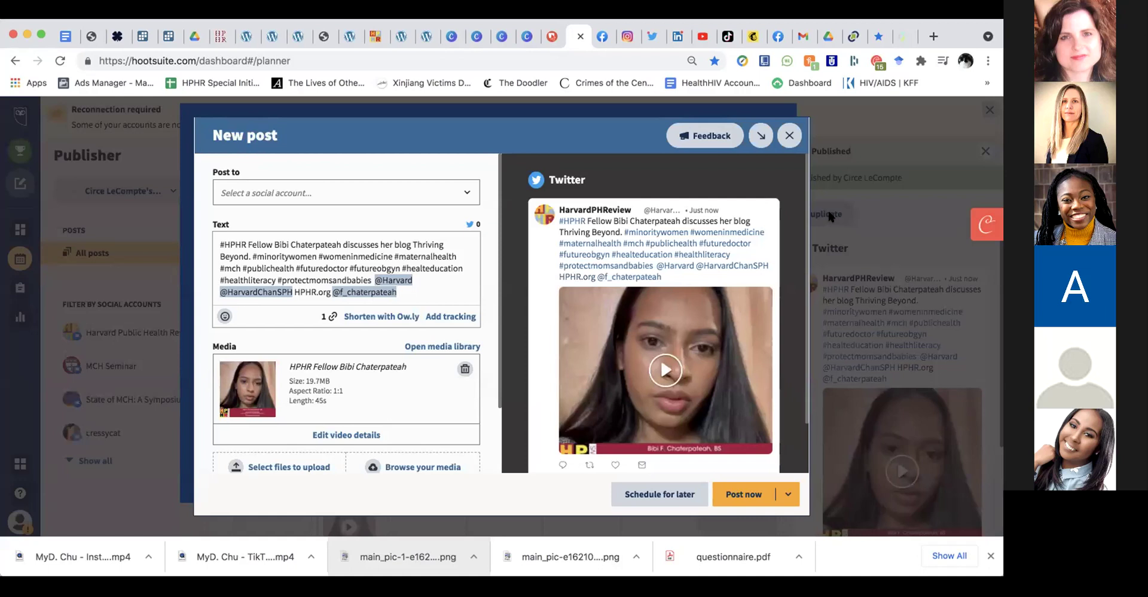
left_click(466, 192)
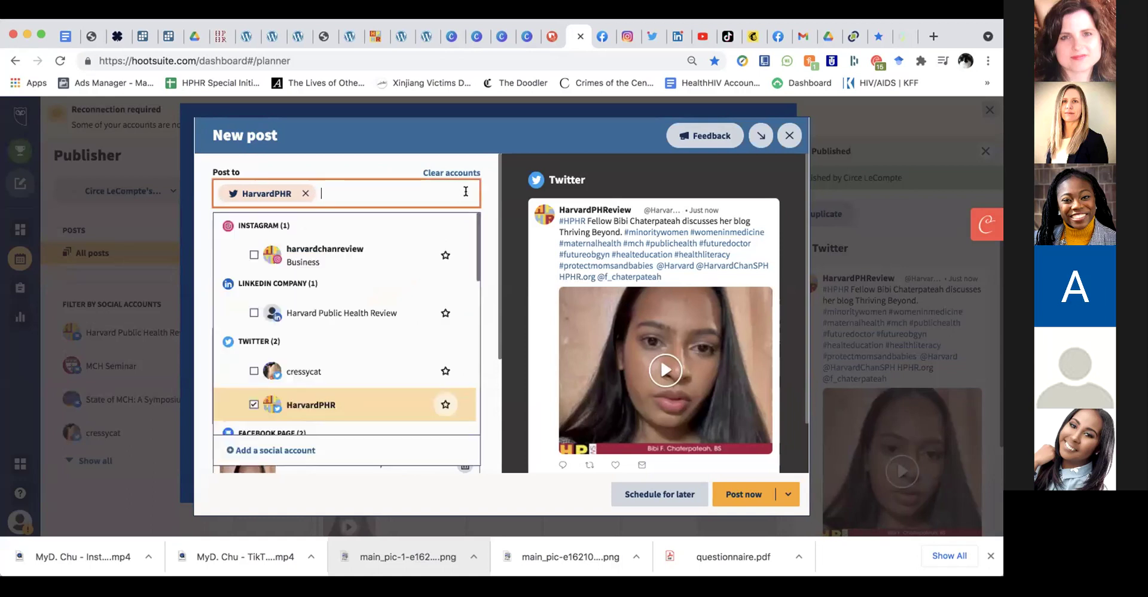
left_click(254, 255)
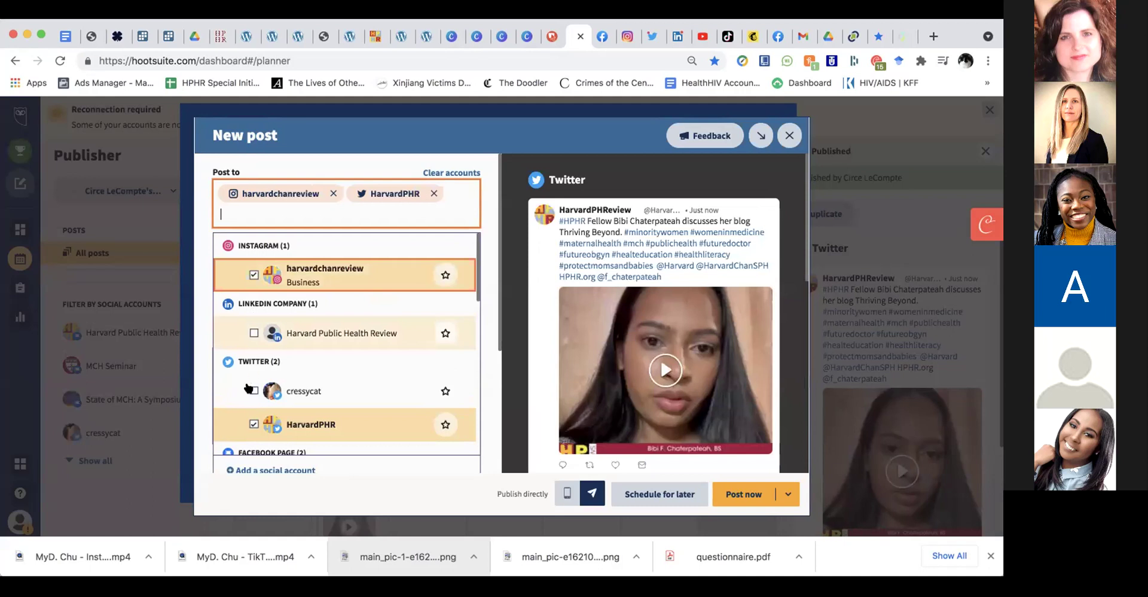
scroll(249, 390, "down", 3)
left_click(253, 249)
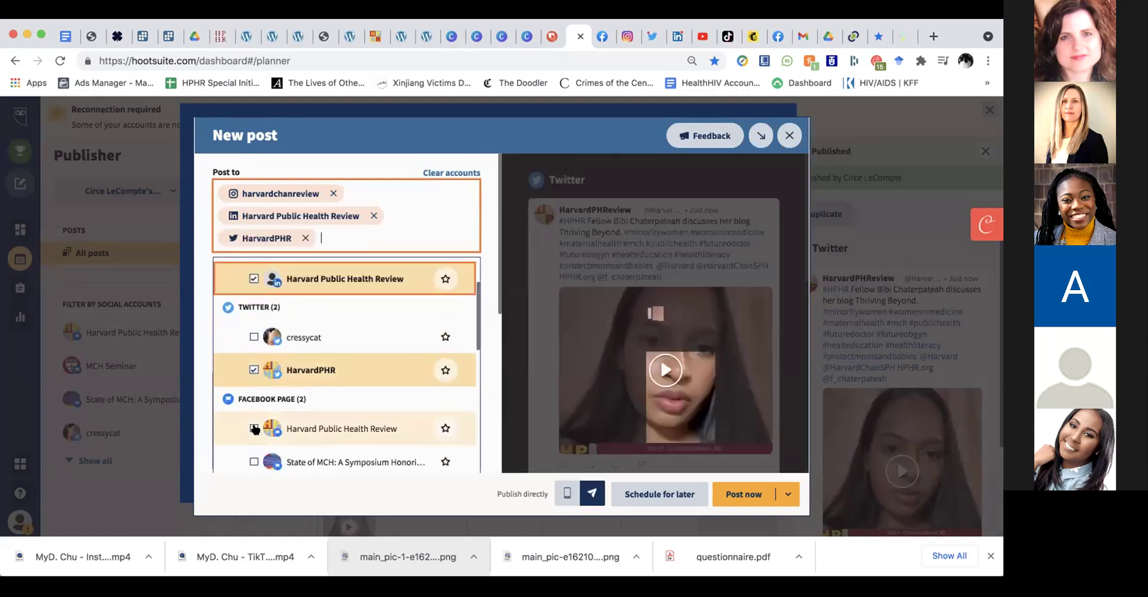
left_click(255, 429)
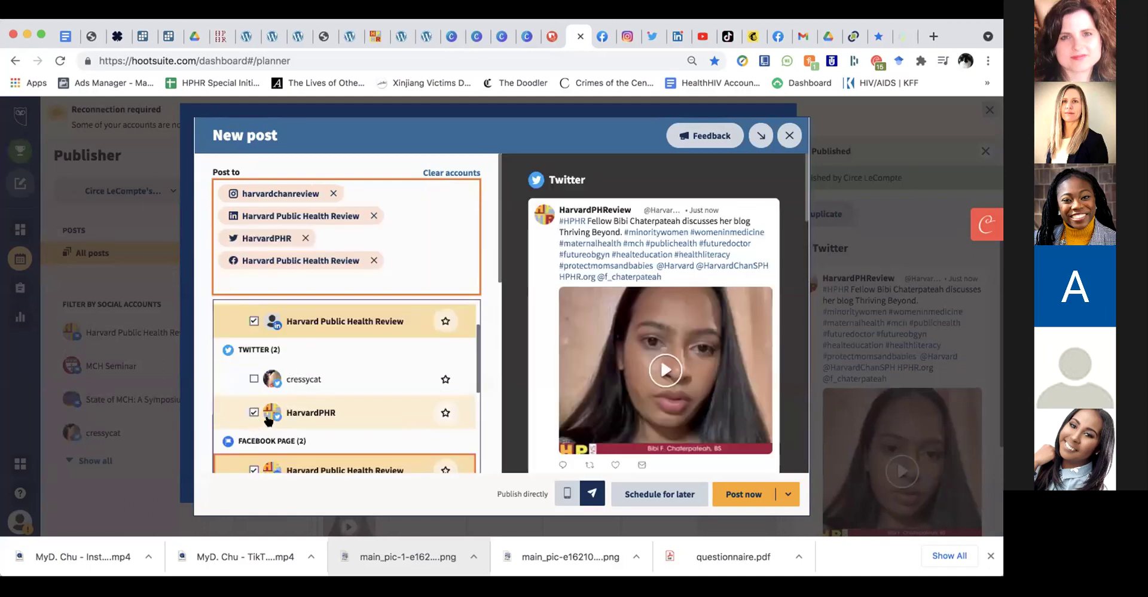
left_click(510, 307)
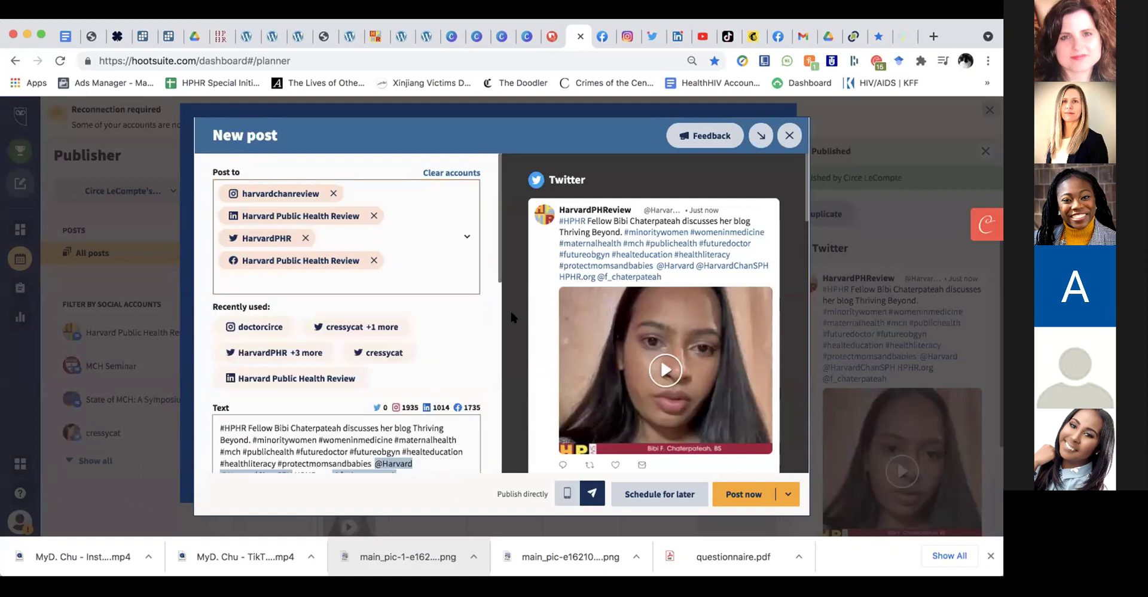
Review the duplicated caption and remove LinkedIn from the post's destinations
scroll(370, 370, "down", 1)
scroll(371, 377, "down", 1)
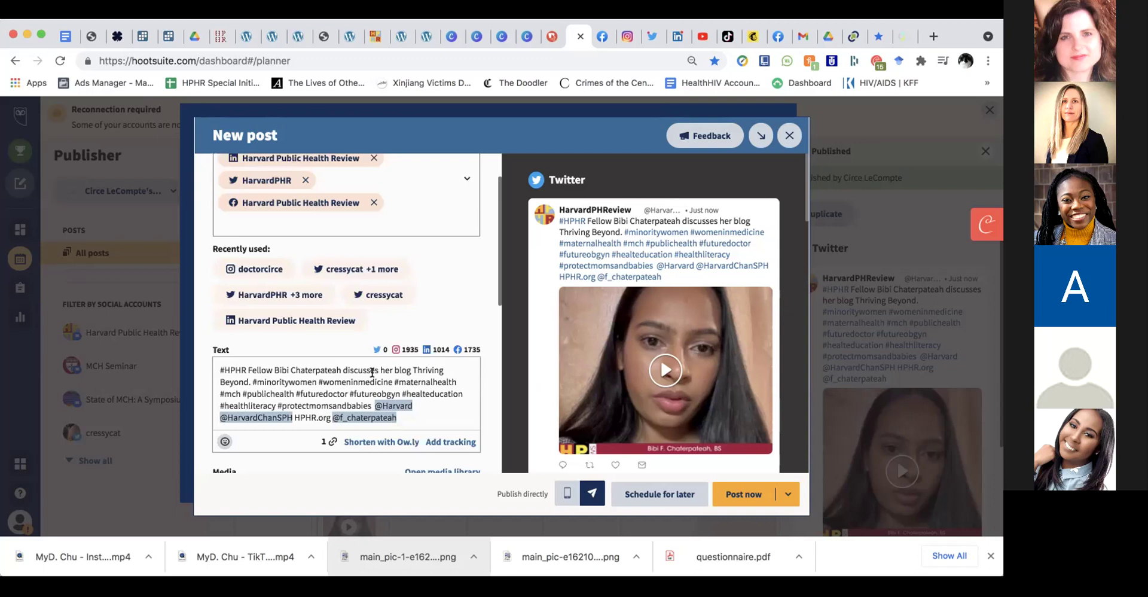
scroll(394, 383, "down", 1)
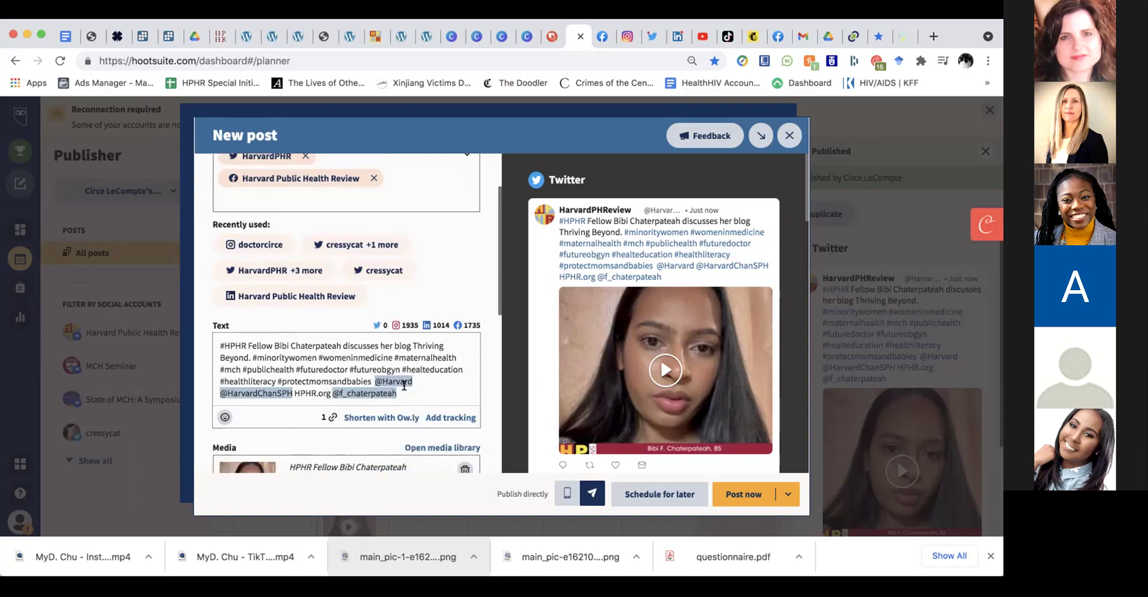
left_click(405, 385)
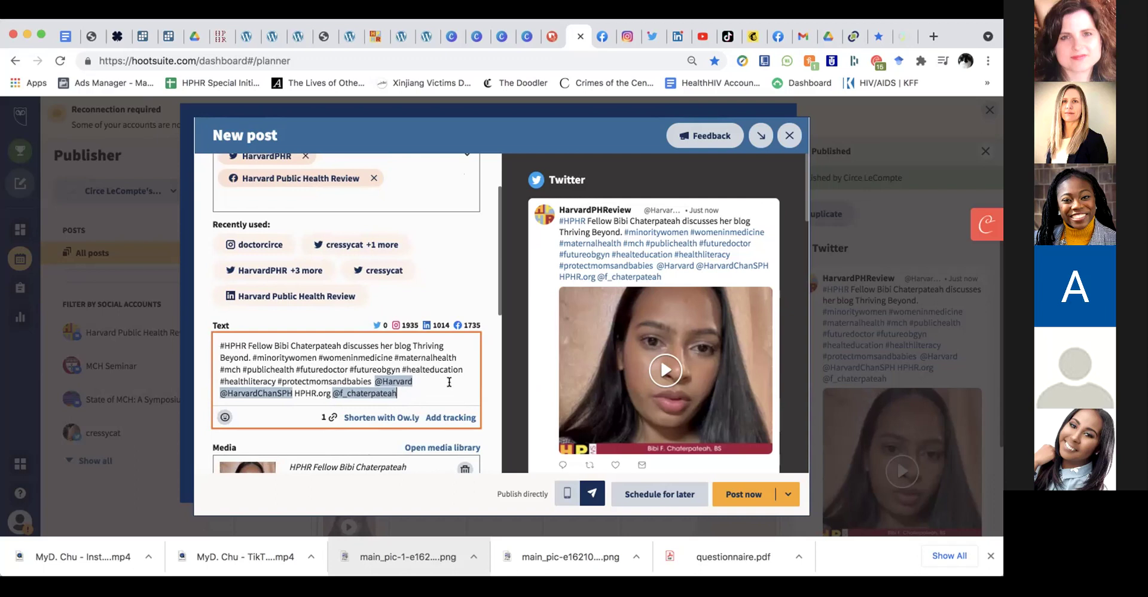
scroll(452, 382, "down", 1)
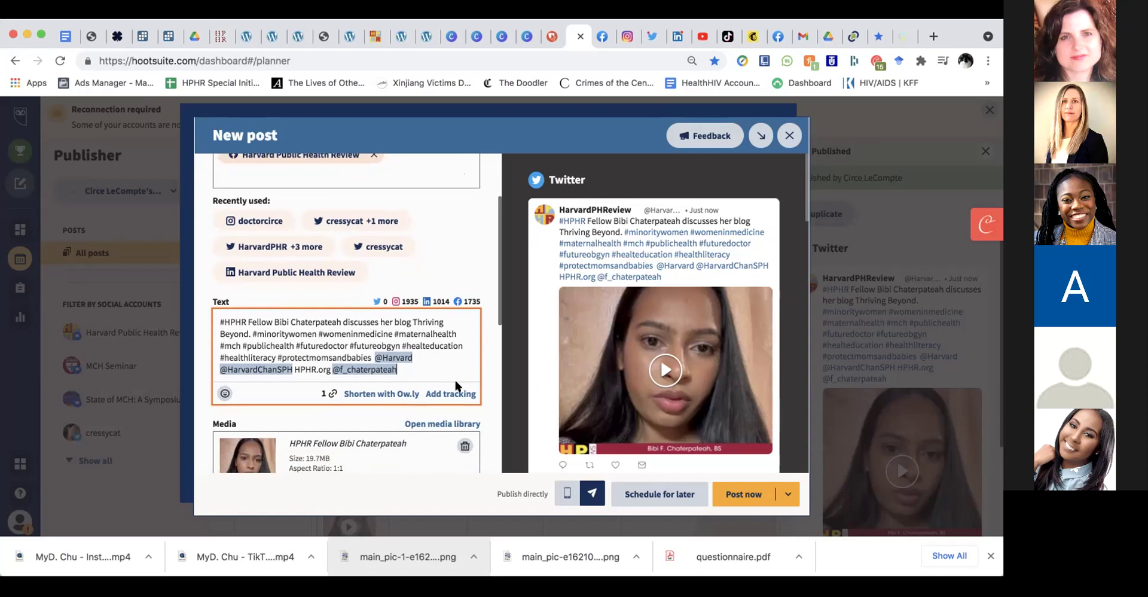
scroll(456, 386, "down", 3)
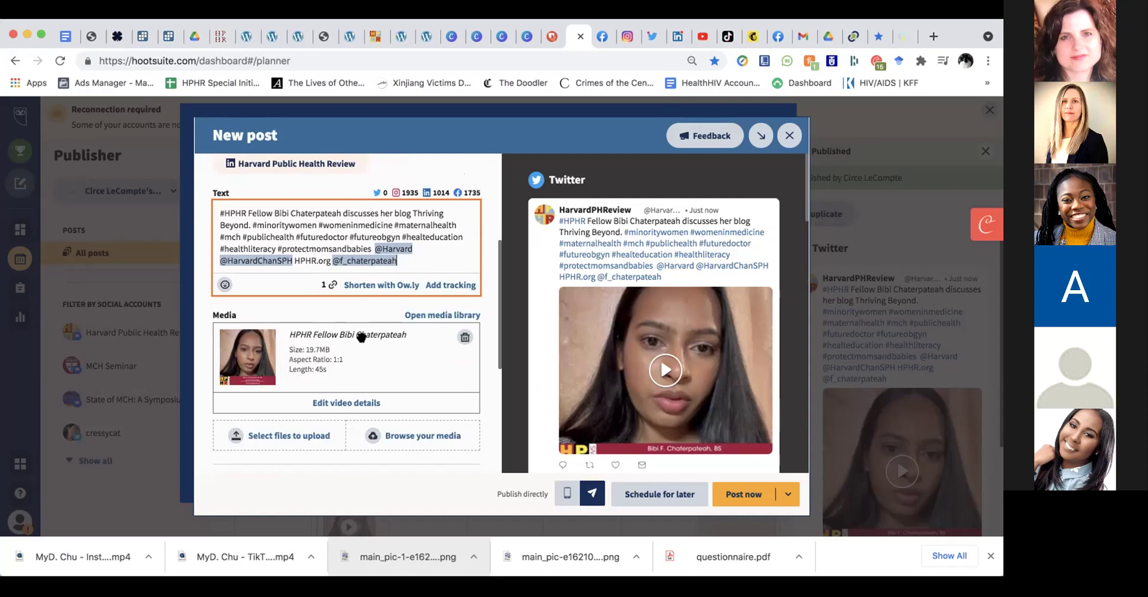
scroll(361, 337, "up", 5)
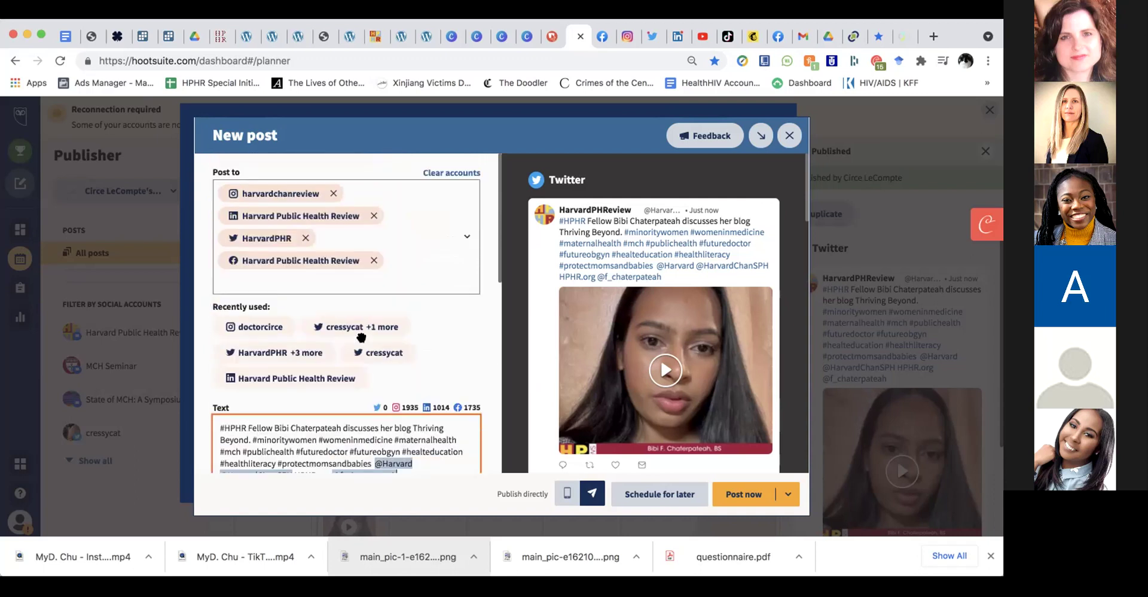
left_click(375, 215)
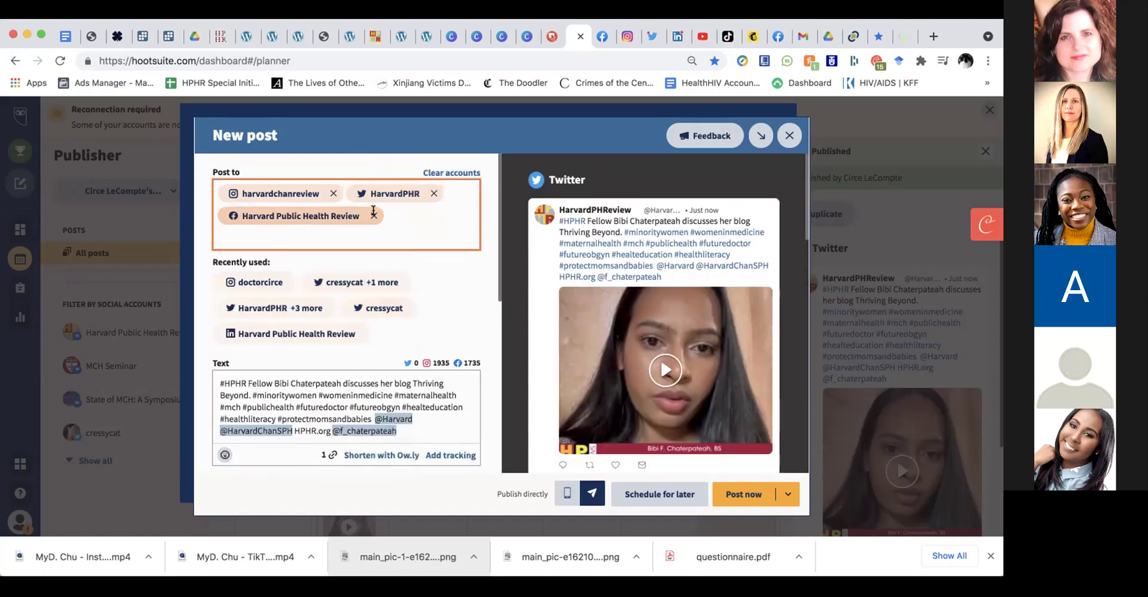
Remove the Facebook and Instagram accounts, leaving only HarvardPHR Twitter as the destination
left_click(376, 216)
left_click(333, 193)
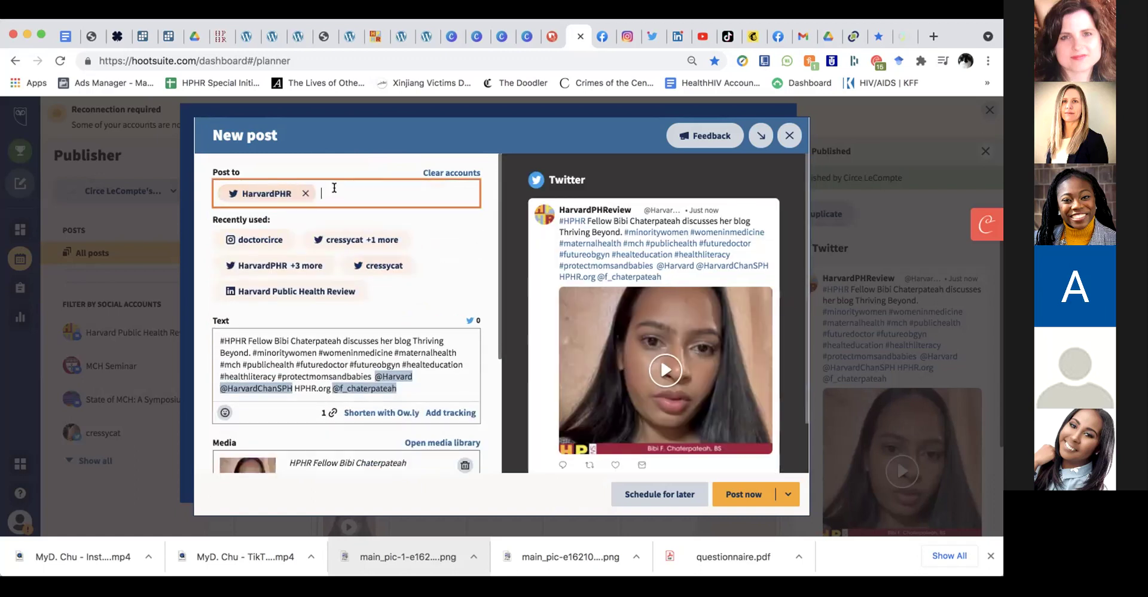
left_click(404, 387)
key("super+a")
key("super+x")
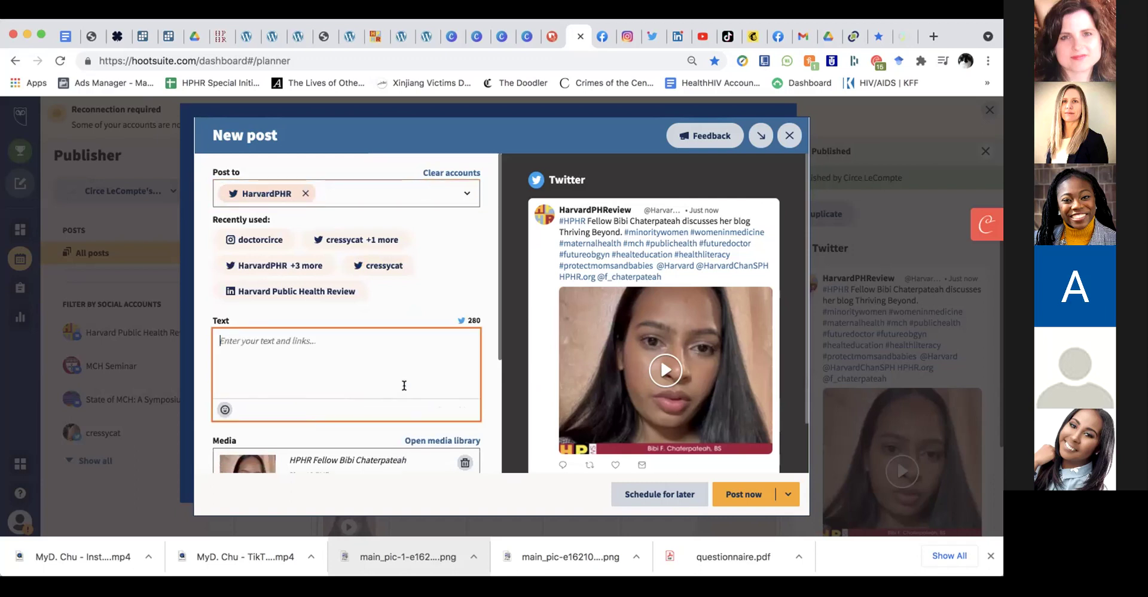
key("super+v")
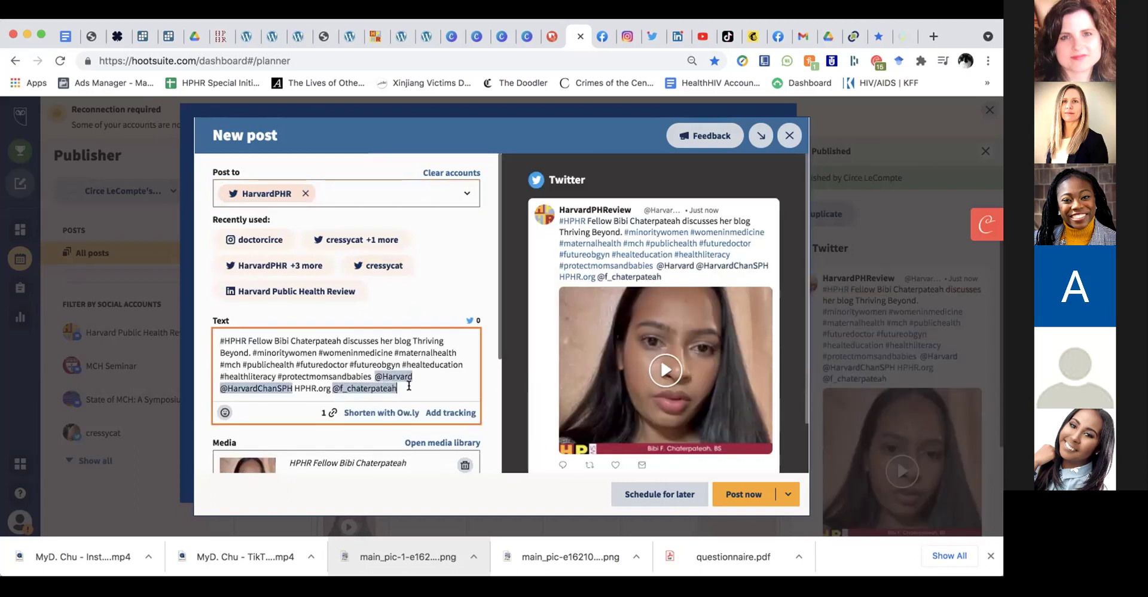
left_click(417, 375)
key("alt+Left")
type("@")
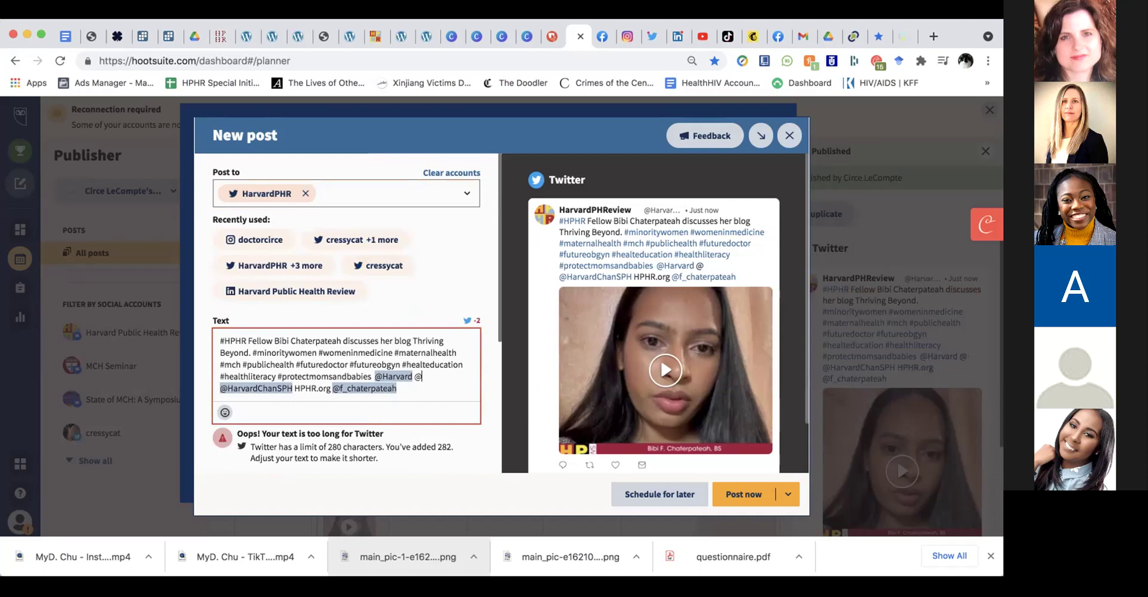
type("aph")
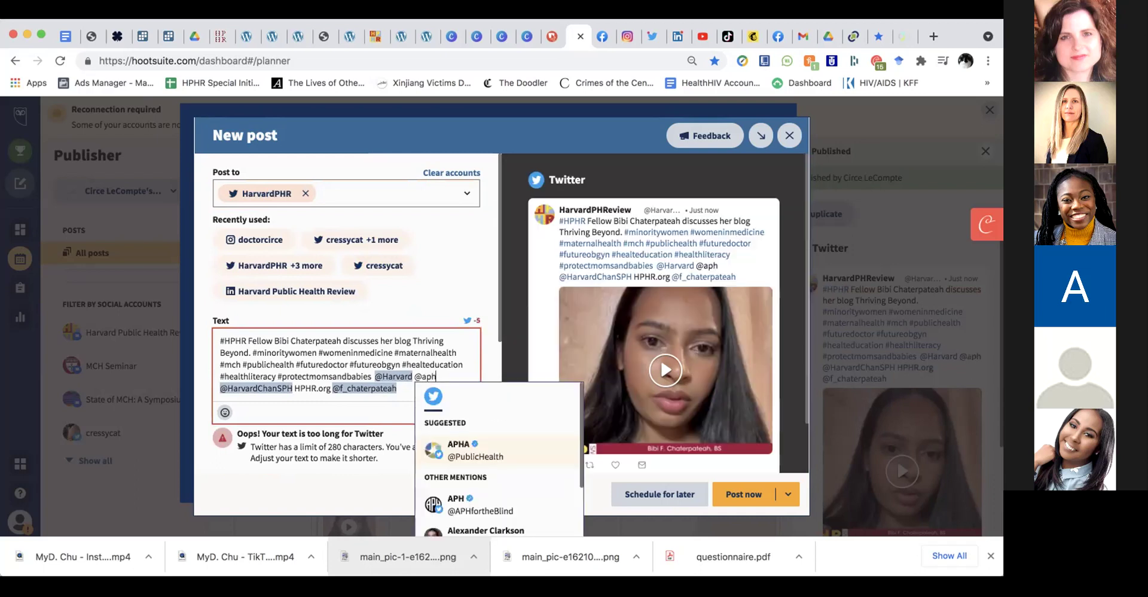
left_click(452, 453)
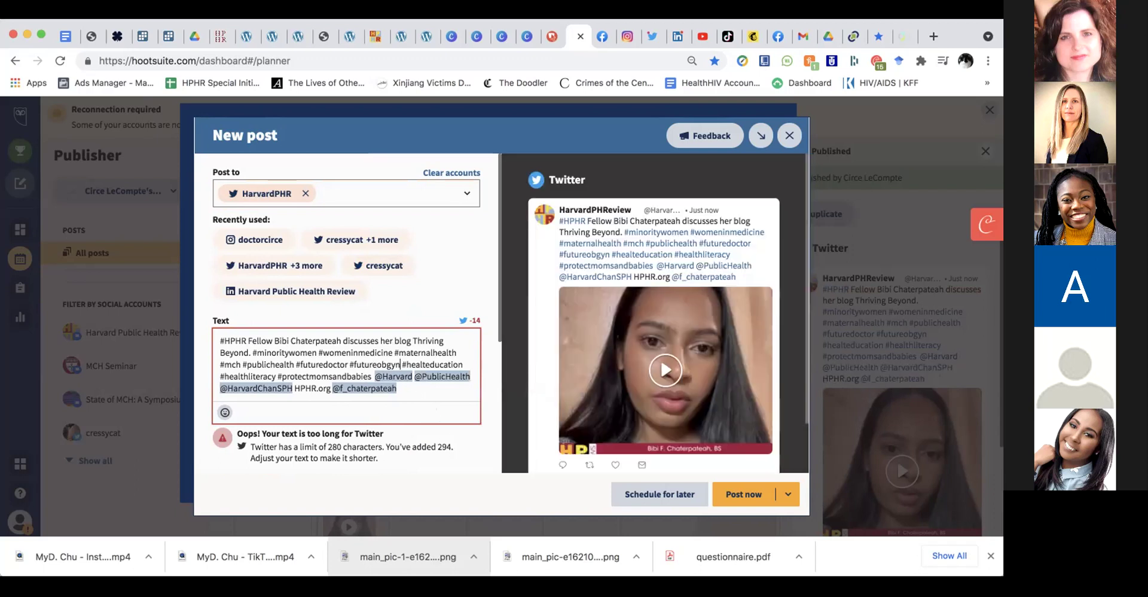
Retype the #futureobgyn hashtag and delete 'discusses her blog Thriving' to fit 280 characters
left_click_drag(401, 365, 354, 365)
key("BackSpace")
type("futured")
key("BackSpace")
type("obgyn")
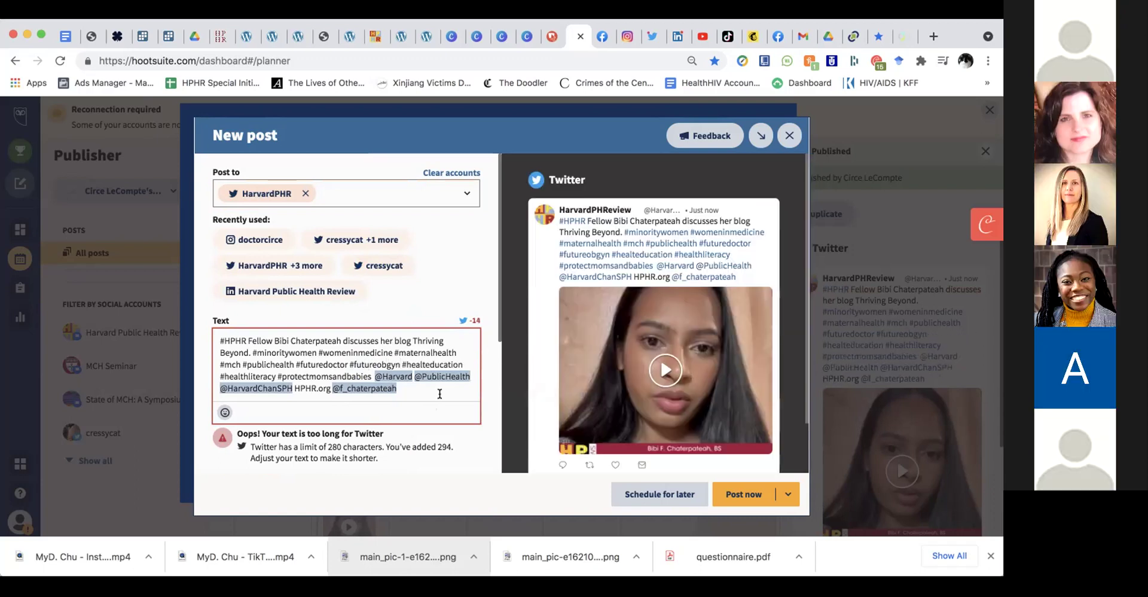
scroll(406, 382, "down", 2)
left_click_drag(342, 269, 443, 270)
key("BackSpace")
key("BackSpace")
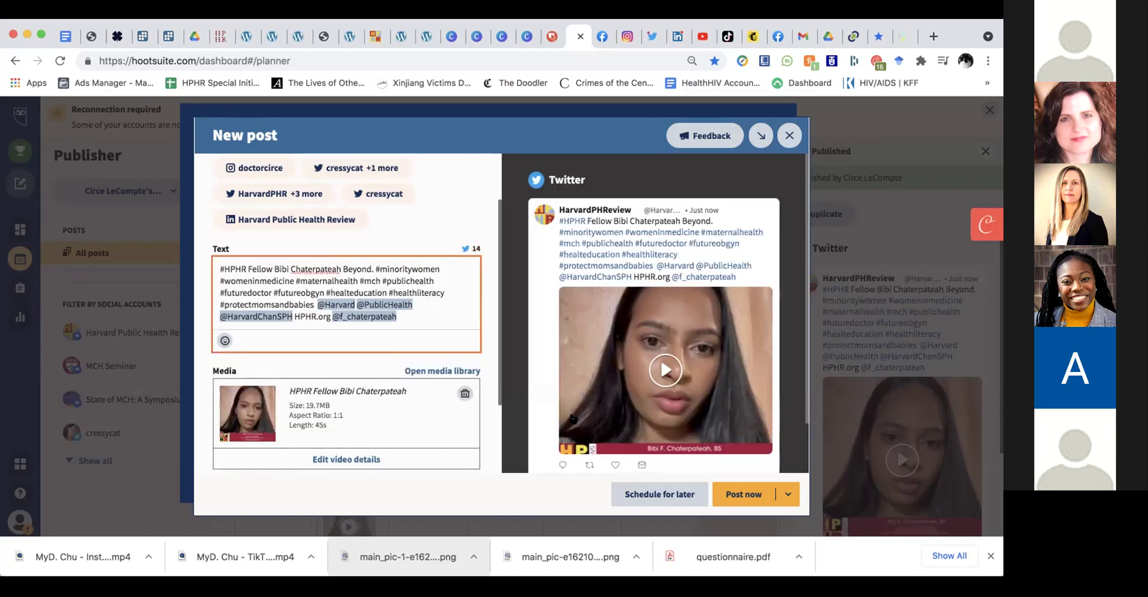
scroll(493, 443, "down", 1)
scroll(493, 447, "down", 1)
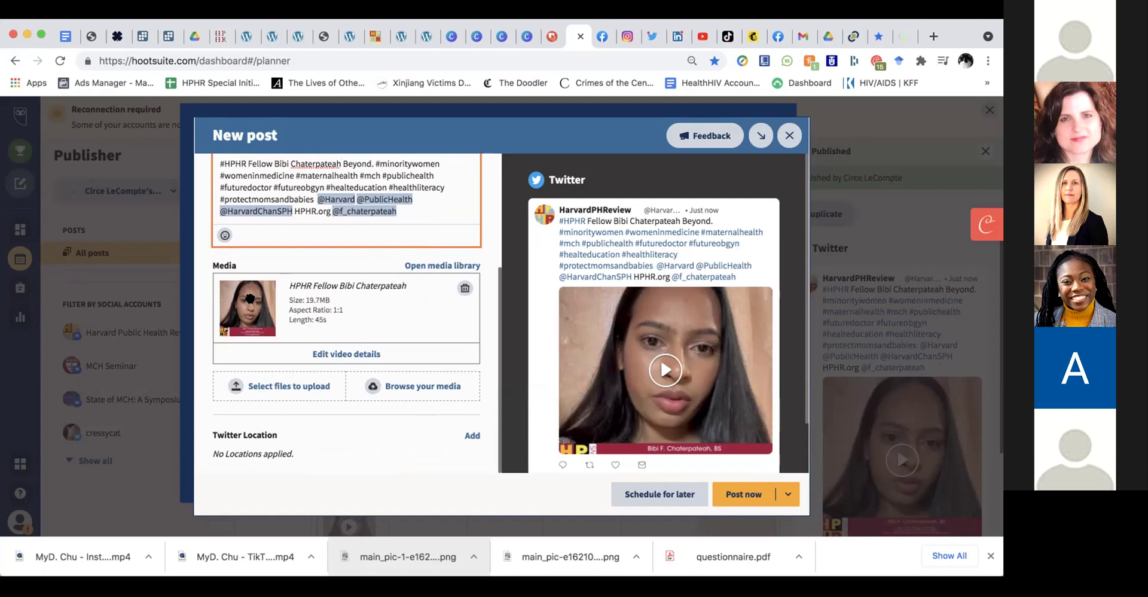
left_click(265, 387)
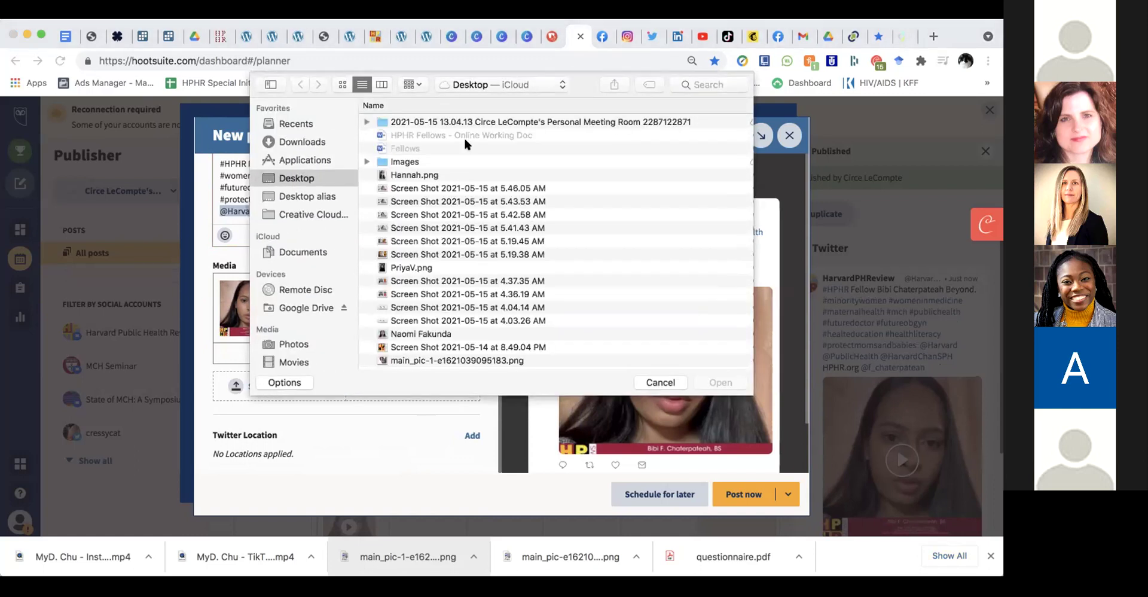
left_click(656, 384)
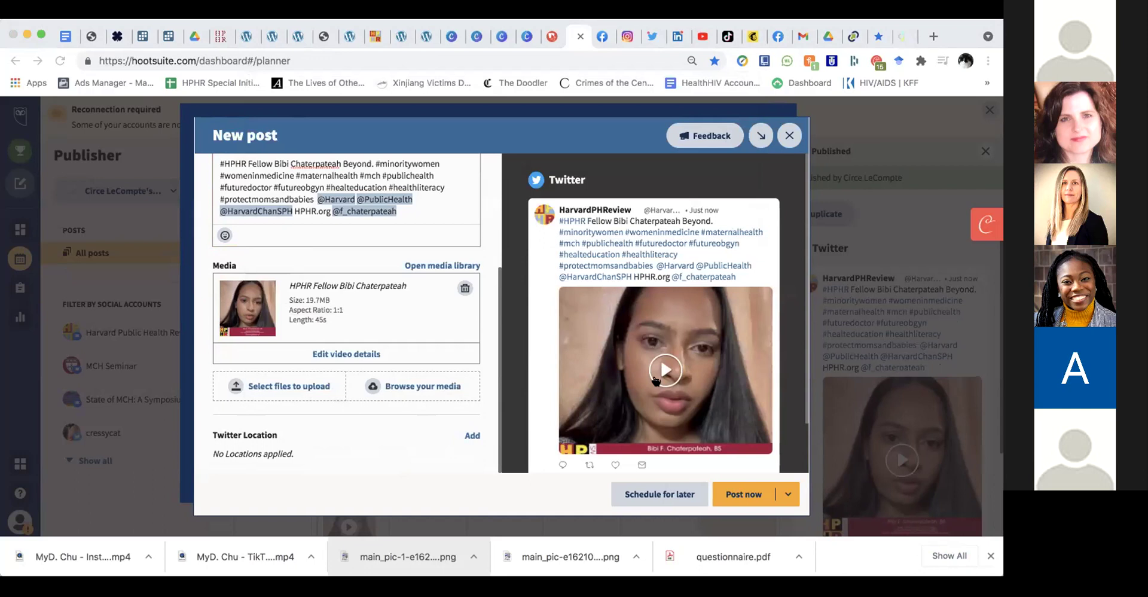
scroll(580, 370, "down", 2)
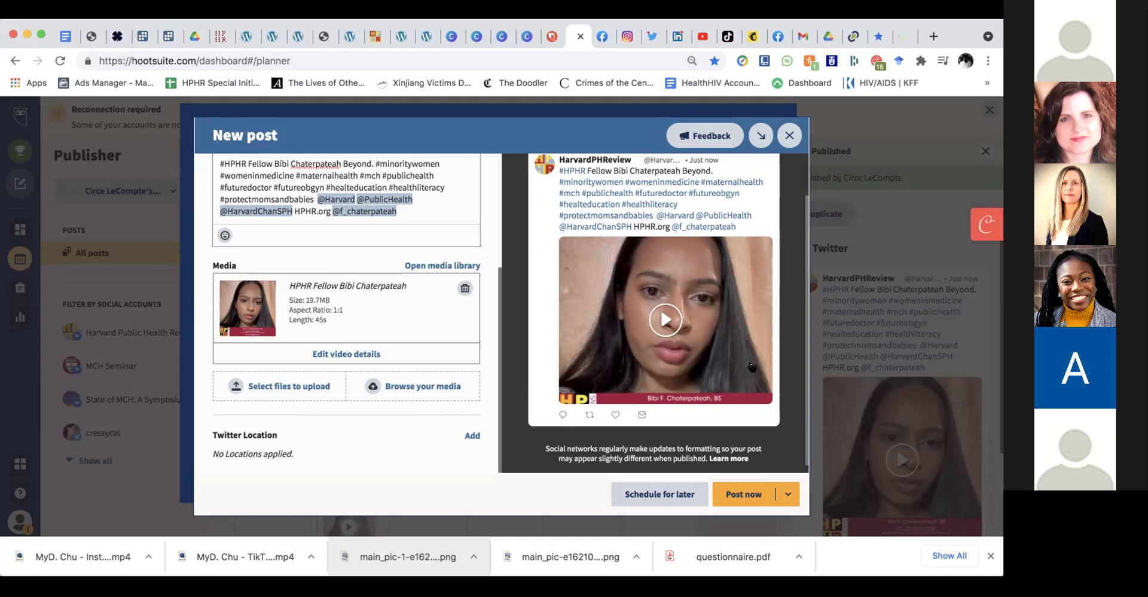
scroll(657, 307, "down", 1)
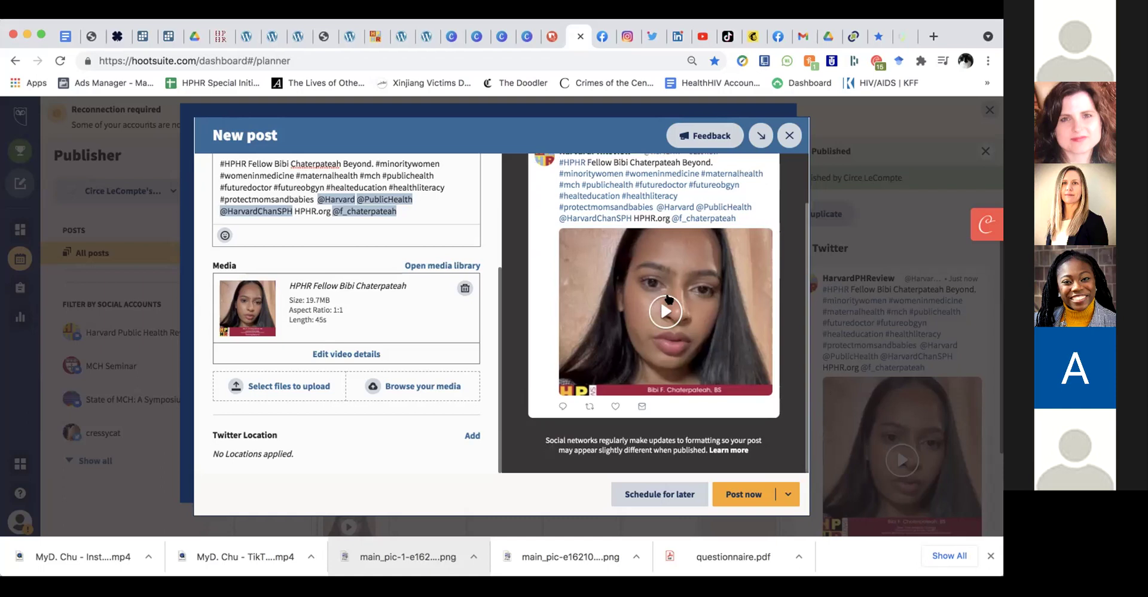
scroll(666, 297, "up", 1)
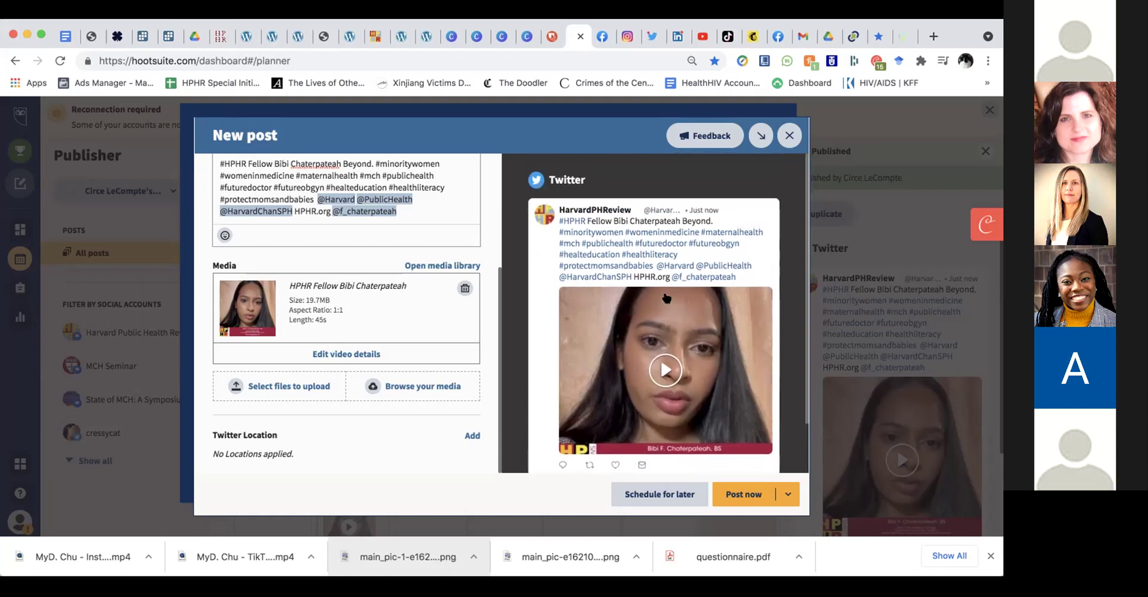
scroll(667, 297, "down", 1)
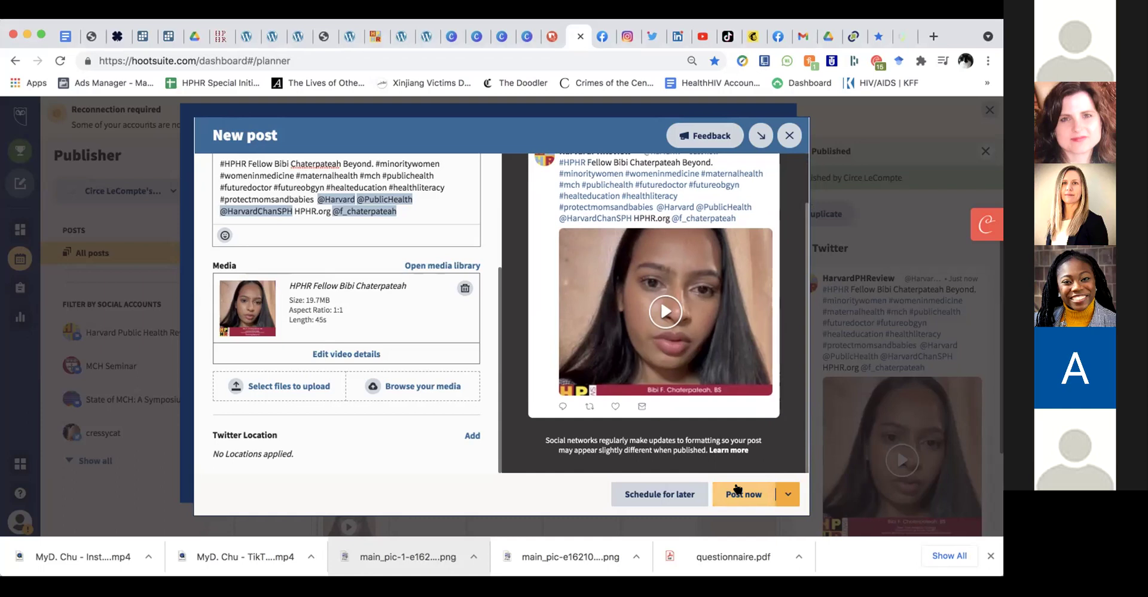
Set the HPHR Fellow video tweet's date to Monday, May 17 at 9:00 AM and schedule it
left_click(671, 497)
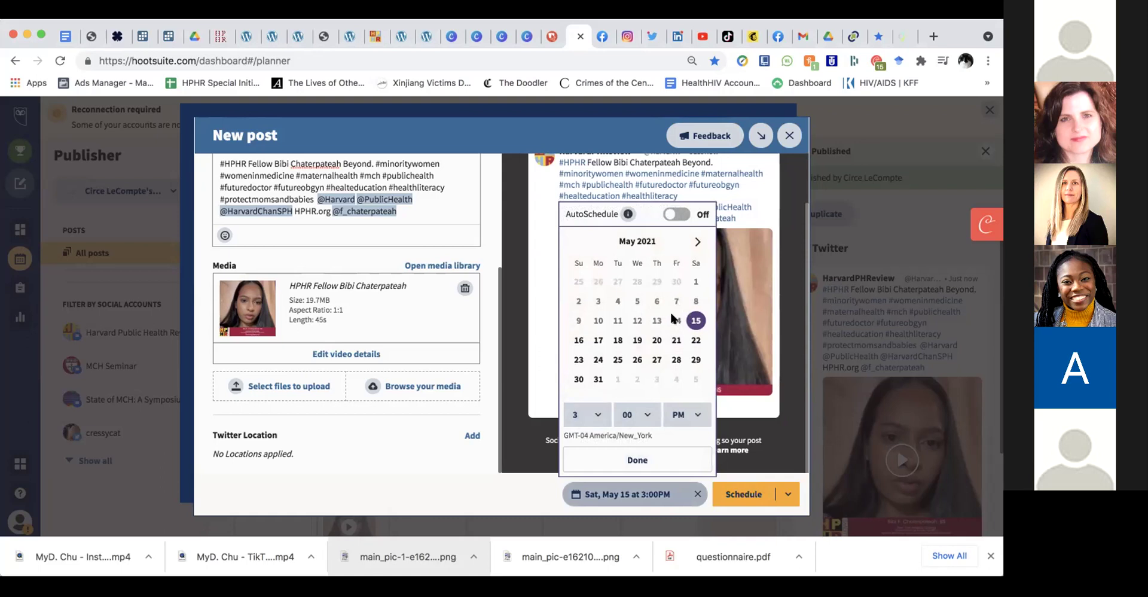
left_click(595, 341)
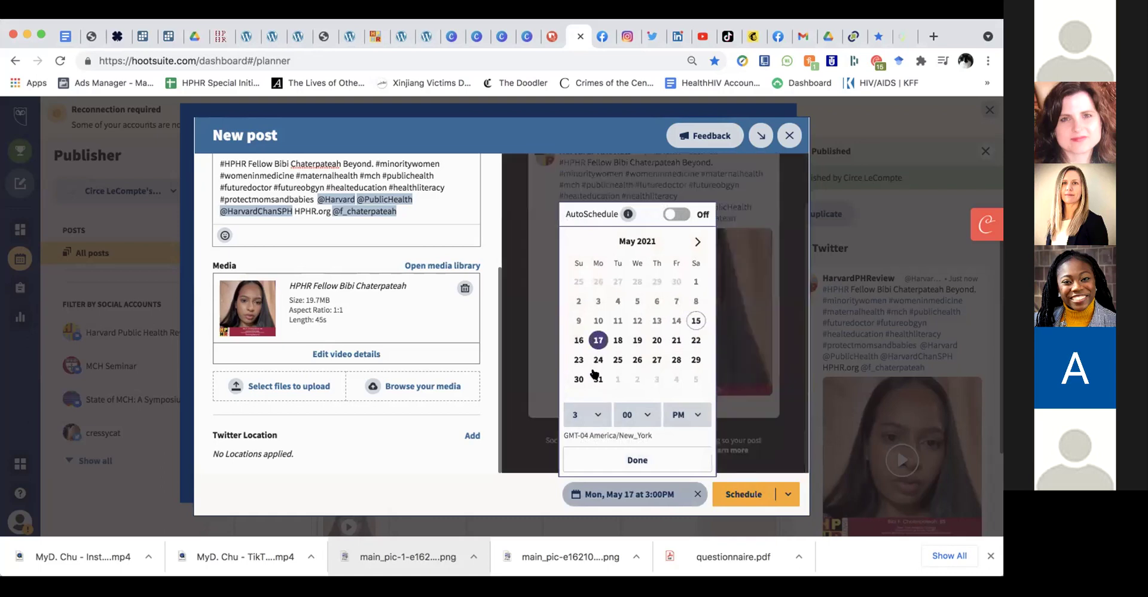
left_click(584, 415)
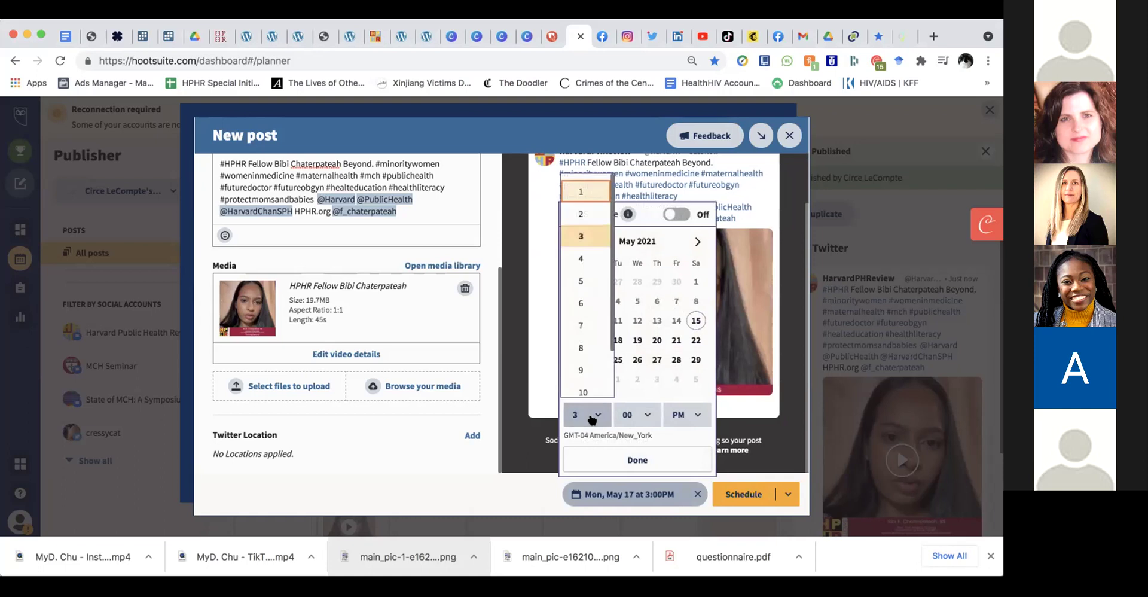
left_click(579, 367)
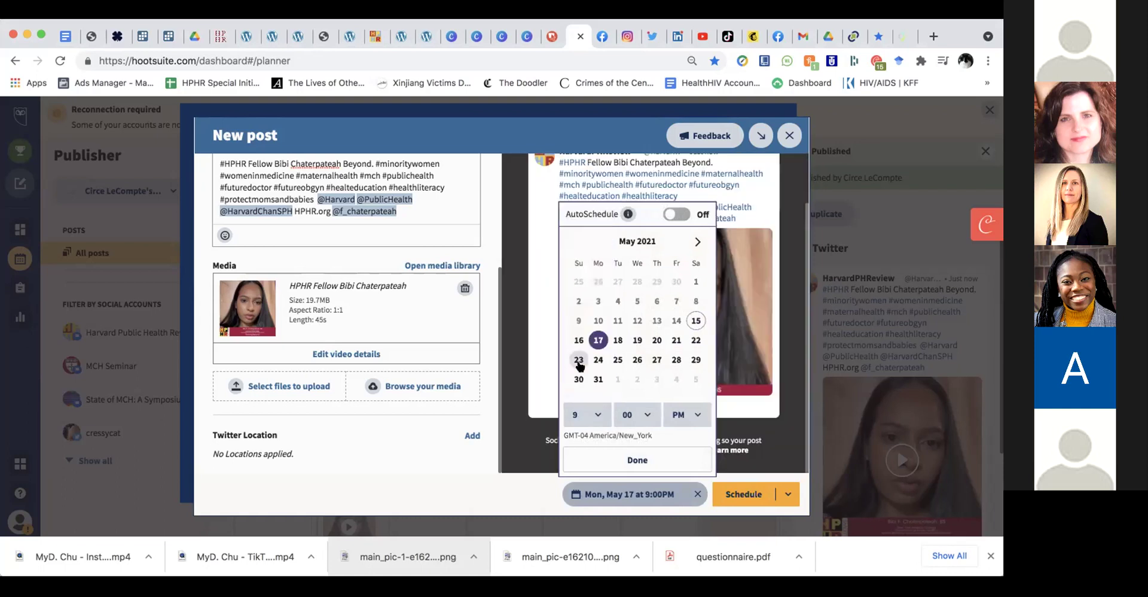
left_click(673, 415)
left_click(670, 380)
left_click(682, 414)
left_click(679, 358)
left_click(631, 460)
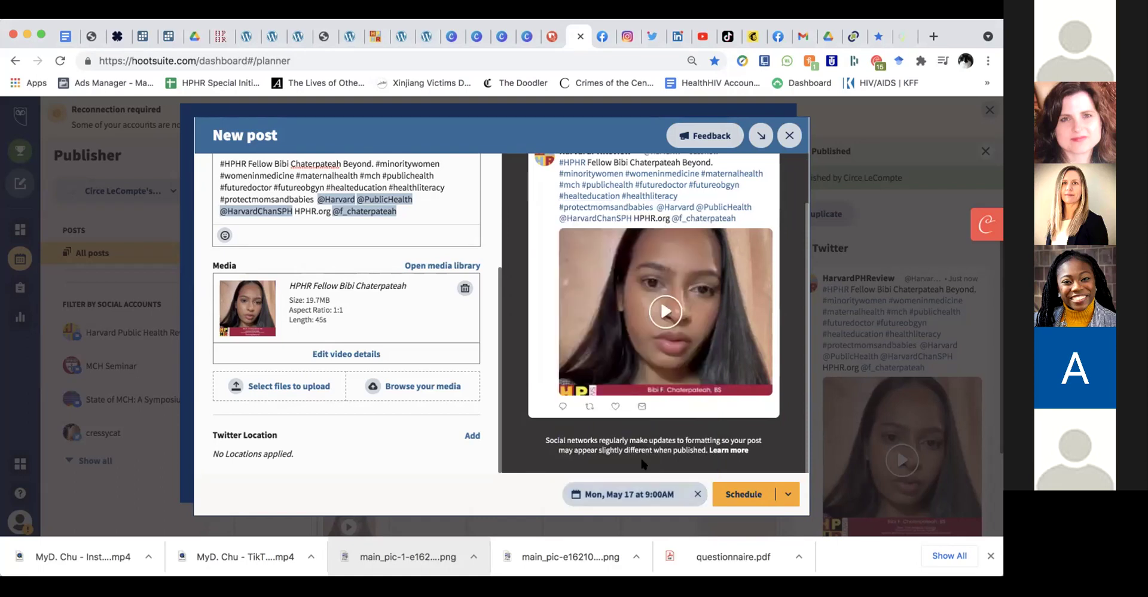
left_click(728, 496)
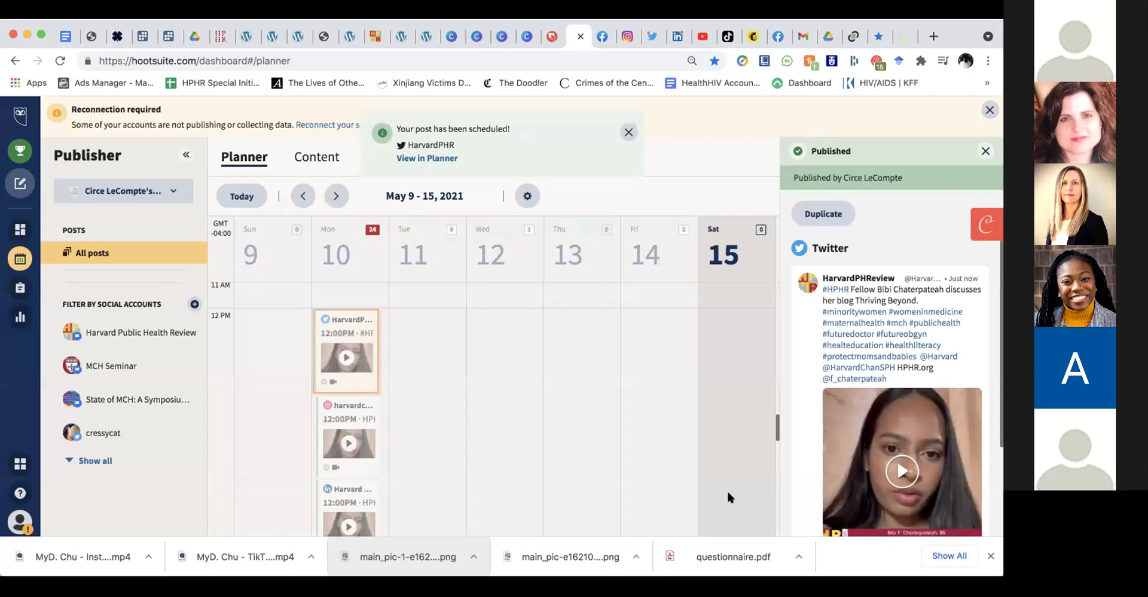
Move the planner to May 16–22, open the Monday 17 9:00 AM tweet, and duplicate it
left_click(622, 131)
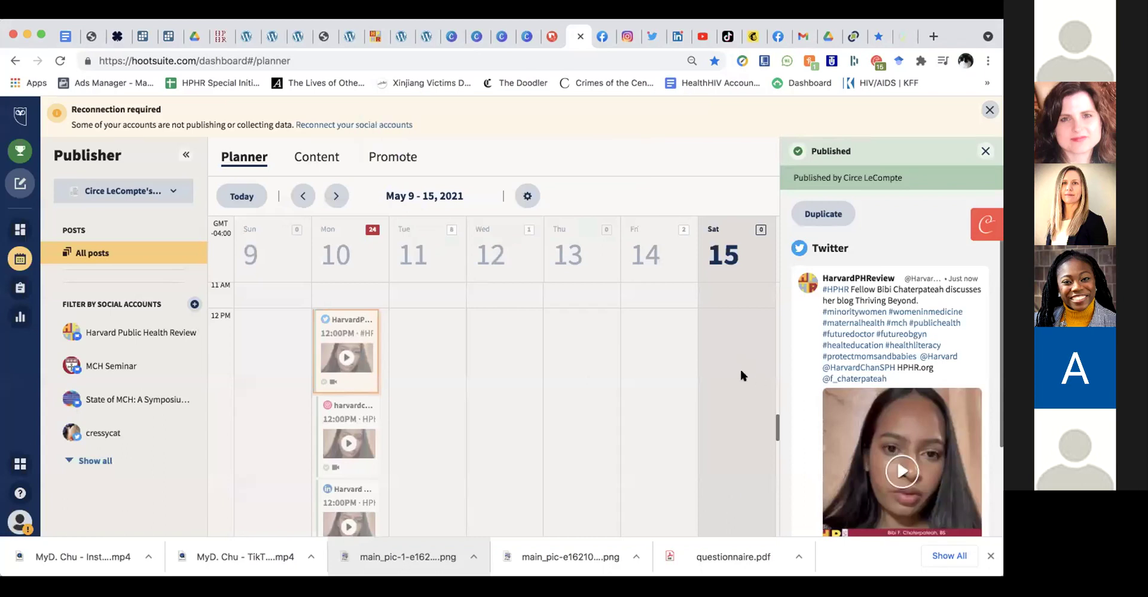
left_click(336, 194)
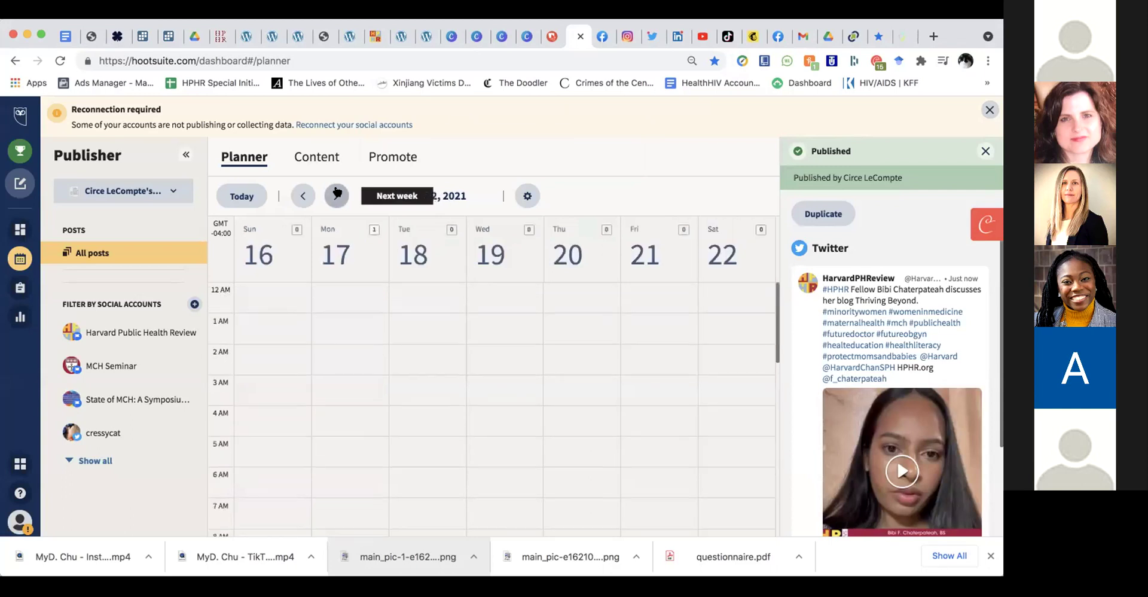
scroll(374, 380, "down", 5)
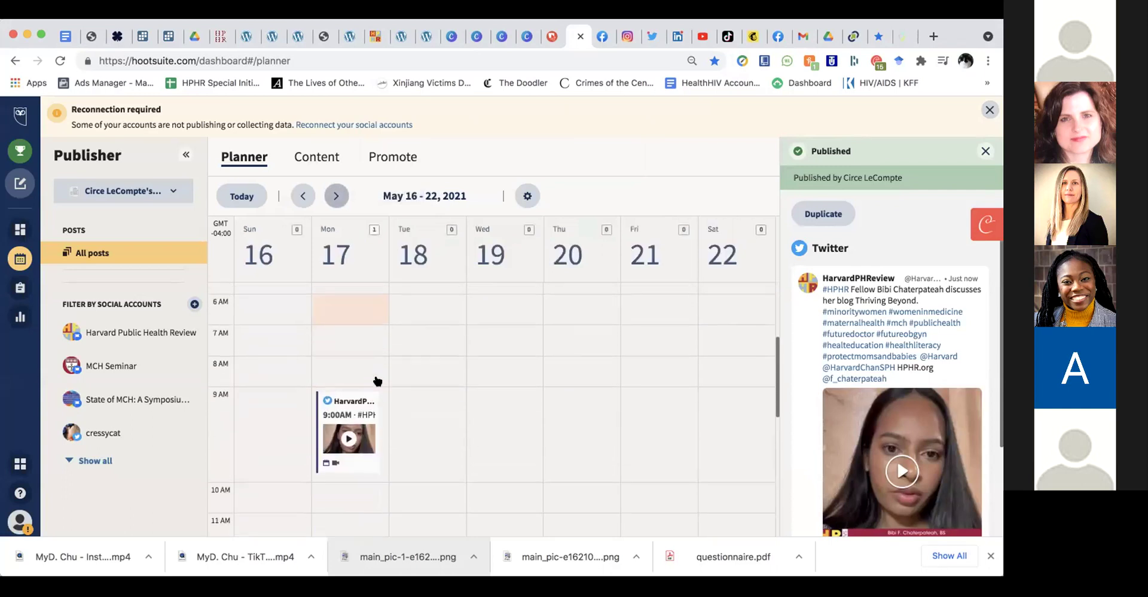
scroll(361, 400, "down", 1)
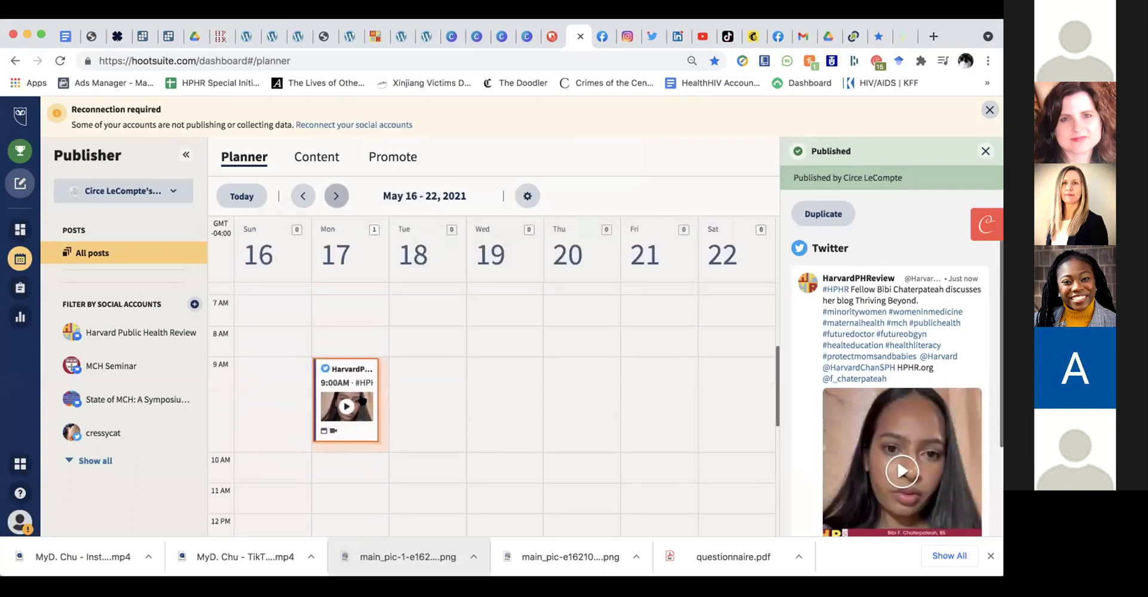
left_click_drag(361, 400, 352, 377)
left_click(355, 380)
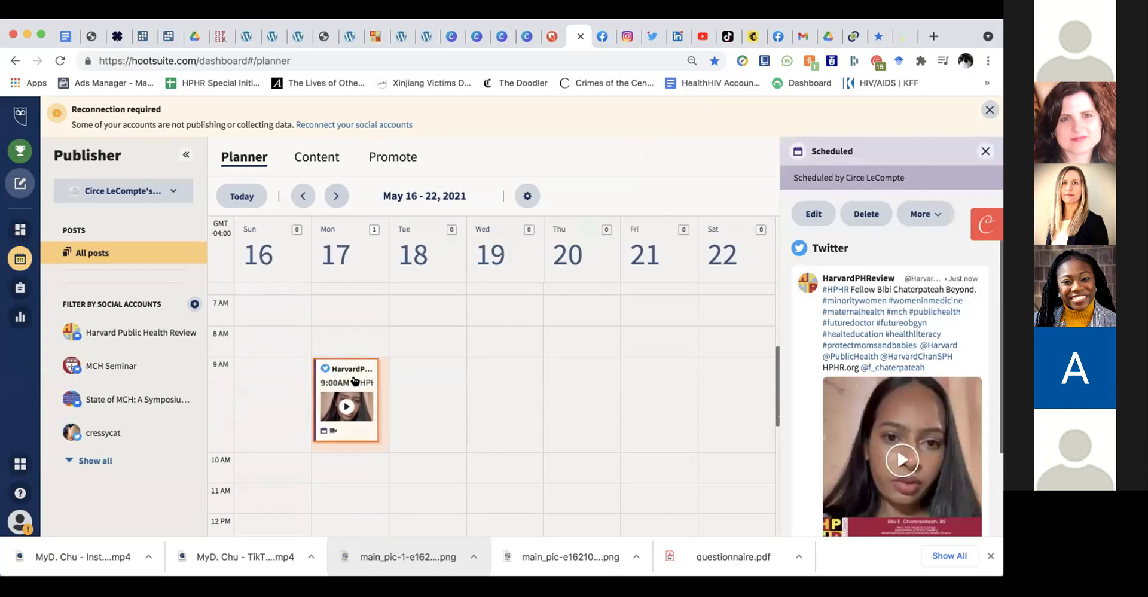
left_click(936, 214)
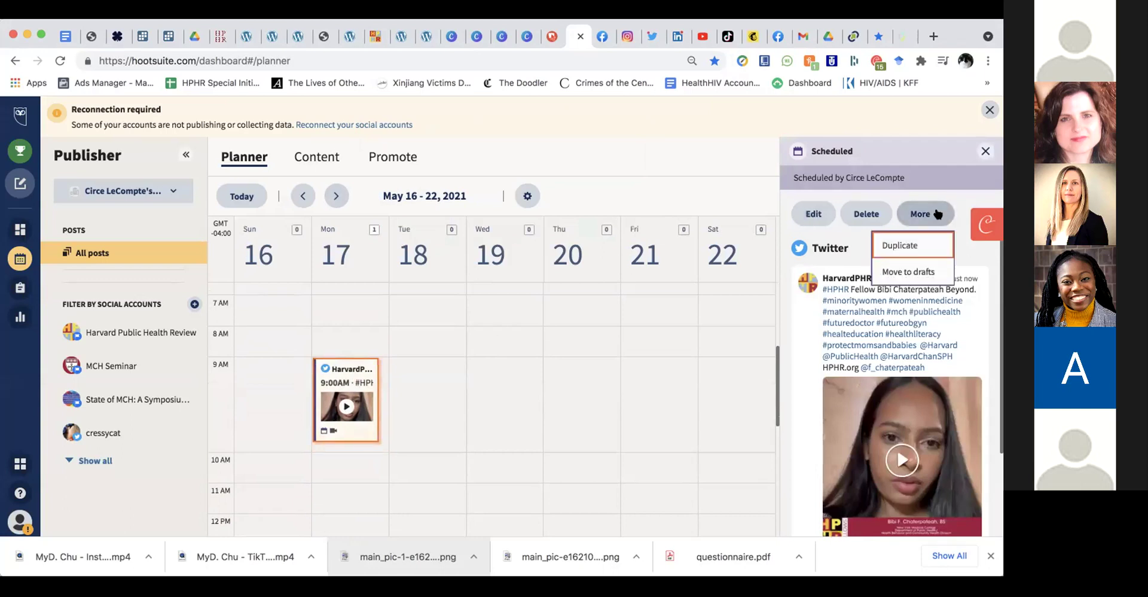
left_click(921, 244)
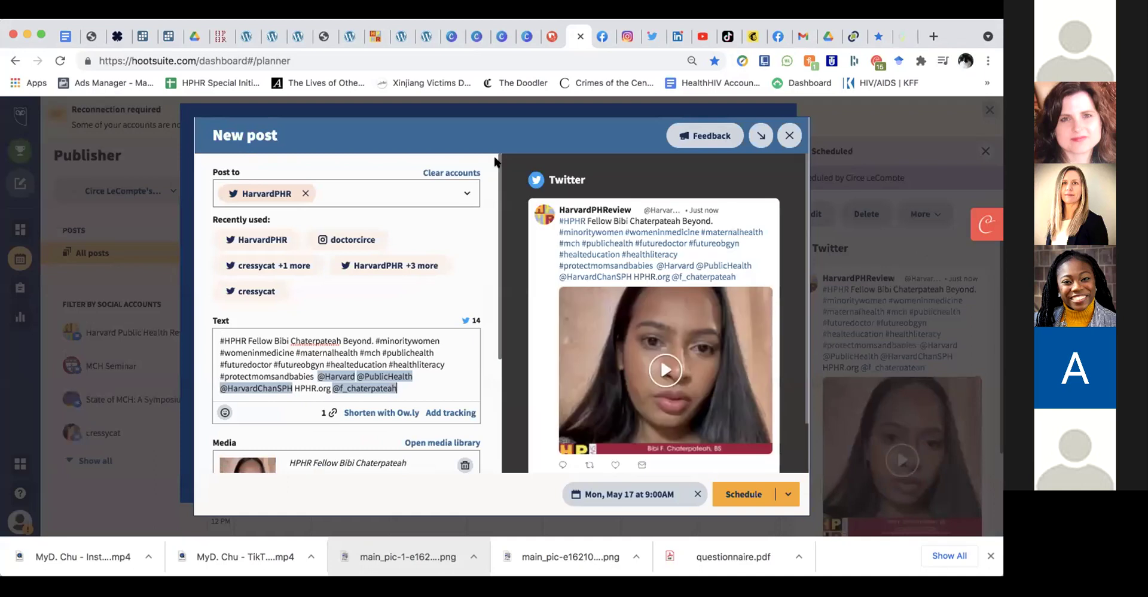
Replace the Twitter recipient with the harvardchanreview Instagram Business account
left_click(304, 195)
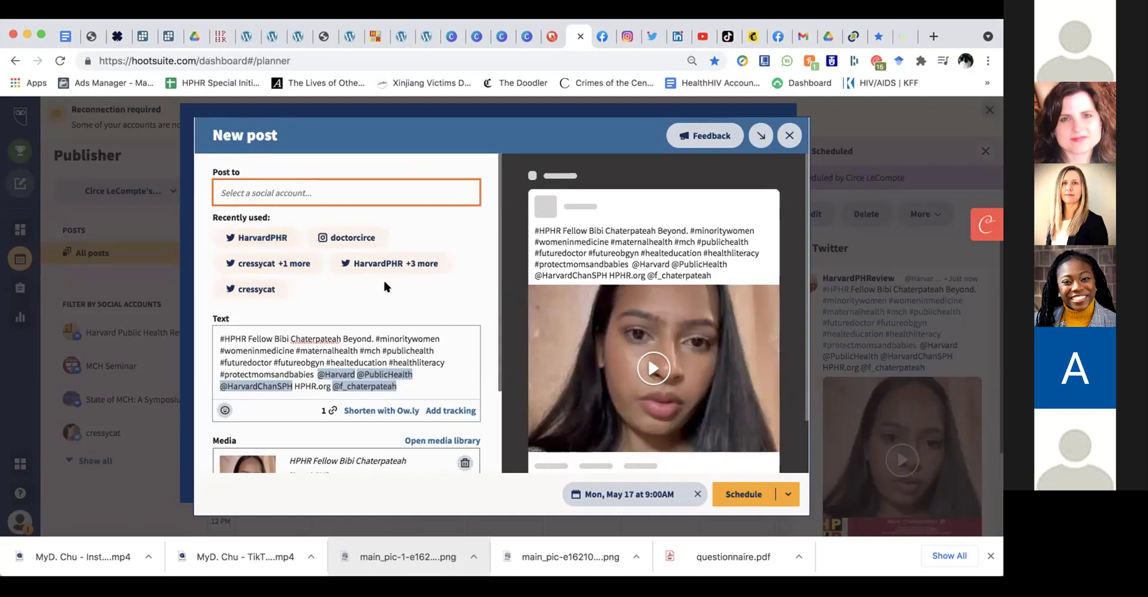
scroll(391, 304, "down", 2)
scroll(393, 310, "up", 2)
left_click(405, 187)
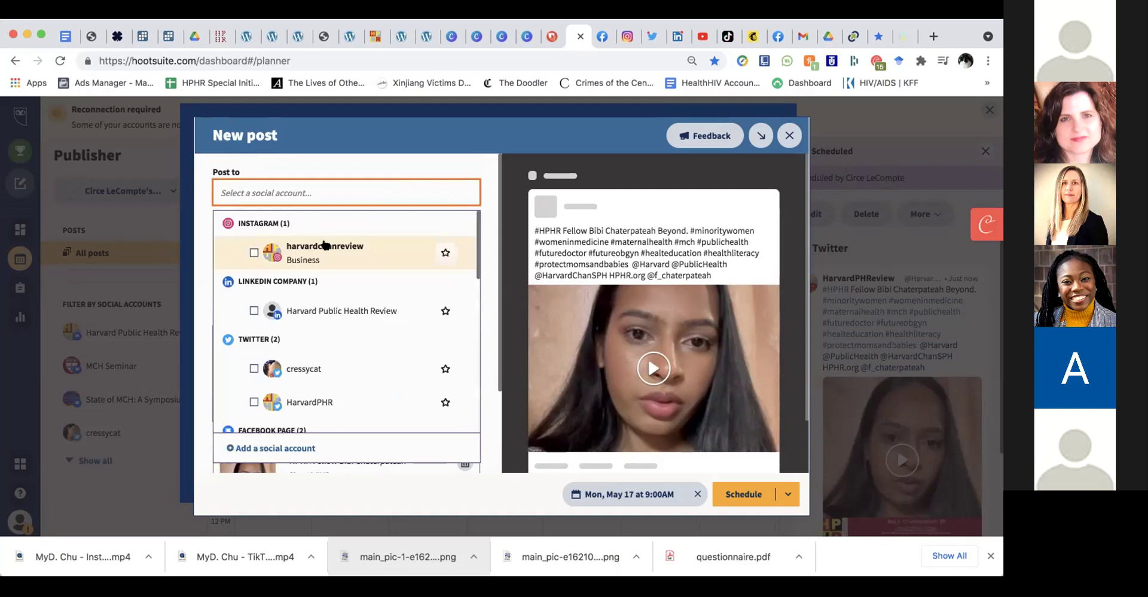
left_click(325, 245)
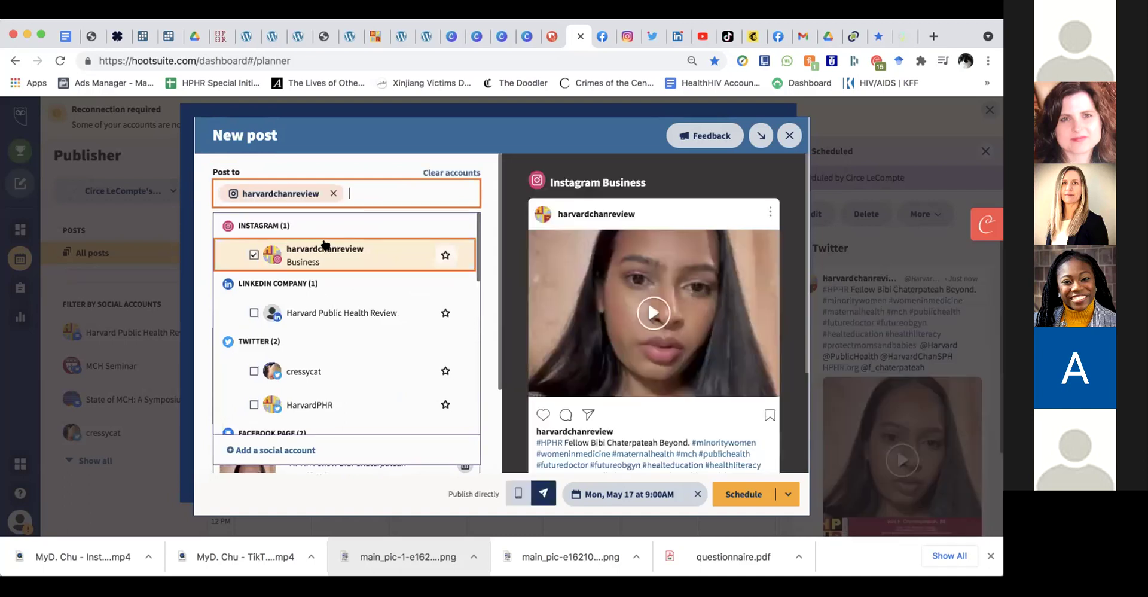
left_click(493, 461)
Append one more @-mention of an account at the end of the caption
left_click_drag(412, 383, 220, 338)
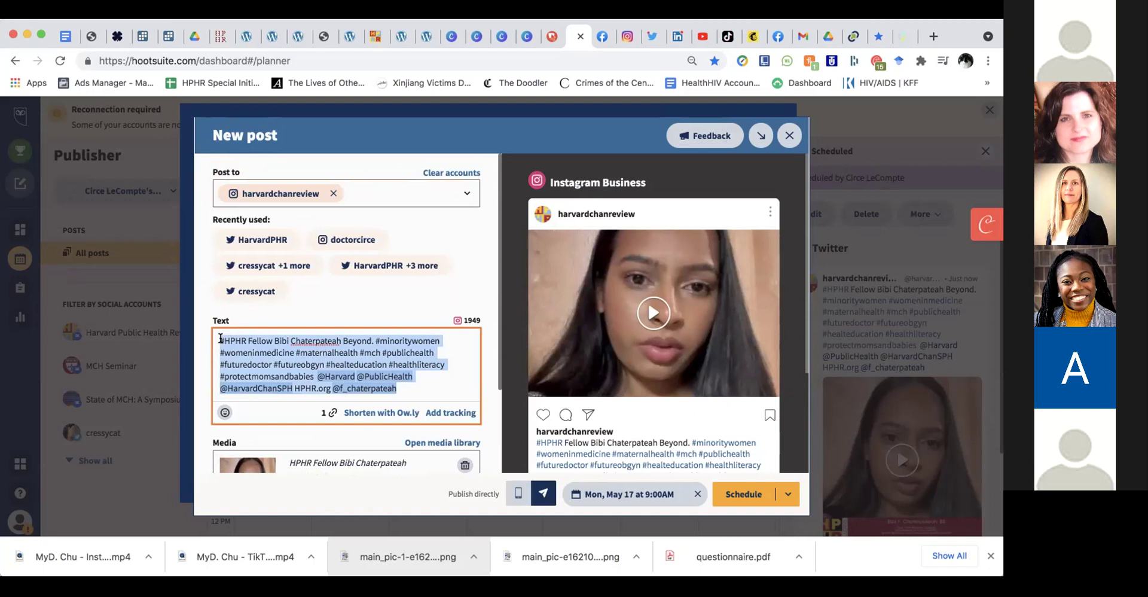
left_click(311, 341)
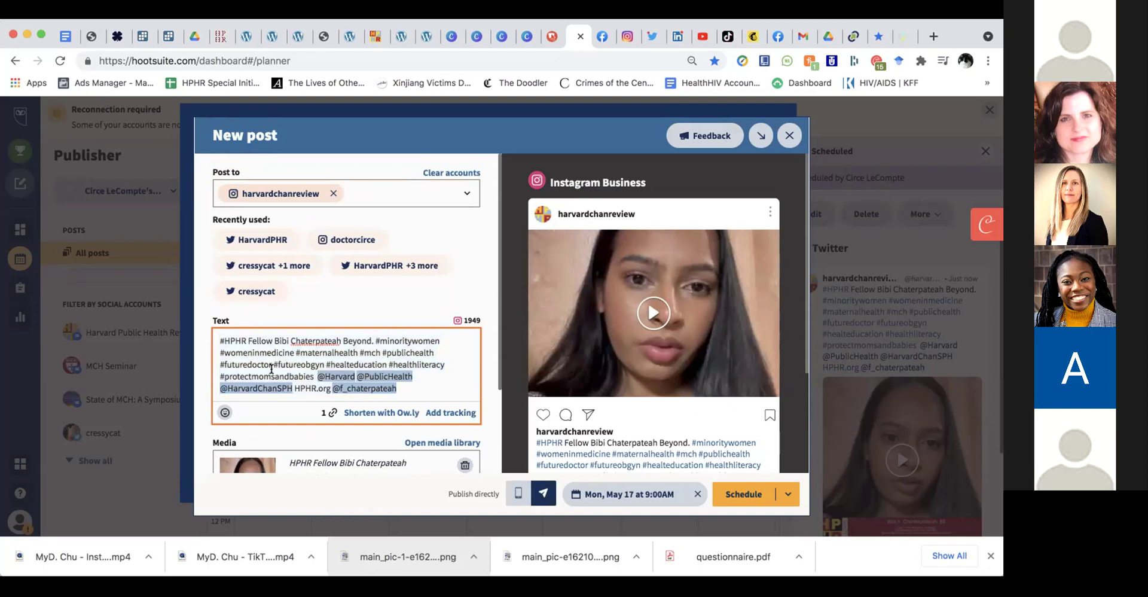
mouse_move(315, 375)
left_mouse_down()
mouse_move(415, 375)
mouse_move(330, 386)
left_mouse_up()
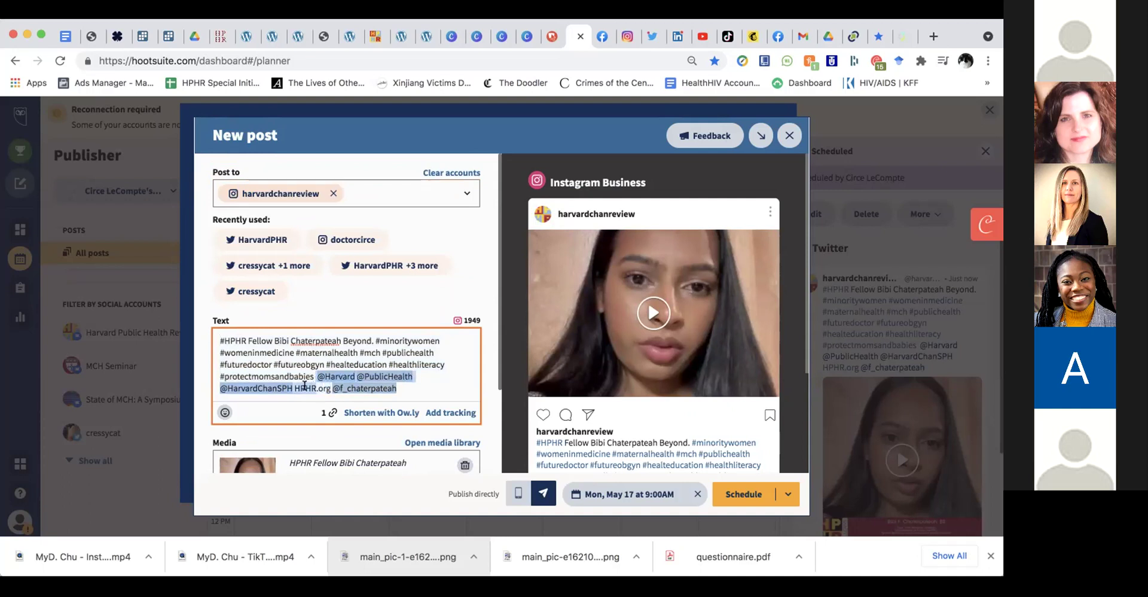
left_click(271, 336)
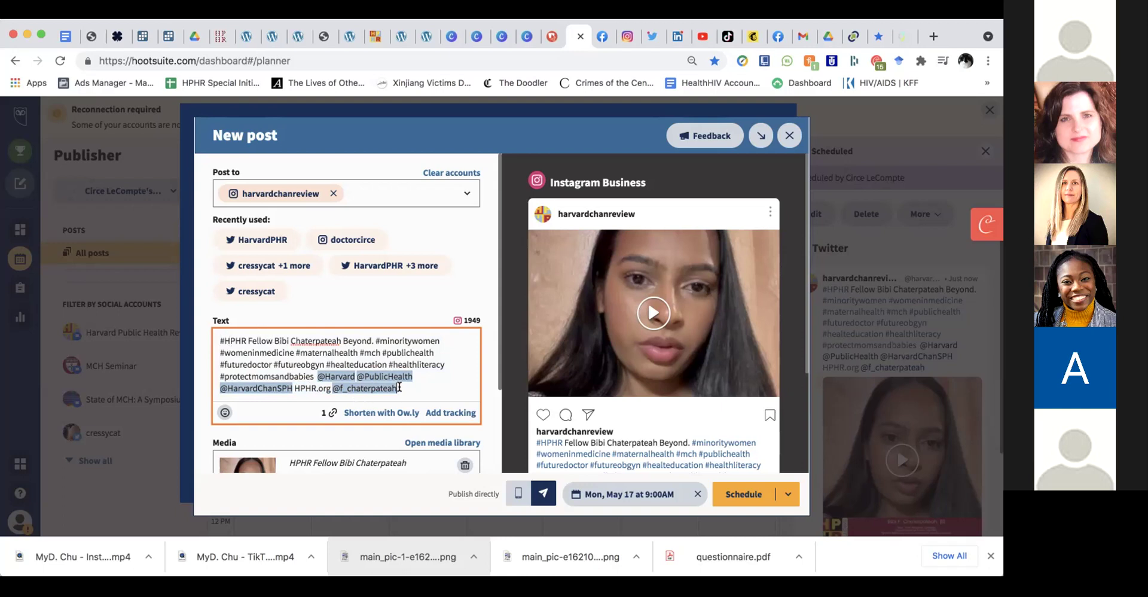
type("@")
type("doccirce")
scroll(449, 422, "down", 3)
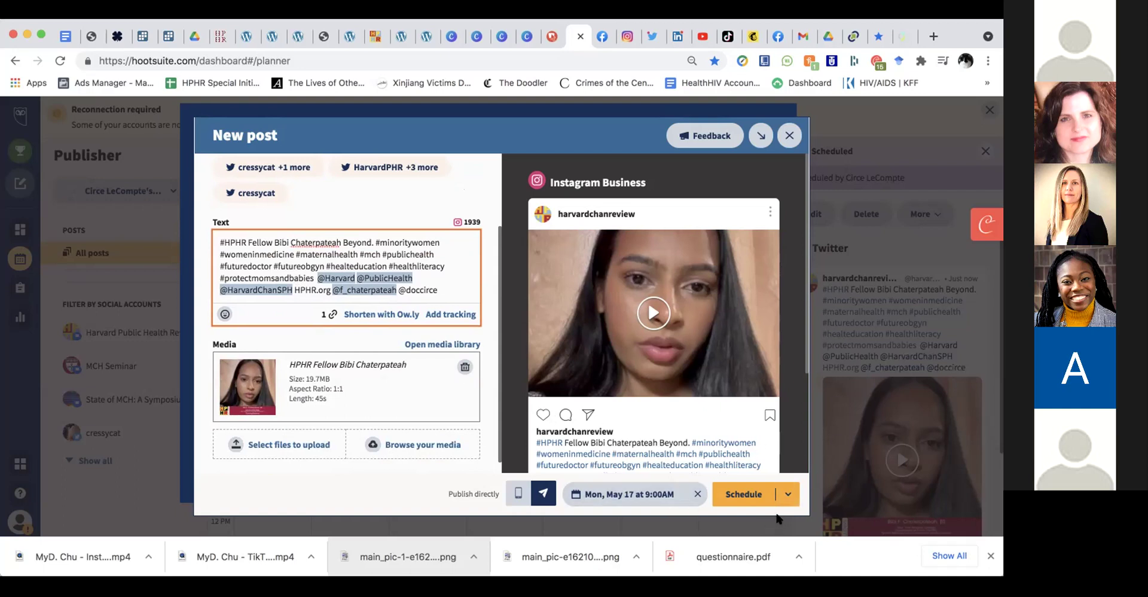
Schedule the Instagram post, then duplicate its Monday 17 9:00 AM planner card
left_click(749, 492)
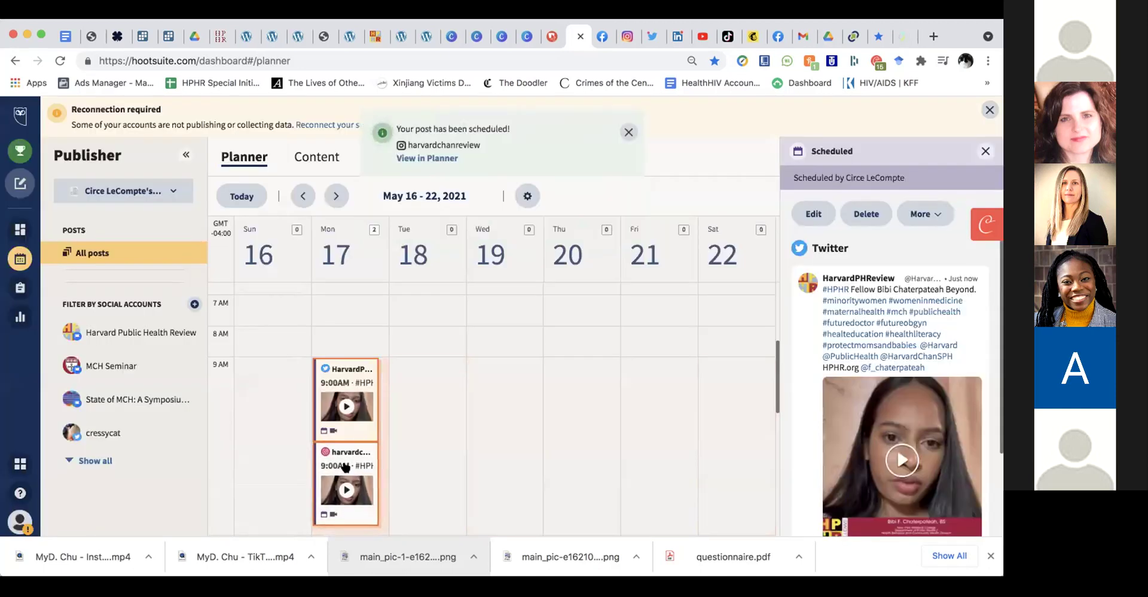
scroll(343, 466, "down", 3)
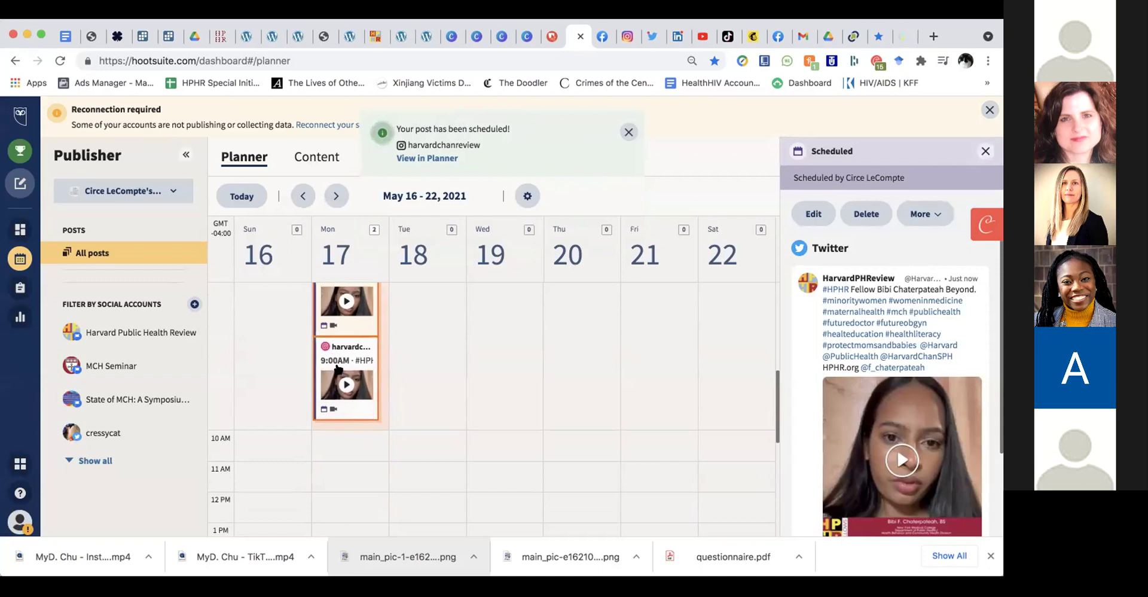
scroll(337, 367, "up", 2)
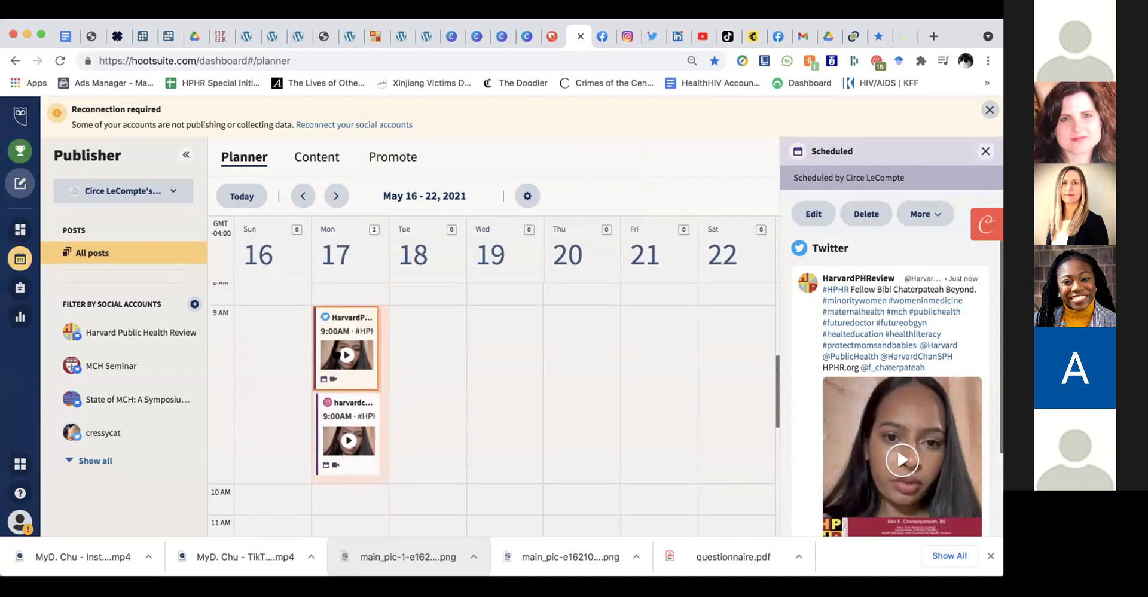
left_click(344, 412)
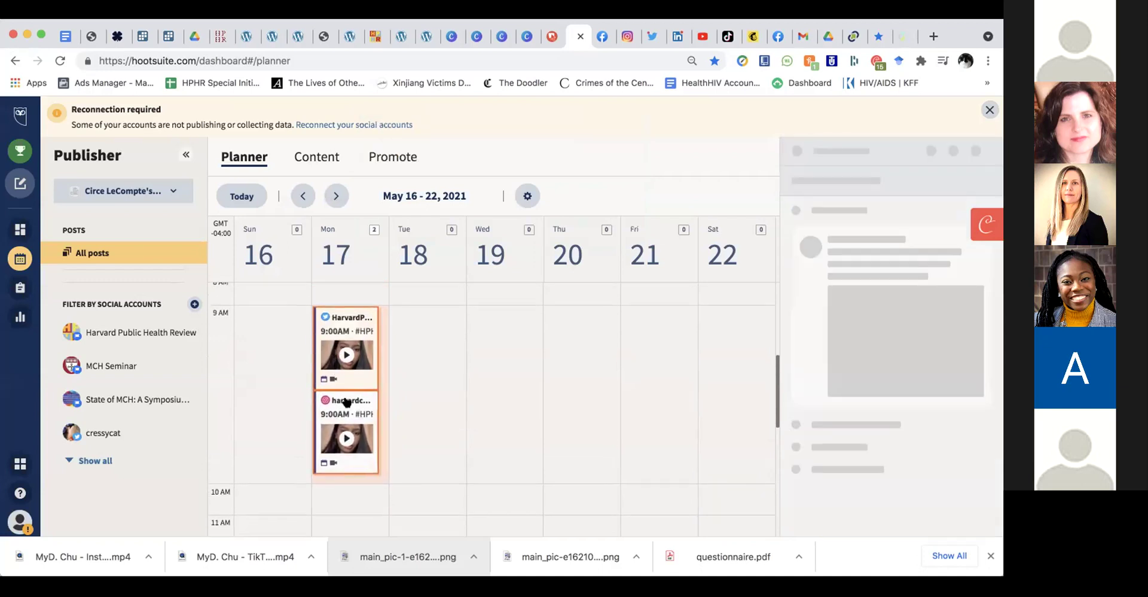
left_click(925, 213)
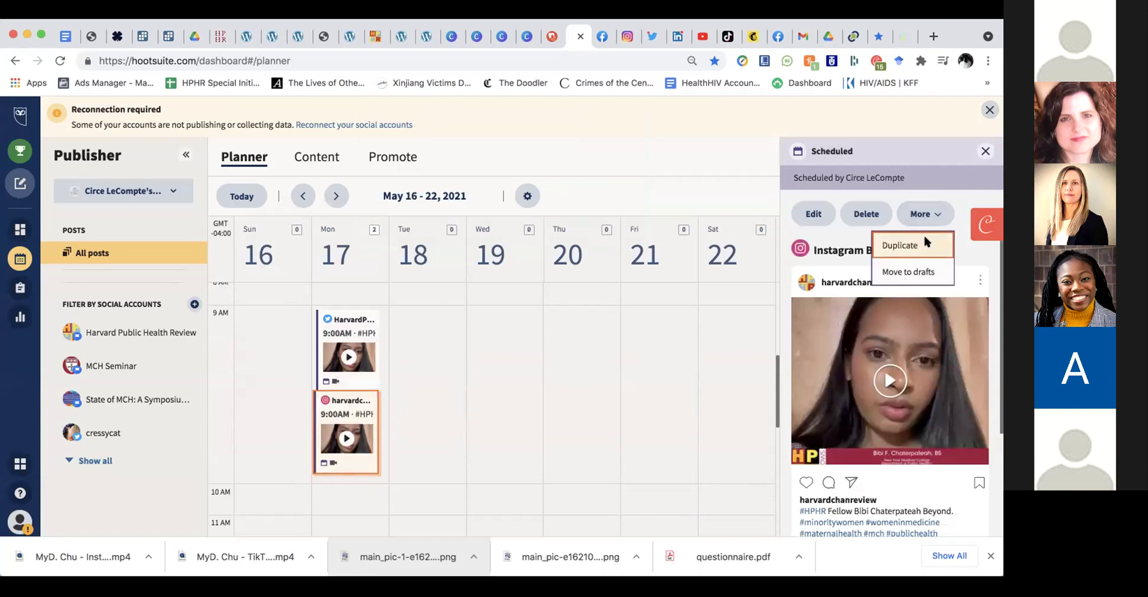
left_click(923, 233)
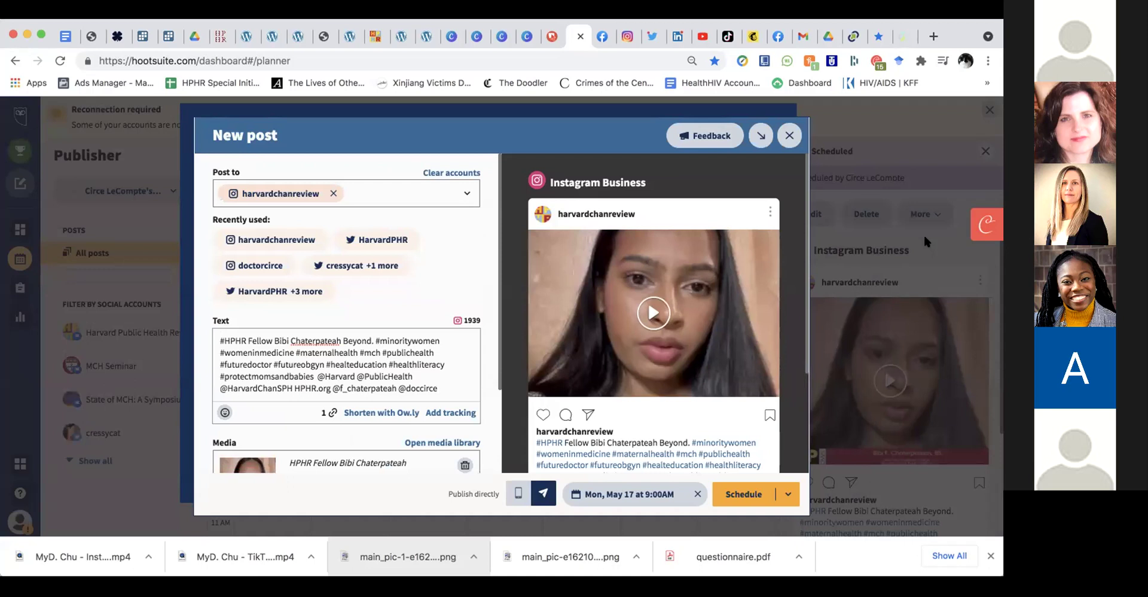
Swap the Instagram recipient for the Harvard Public Health Review Facebook Page
left_click(333, 193)
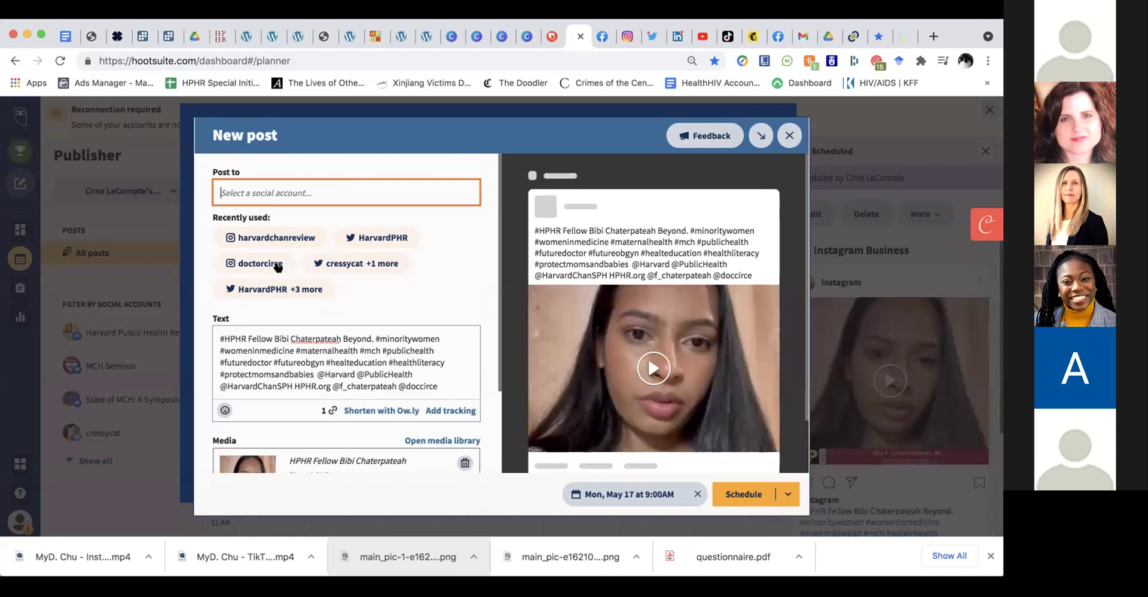
left_click(282, 358)
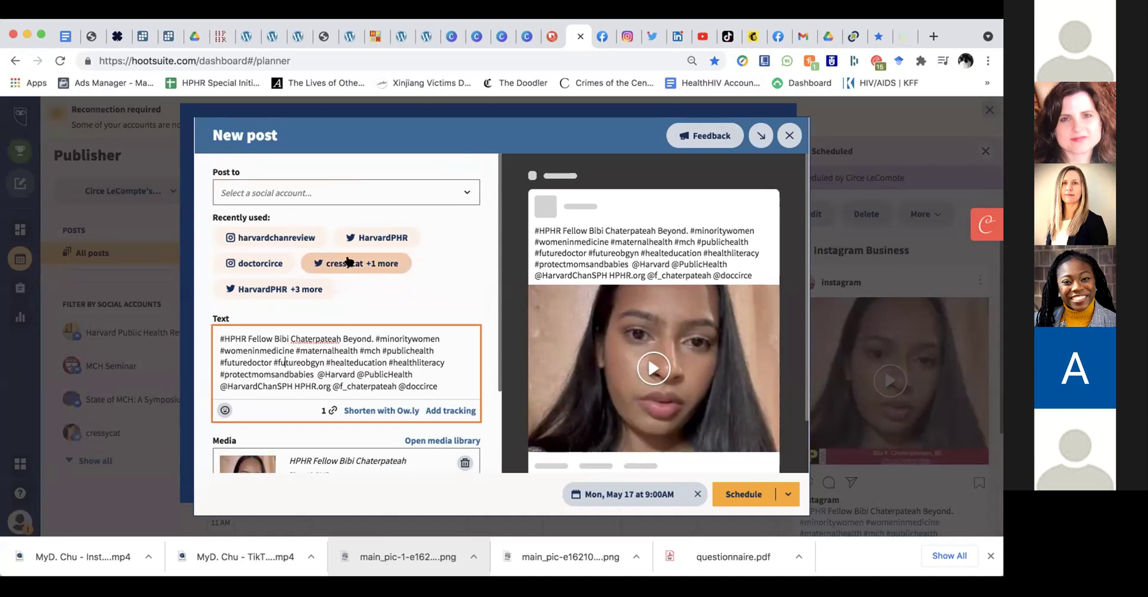
left_click(465, 192)
scroll(359, 301, "down", 3)
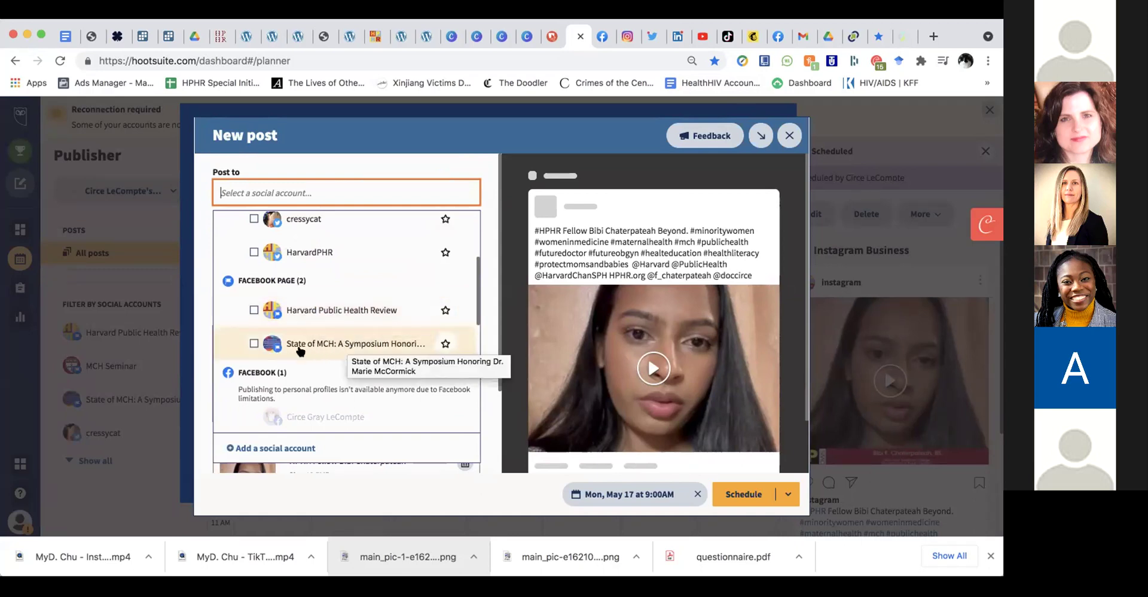
left_click(315, 311)
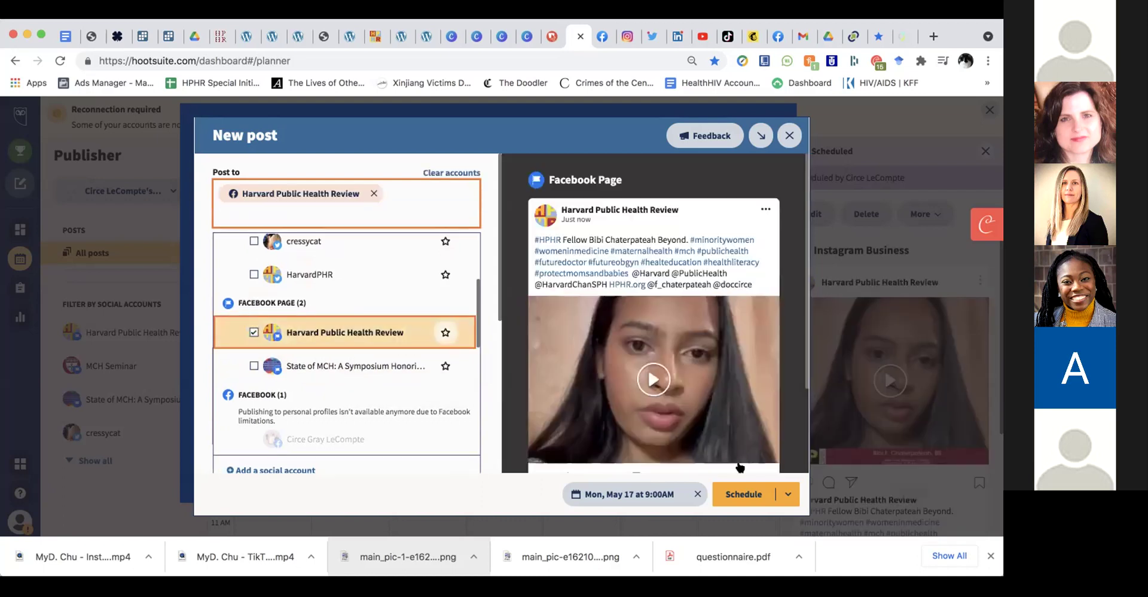
left_click(492, 455)
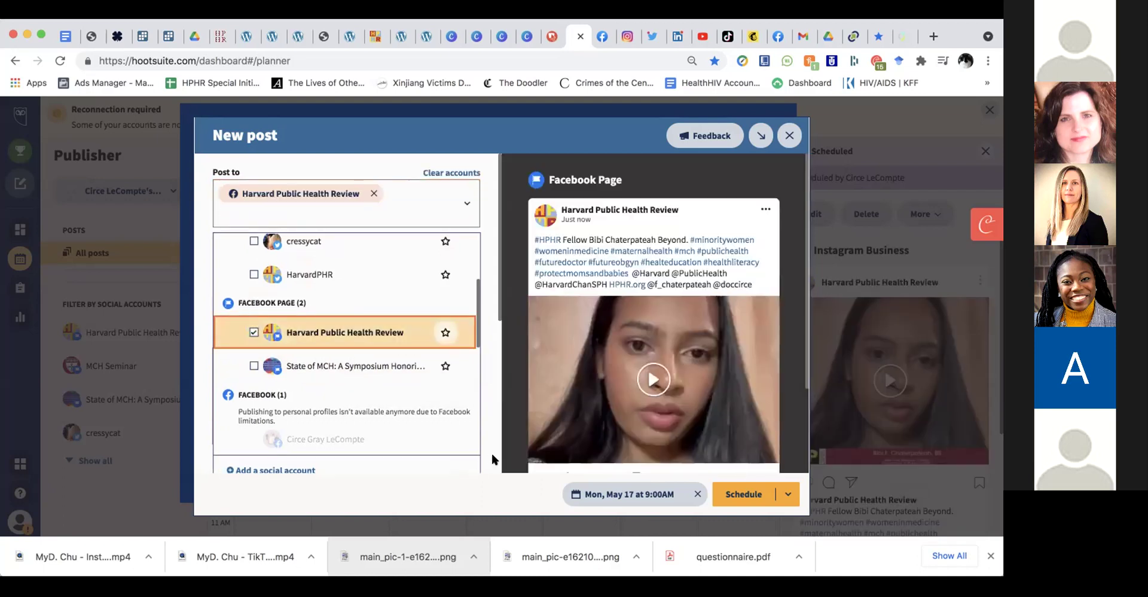
left_click(443, 407)
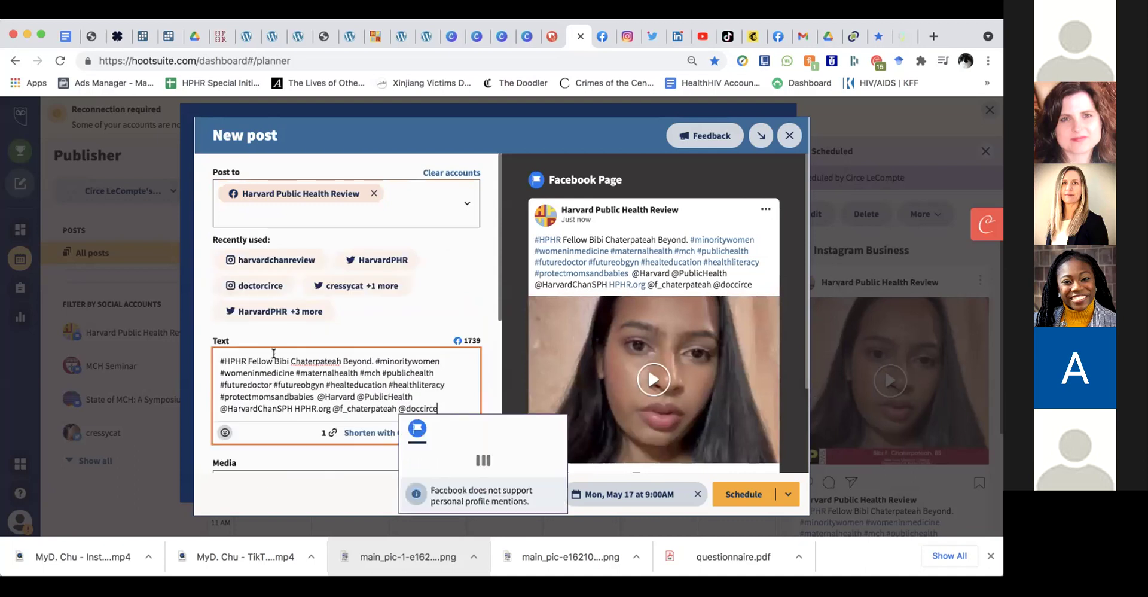
Begin the caption with the fellow's name, 'loves to go to', and a Johns Hopkins Bloomberg School of Public Health mention
left_click(221, 361)
type("Bibi")
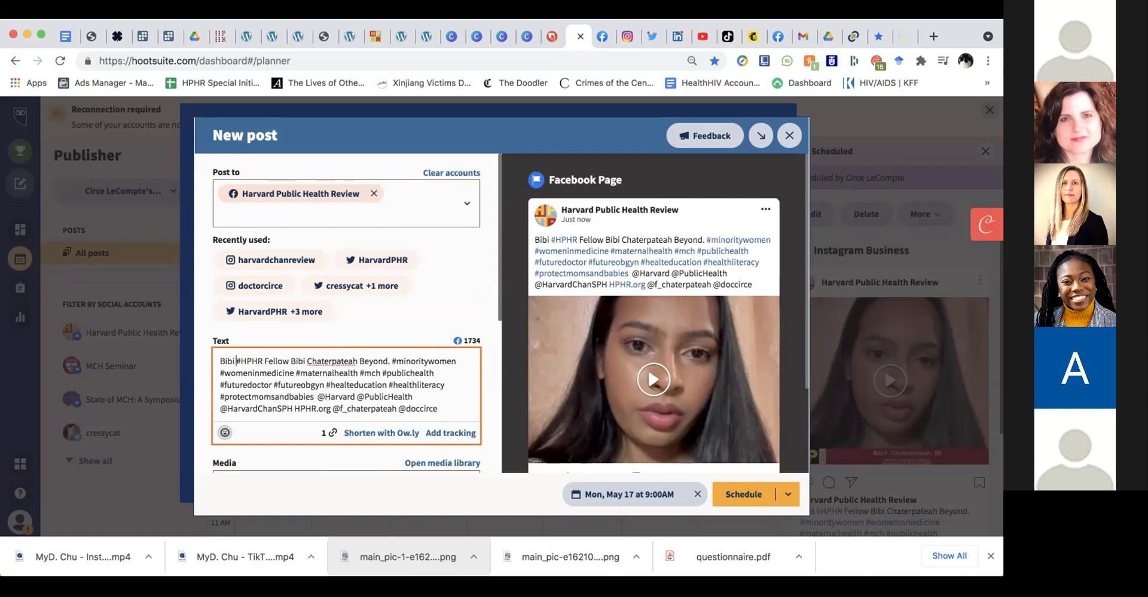
type("loves to go to")
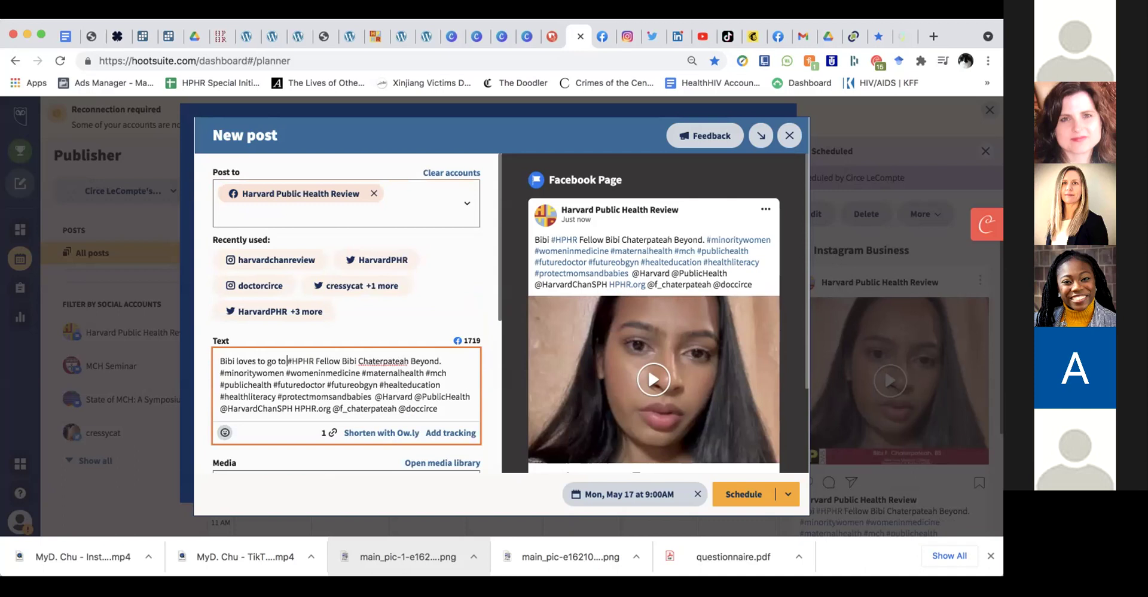
type(" @")
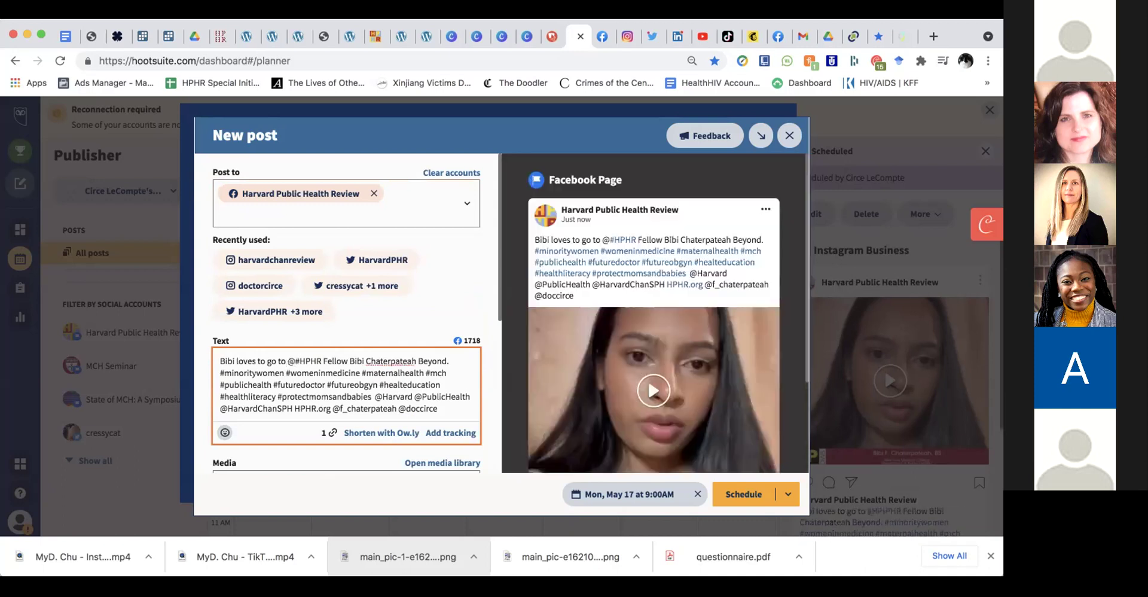
type("johns")
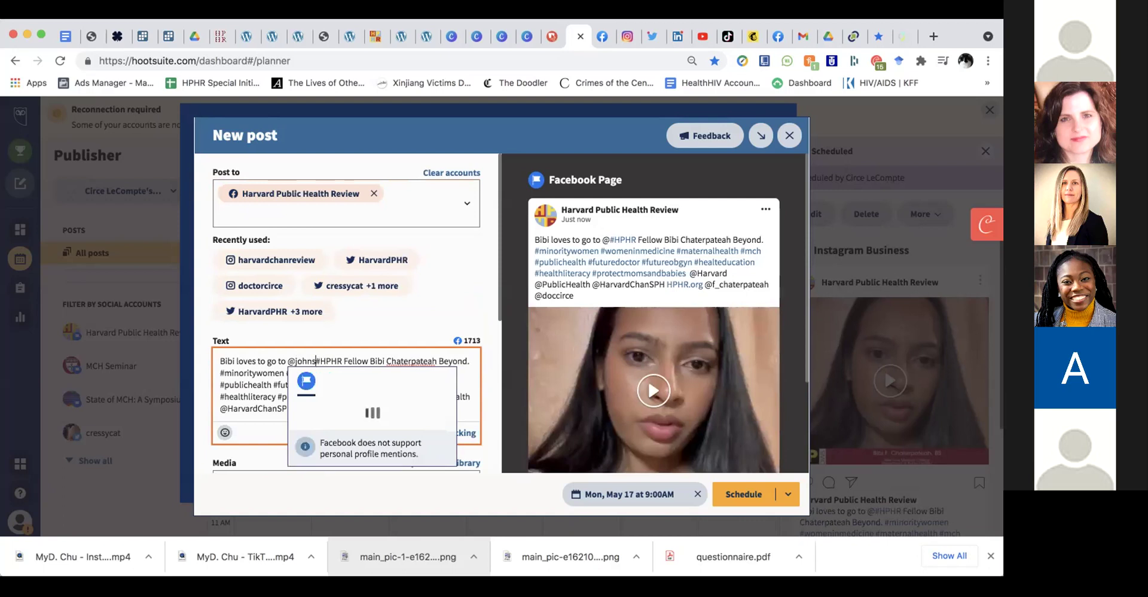
key("BackSpace")
key("BackSpace")
key("BackSpace")
key("BackSpace")
key("BackSpace")
type("bo")
key("BackSpace")
type("loomberg")
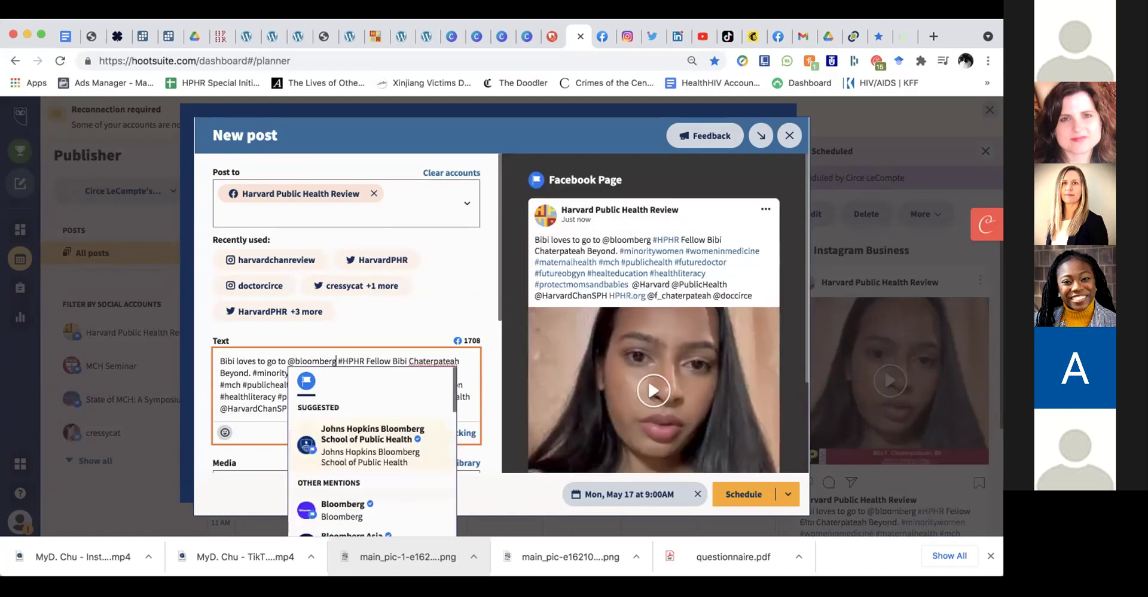
left_click(365, 447)
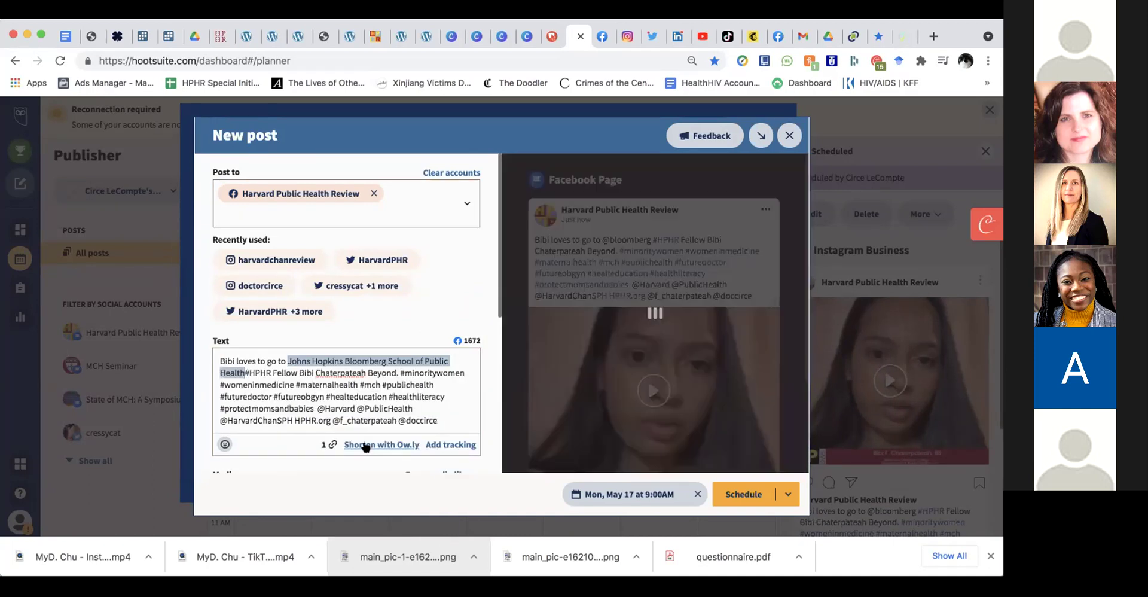
type(".")
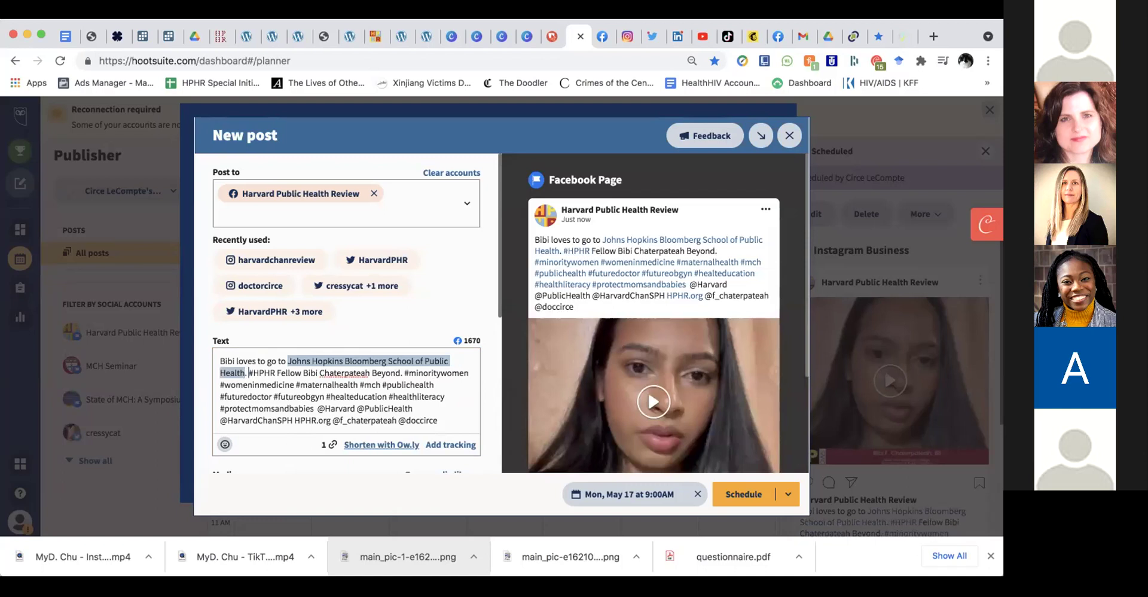
left_click(344, 356)
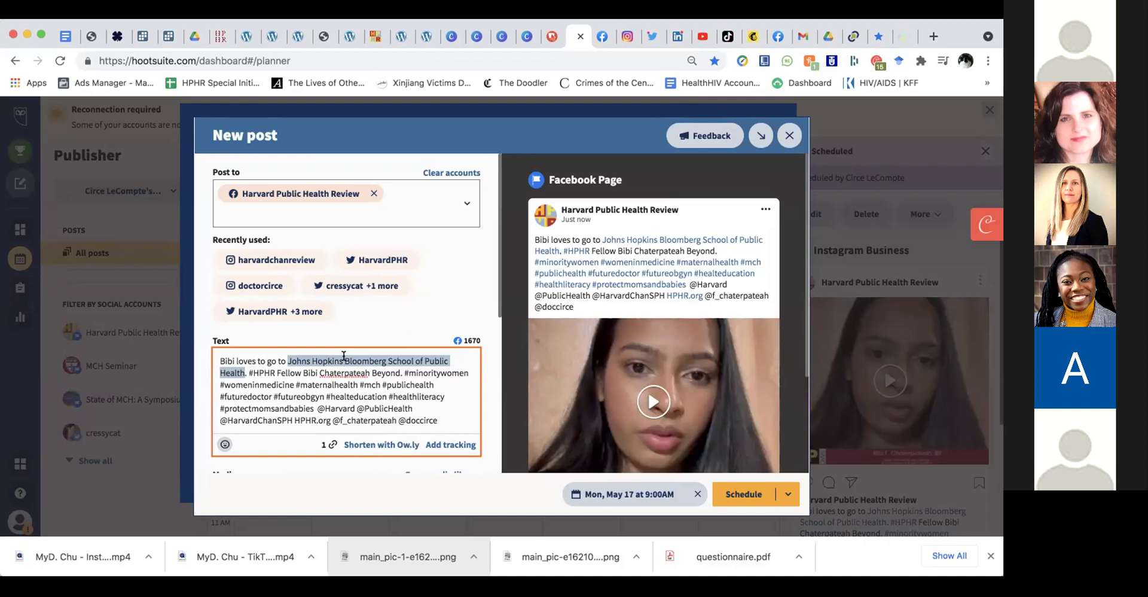
scroll(357, 417, "down", 1)
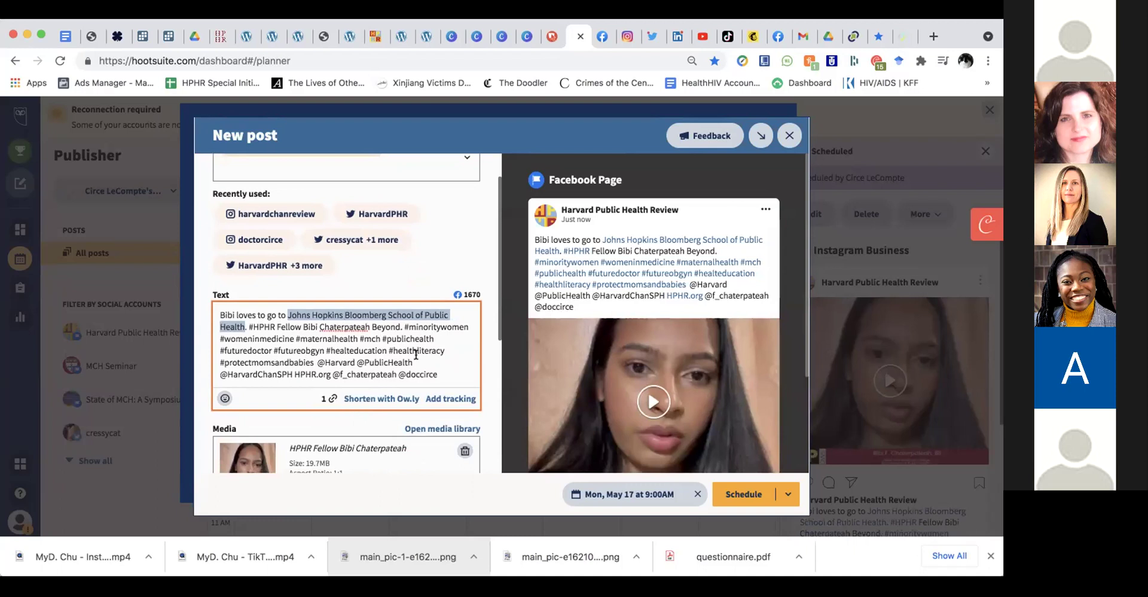
left_click(437, 372)
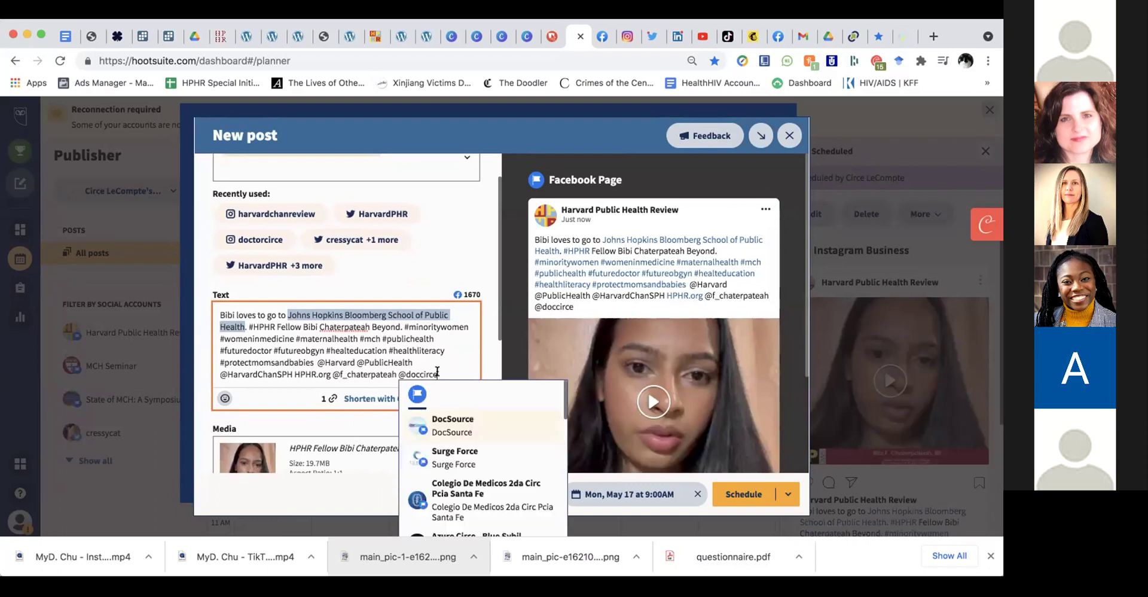
left_click(331, 339)
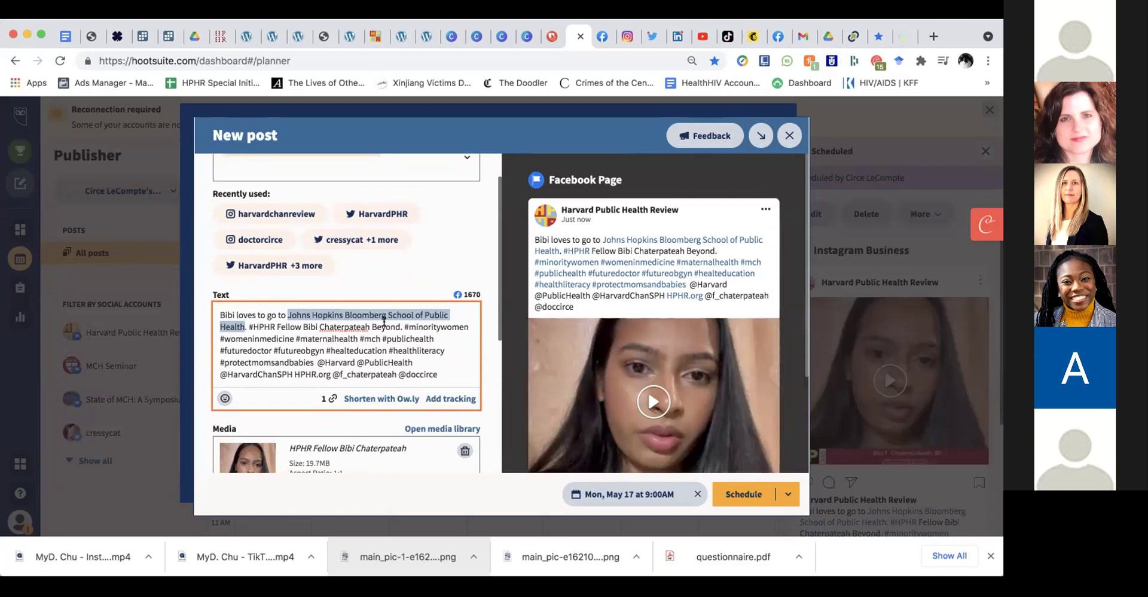
key("alt+Right")
key("alt+Right")
key("alt+Left")
type("@harvardchan")
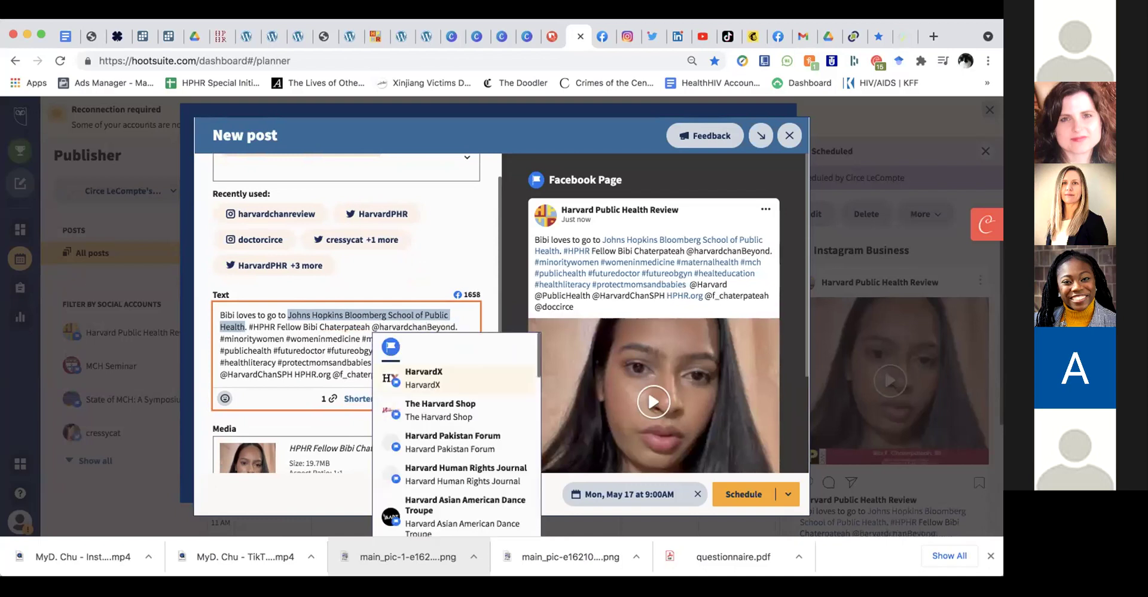
left_click(441, 404)
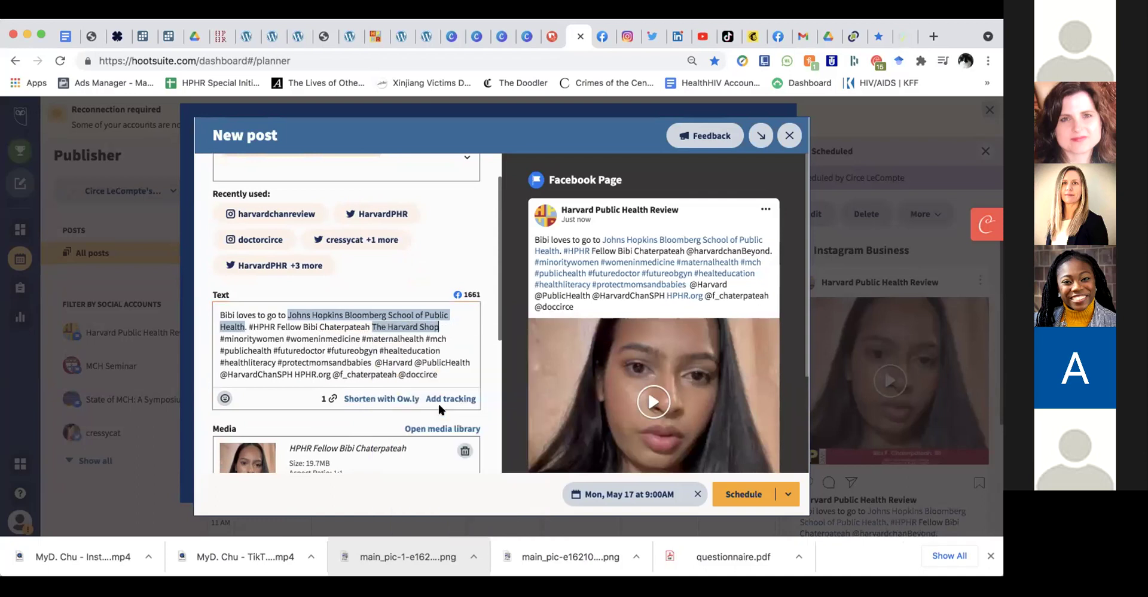
type(".")
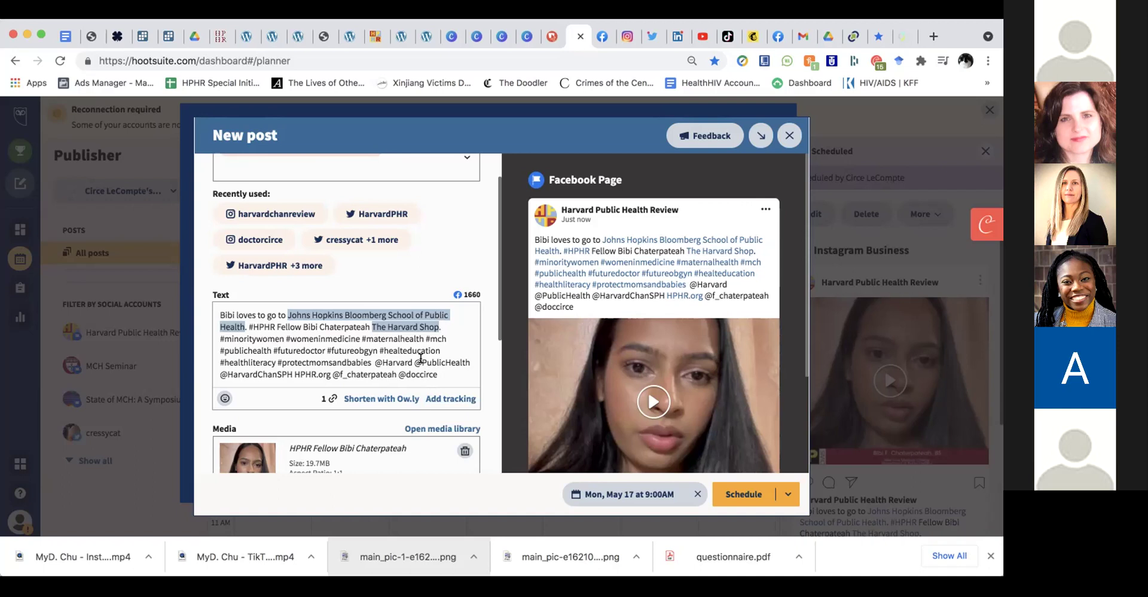
scroll(416, 305, "up", 2)
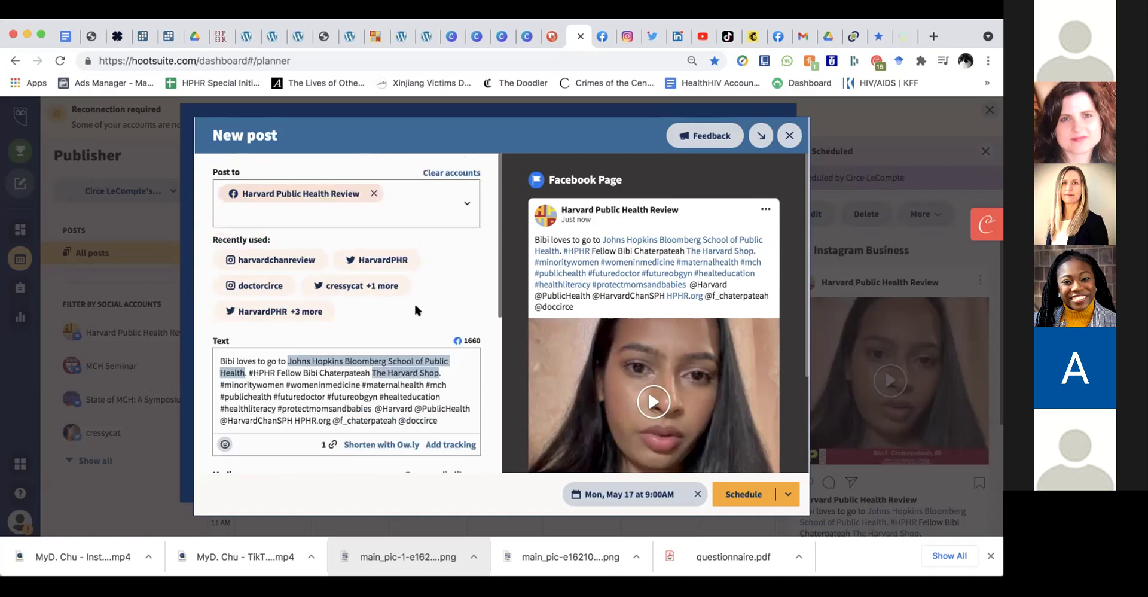
Add the Harvard Public Health Review LinkedIn page as a destination, then go to YouTube Studio
left_click(400, 197)
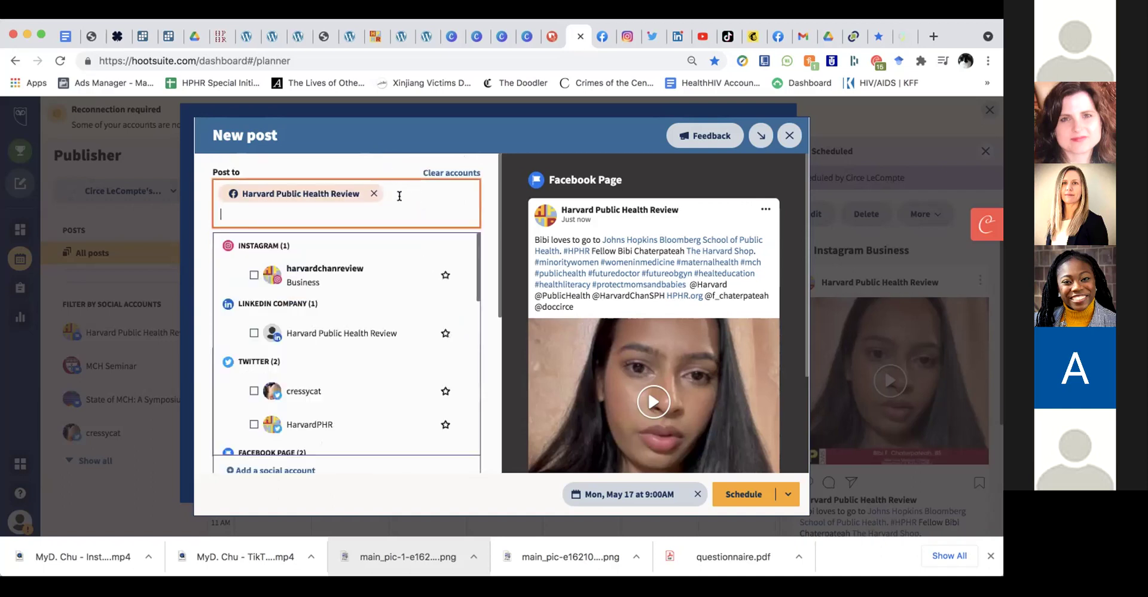
left_click(325, 336)
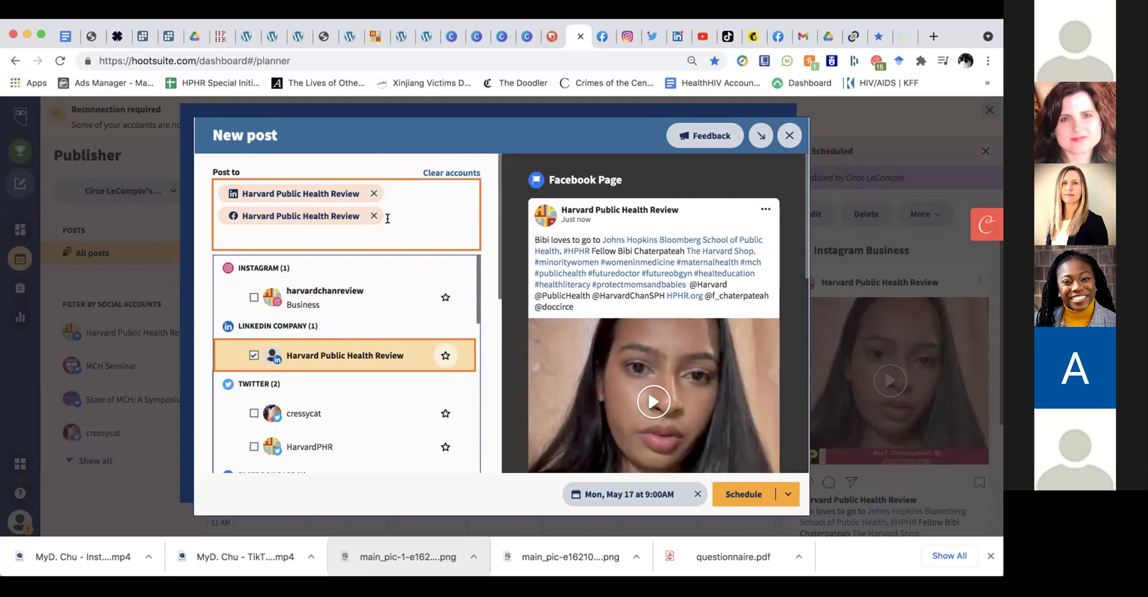
left_click(789, 137)
left_click(633, 264)
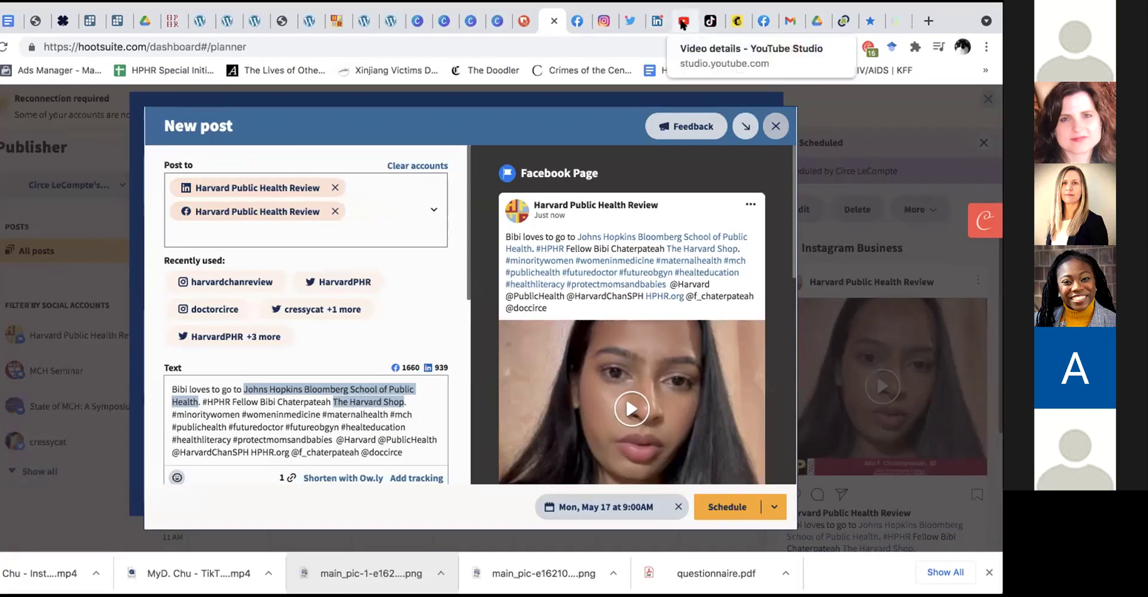
left_click(698, 33)
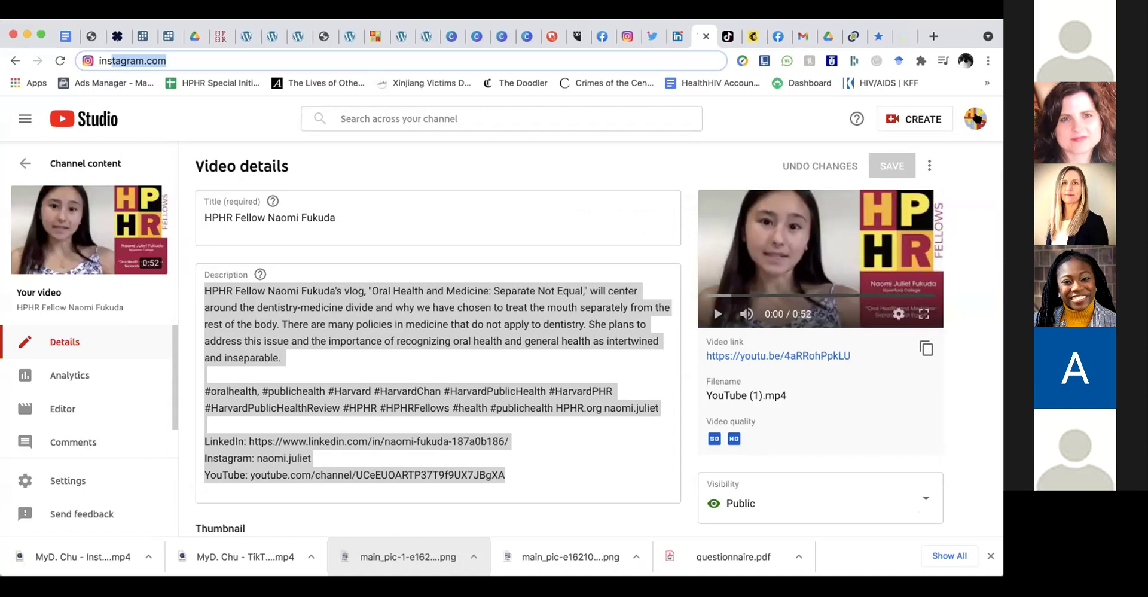
Load the mail.google.com university inbox in place of the YouTube Studio page
left_click(976, 118)
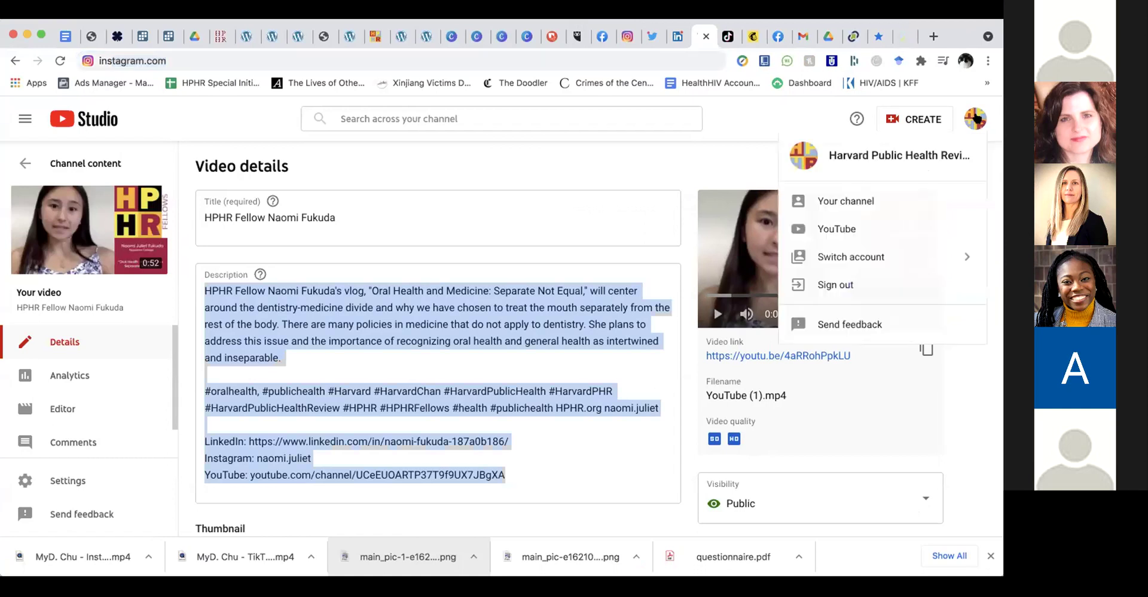
left_click(409, 55)
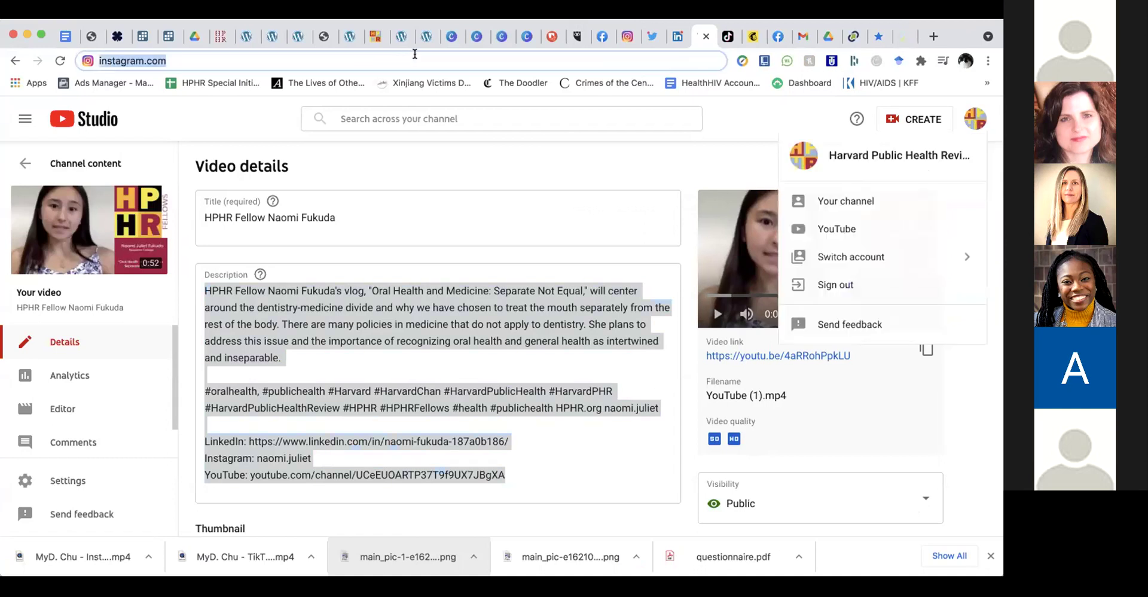
type("mail")
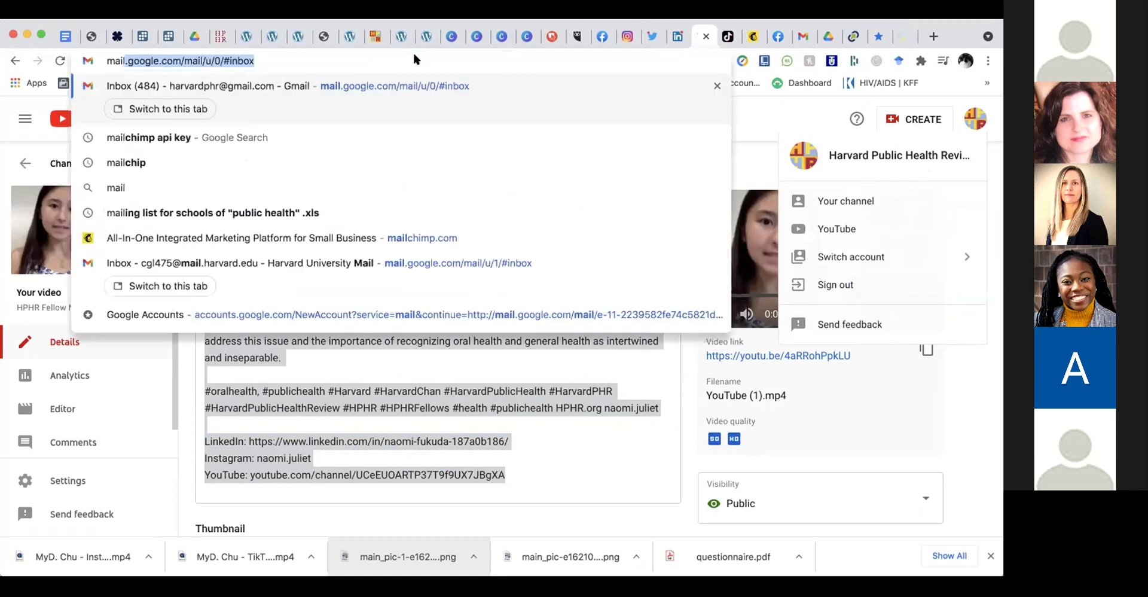
left_click(245, 265)
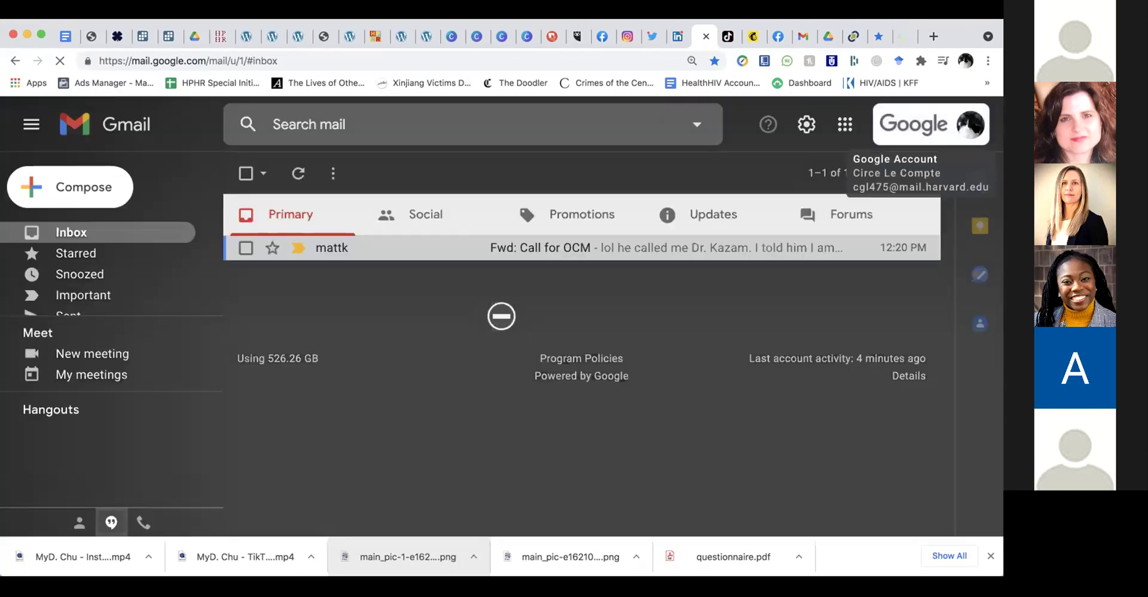
Switch Gmail to the Harvard Public Health account, open YouTube from Google apps, then choose Your videos
left_click(970, 124)
left_click(796, 398)
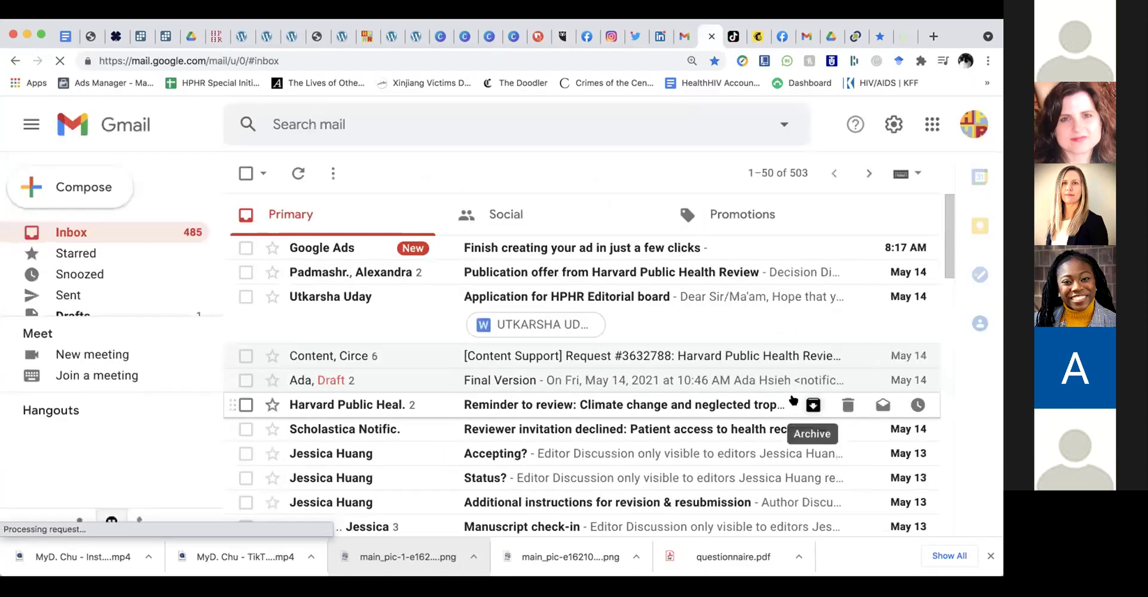
left_click(932, 124)
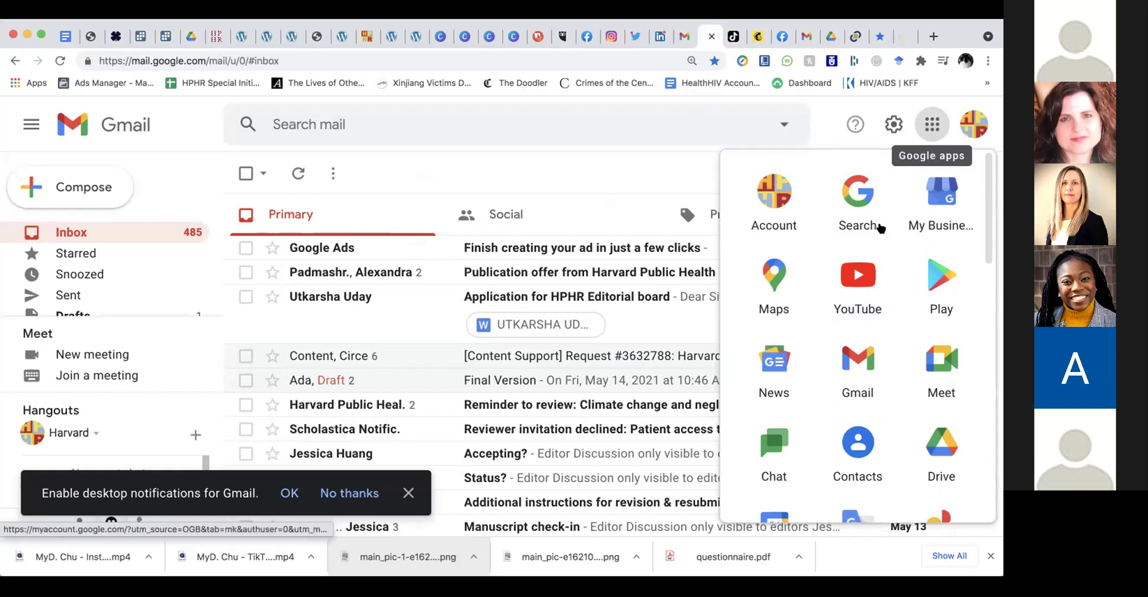
left_click(859, 278)
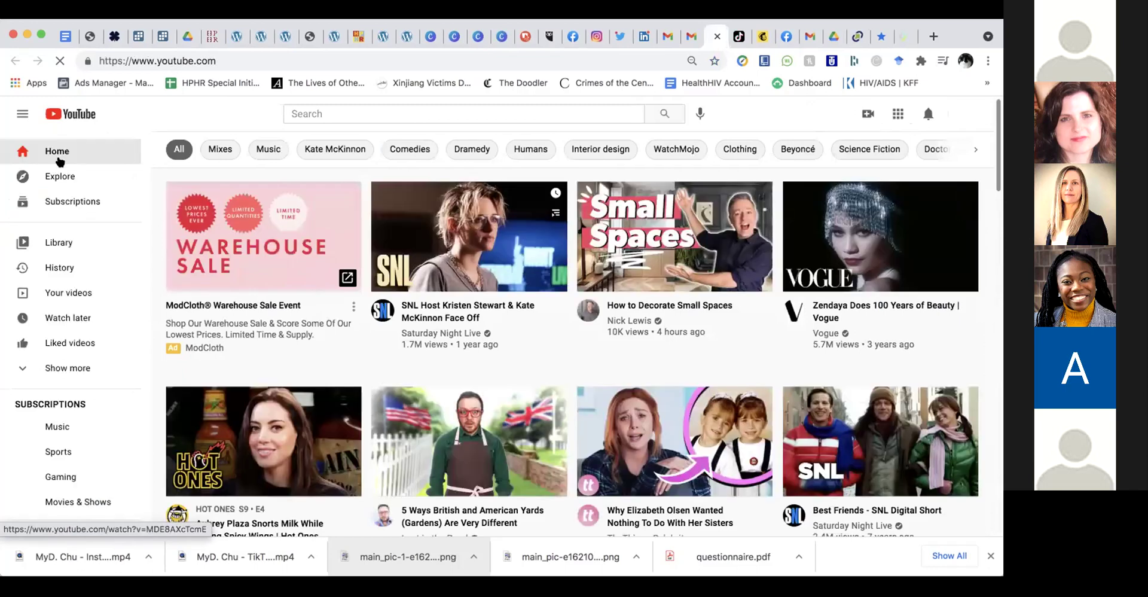
left_click(66, 292)
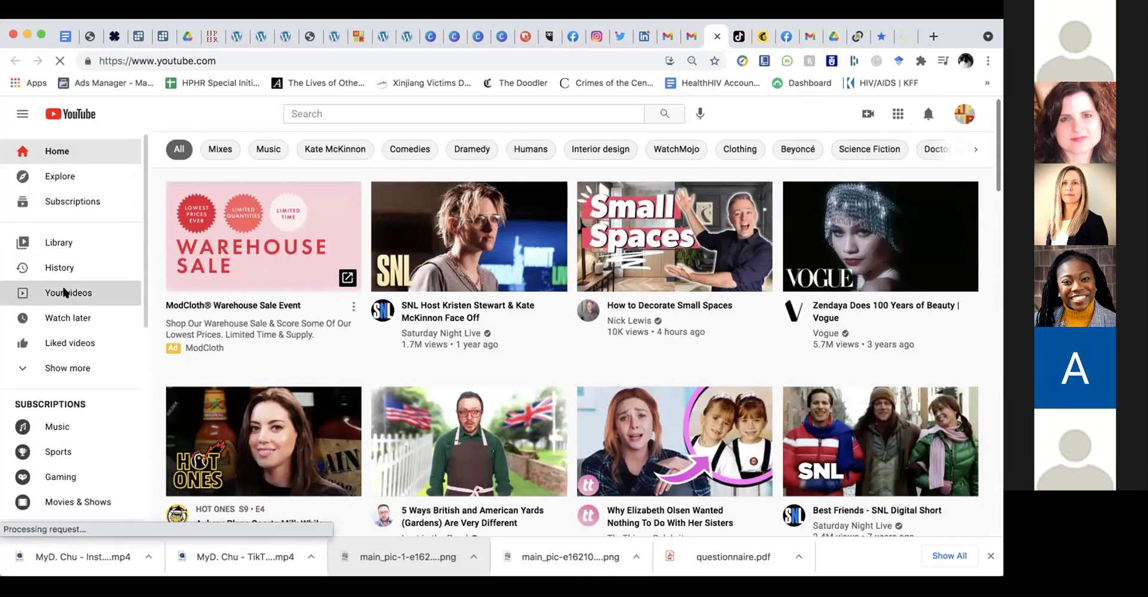
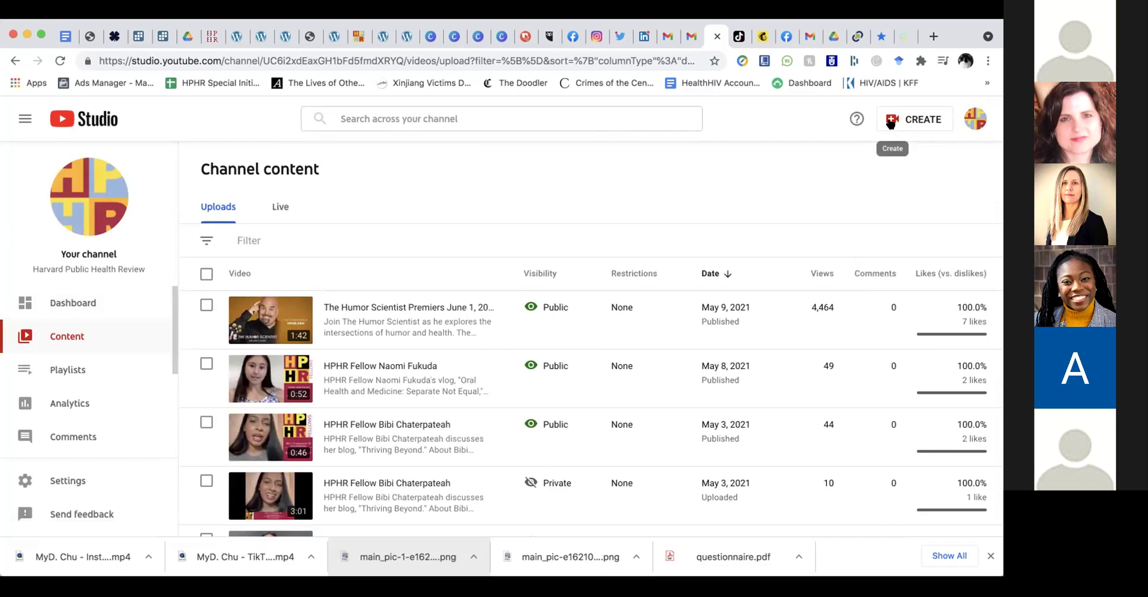
Start a new video upload from the Create menu
scroll(773, 200, "down", 1)
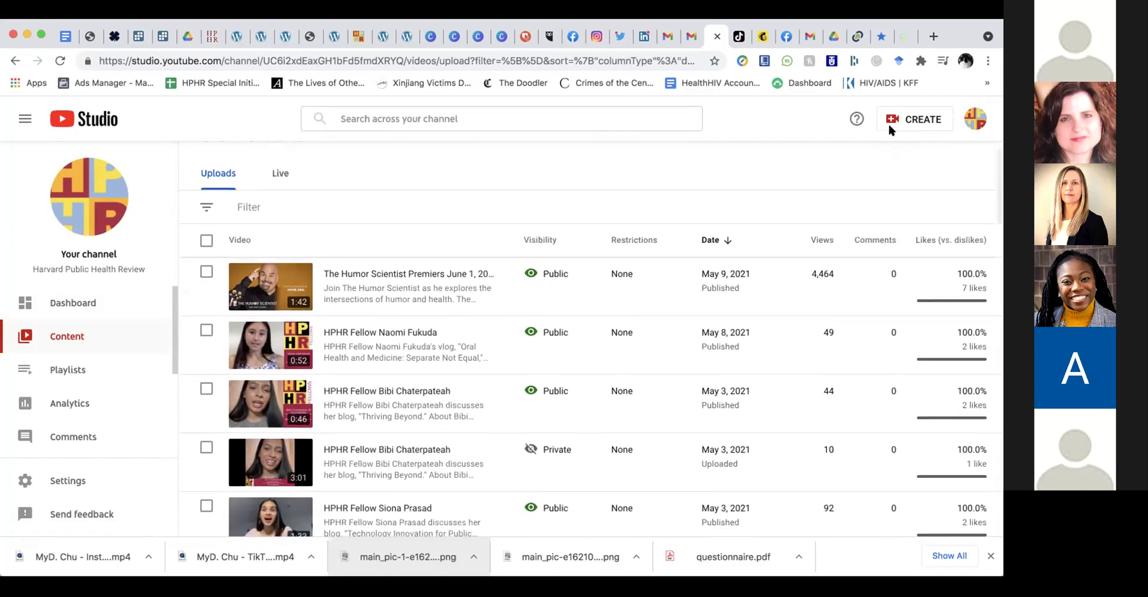
left_click(896, 121)
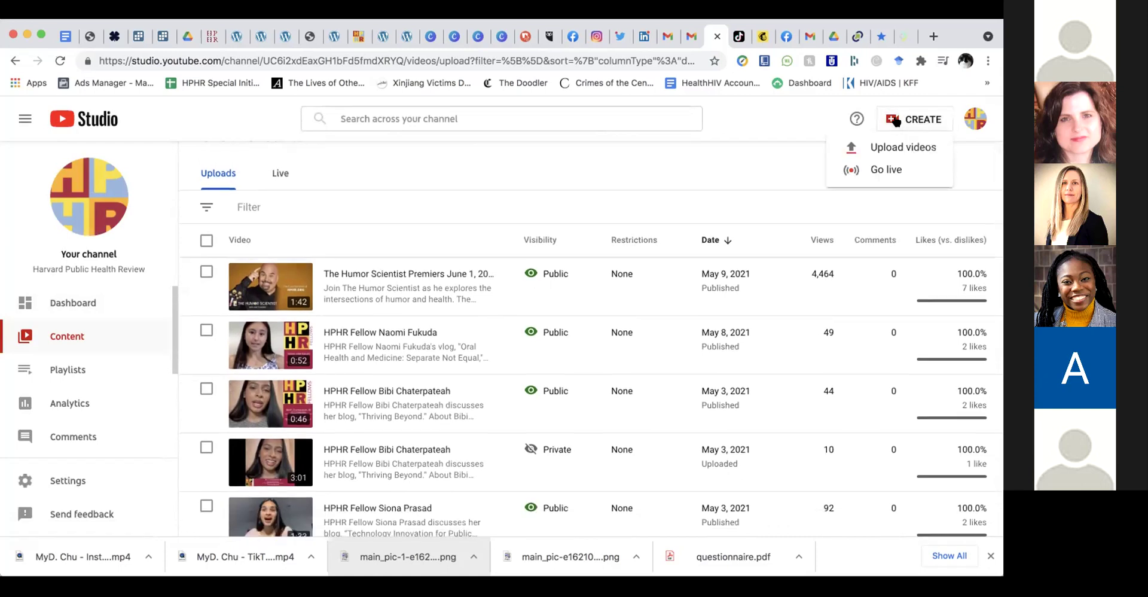
left_click(891, 147)
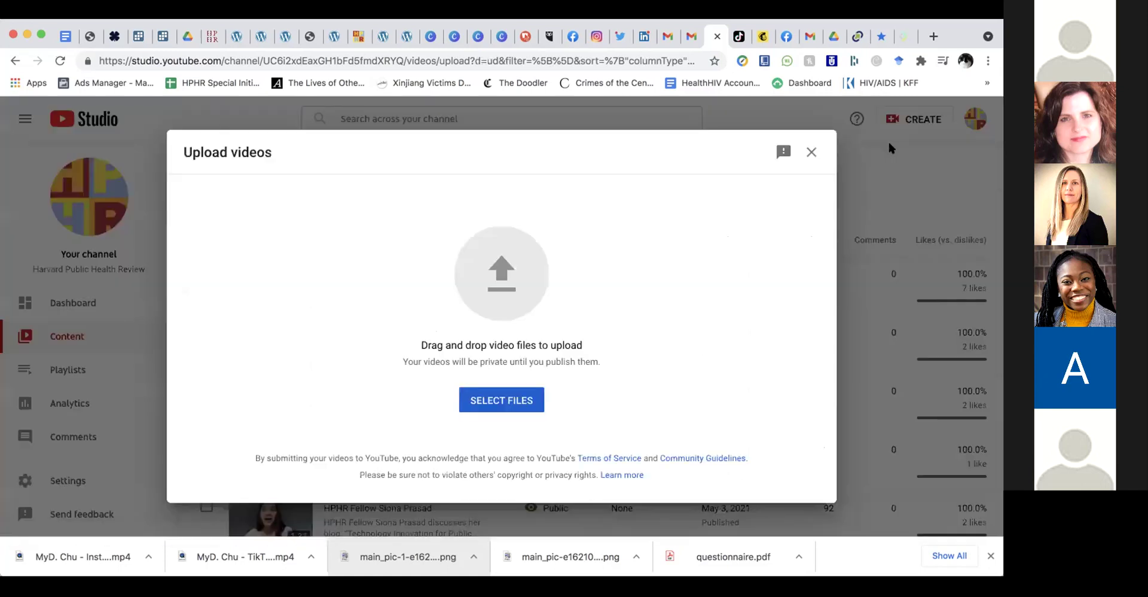
Search the Desktop for 'mp4' and upload the vlog video file
left_click(511, 263)
left_click(687, 80)
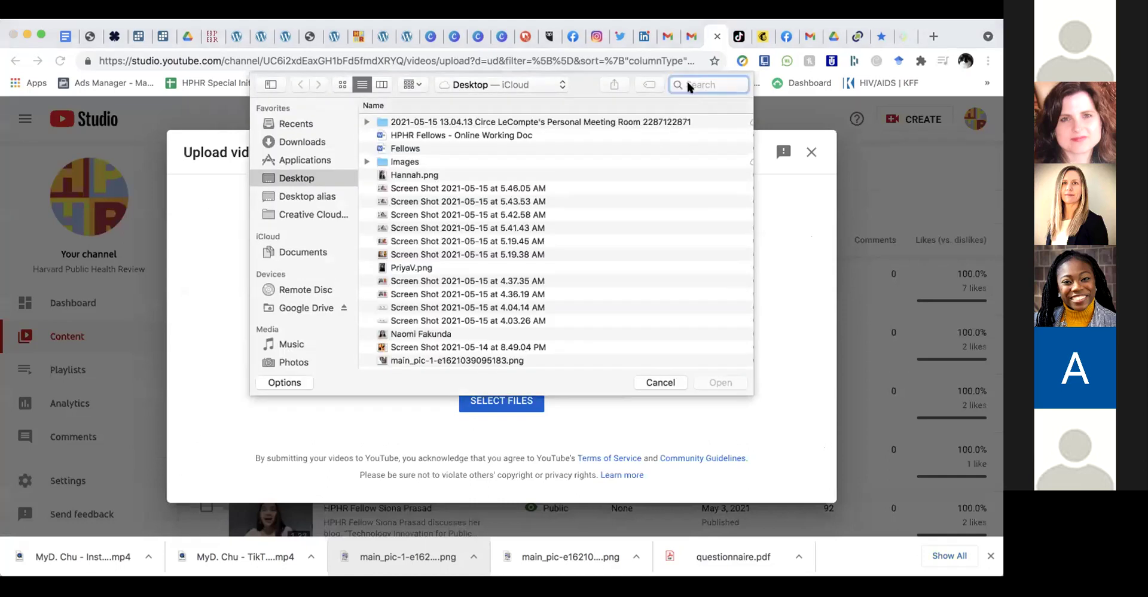
type("mp4")
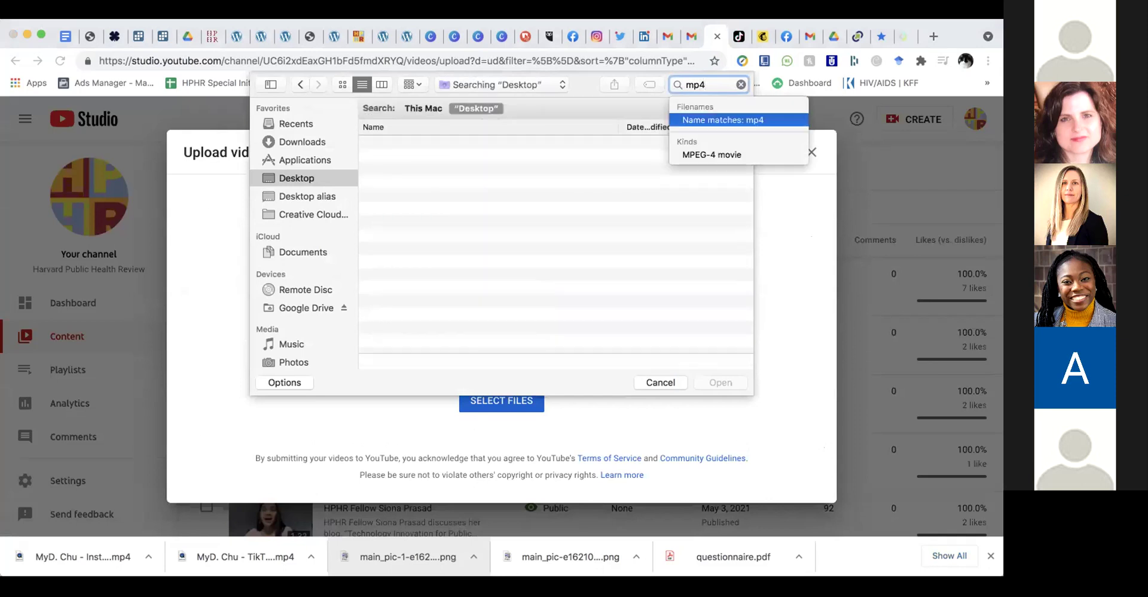
key("Return")
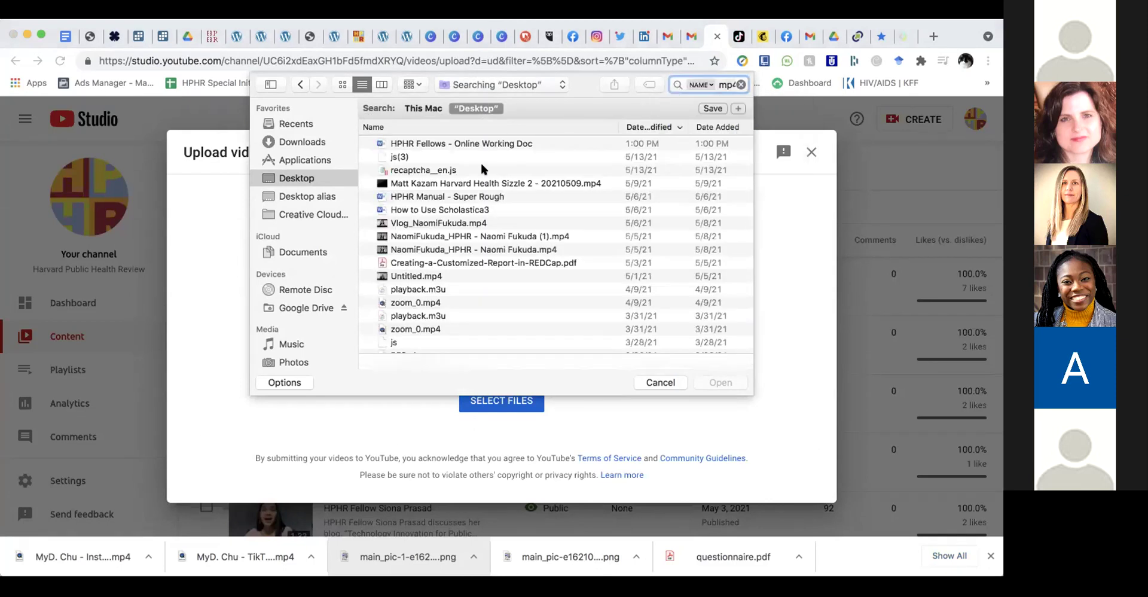
left_click(440, 157)
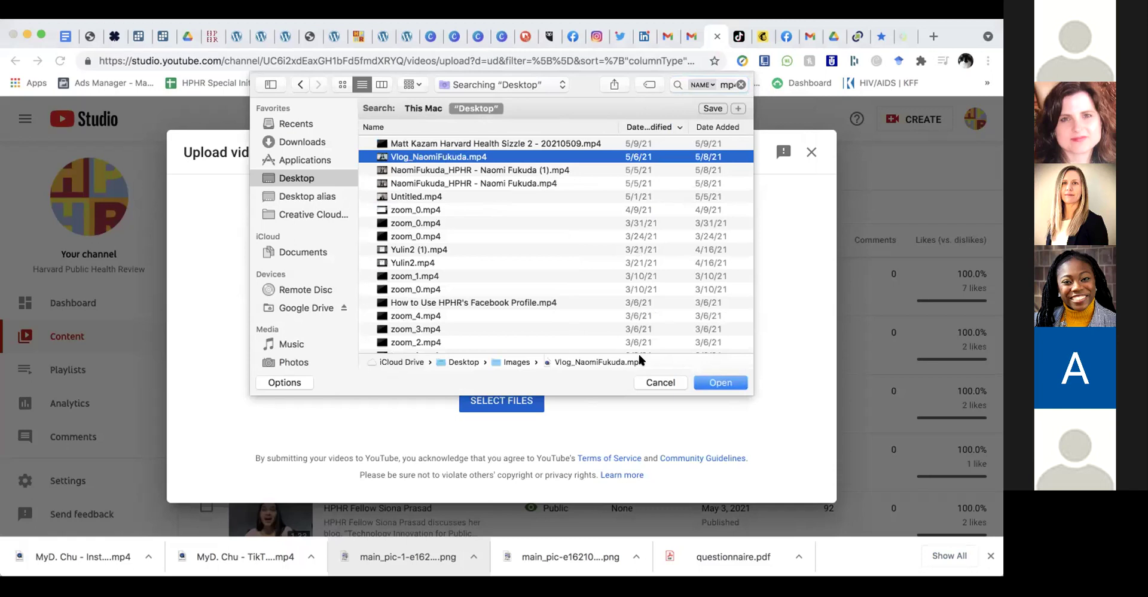
left_click(725, 380)
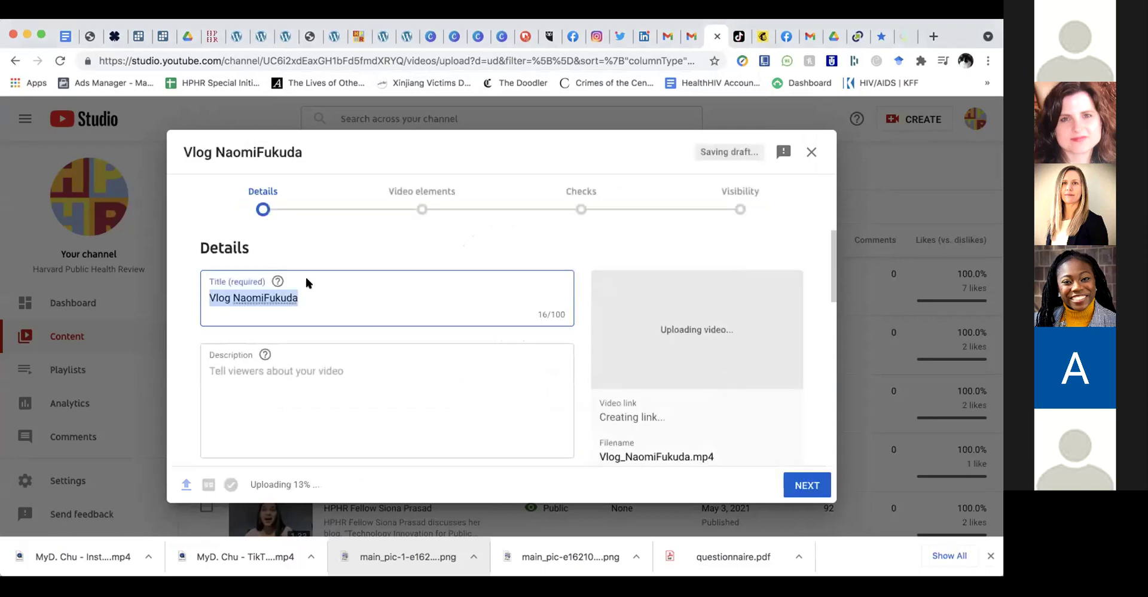
Keep the suggested title and scroll down the Details step to Playlists
left_click(307, 292)
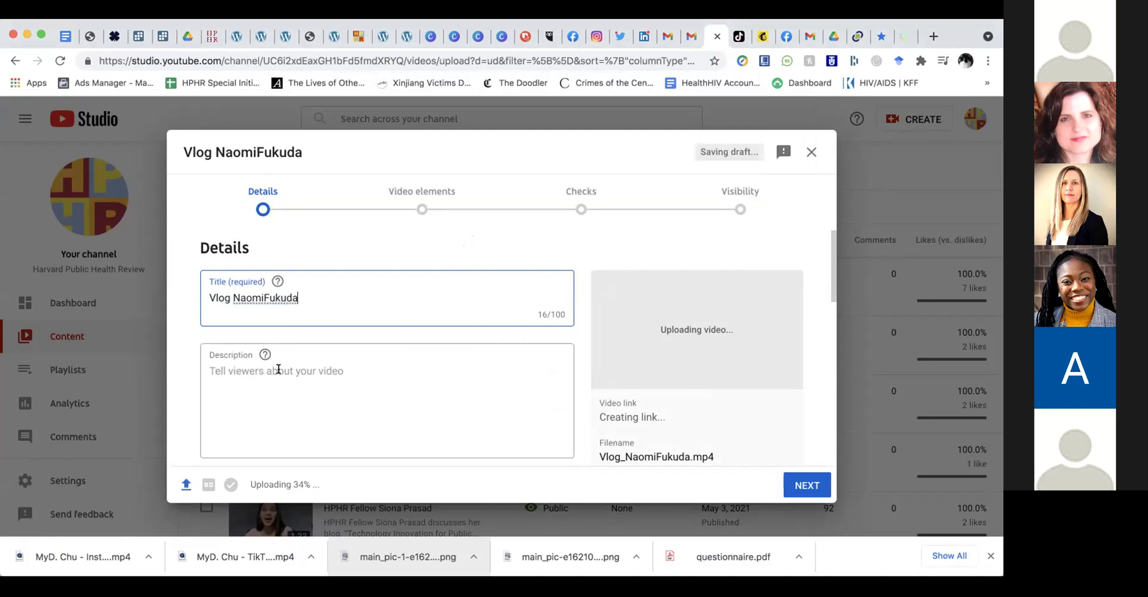
scroll(279, 369, "down", 2)
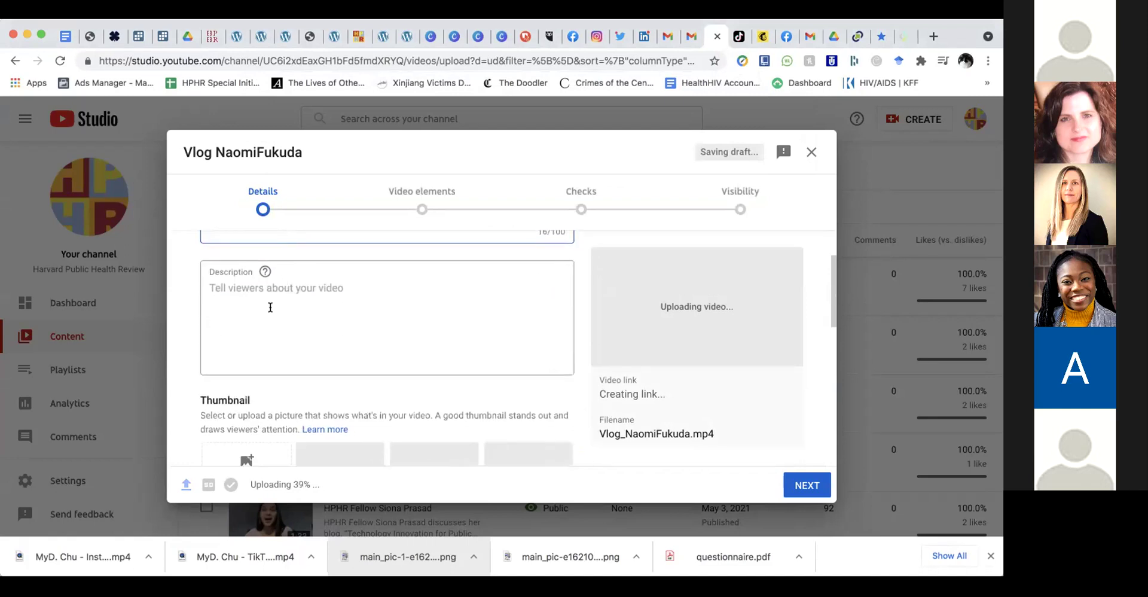
scroll(287, 314, "down", 1)
scroll(287, 314, "down", 3)
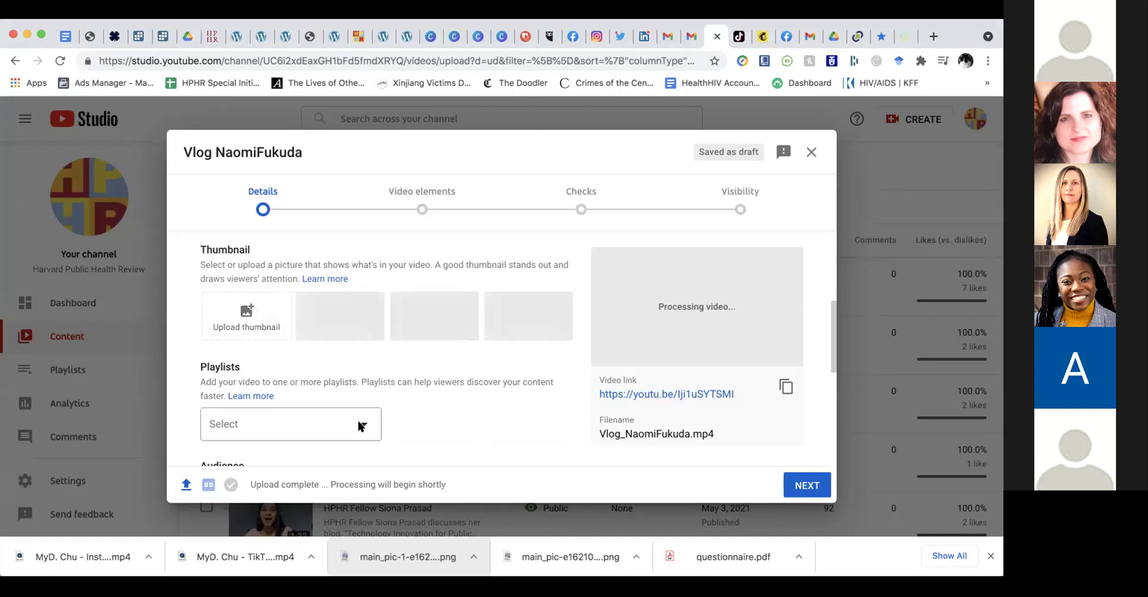
scroll(365, 370, "down", 2)
scroll(365, 370, "down", 1)
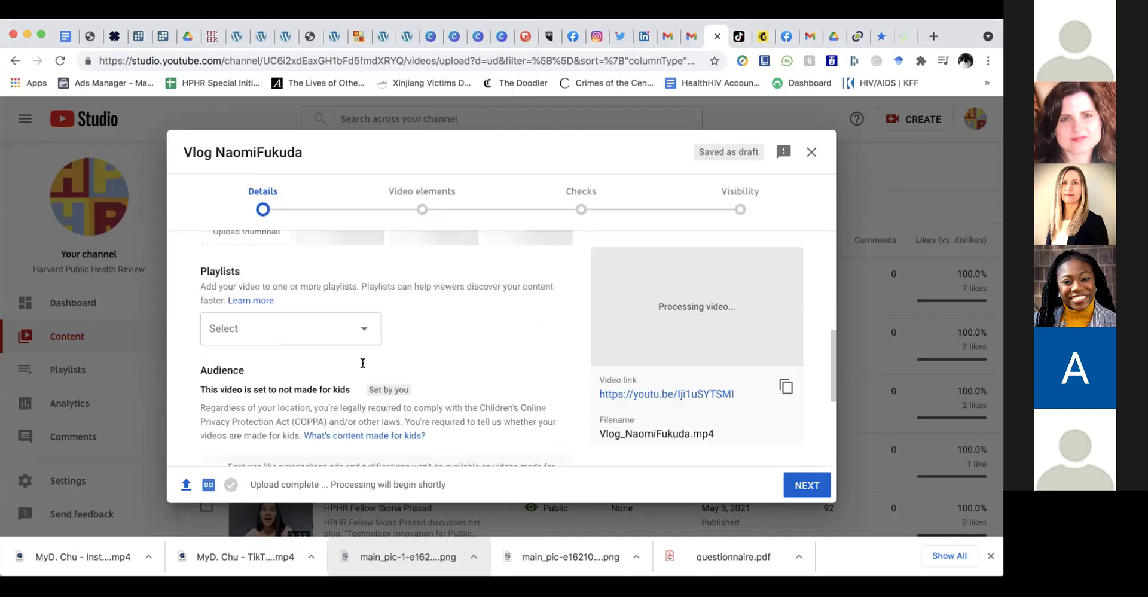
Add the video to the HPHR Fellows - Summer 2021 playlist and continue past Details
left_click(345, 333)
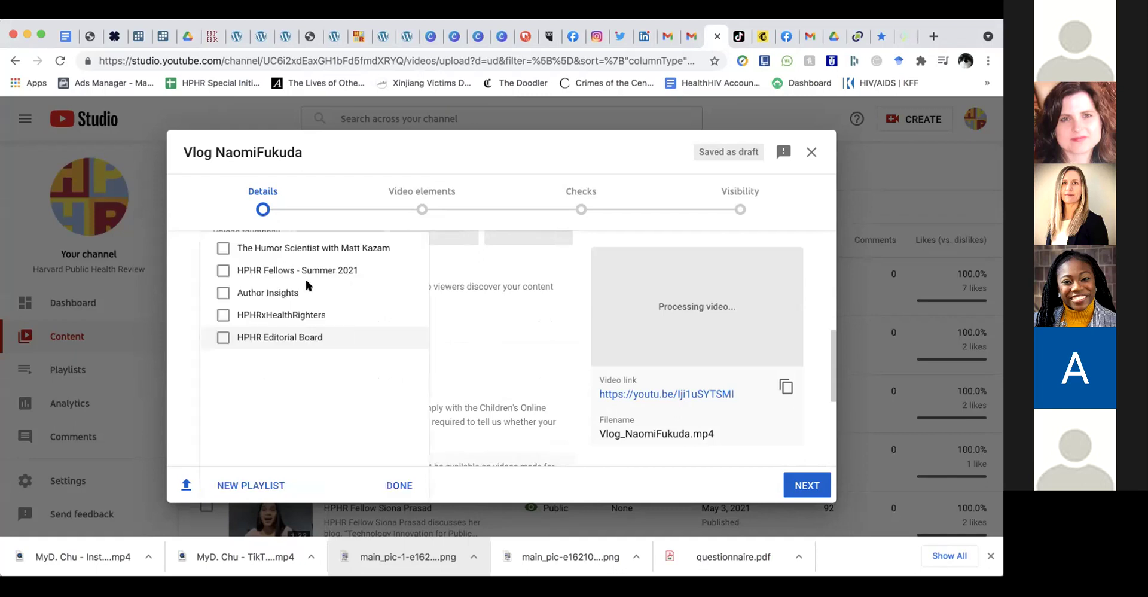
left_click(222, 269)
left_click(398, 485)
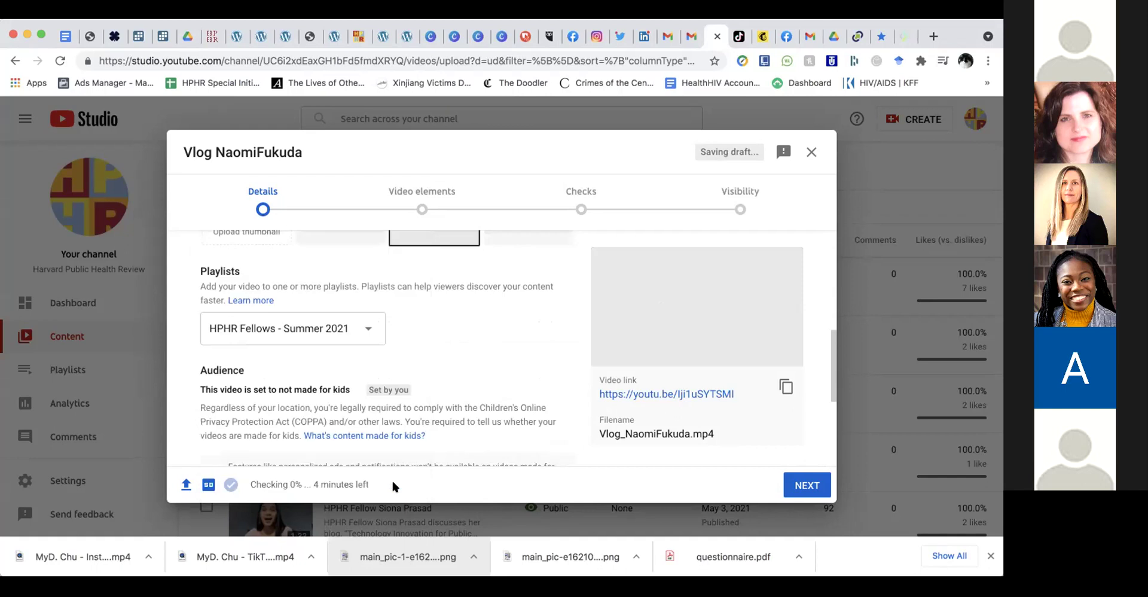
scroll(730, 408, "down", 2)
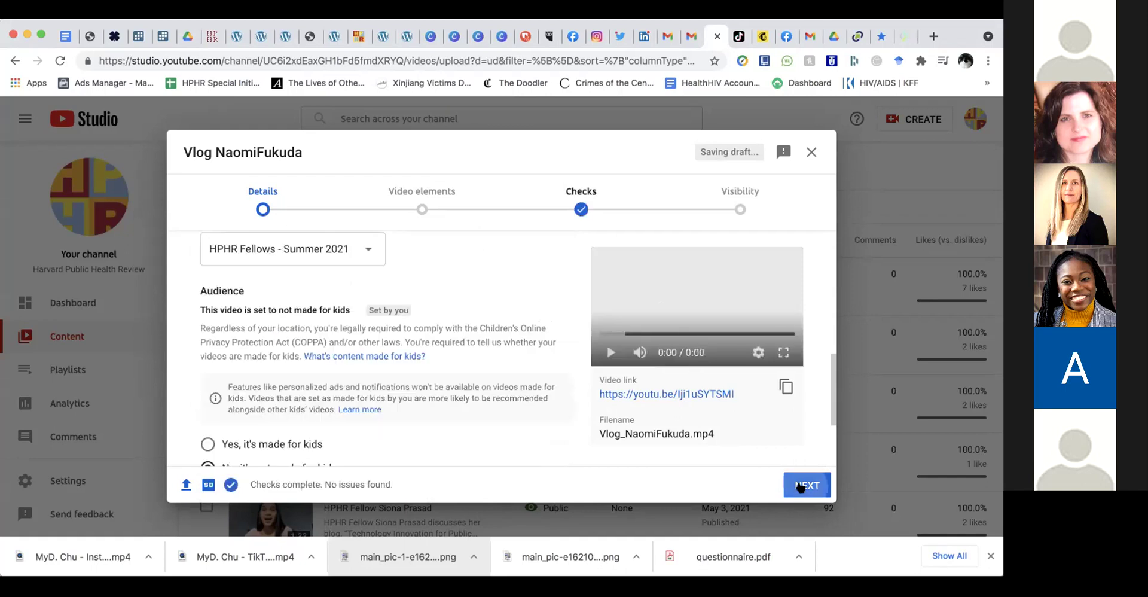
left_click(802, 485)
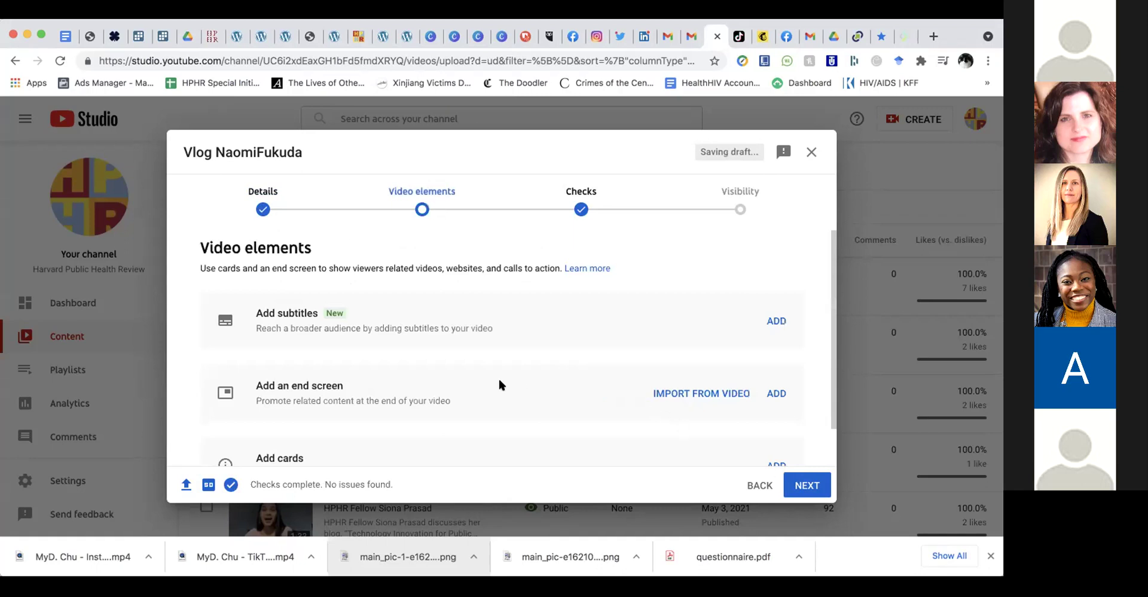
Advance through Video elements and Checks to the Visibility step
scroll(500, 382, "down", 1)
scroll(500, 384, "down", 1)
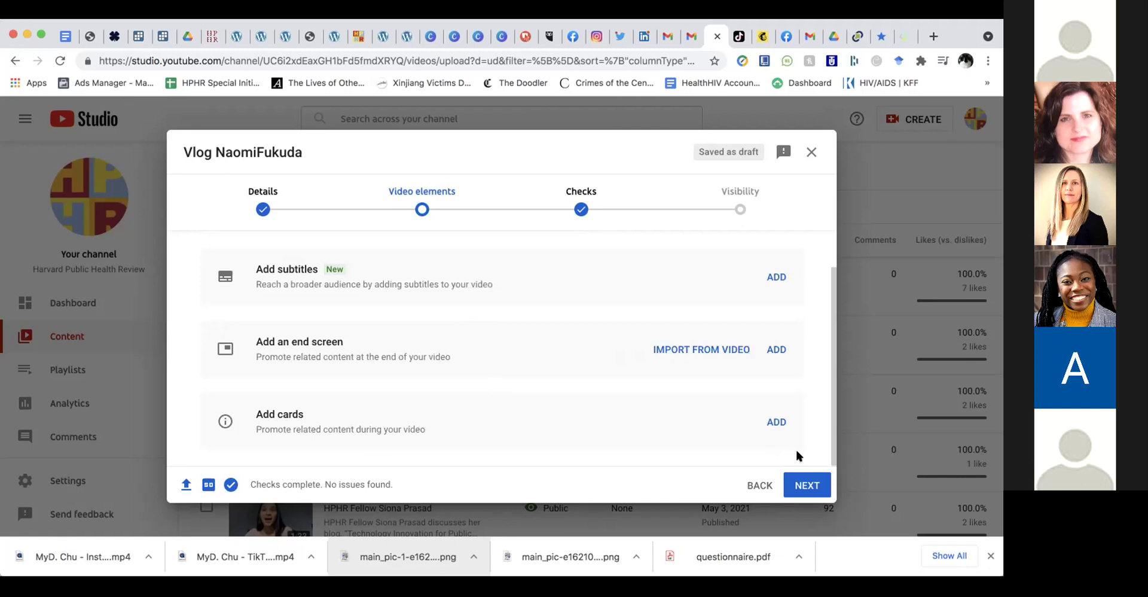
left_click(803, 485)
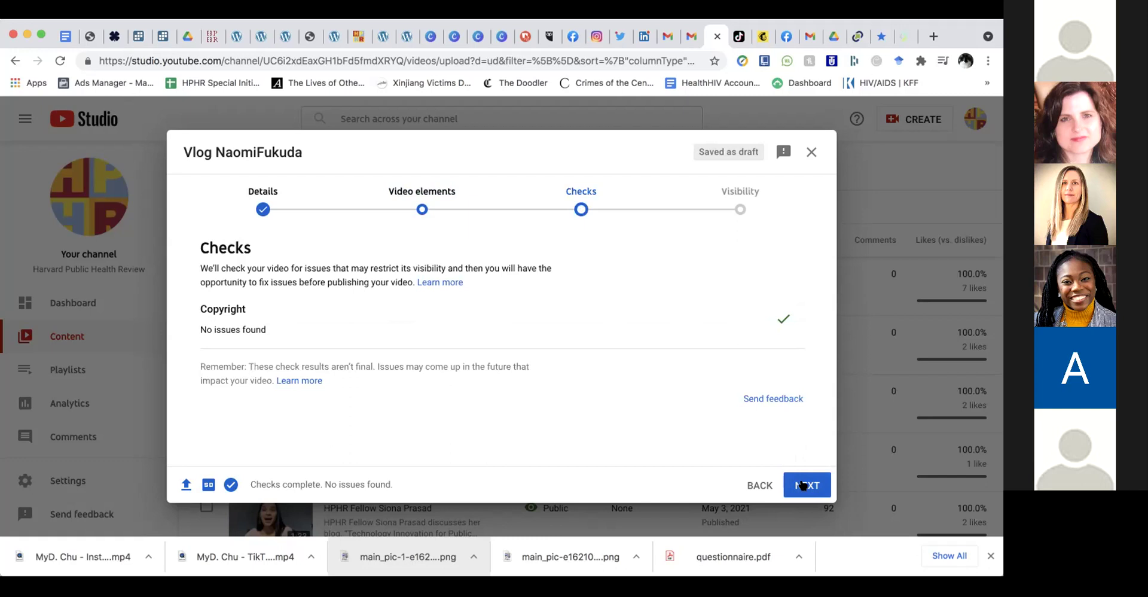
left_click(804, 485)
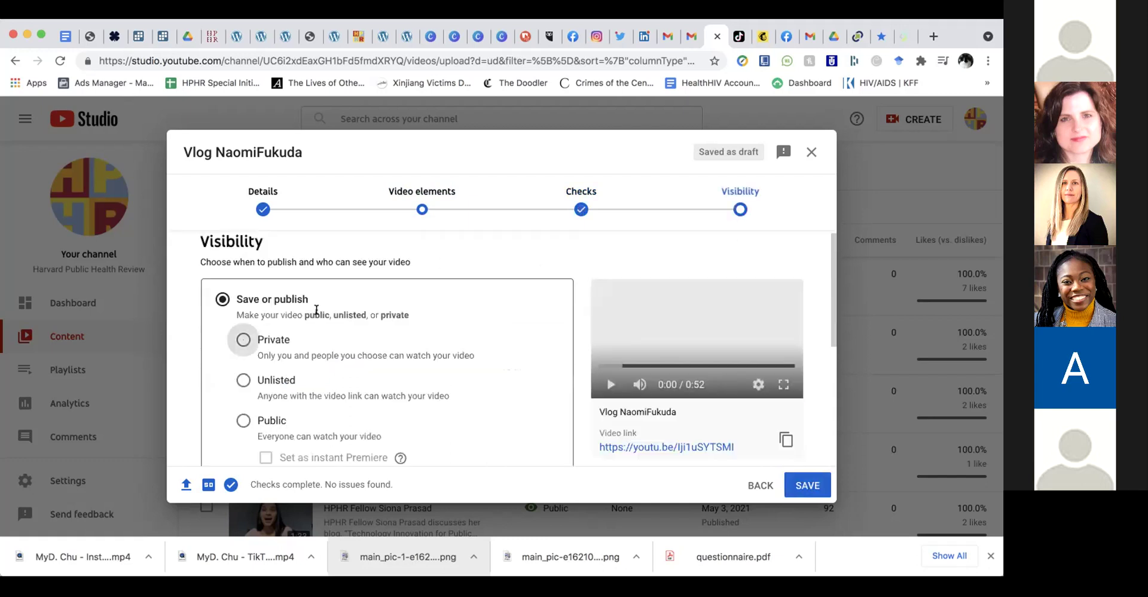
Set the vlog's visibility to Private, then save and close the upload dialog
scroll(316, 309, "down", 2)
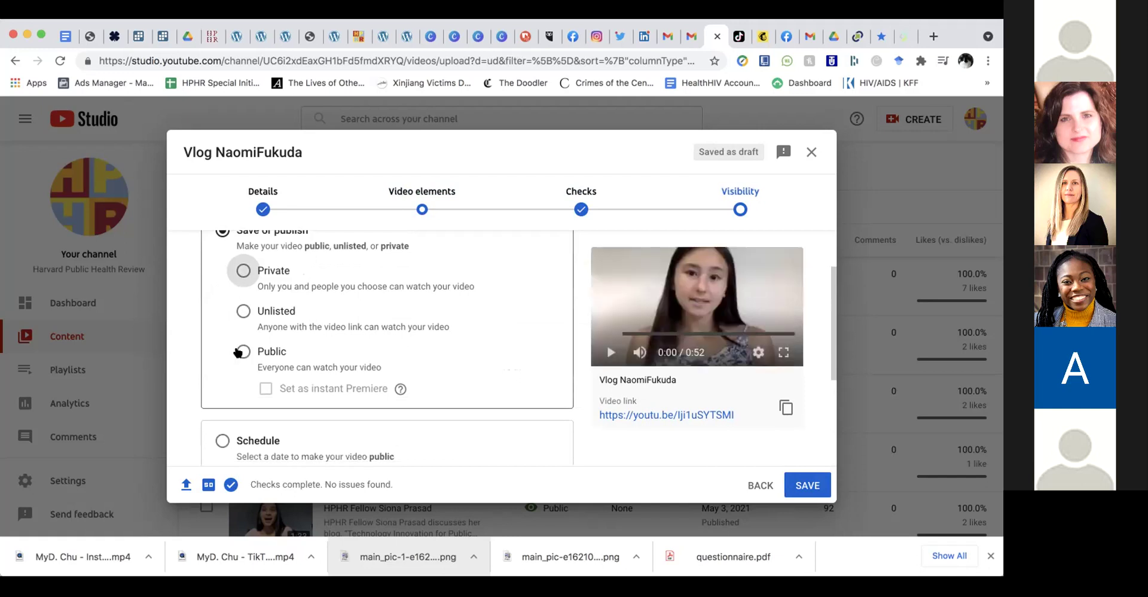
scroll(238, 352, "up", 1)
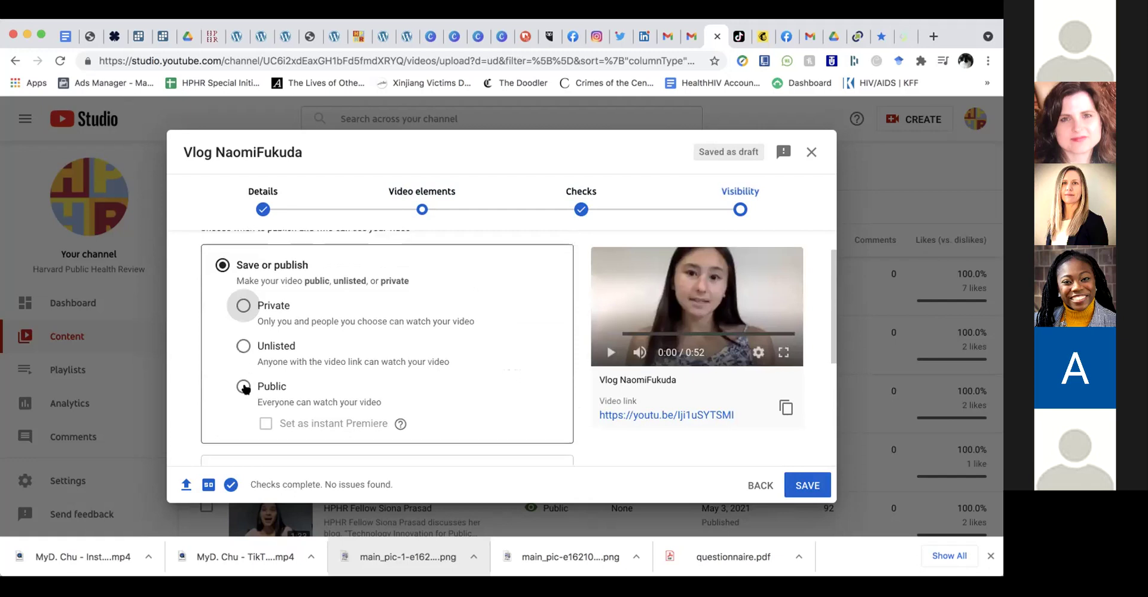
left_click(242, 305)
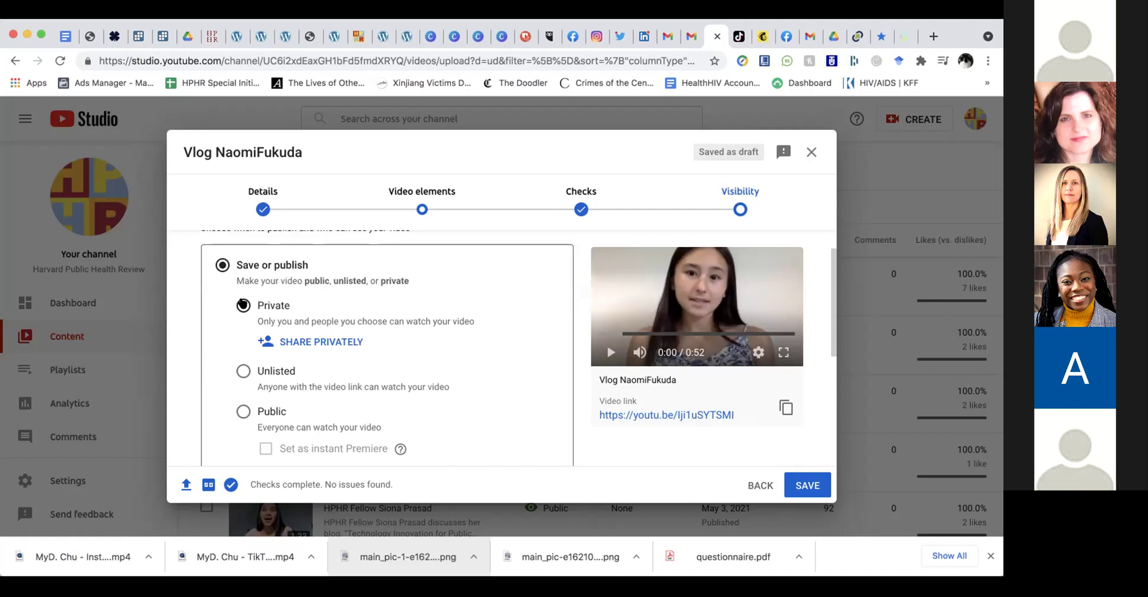
scroll(455, 341, "down", 5)
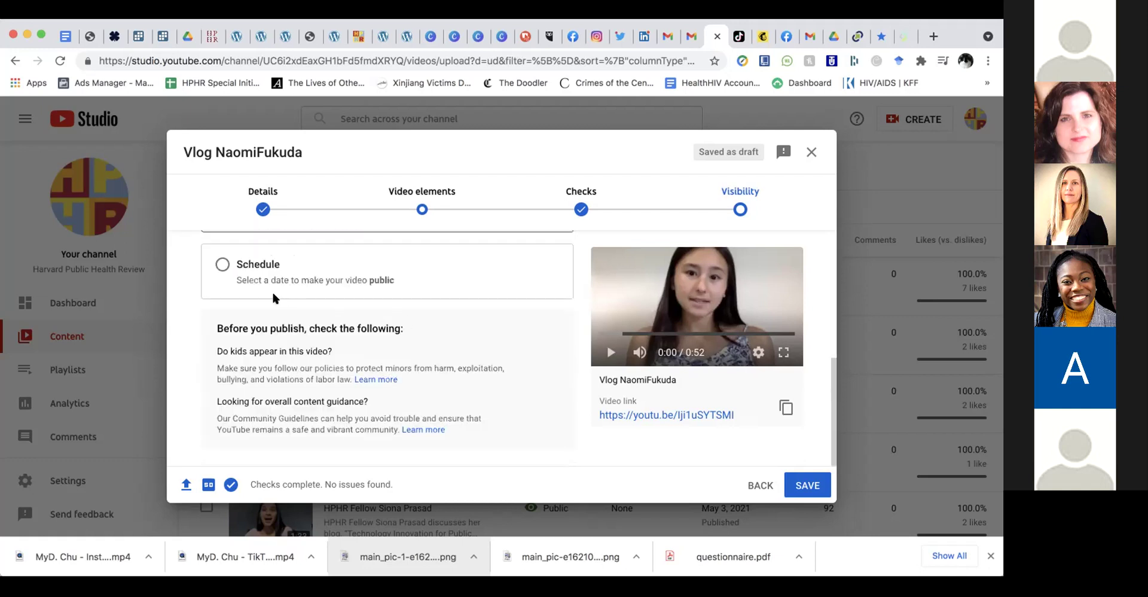
scroll(266, 278, "up", 1)
scroll(266, 277, "up", 1)
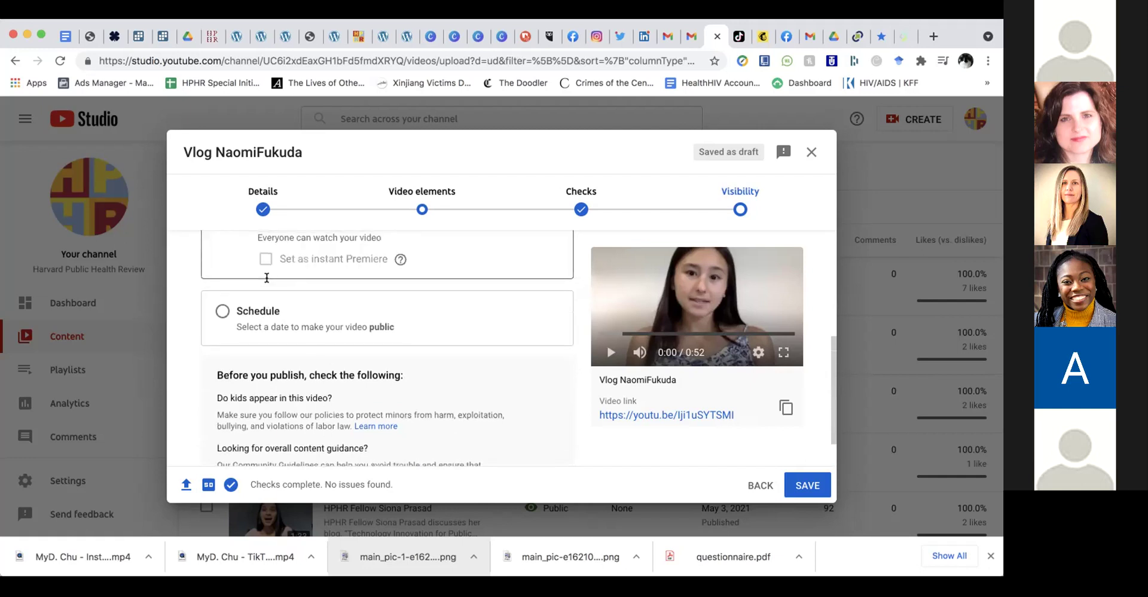
scroll(368, 335, "up", 3)
scroll(369, 332, "up", 1)
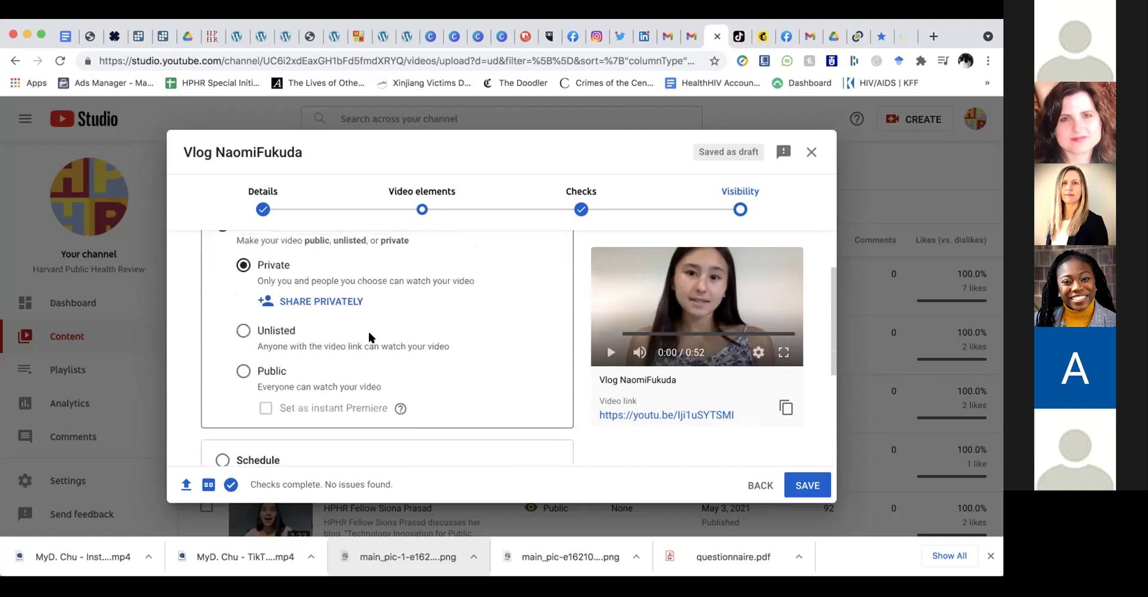
scroll(368, 333, "down", 5)
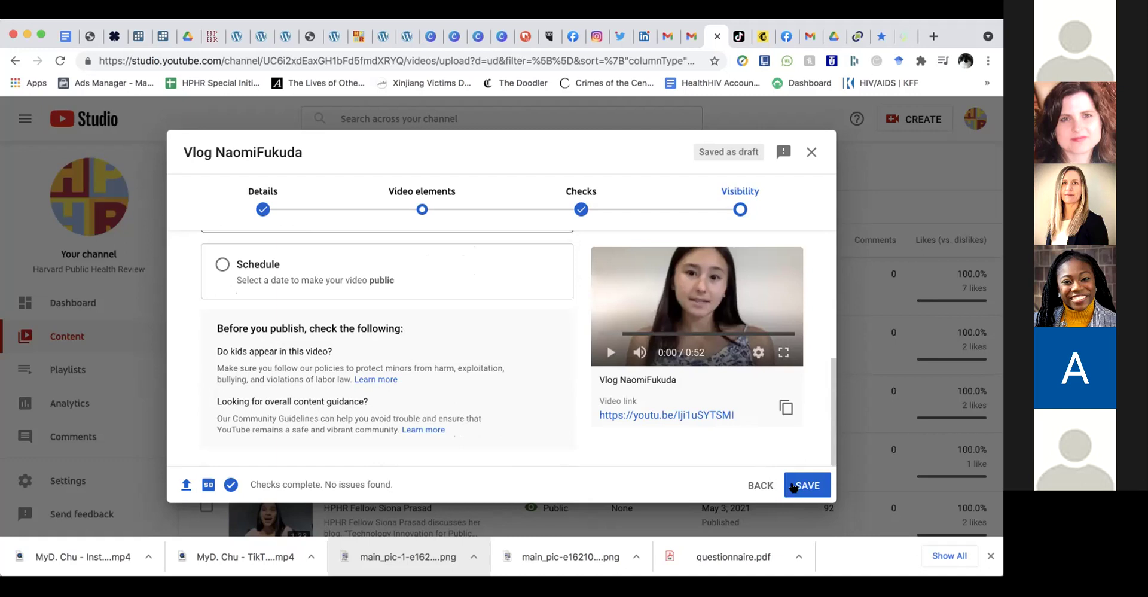
left_click(810, 153)
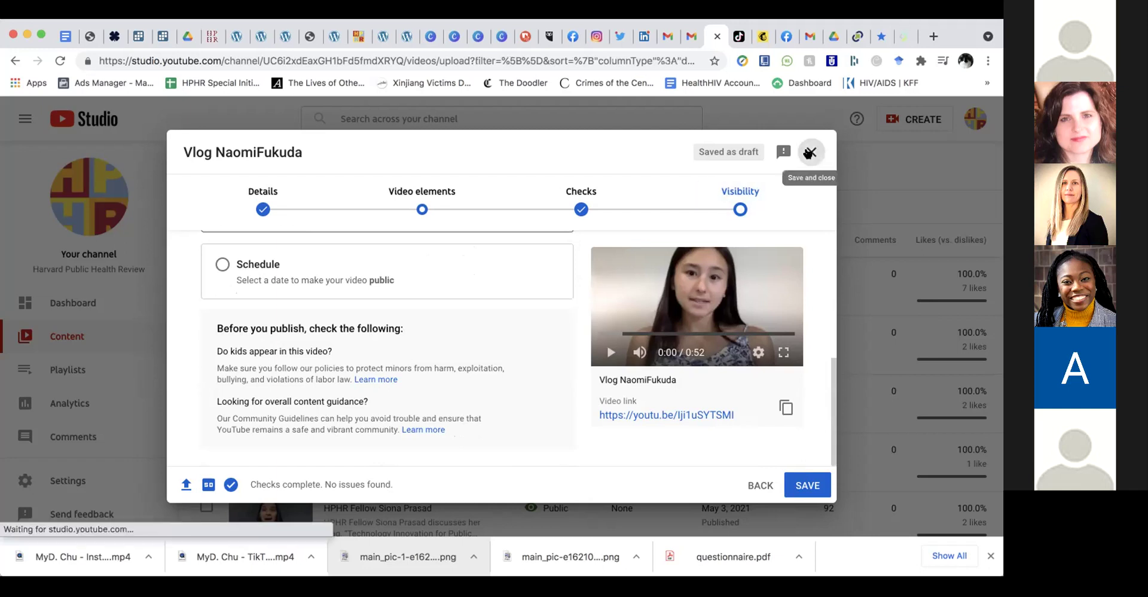
Switch to TikTok and preview a video from the For You feed
left_click(739, 37)
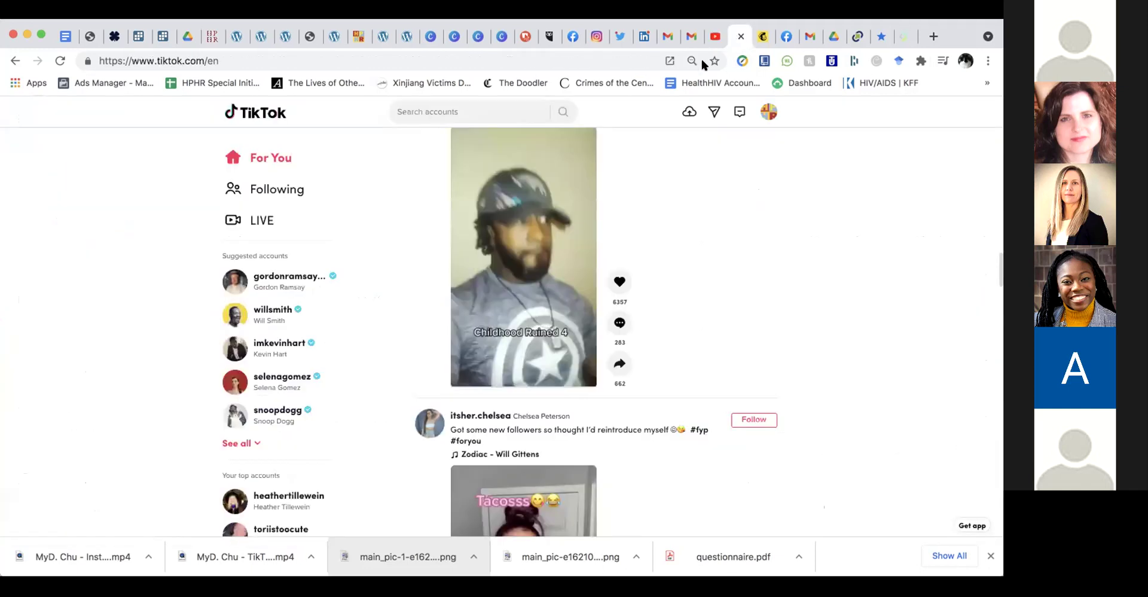
left_click(508, 308)
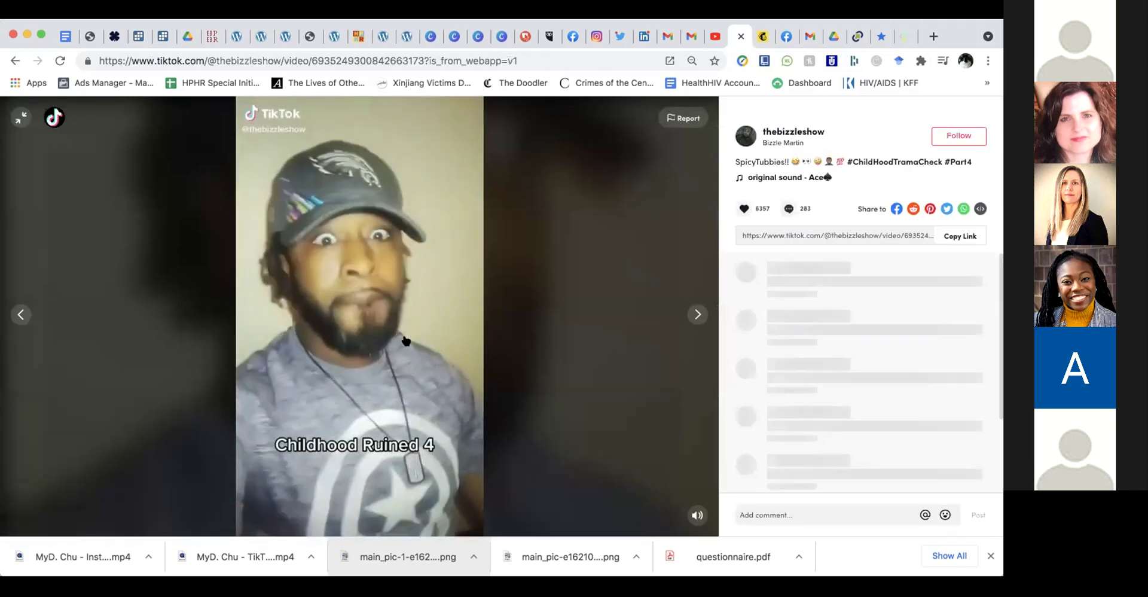
left_click(405, 341)
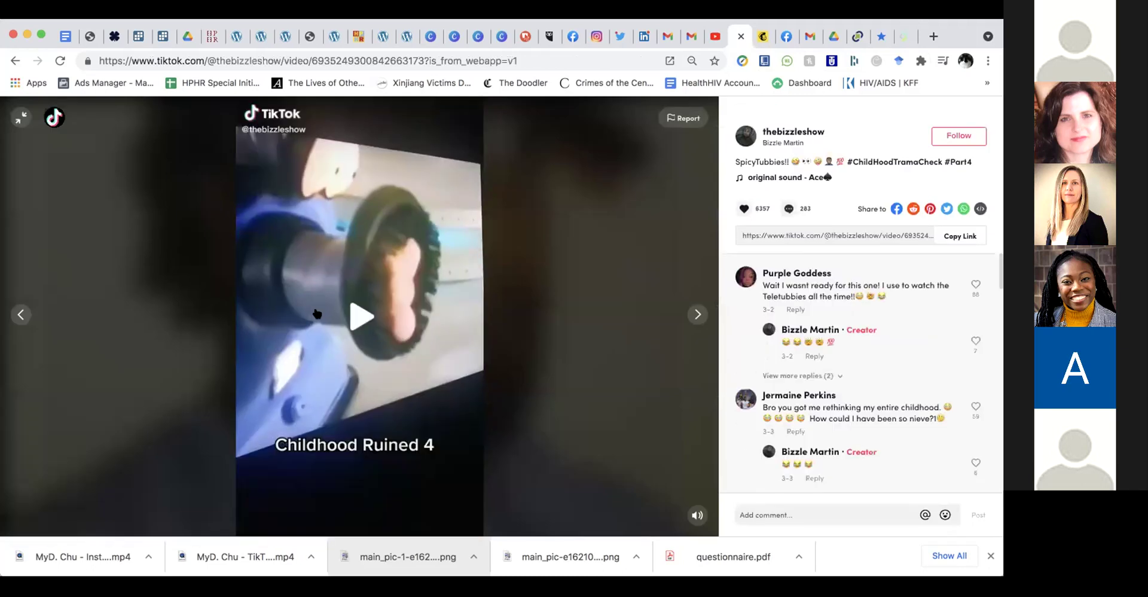
left_click(21, 118)
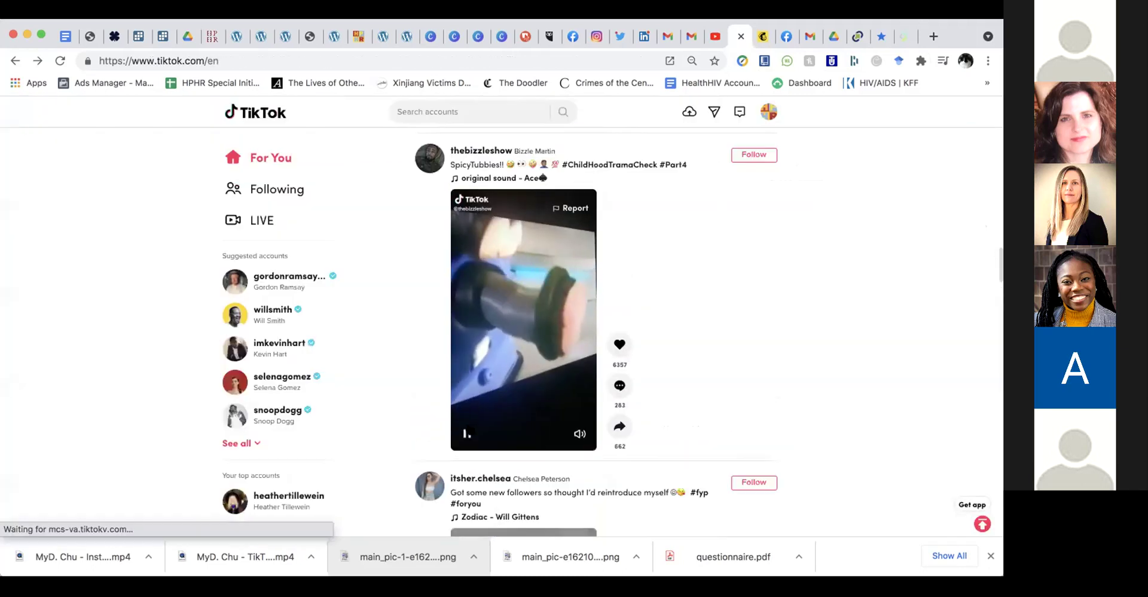
left_click(523, 317)
left_click(21, 120)
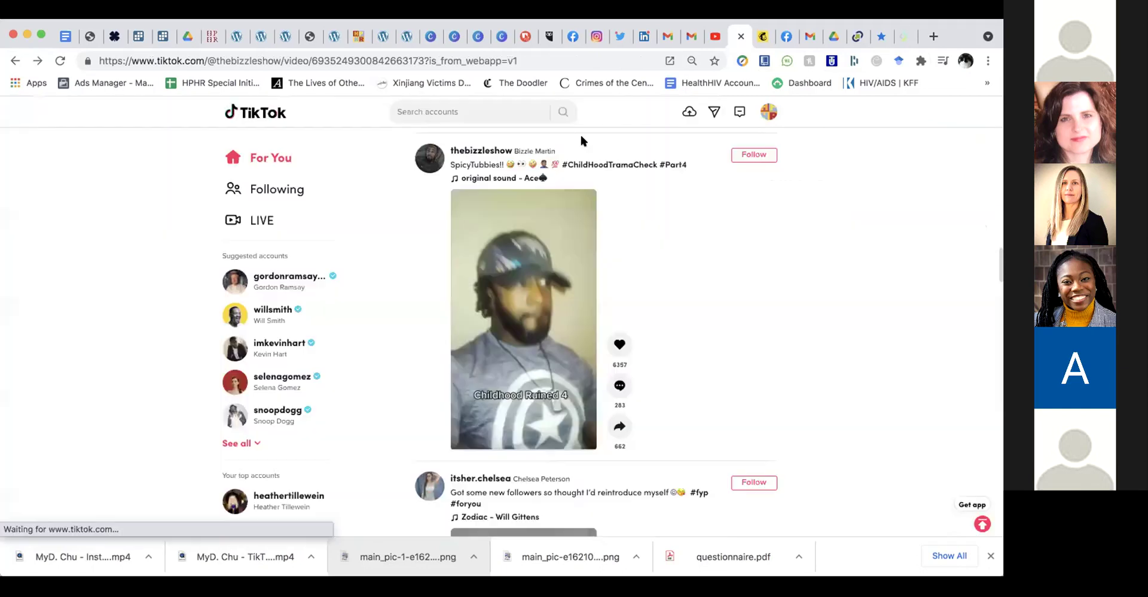
Open the harvardchanreview profile, browse its posted videos, then start a new upload
mouse_move(771, 114)
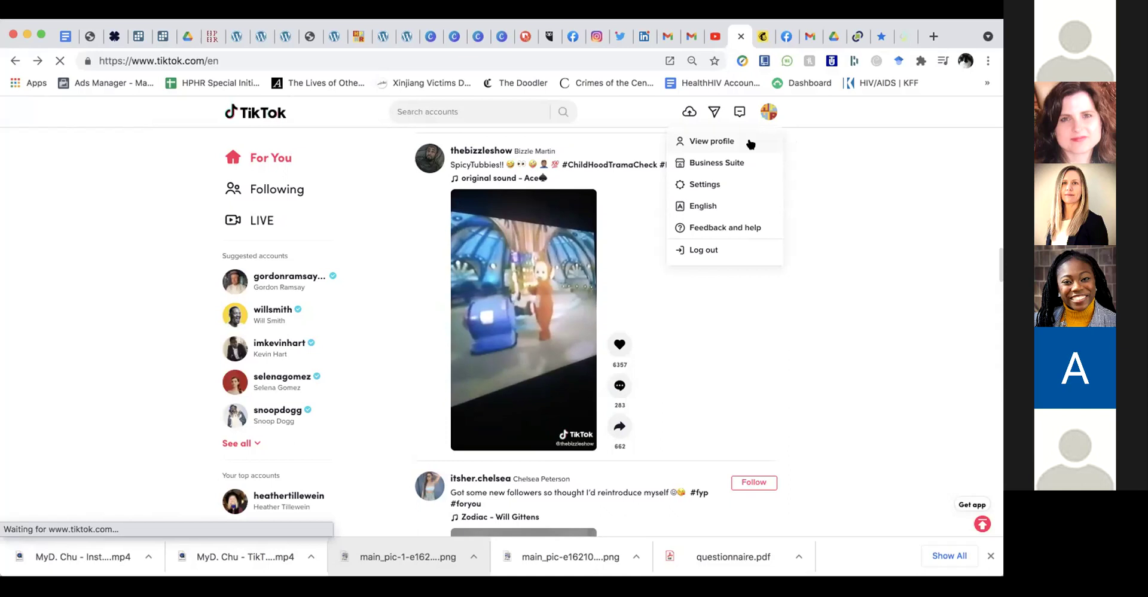
left_click(751, 145)
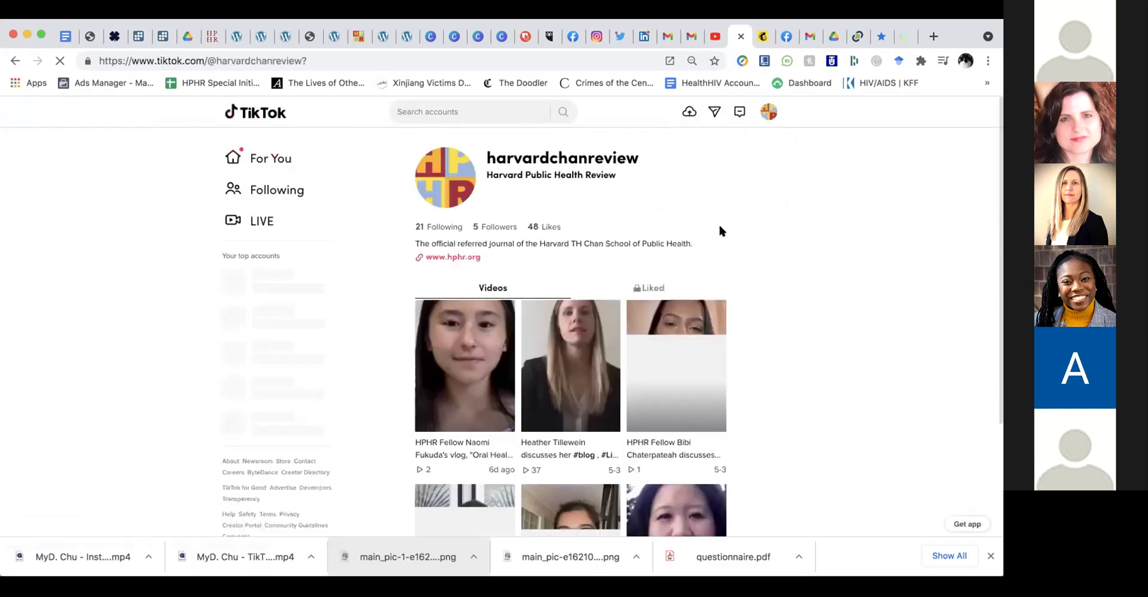
scroll(720, 227, "down", 4)
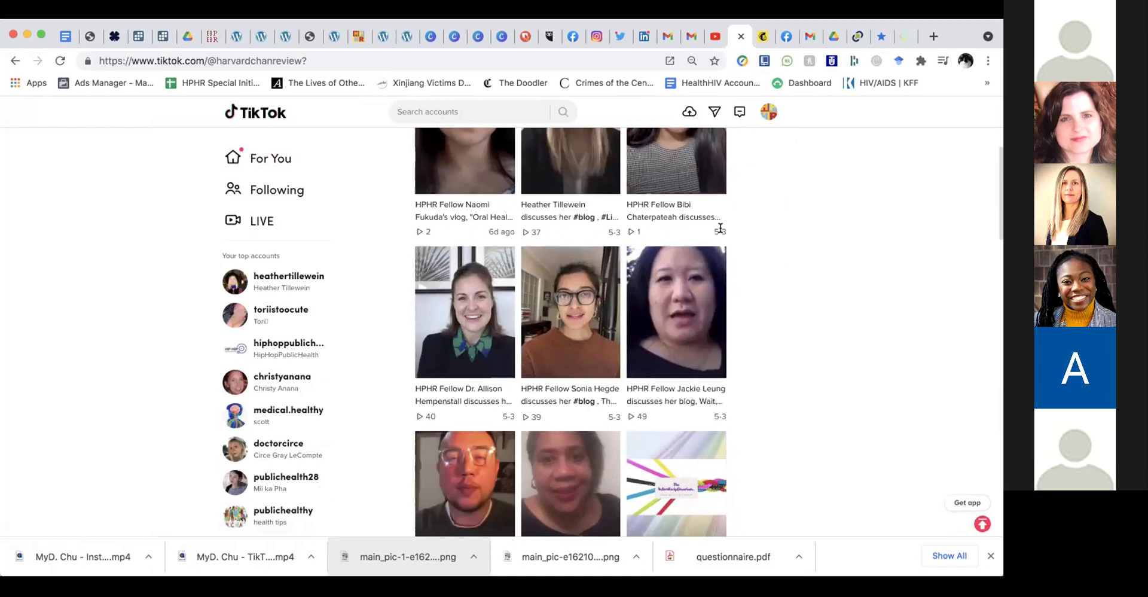
scroll(720, 228, "up", 4)
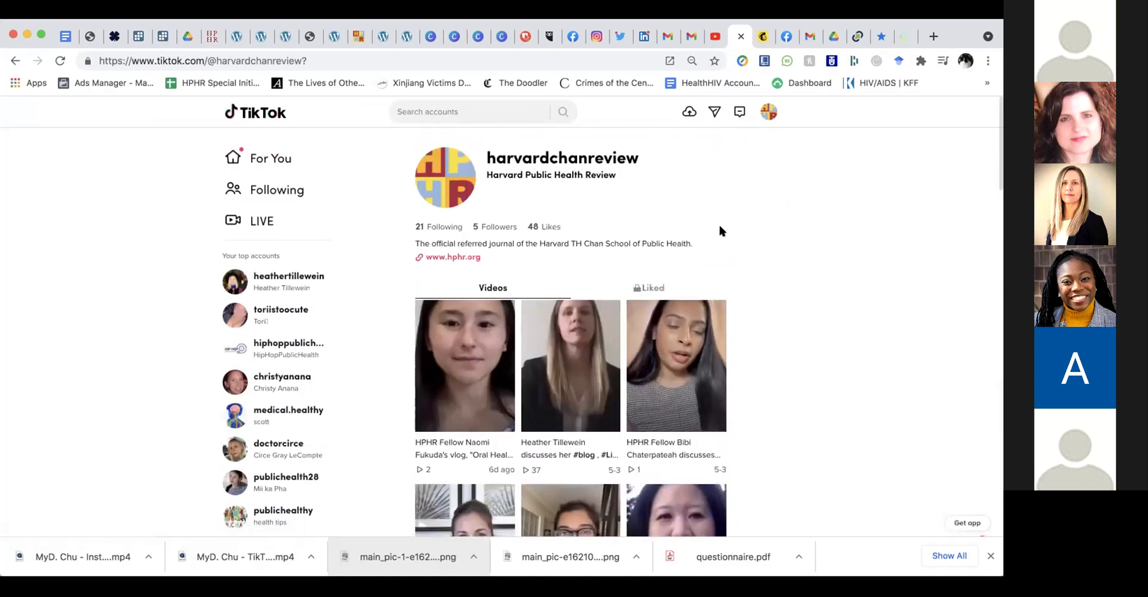
scroll(719, 231, "down", 2)
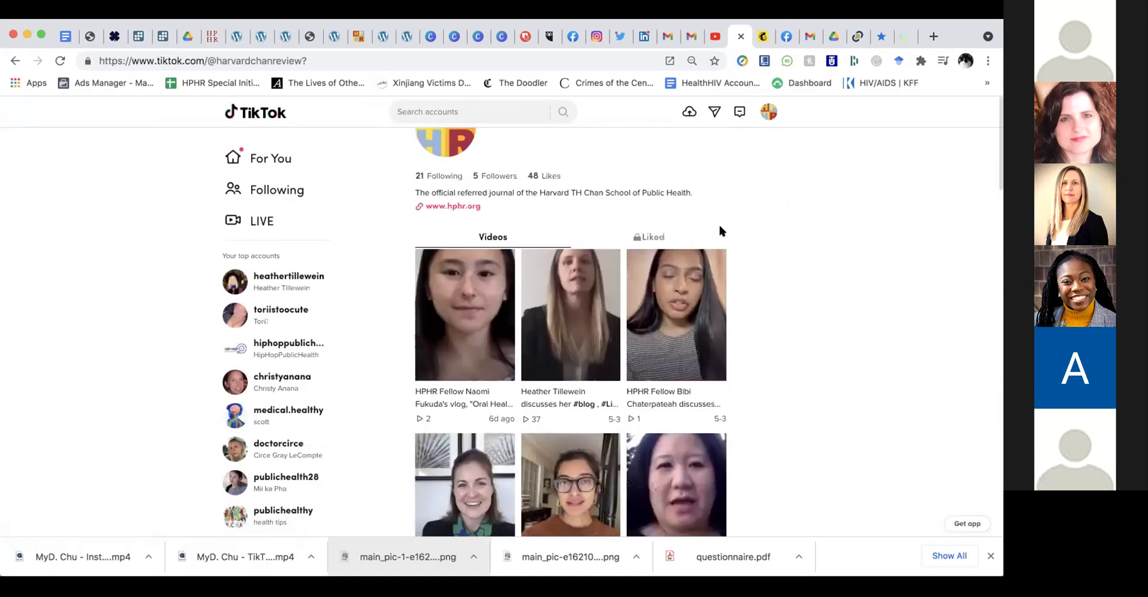
scroll(712, 234, "down", 2)
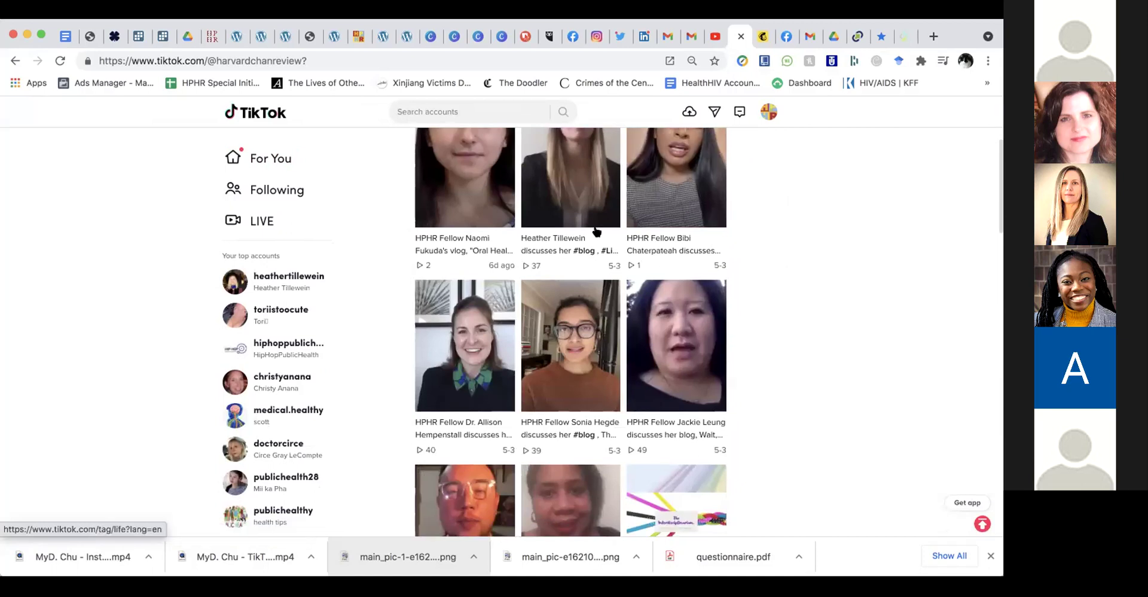
scroll(779, 298, "down", 2)
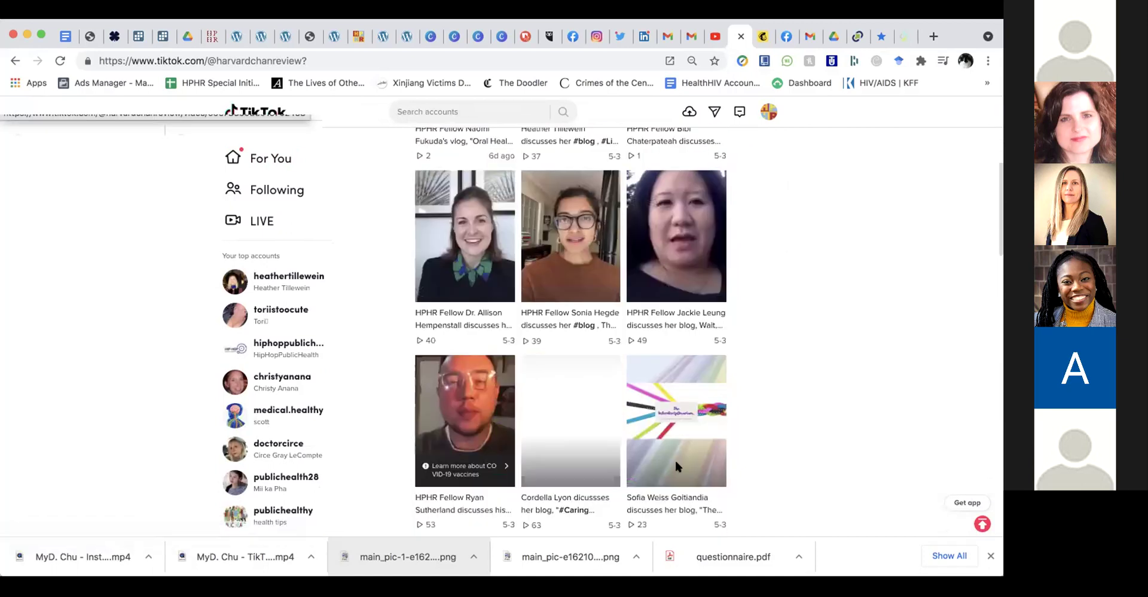
scroll(617, 446, "down", 5)
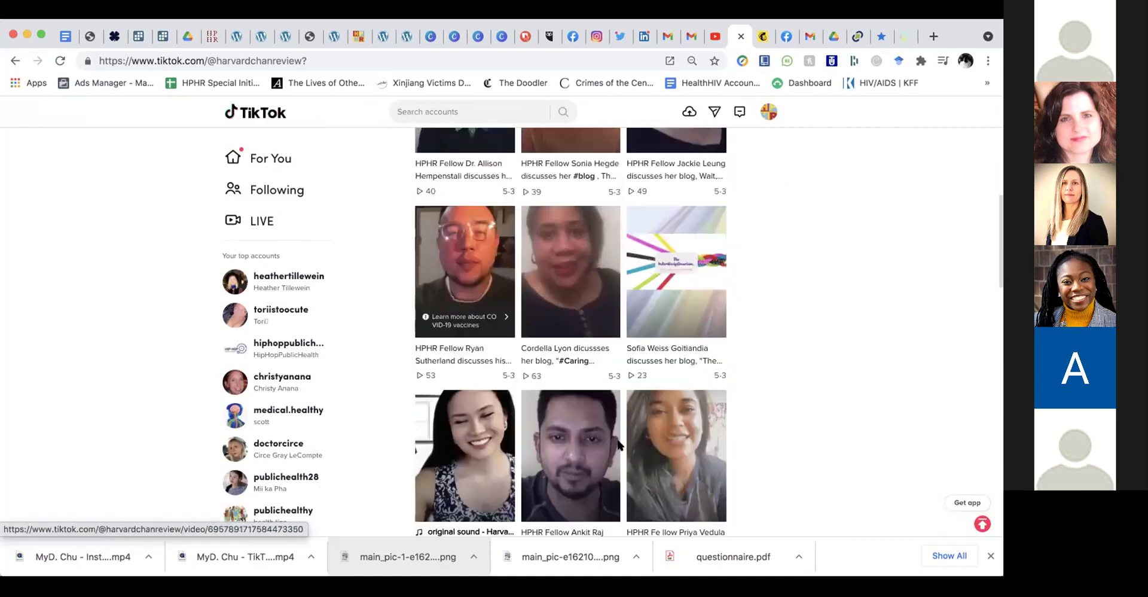
scroll(617, 443, "up", 4)
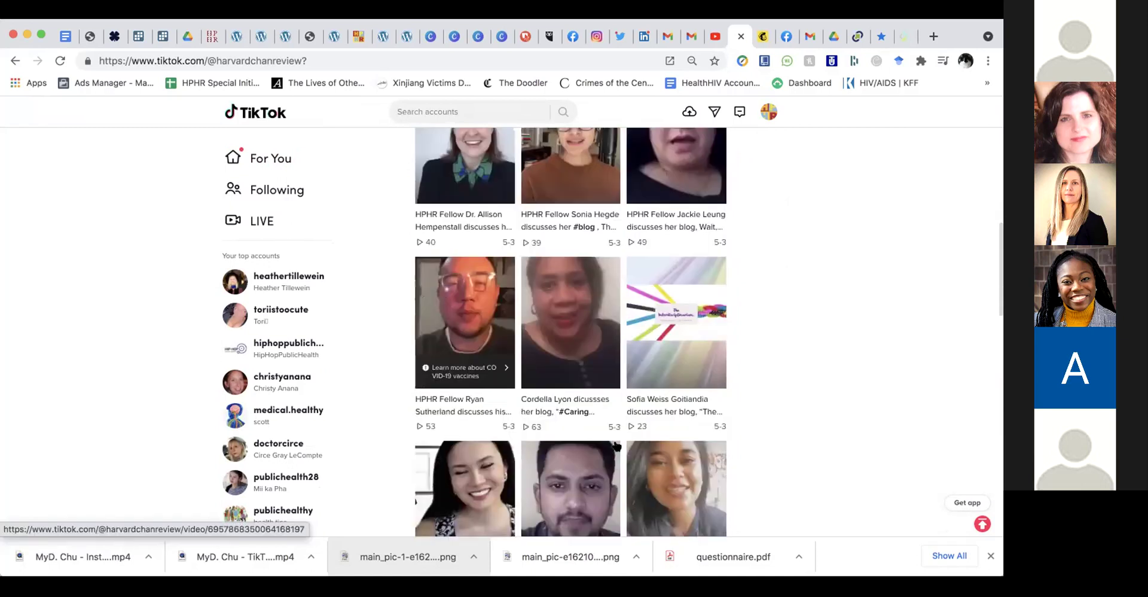
scroll(616, 446, "up", 6)
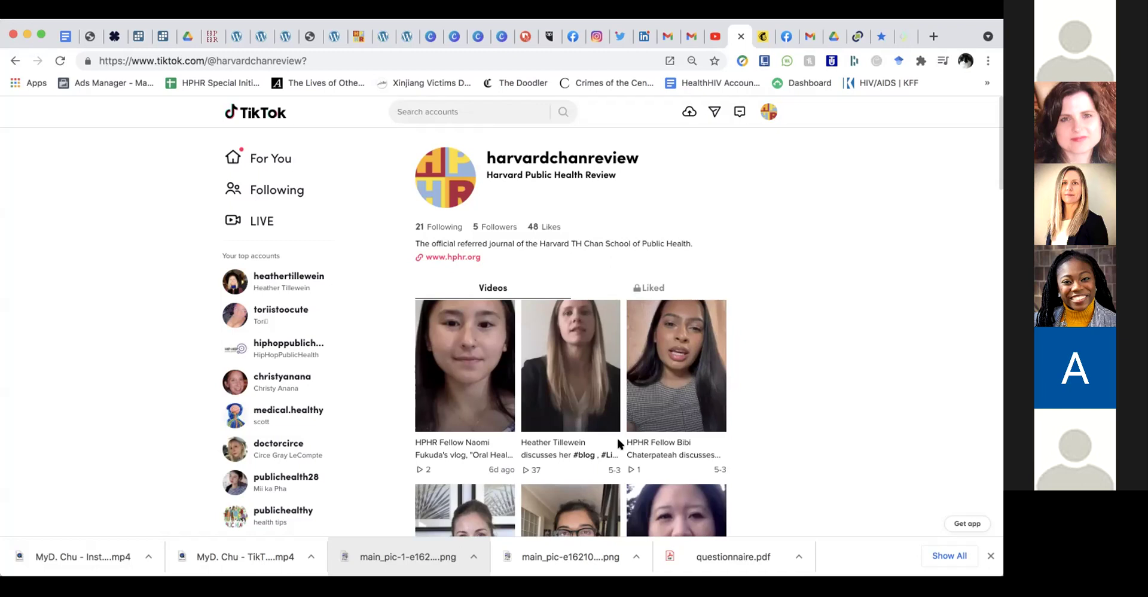
left_click(688, 112)
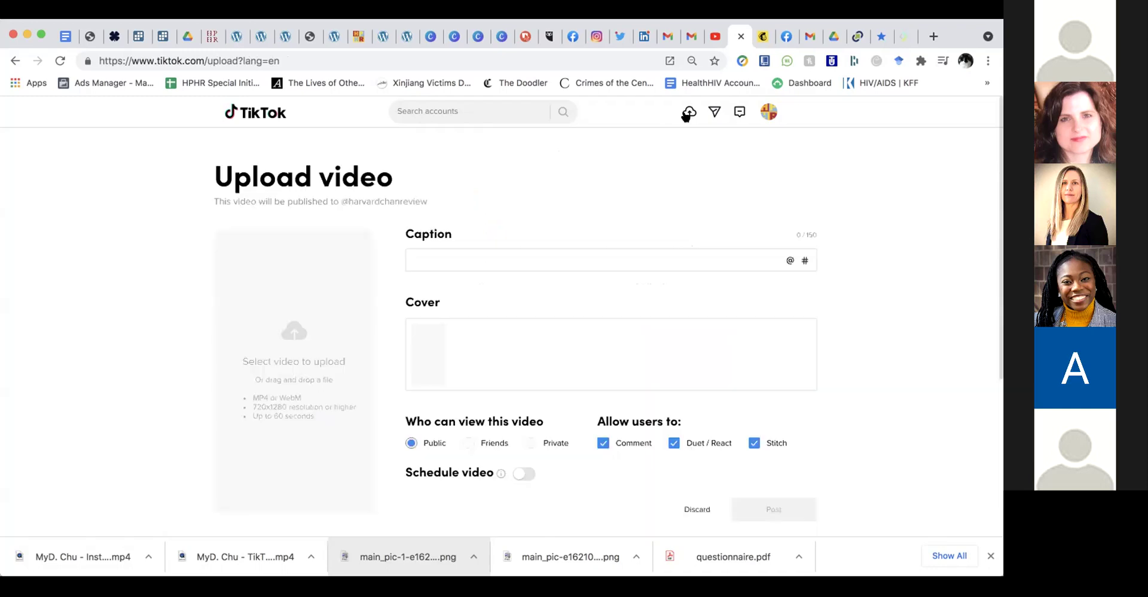
Keep the video Public and schedule it for 2021-05-15 at 15:10
scroll(497, 414, "down", 2)
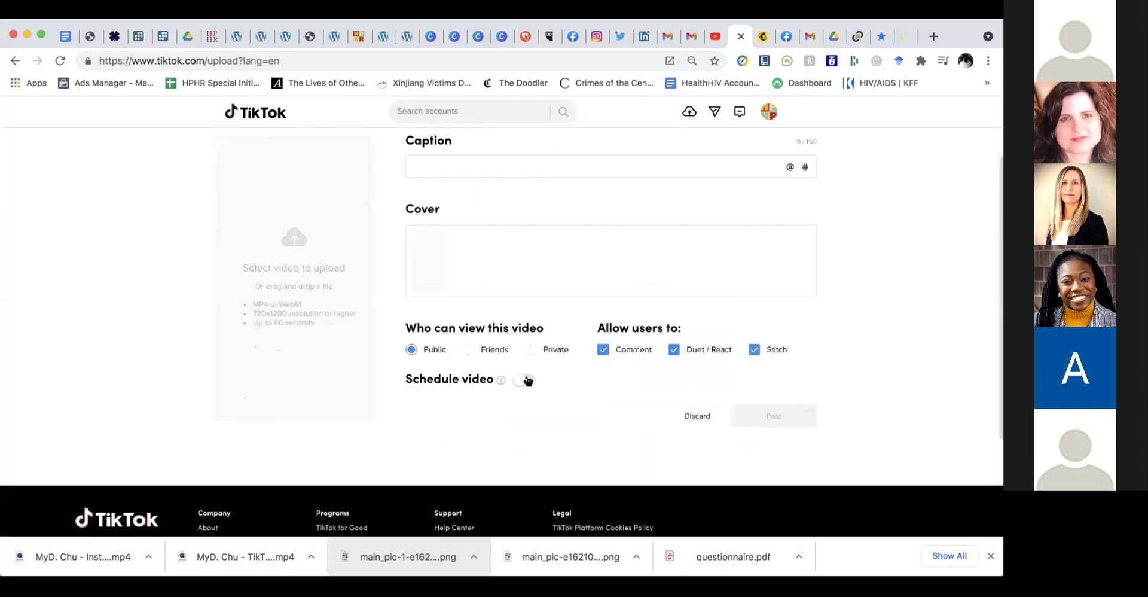
left_click(525, 380)
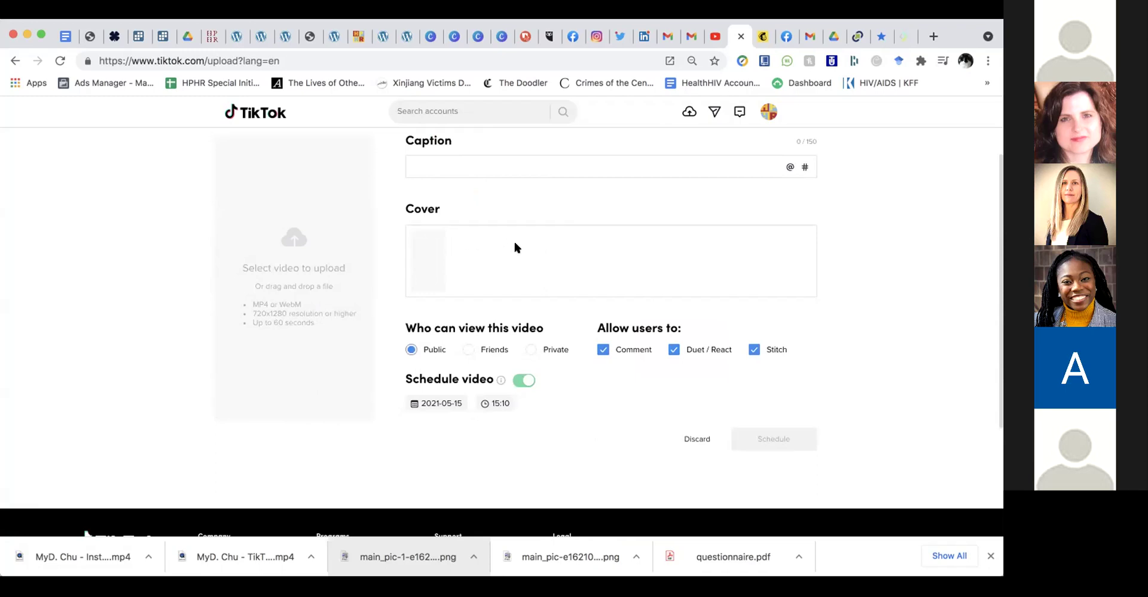
scroll(513, 242, "up", 2)
left_click(466, 217)
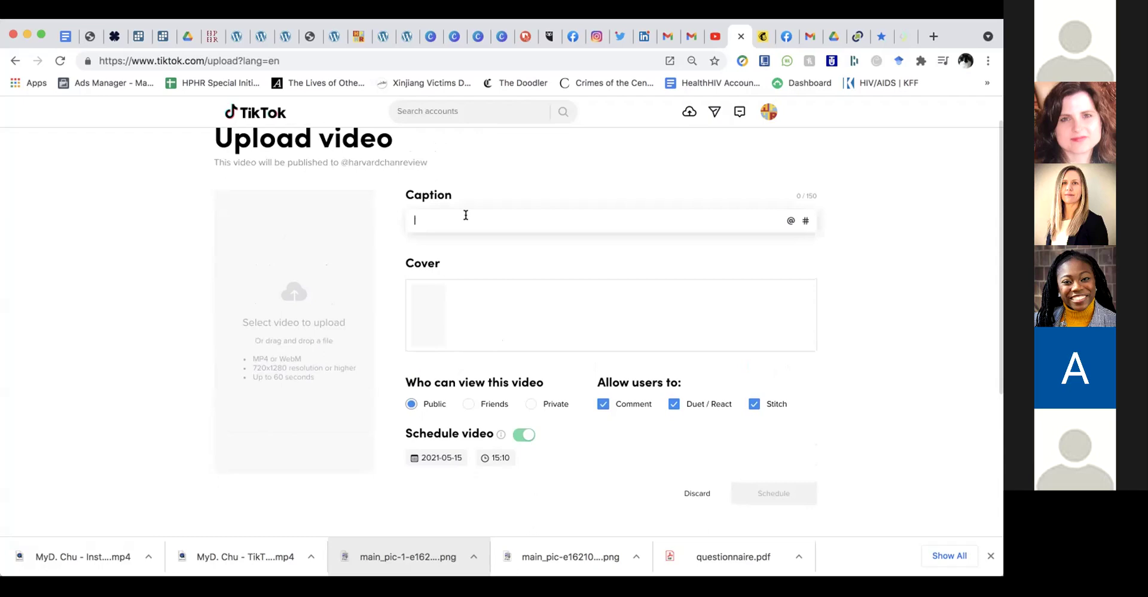
Mention a followed account in the caption and add the #catsoftiktok hashtag
left_click(790, 221)
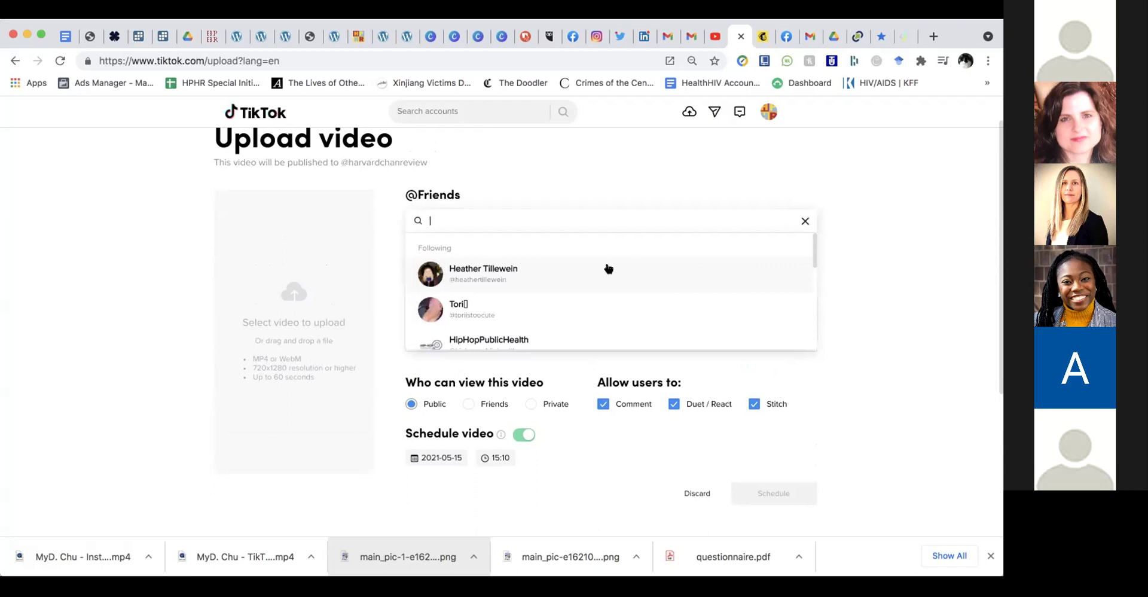
left_click(507, 277)
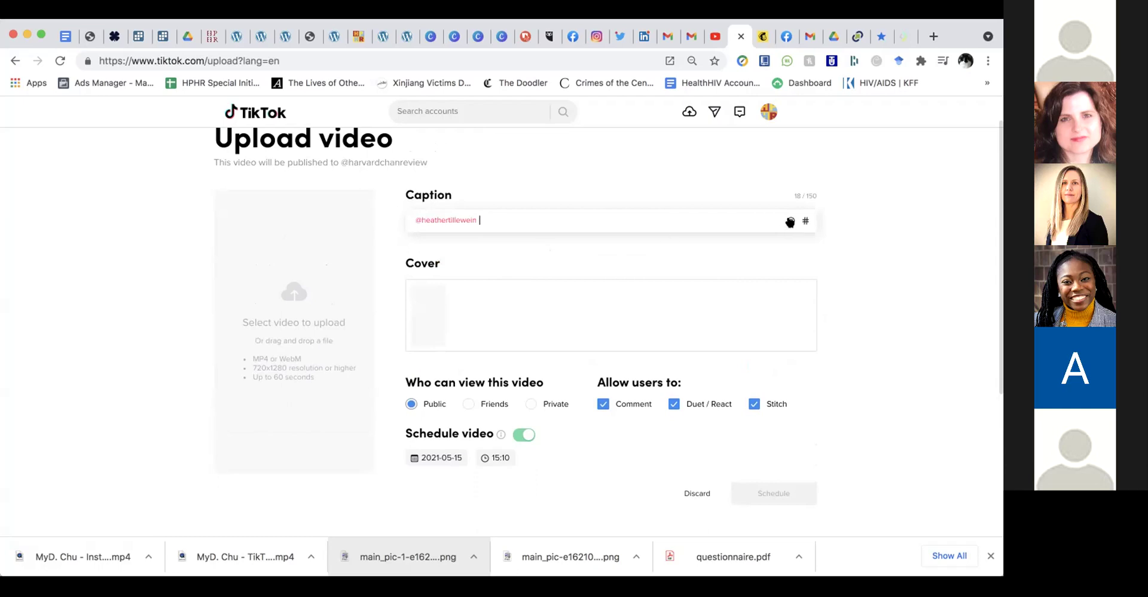
left_click(805, 222)
type("cats!")
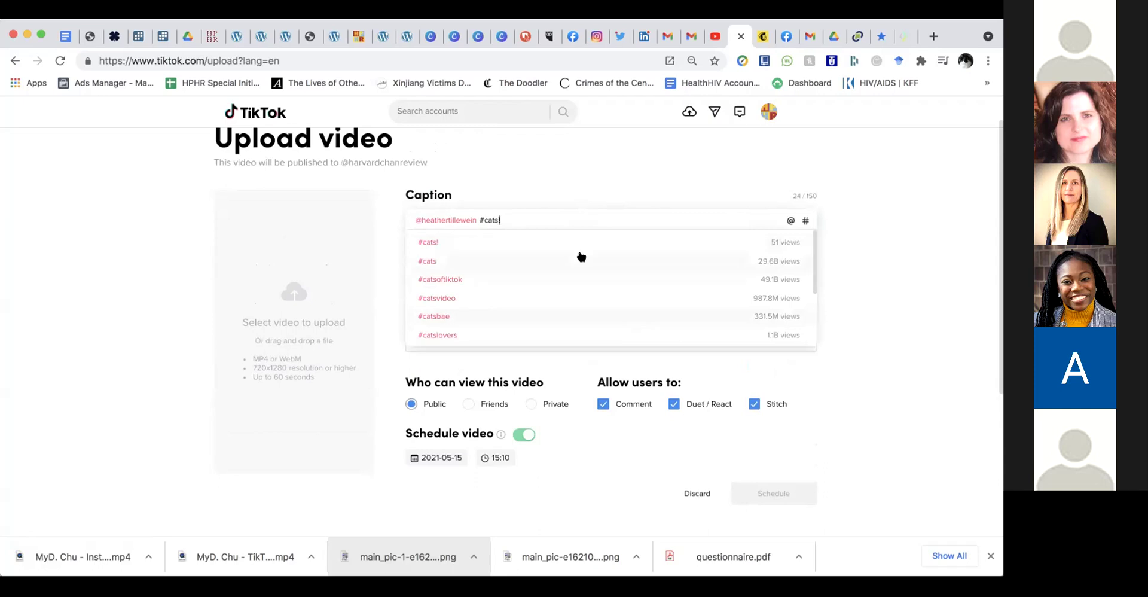
key("BackSpace")
left_click(506, 262)
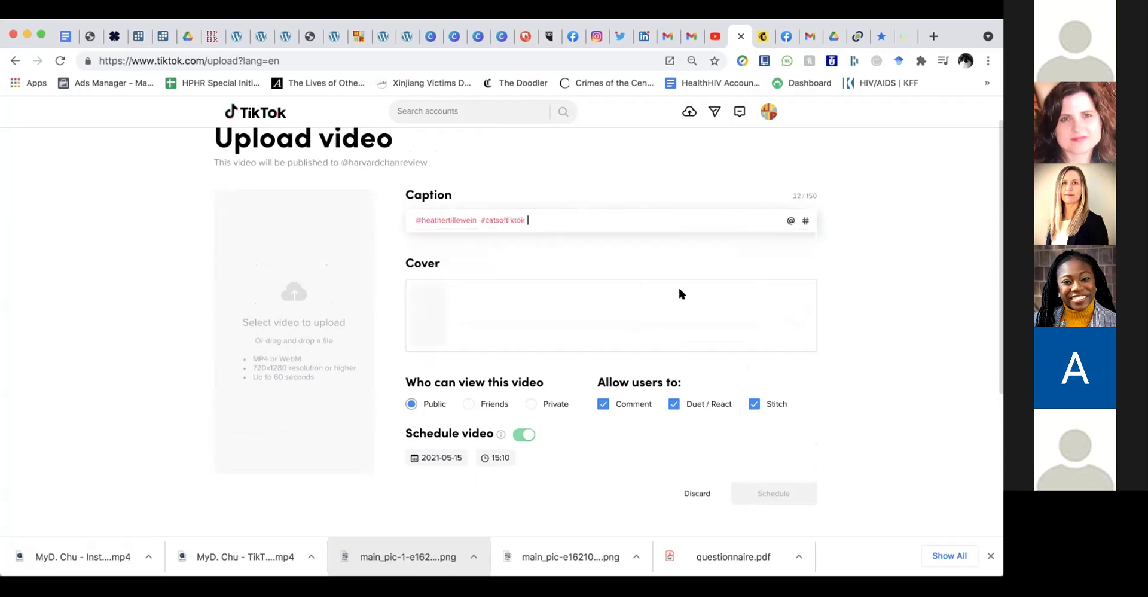
scroll(801, 335, "down", 3)
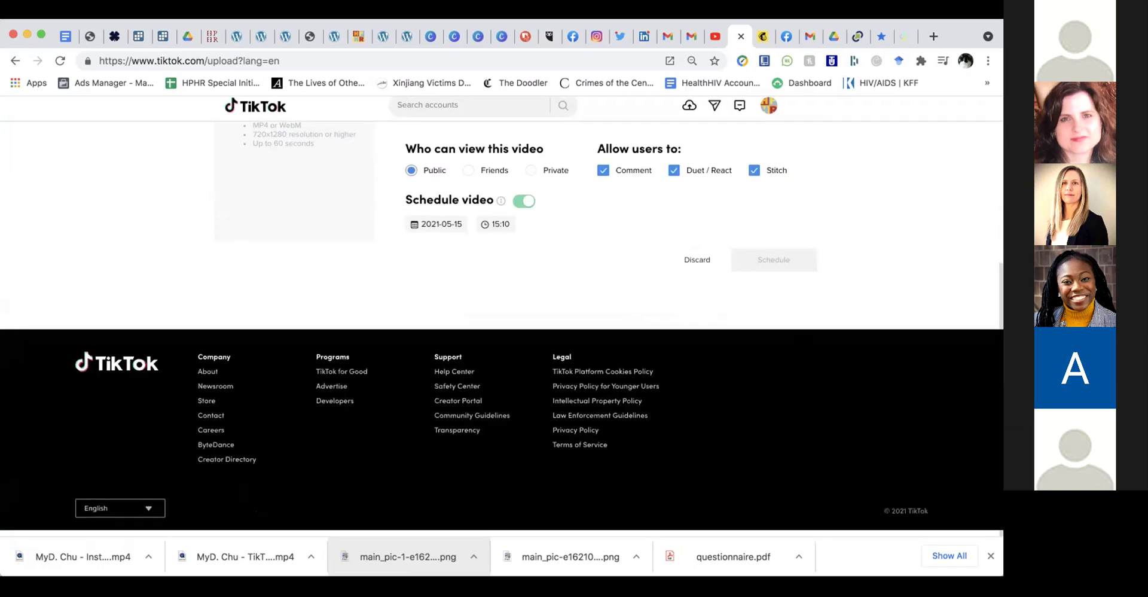
scroll(801, 335, "up", 3)
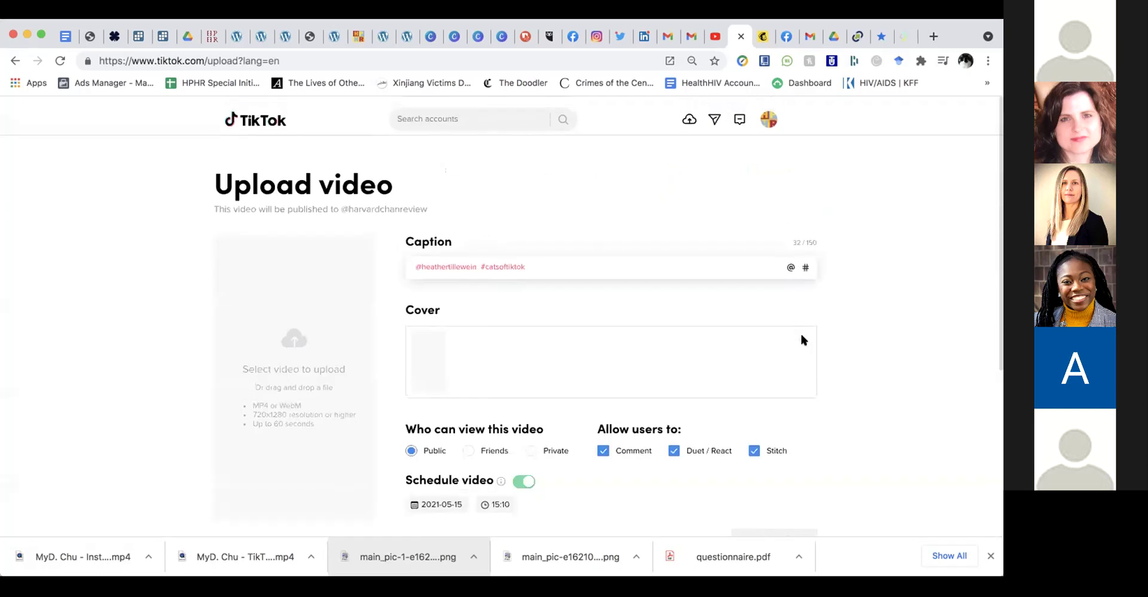
Close TikTok and review Mailchimp Home: HPHR Inaugural Cohort results and the 24,511-contact audience
left_click(741, 37)
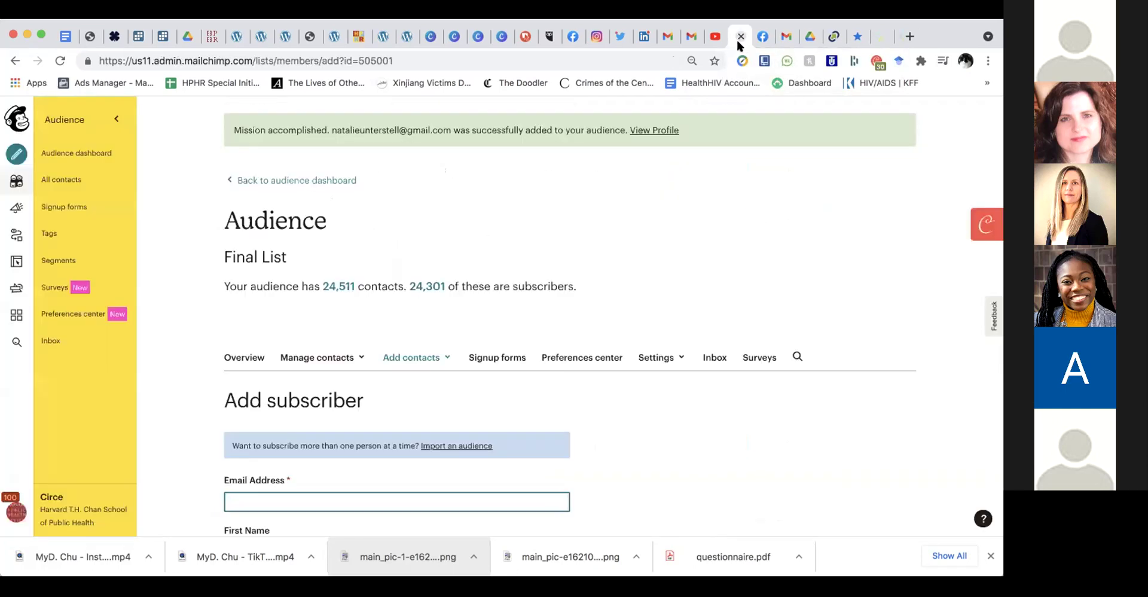
scroll(664, 292, "down", 3)
scroll(666, 290, "up", 3)
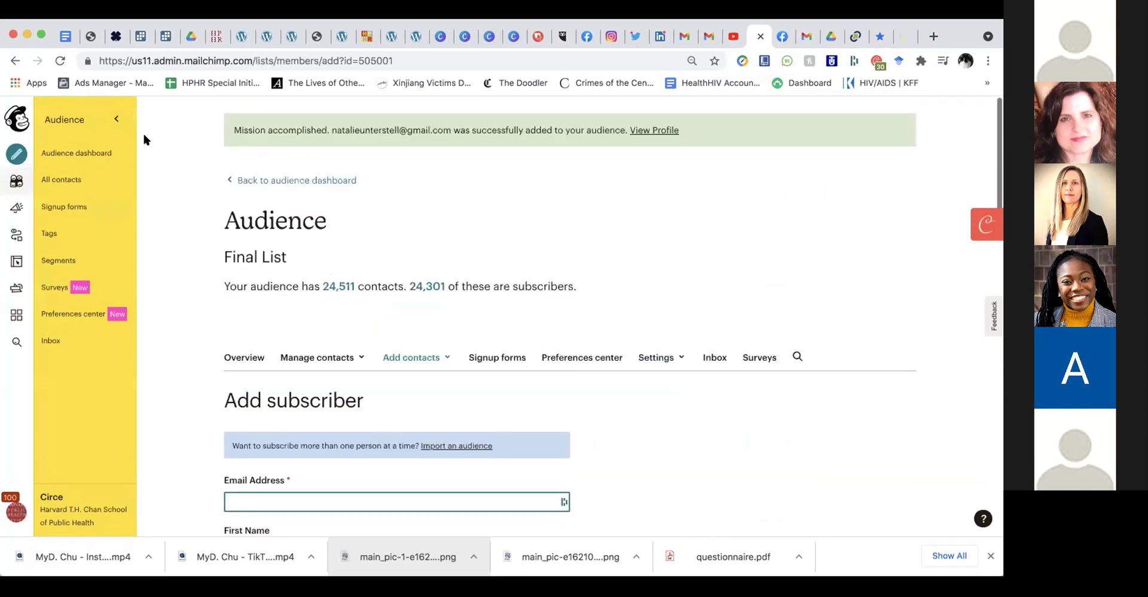
left_click(13, 119)
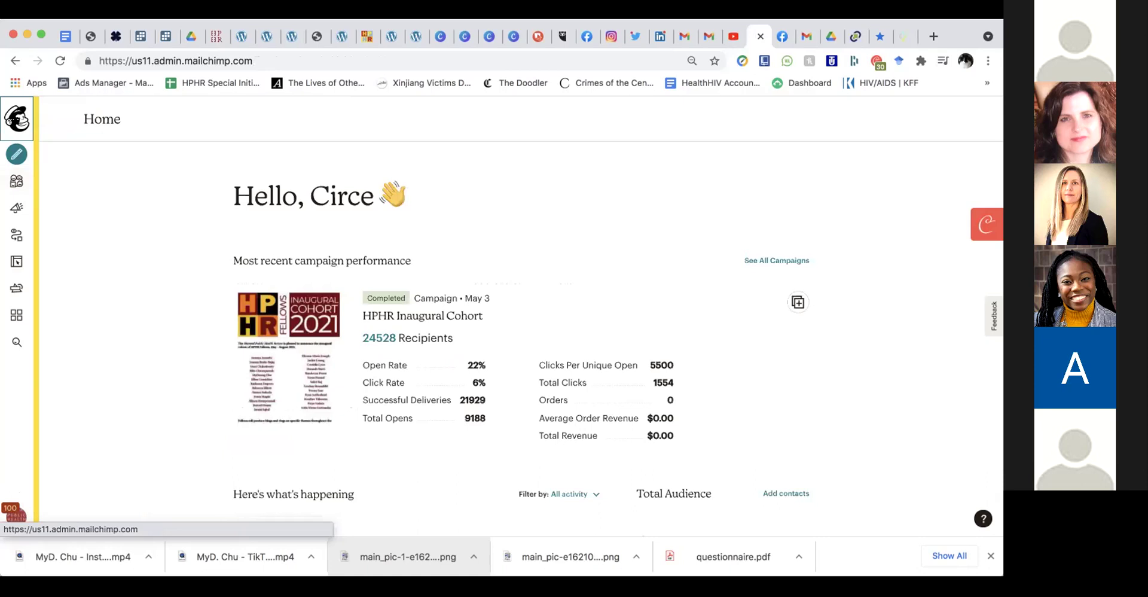
scroll(71, 225, "down", 5)
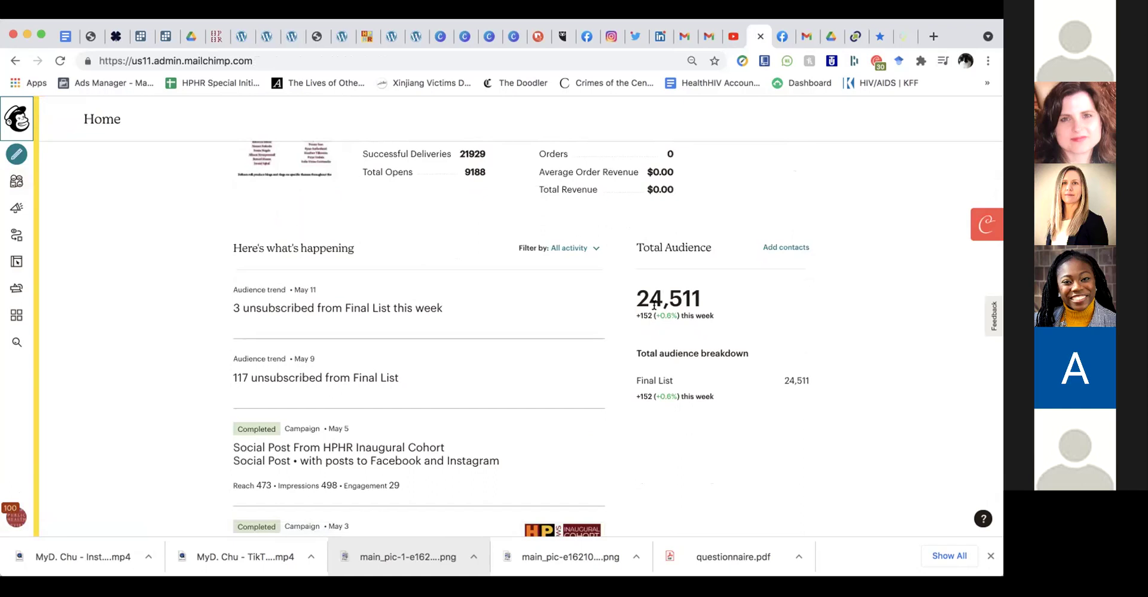
scroll(652, 308, "up", 5)
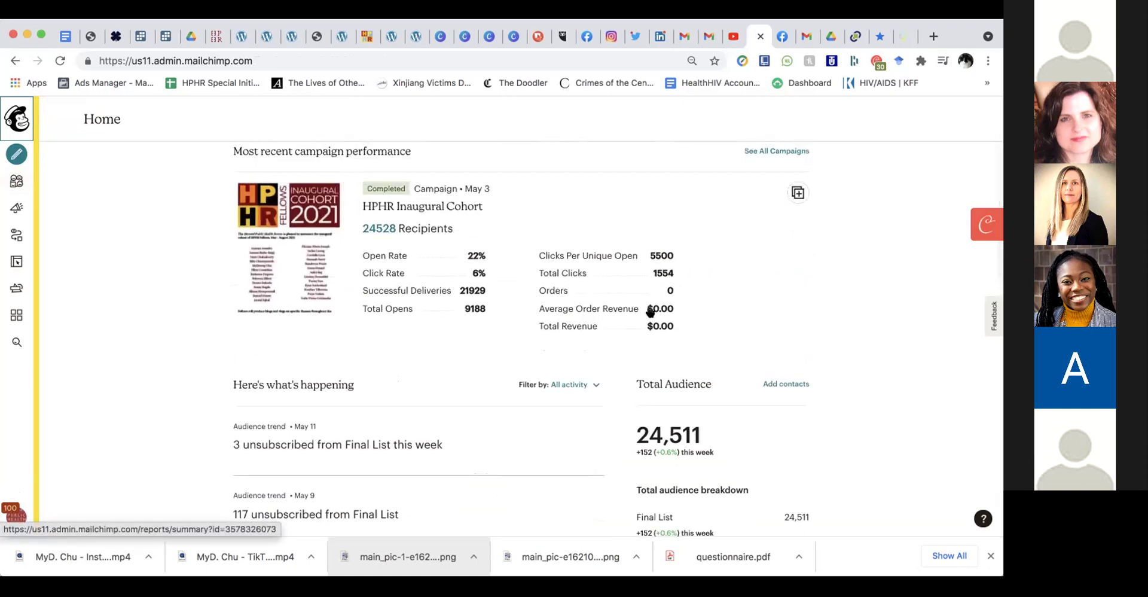
scroll(598, 311, "up", 3)
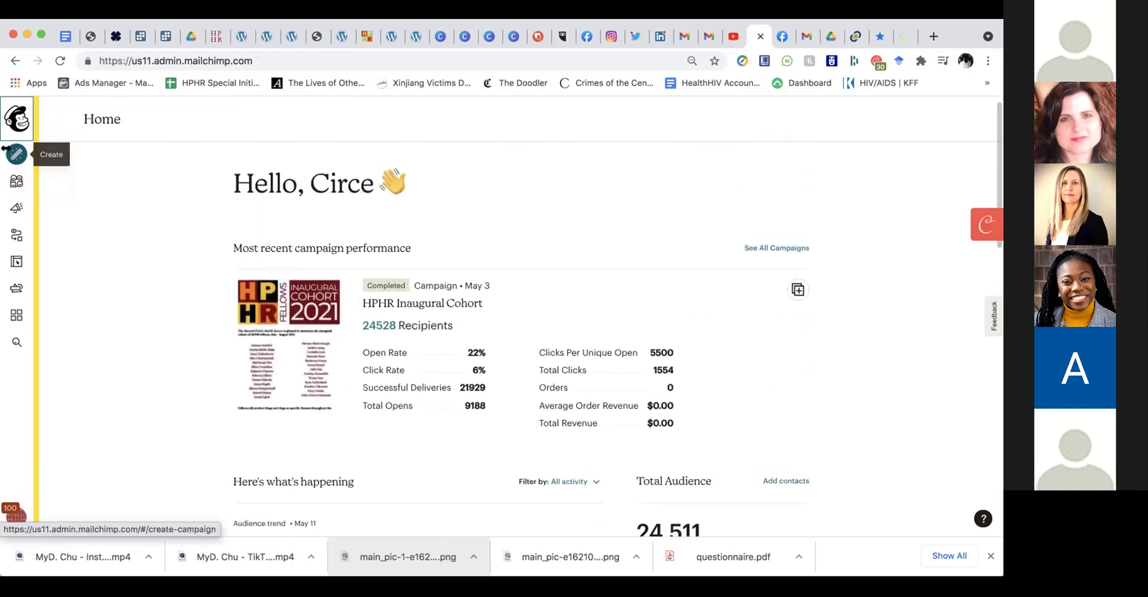
scroll(240, 336, "up", 1)
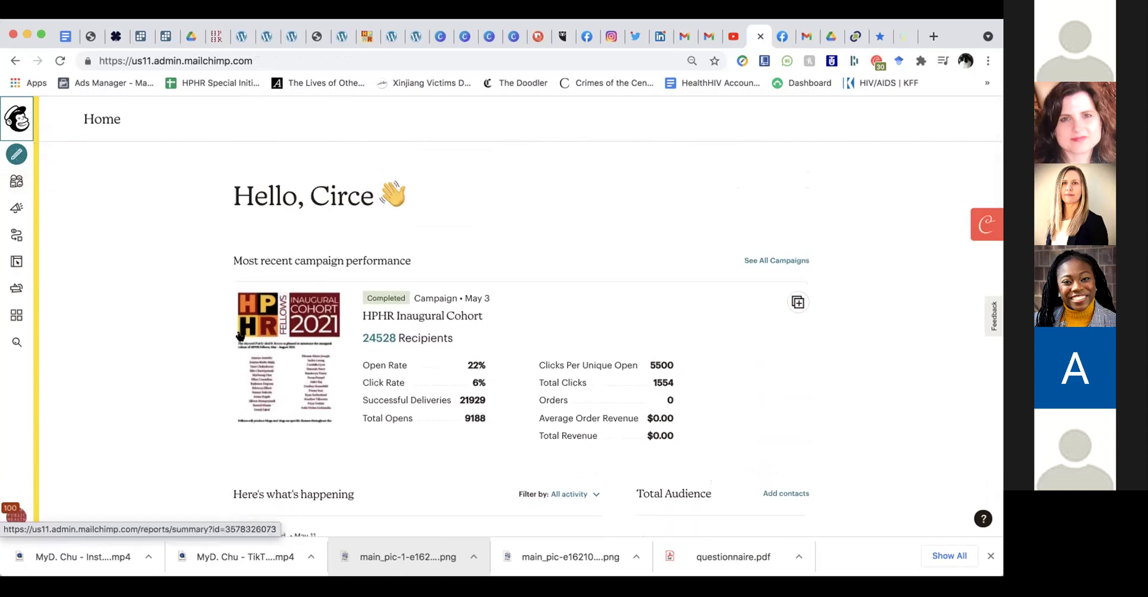
scroll(240, 337, "down", 5)
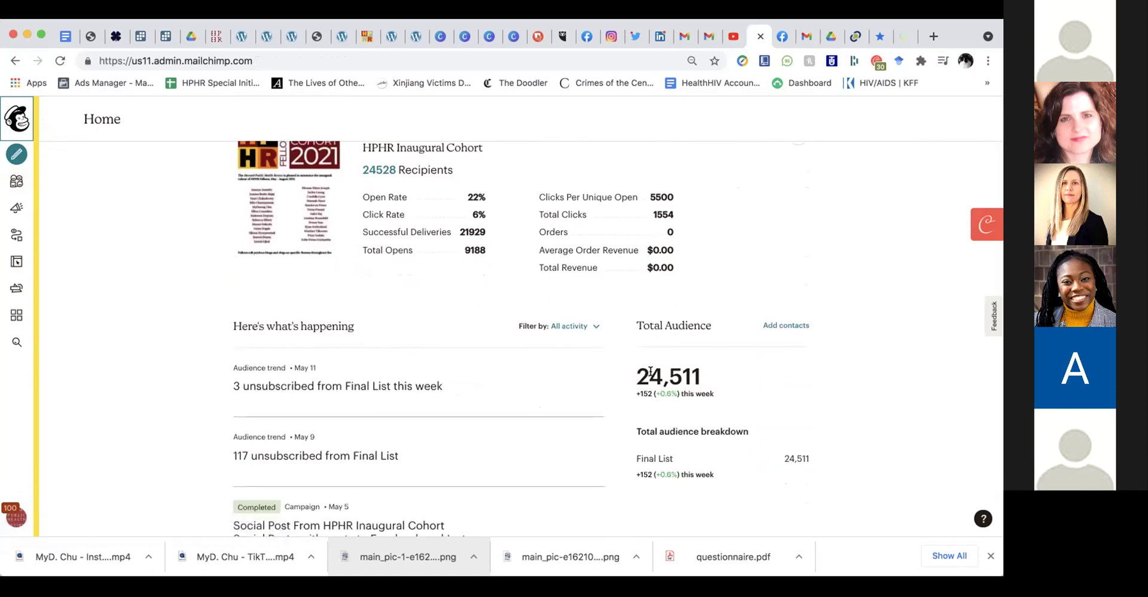
scroll(622, 371, "up", 5)
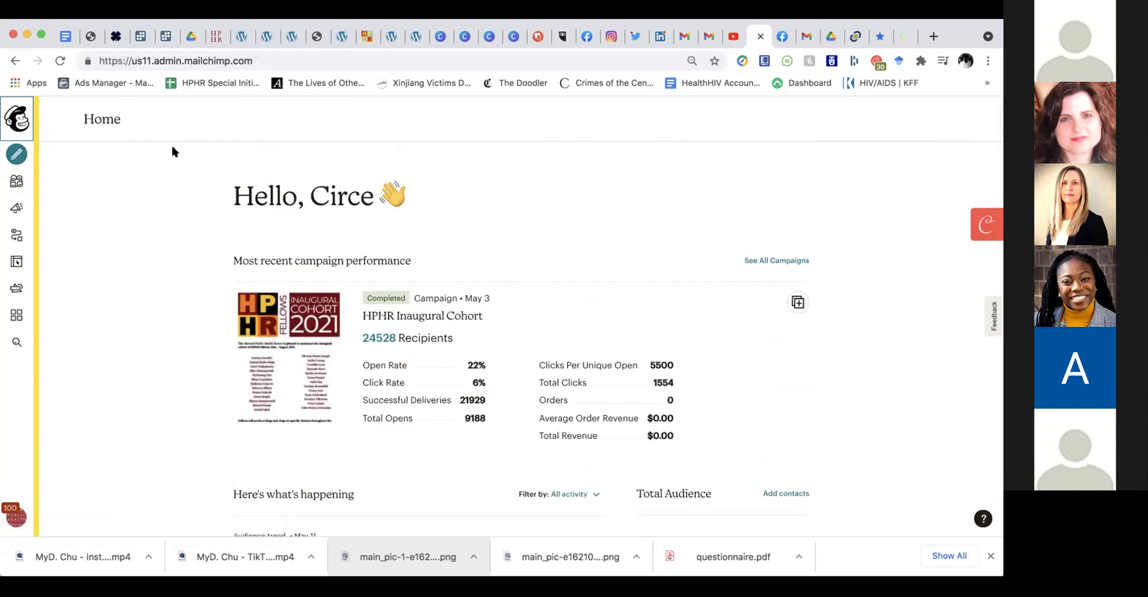
Open the audience's Add a subscriber form, tick the email permission consent, and submit
left_click(16, 205)
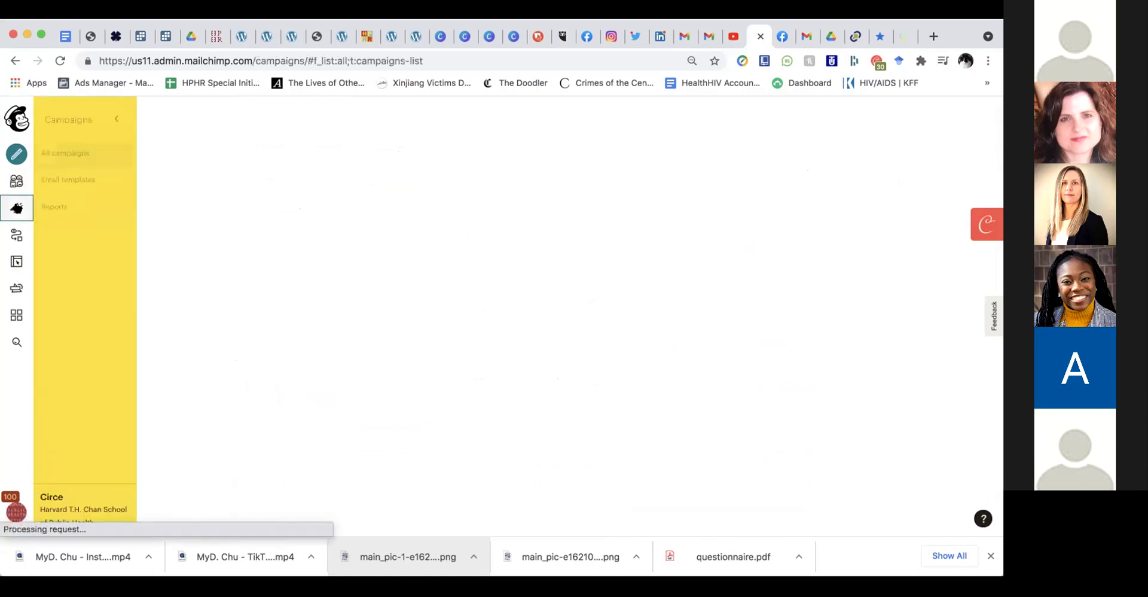
left_click(16, 180)
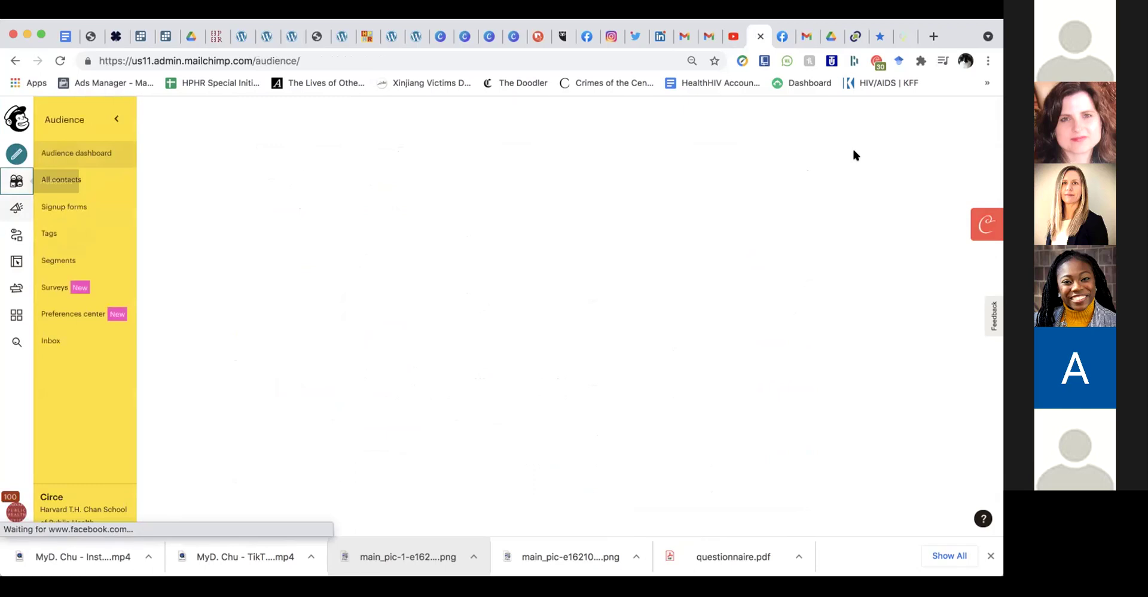
left_click(861, 182)
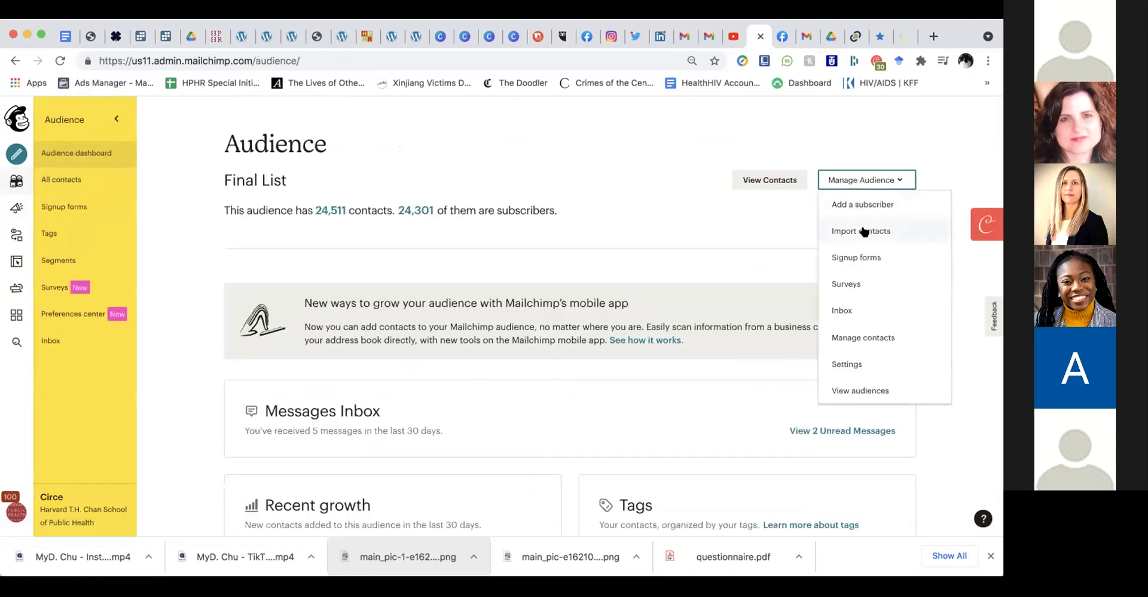
left_click(860, 206)
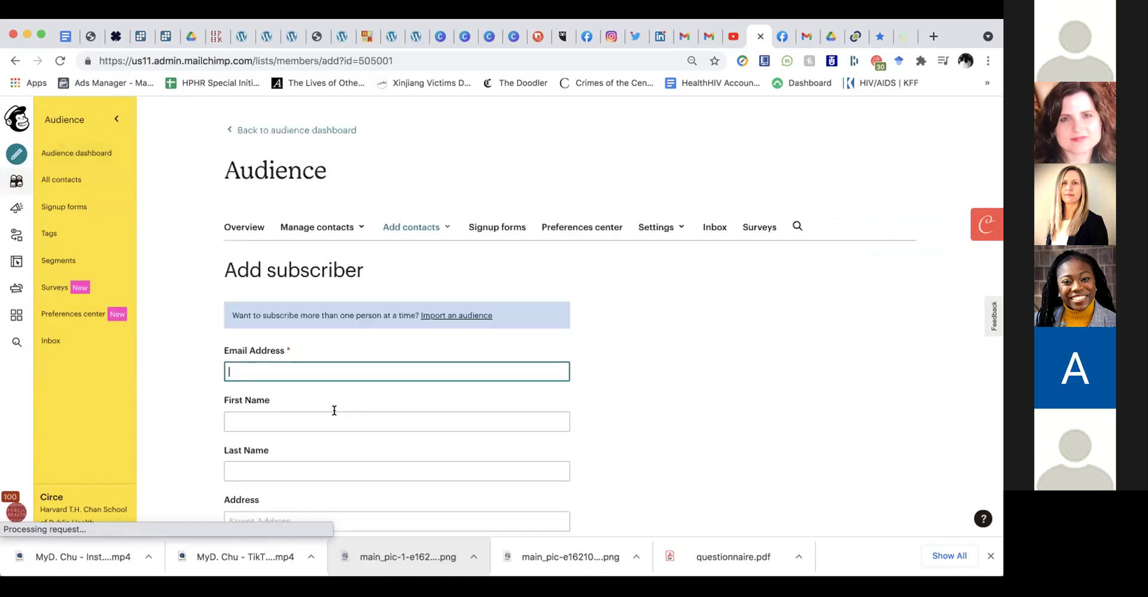
scroll(297, 366, "down", 15)
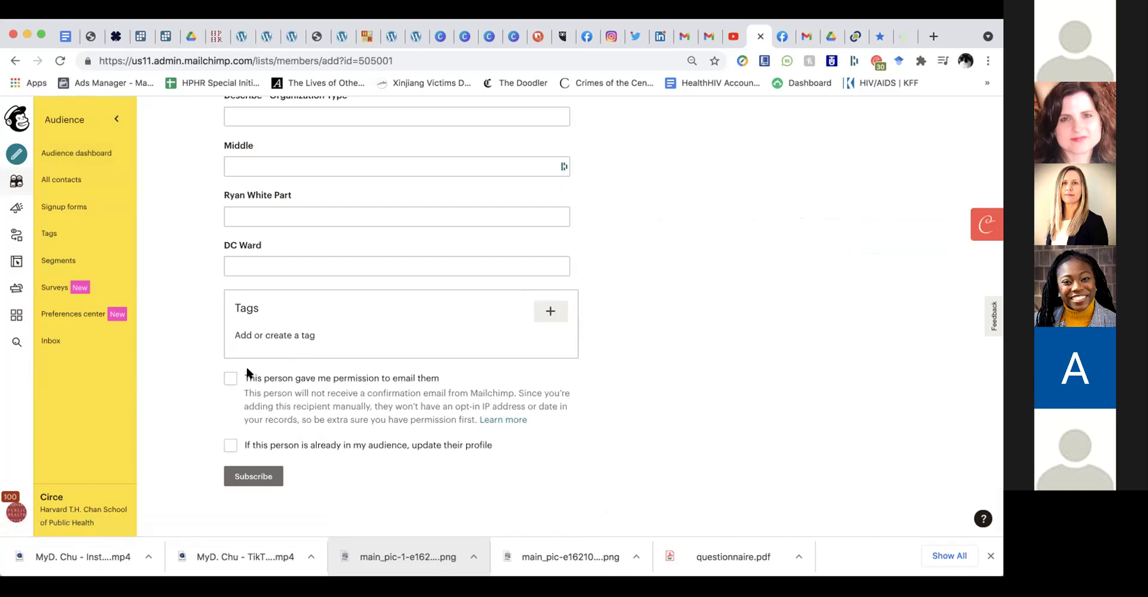
left_click(231, 378)
left_click(251, 476)
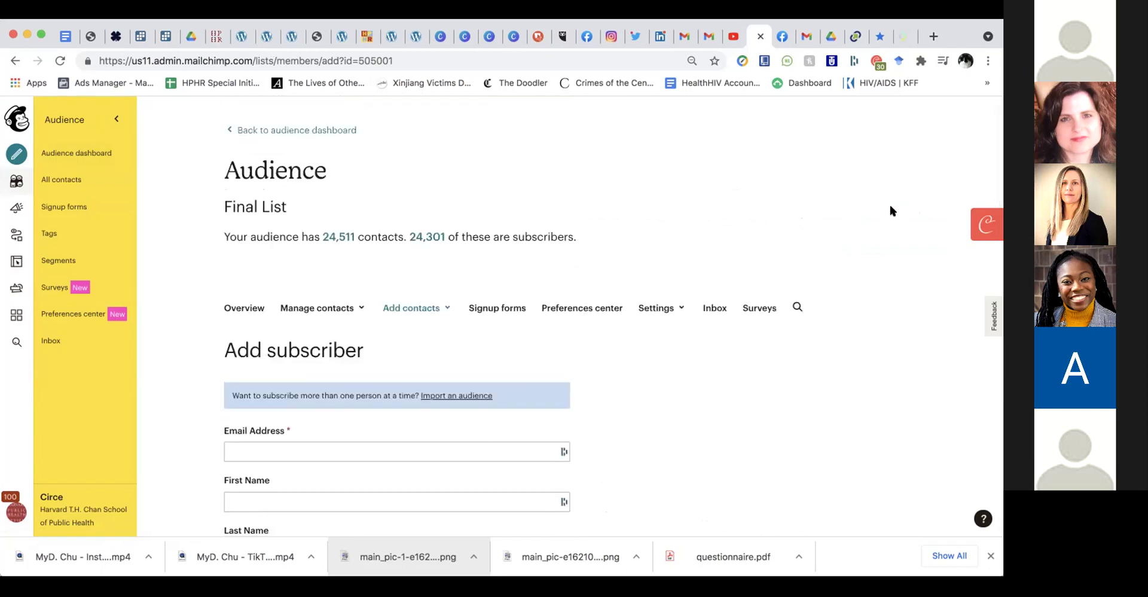
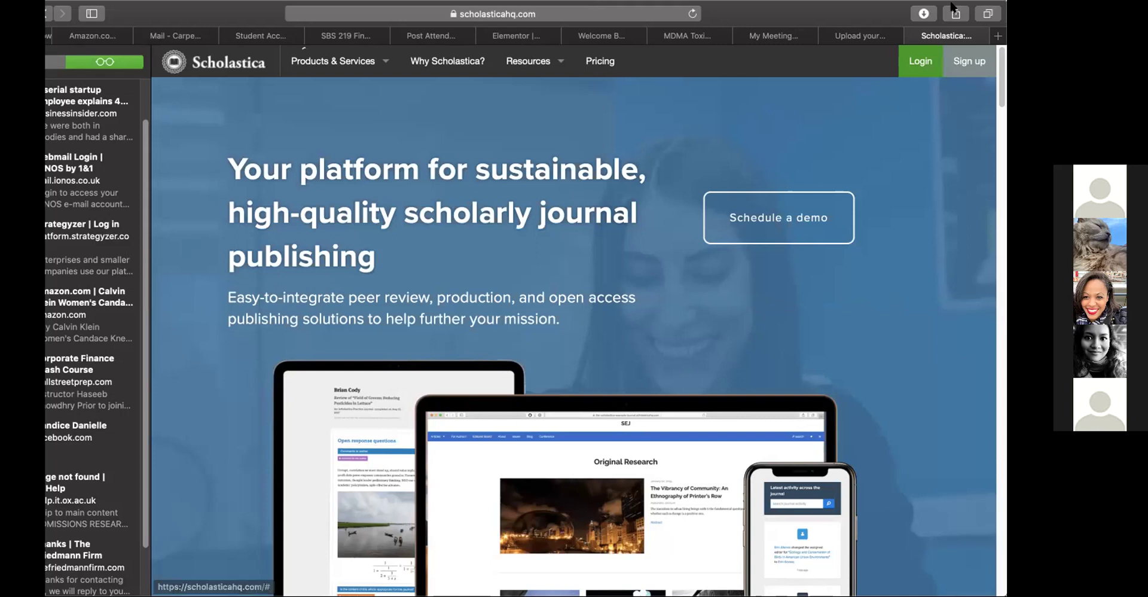
Sign in to Scholastica with the saved account and dismiss the login error
left_click(919, 55)
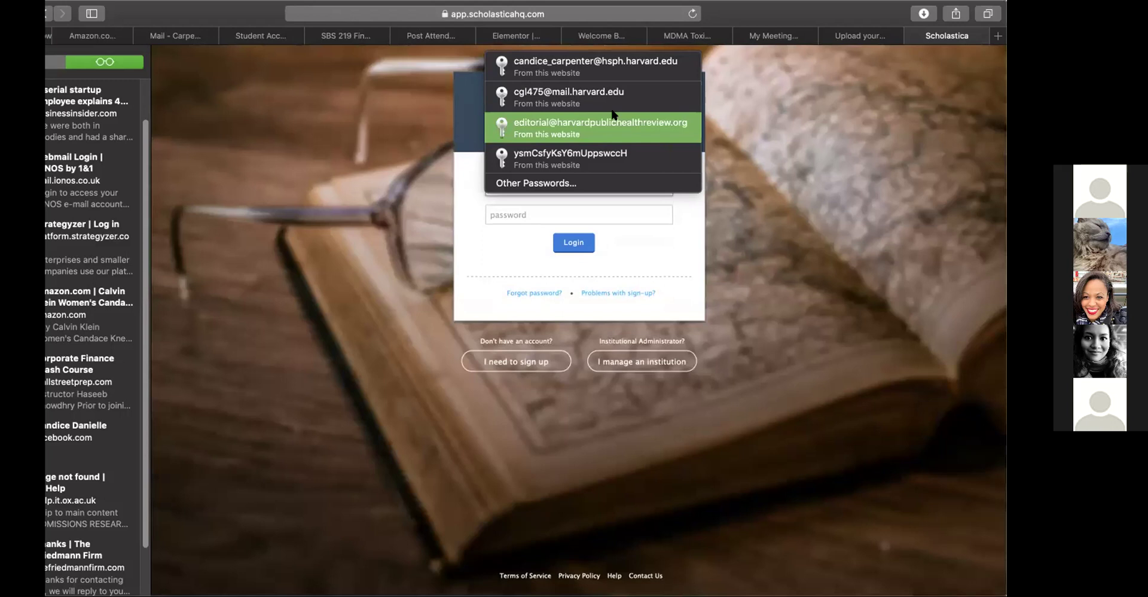
left_click(614, 67)
key("Return")
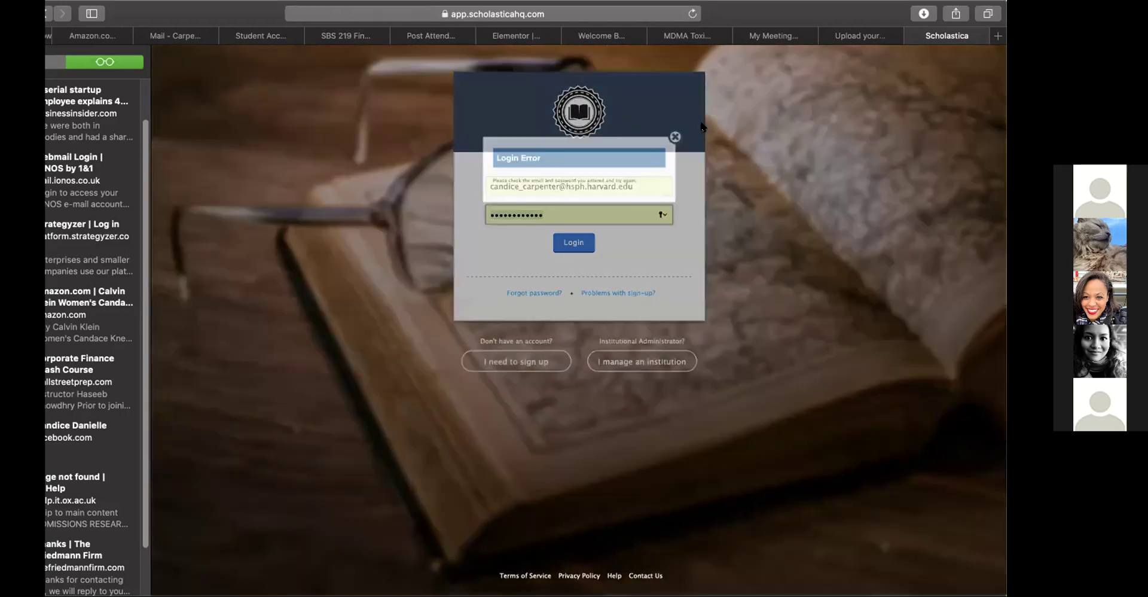
left_click(585, 204)
Re-enter the account password, decline Safari's password update, and open Harvard Public Health Review
left_click(585, 205)
key("super+a")
key("BackSpace")
type("*********")
key("Return")
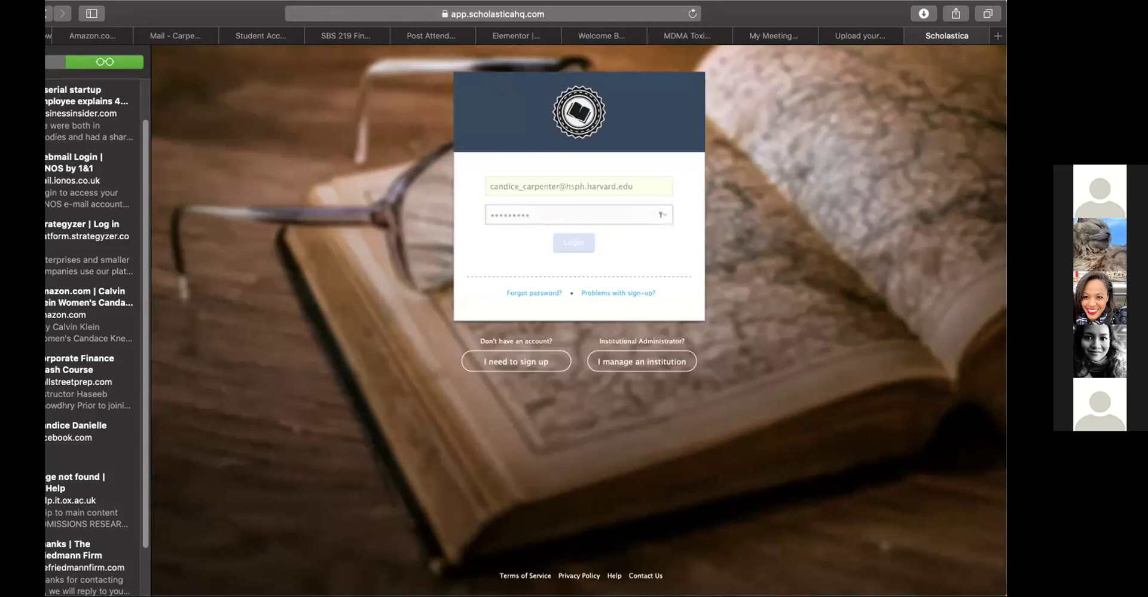
left_click(500, 116)
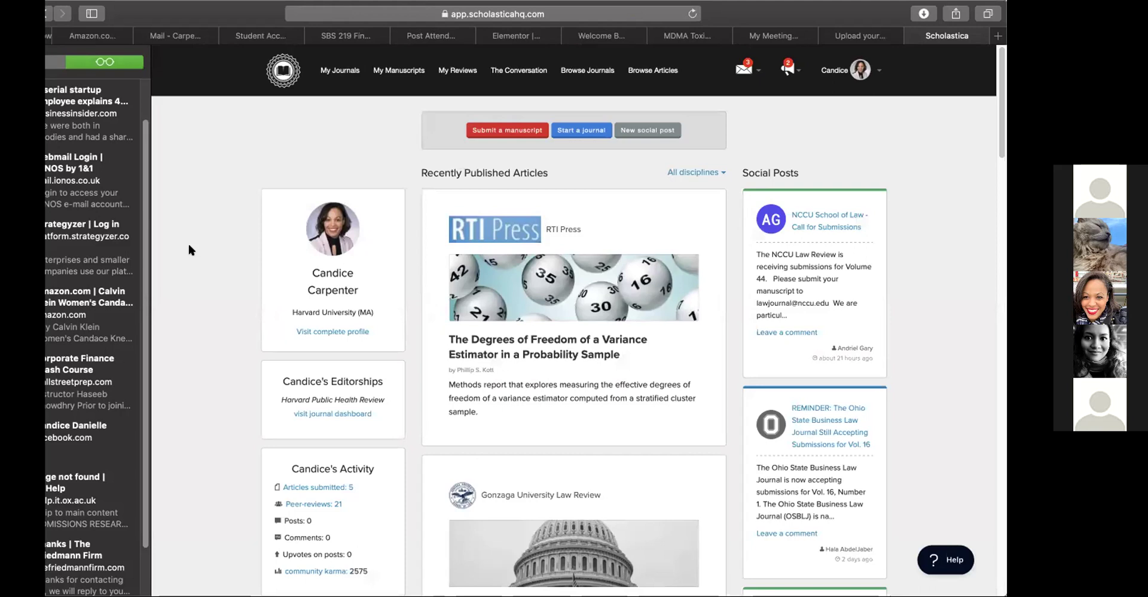
left_click(339, 71)
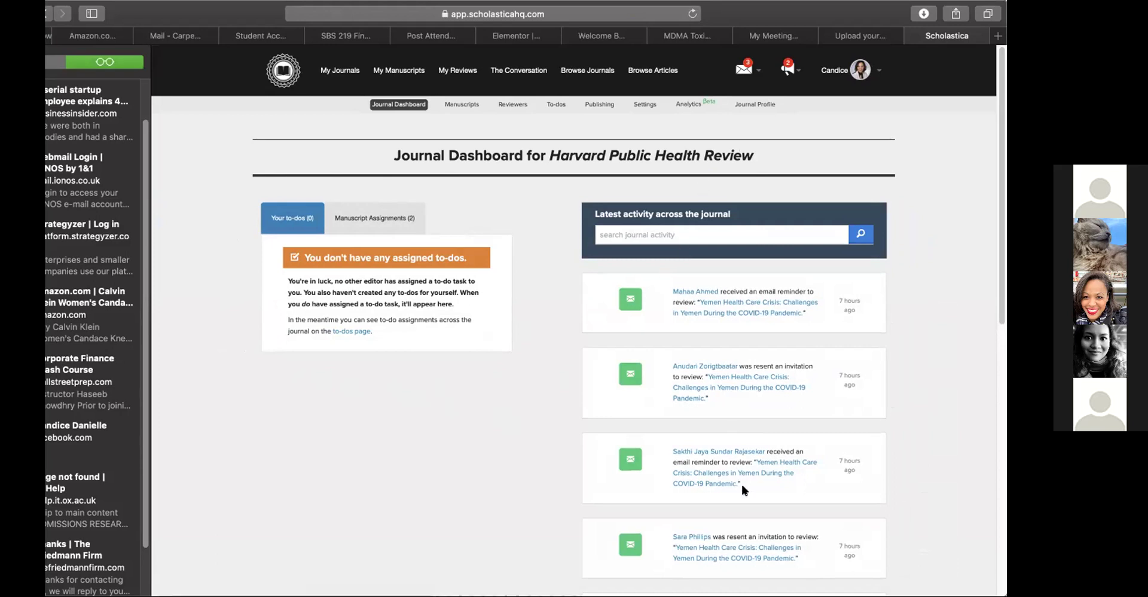
Scan the dashboard and view the manuscripts assigned to this editor
scroll(741, 482, "down", 5)
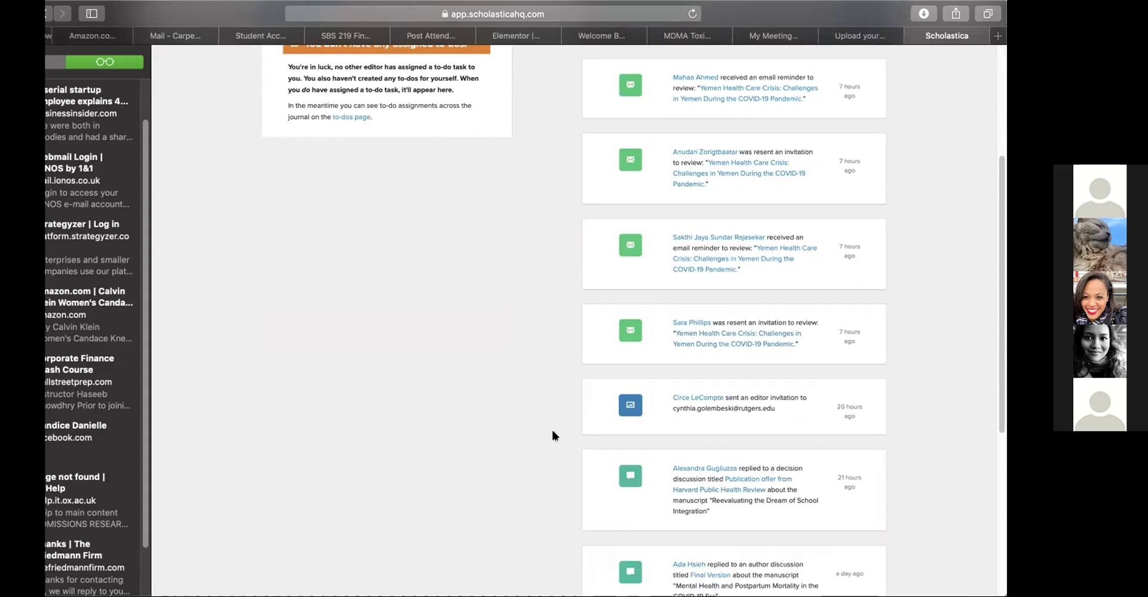
scroll(552, 427, "down", 5)
scroll(552, 427, "up", 8)
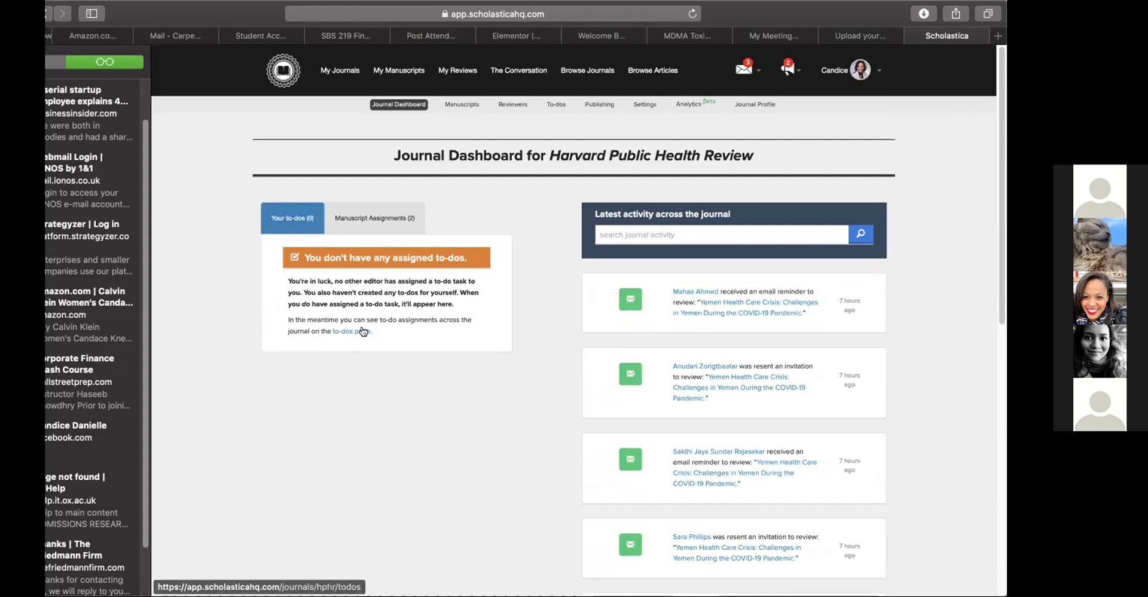
left_click(375, 218)
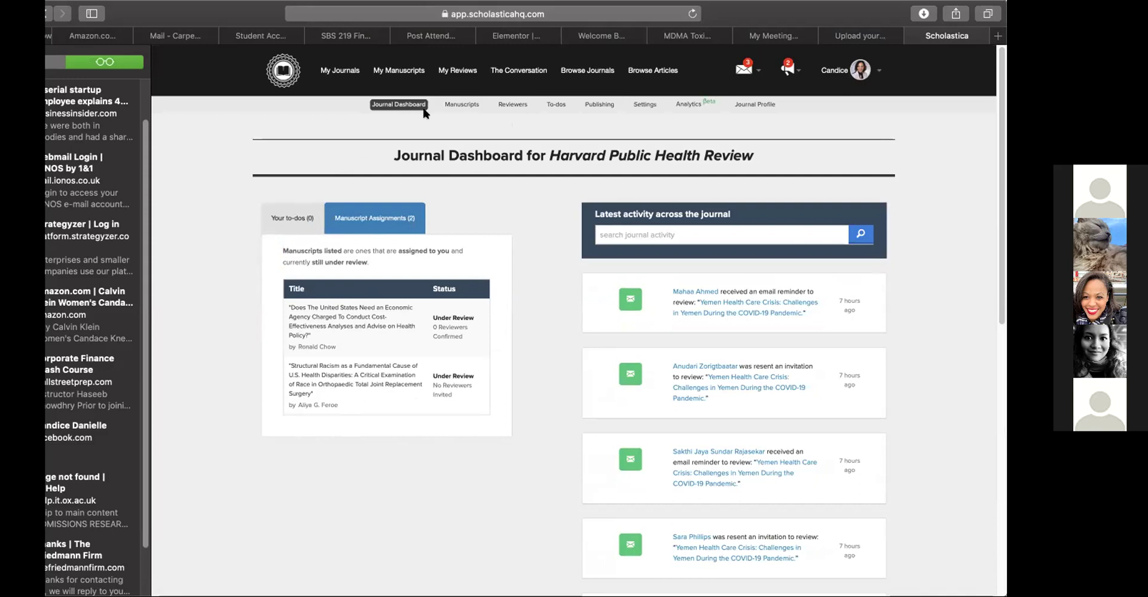
Browse the editor's own submissions in My Manuscripts, then go to the journal's full manuscripts list
left_click(408, 75)
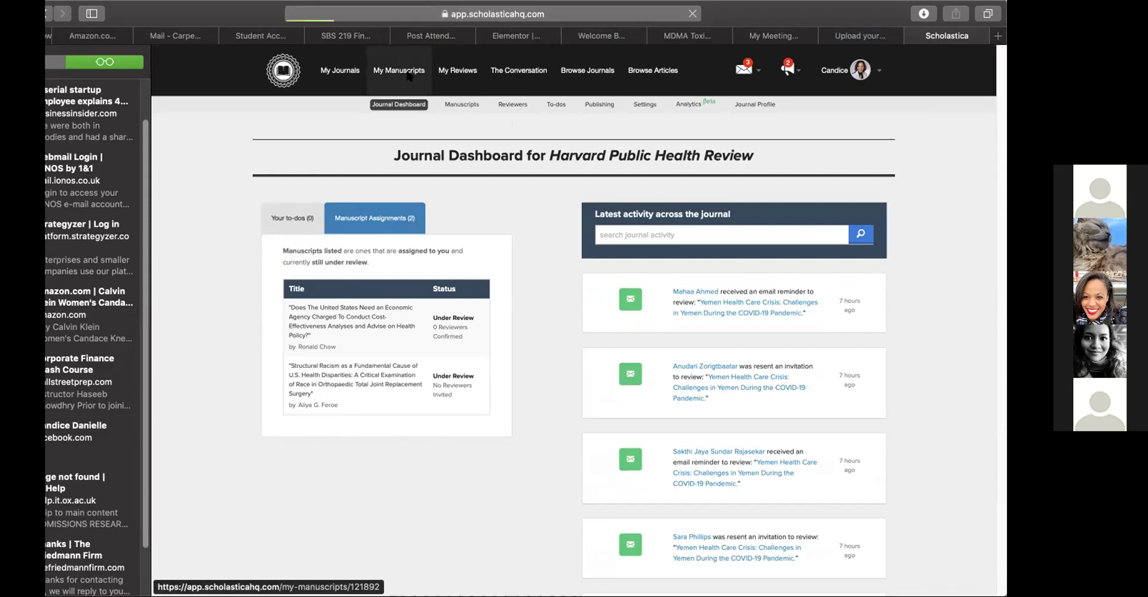
scroll(210, 302, "down", 5)
scroll(210, 297, "down", 10)
scroll(209, 297, "up", 15)
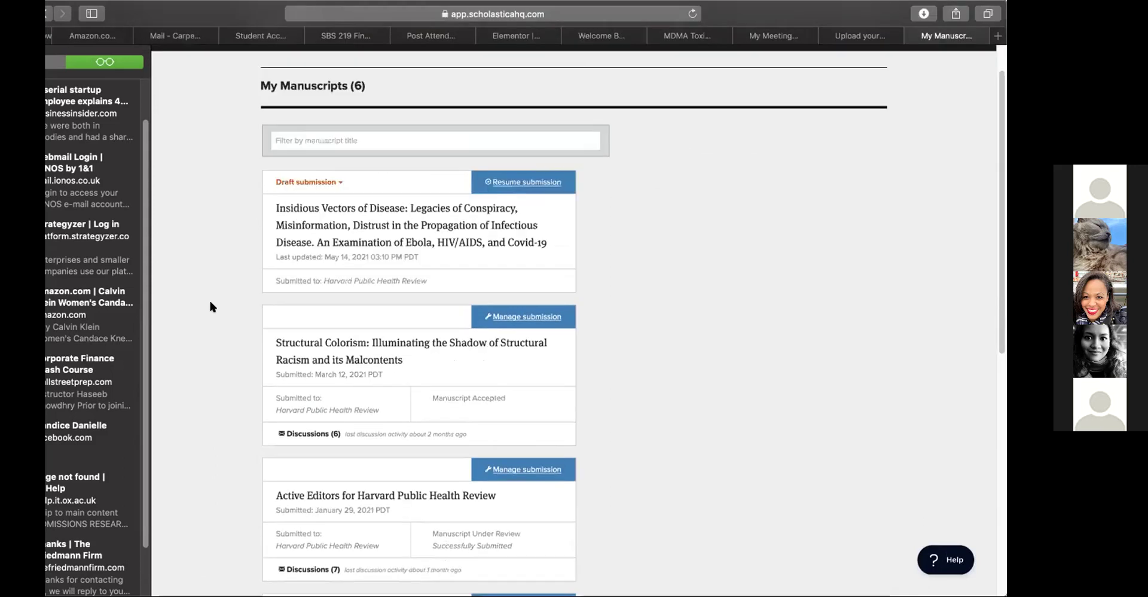
scroll(209, 298, "up", 2)
left_click(346, 82)
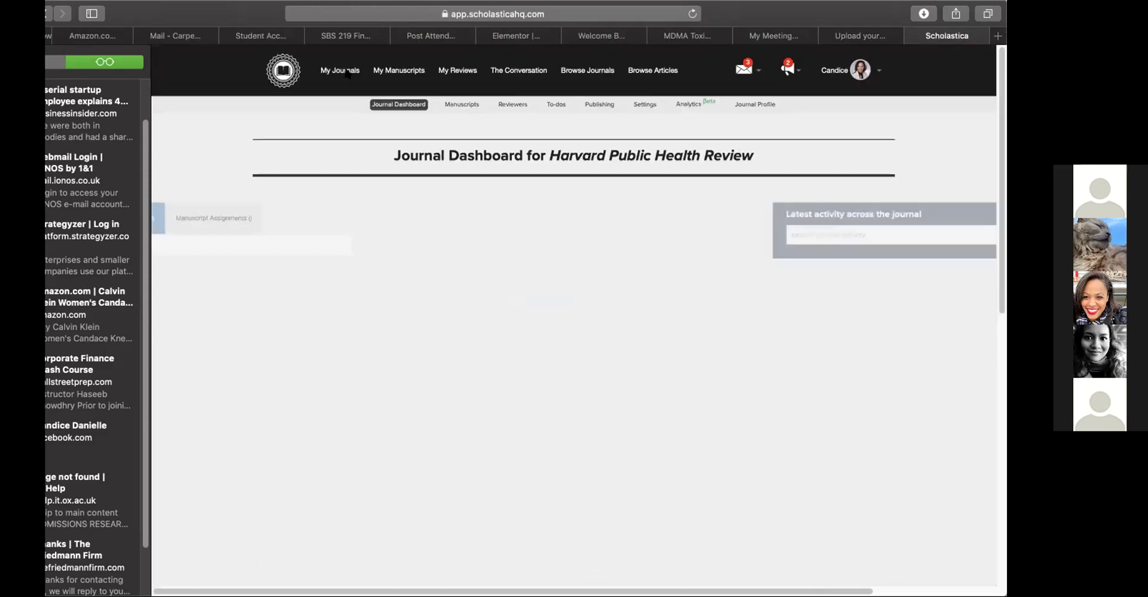
left_click(463, 105)
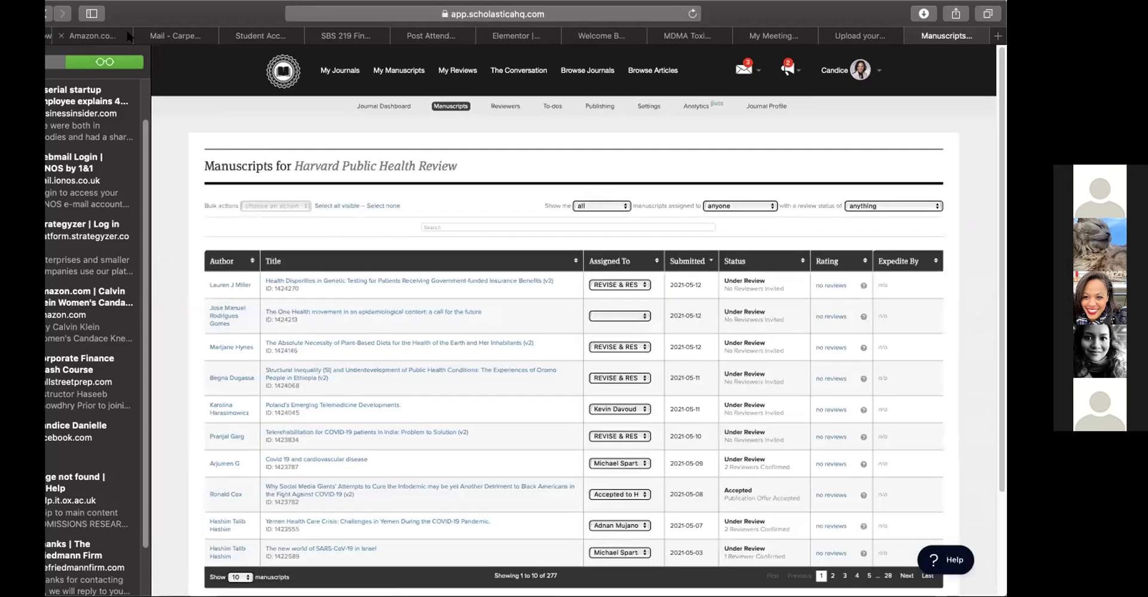
Assign the One Health movement manuscript to the signed-in editor
left_click_drag(54, 12, 68, 12)
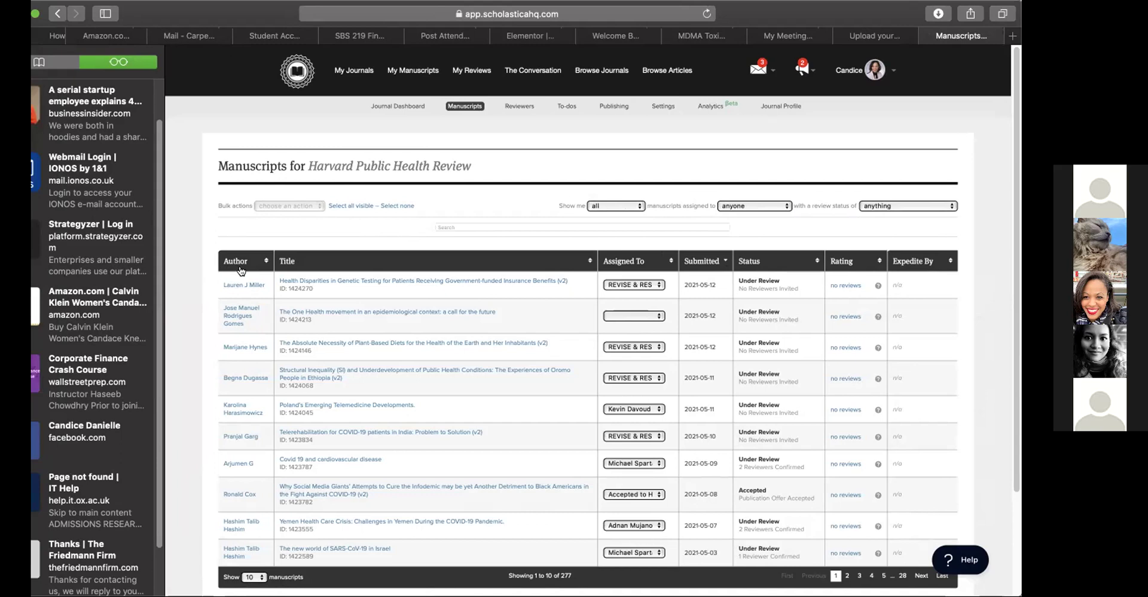
left_click(657, 317)
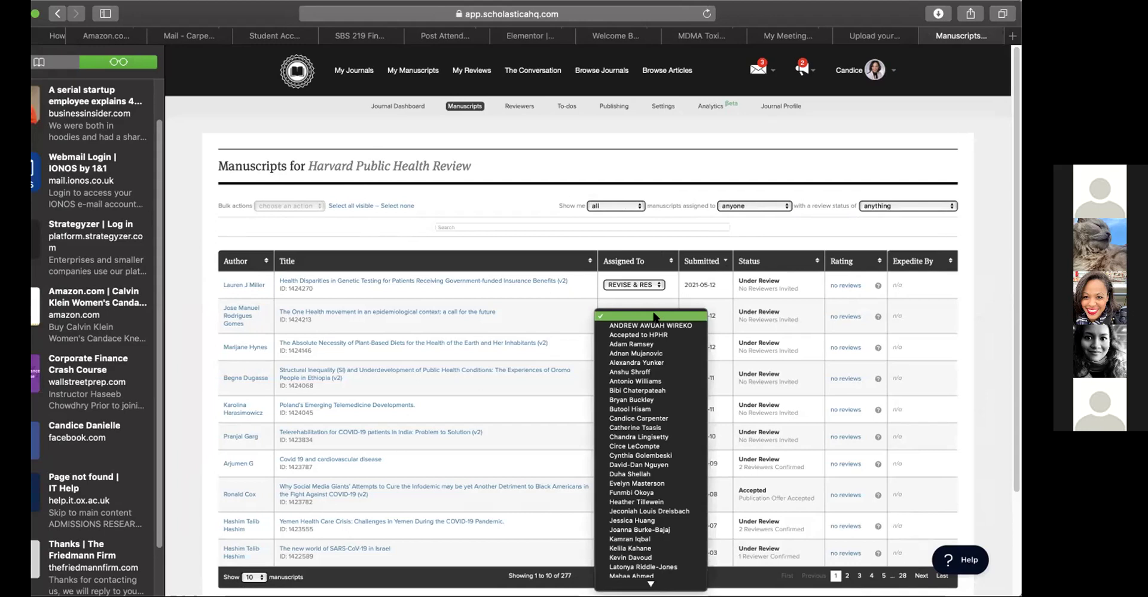
left_click(565, 297)
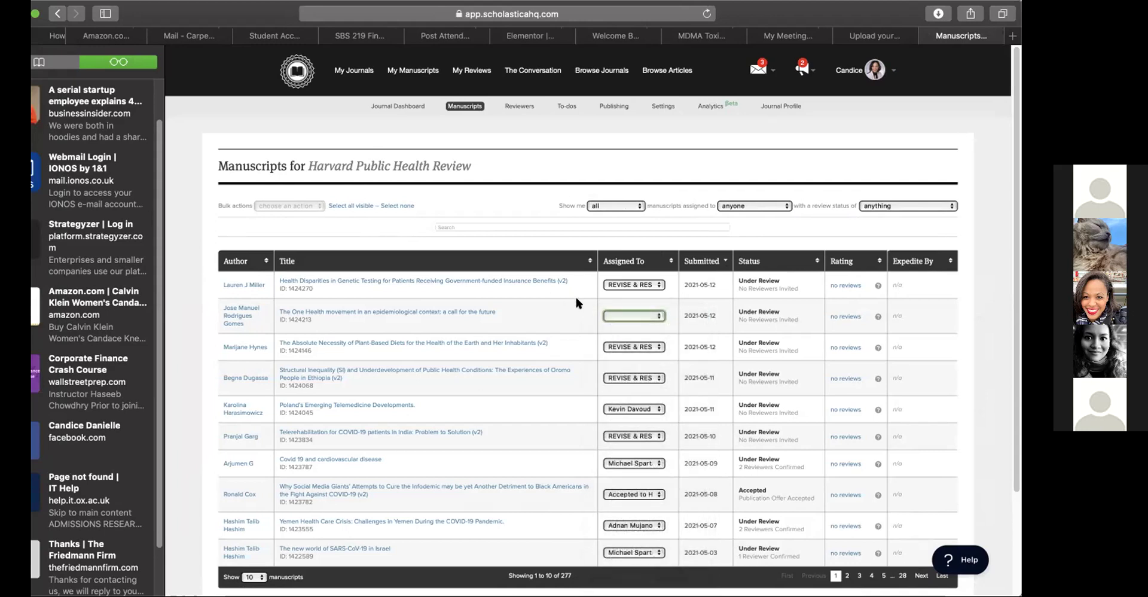
left_click(658, 317)
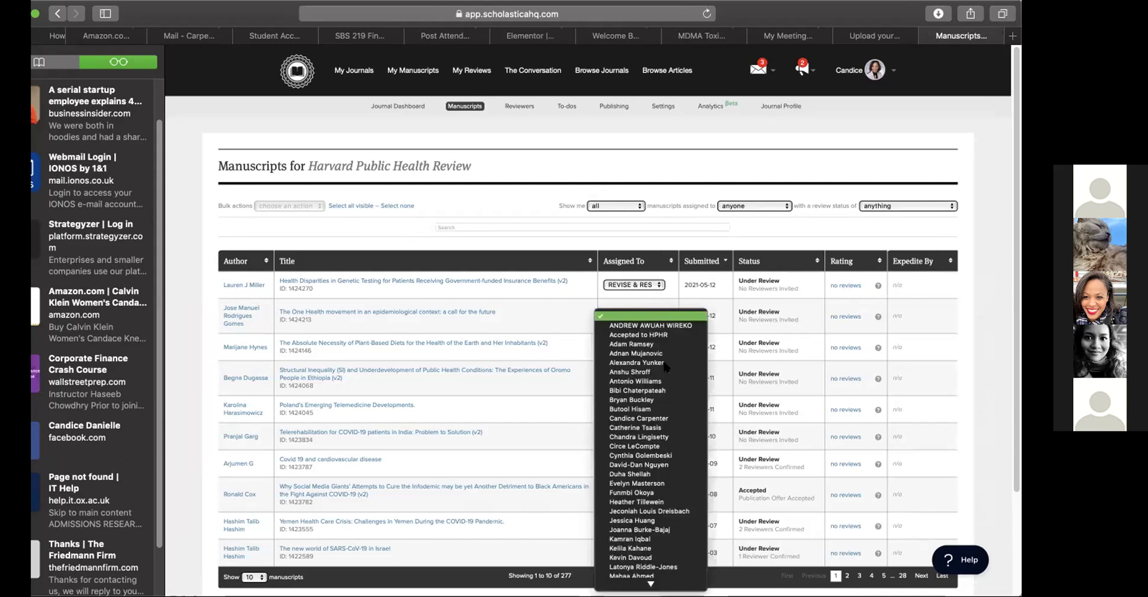
left_click(664, 418)
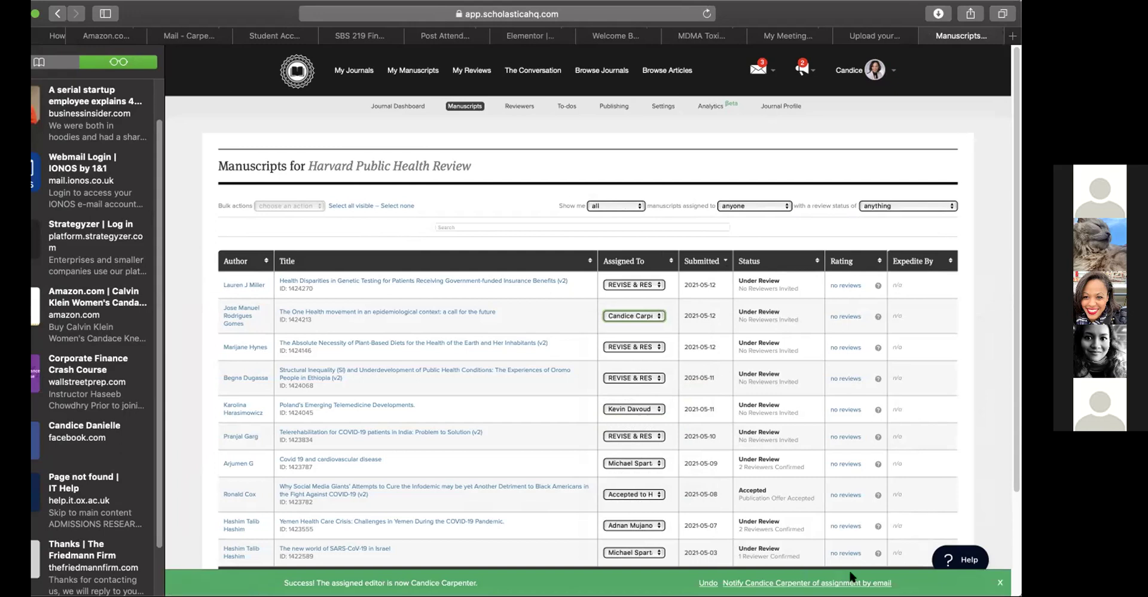
Set the One Health manuscript's Assigned To back to blank, unassigning it
left_click(662, 317)
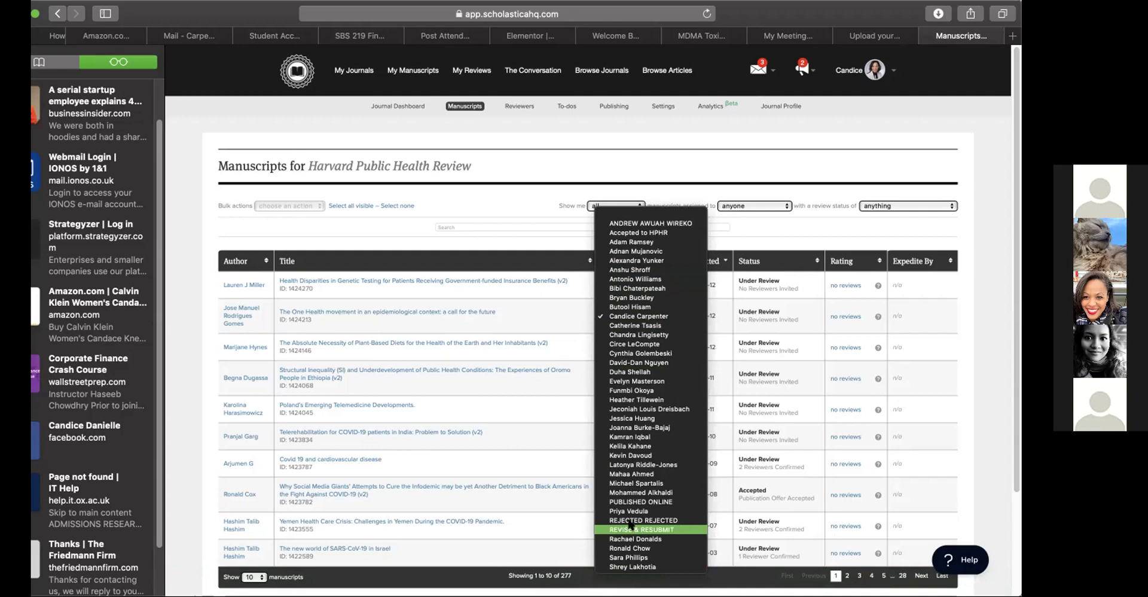
left_click(508, 184)
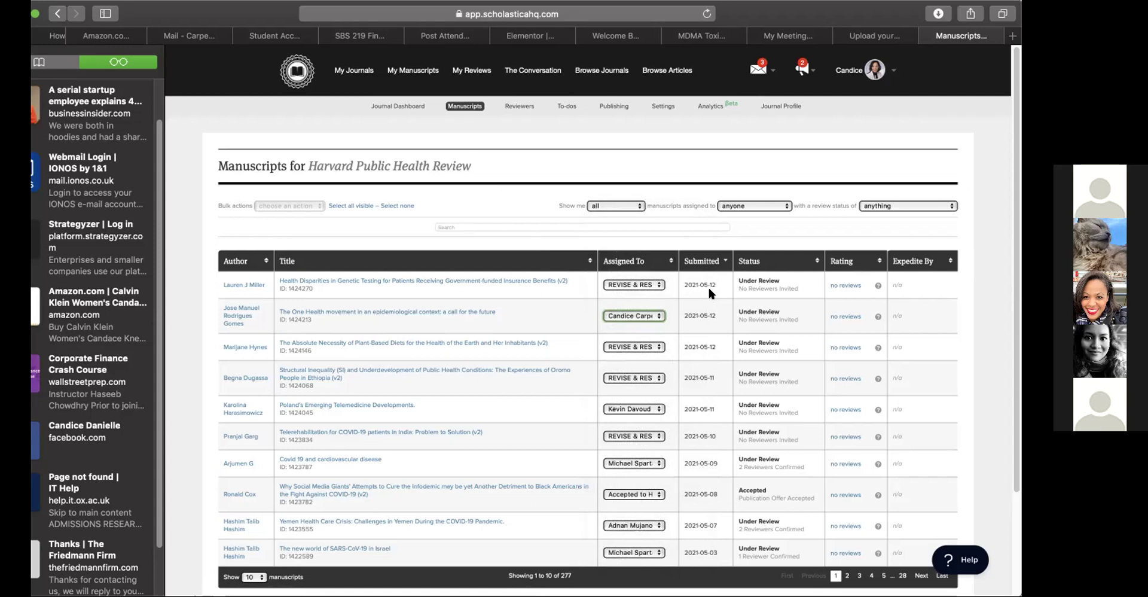
left_click(659, 315)
left_click(636, 213)
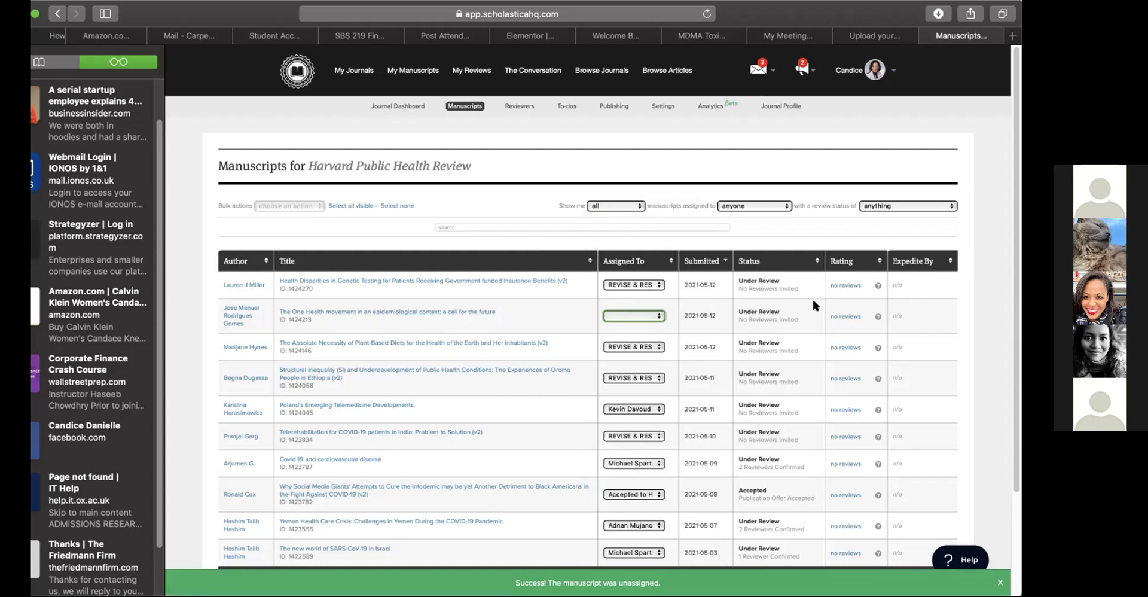
Sort the manuscripts by status with Under Review first and view page 3
left_click(817, 261)
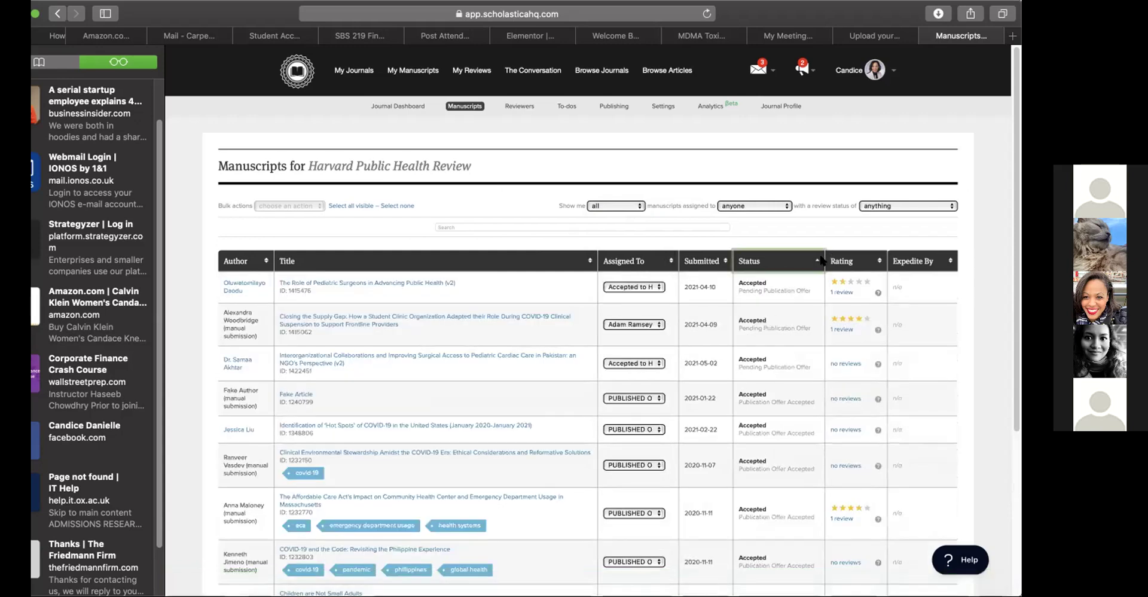
left_click(820, 261)
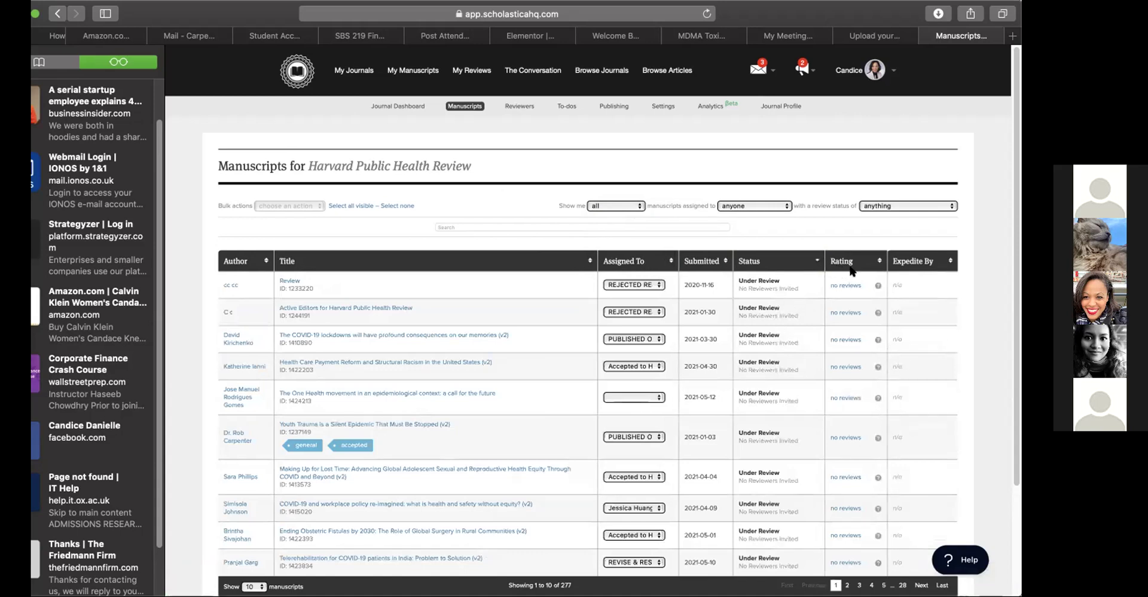
scroll(849, 272, "down", 5)
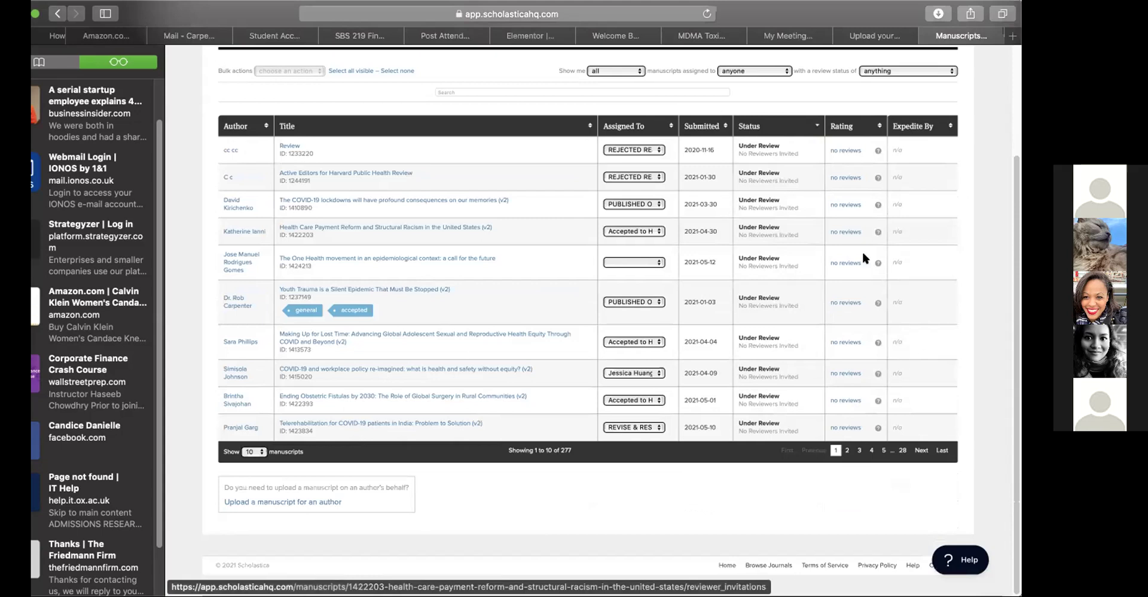
left_click(860, 449)
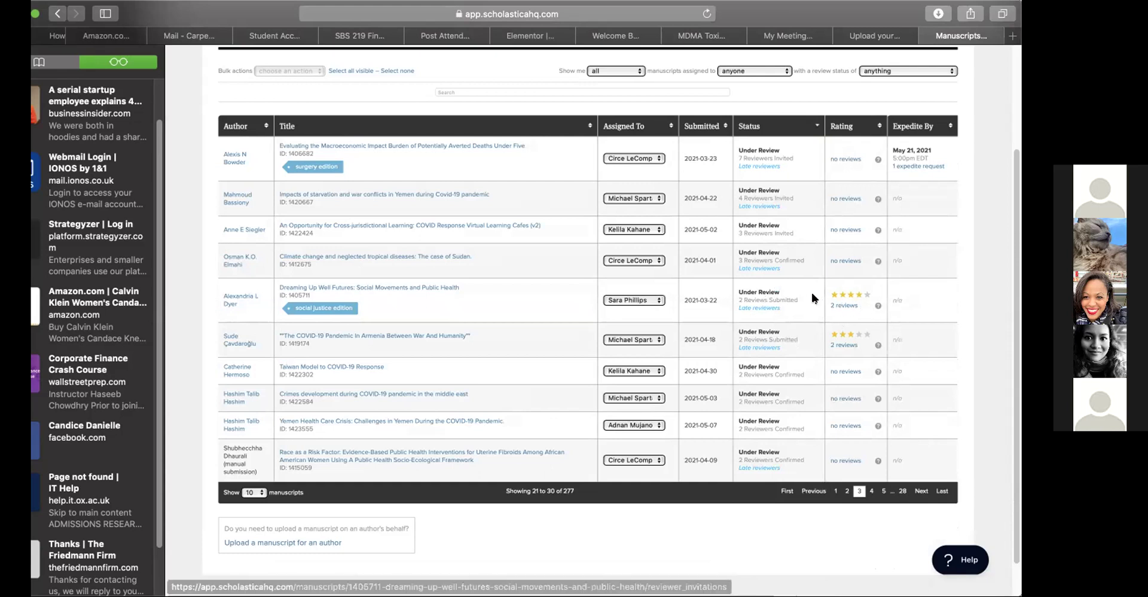
scroll(813, 379, "up", 2)
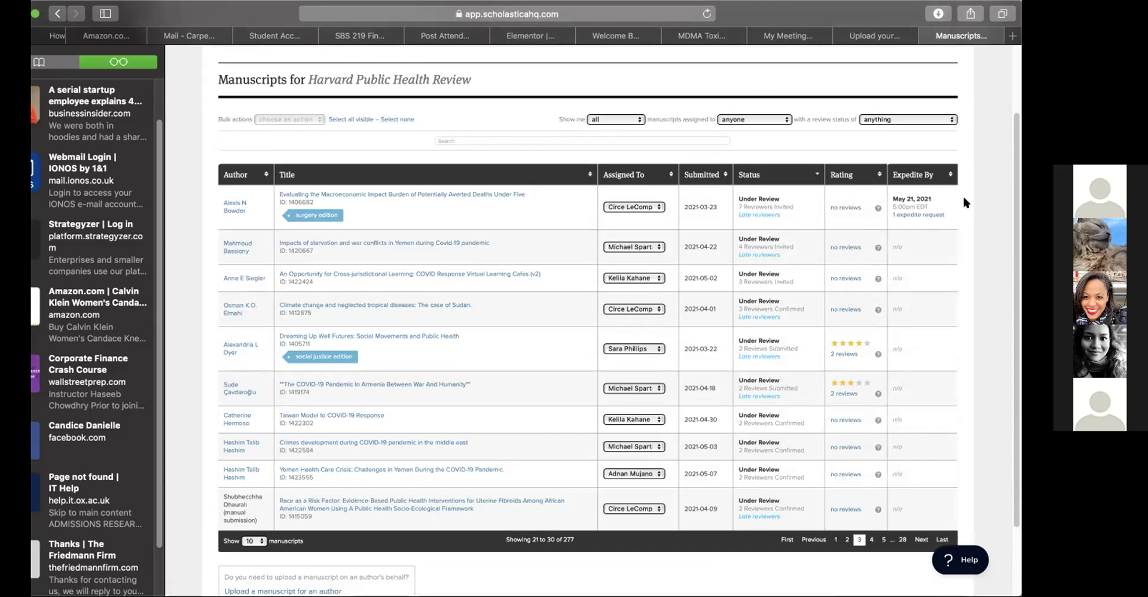
scroll(789, 386, "up", 1)
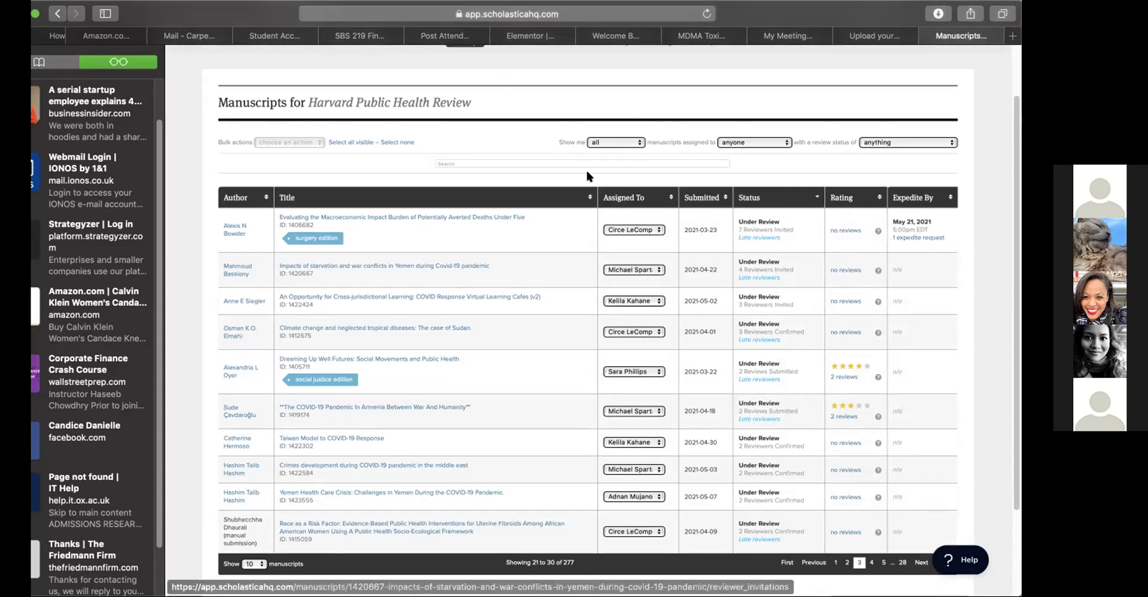
Filter the list to under review, accepted, then inactive manuscripts, and finally back to all
left_click(634, 147)
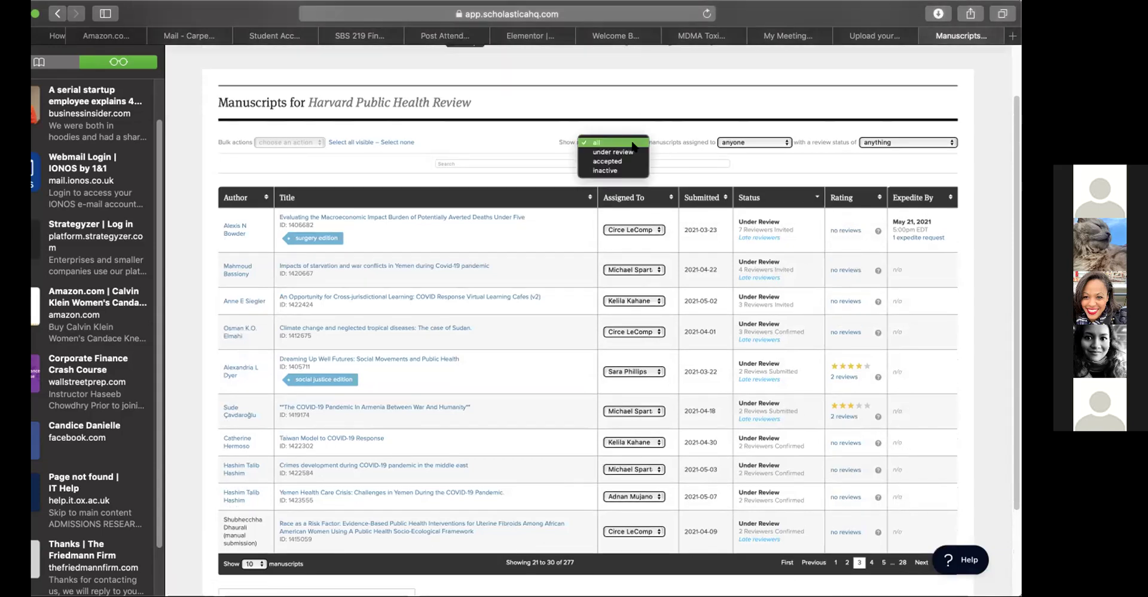
left_click(613, 153)
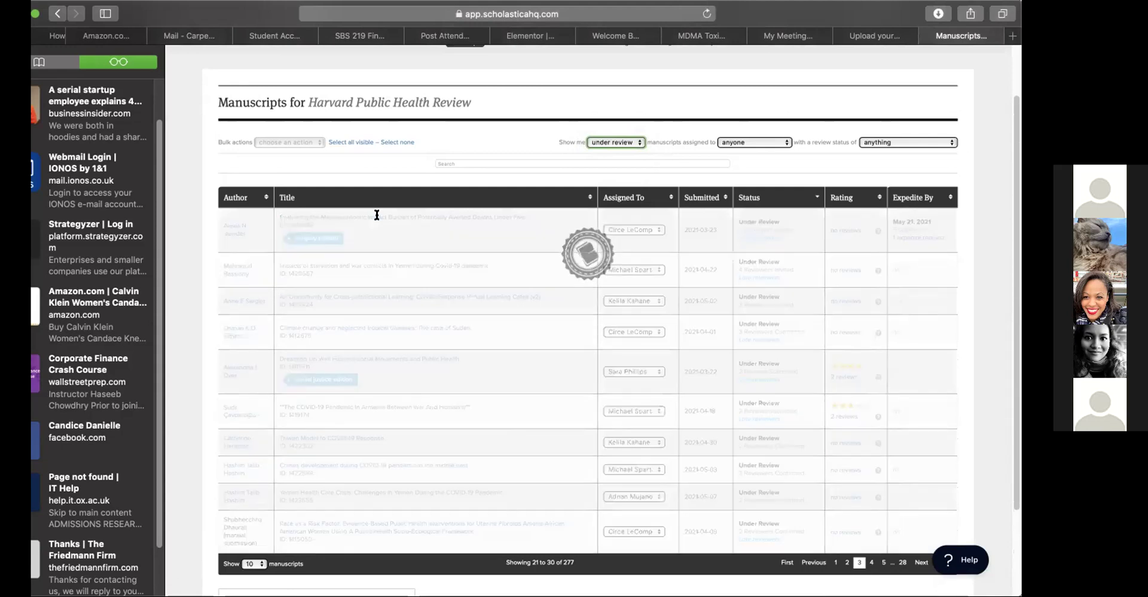
left_click(613, 142)
key("Return")
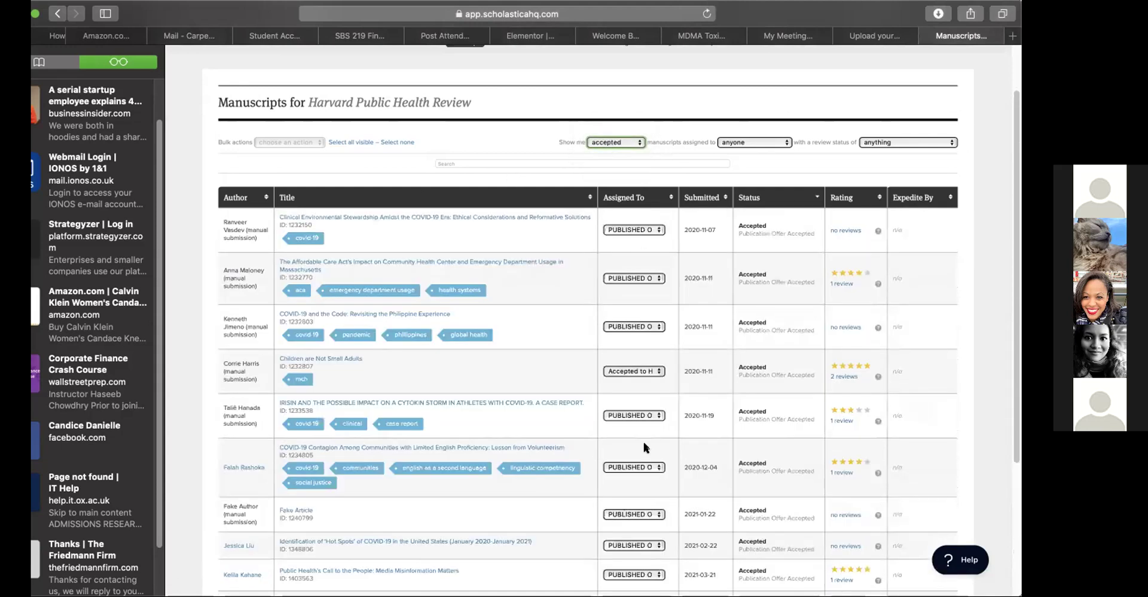
left_click(613, 143)
key("Down")
key("Return")
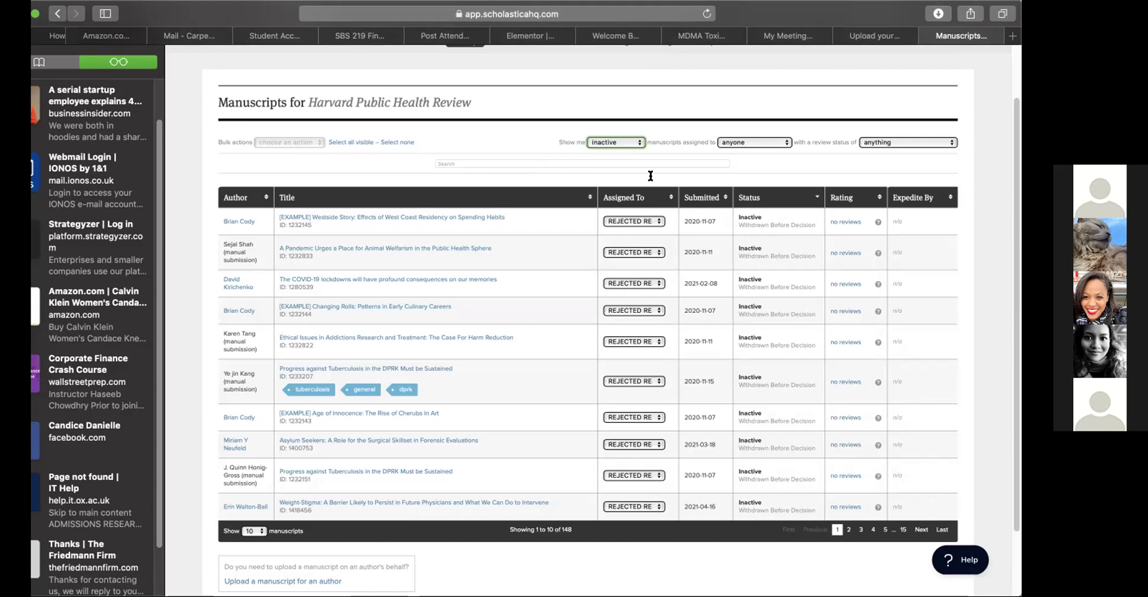
left_click(627, 142)
left_click(648, 114)
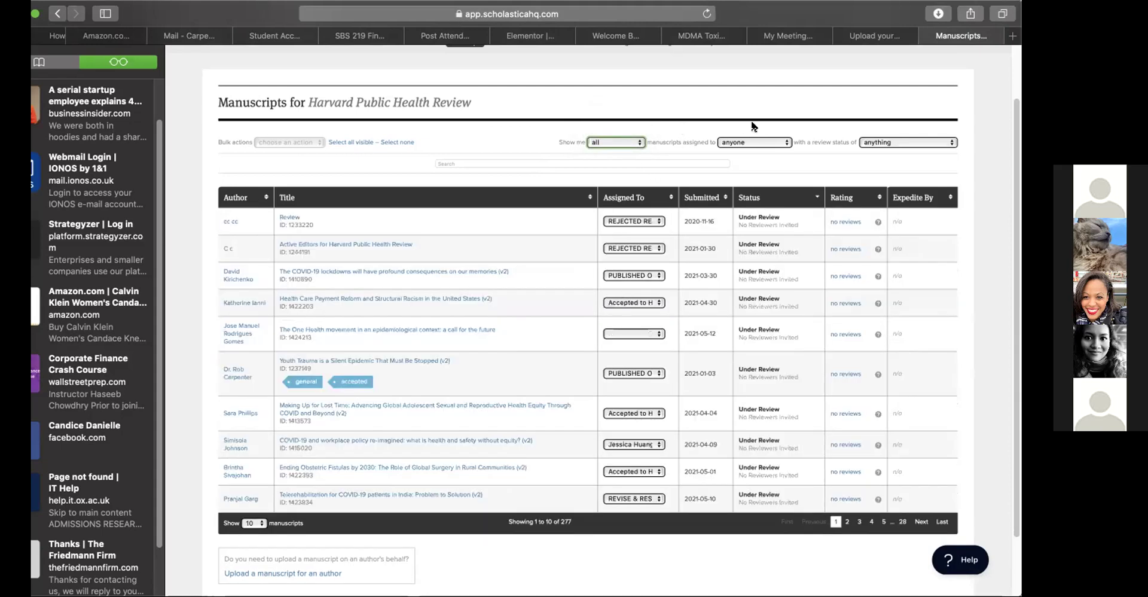
Filter manuscripts by one assigned editor, then reset the assignee filter to anyone
left_click(769, 142)
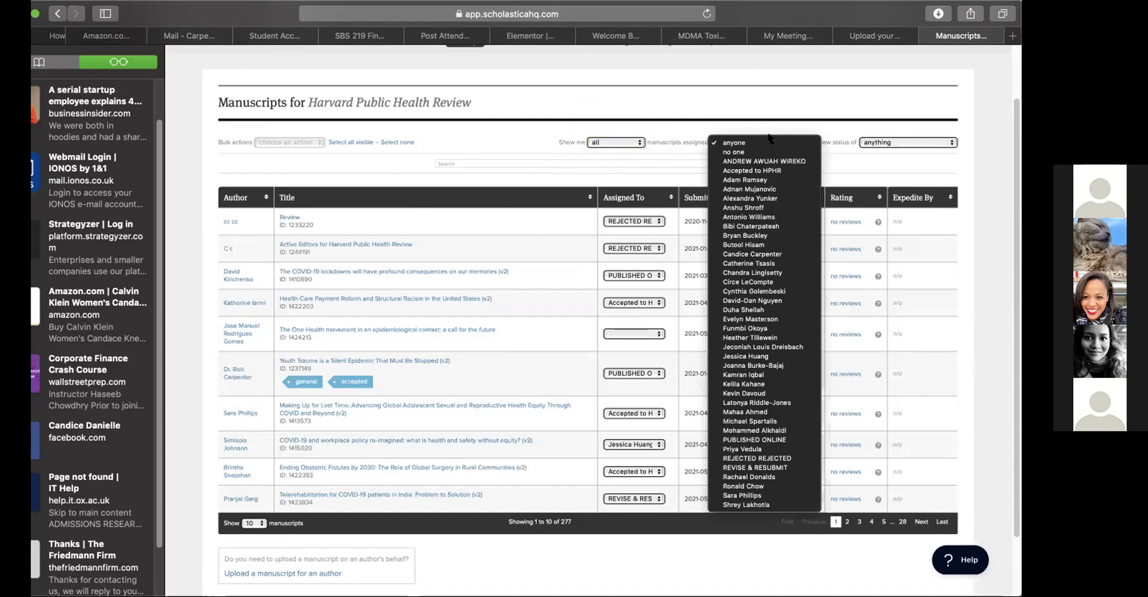
left_click(775, 255)
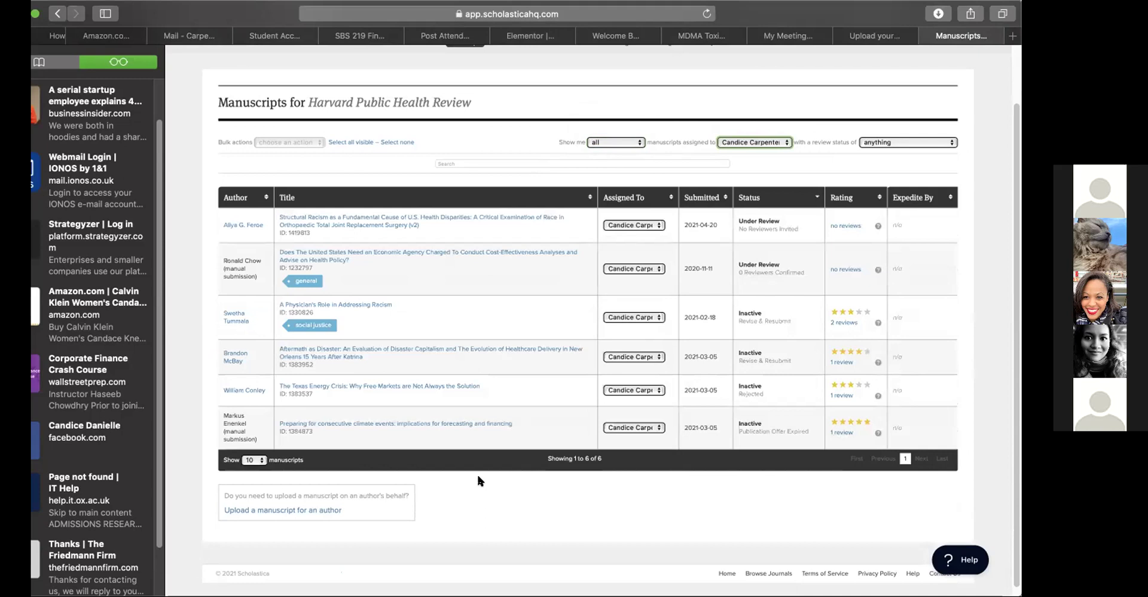
left_click(760, 143)
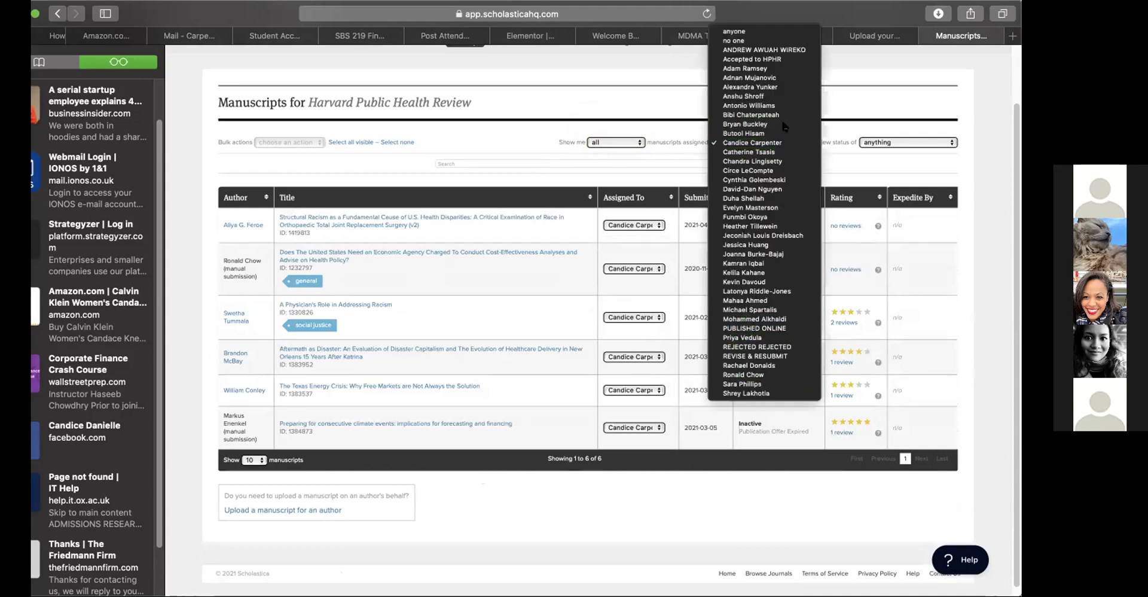
left_click(801, 31)
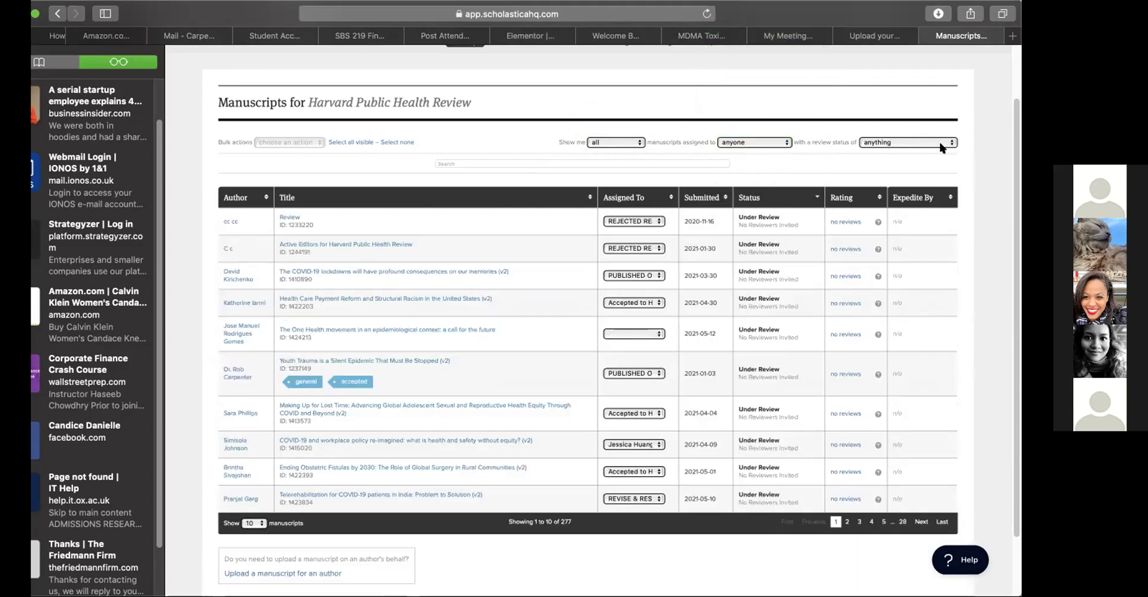
Filter to manuscripts with 1 review submitted and open Partnering for Human Trafficking Prevention
left_click(941, 144)
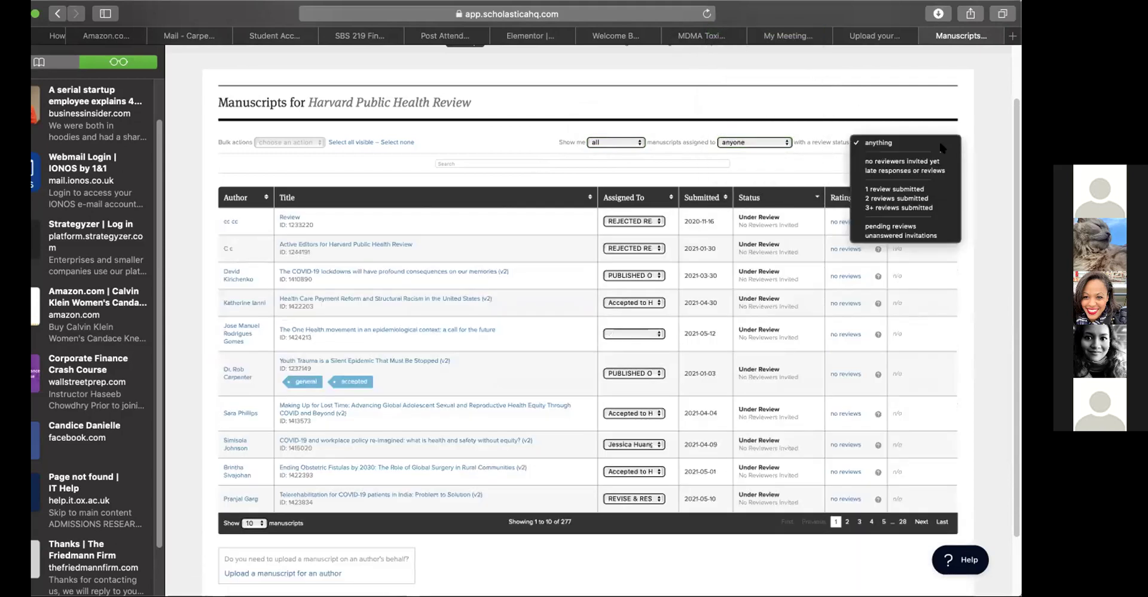
left_click(952, 190)
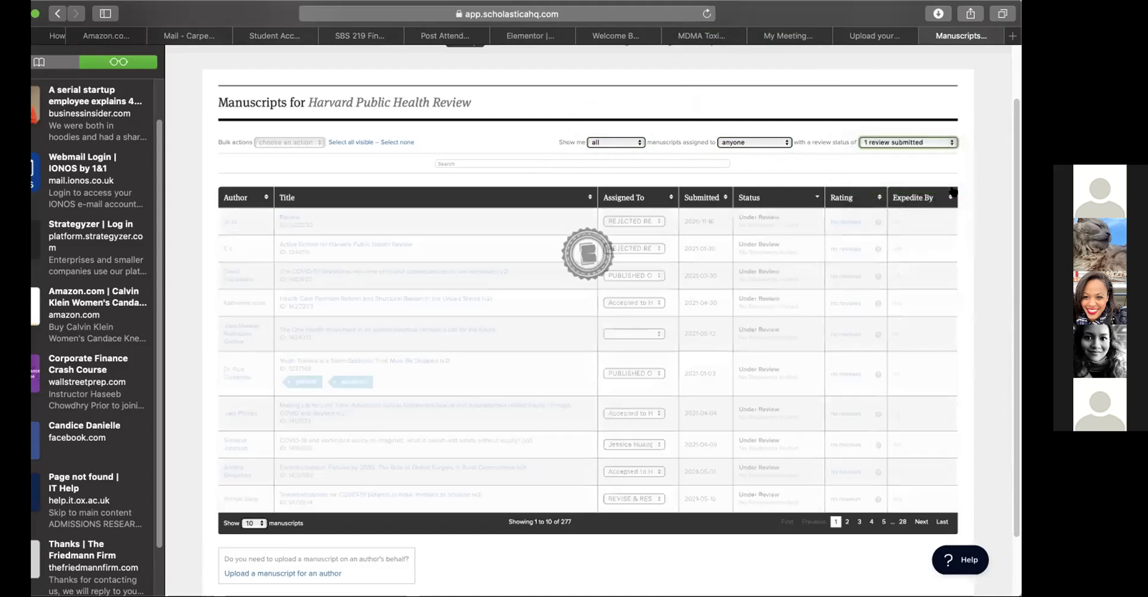
left_click(944, 143)
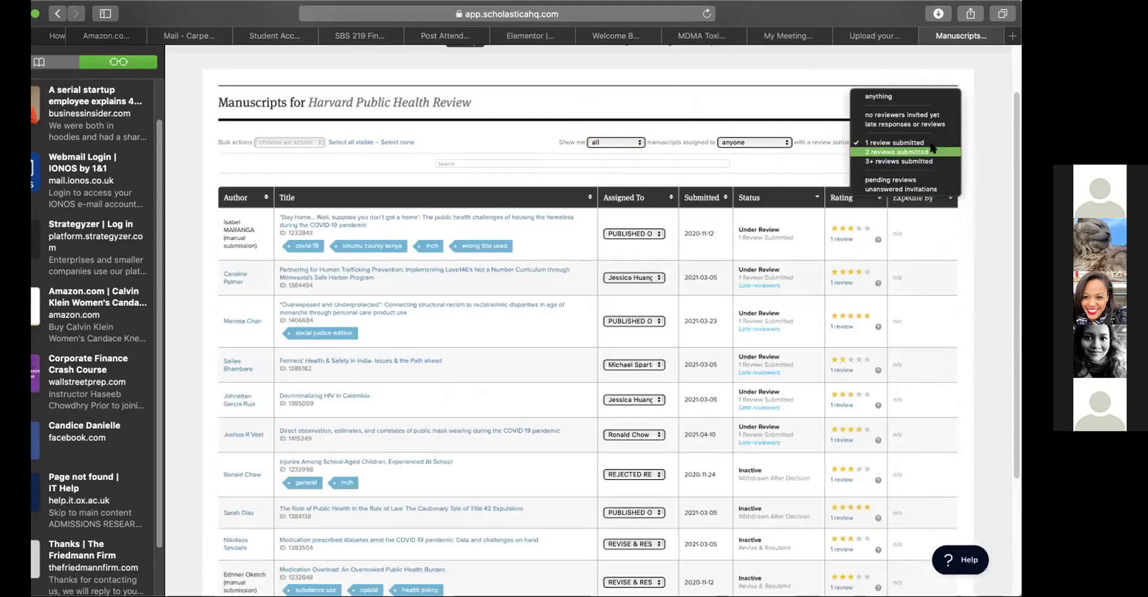
left_click(971, 134)
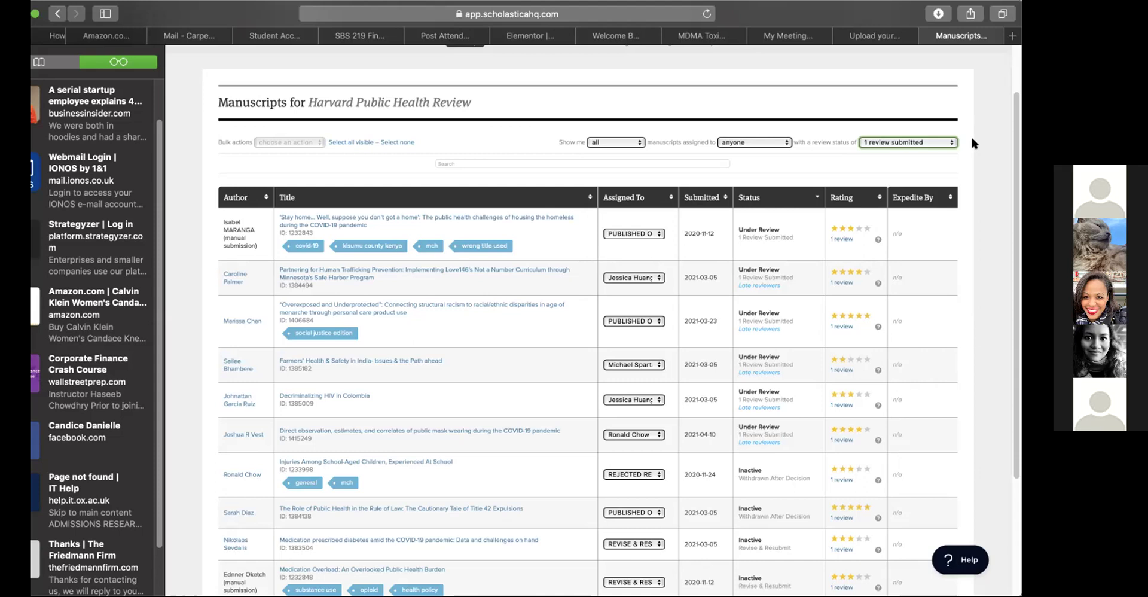
scroll(972, 142, "up", 2)
left_click(336, 336)
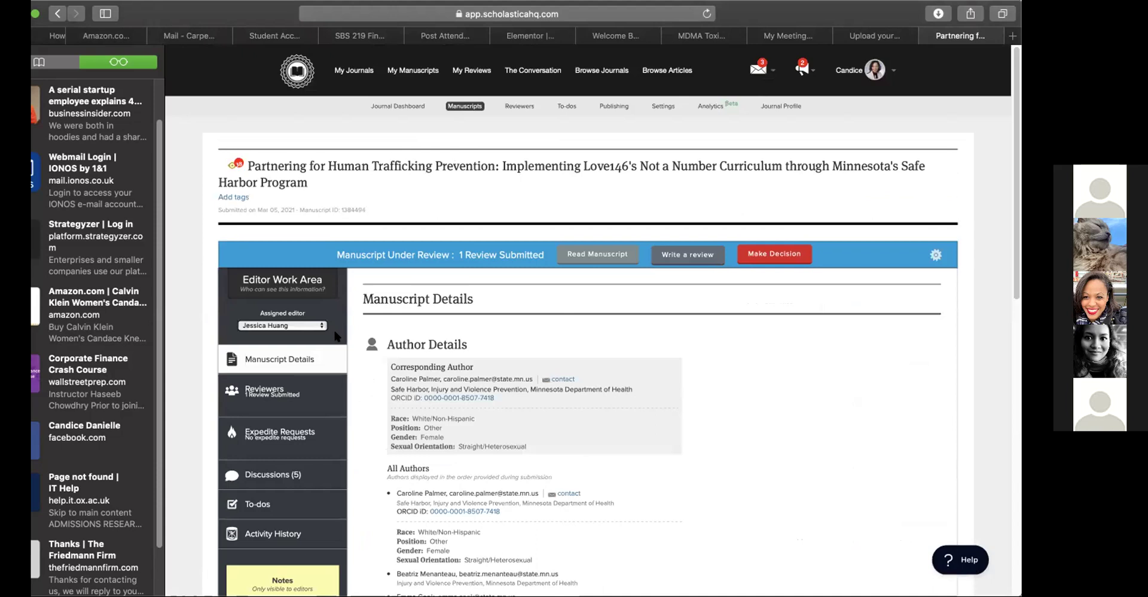
Scroll through the manuscript's details and files, view its full-text PDF, and return
scroll(405, 322, "down", 2)
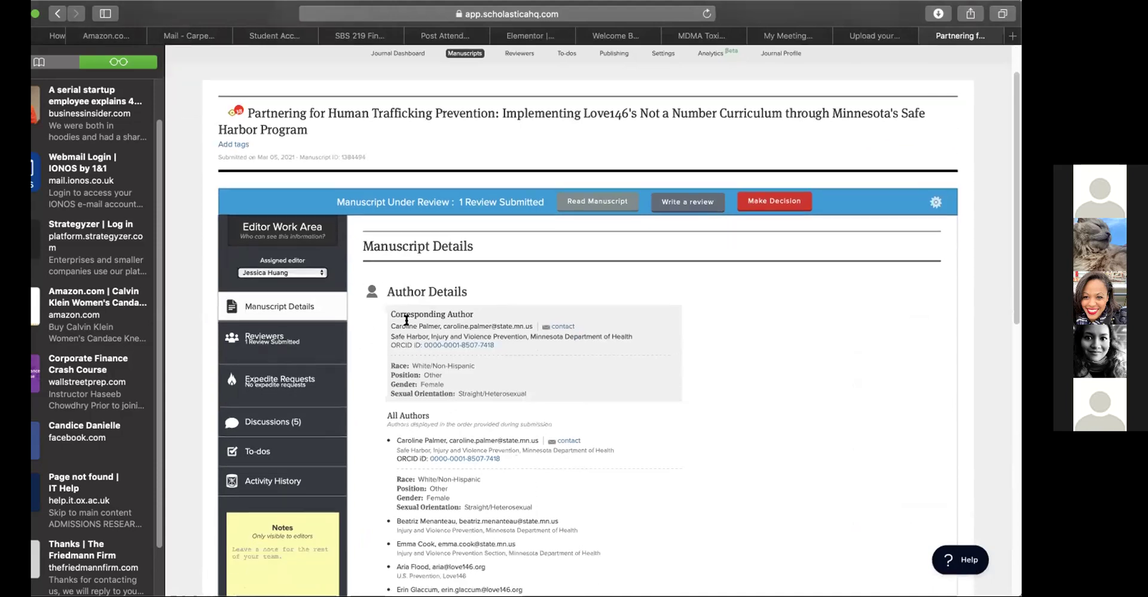
scroll(744, 323, "down", 3)
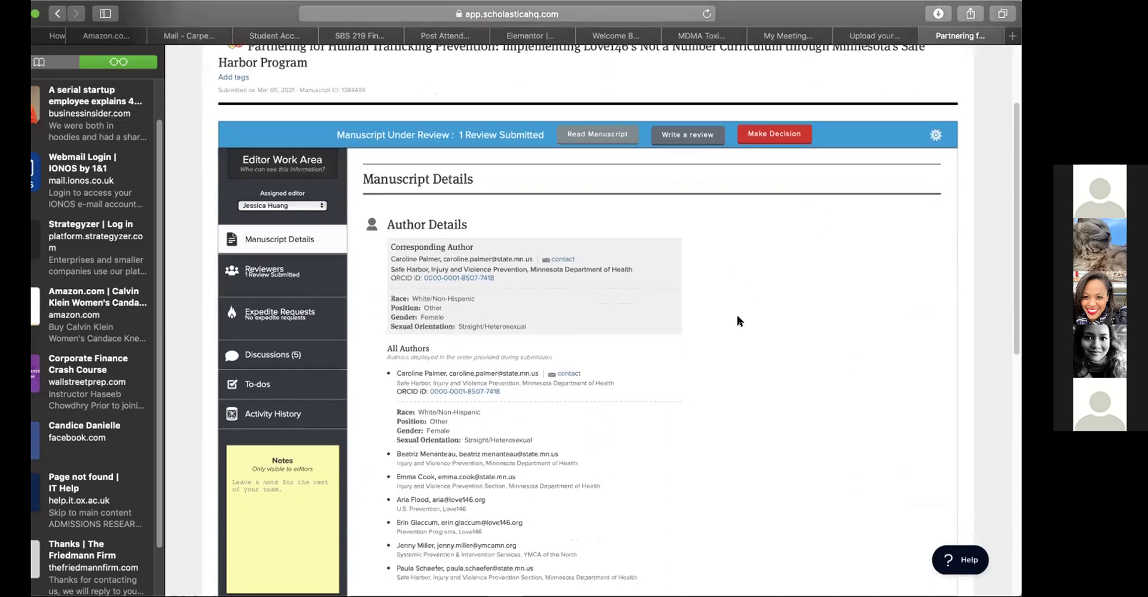
scroll(723, 334, "down", 2)
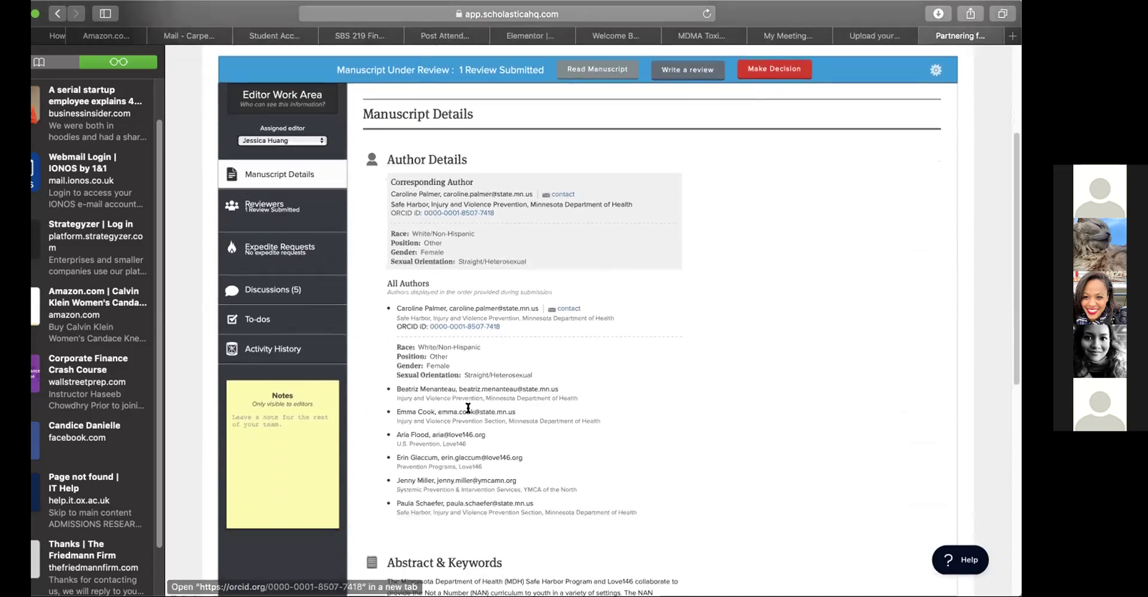
scroll(699, 398, "down", 10)
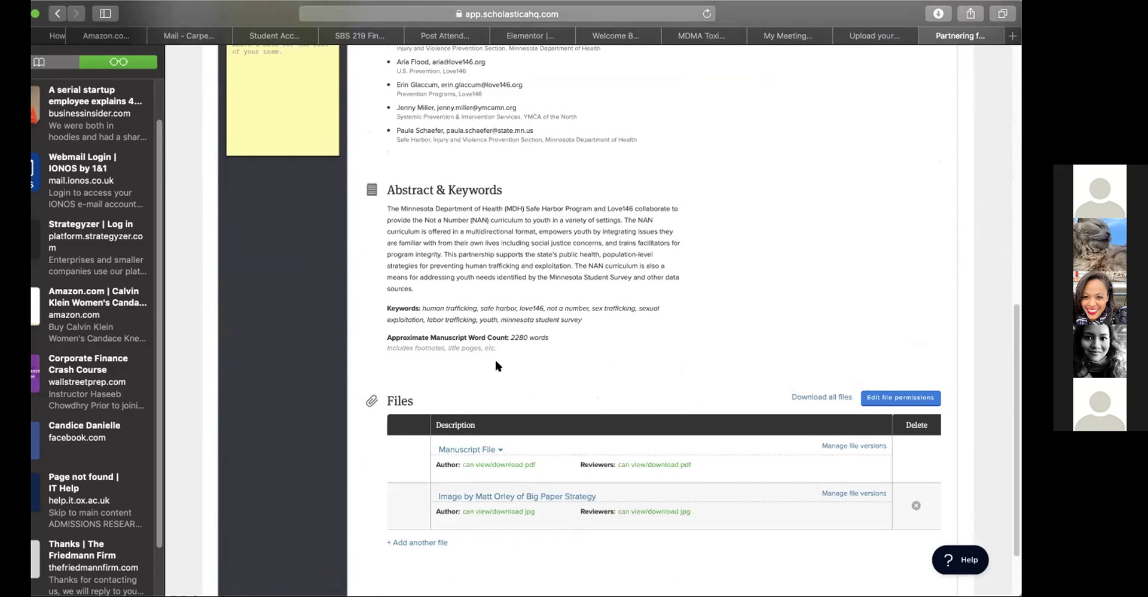
scroll(539, 380, "up", 3)
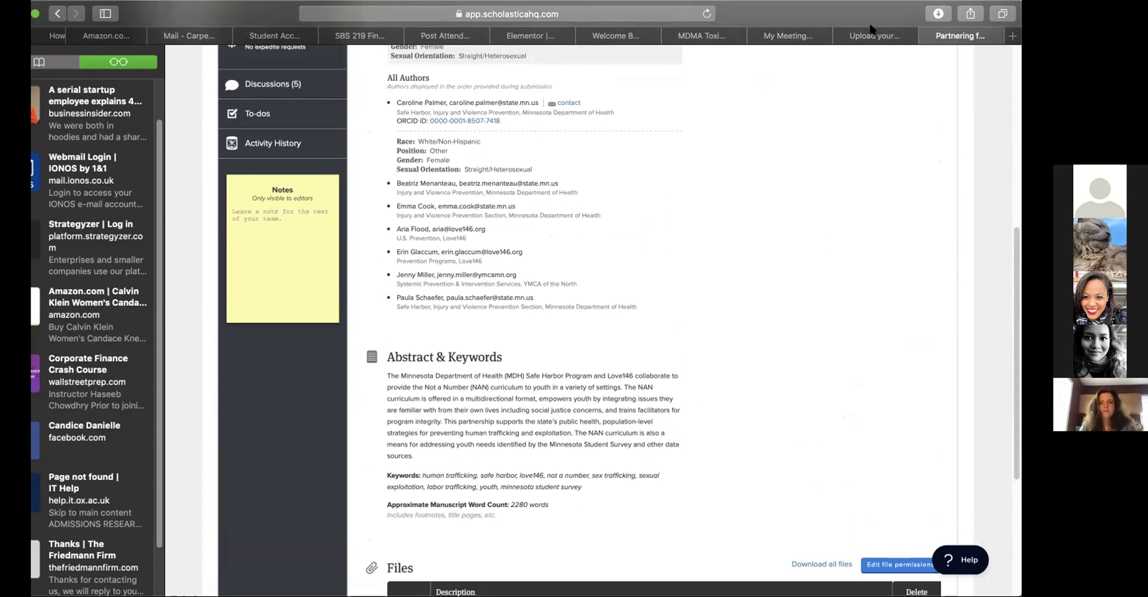
scroll(762, 202, "up", 6)
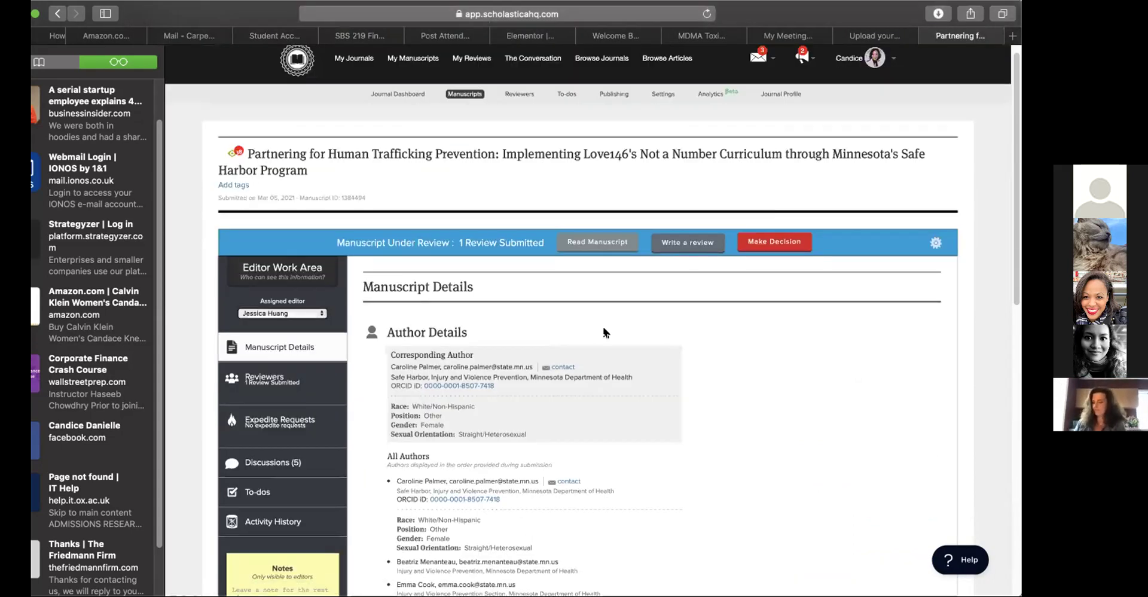
left_click(603, 249)
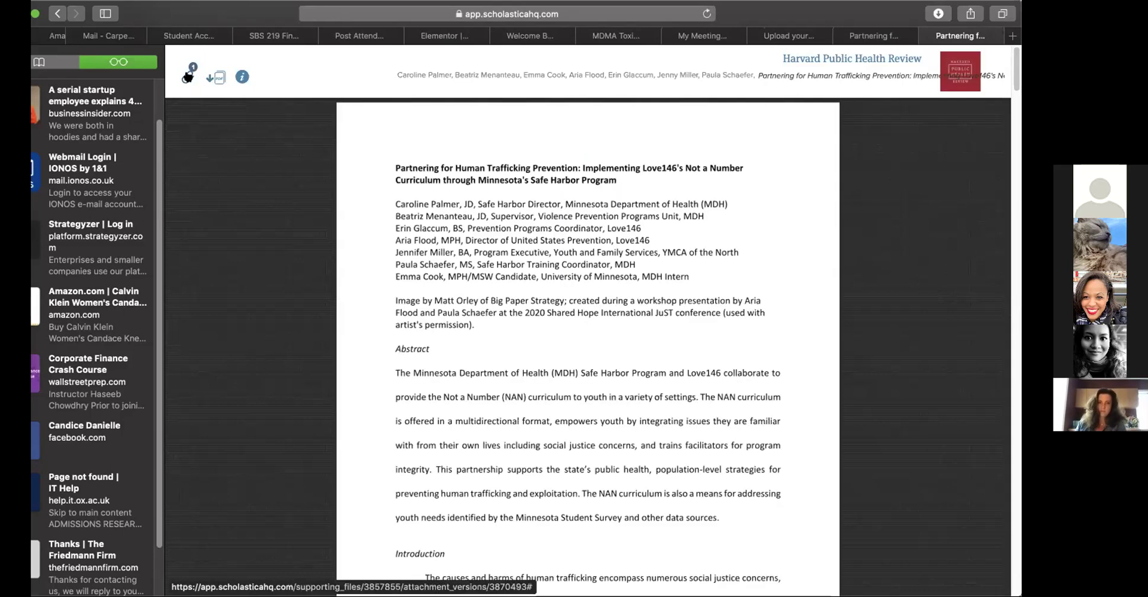
left_click(58, 13)
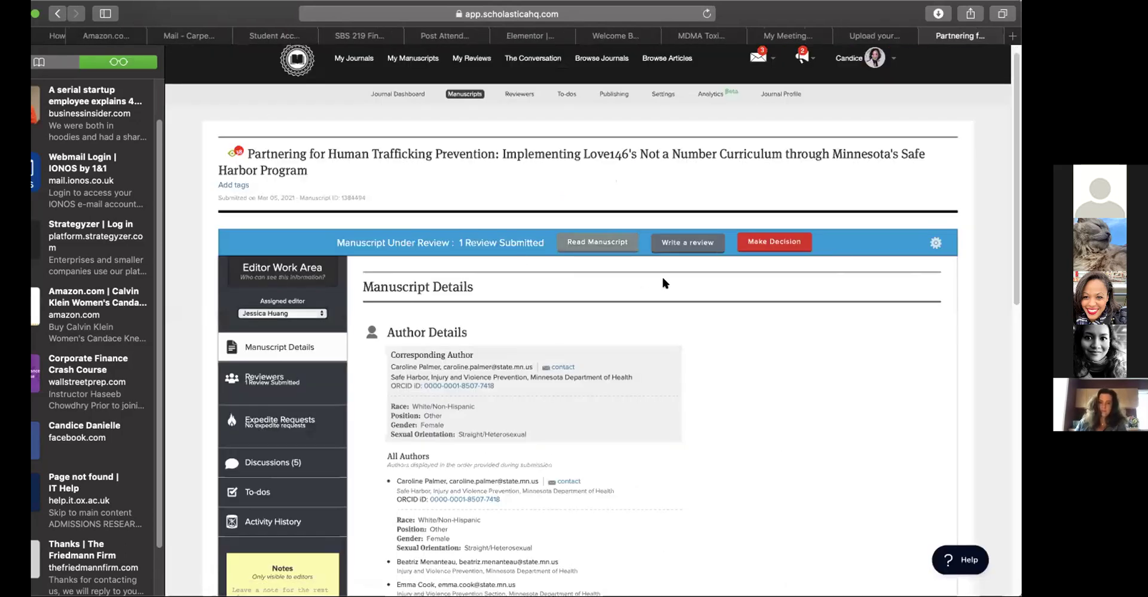
left_click(687, 242)
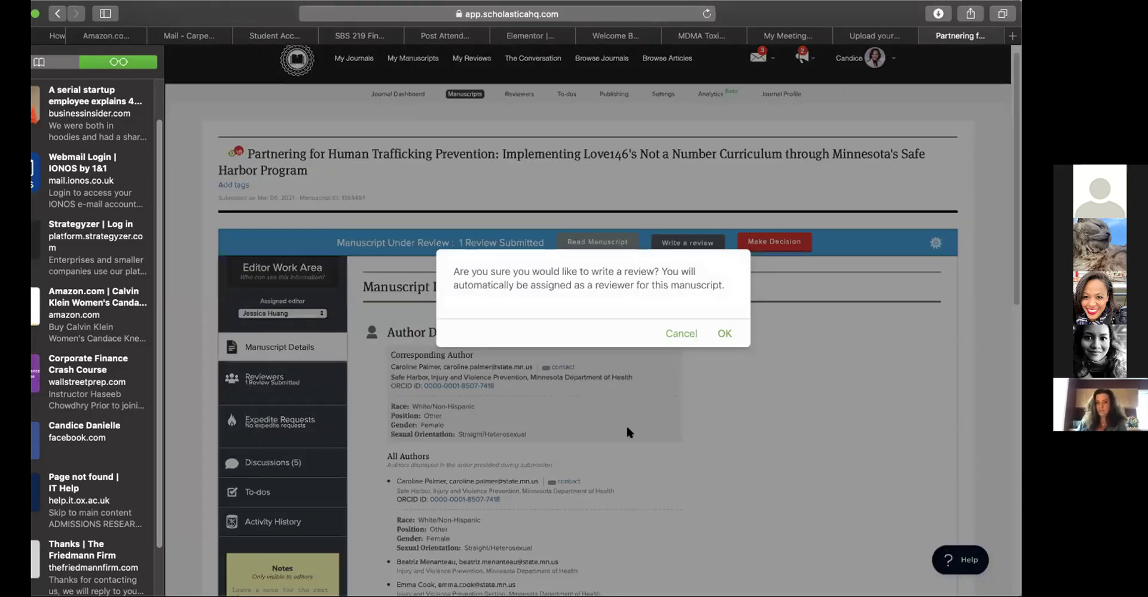
Accept becoming a reviewer and look over the recommendation choices without picking one
left_click(722, 335)
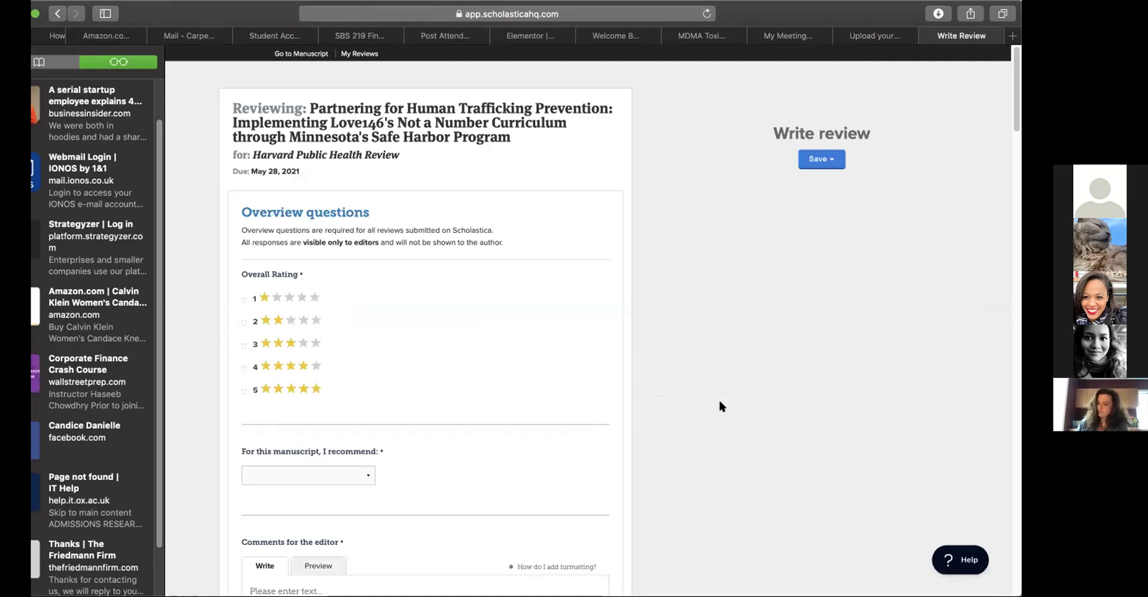
scroll(659, 395, "down", 1)
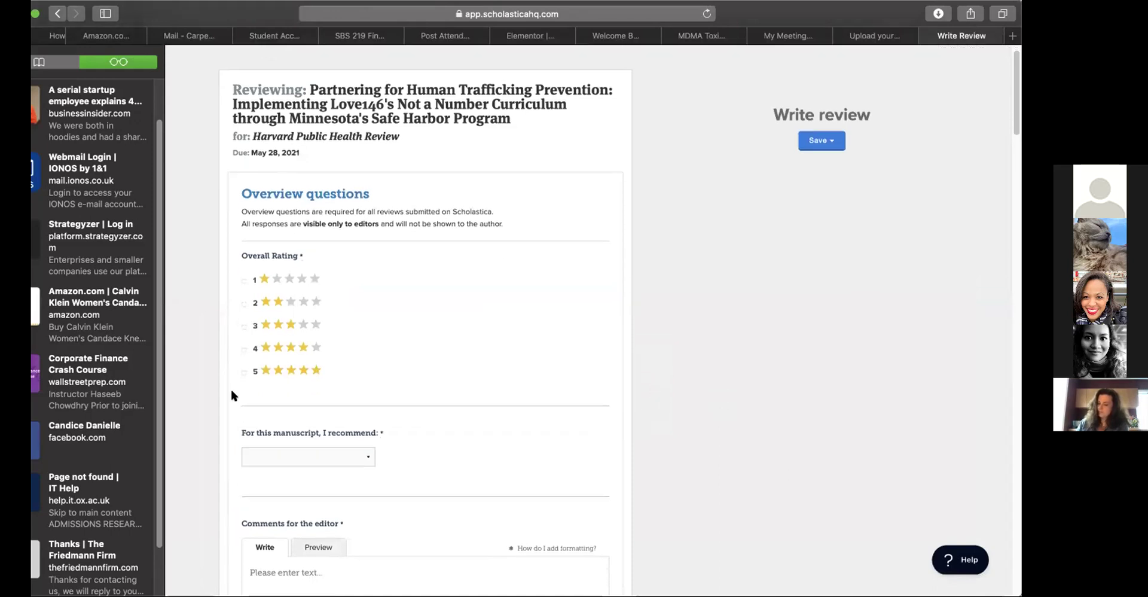
scroll(526, 413, "down", 5)
left_click(369, 311)
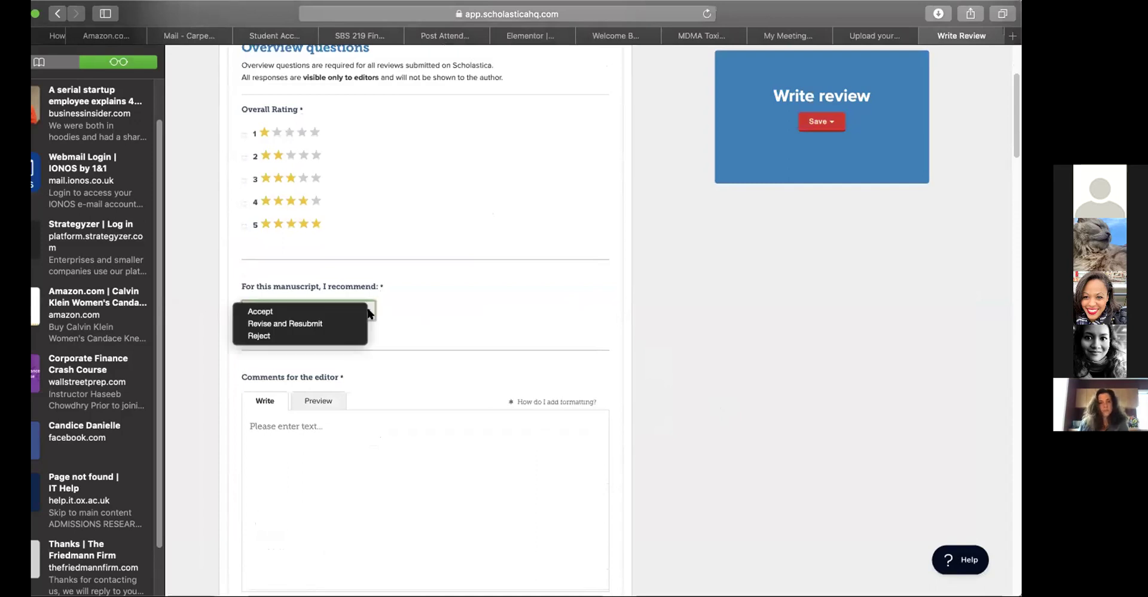
left_click(534, 301)
Start an editor comment, then erase the stray letter, leaving it empty
scroll(695, 412, "down", 2)
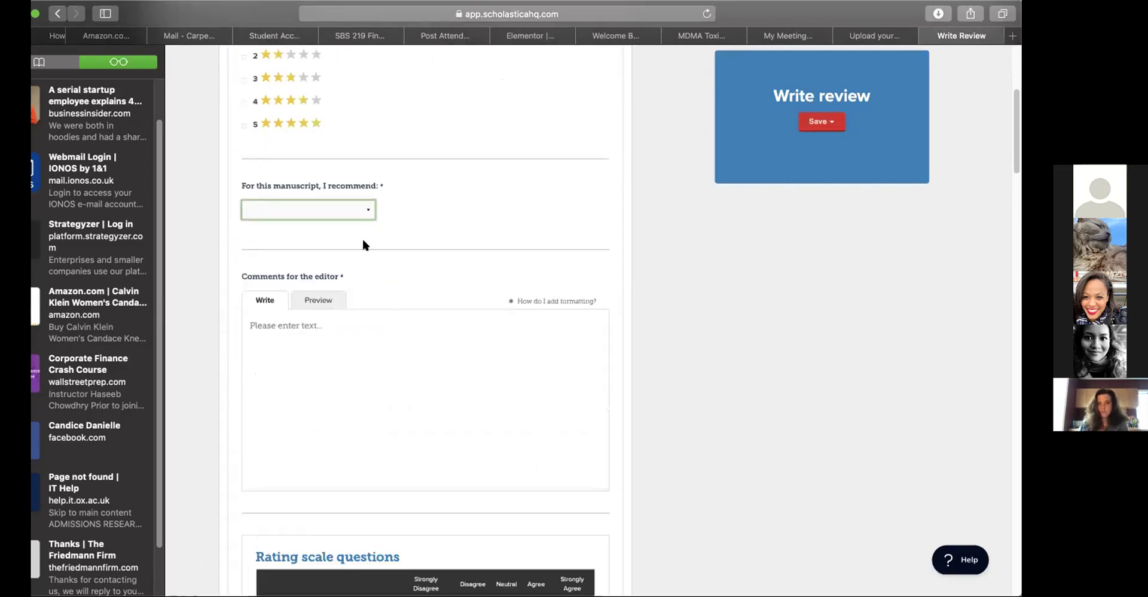
left_click(456, 361)
type("N")
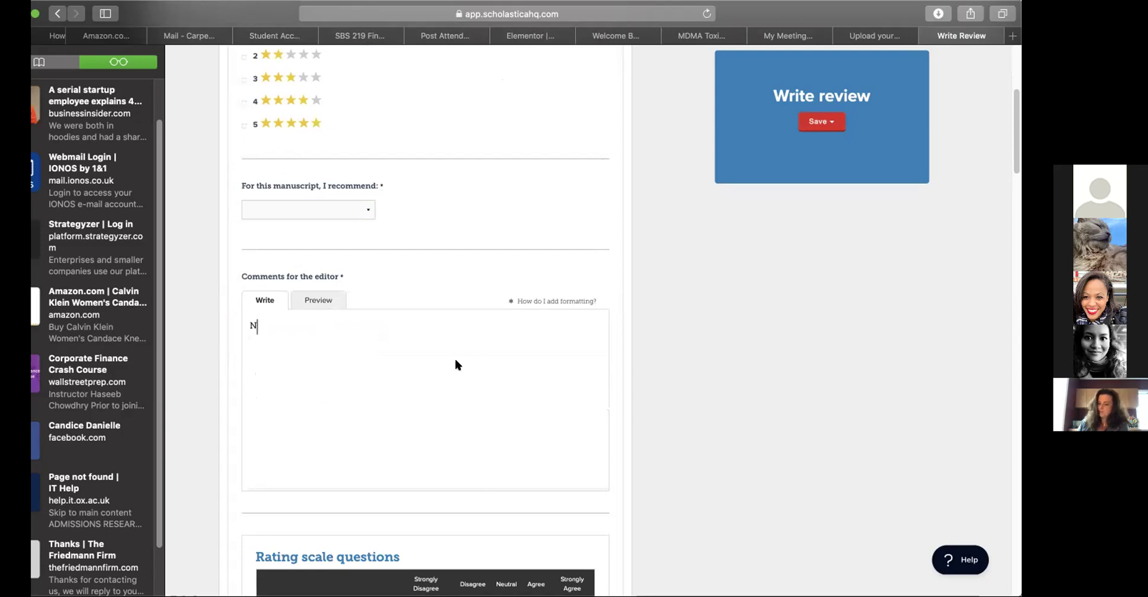
key("BackSpace")
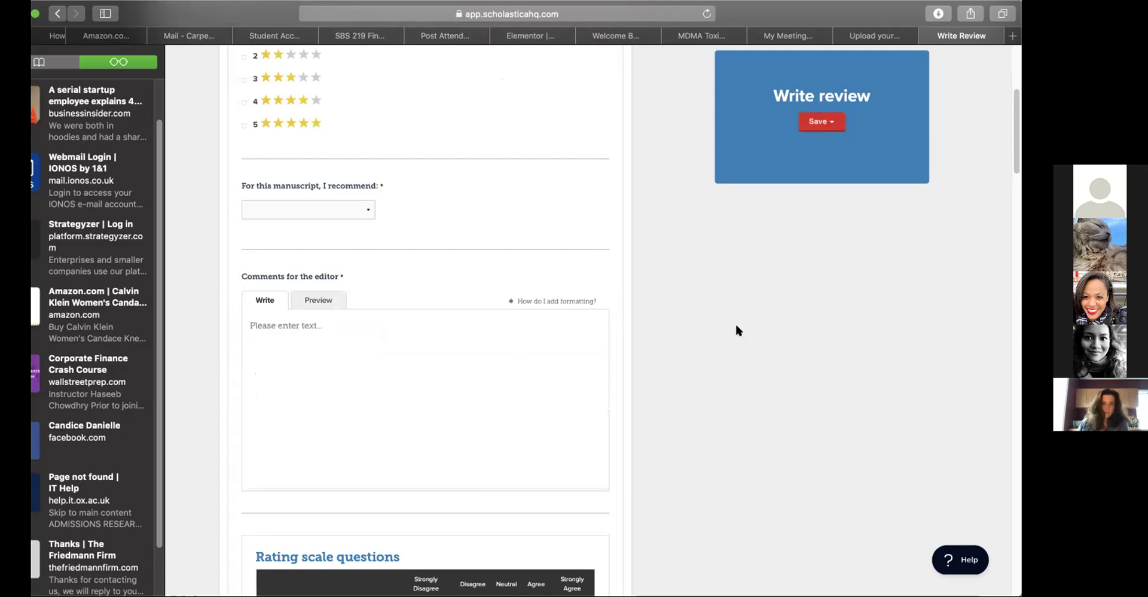
Scroll through the remaining review questions and back up to the title and Overview
scroll(736, 326, "down", 10)
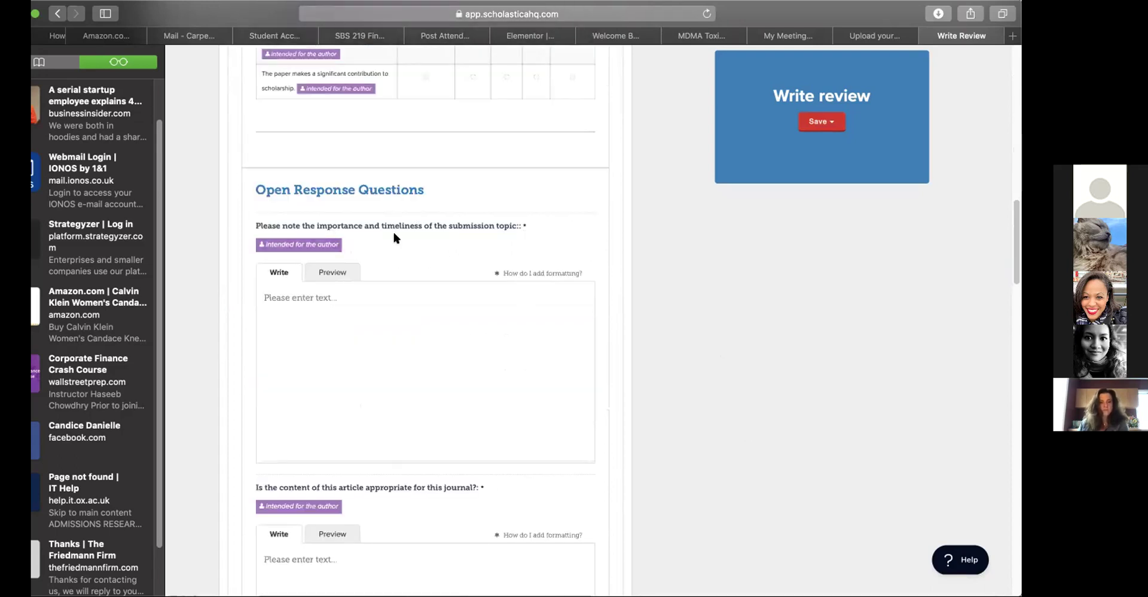
scroll(676, 377, "down", 1)
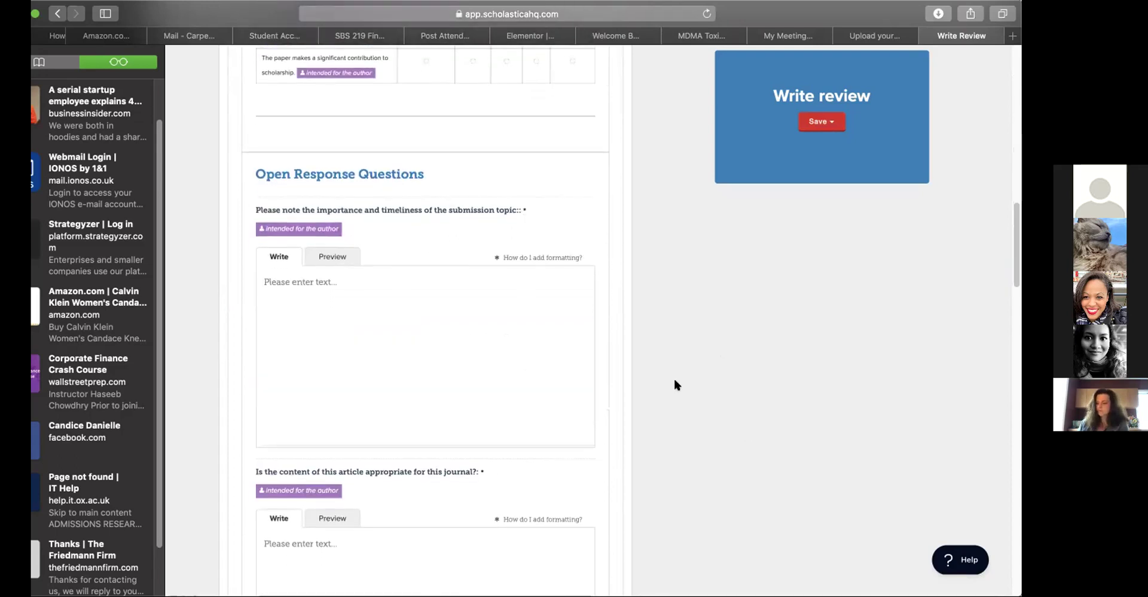
scroll(674, 375, "down", 1)
scroll(710, 400, "down", 3)
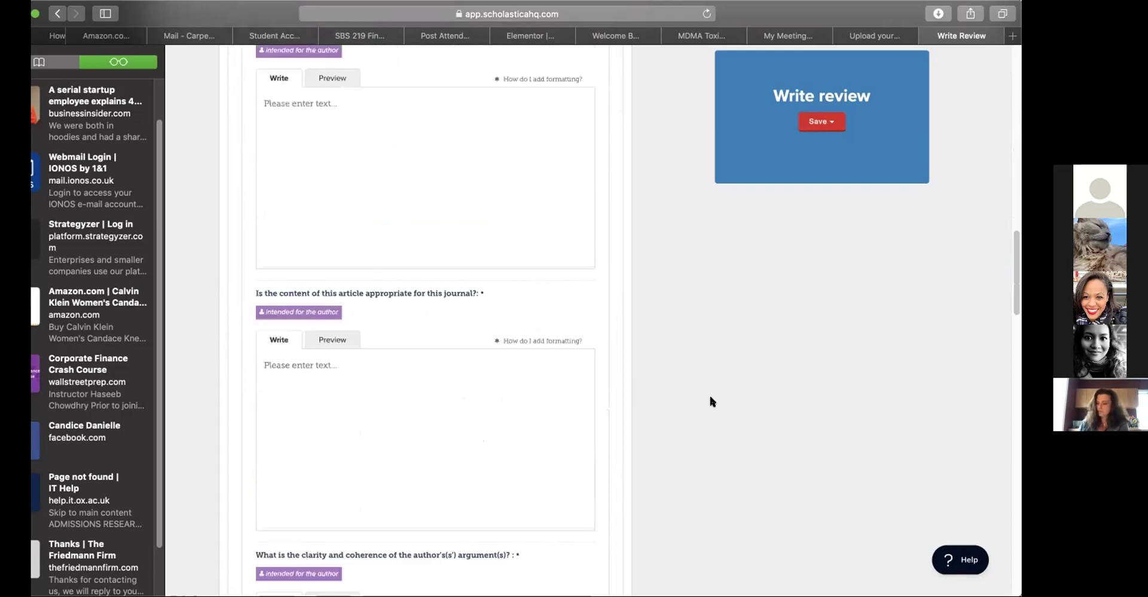
scroll(674, 442, "down", 4)
scroll(674, 446, "down", 4)
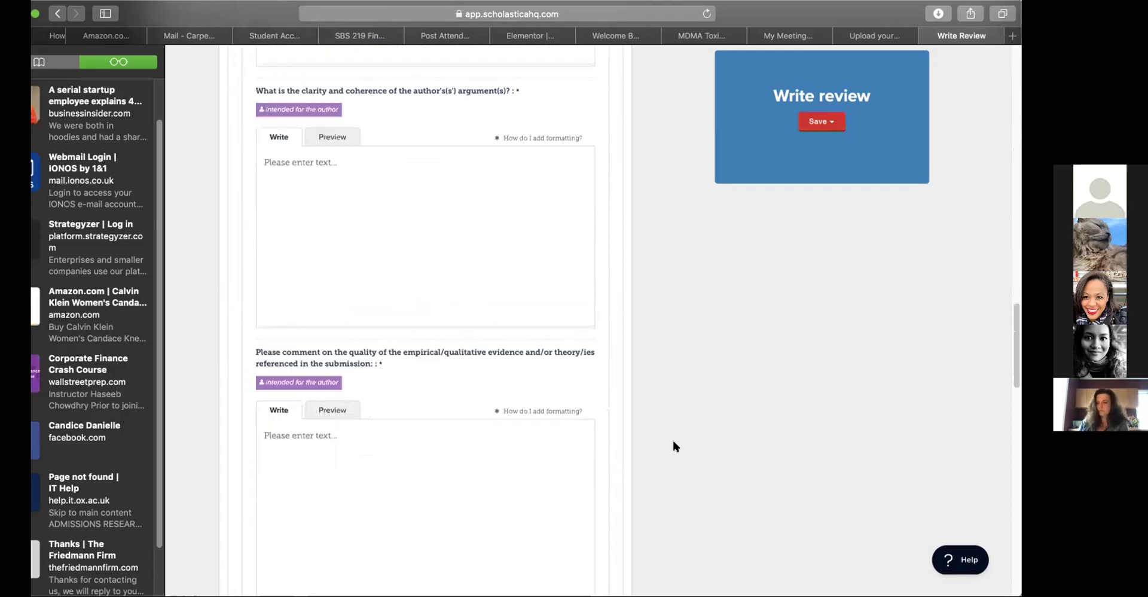
scroll(674, 443, "down", 4)
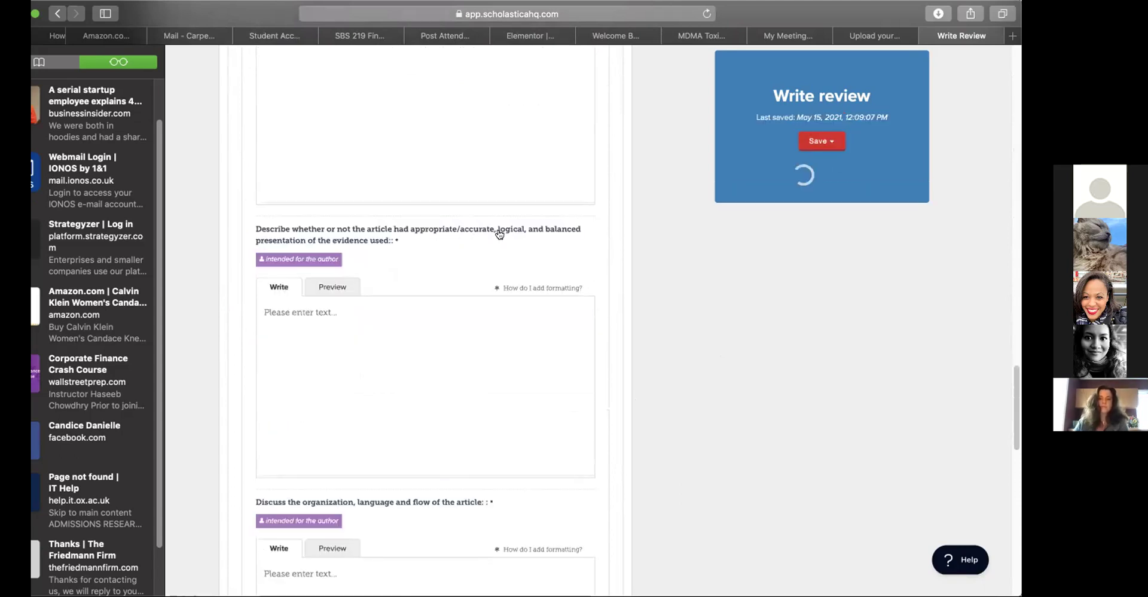
scroll(673, 380, "down", 7)
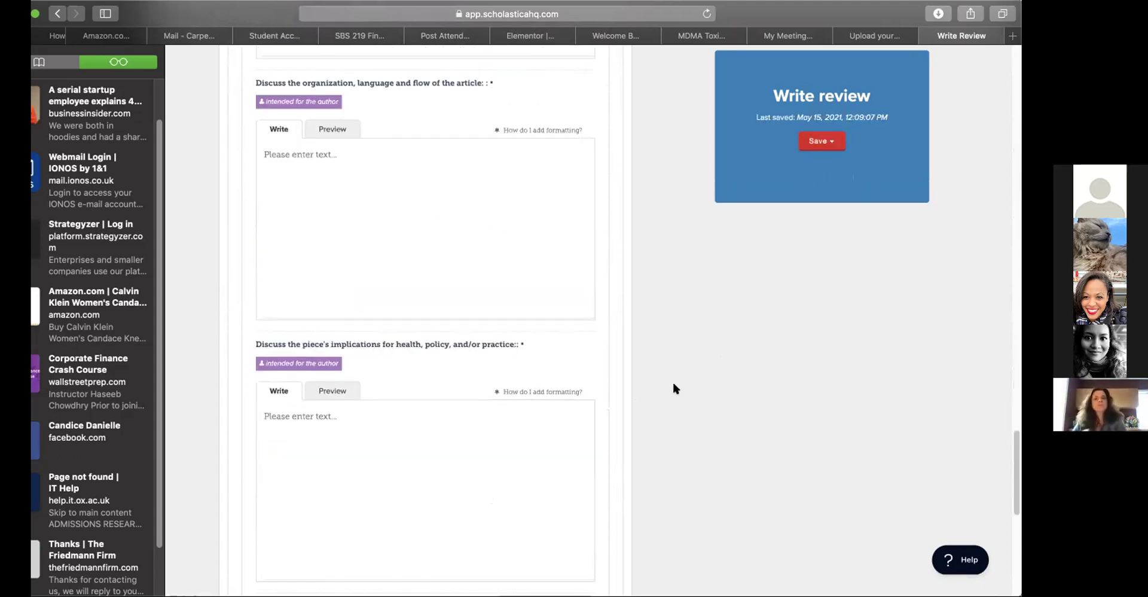
scroll(461, 341, "down", 1)
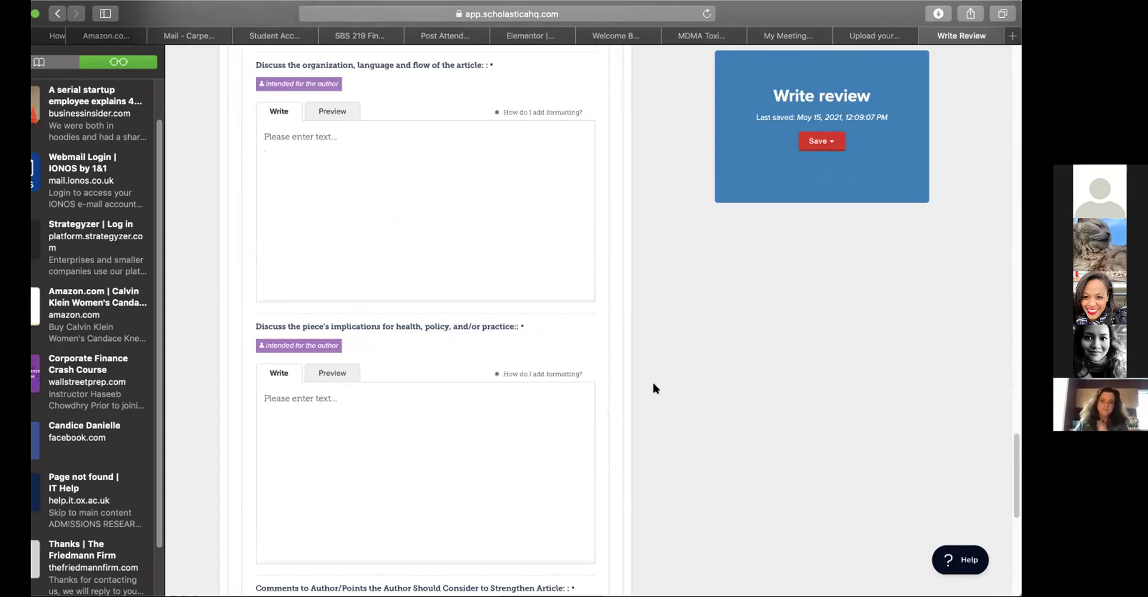
scroll(654, 388, "down", 8)
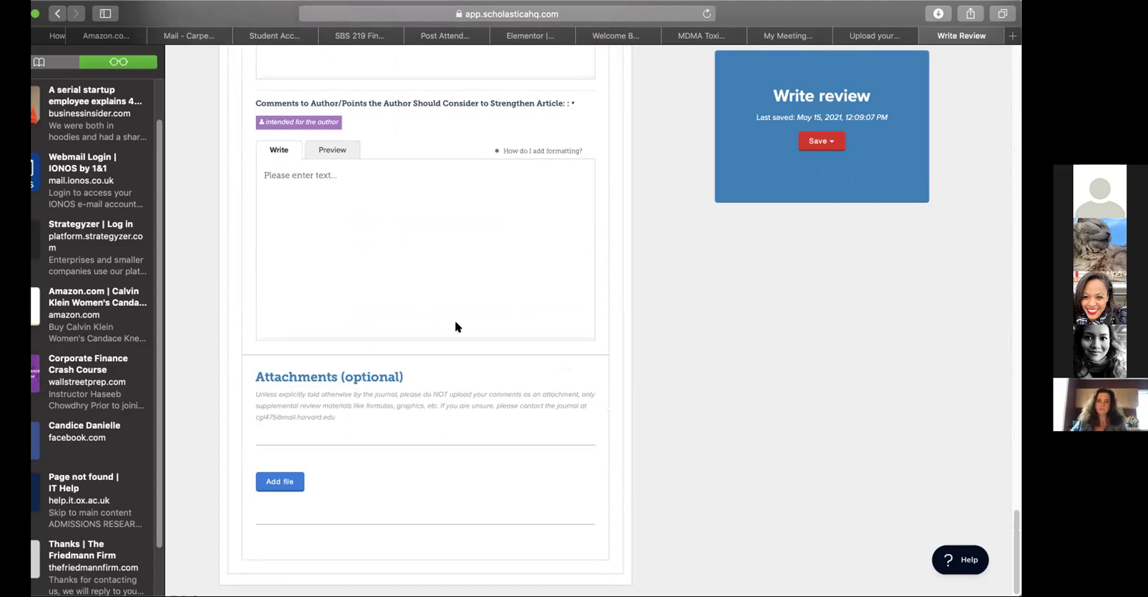
scroll(446, 314, "up", 5)
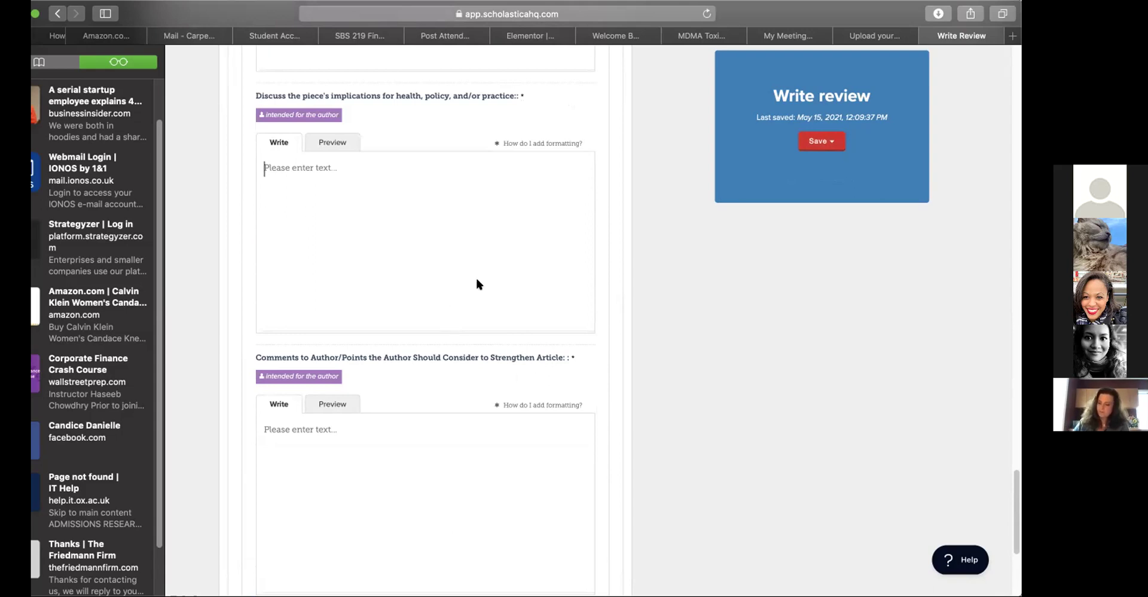
scroll(634, 358, "up", 20)
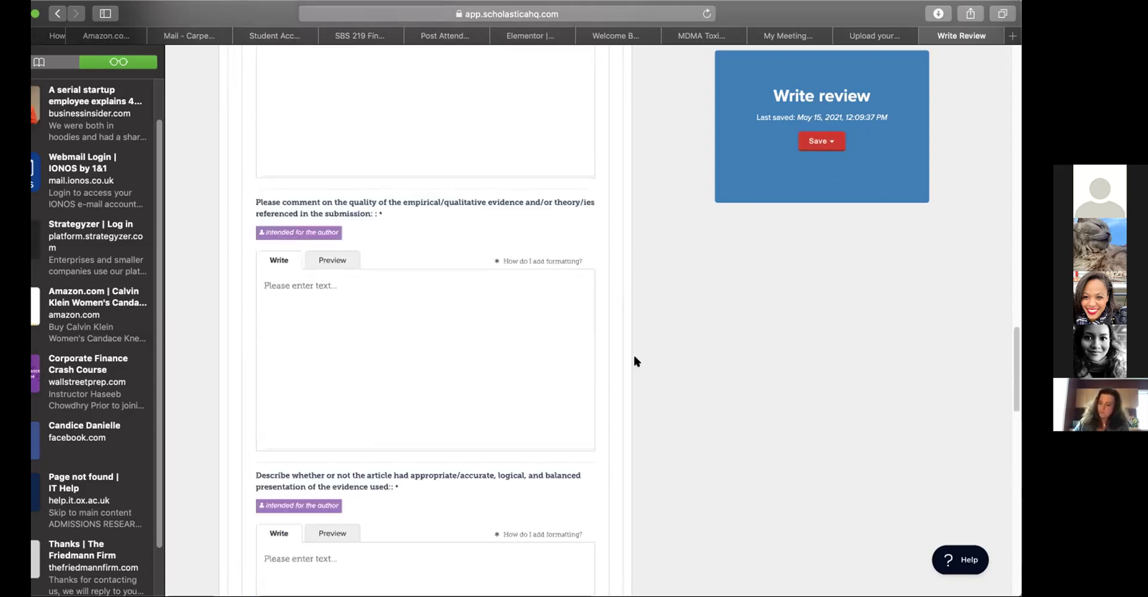
scroll(635, 361, "up", 15)
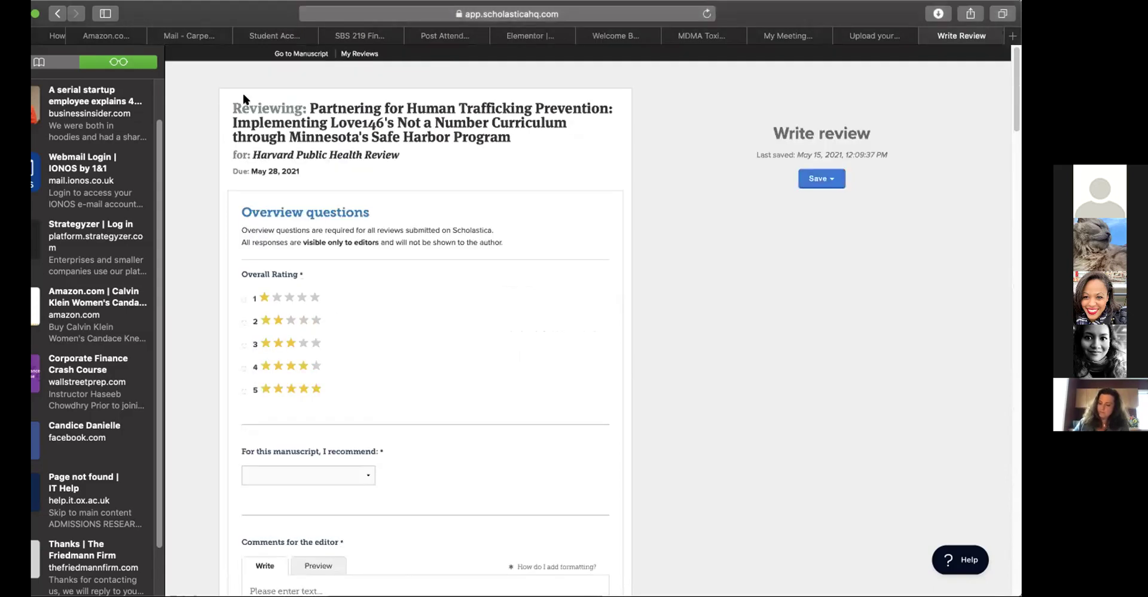
left_click(291, 54)
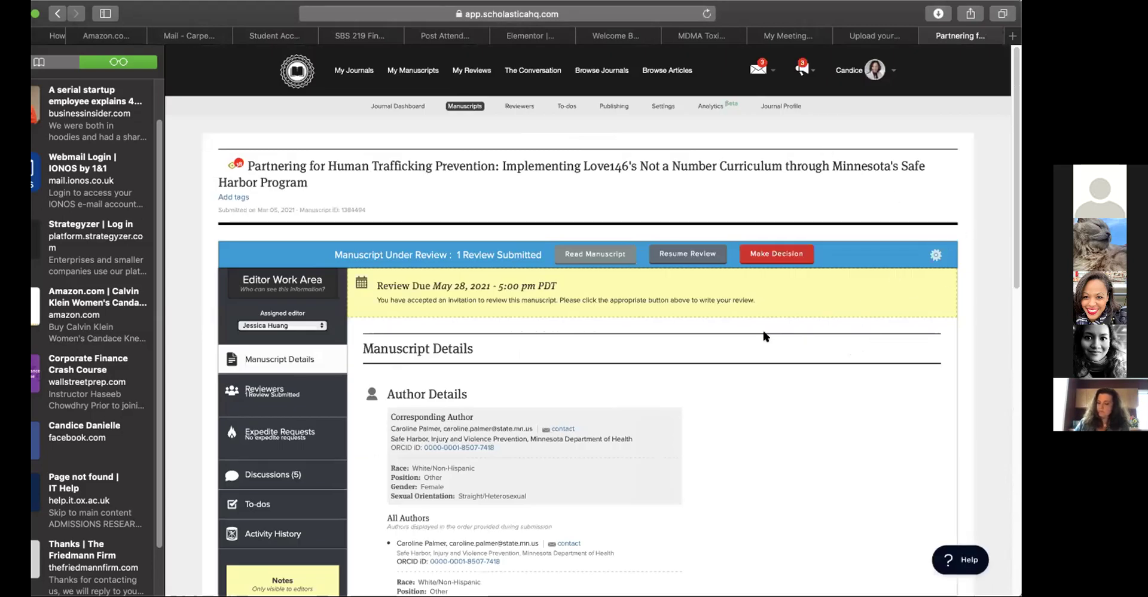
Show the manuscript's invited reviewers and check the accepted, unsubmitted reviewer's actions list
scroll(705, 332, "down", 2)
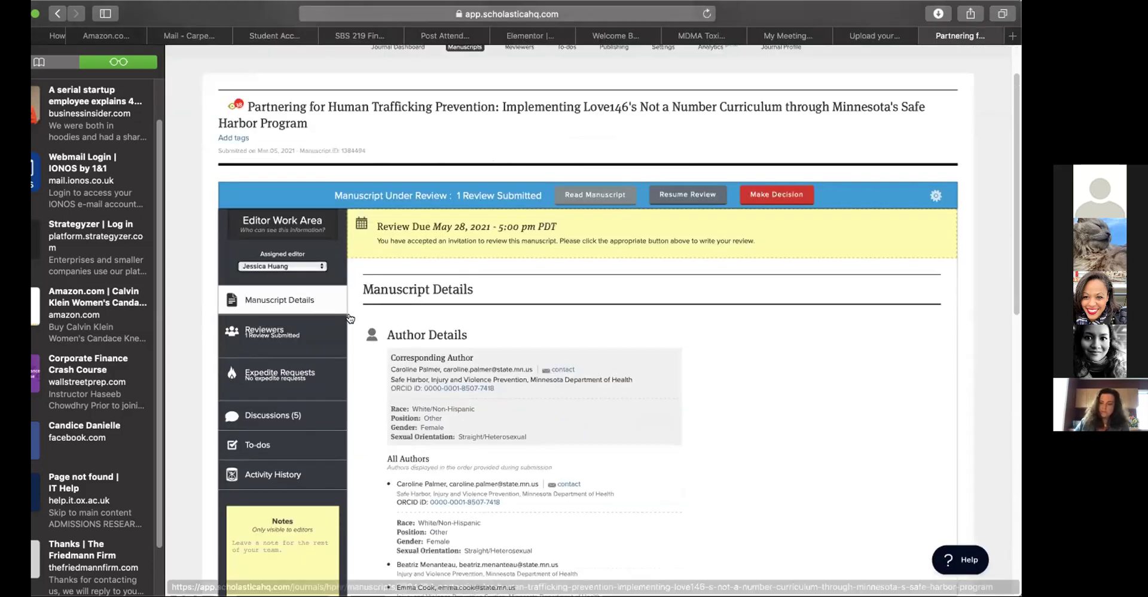
left_click(263, 342)
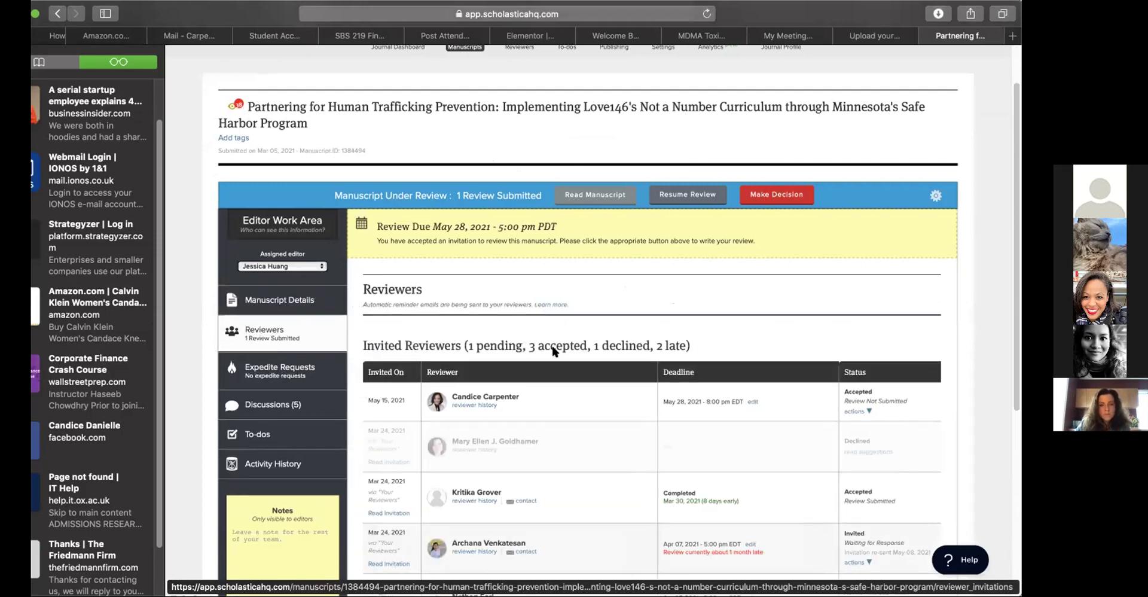
scroll(555, 352, "down", 5)
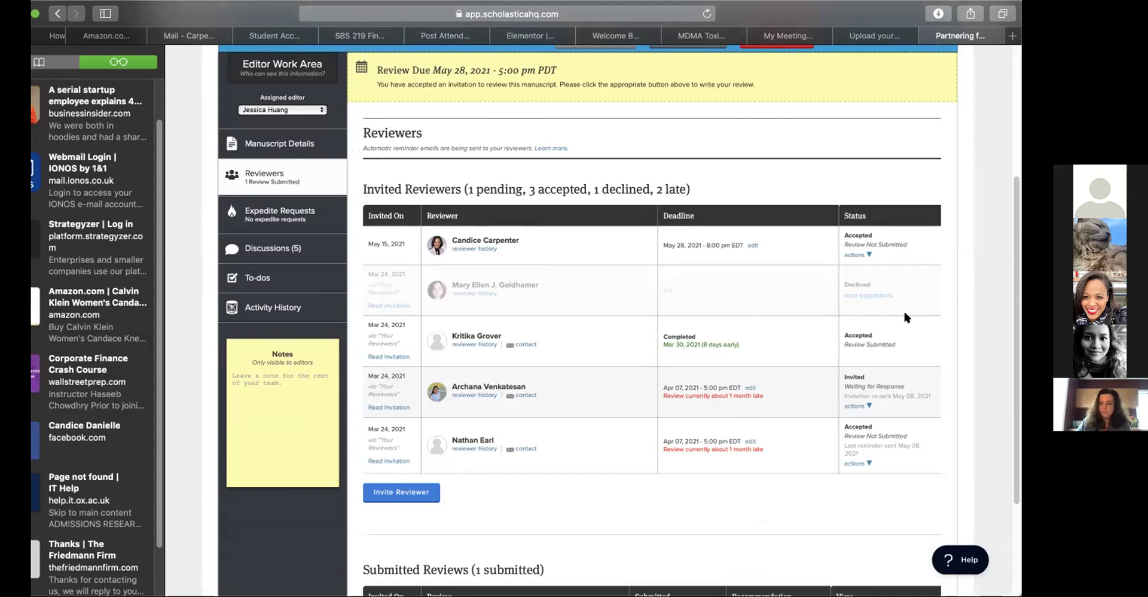
left_click(867, 255)
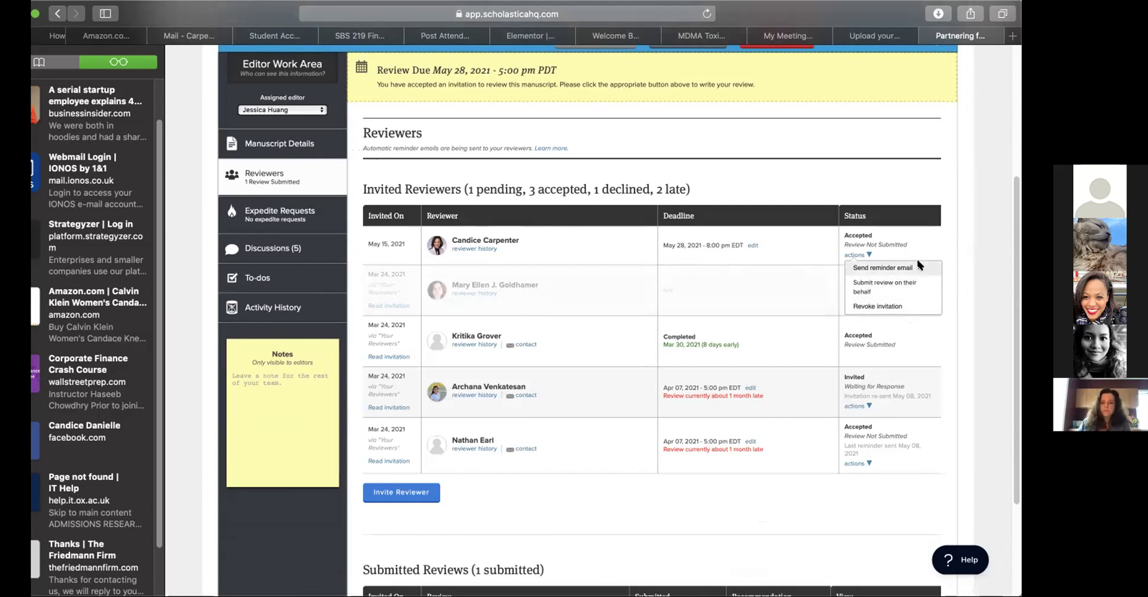
left_click(950, 219)
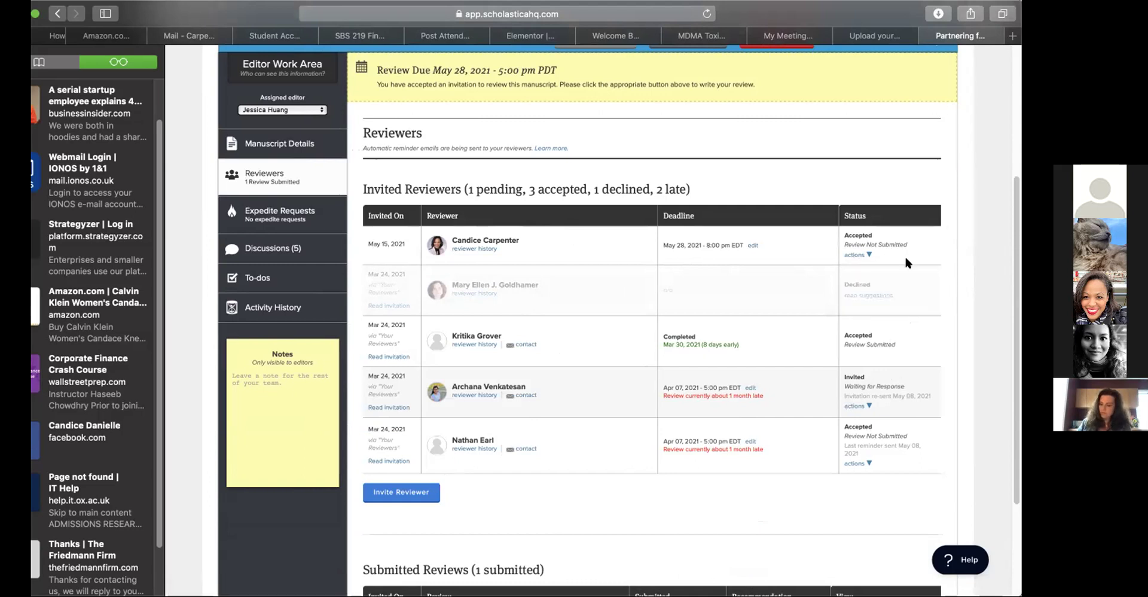
left_click(407, 491)
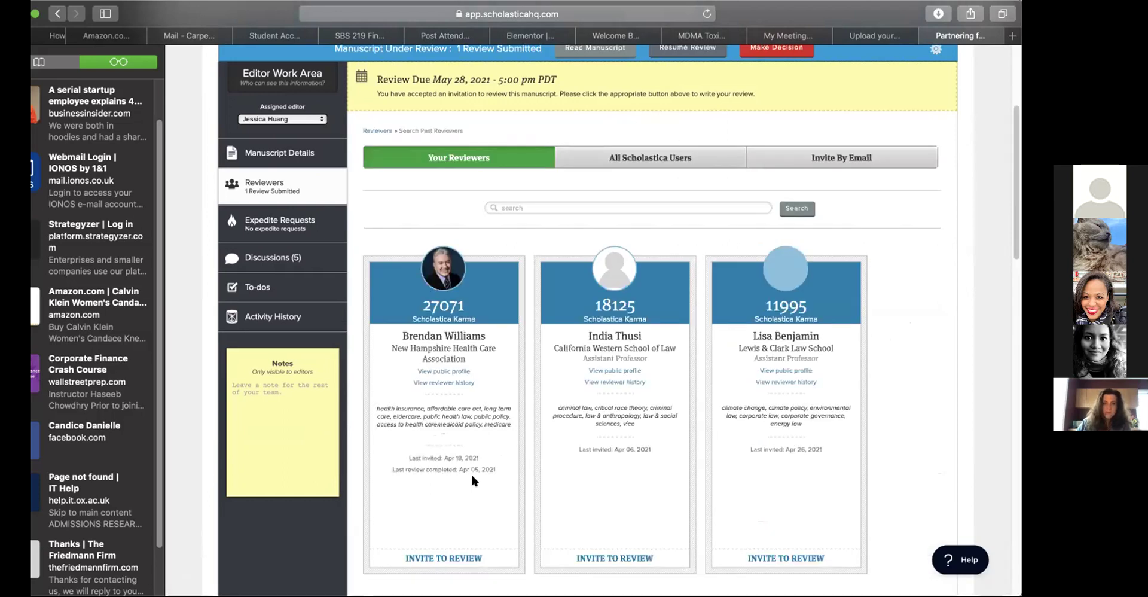
Browse the past reviewers to page 5 and highlight the manuscript's human trafficking topic
scroll(897, 451, "down", 15)
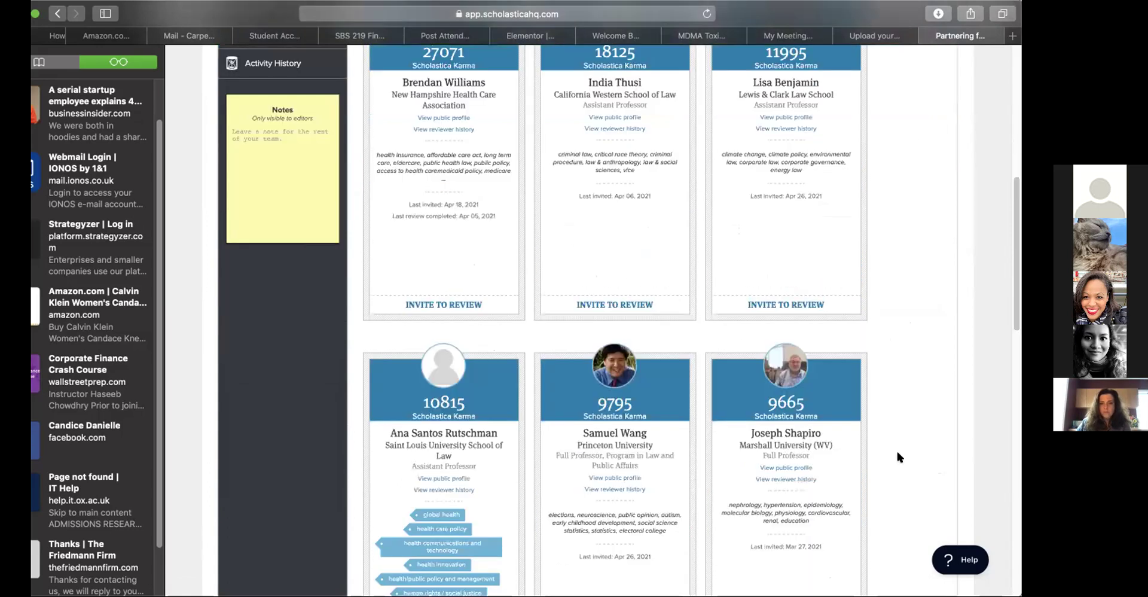
scroll(899, 458, "down", 4)
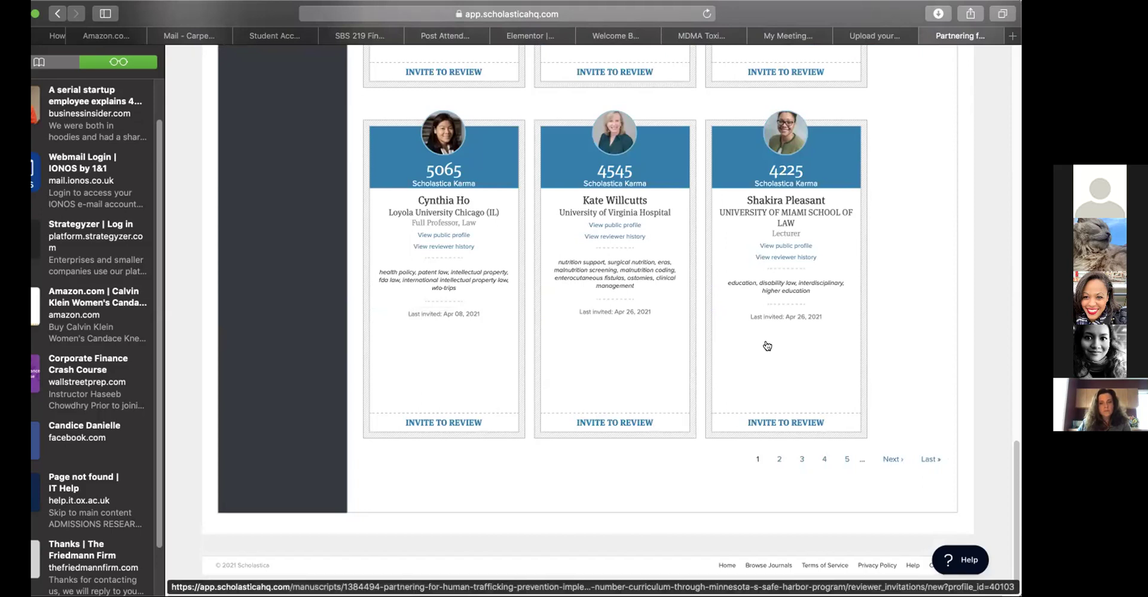
left_click(845, 456)
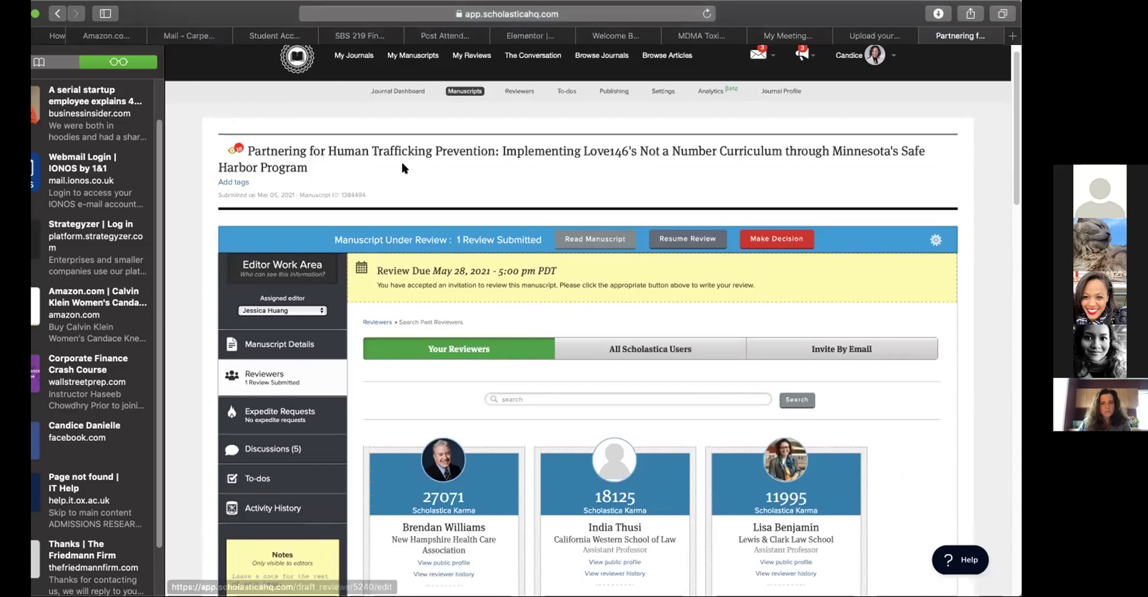
left_click_drag(311, 151, 503, 153)
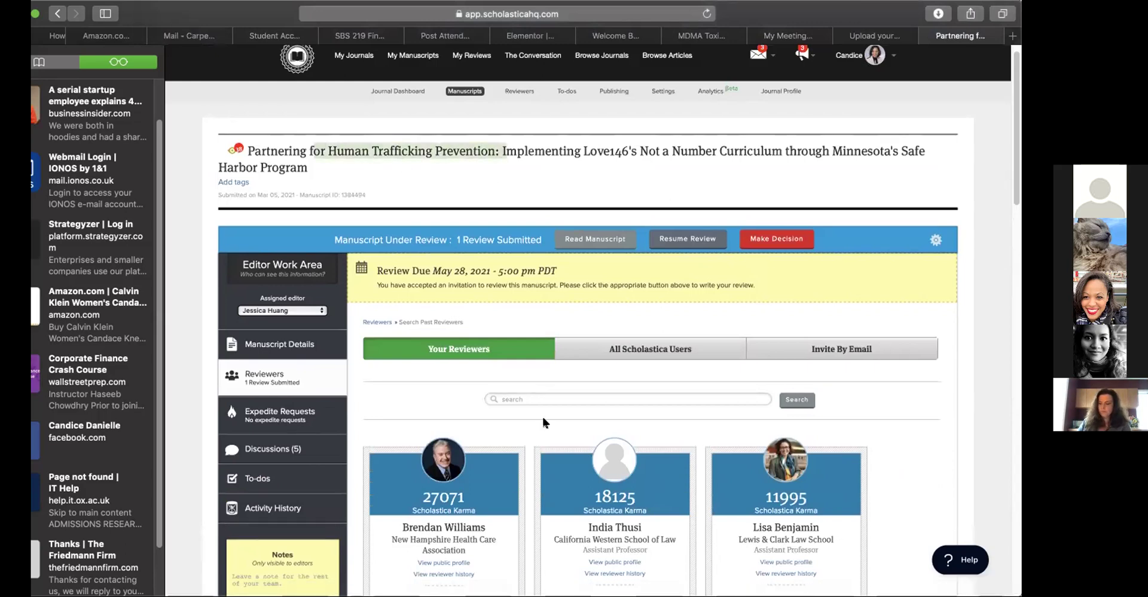
Search past reviewers for 'human trafficking' and review the two matches
left_click(574, 399)
type("human trafficking")
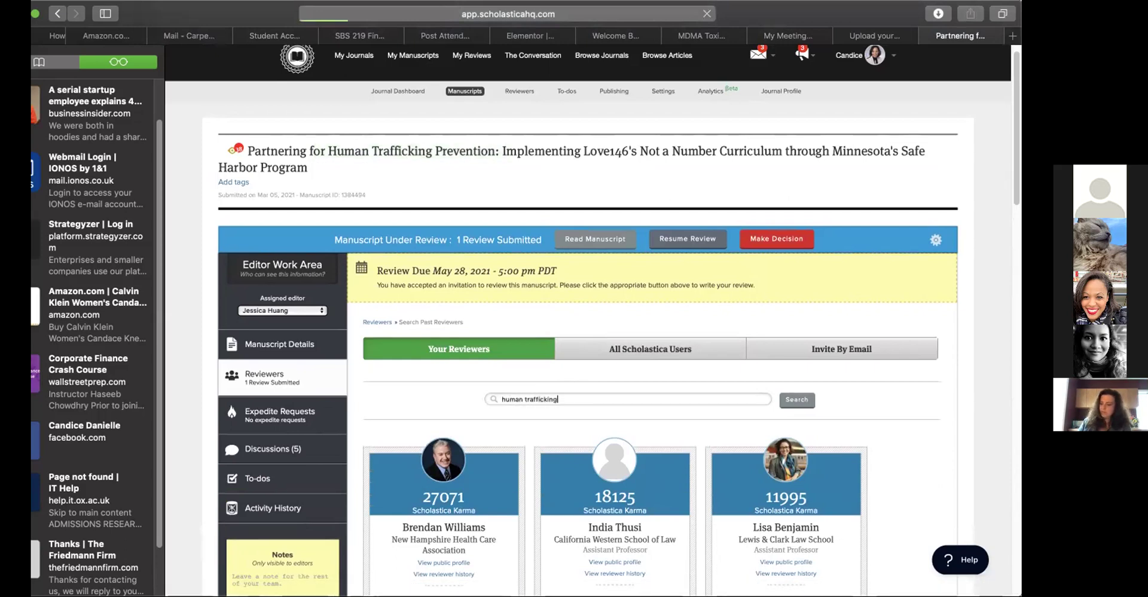
left_click(788, 400)
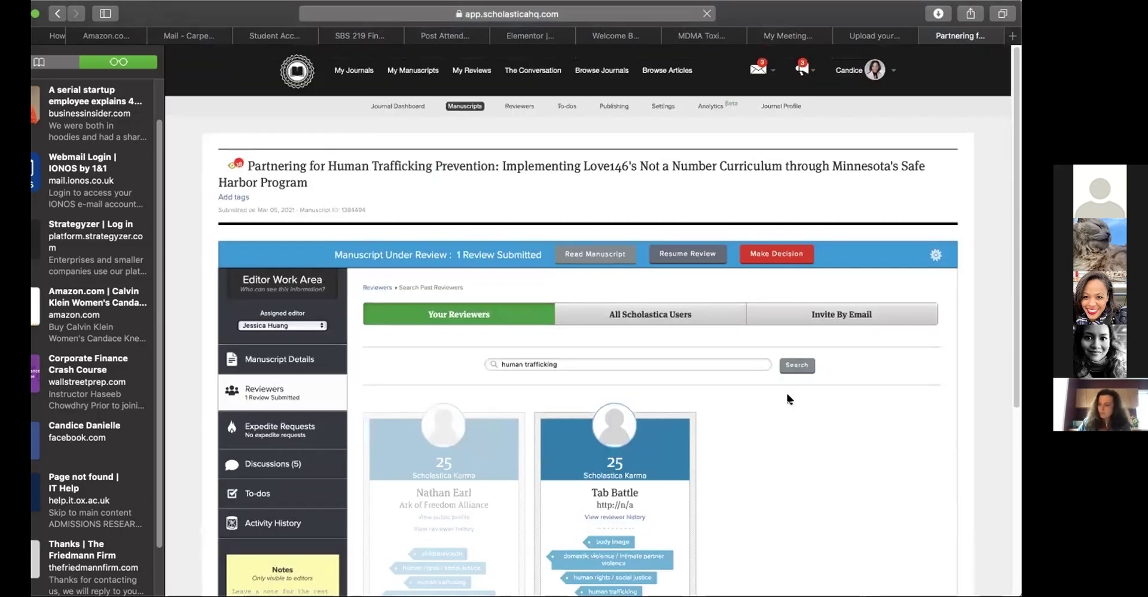
scroll(771, 459, "down", 5)
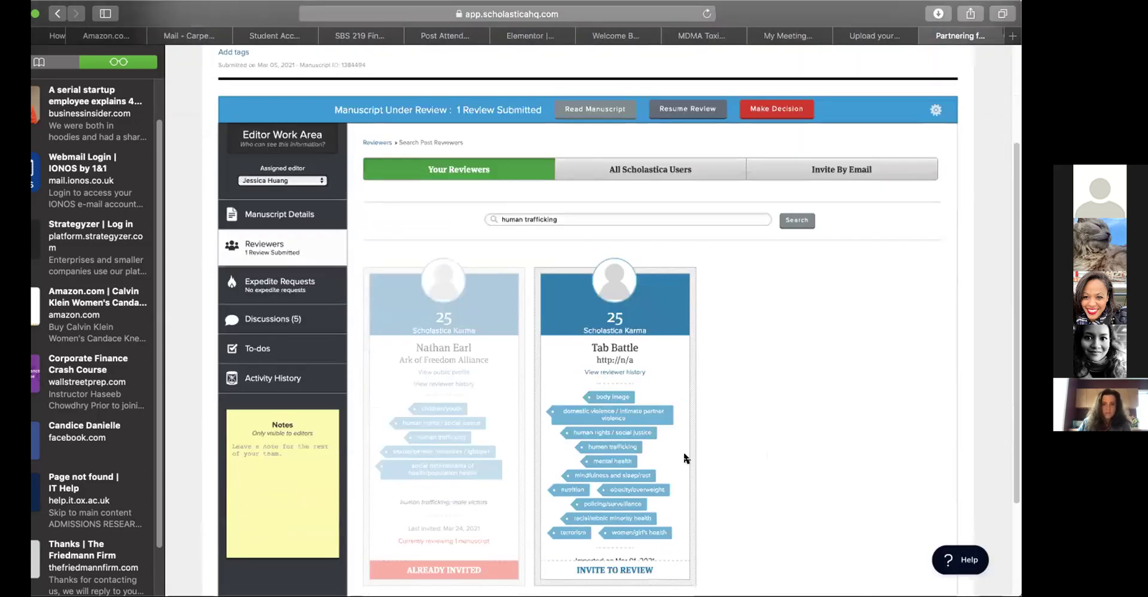
scroll(690, 467, "down", 2)
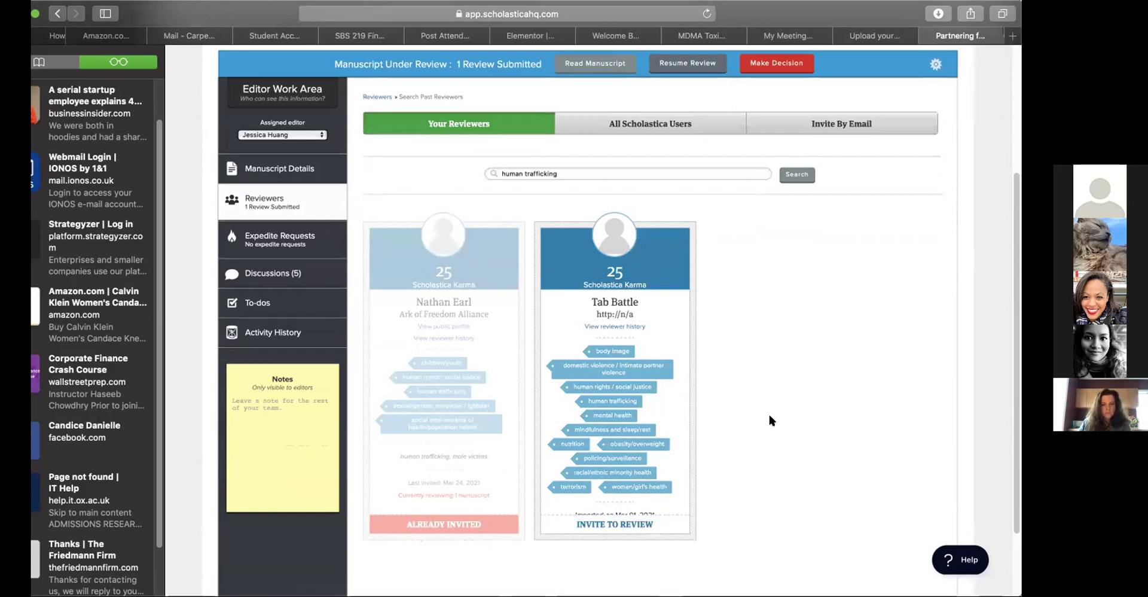
scroll(770, 419, "down", 1)
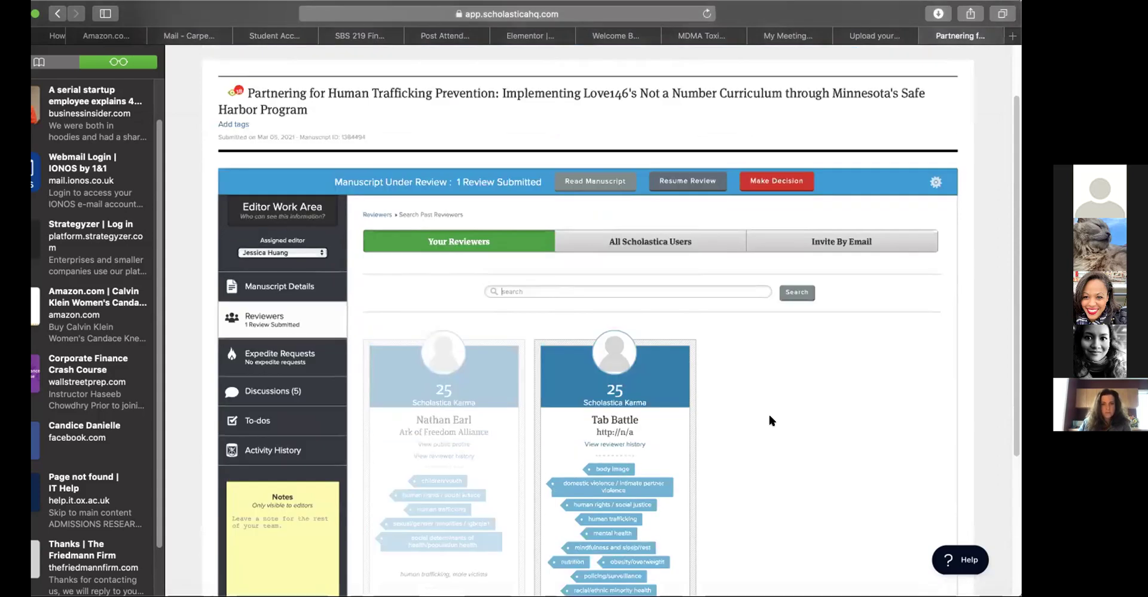
Clear the reviewer search and scan the full list, noting each reviewer's current load
key("Return")
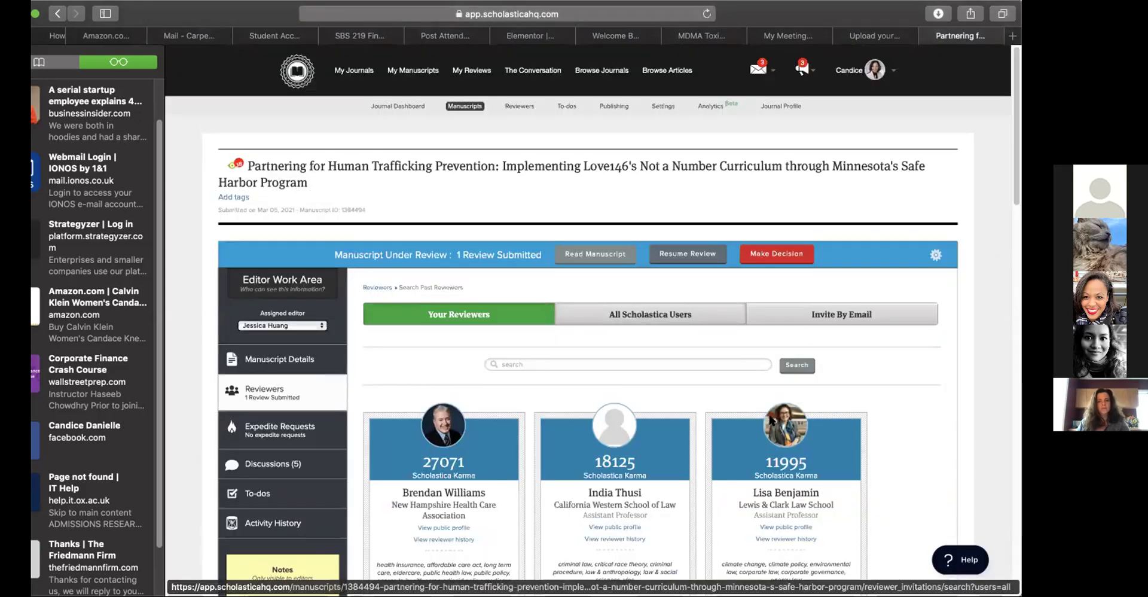
scroll(768, 412, "down", 15)
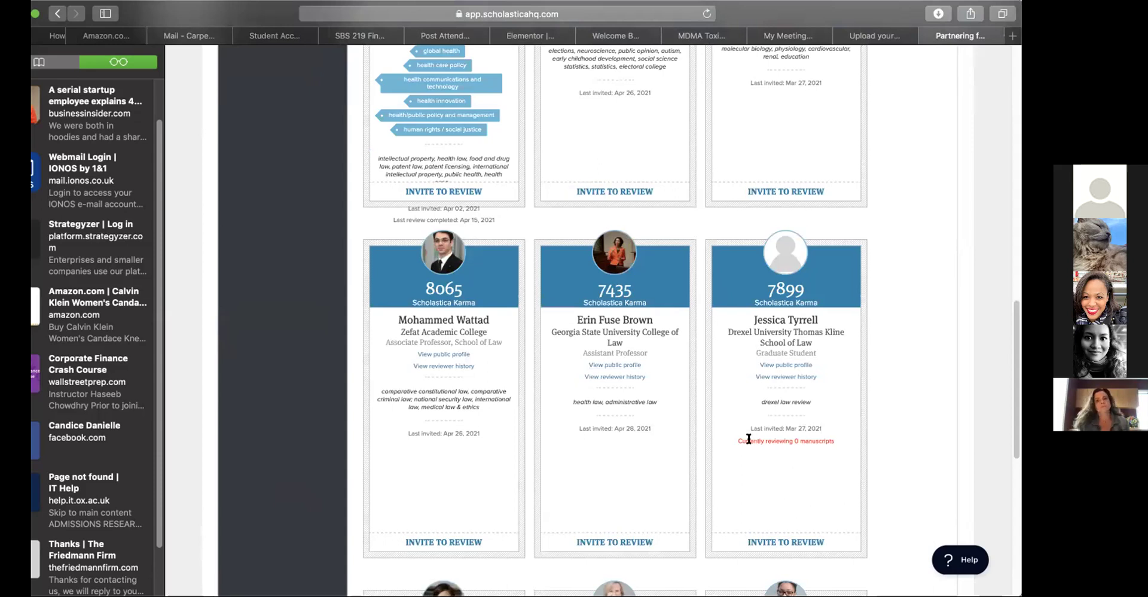
left_click_drag(757, 440, 845, 441)
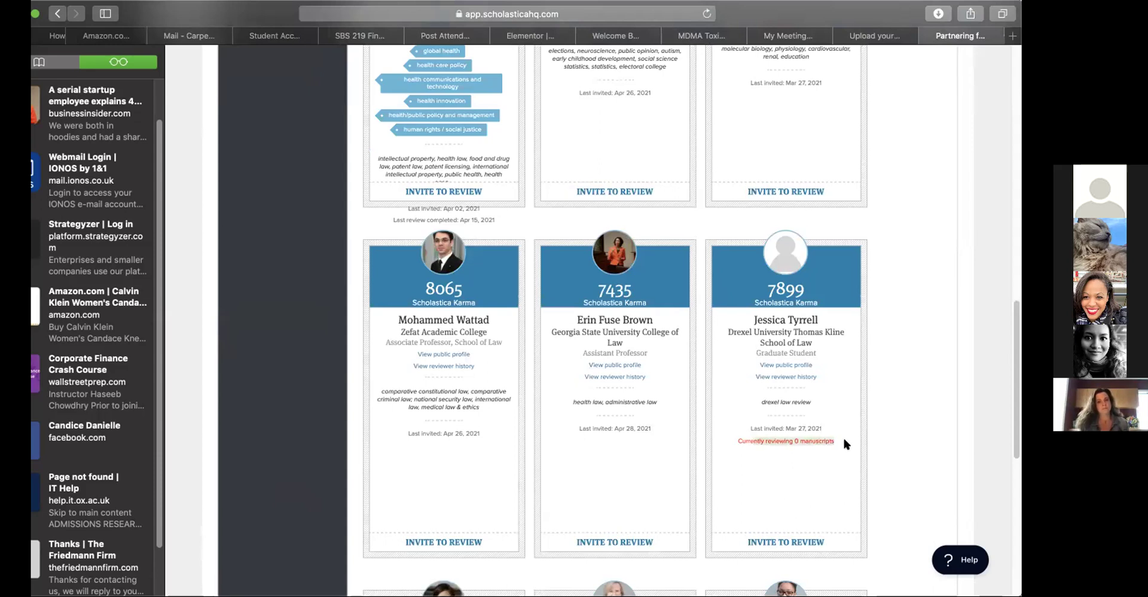
scroll(844, 440, "down", 5)
scroll(831, 245, "down", 2)
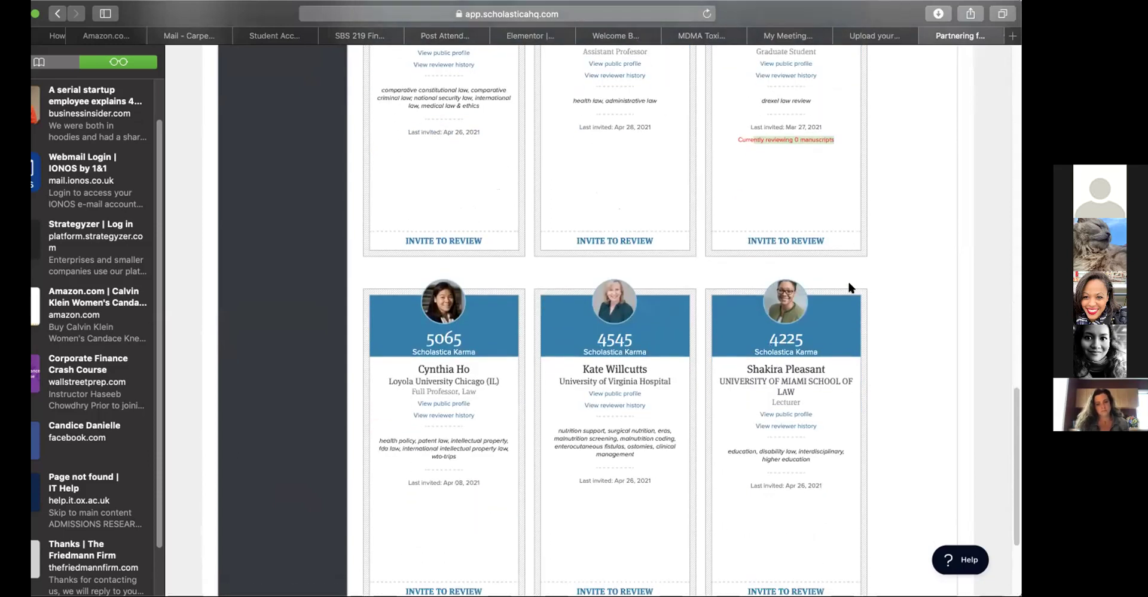
scroll(851, 287, "down", 3)
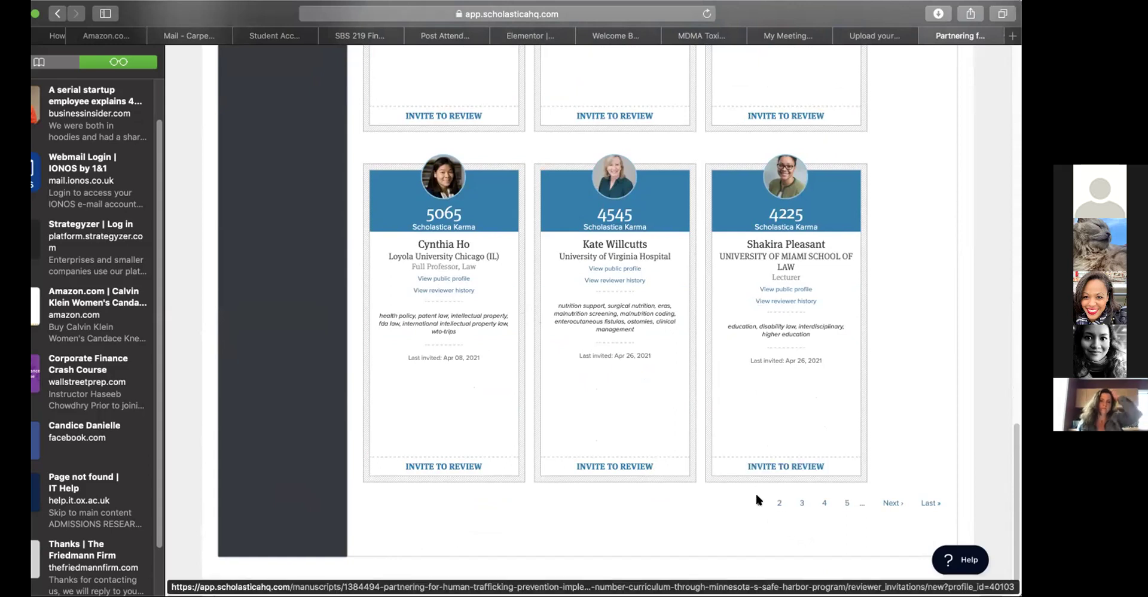
Browse pages 2 and 4 of the past reviewer cards
left_click(777, 504)
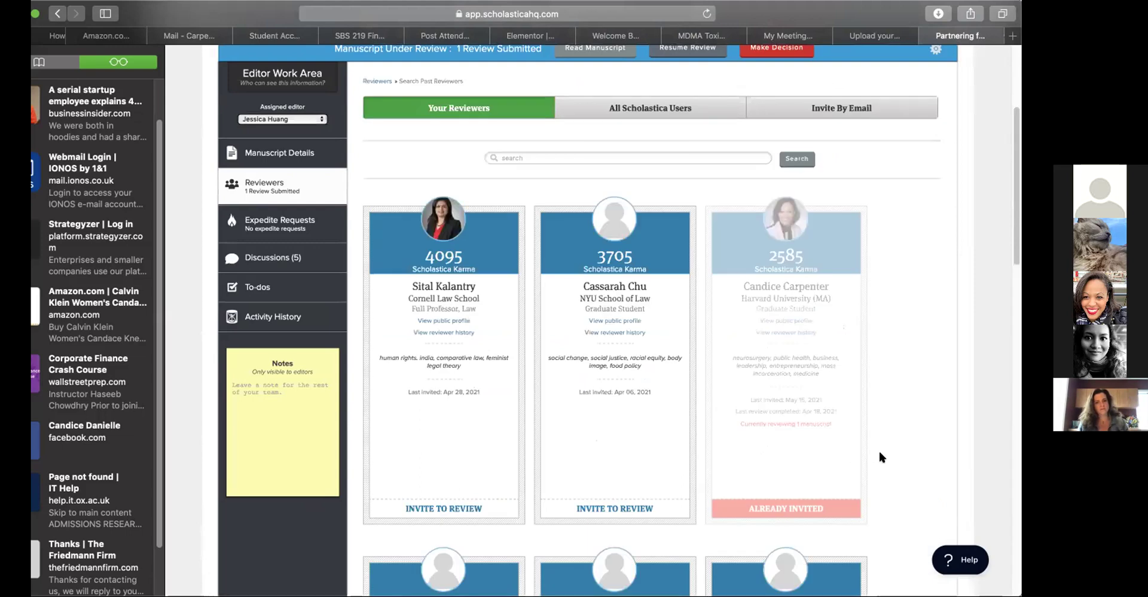
scroll(880, 452, "down", 5)
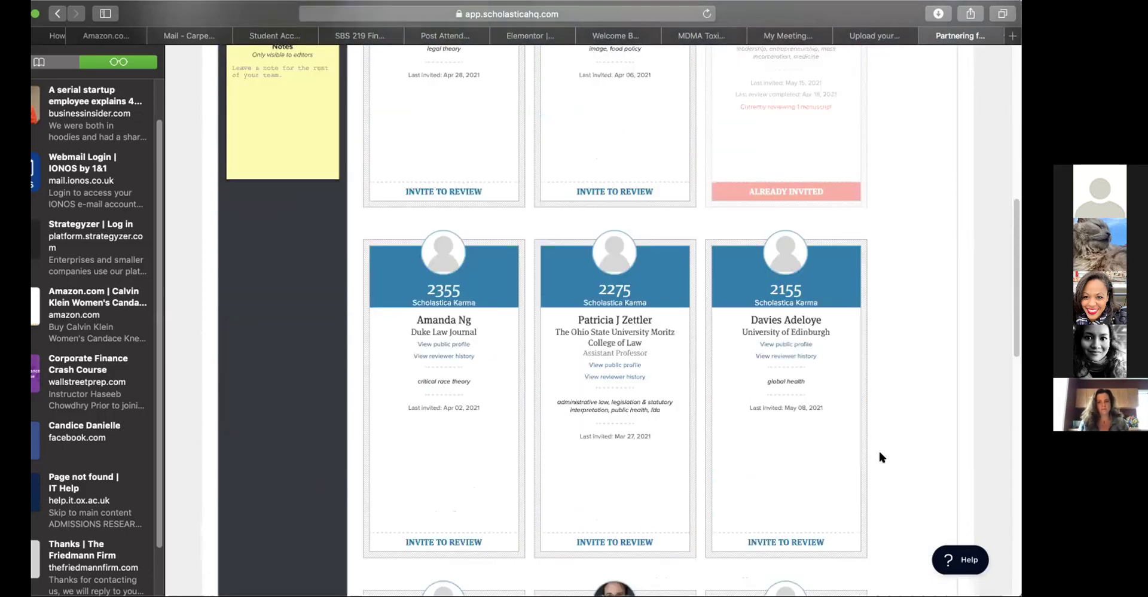
scroll(880, 457, "down", 10)
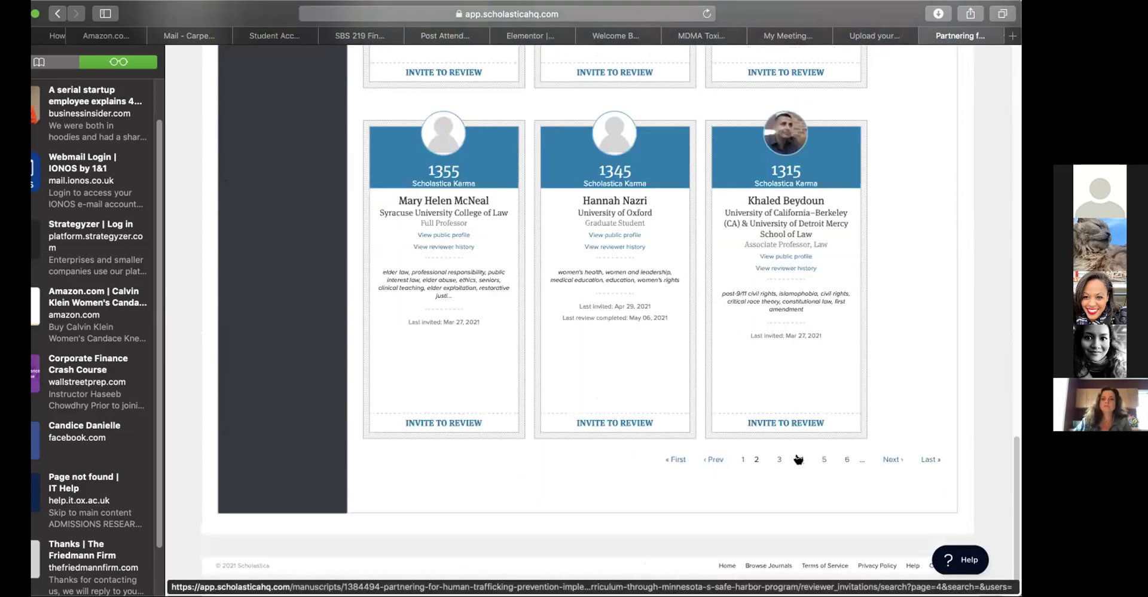
left_click(798, 458)
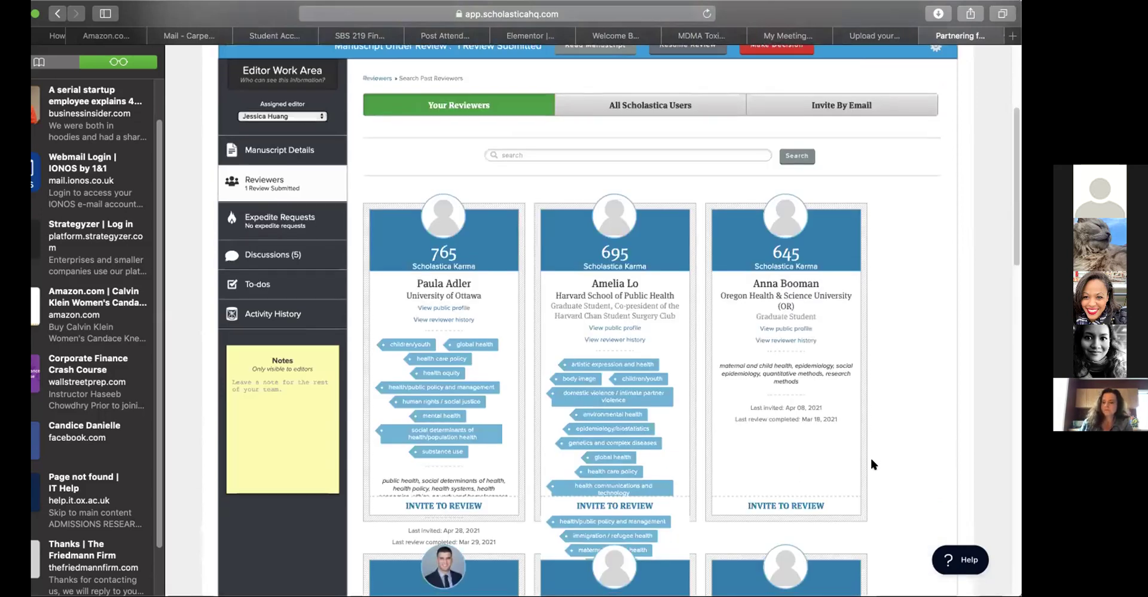
scroll(872, 464, "down", 3)
scroll(872, 464, "down", 3)
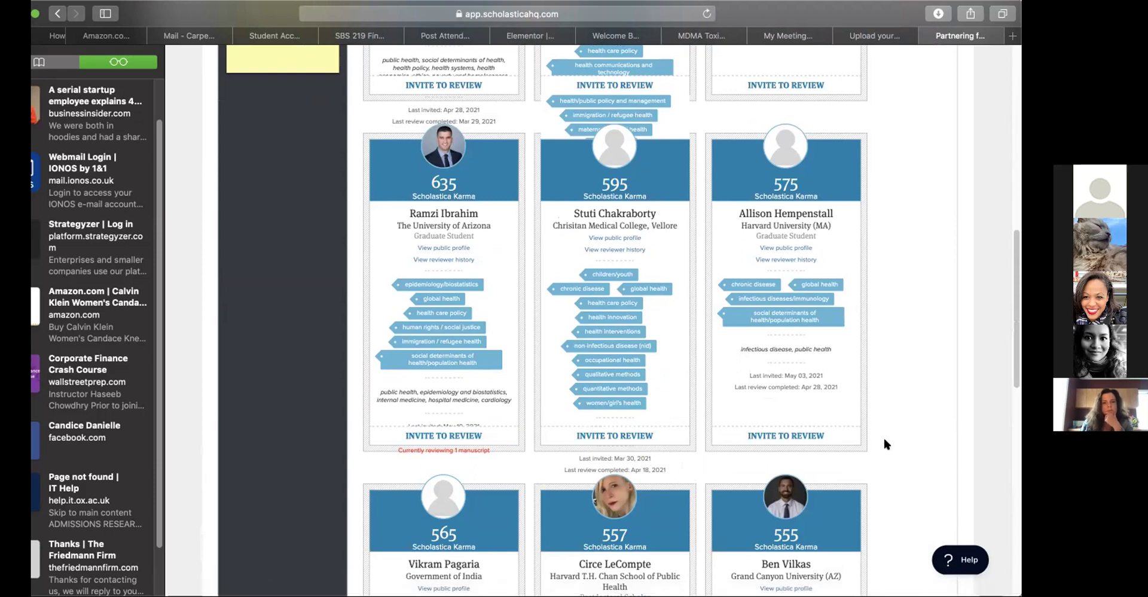
scroll(902, 446, "down", 3)
scroll(902, 448, "down", 5)
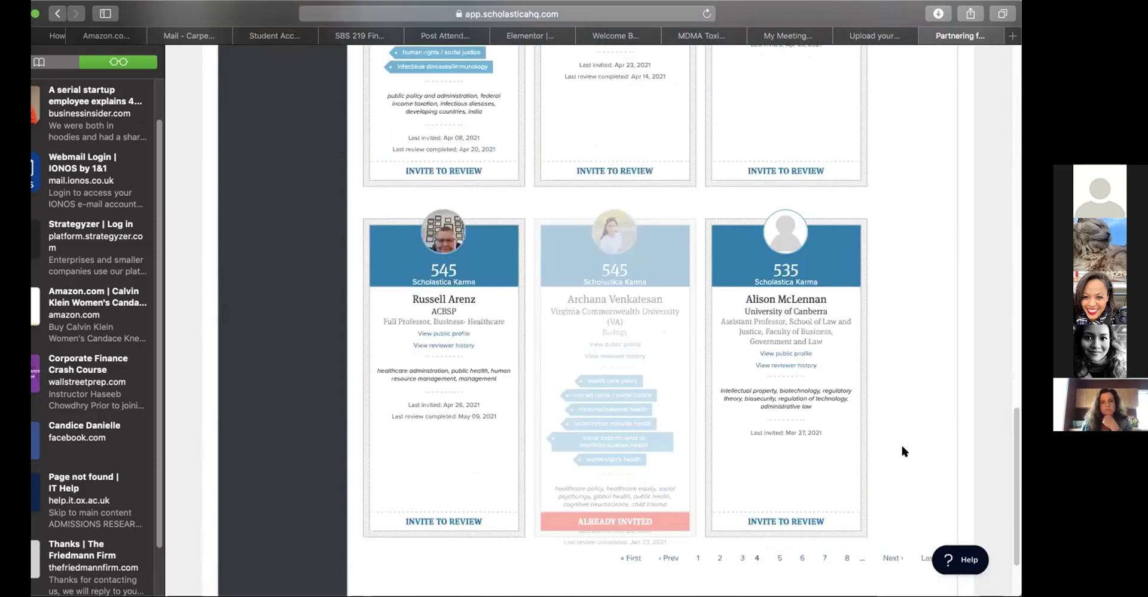
scroll(902, 452, "up", 10)
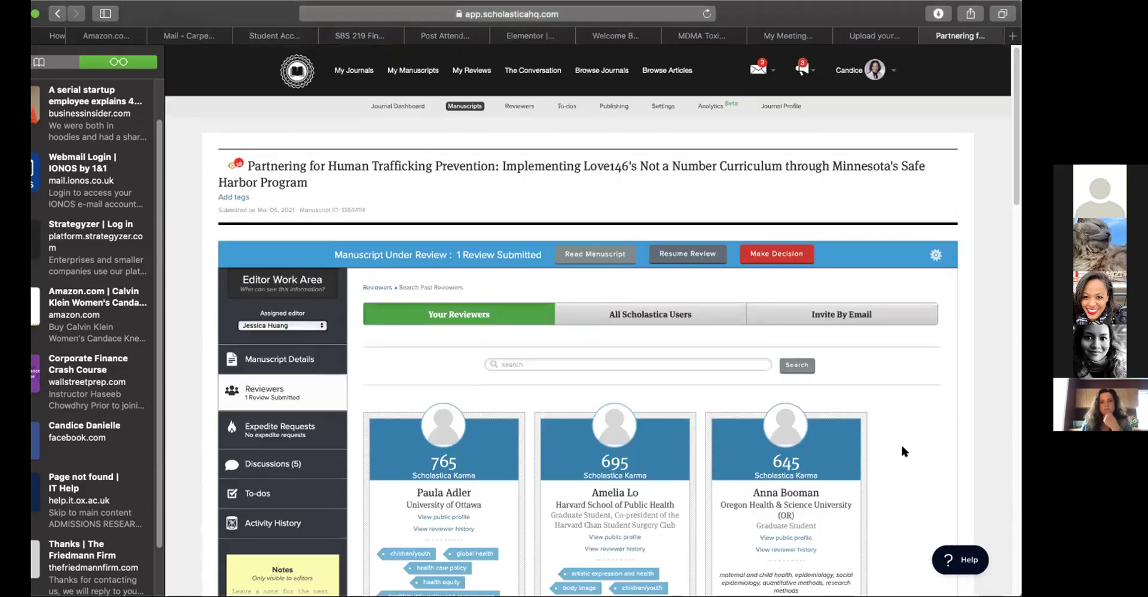
left_click(281, 431)
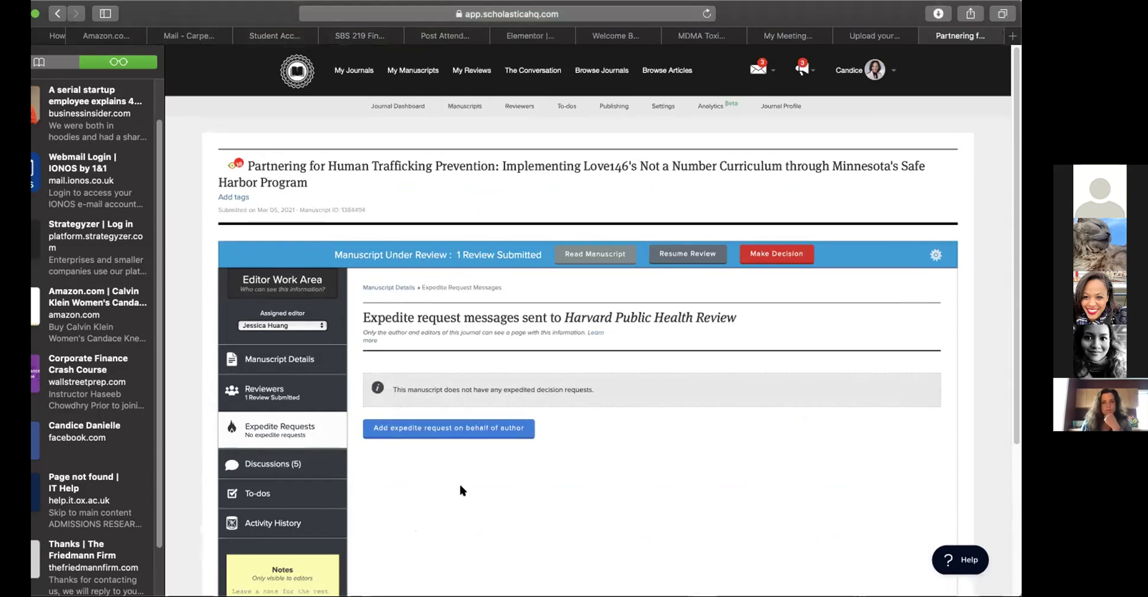
View the manuscript's five discussions and read the editor-only Status? thread
scroll(459, 484, "down", 2)
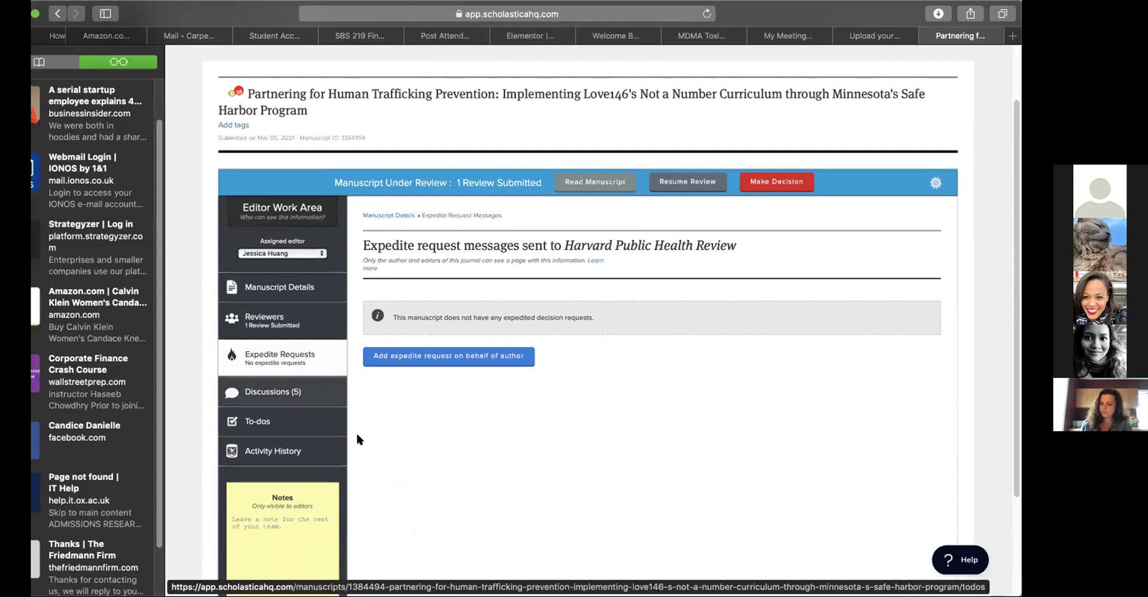
left_click(302, 399)
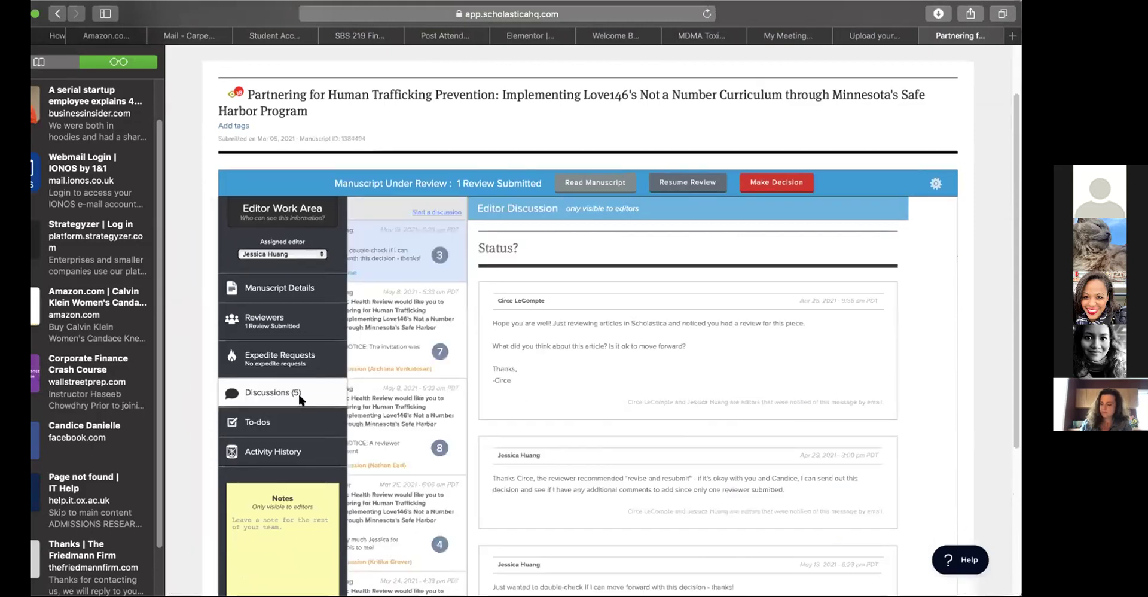
scroll(526, 482, "down", 5)
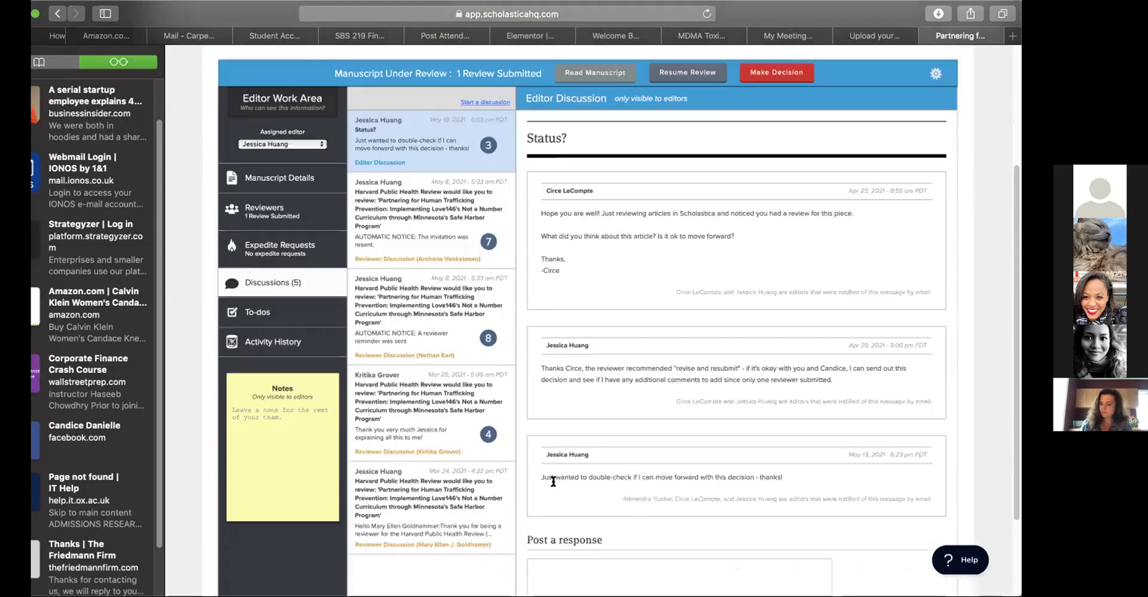
scroll(522, 479, "up", 6)
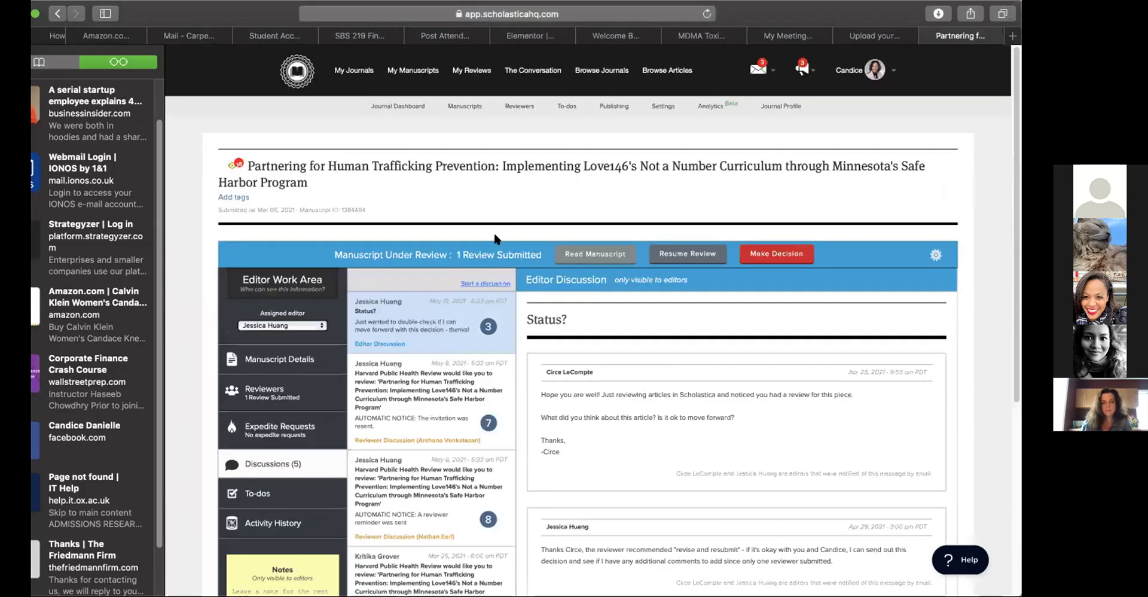
left_click(474, 283)
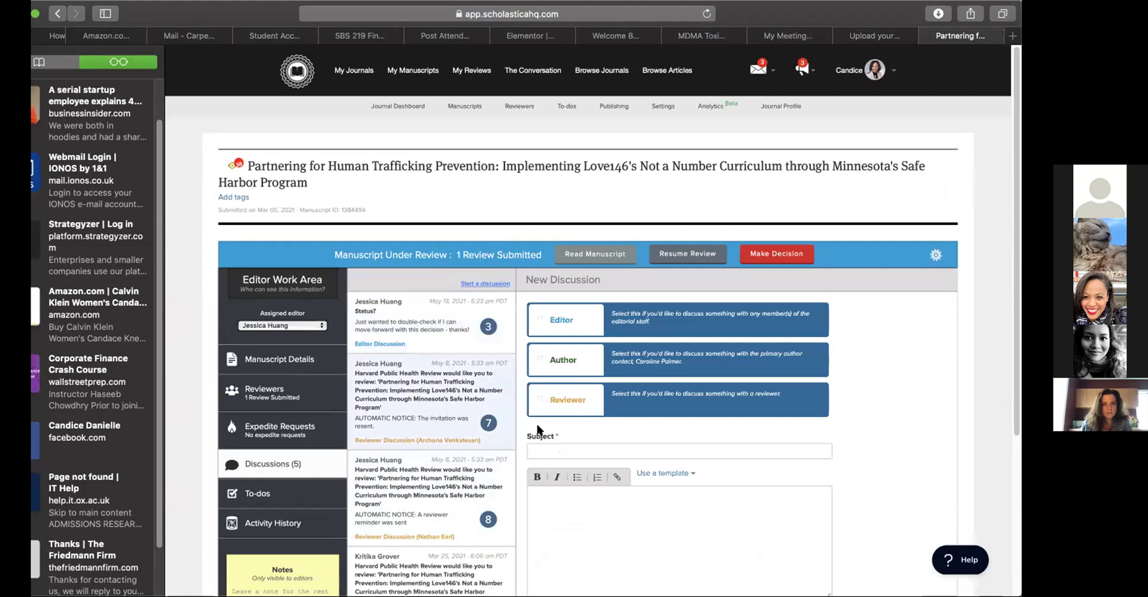
Try an editors-only discussion and click into the Subject and message fields
left_click(562, 319)
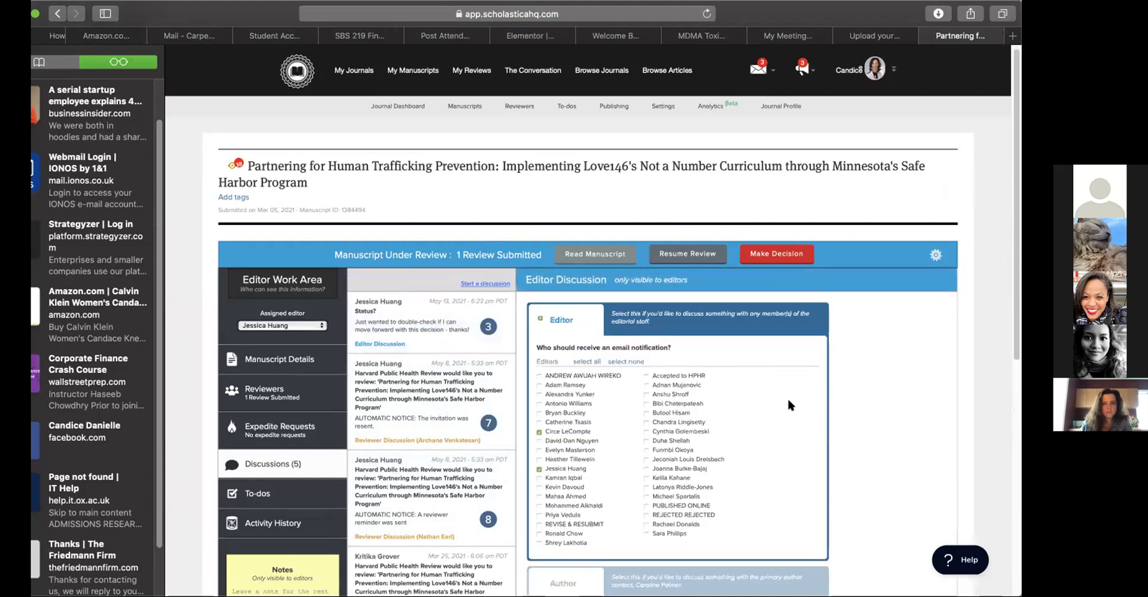
scroll(787, 396, "down", 1)
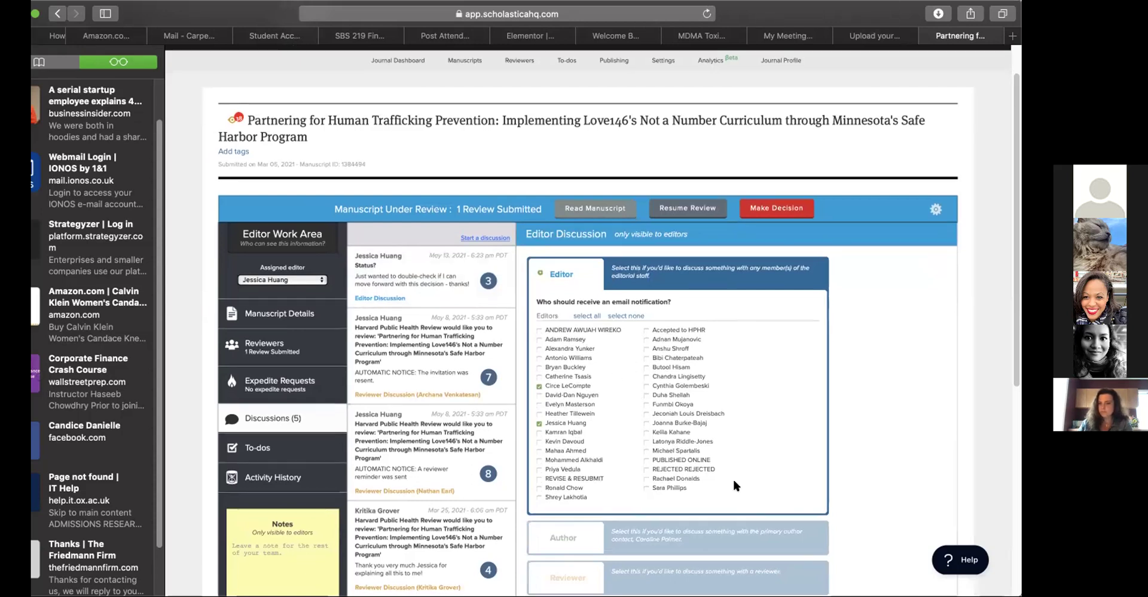
scroll(721, 415, "down", 5)
scroll(720, 415, "down", 3)
left_click(588, 298)
left_click(615, 384)
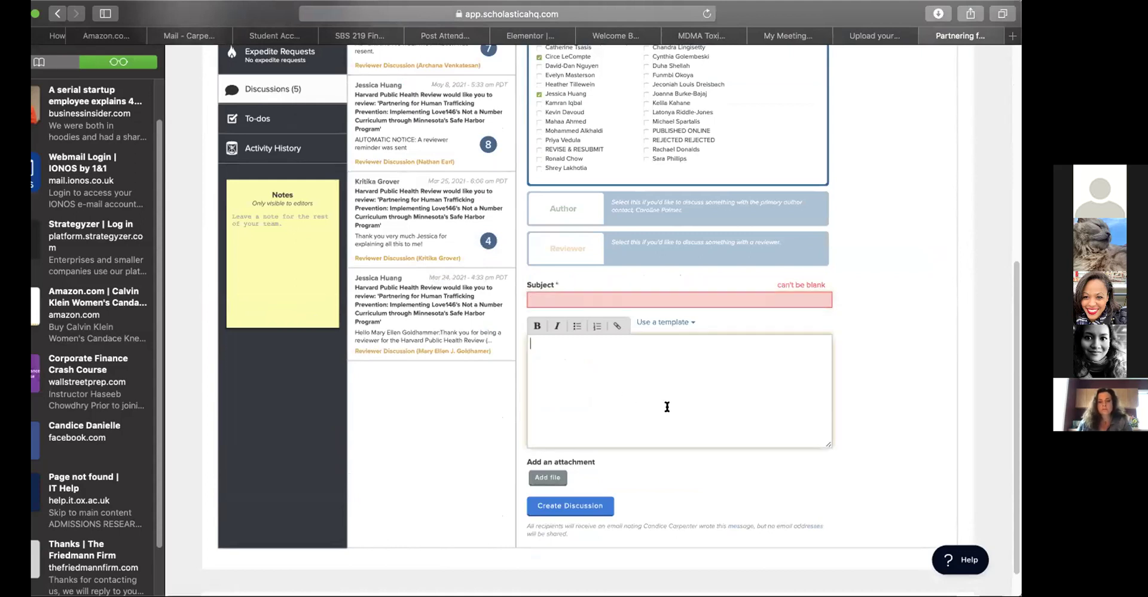
scroll(665, 456, "up", 4)
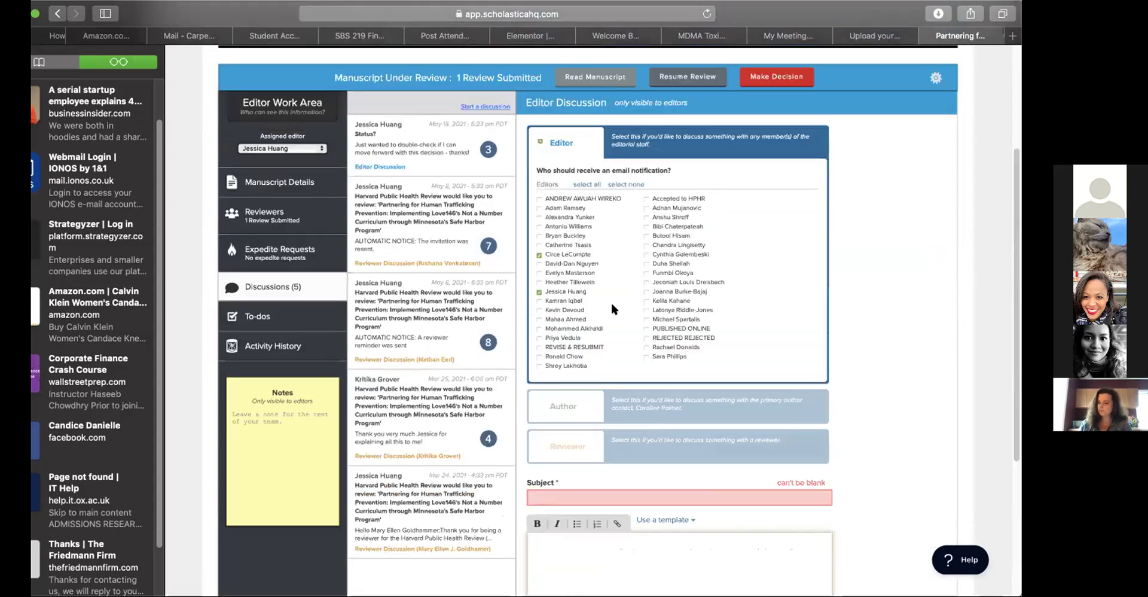
Switch the recipients to Author, then Reviewer, notifying one reviewer and two editors
left_click(538, 400)
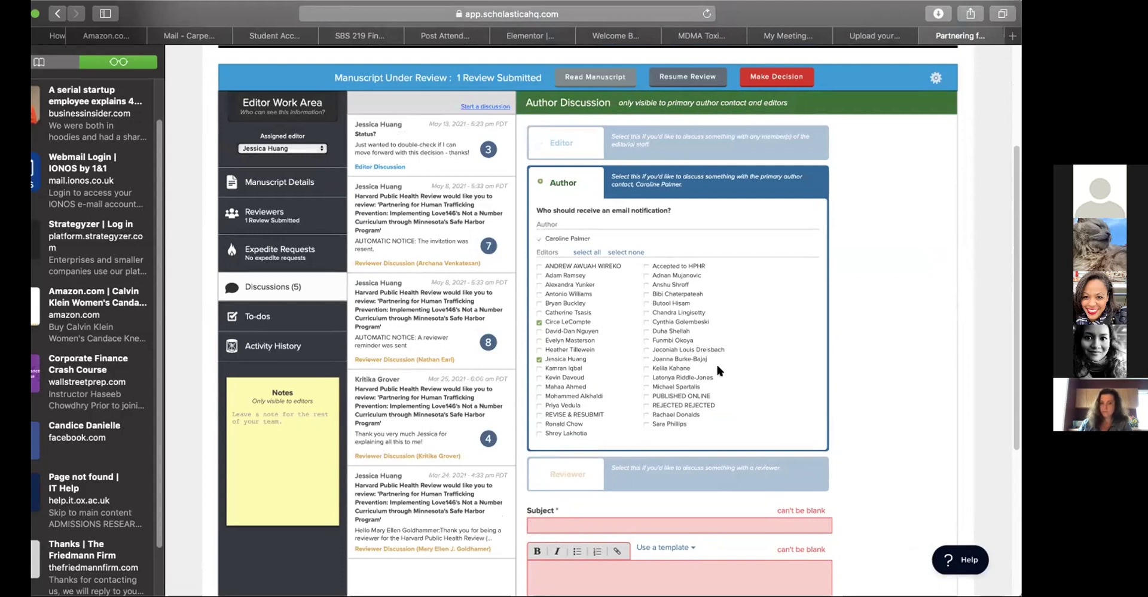
scroll(581, 247, "down", 2)
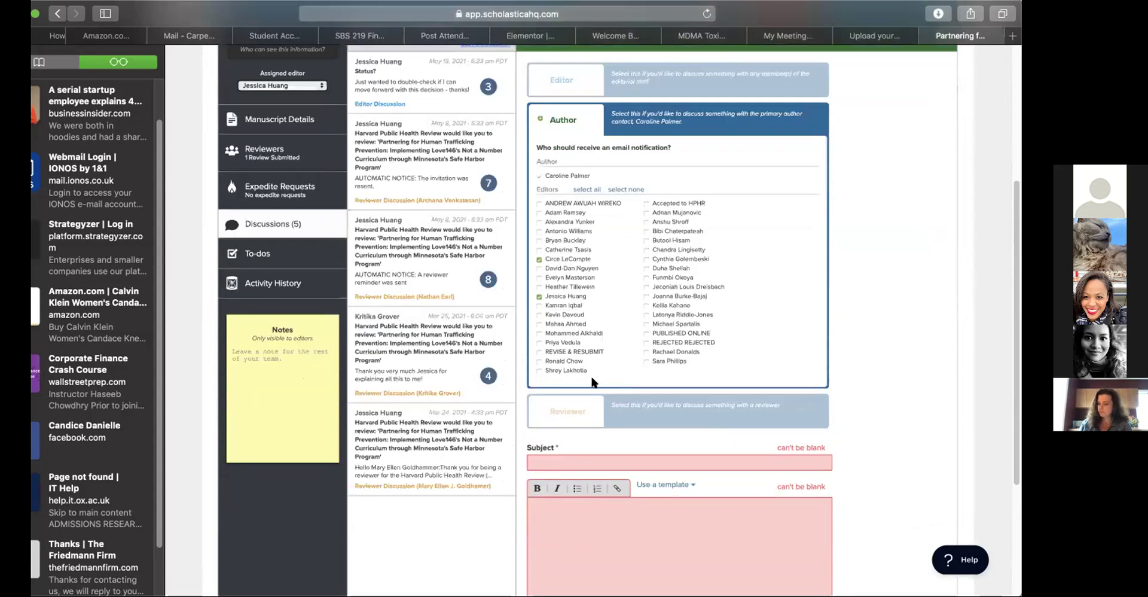
left_click(536, 401)
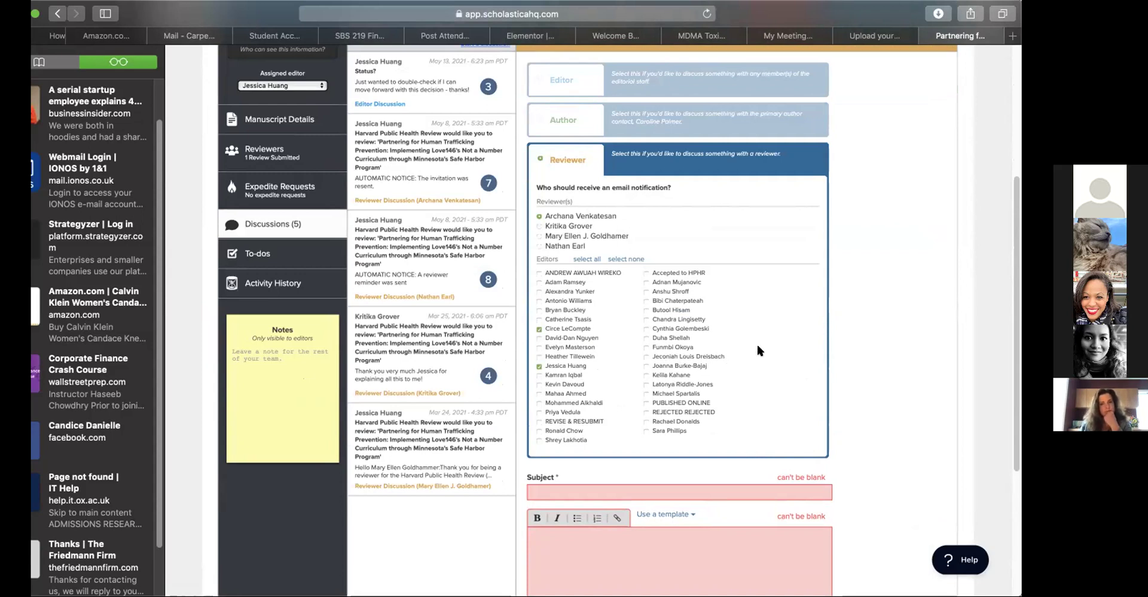
scroll(757, 347, "up", 3)
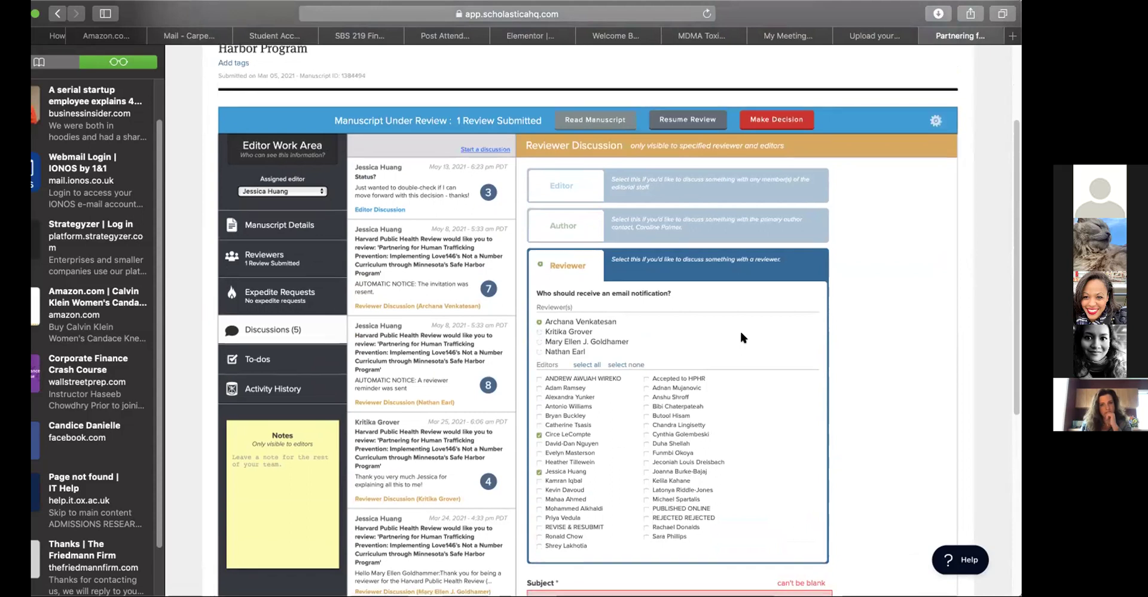
scroll(745, 338, "down", 6)
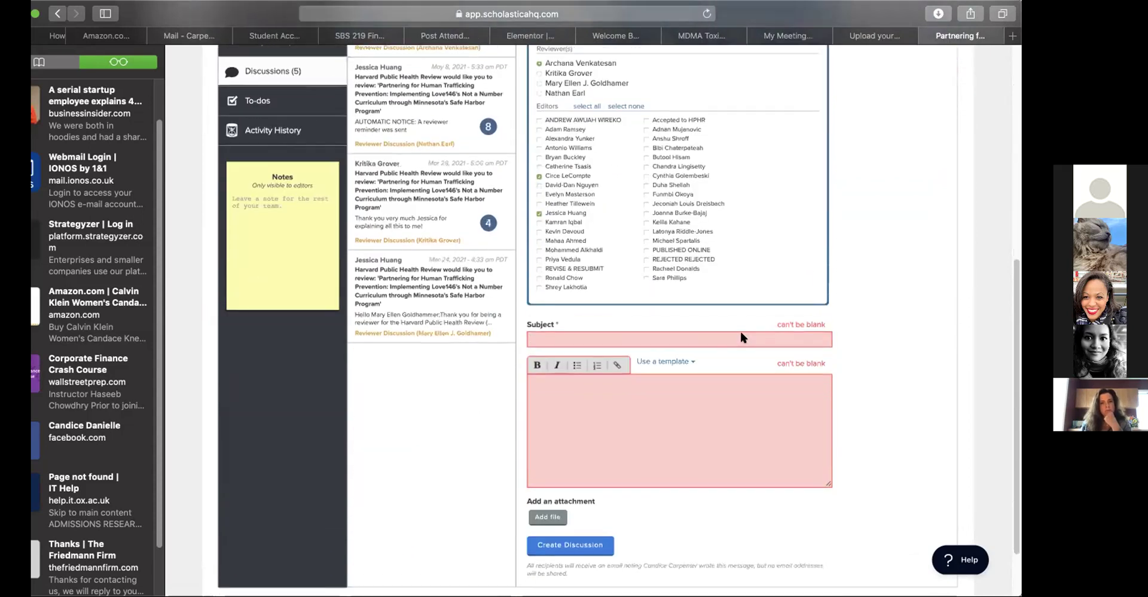
scroll(740, 331, "up", 5)
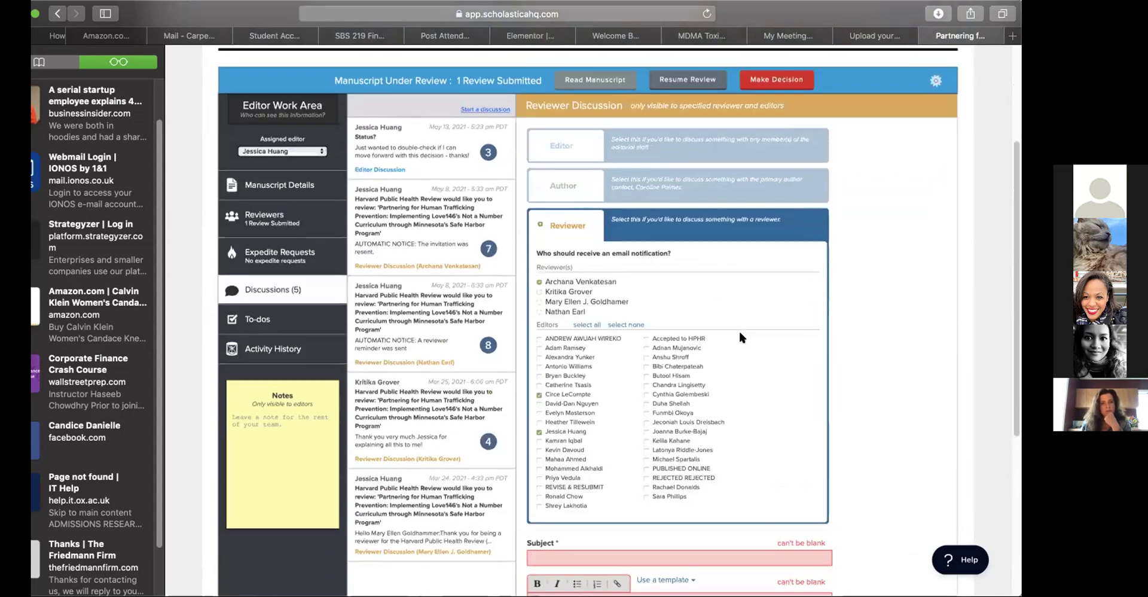
scroll(738, 328, "down", 5)
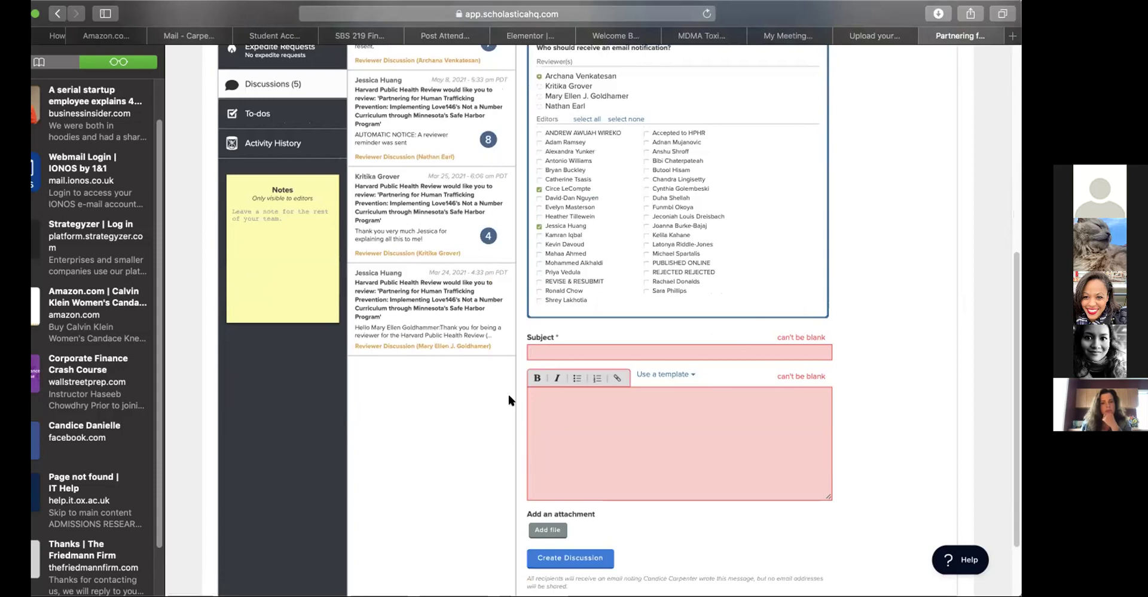
scroll(508, 393, "up", 4)
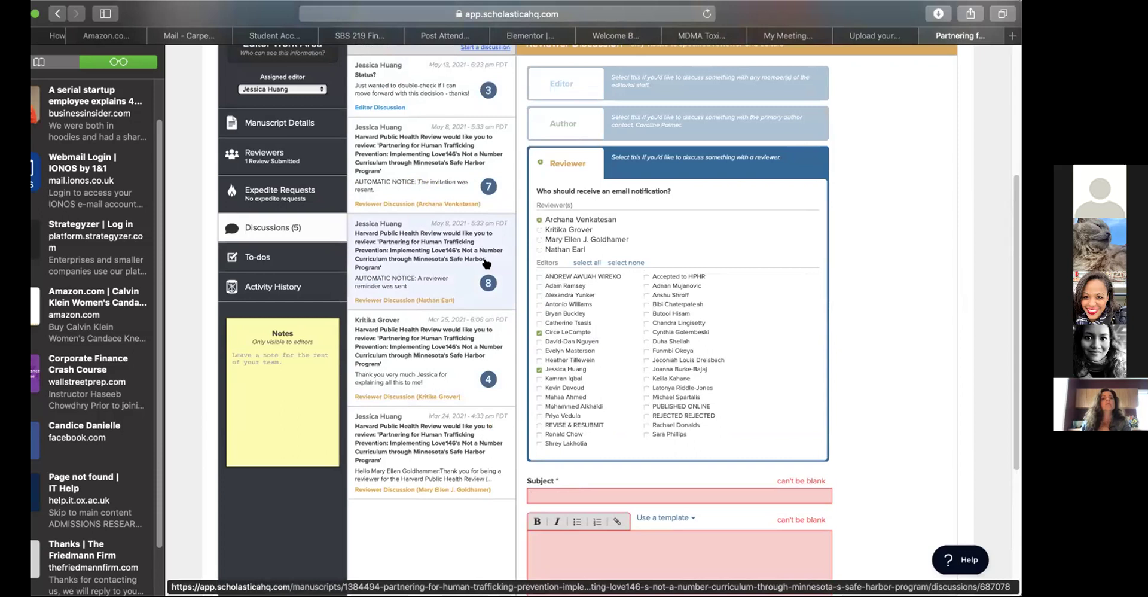
Read the Status?, resent-invitation and reviewer-reminder discussion threads
left_click(445, 96)
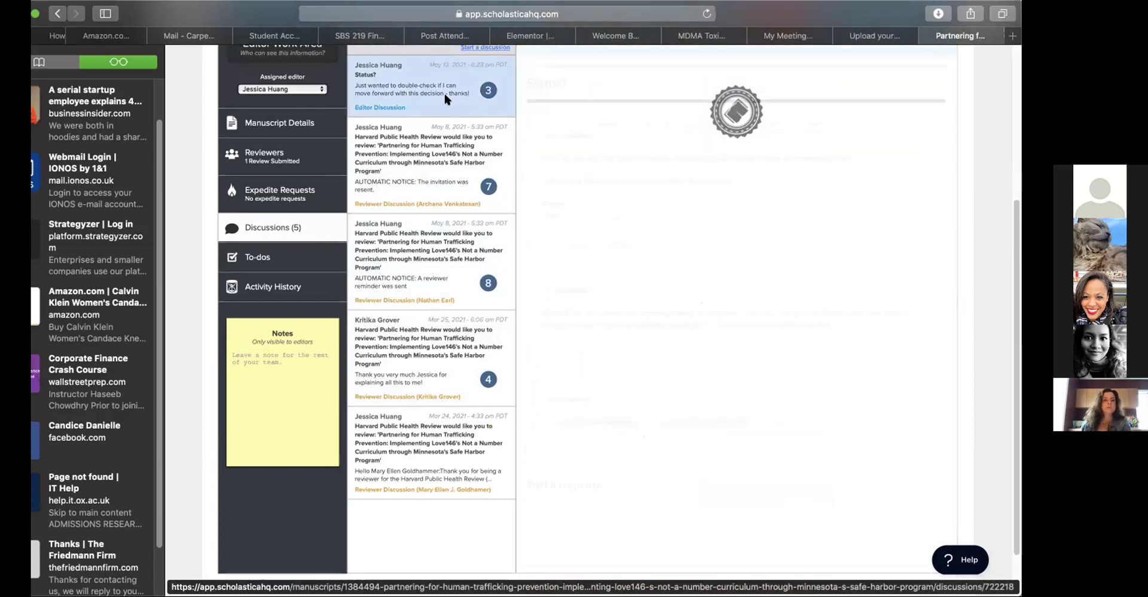
left_click(435, 179)
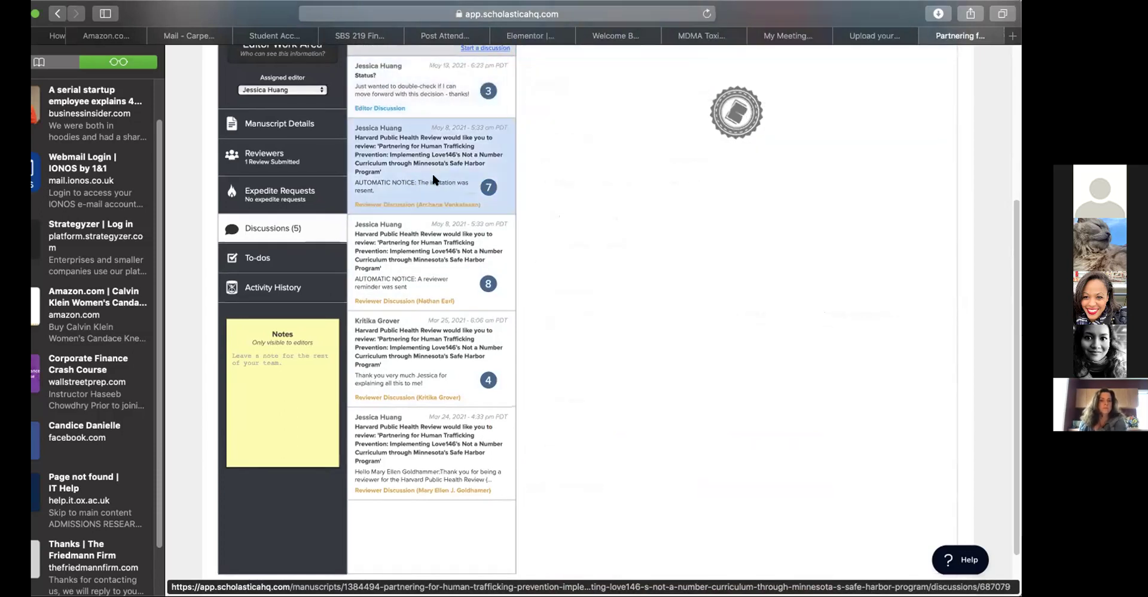
scroll(547, 273, "down", 10)
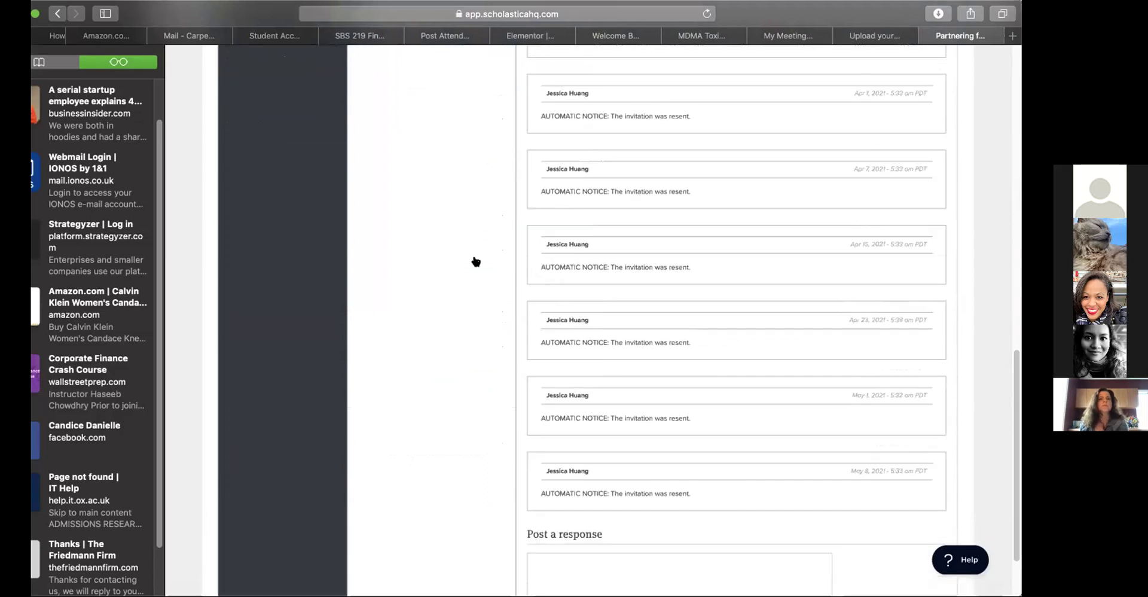
scroll(475, 259, "up", 15)
left_click(474, 259)
scroll(536, 243, "down", 3)
scroll(532, 241, "down", 10)
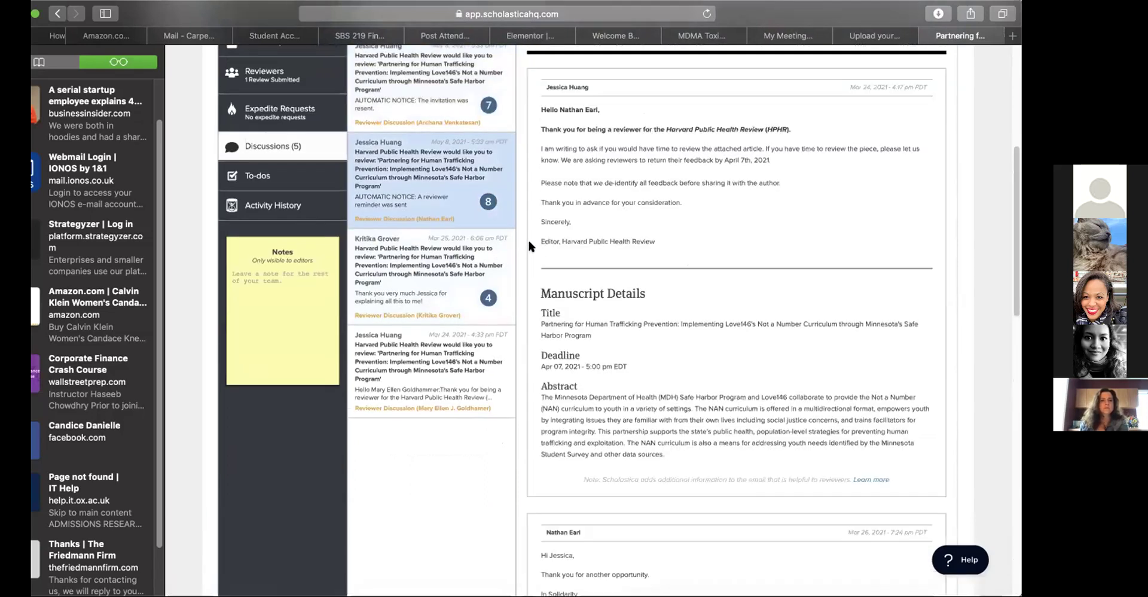
scroll(528, 241, "up", 15)
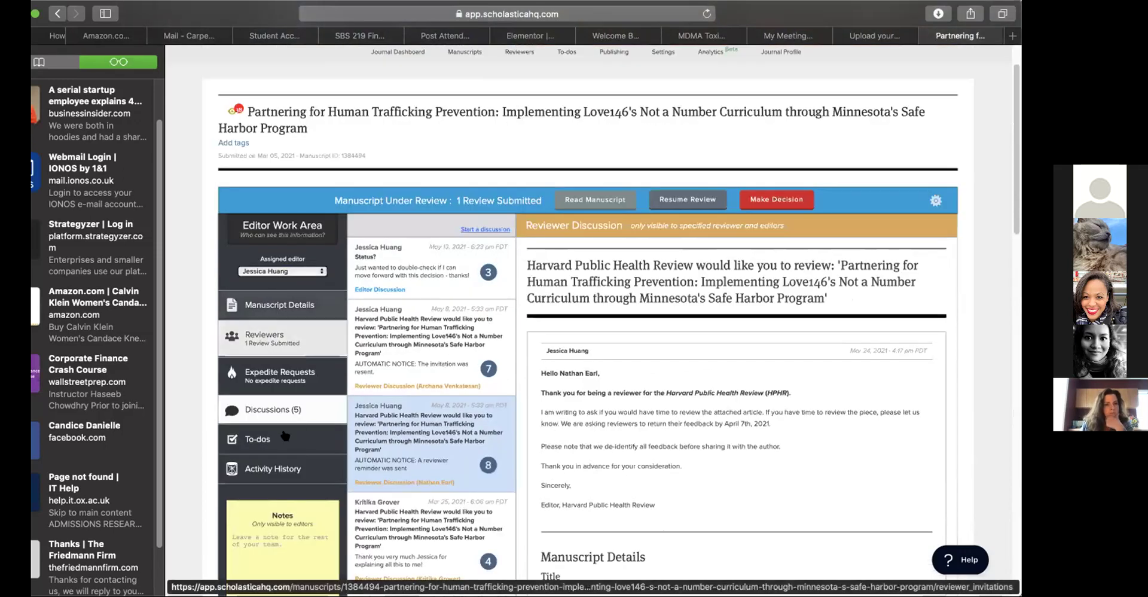
Check the empty to-do list, then browse the activity history timeline
left_click(285, 434)
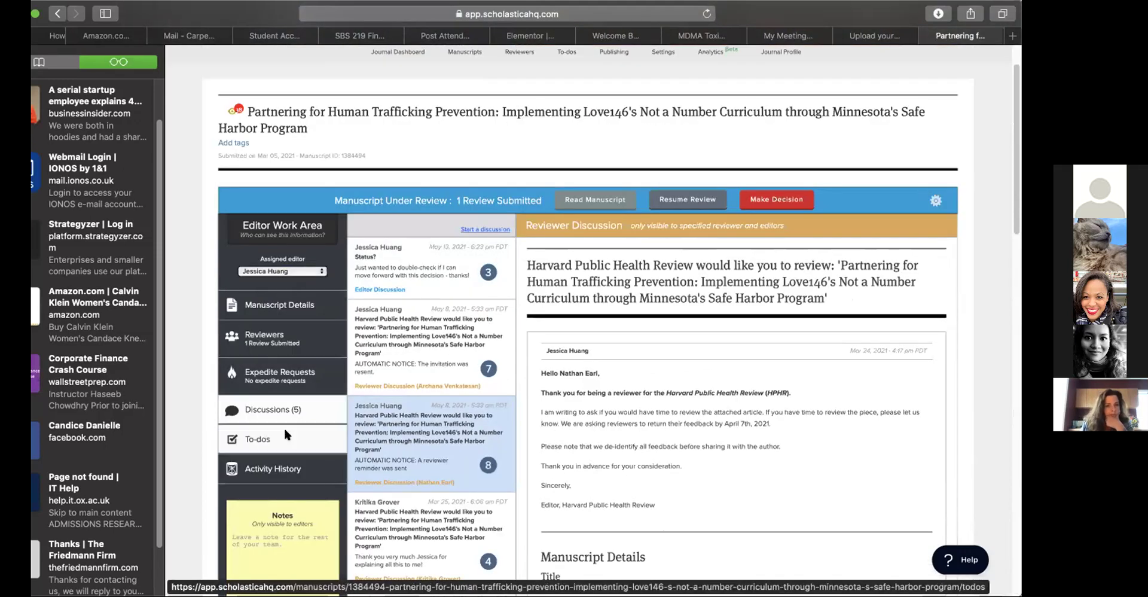
scroll(389, 434, "down", 3)
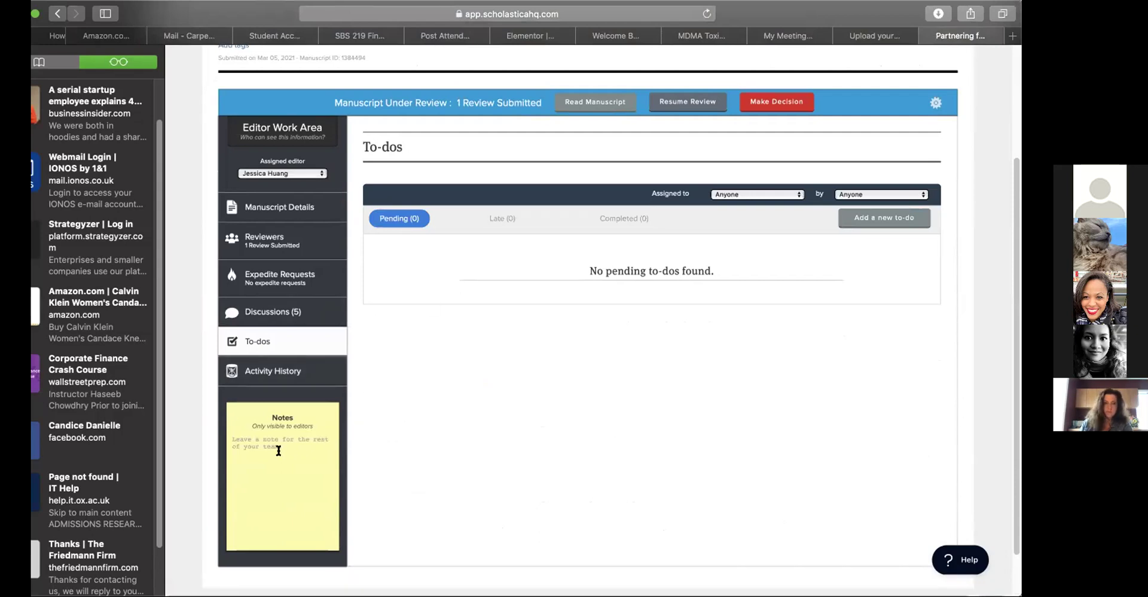
left_click(272, 370)
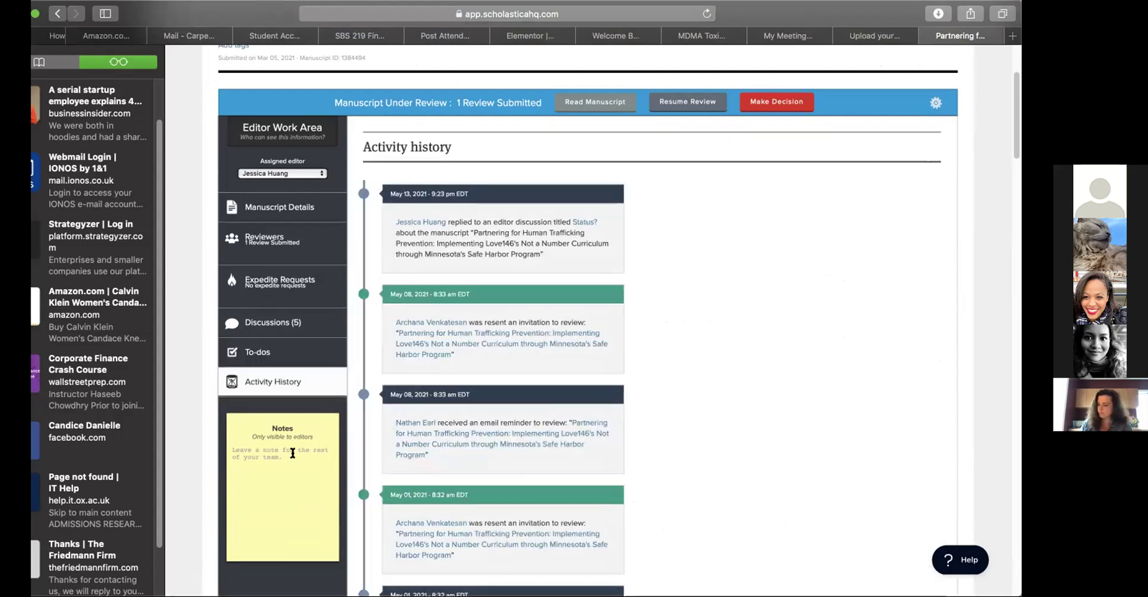
scroll(671, 455, "down", 10)
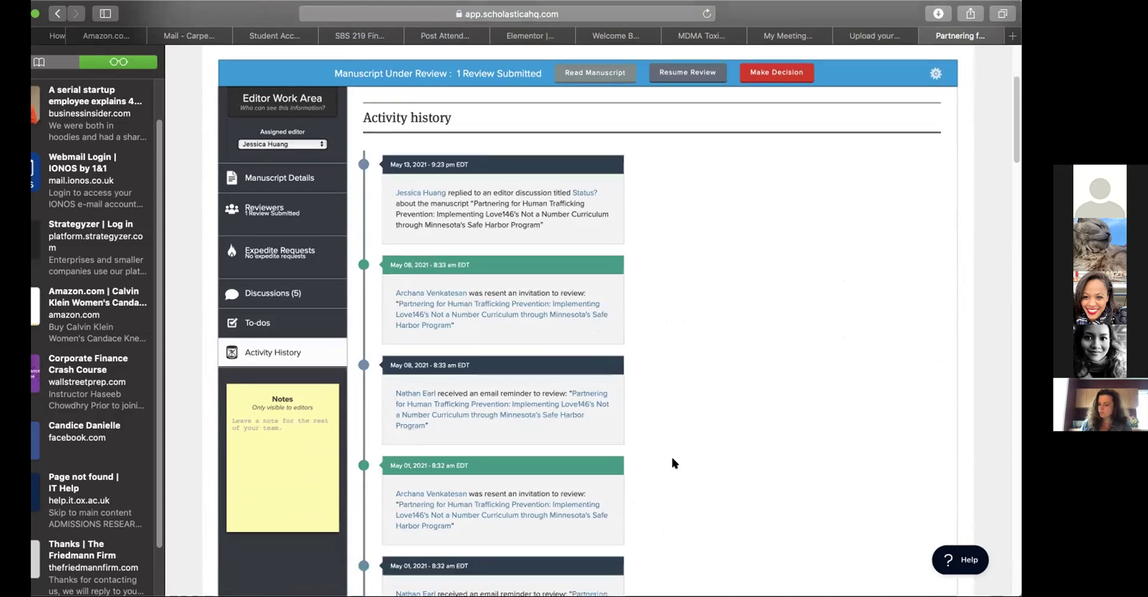
scroll(673, 459, "down", 10)
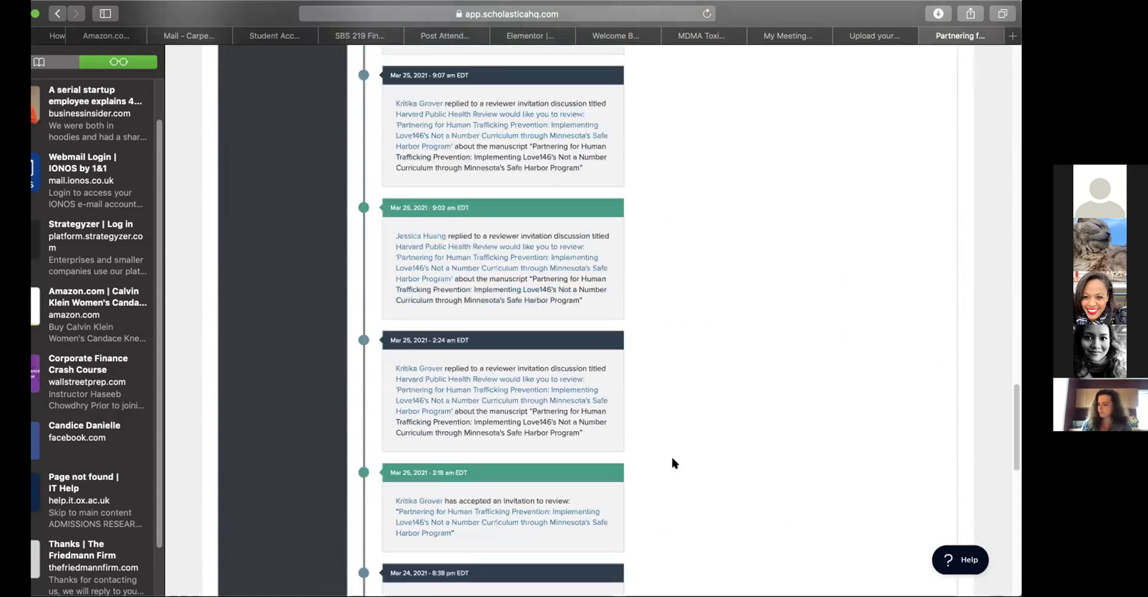
scroll(672, 459, "up", 5)
scroll(672, 458, "up", 15)
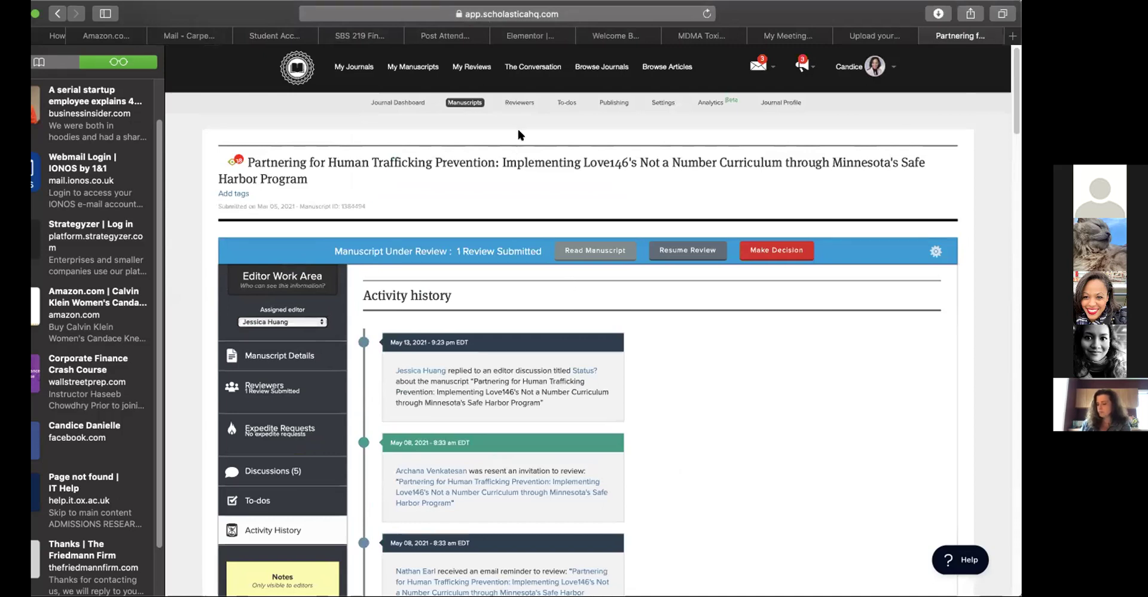
View the second reviewer's profile: 2 invitations, 1 review completed on time
left_click(519, 102)
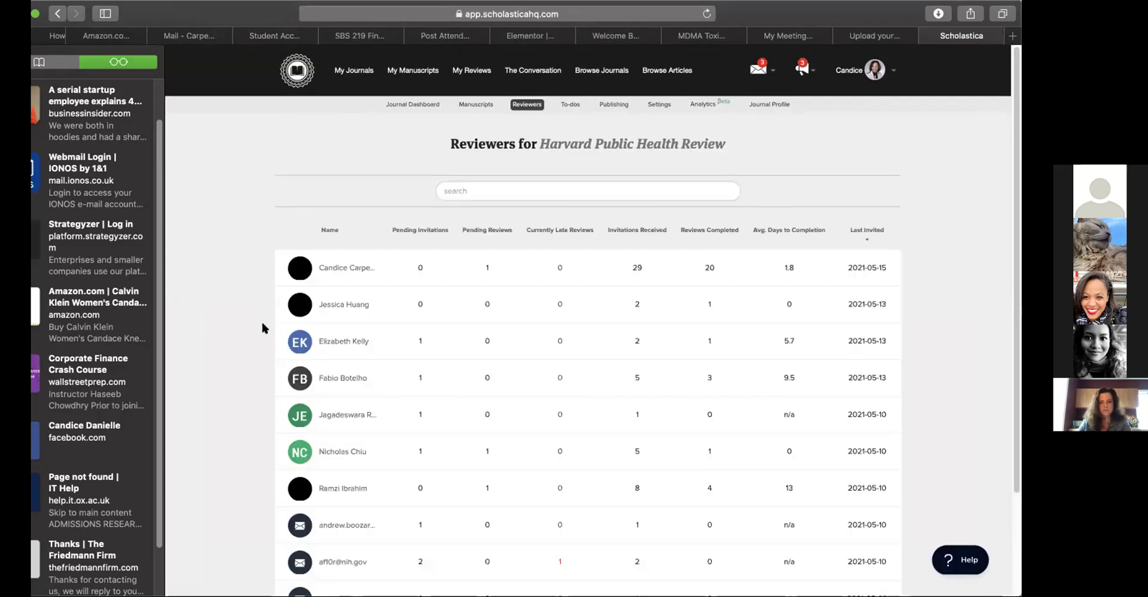
scroll(261, 373, "down", 3)
scroll(351, 307, "up", 3)
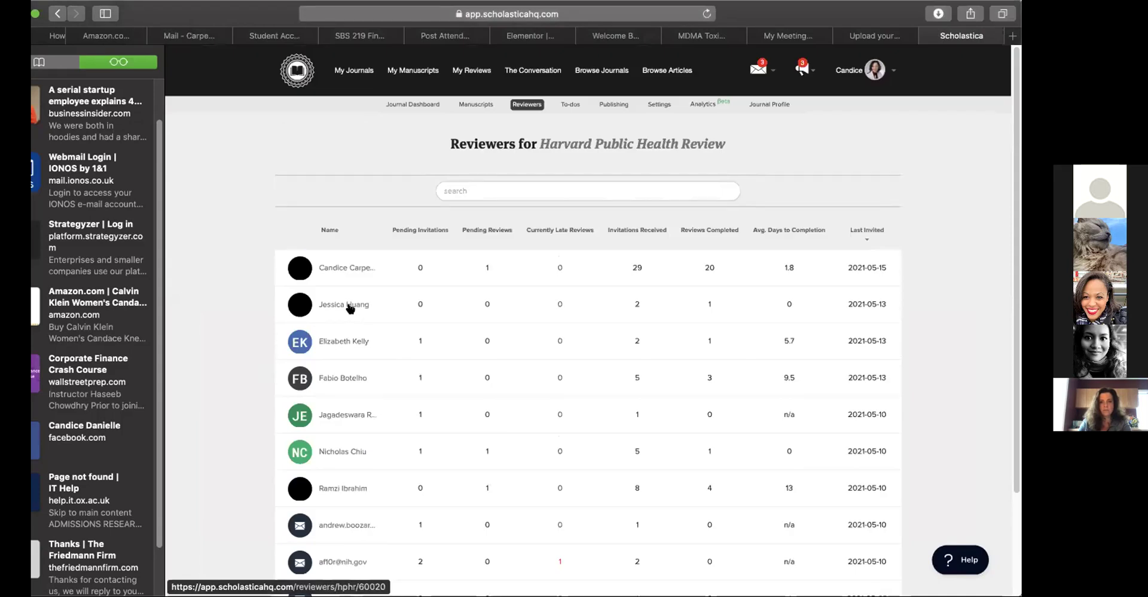
left_click(350, 306)
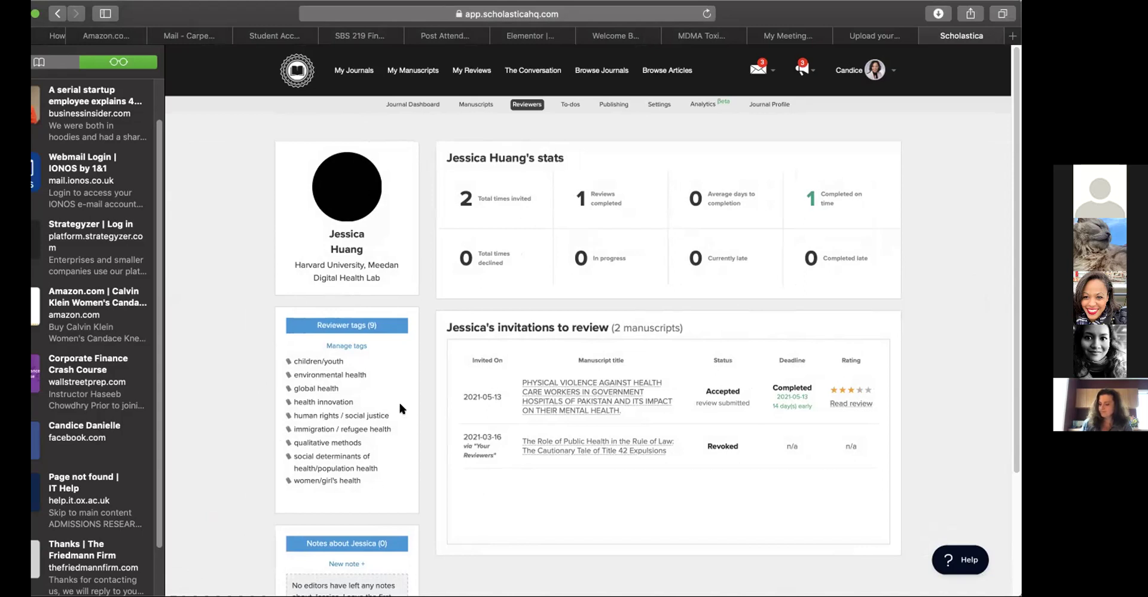
scroll(376, 492, "down", 3)
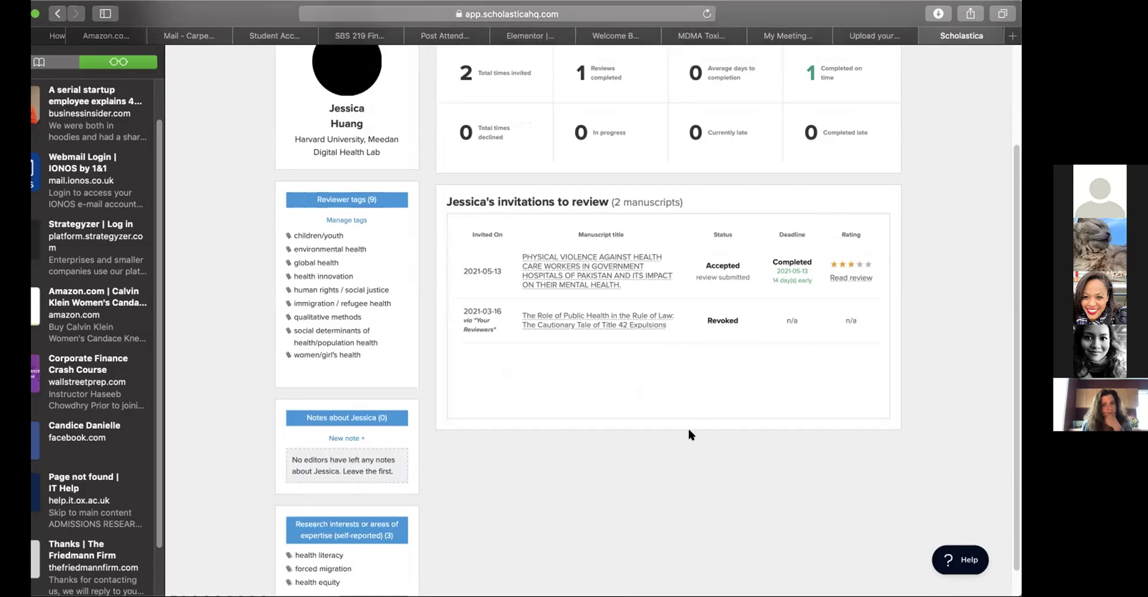
scroll(689, 431, "up", 3)
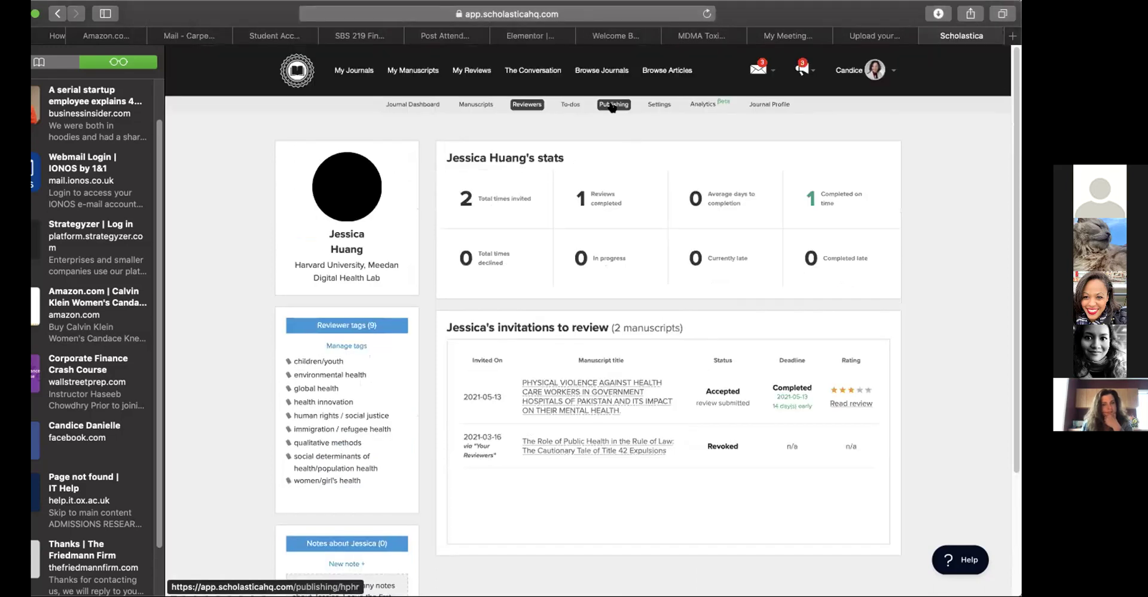
left_click(694, 106)
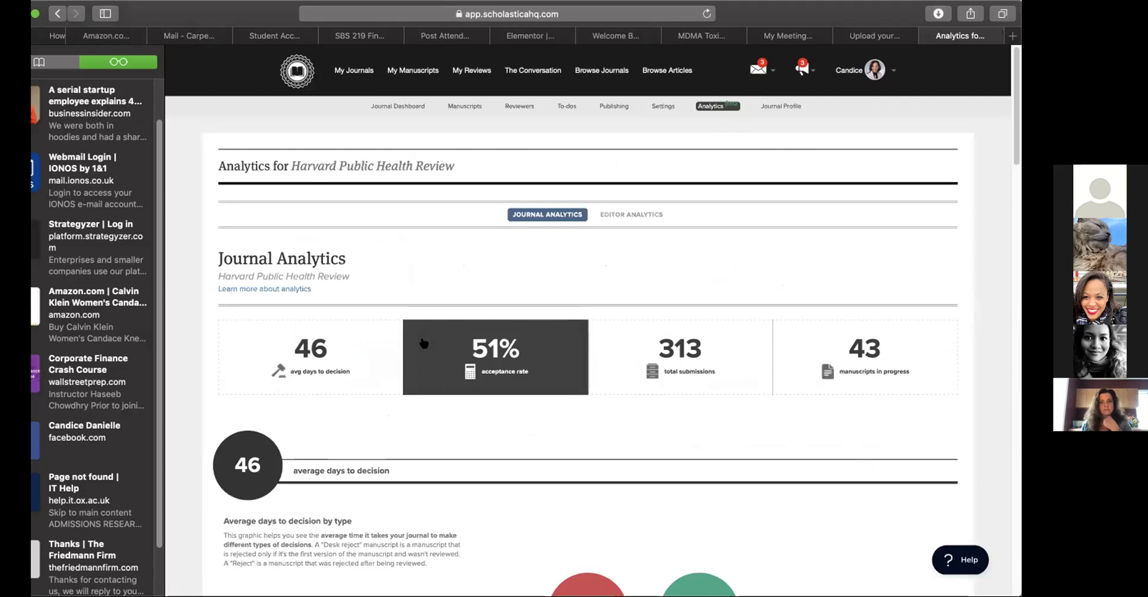
Scroll the journal analytics: 46 days to decision, 51% acceptance, 313 submissions, 43 in progress
scroll(424, 343, "down", 6)
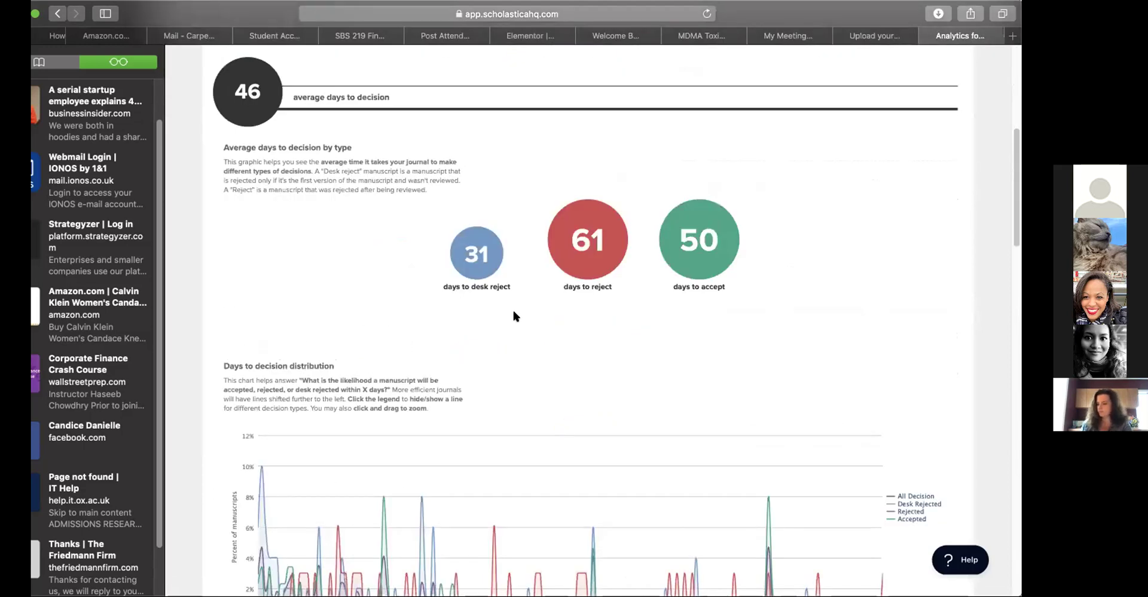
scroll(514, 315, "down", 9)
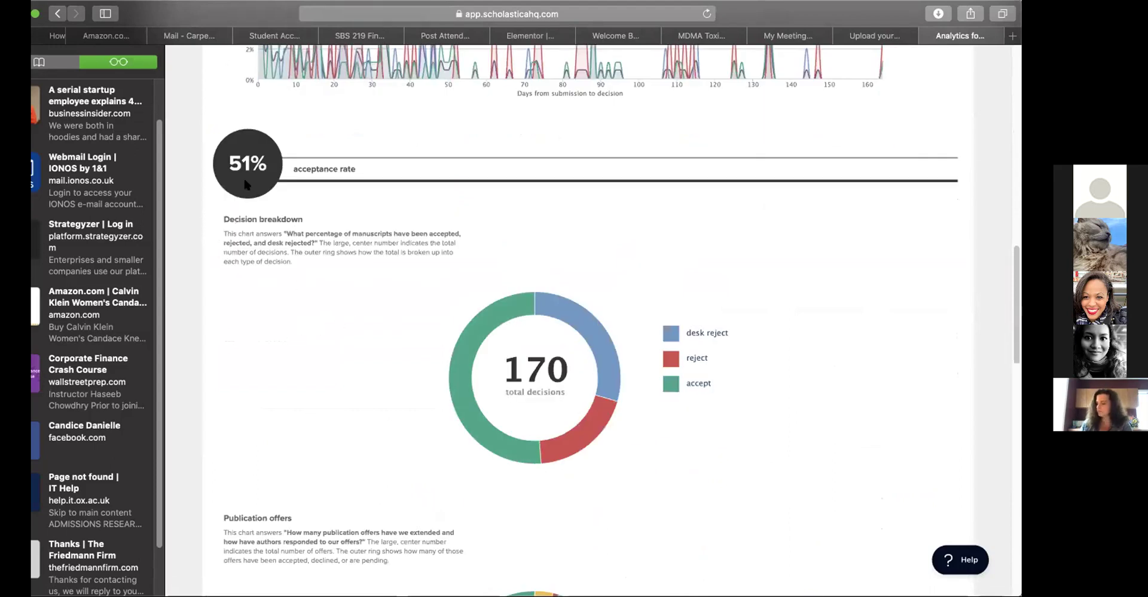
scroll(274, 311, "down", 8)
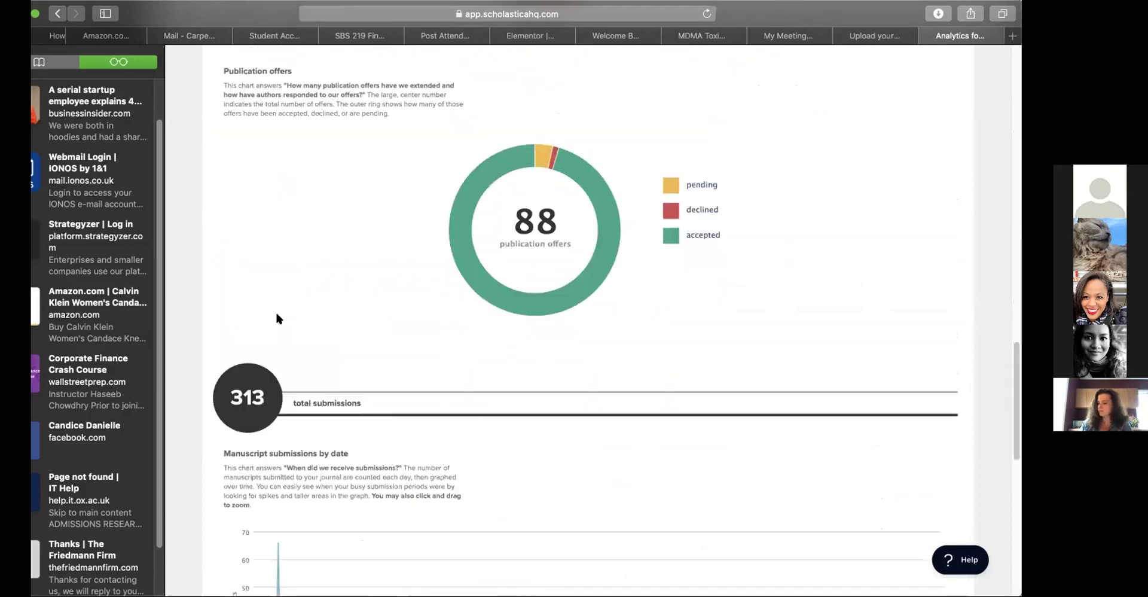
scroll(309, 380, "up", 20)
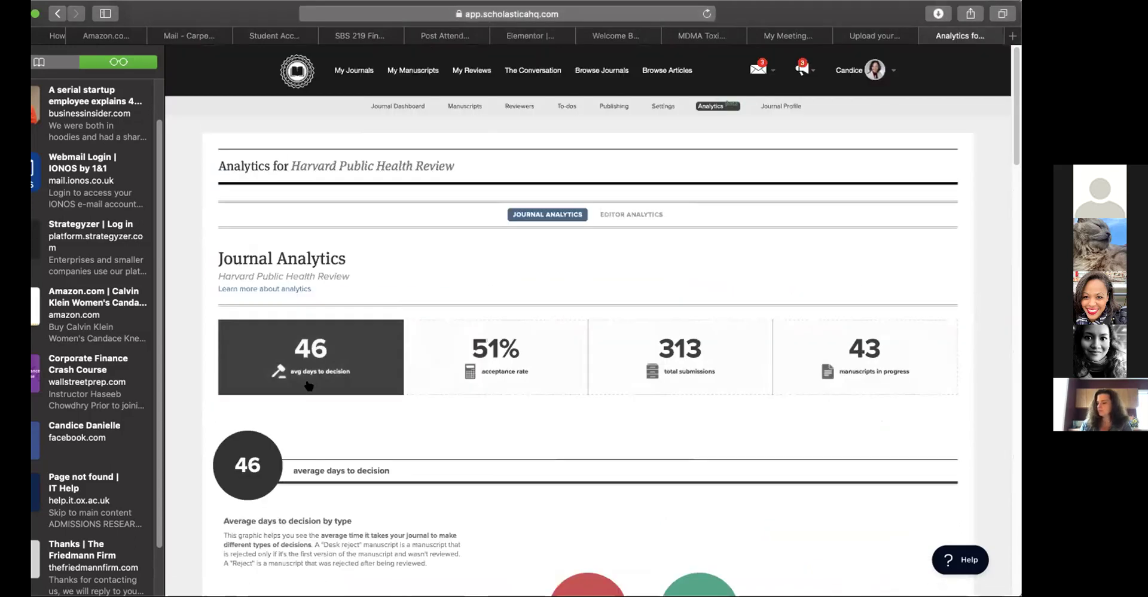
left_click(629, 214)
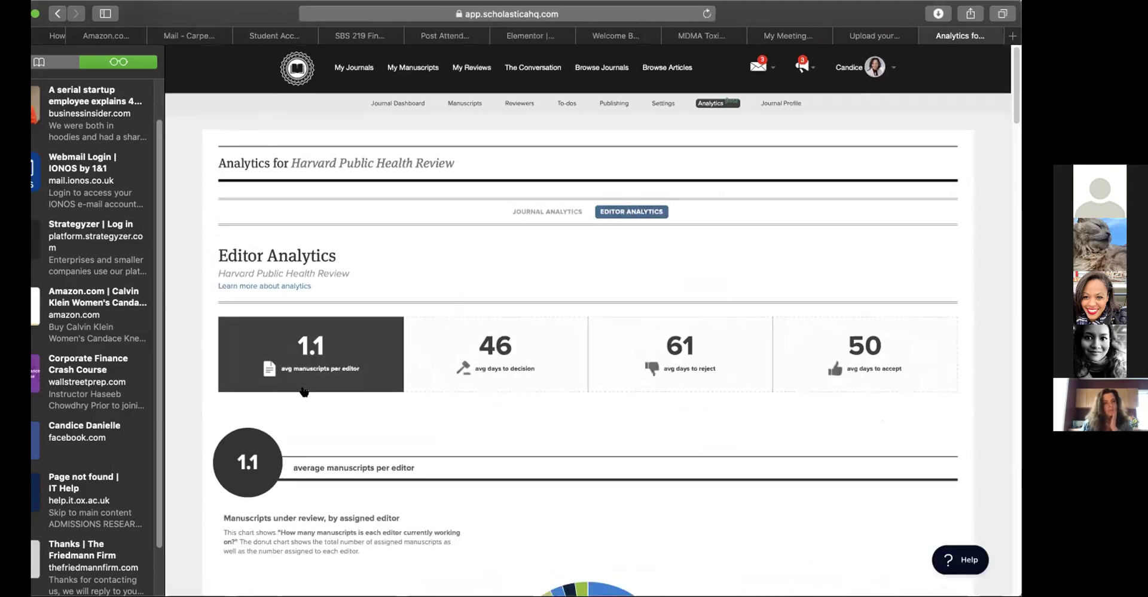
Browse editor analytics: 1.1 manuscripts per editor, 41 assigned, 61 days to reject, 50 to accept
scroll(274, 392, "down", 10)
scroll(274, 397, "down", 2)
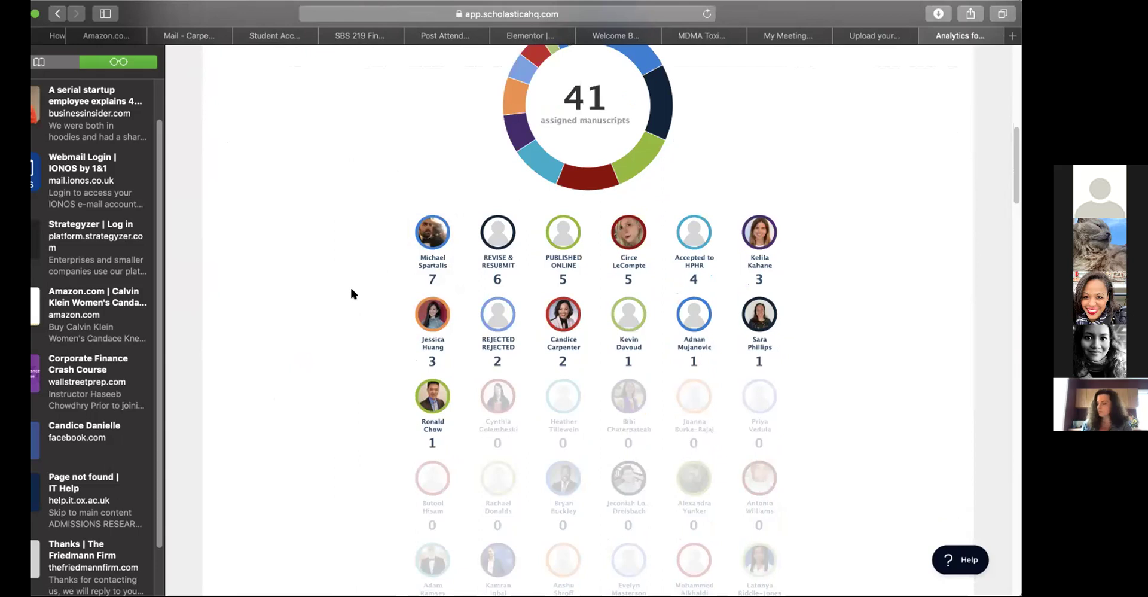
scroll(358, 320, "down", 5)
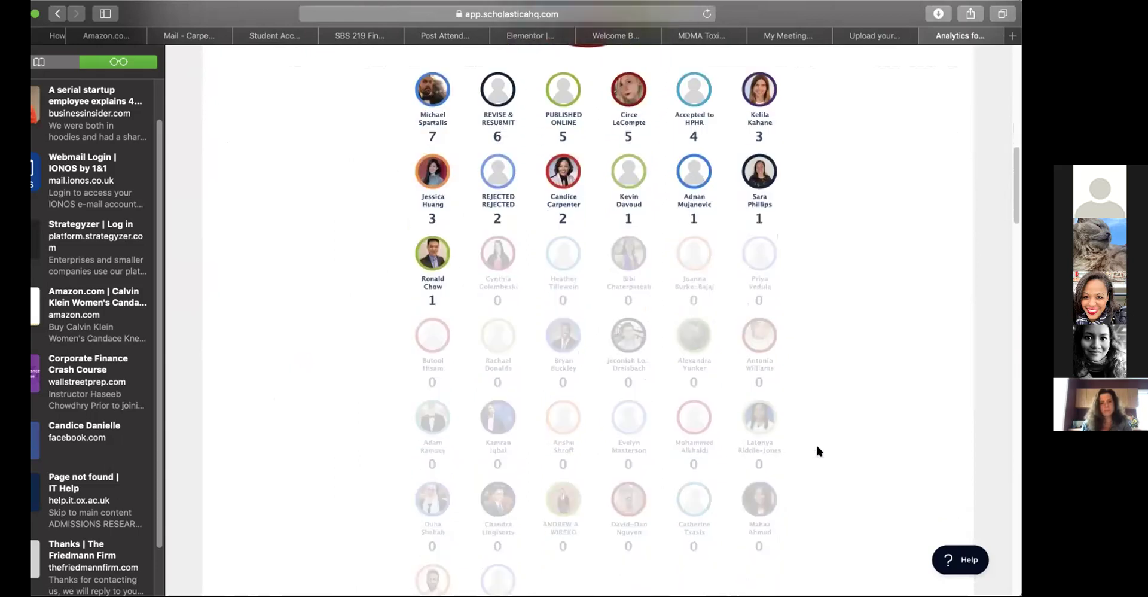
scroll(823, 328, "down", 2)
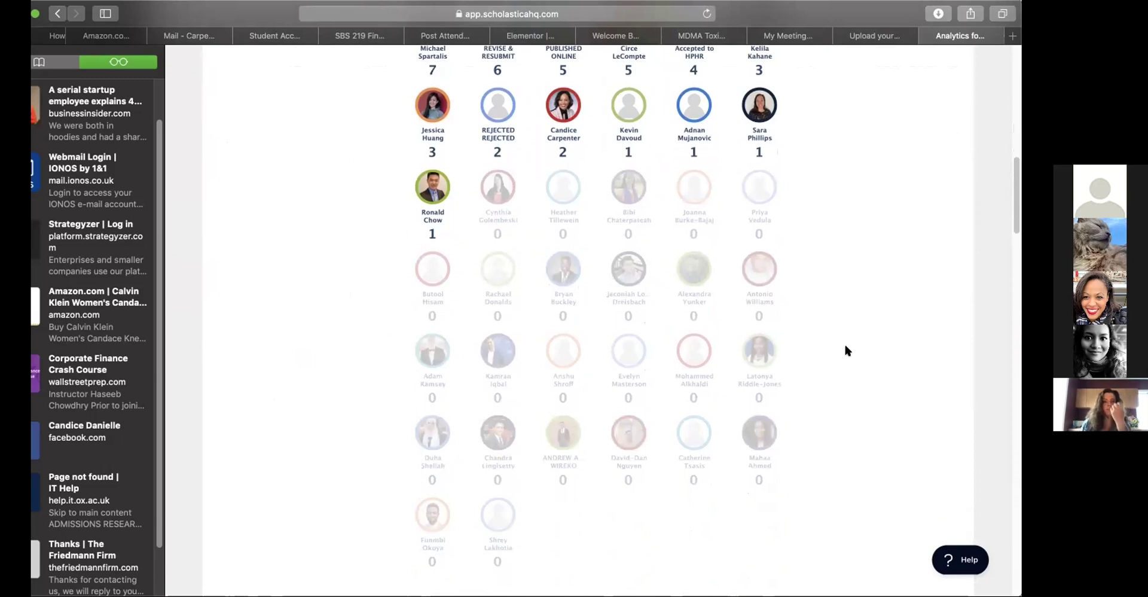
scroll(847, 374, "up", 2)
scroll(846, 375, "up", 5)
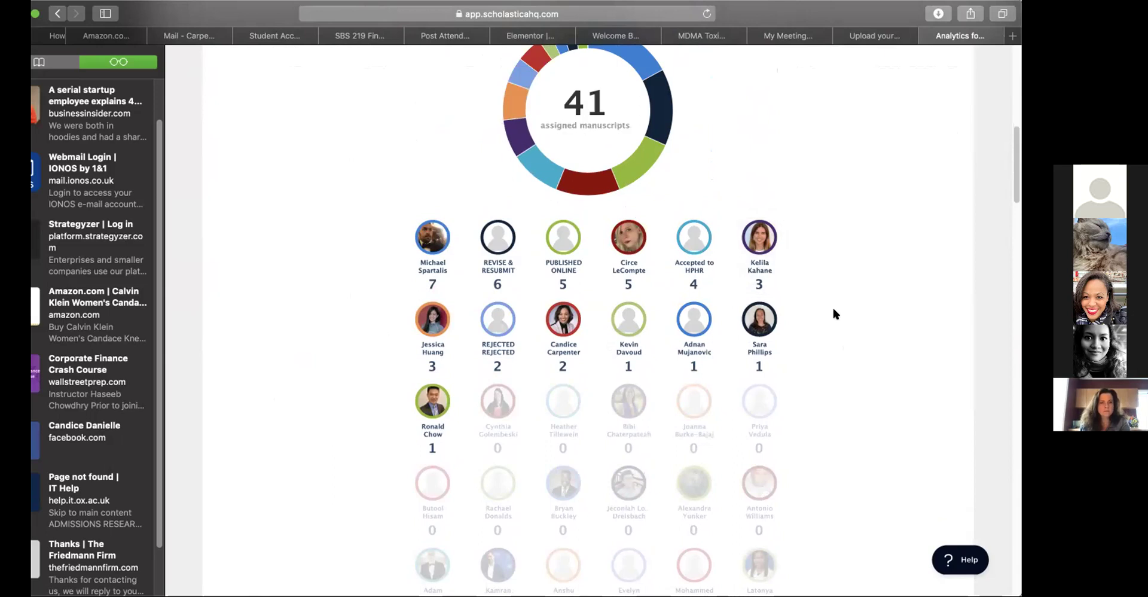
scroll(853, 416, "down", 3)
scroll(856, 425, "up", 7)
scroll(857, 426, "up", 5)
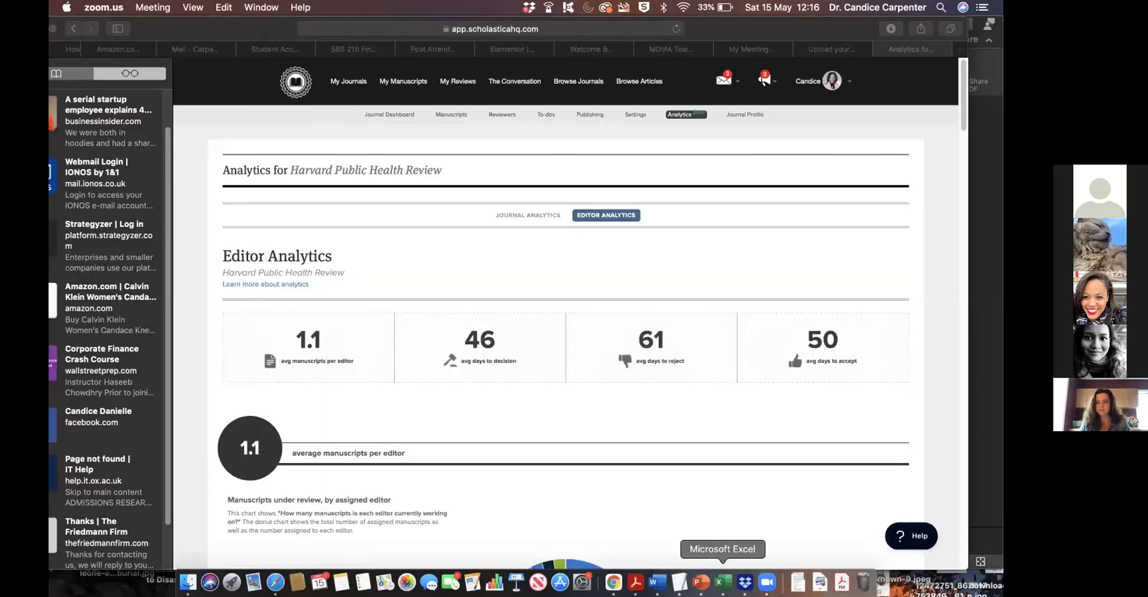
Review the HPHR Article Processing Dashboard spreadsheet in Chrome, then return to Scholastica
left_click(612, 578)
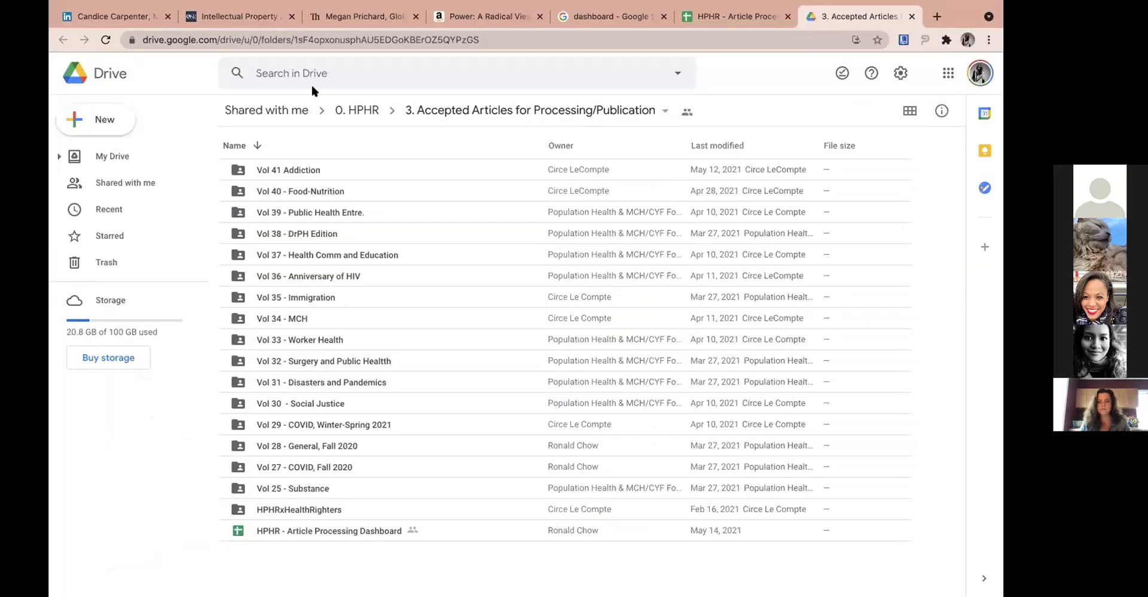
mouse_move(729, 6)
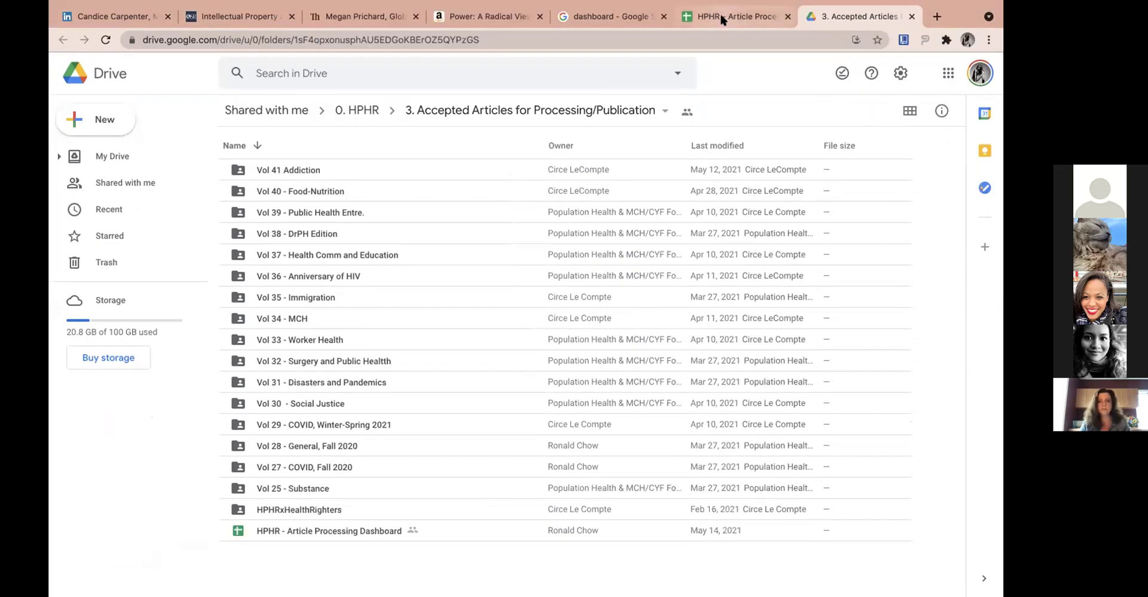
left_click(722, 18)
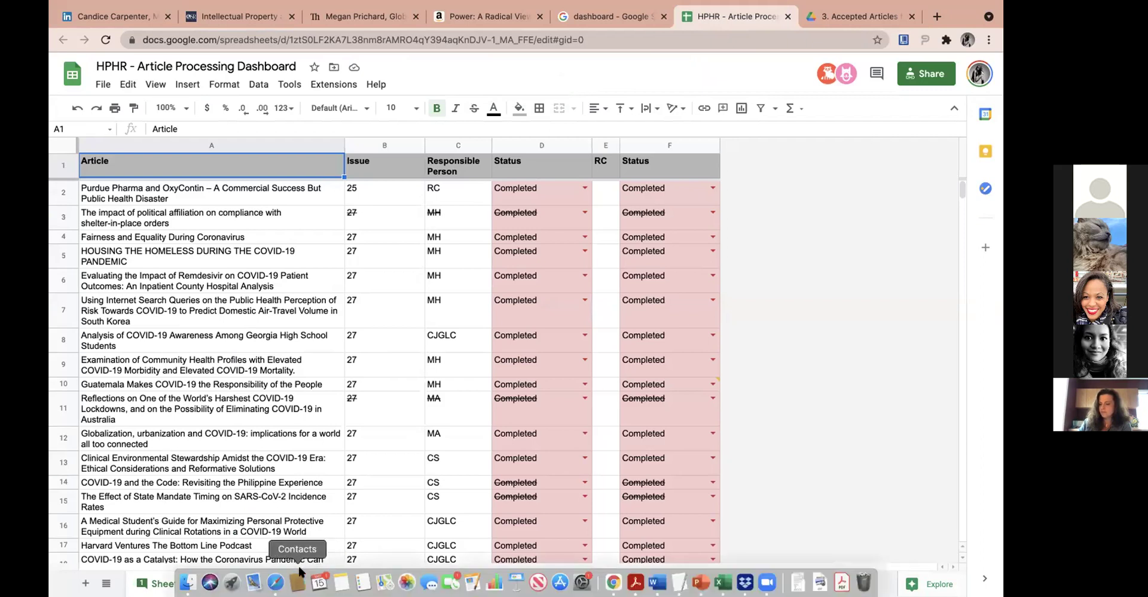
left_click(276, 581)
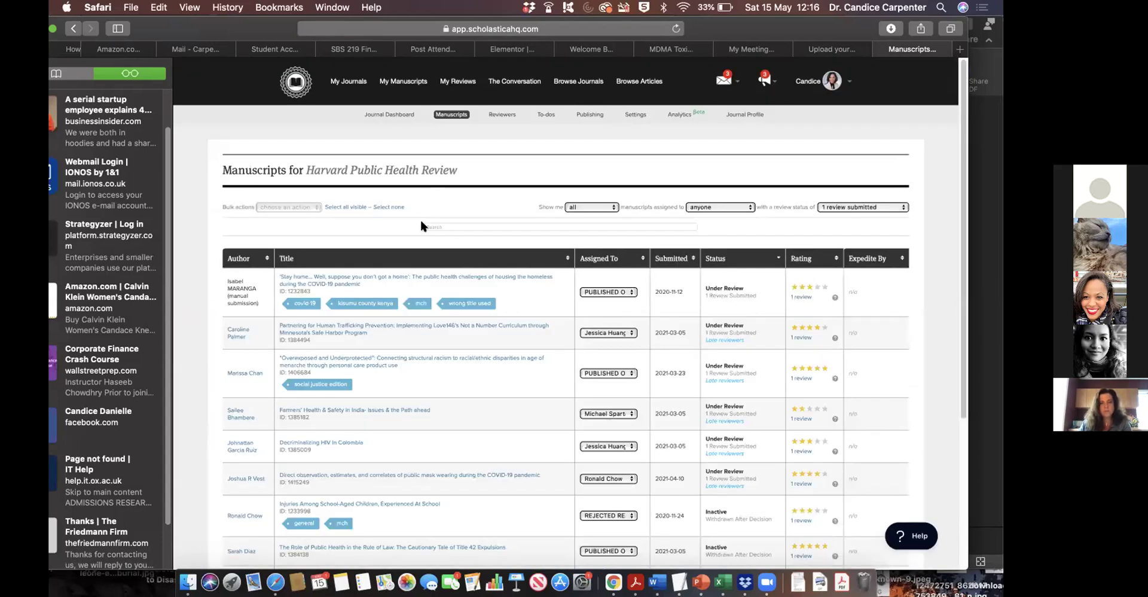
Open the Partnering for Human Trafficking Prevention manuscript and start its decision letter
left_click(354, 325)
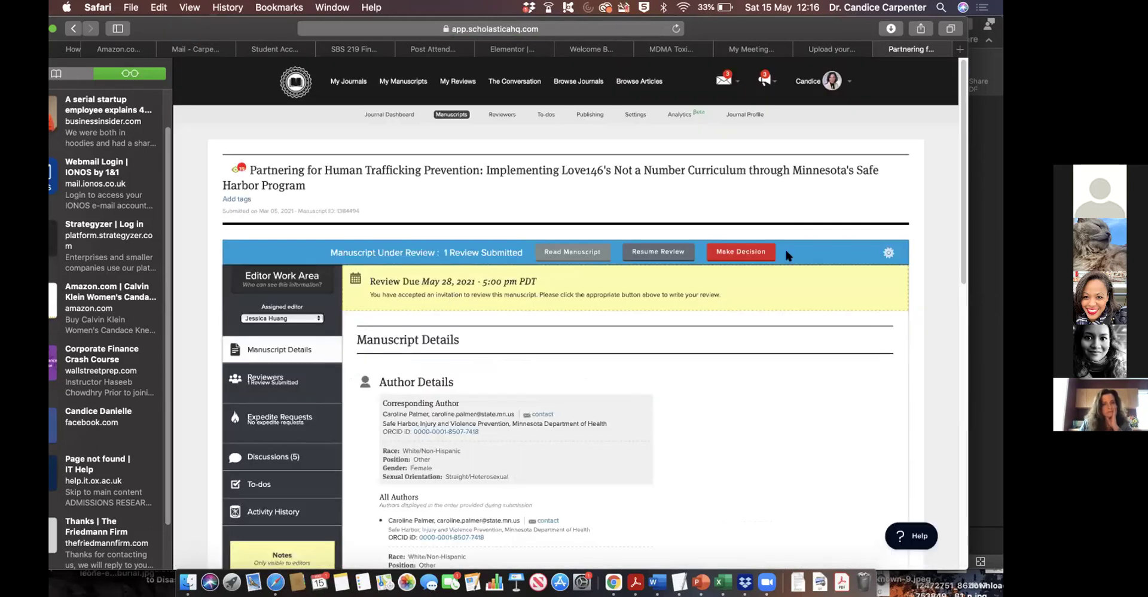
left_click(740, 251)
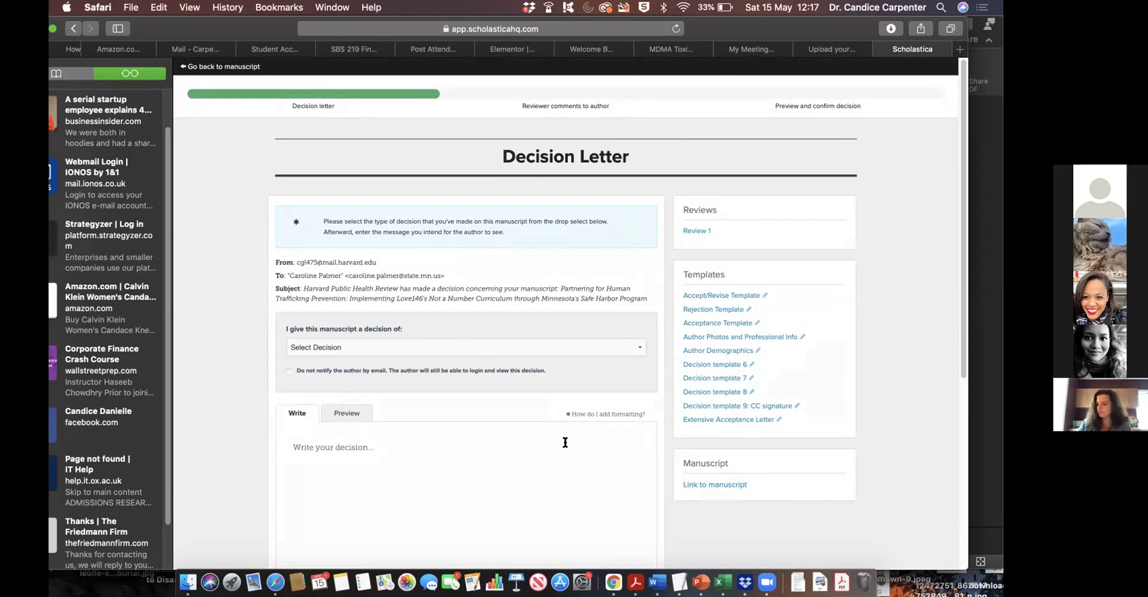
scroll(565, 439, "down", 3)
Fill the letter with the Accept/Revise template and look over the sharing options
left_click(574, 211)
left_click(577, 209)
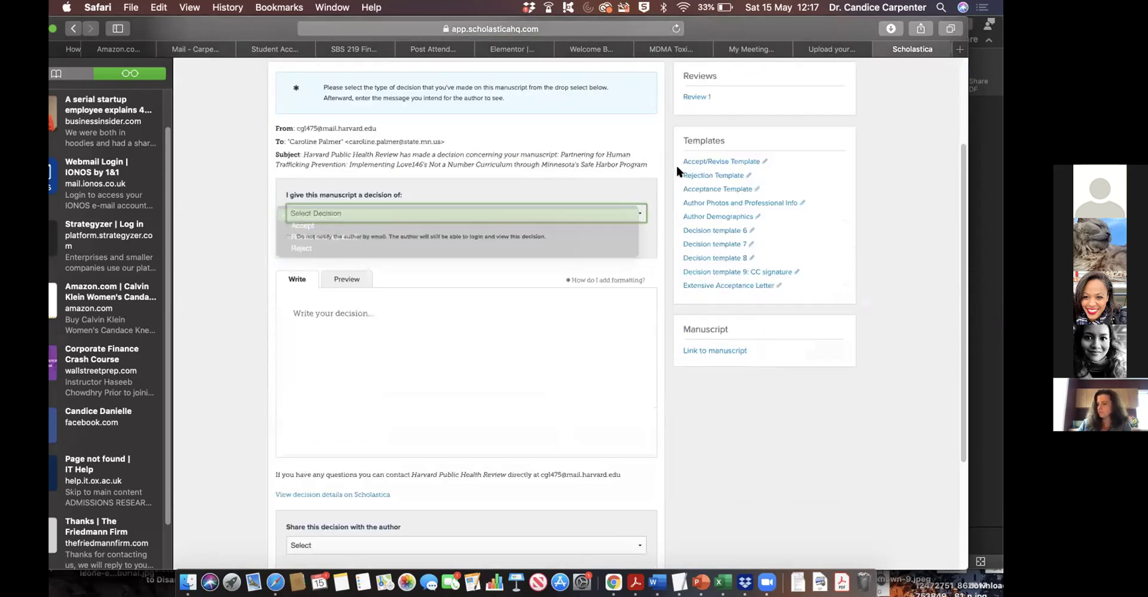
left_click(704, 161)
scroll(435, 487, "down", 3)
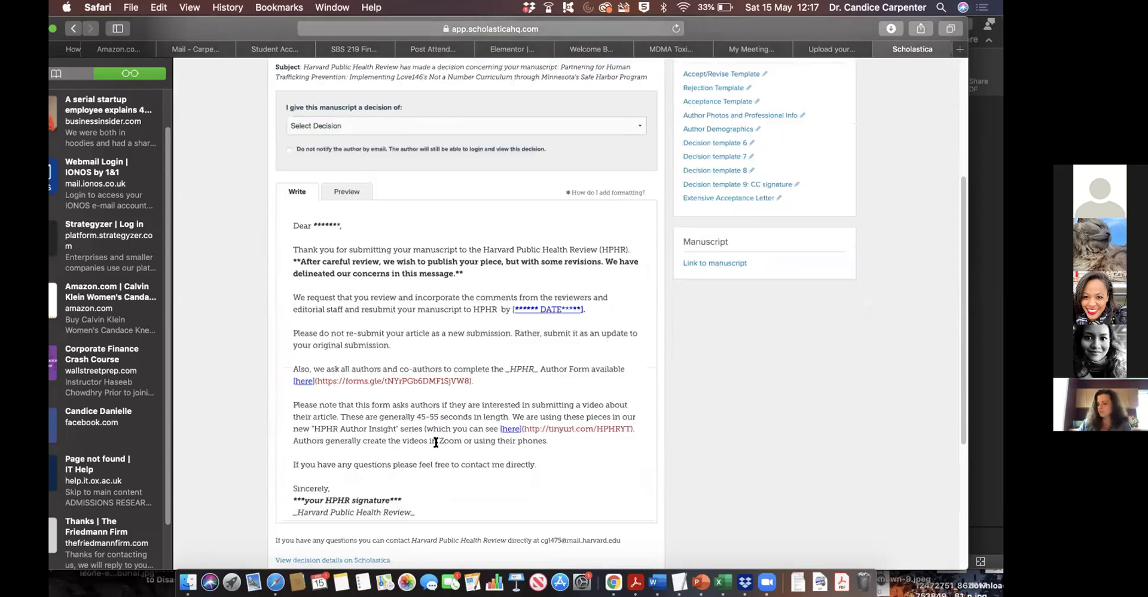
scroll(539, 482, "down", 5)
left_click(536, 371)
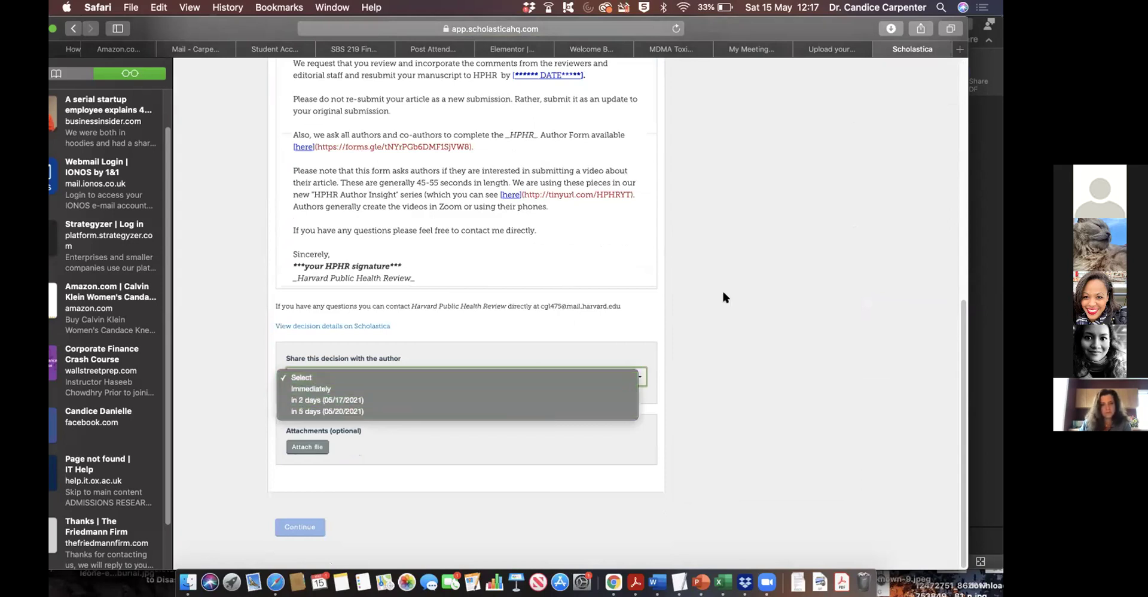
left_click(504, 427)
Set the decision to Accept and continue to the Reviewer Comments to Author step
scroll(504, 427, "up", 10)
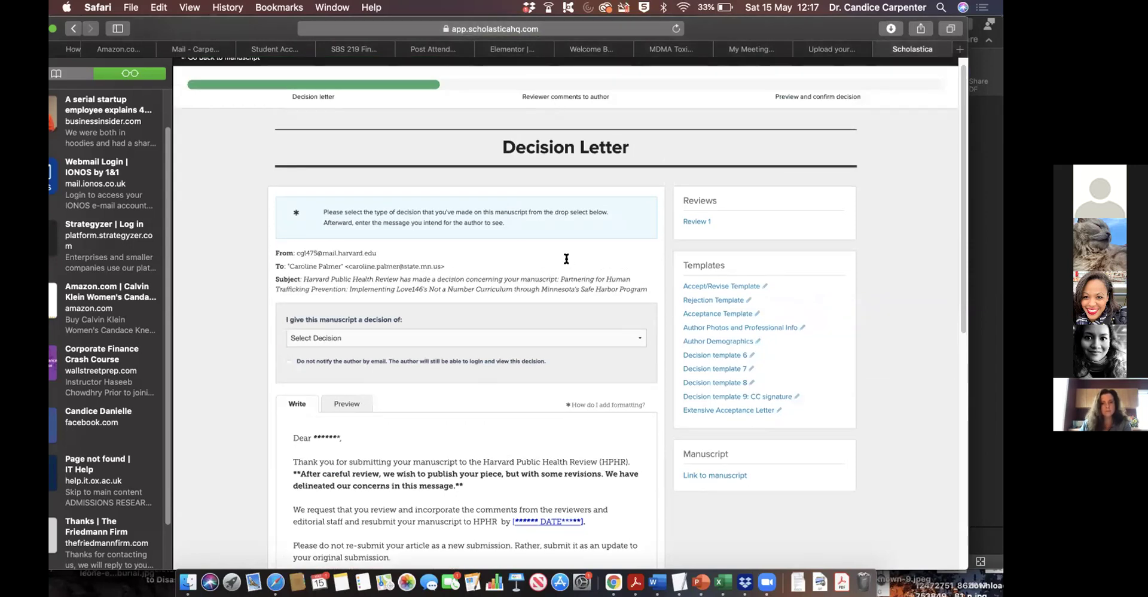
scroll(563, 290, "down", 10)
scroll(535, 314, "up", 10)
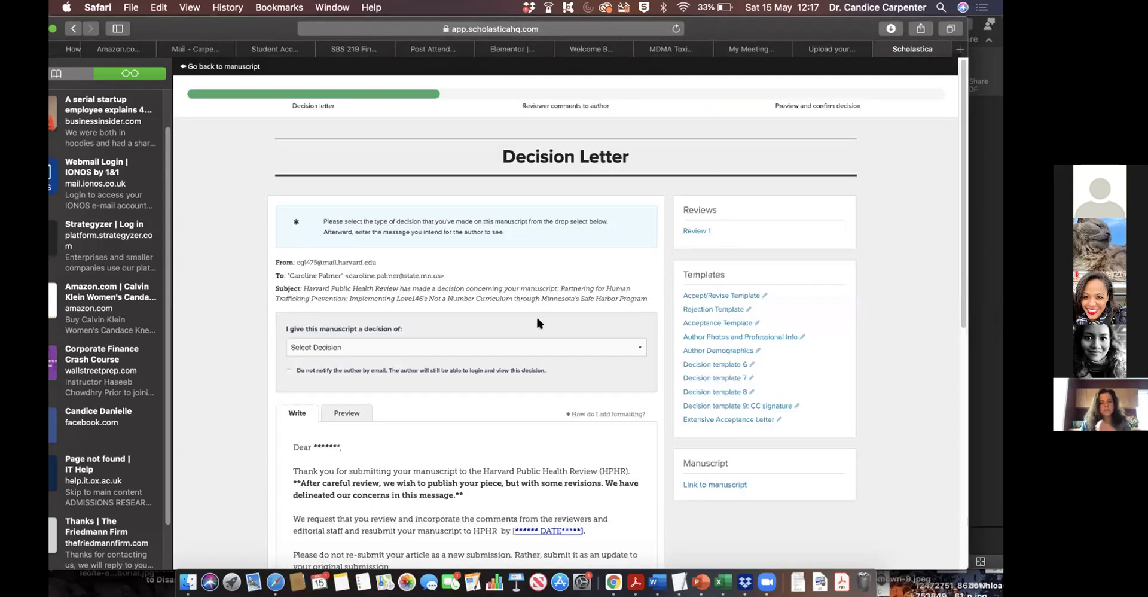
left_click(529, 344)
left_click(526, 356)
scroll(524, 352, "down", 10)
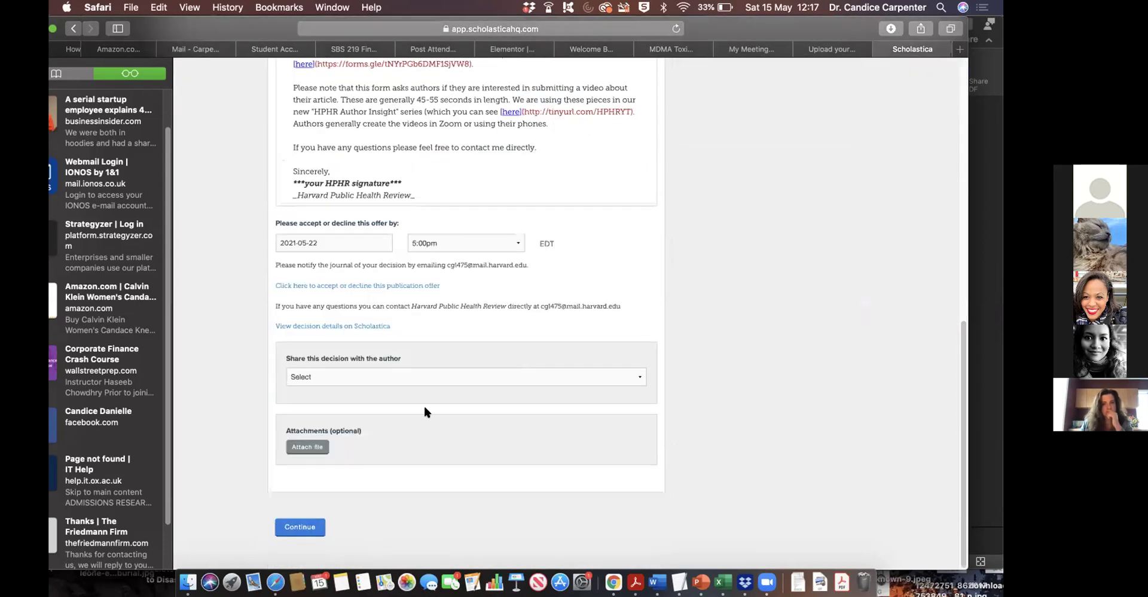
left_click(302, 529)
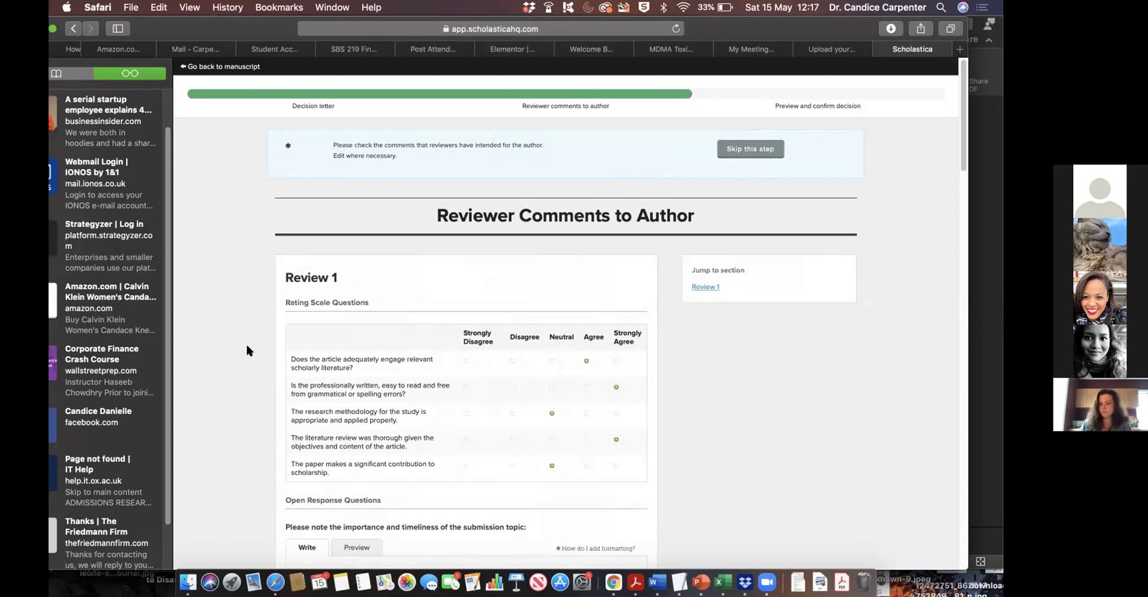
Read Review 1's comments, then return to the manuscript page and the manuscripts list
scroll(247, 346, "down", 15)
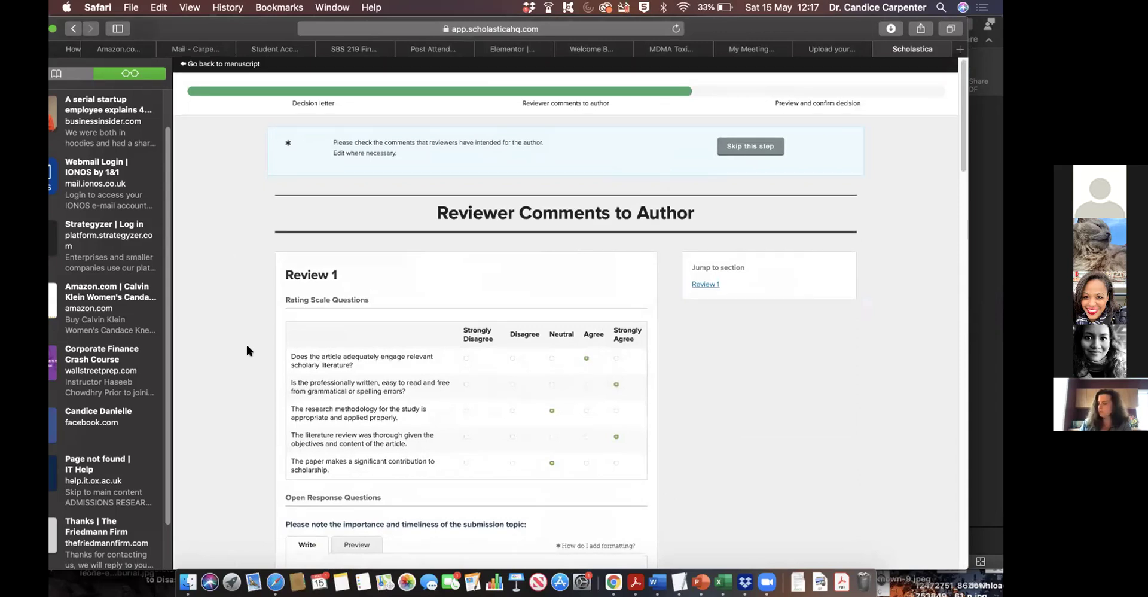
scroll(247, 350, "down", 5)
scroll(247, 351, "up", 20)
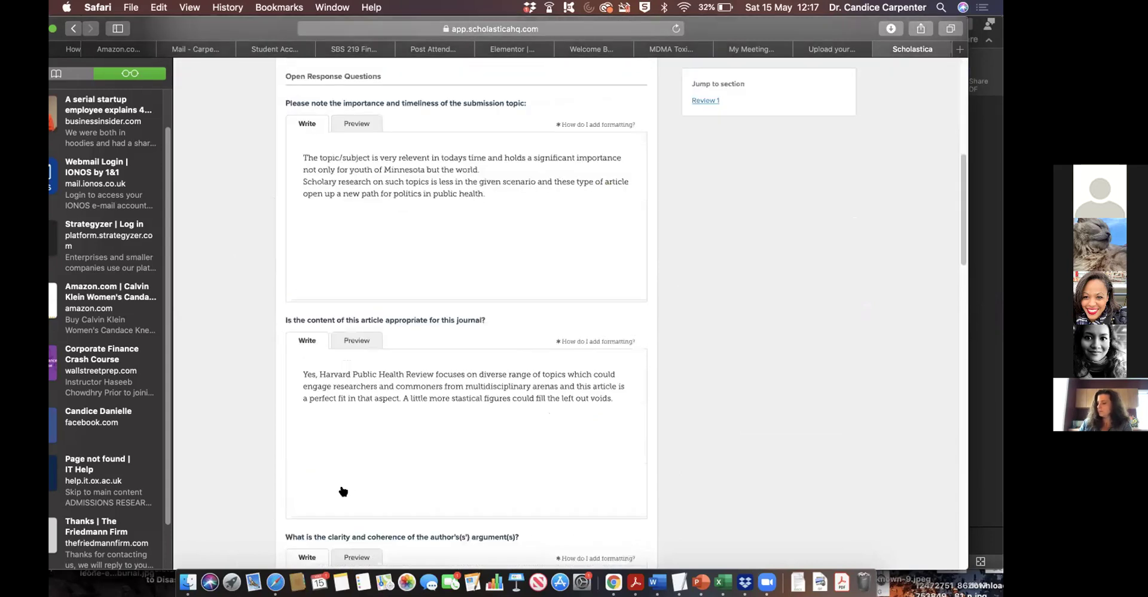
scroll(339, 482, "down", 10)
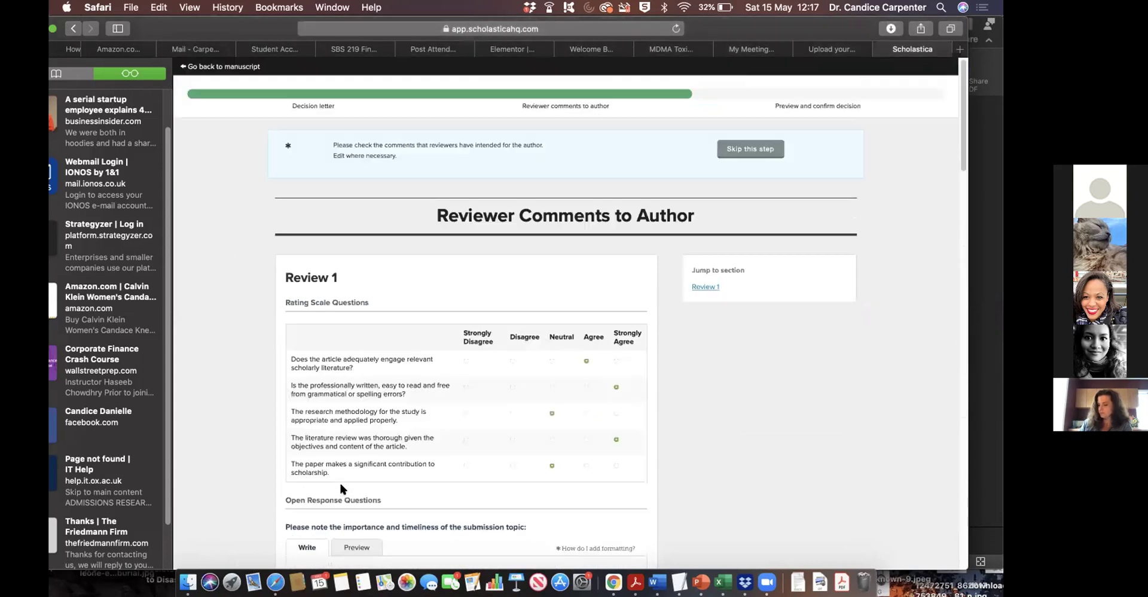
left_click(222, 67)
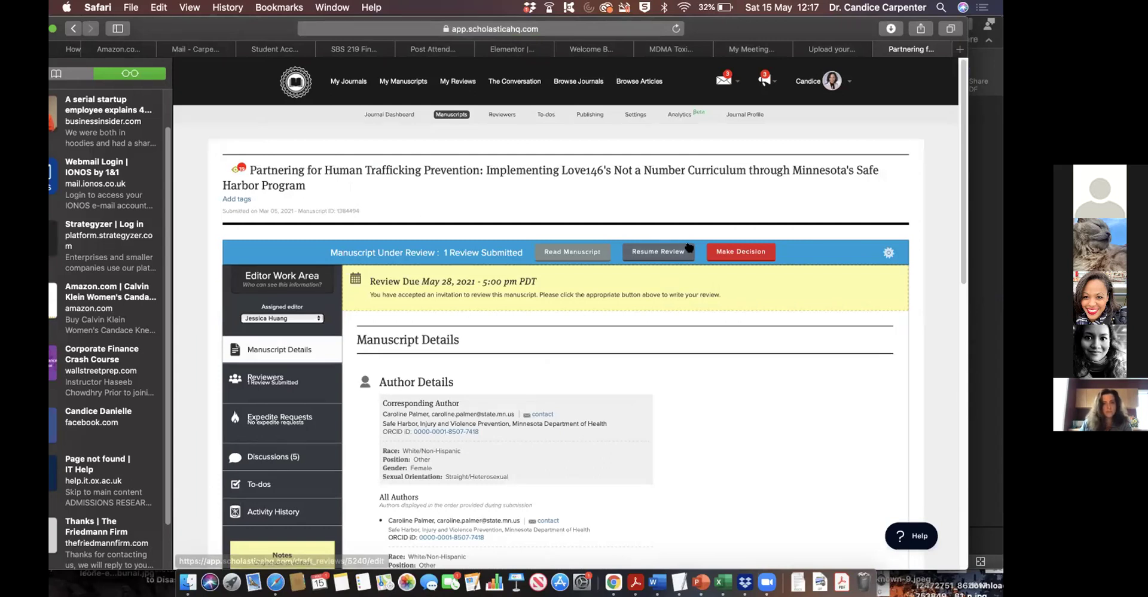
left_click(457, 114)
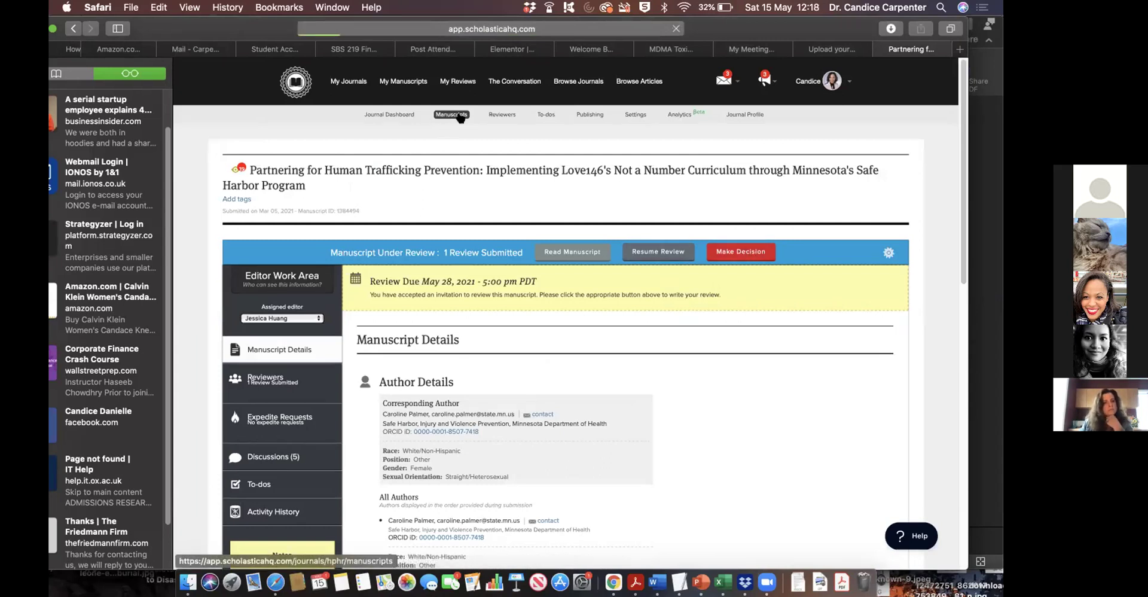
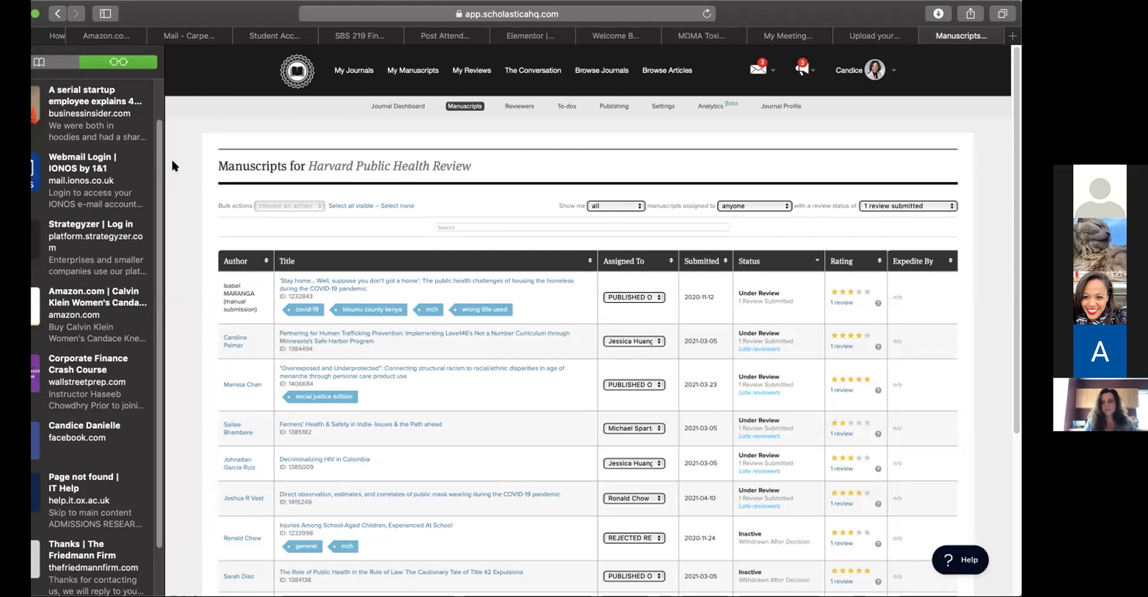
Open the Partnering for Human Trafficking Prevention manuscript and review its abstract and file options
left_click(422, 338)
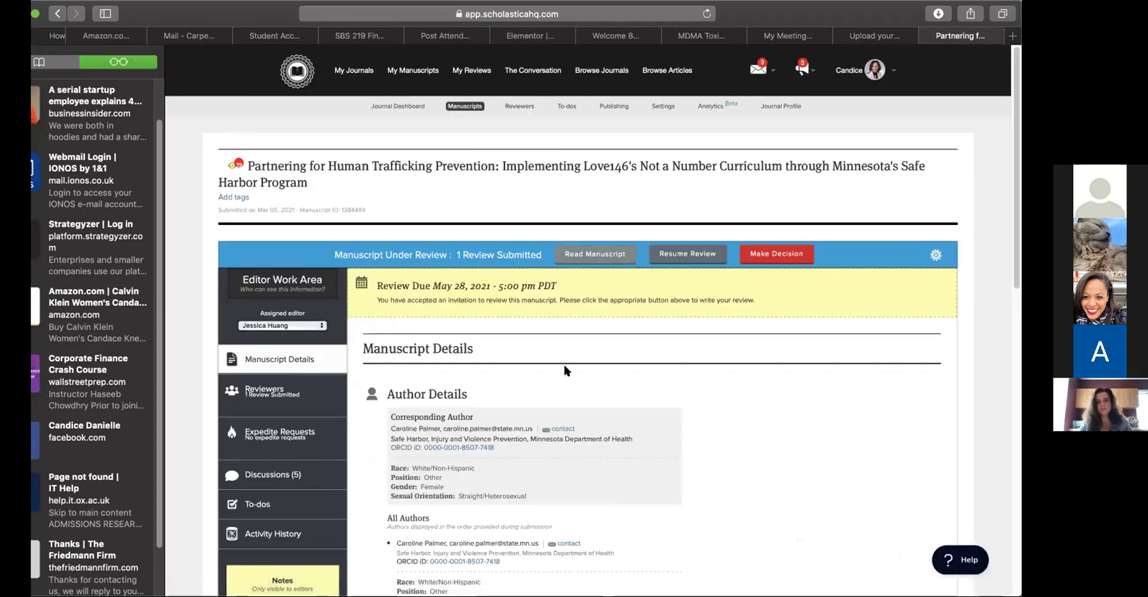
scroll(565, 366, "down", 10)
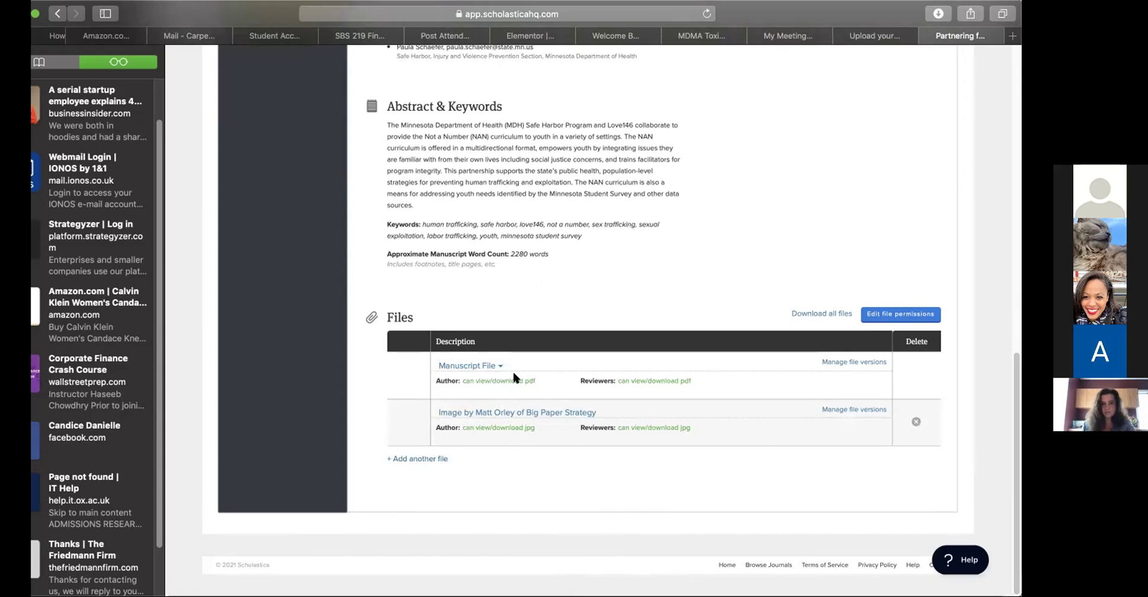
left_click(470, 366)
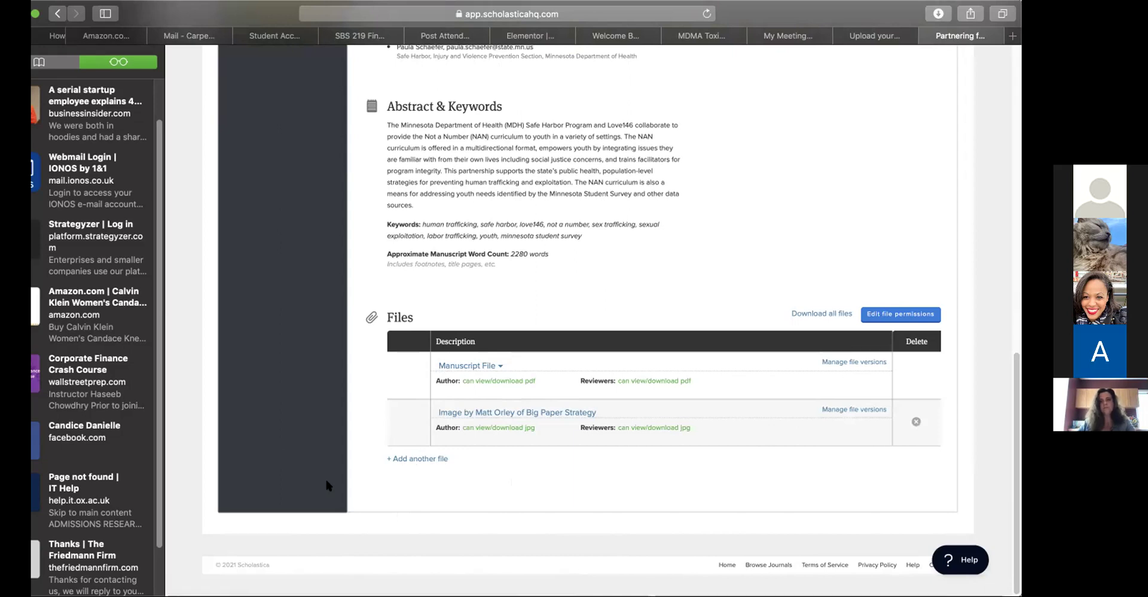
scroll(327, 482, "up", 6)
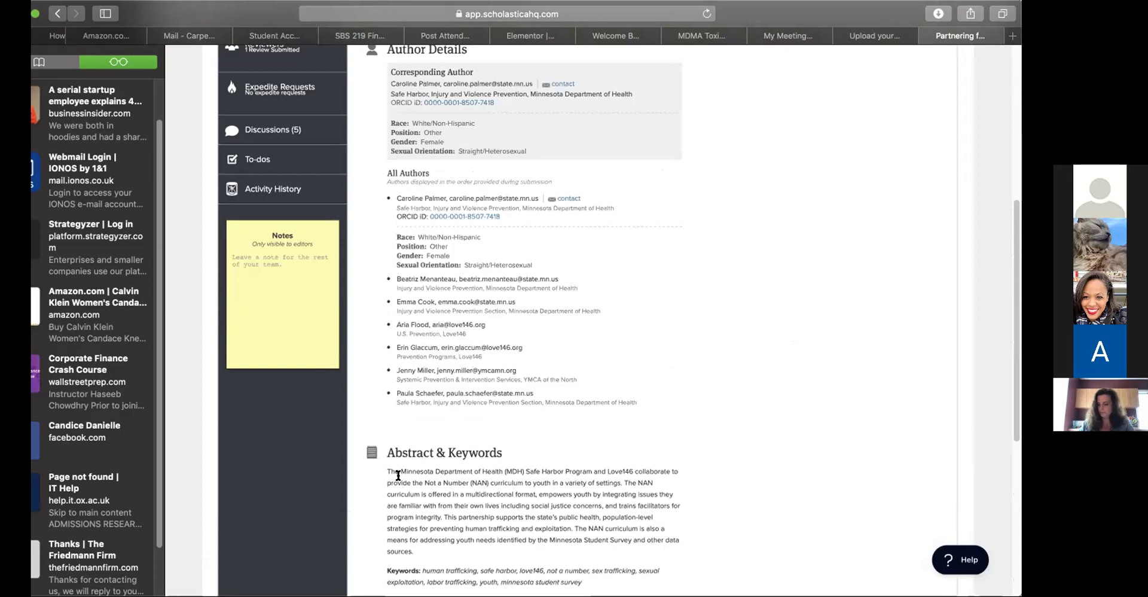
scroll(398, 475, "up", 5)
left_click(777, 254)
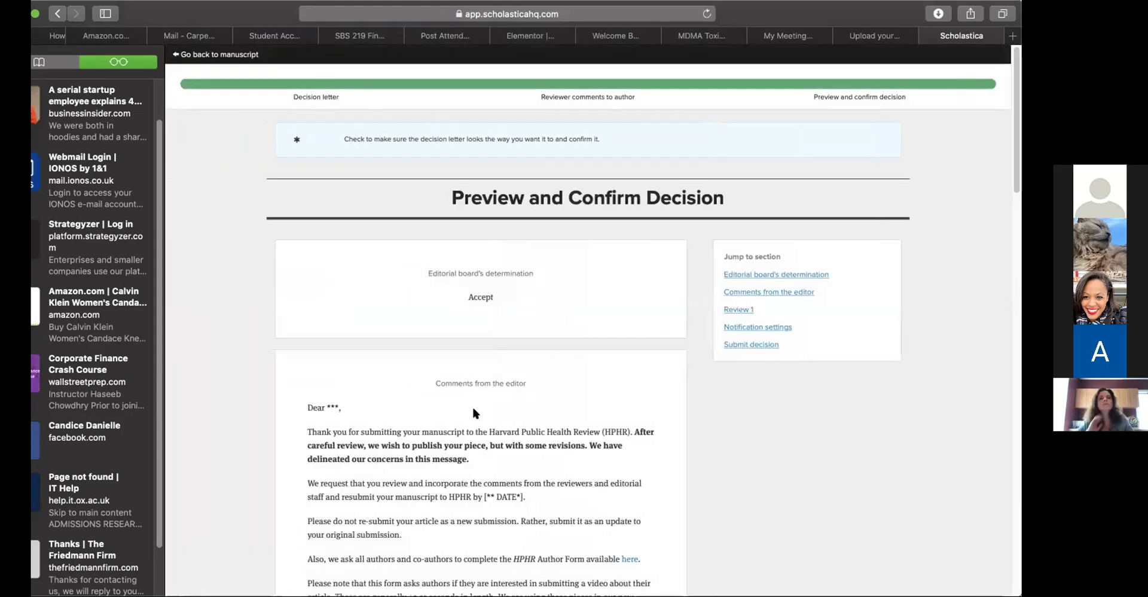
scroll(460, 429, "down", 3)
scroll(460, 429, "down", 15)
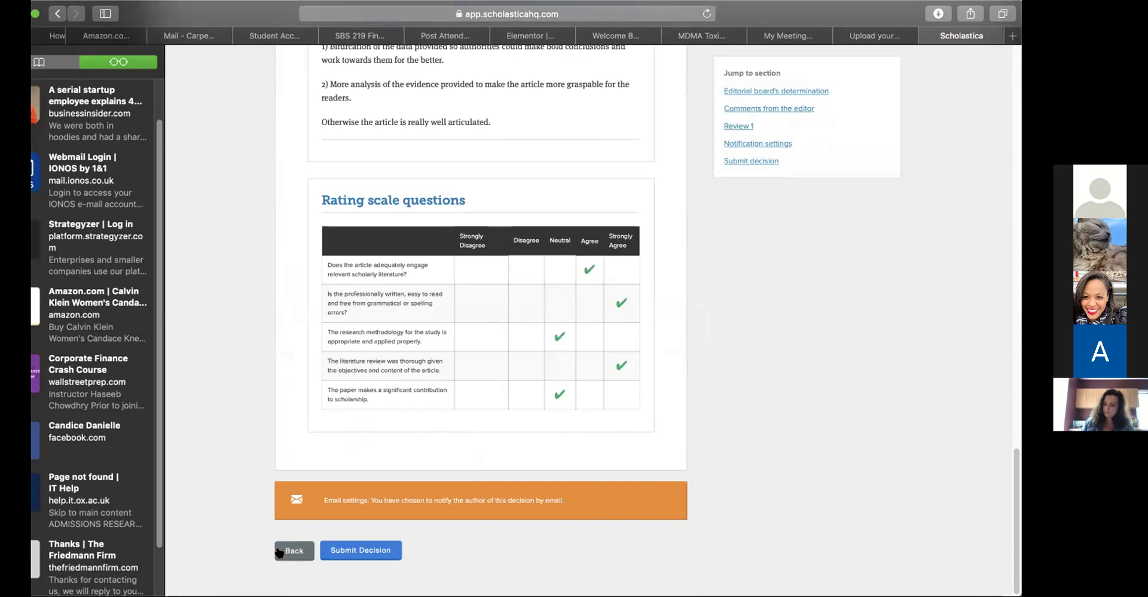
left_click(287, 549)
scroll(376, 469, "down", 20)
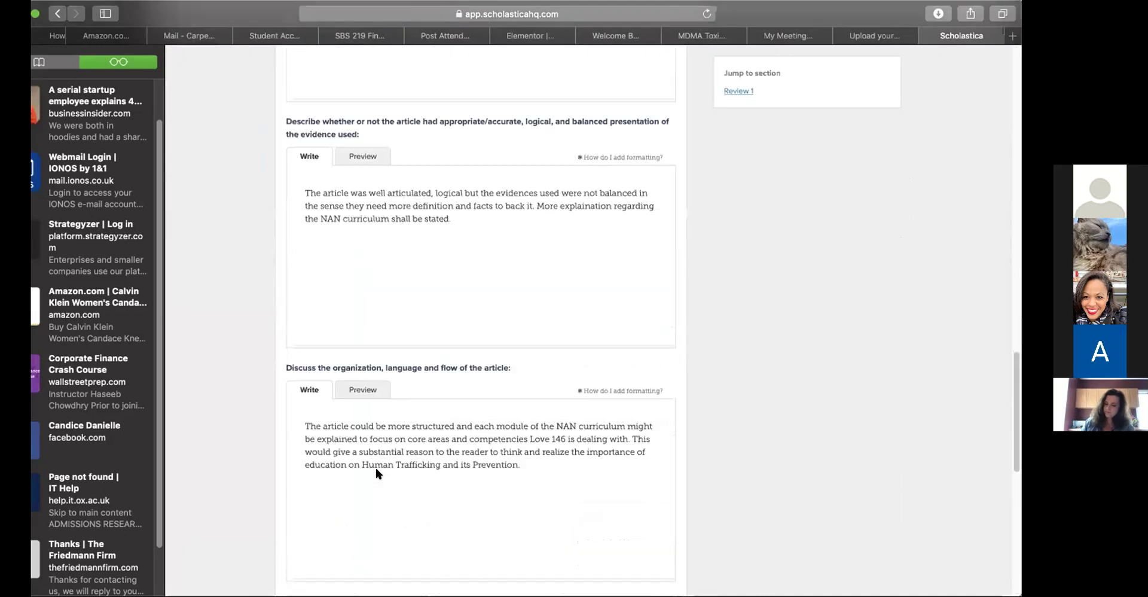
left_click(293, 549)
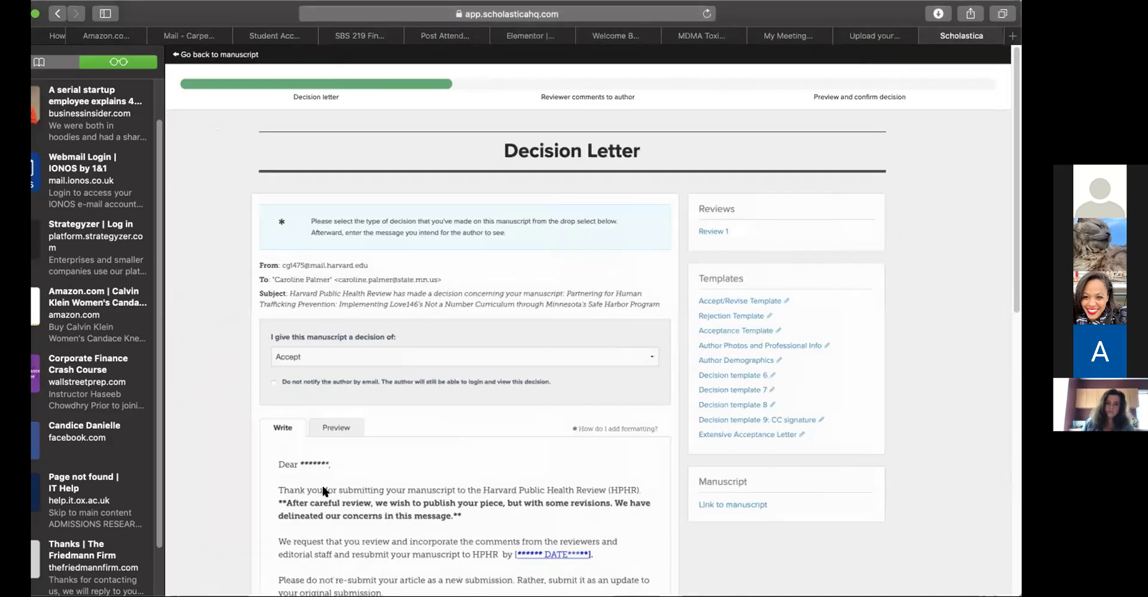
left_click(616, 356)
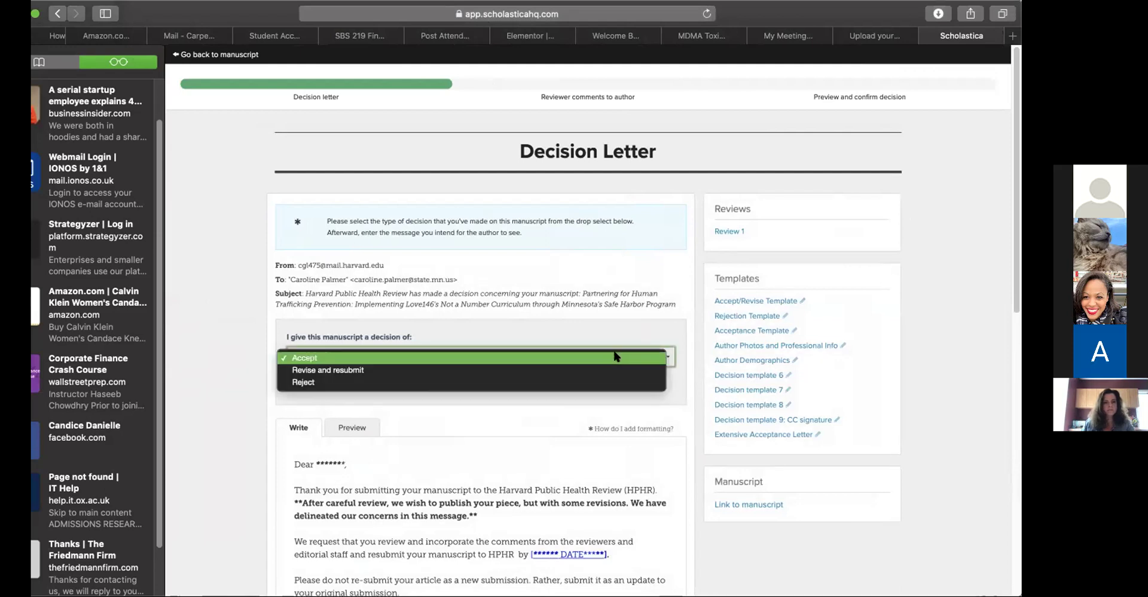
left_click(613, 349)
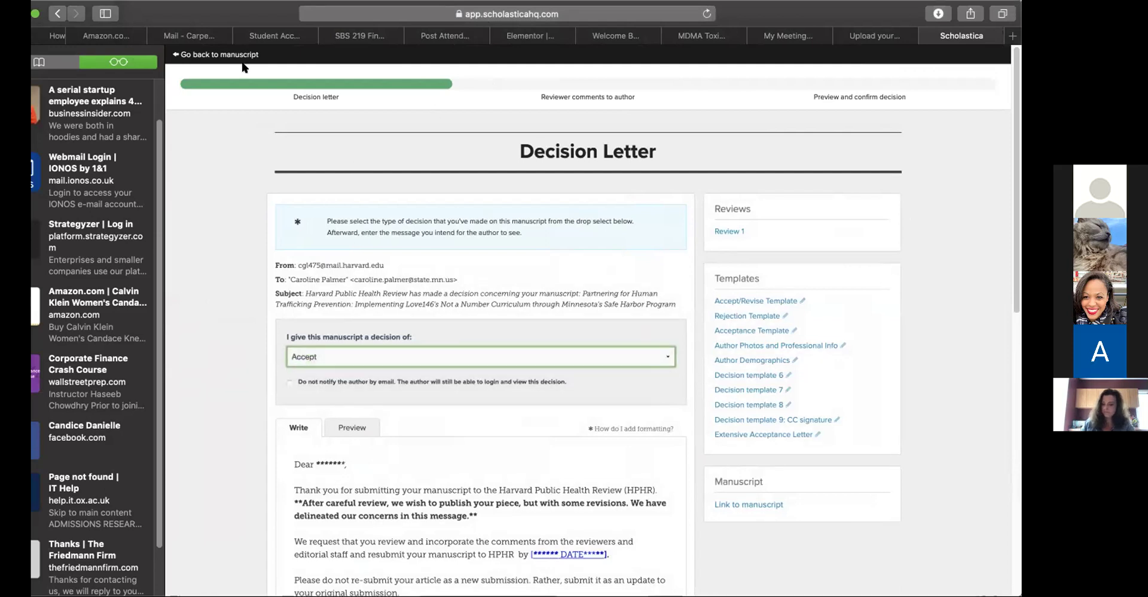
left_click(223, 55)
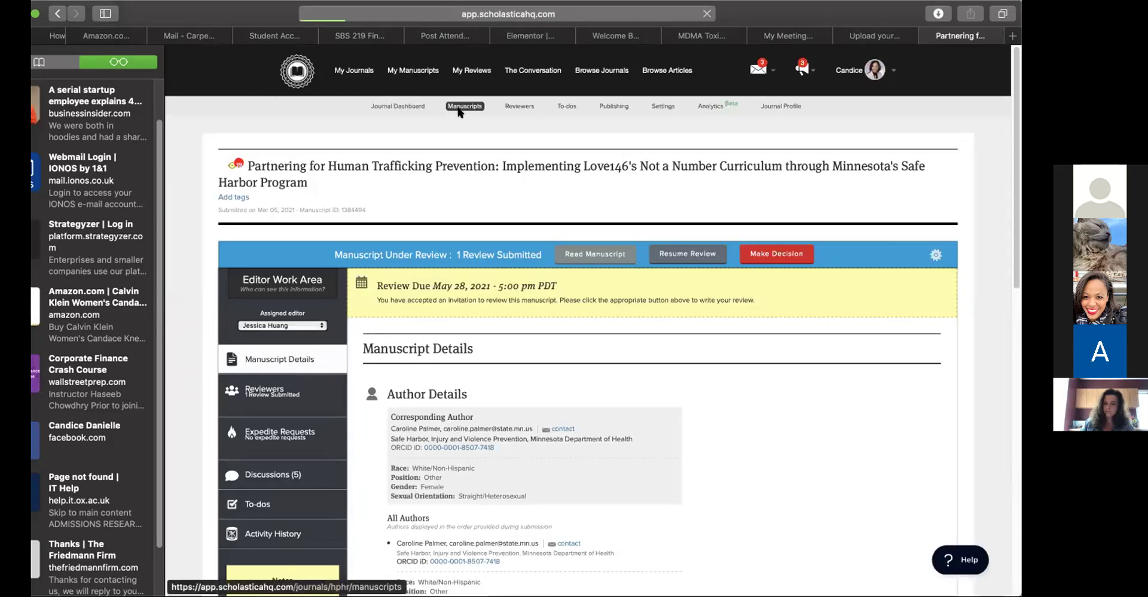
Assign the second manuscript in the Manuscripts list to 'Accepted to HPHR'
left_click(460, 111)
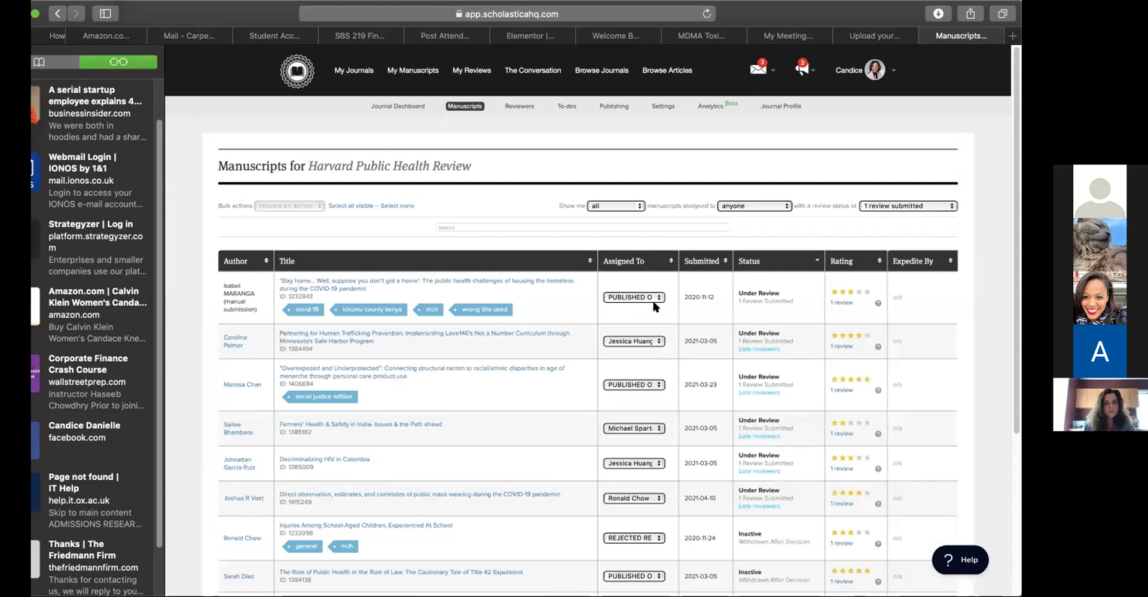
left_click(654, 341)
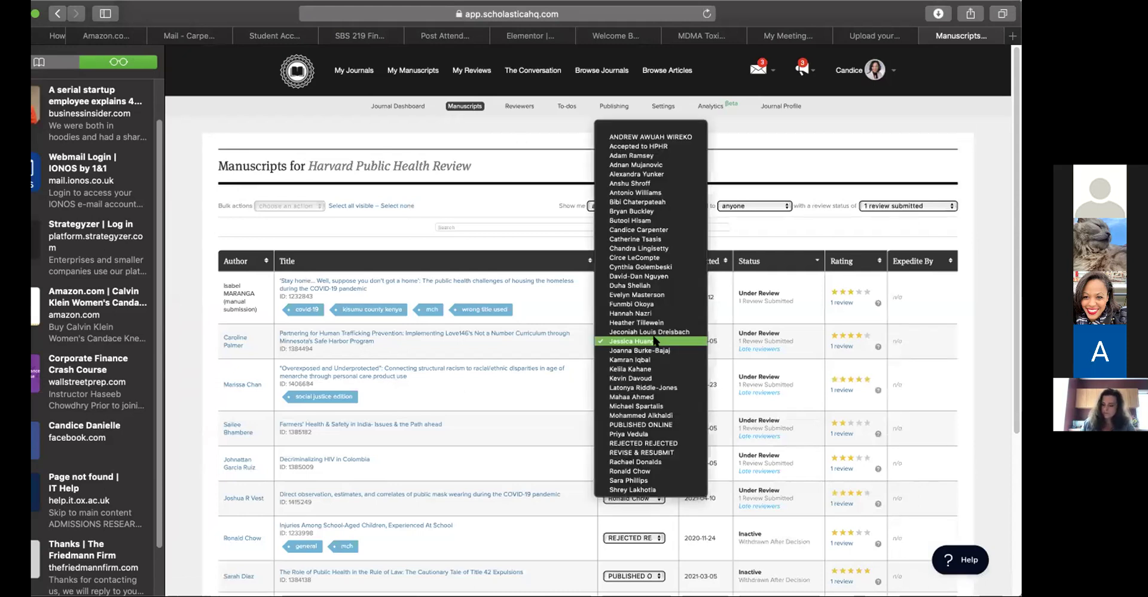
left_click(667, 147)
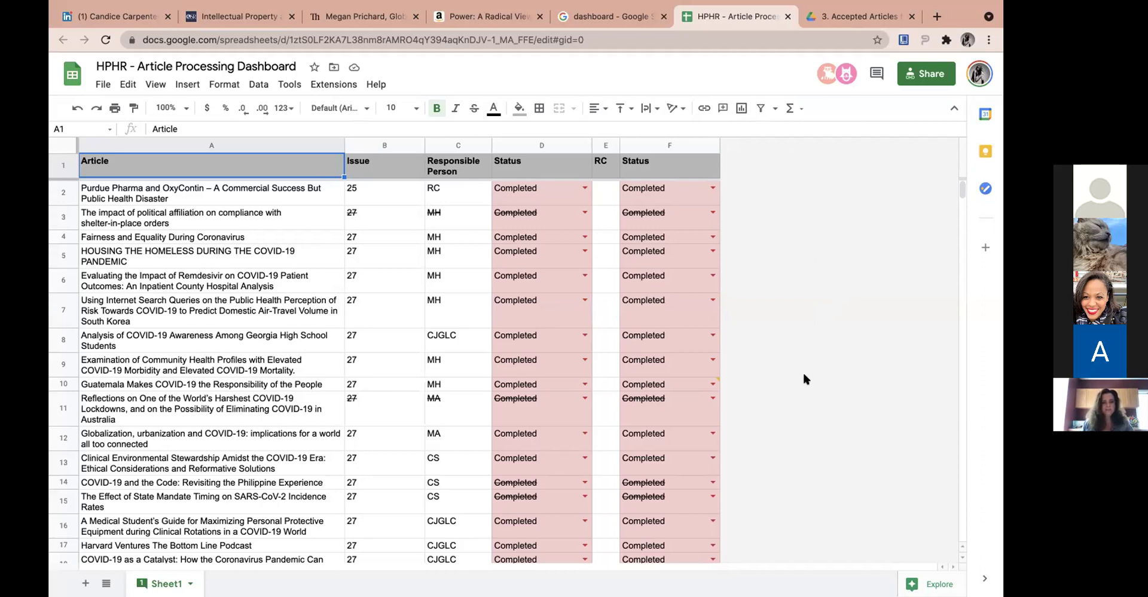
Check A2's article title and D2's status choices without changes, then go to the Accepted Articles Drive folder
left_click(100, 197)
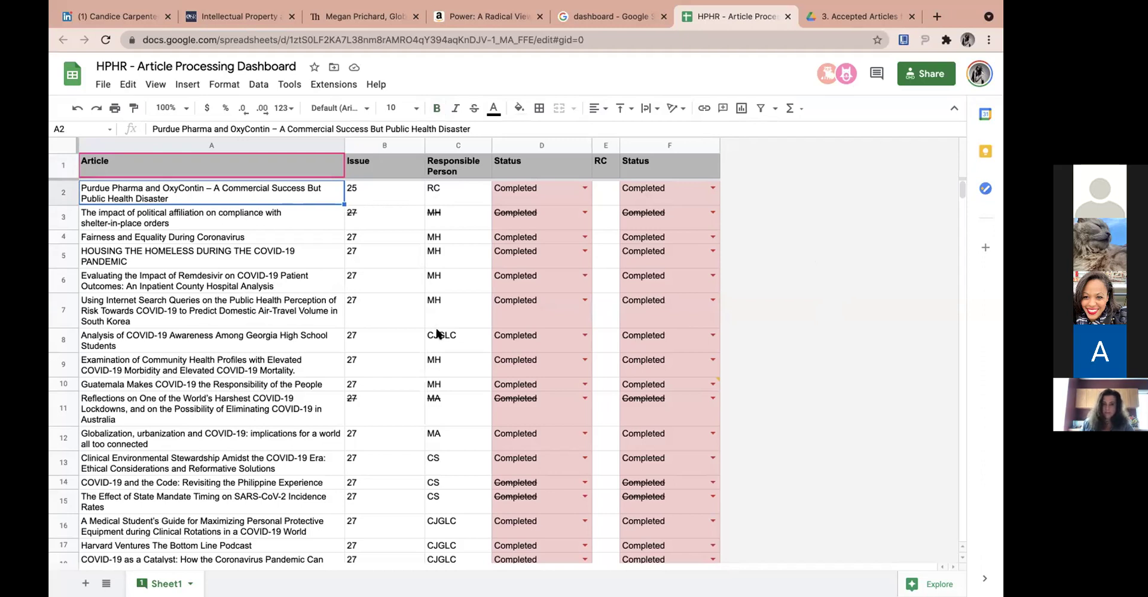
double_click(581, 182)
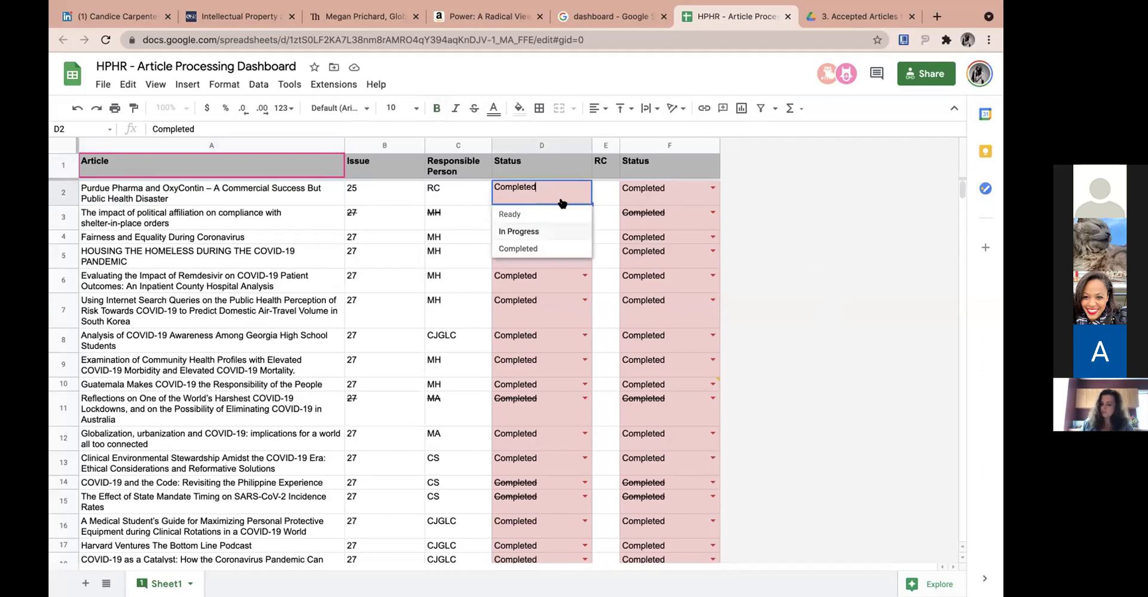
left_click(765, 211)
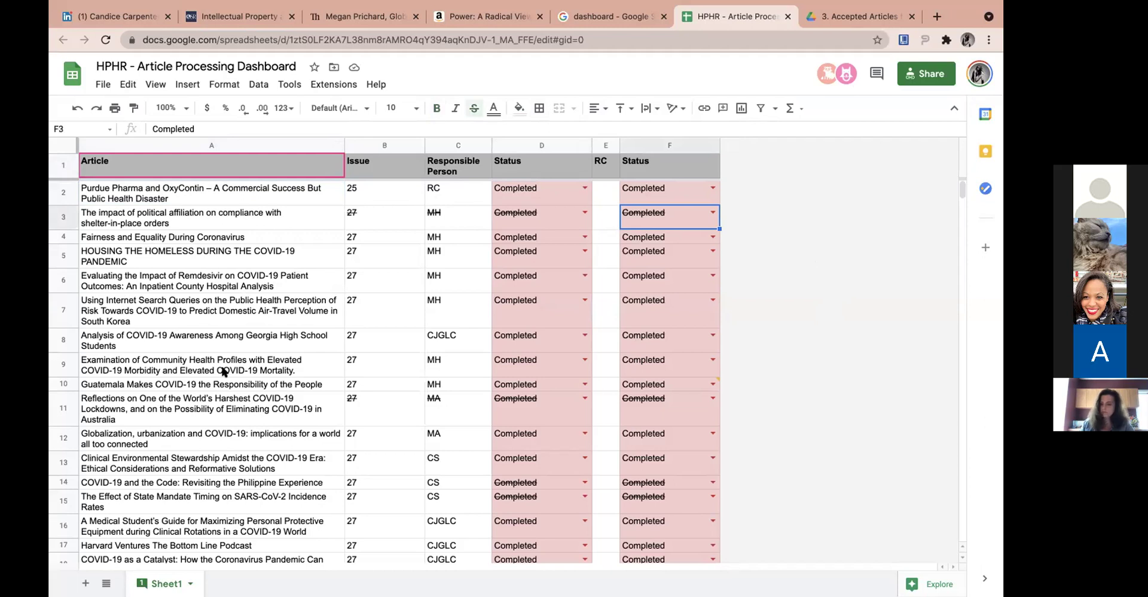
scroll(221, 366, "down", 10)
scroll(223, 370, "down", 10)
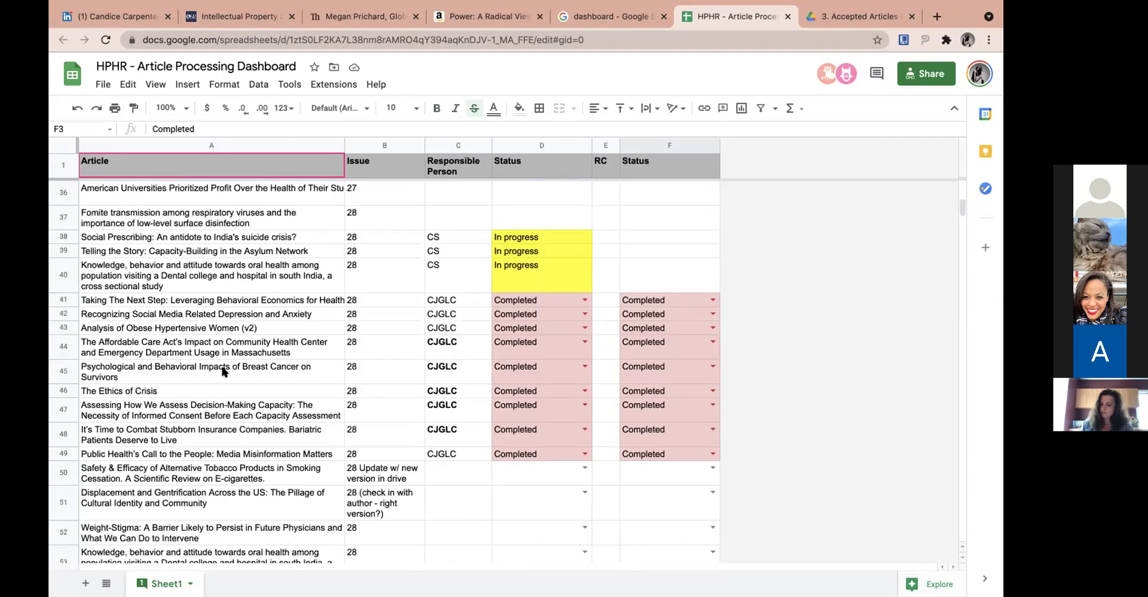
scroll(222, 369, "down", 3)
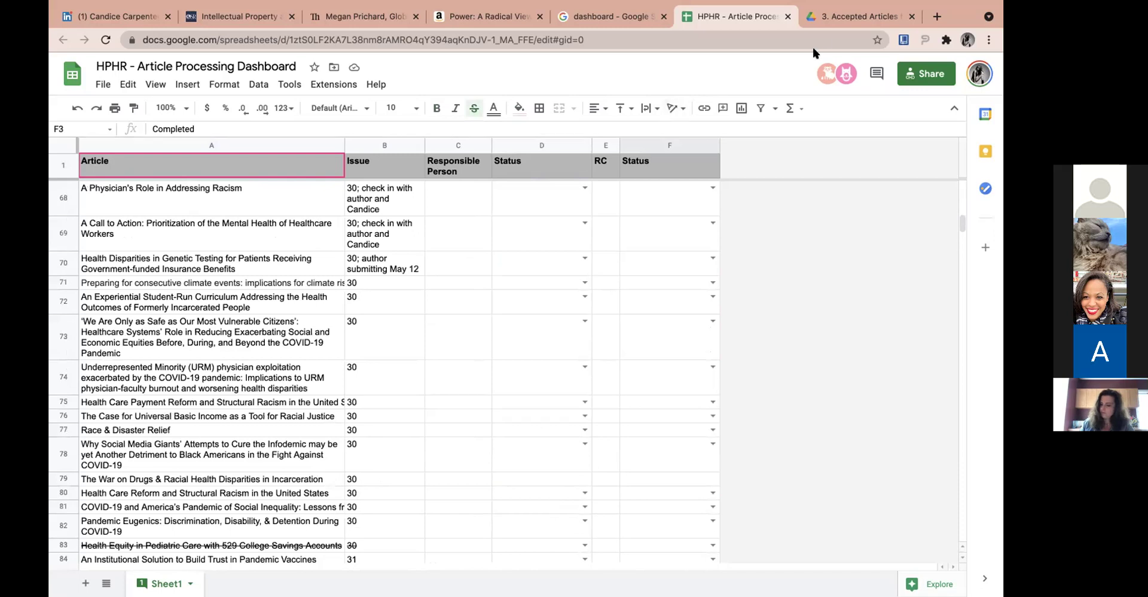
left_click(823, 17)
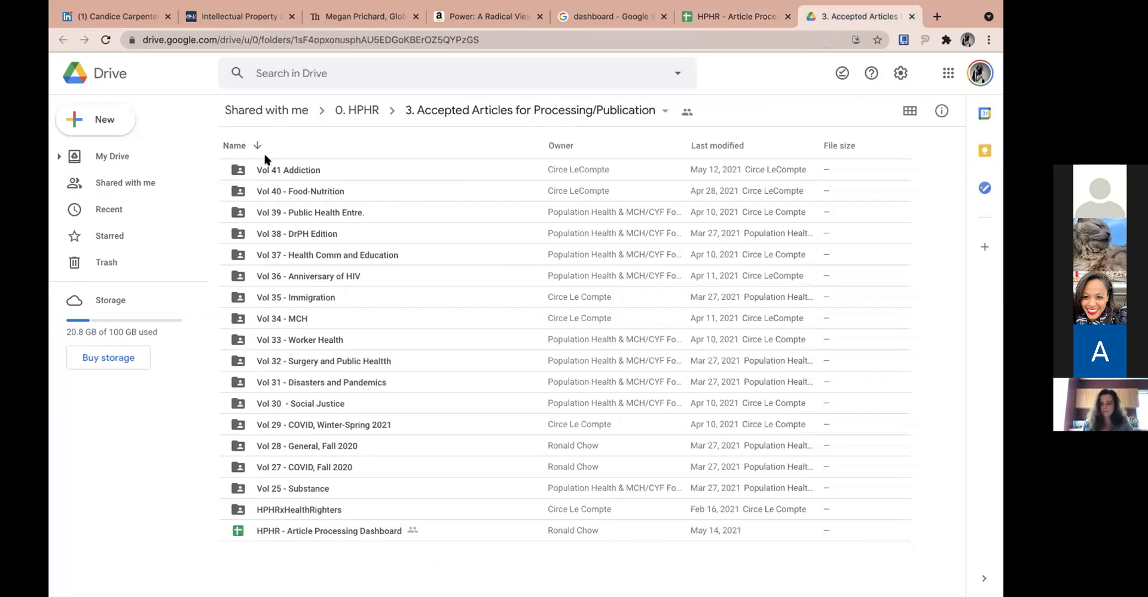
left_click(299, 171)
double_click(300, 171)
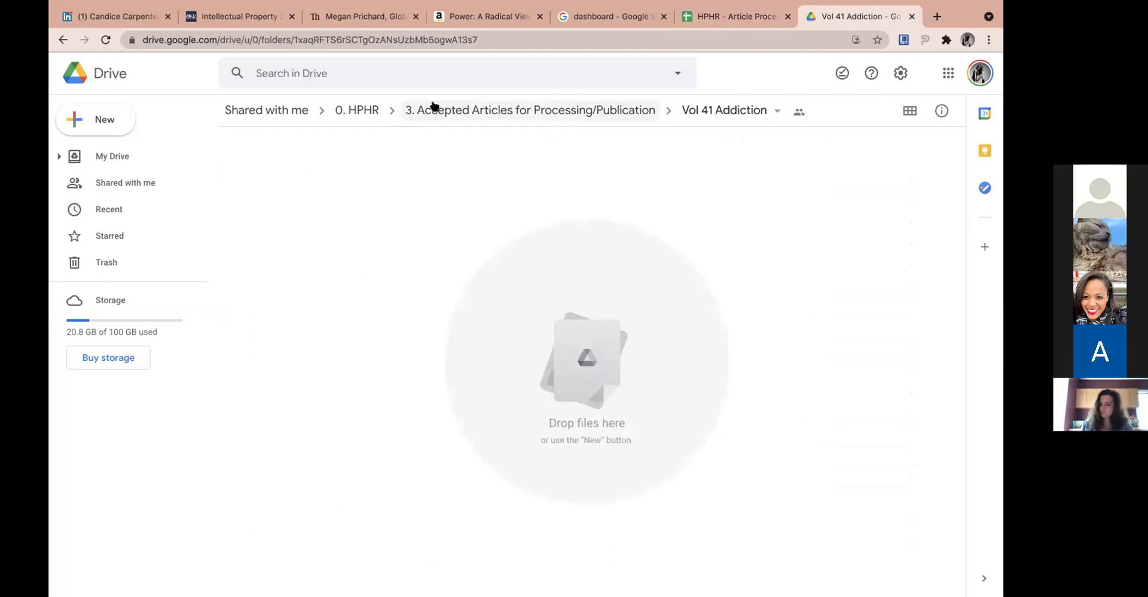
left_click(651, 111)
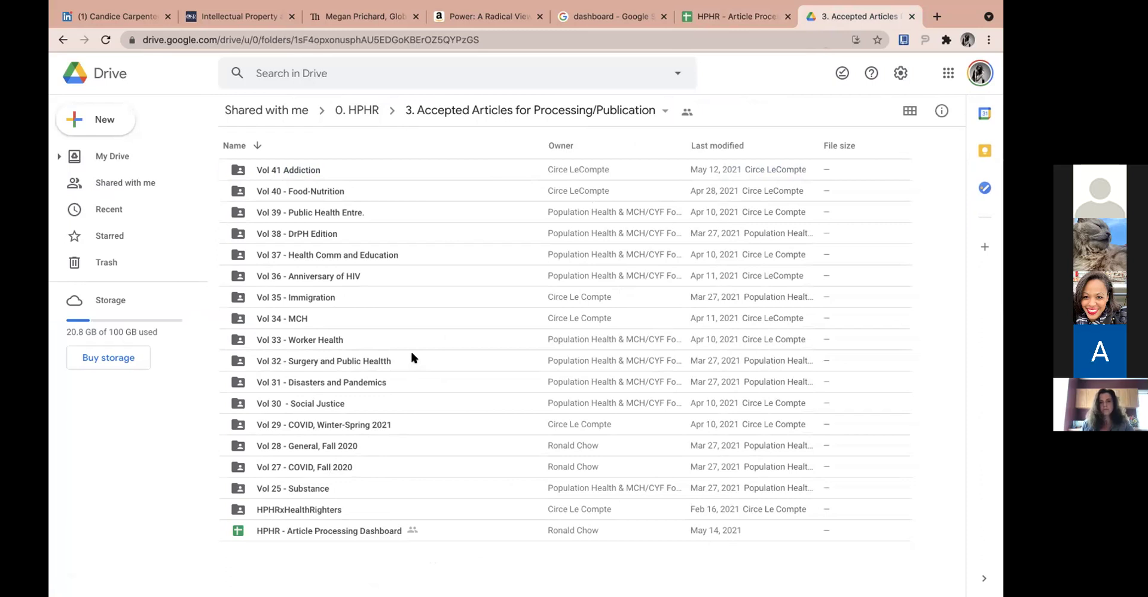
left_click(705, 17)
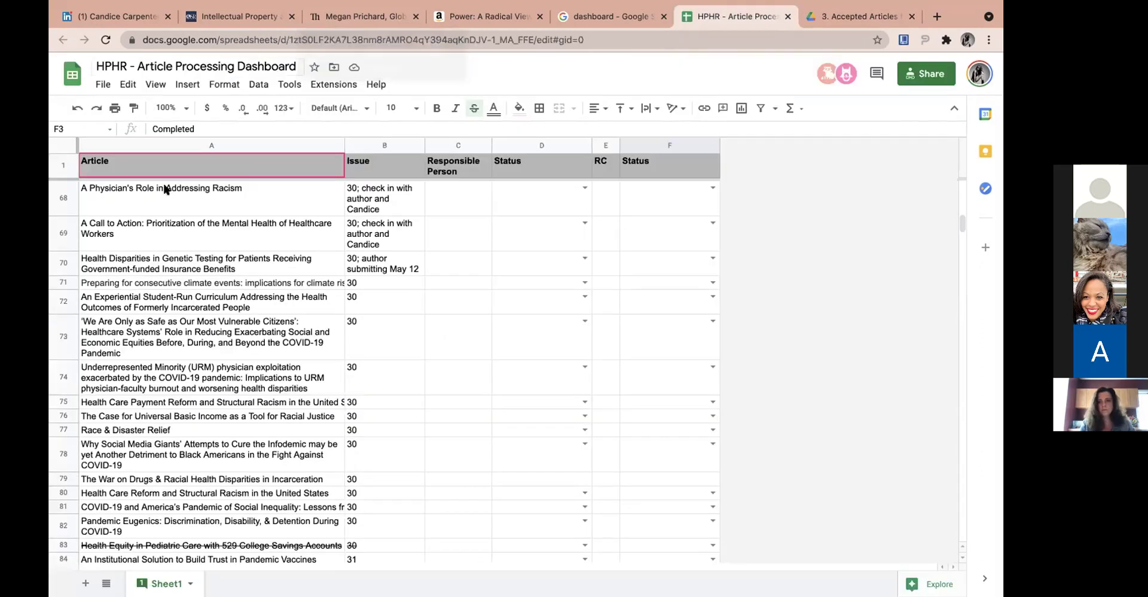
left_click(830, 16)
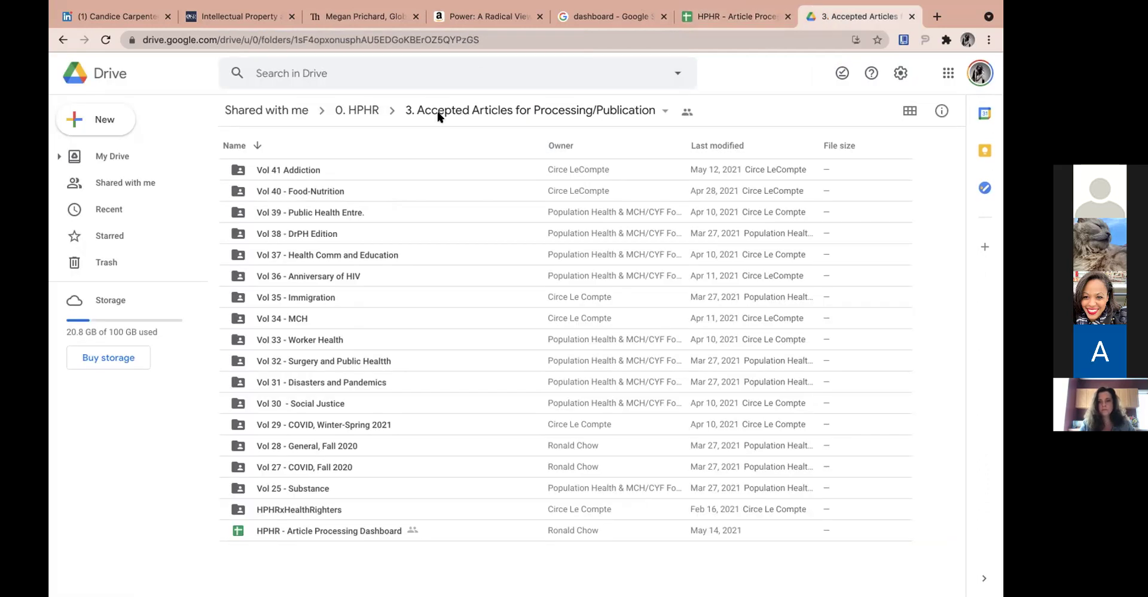